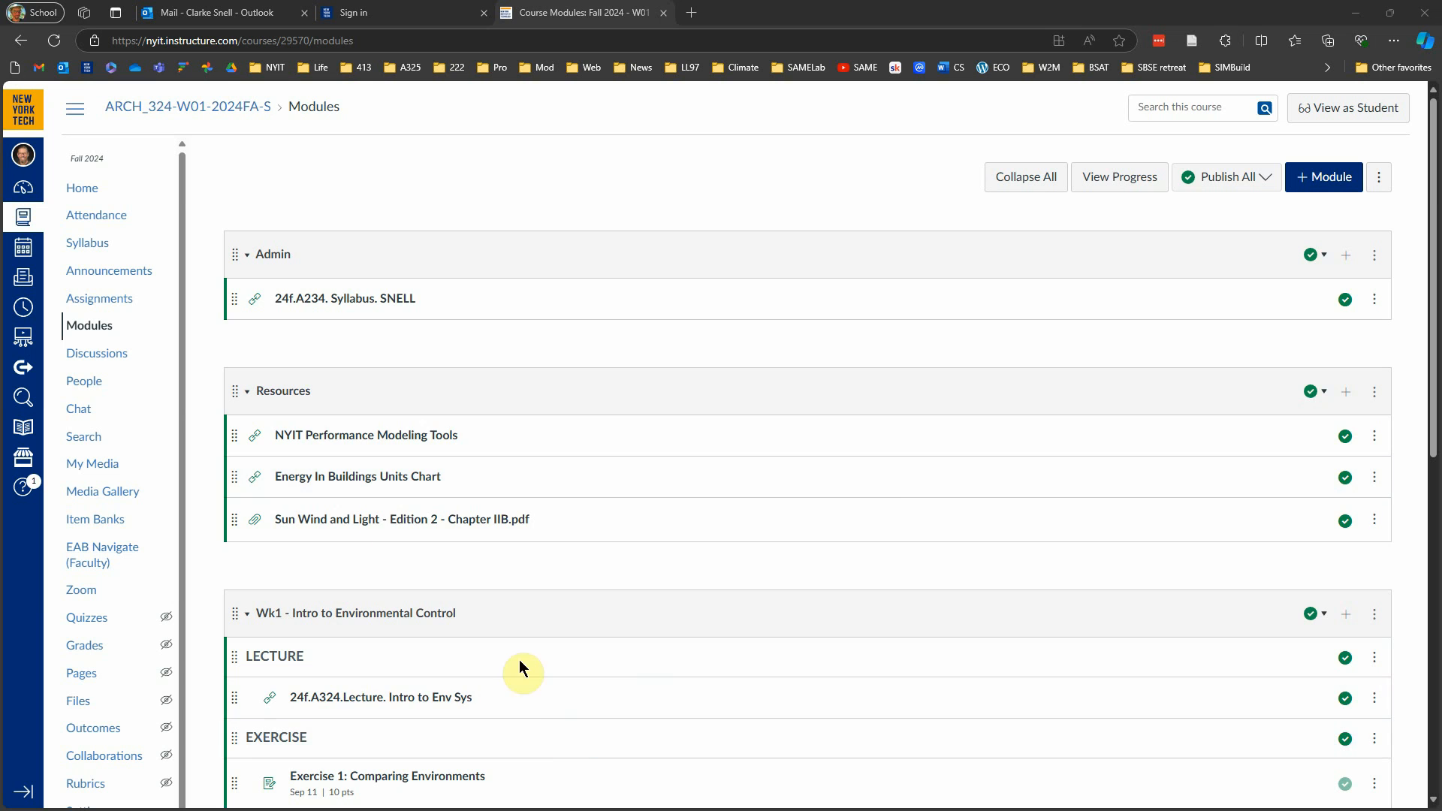
Step: From the course home page, view the assignments grouped by type in Student View, and leave Student View
click(96, 191)
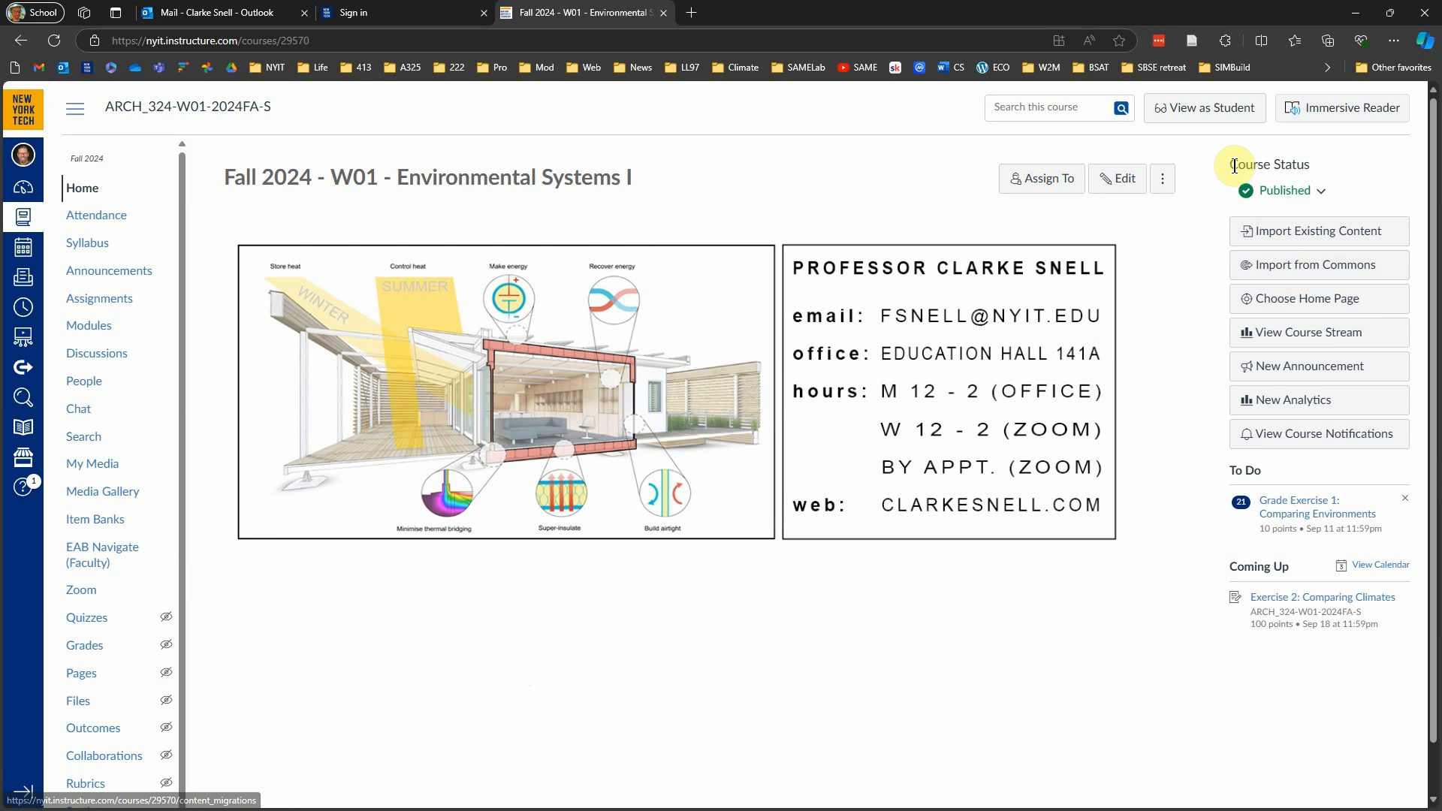
click(1226, 113)
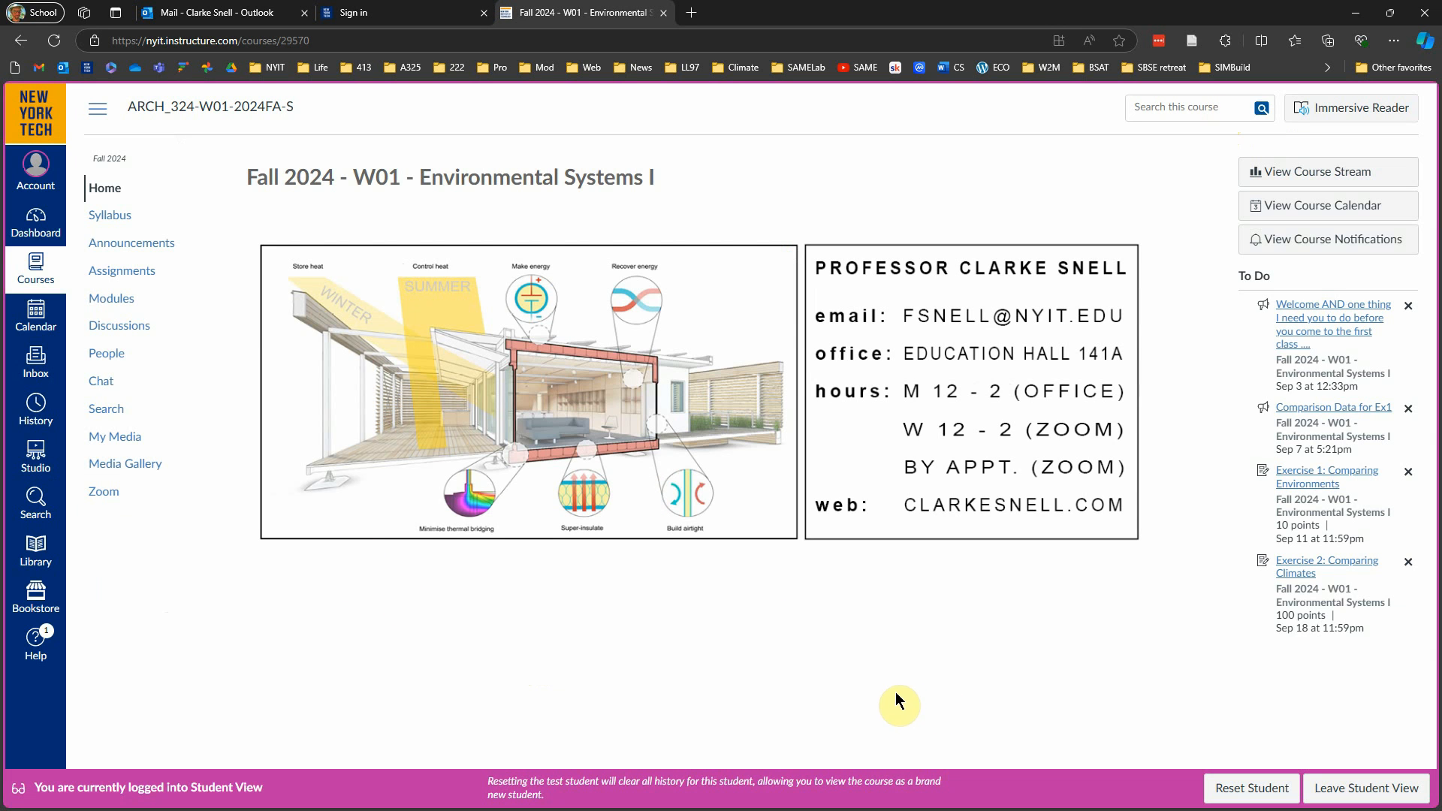
click(136, 278)
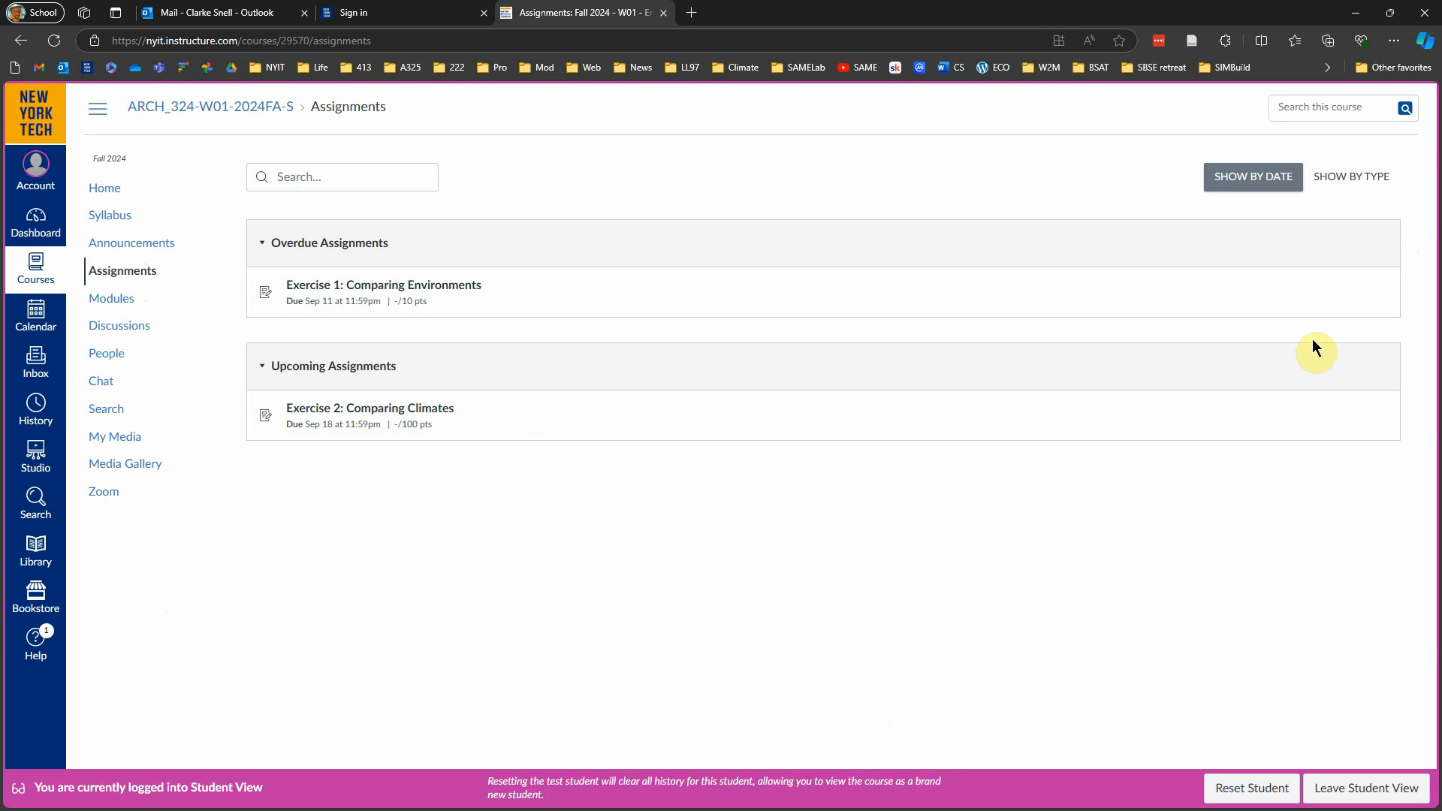
click(1381, 178)
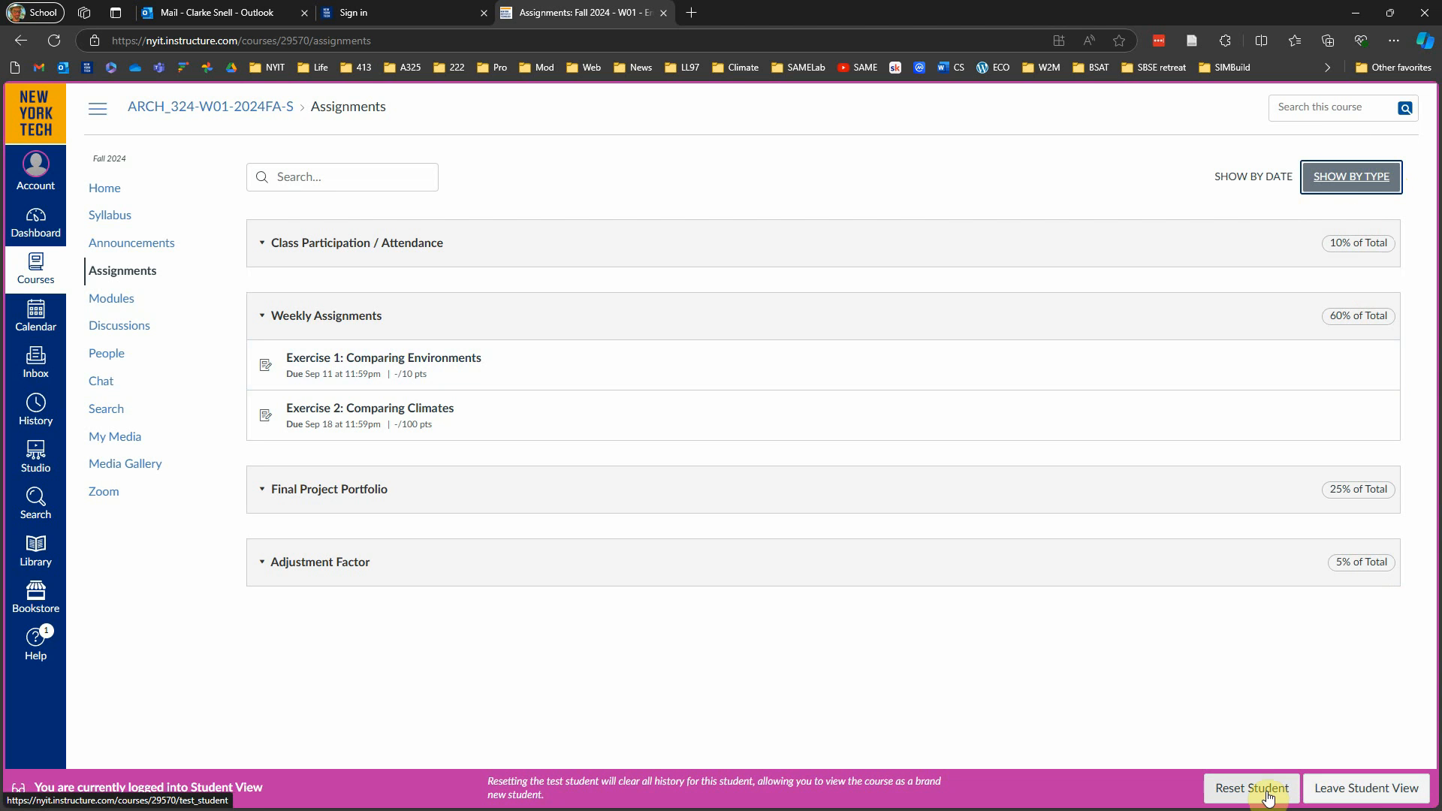
click(1354, 790)
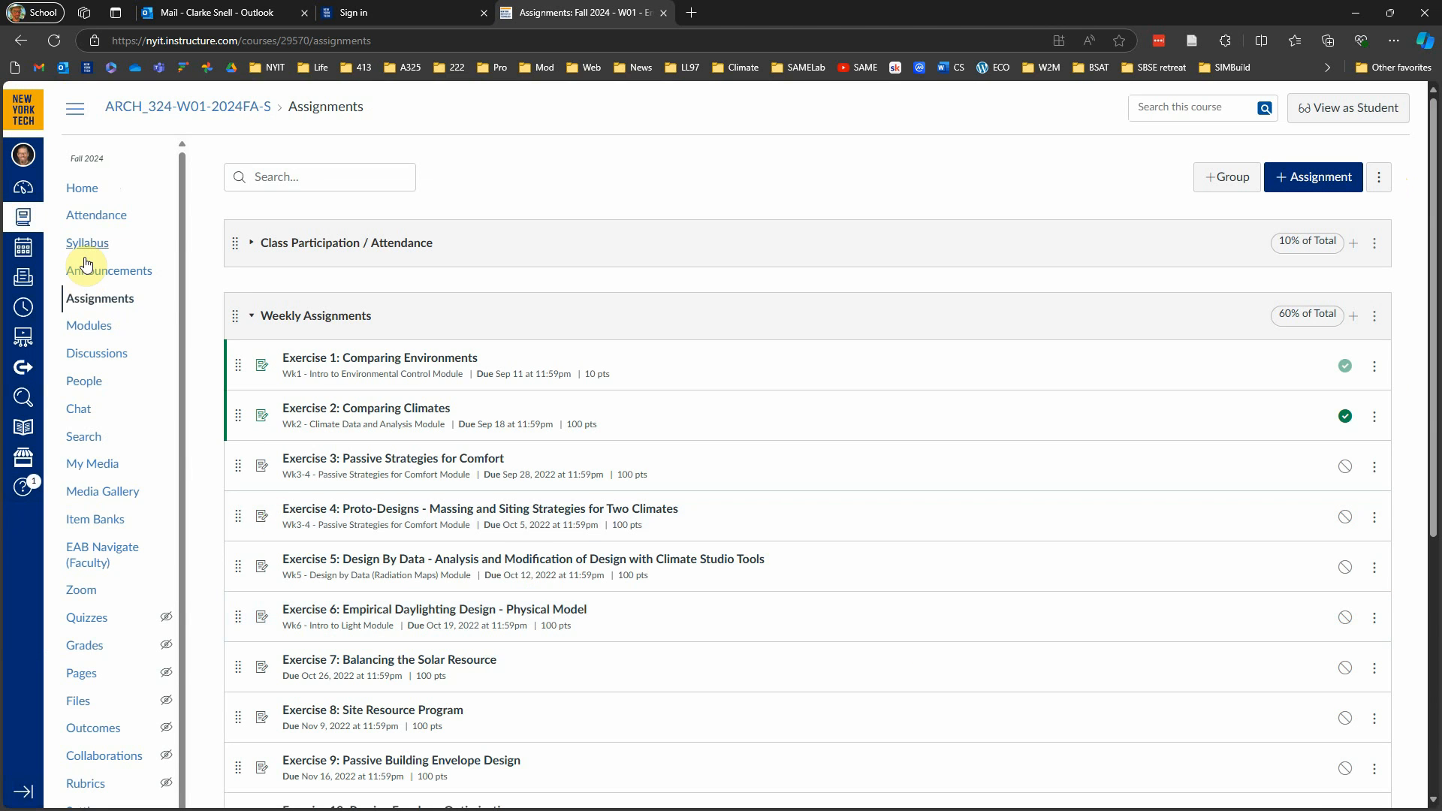
Step: Open the course's Modules page and collapse the Admin and Resources modules
click(92, 326)
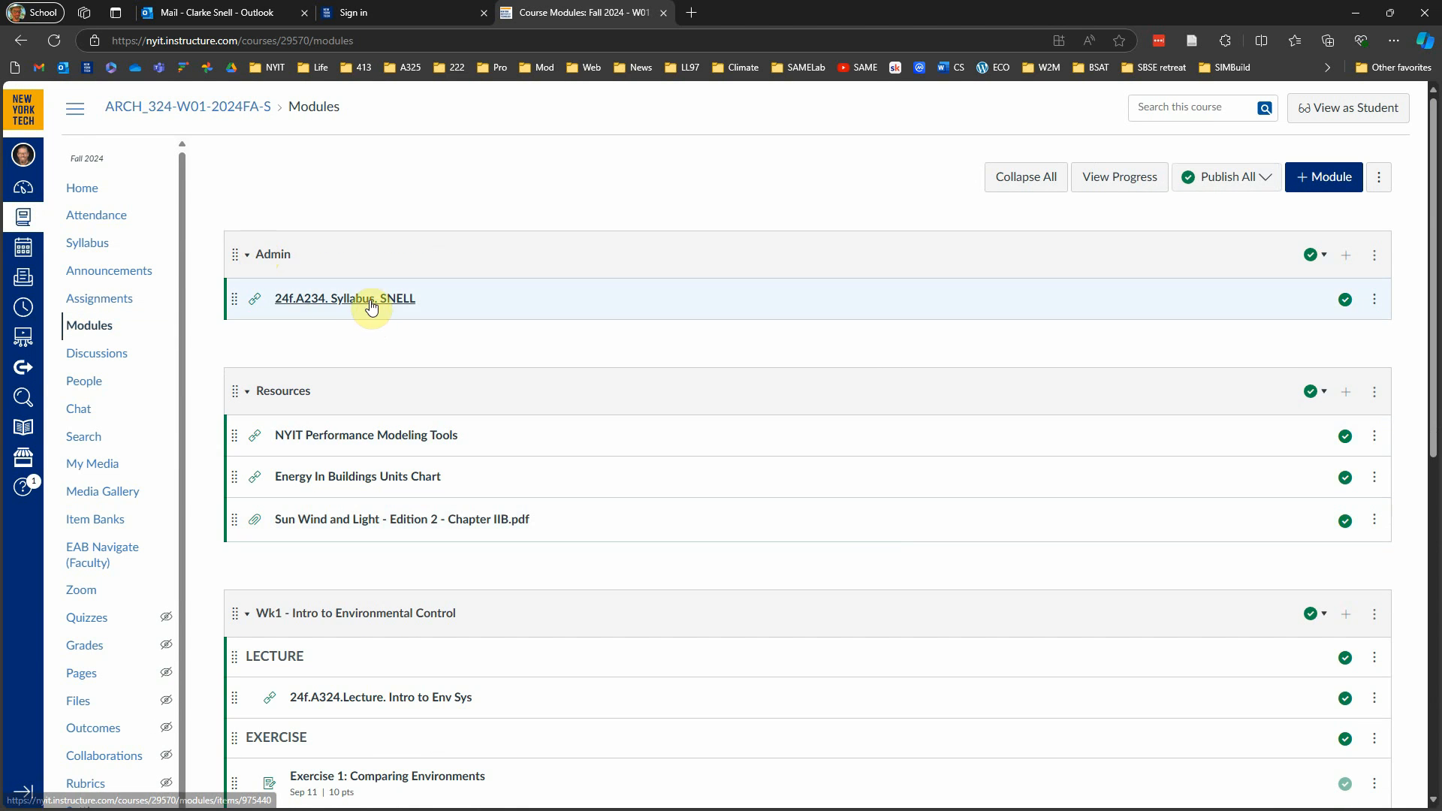
click(248, 257)
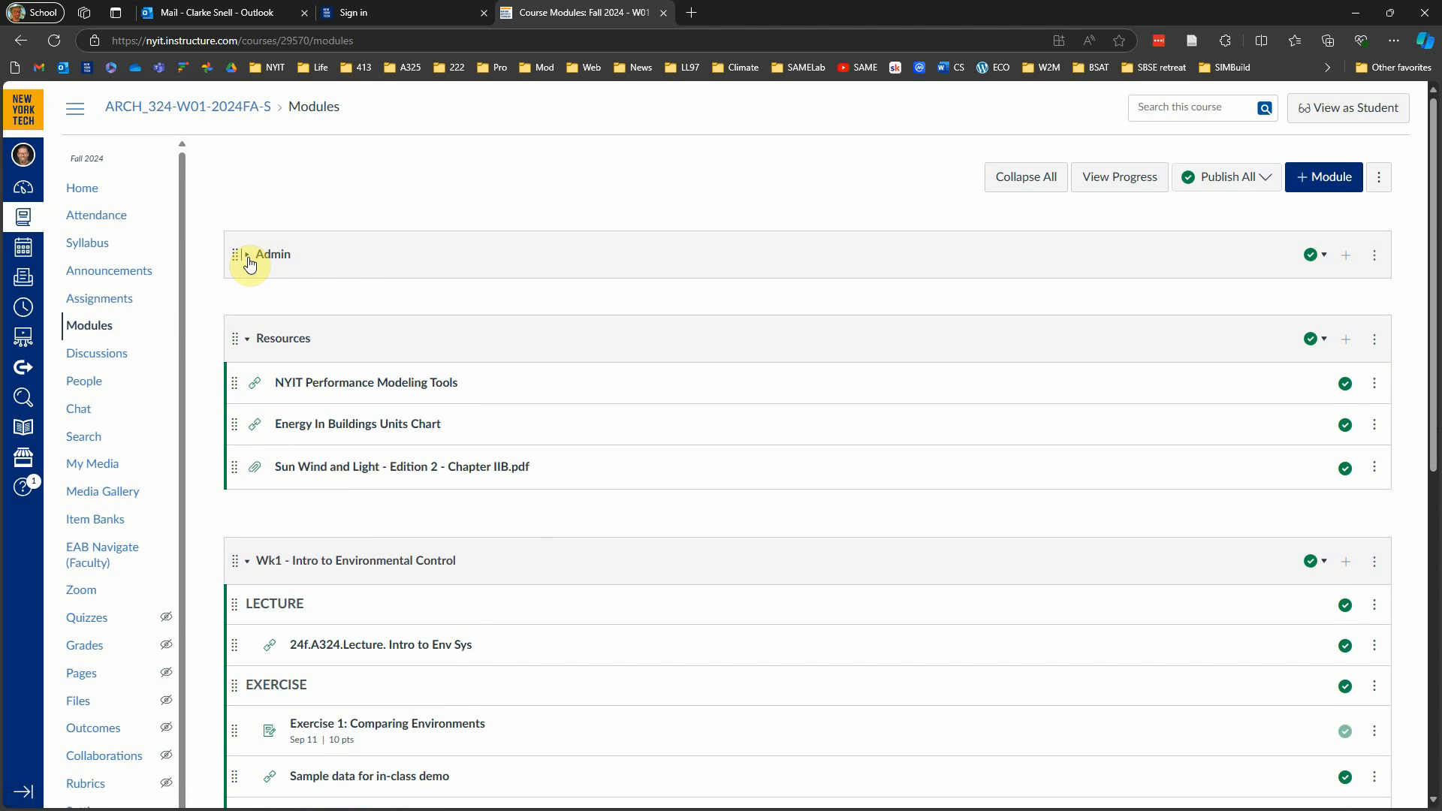
click(248, 257)
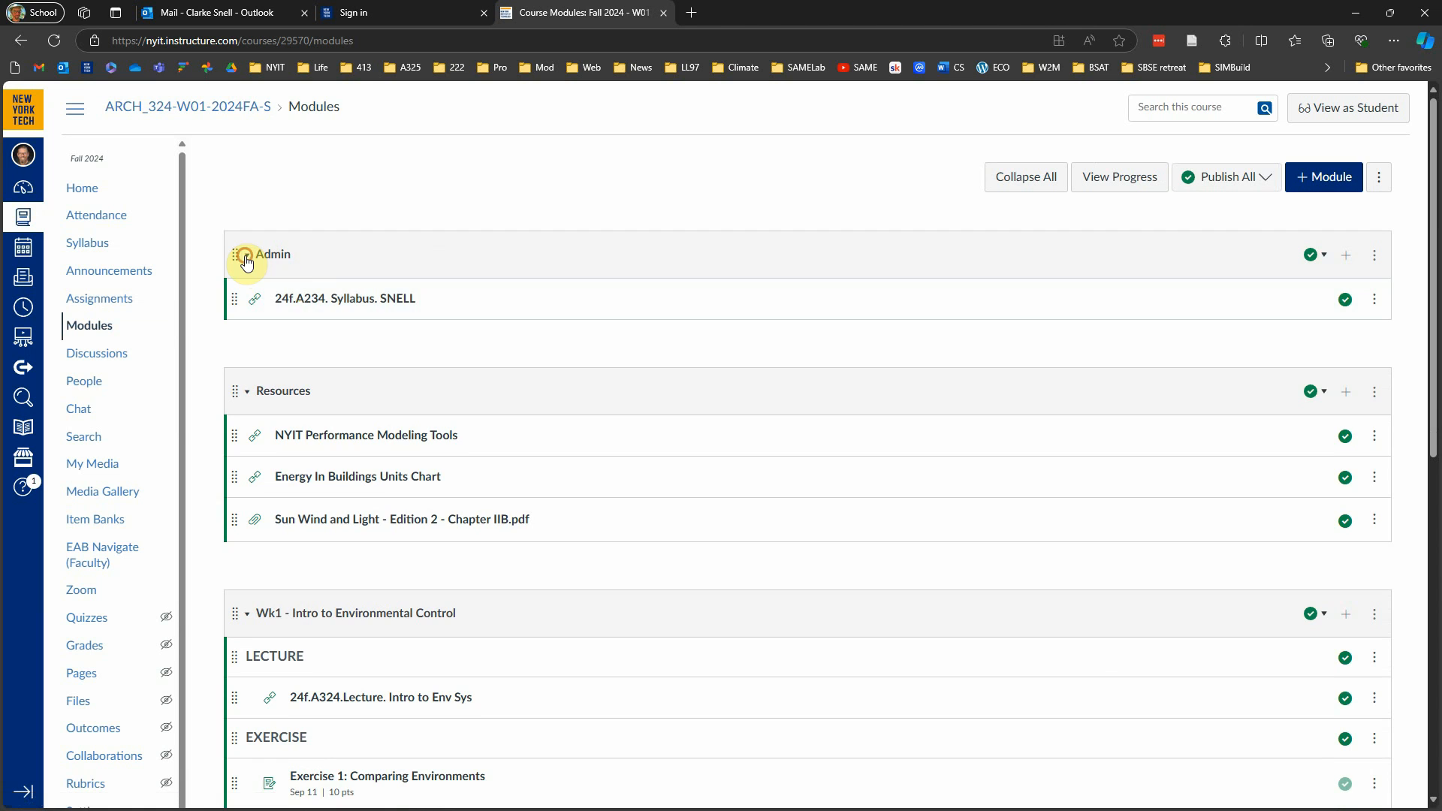
click(247, 258)
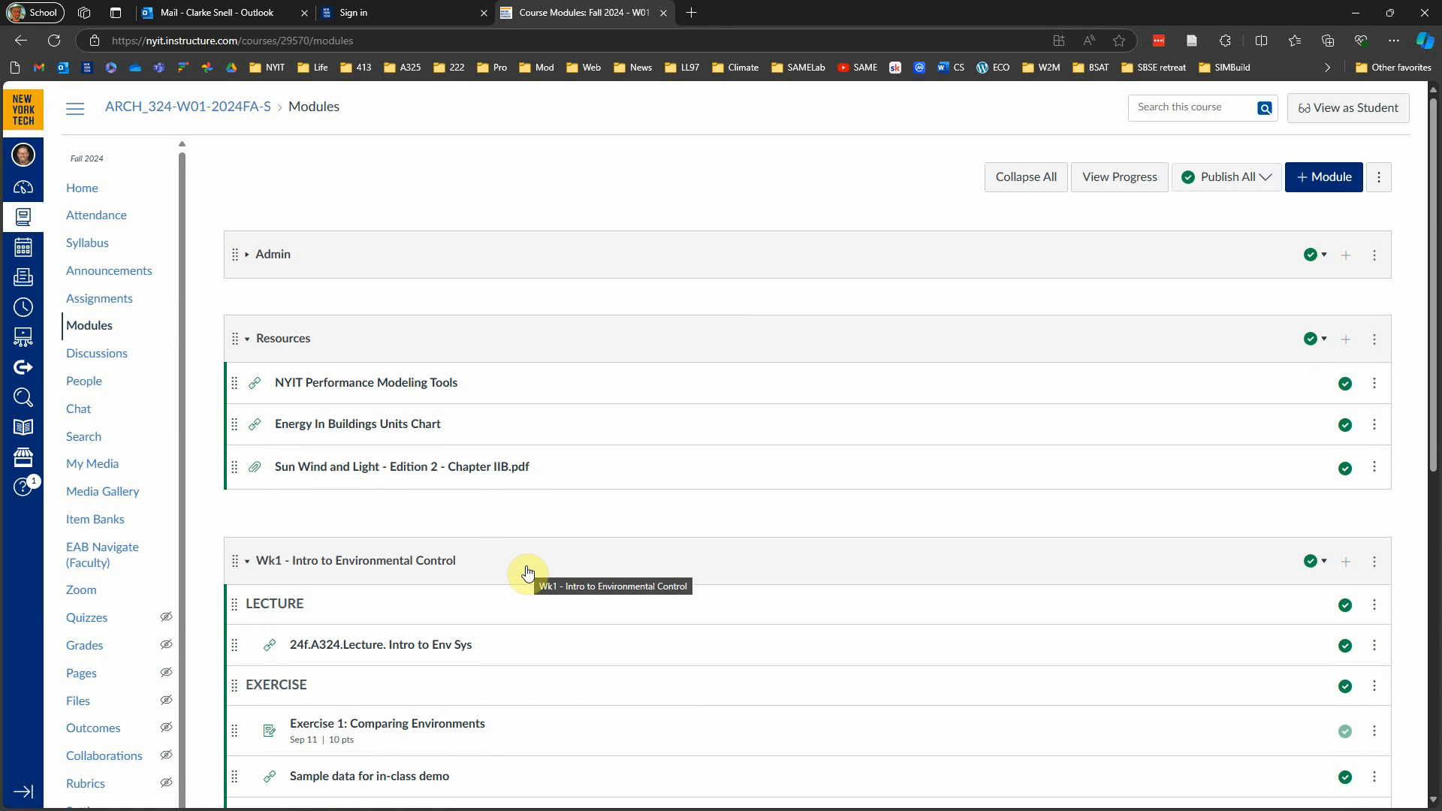
click(91, 331)
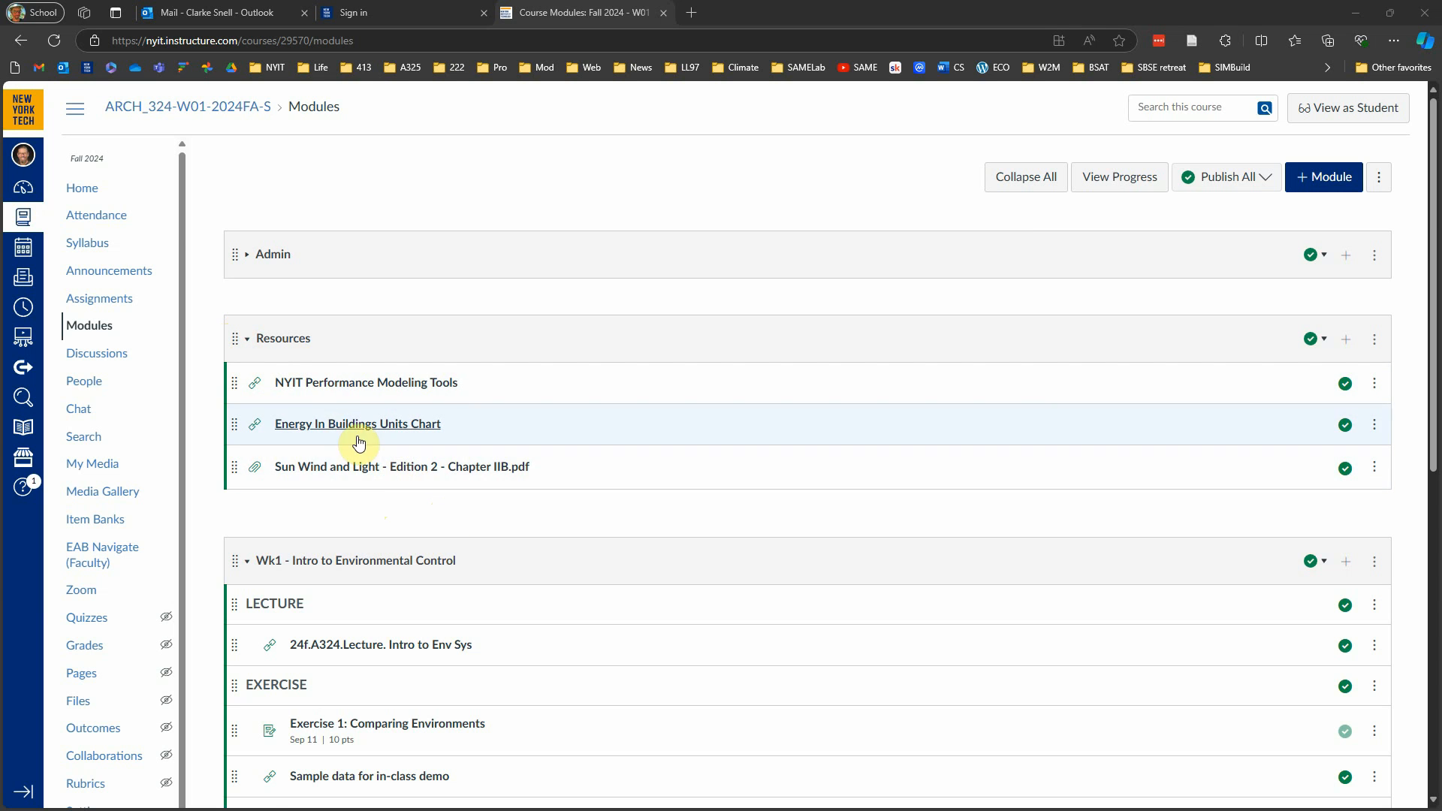
click(371, 471)
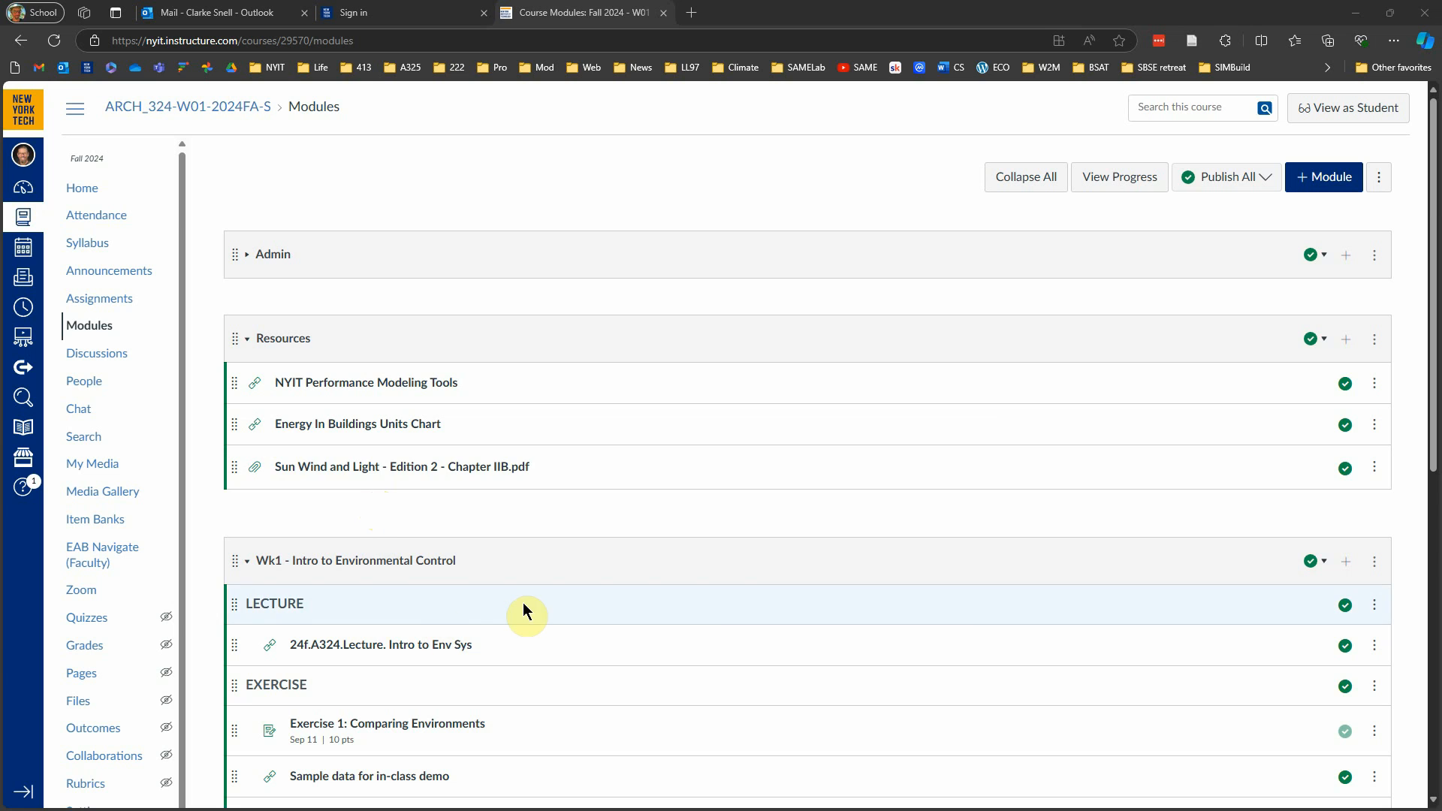
click(248, 341)
click(248, 342)
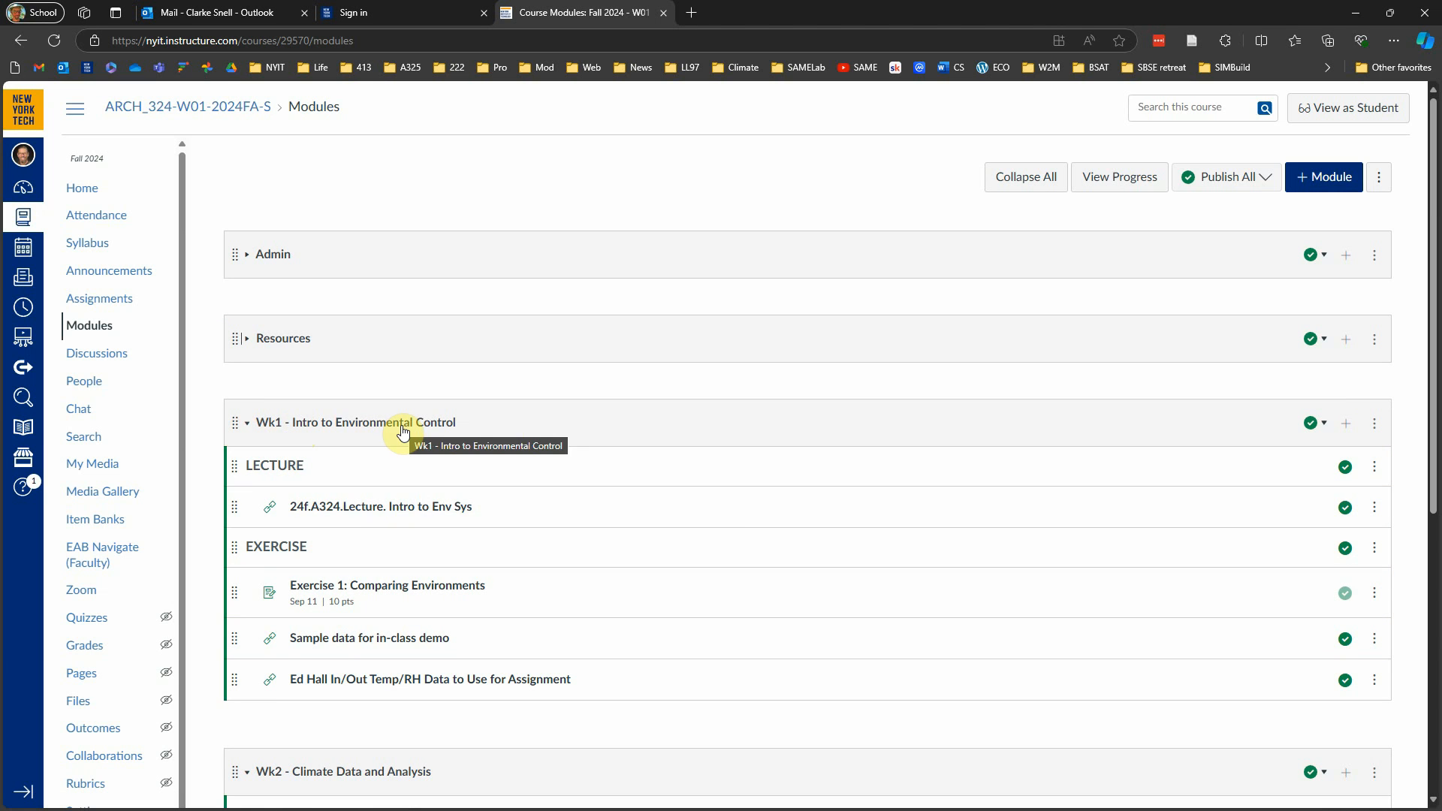
Step: Open the Wk1 presentation "24f.A324.Lecture. Intro to Env Sys" and view slides 4 to 7, including the environment definitions
click(393, 510)
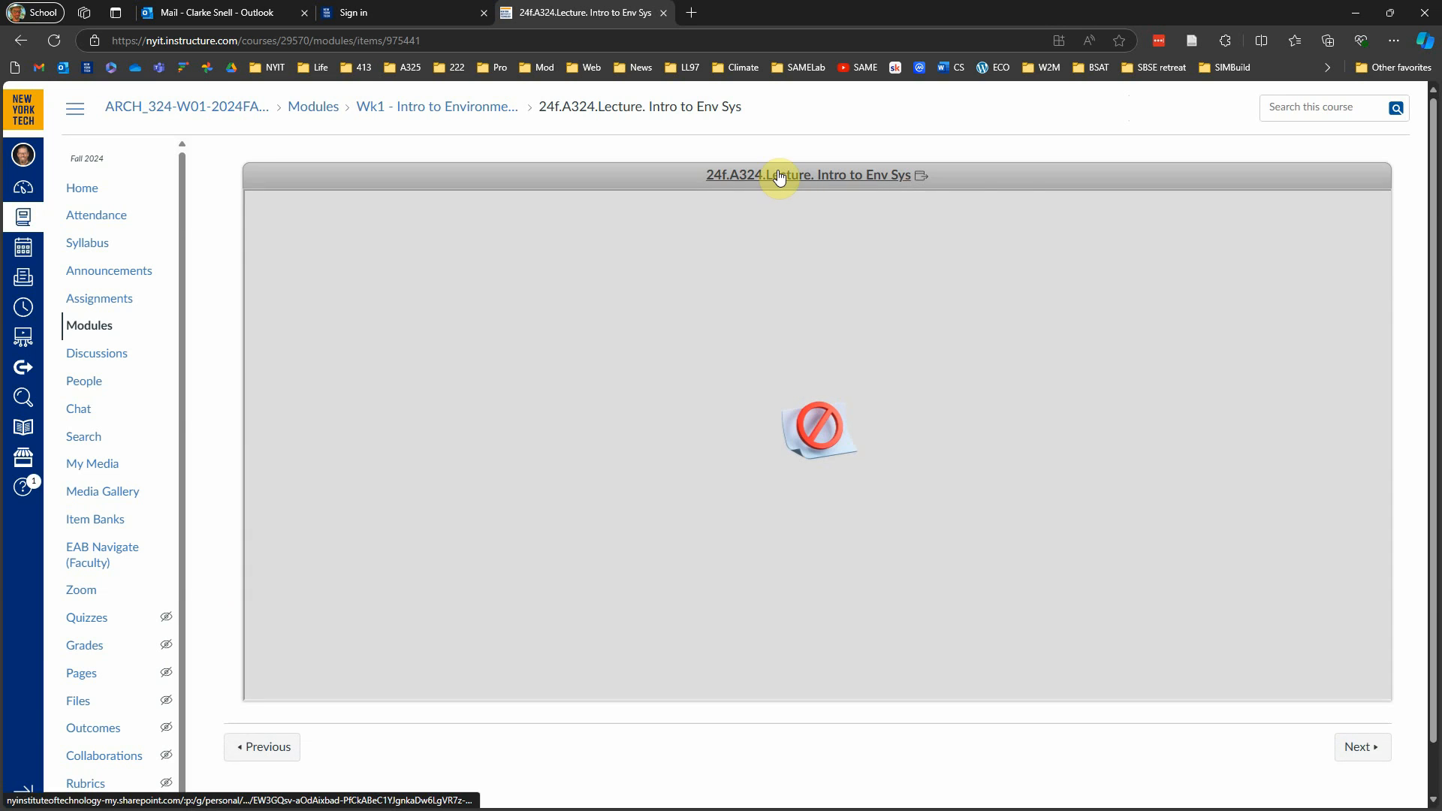
click(779, 176)
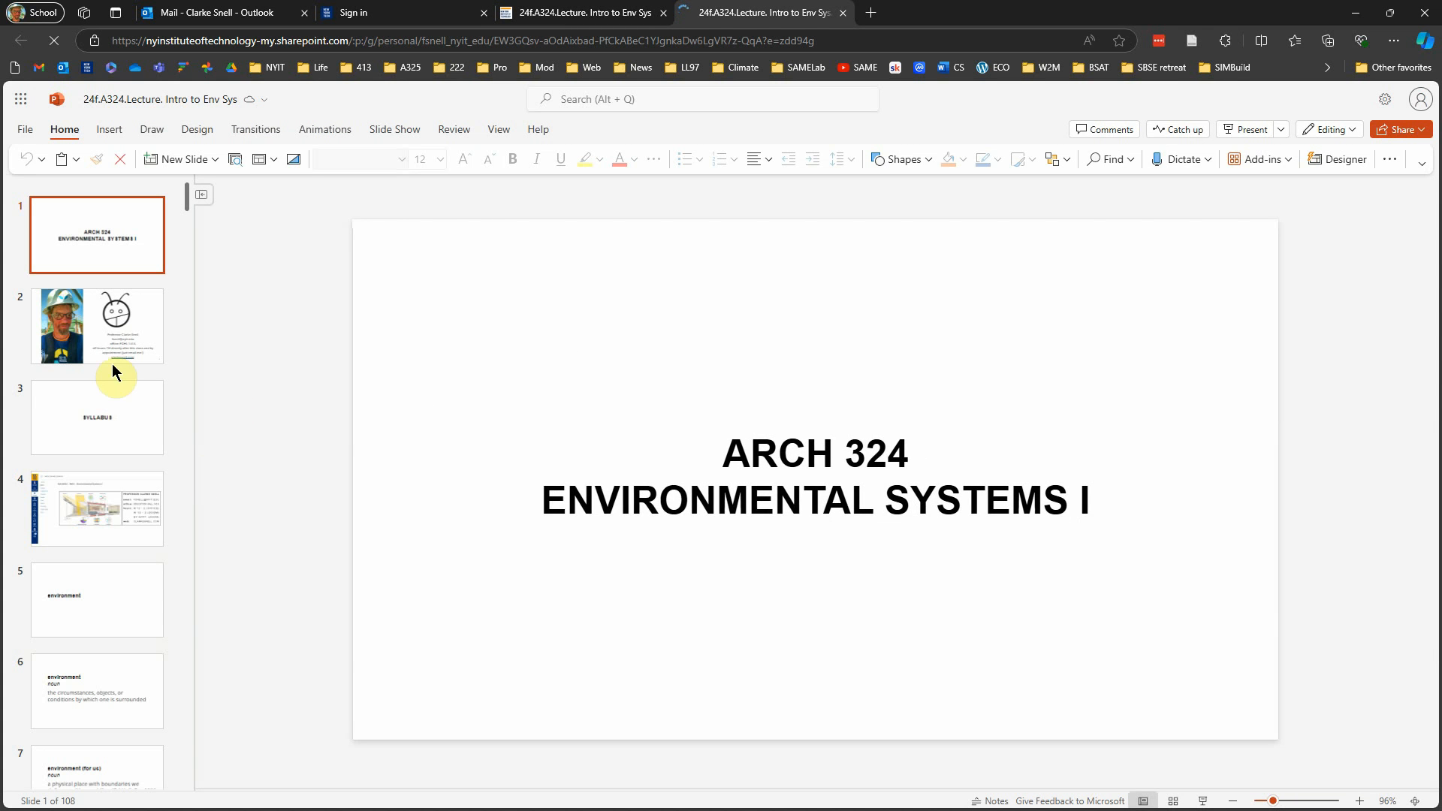
click(110, 528)
click(114, 589)
scroll(114, 563, down, 2)
click(109, 499)
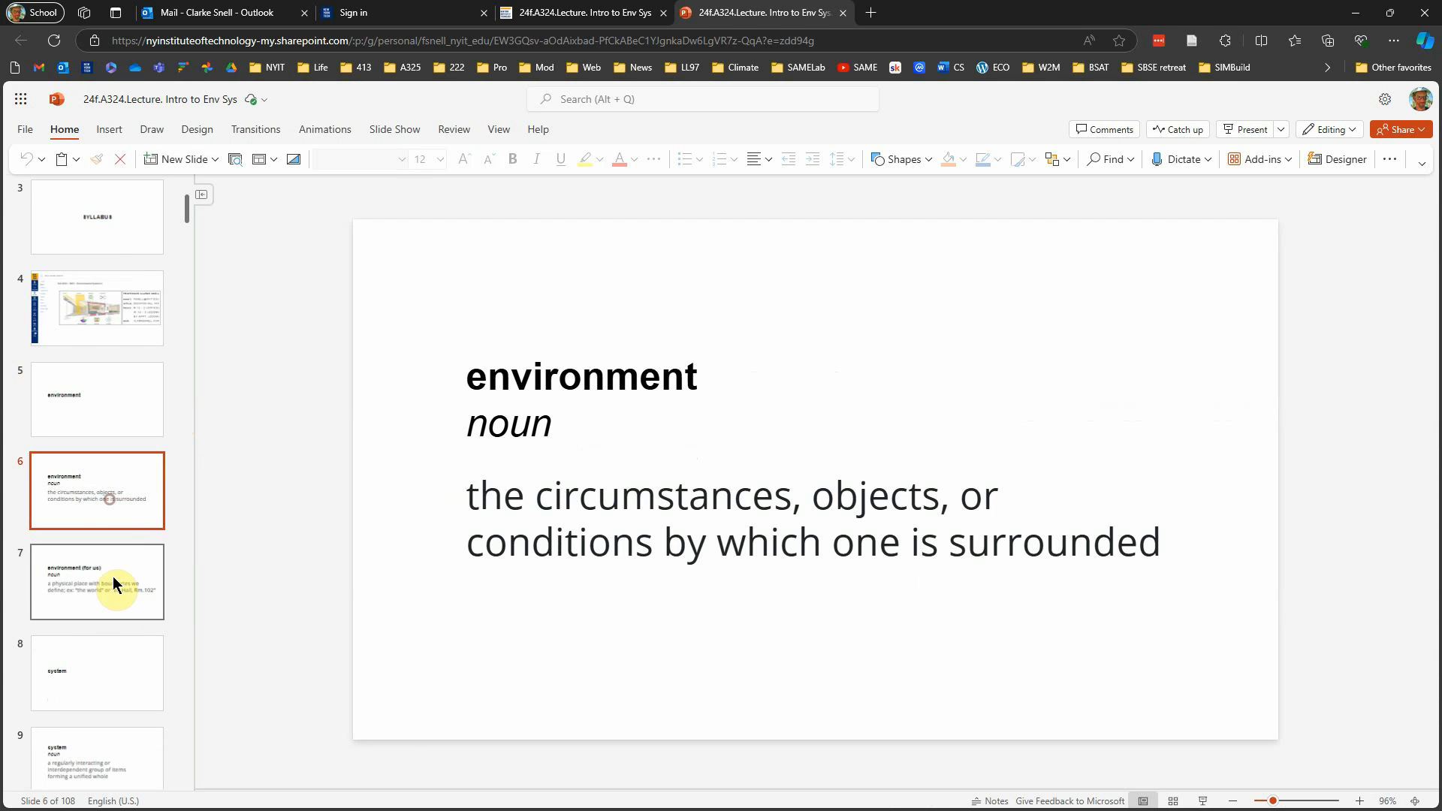
click(112, 583)
scroll(137, 518, down, 2)
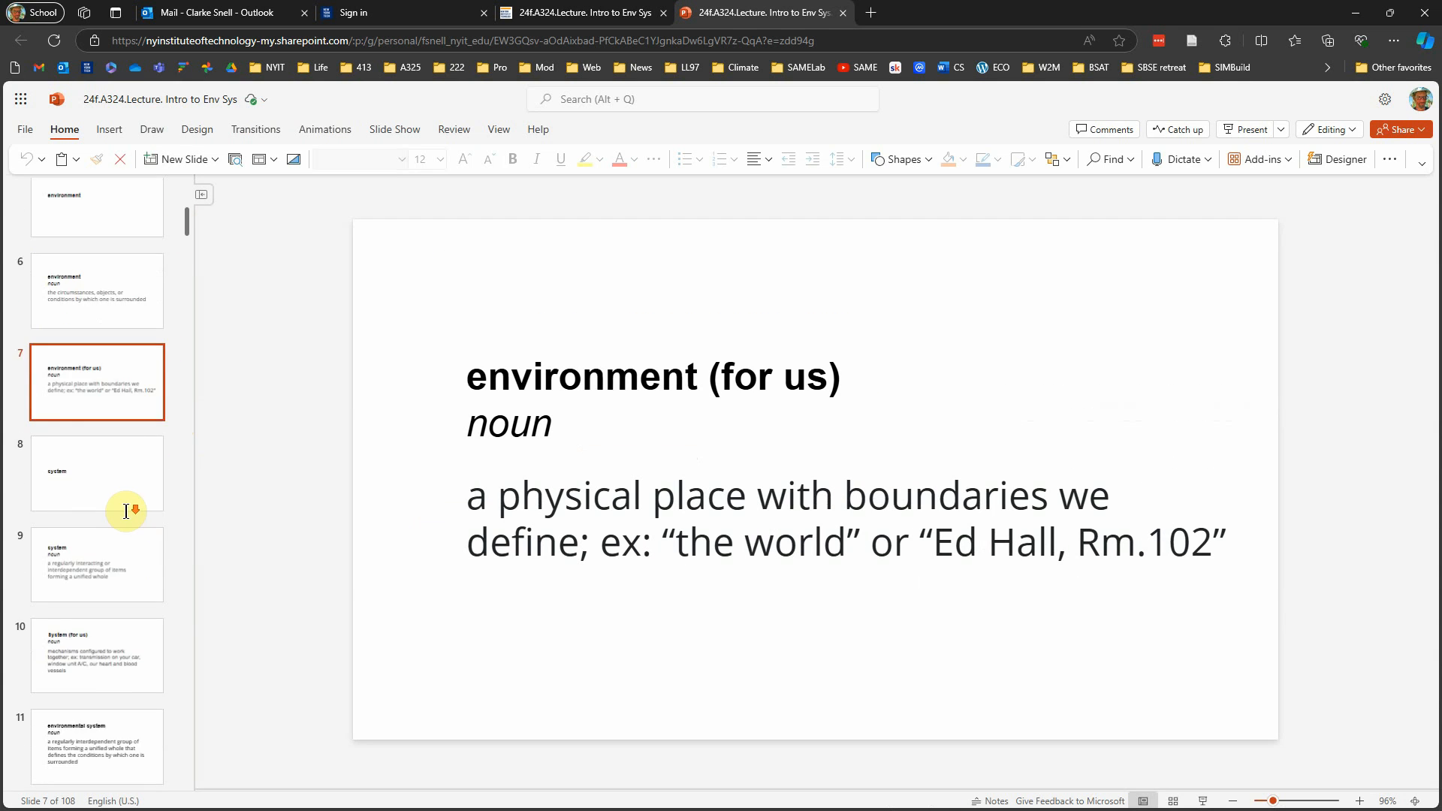
Step: View the system and environmental system definitions and the syllabus excerpts between slides 9 and 15
click(106, 544)
scroll(107, 544, down, 2)
click(104, 453)
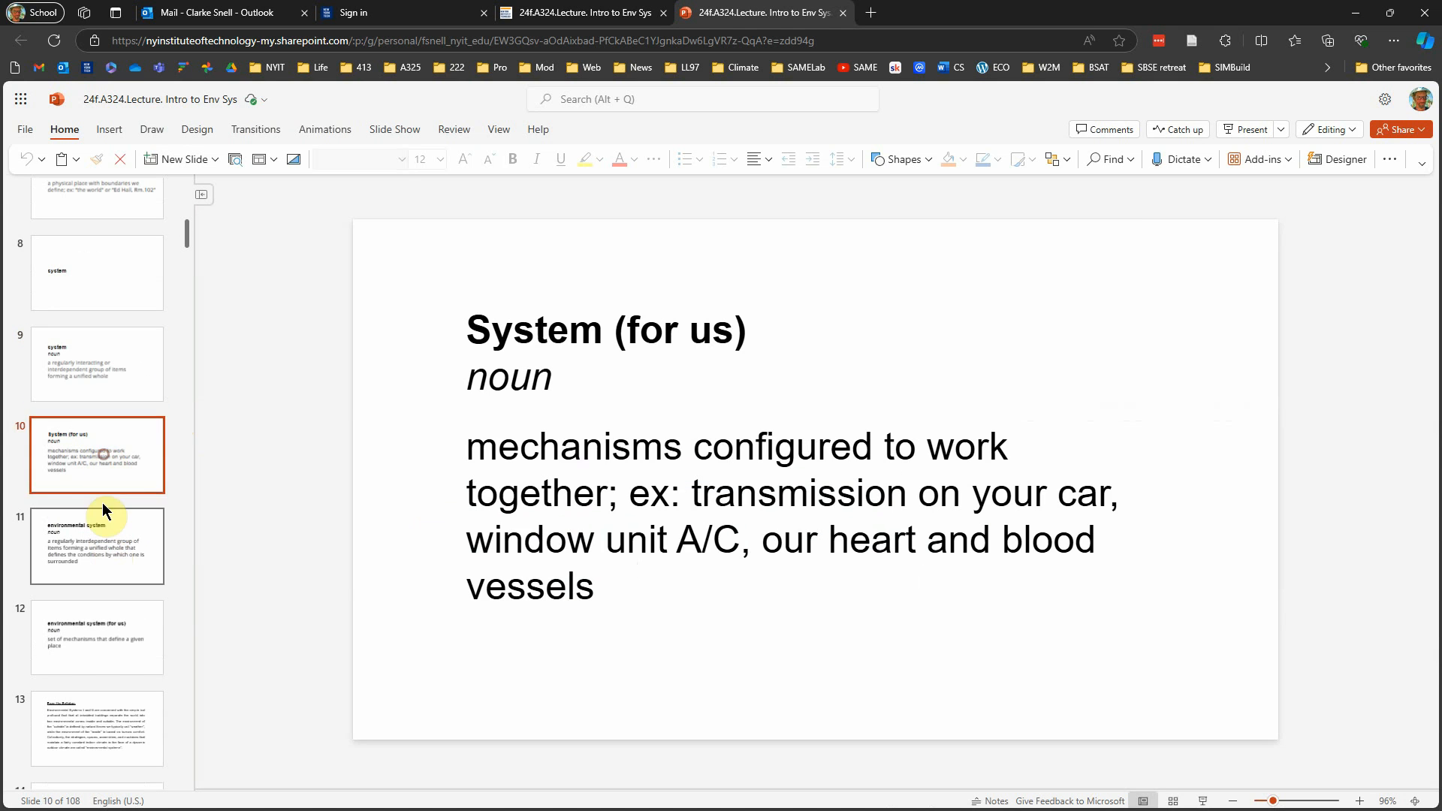
click(103, 528)
scroll(107, 585, down, 4)
click(103, 327)
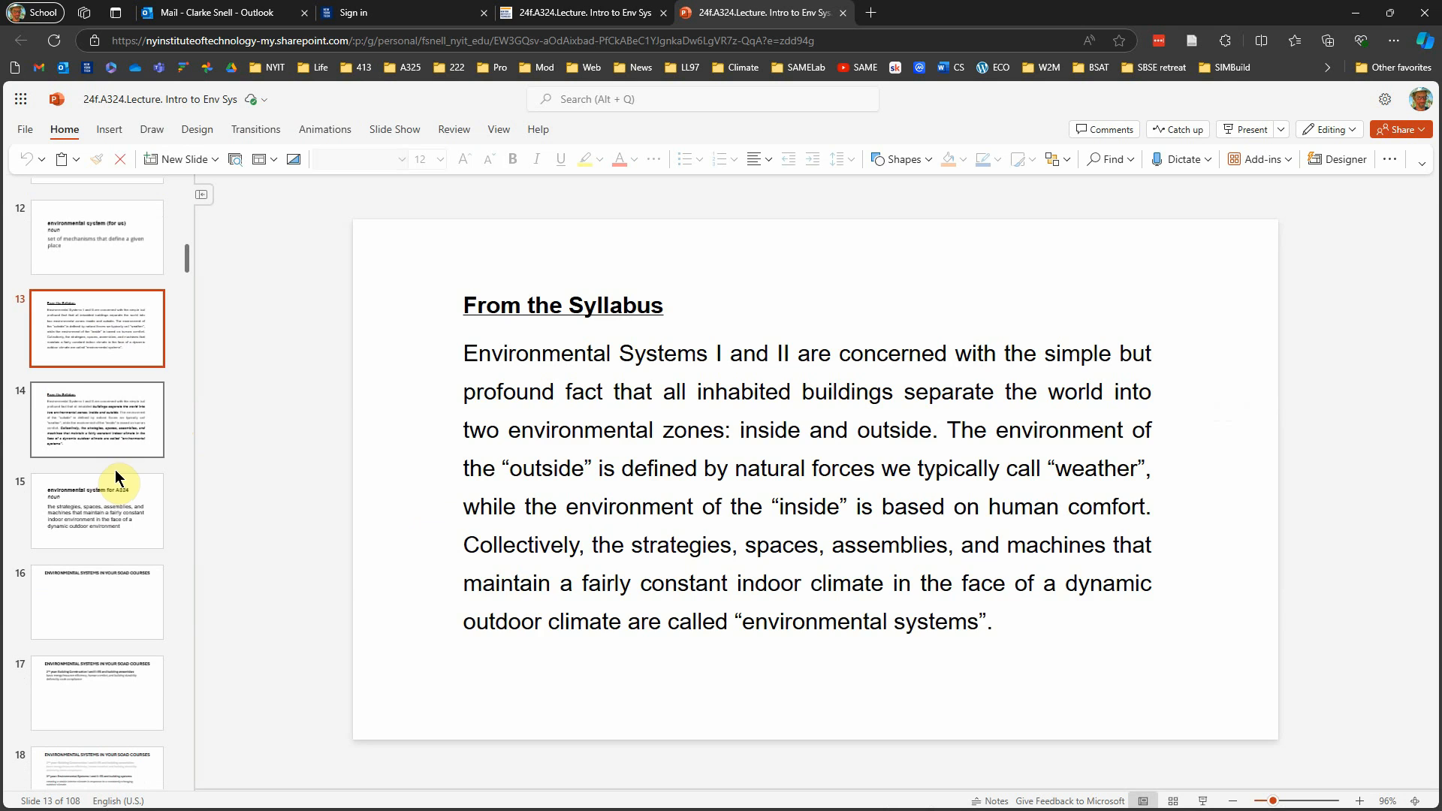
click(111, 444)
click(106, 511)
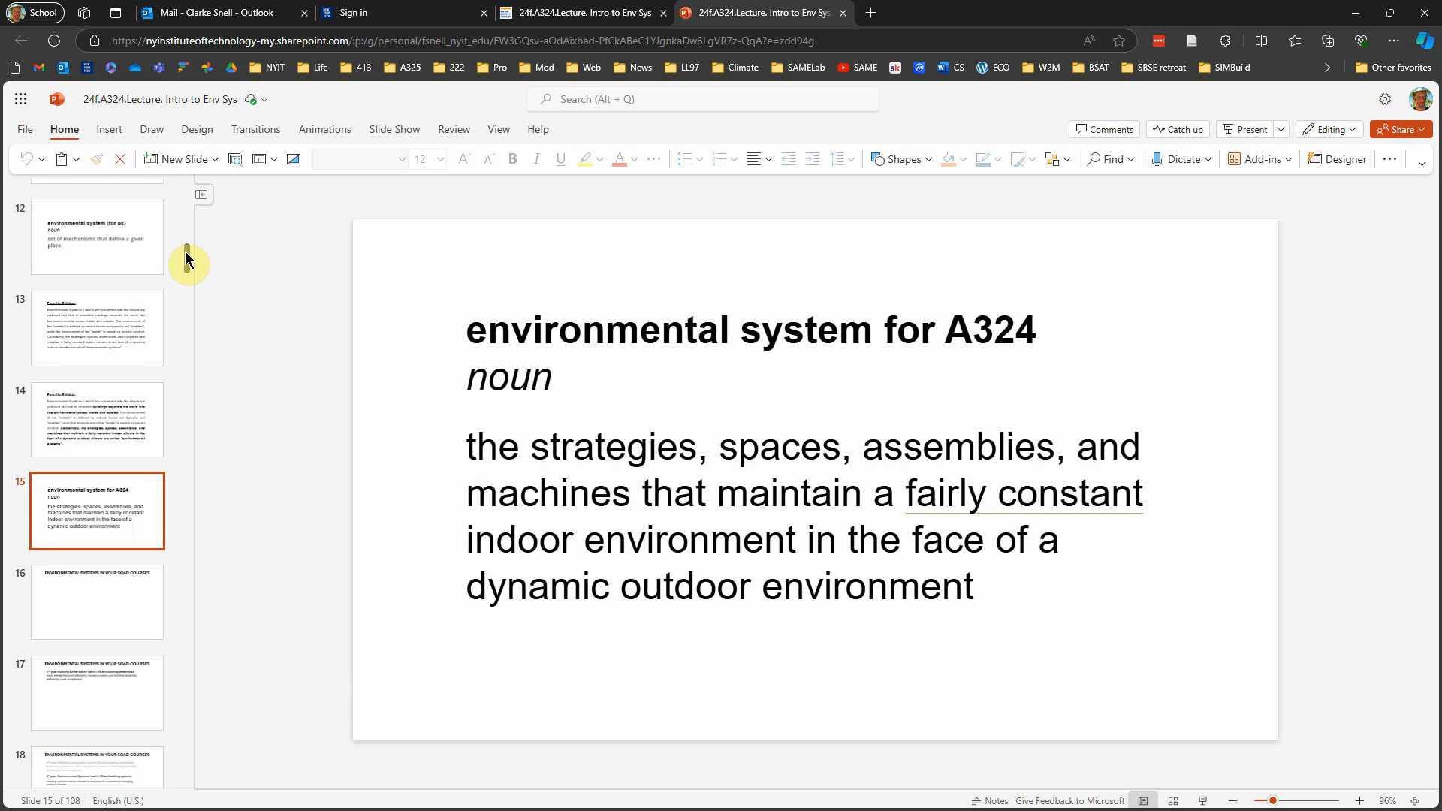
Step: View the island abbey photo on slide 25 and its elevation and section drawings on slide 26
scroll(114, 576, down, 10)
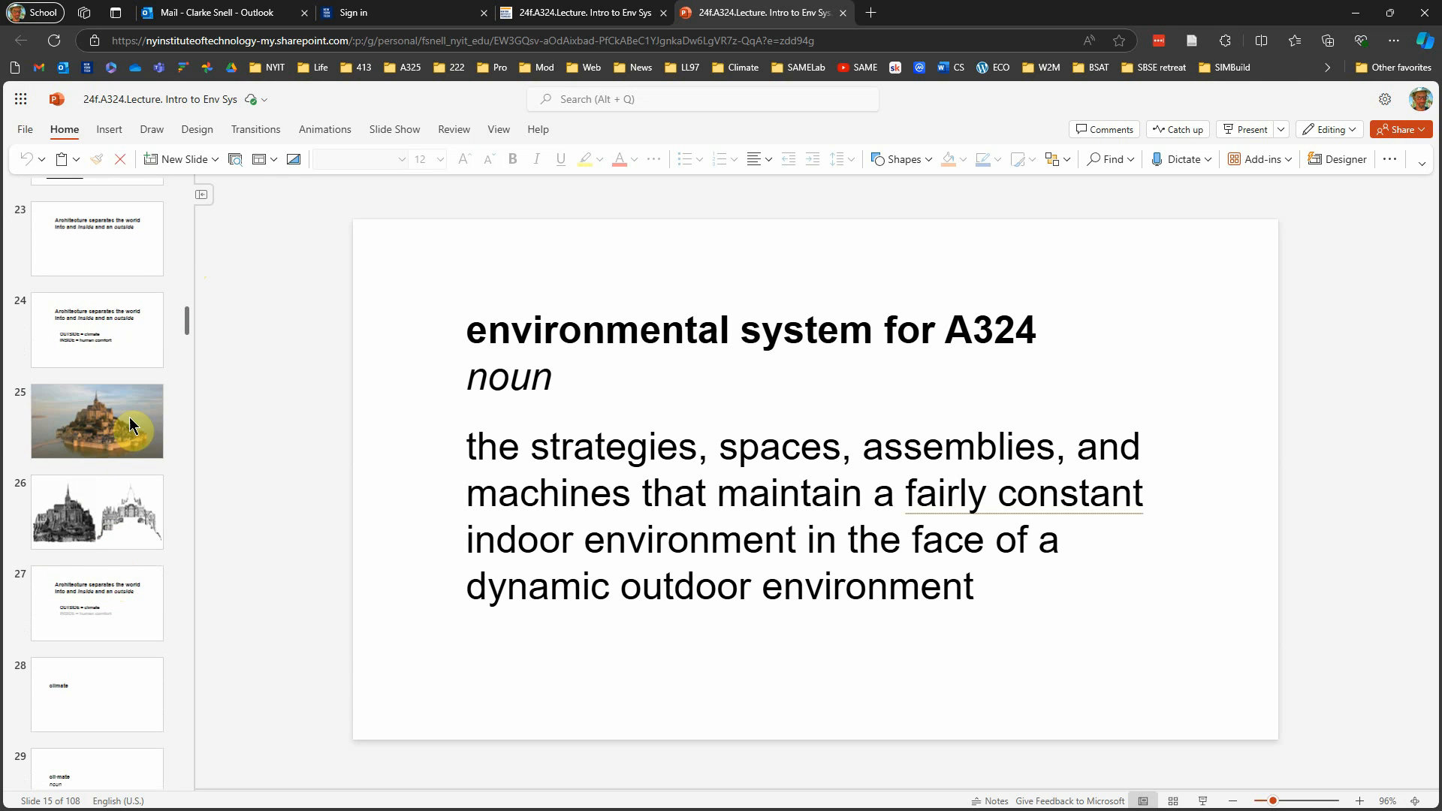
click(116, 444)
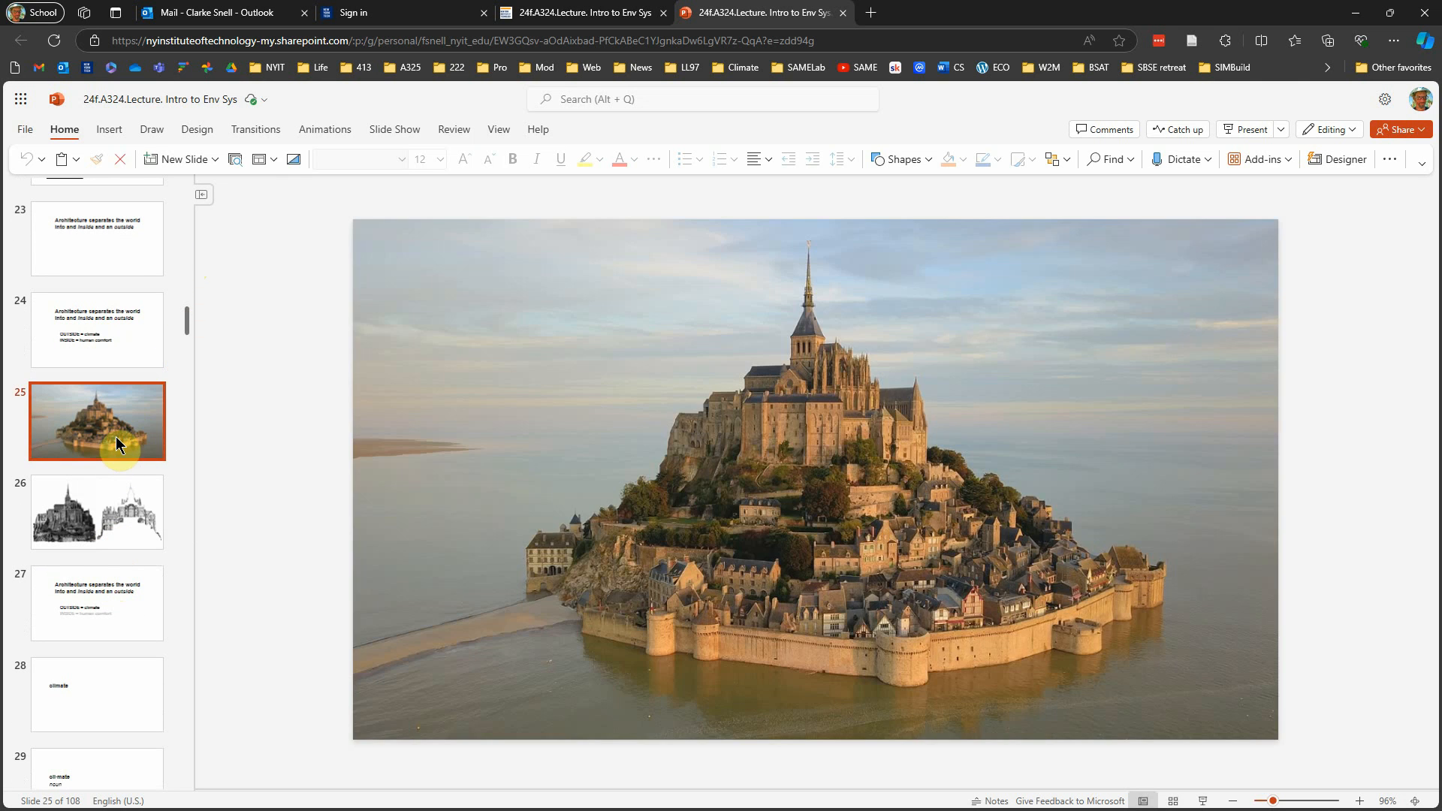
click(64, 535)
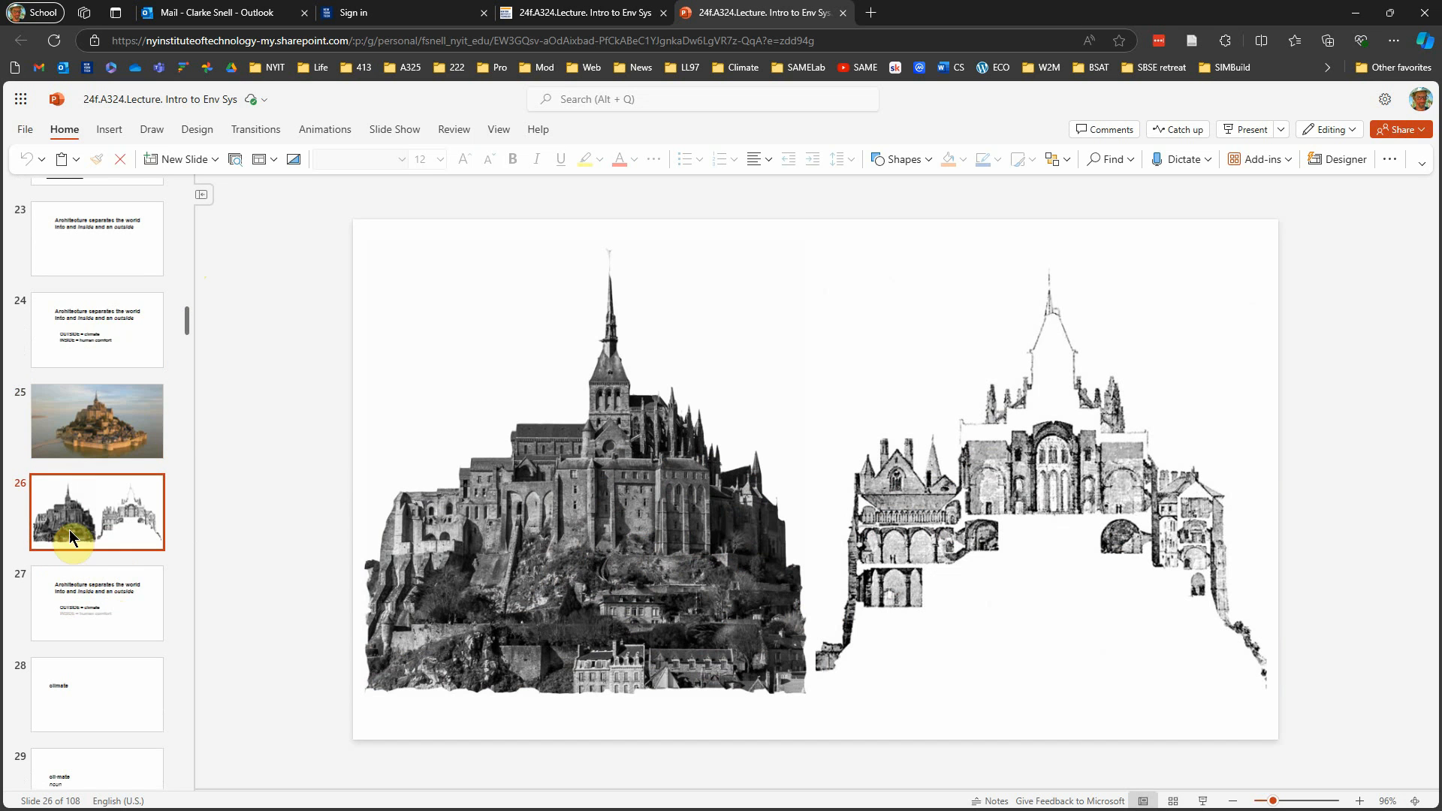
Step: Examine the sample temperature and humidity charts near the end of the lecture on slides 101, 105, 106 and 107
drag(188, 319, 189, 768)
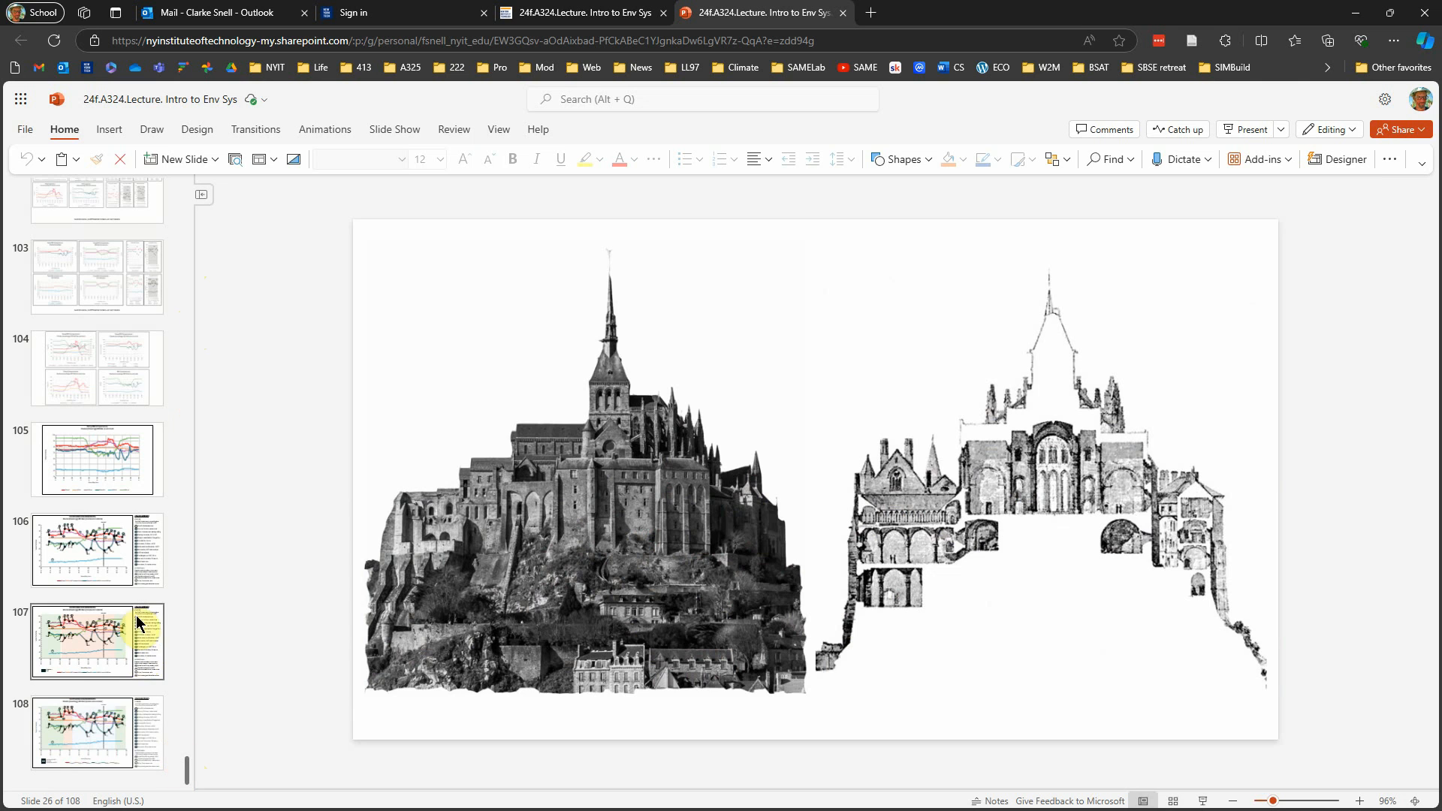
click(95, 575)
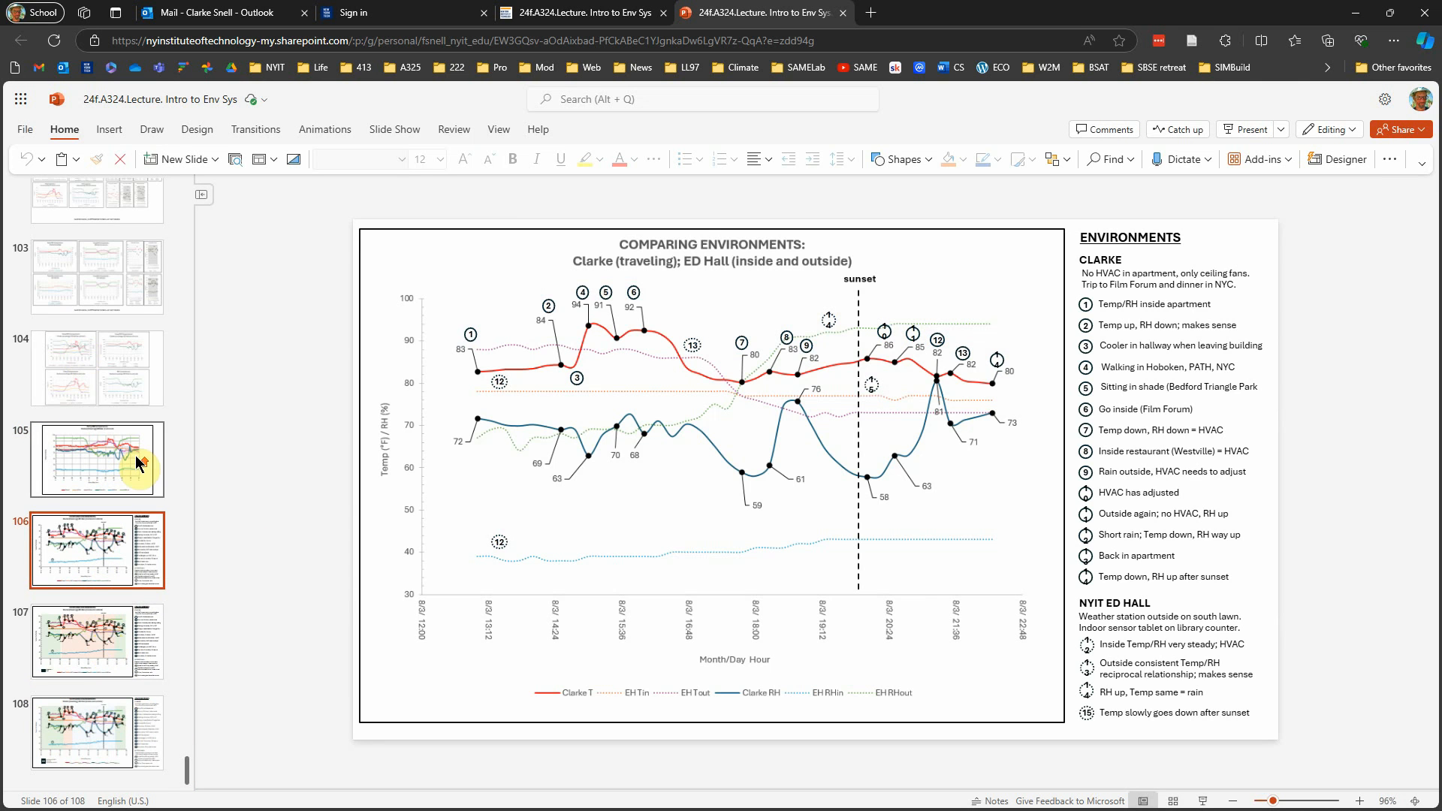
scroll(135, 458, up, 3)
click(114, 305)
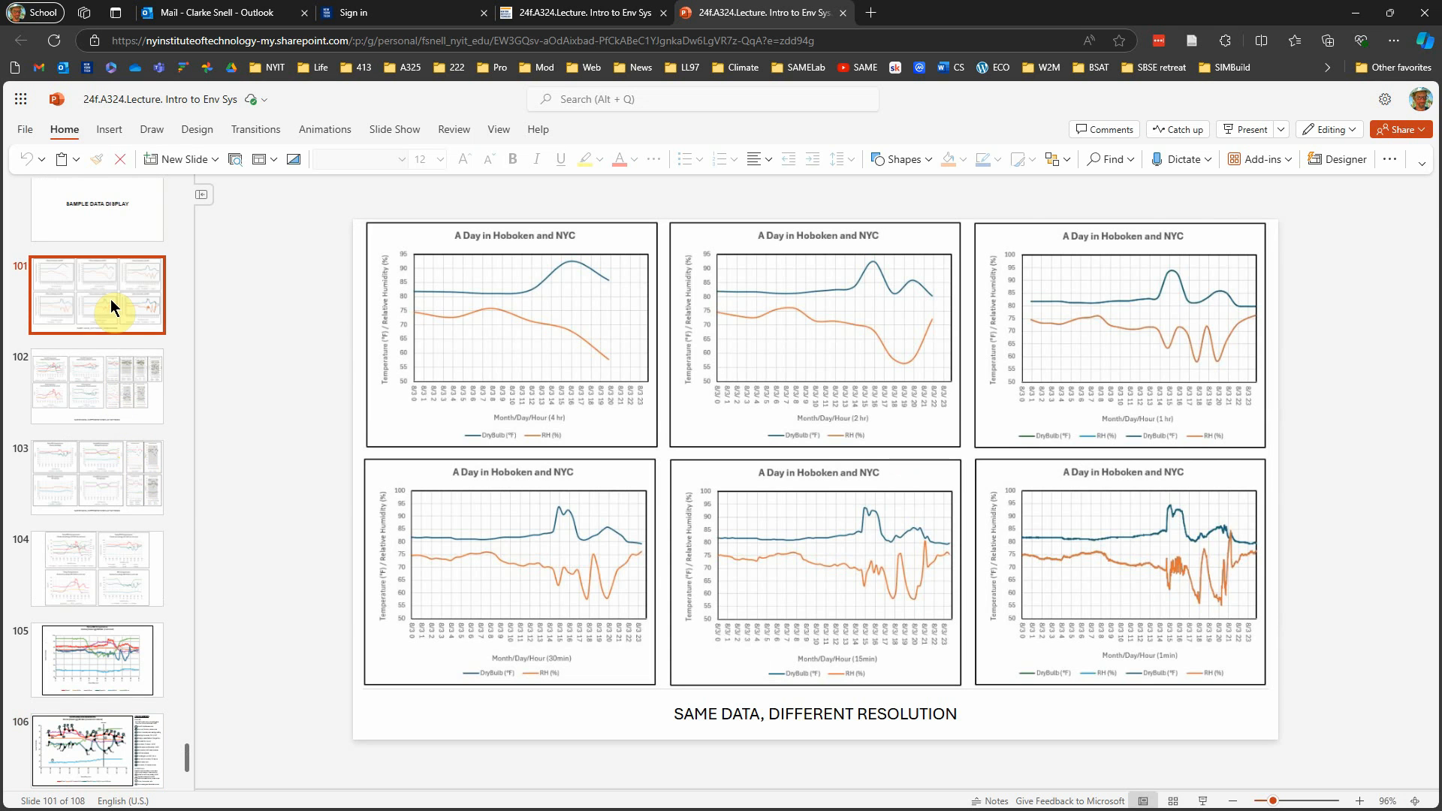
scroll(131, 601, down, 3)
click(119, 622)
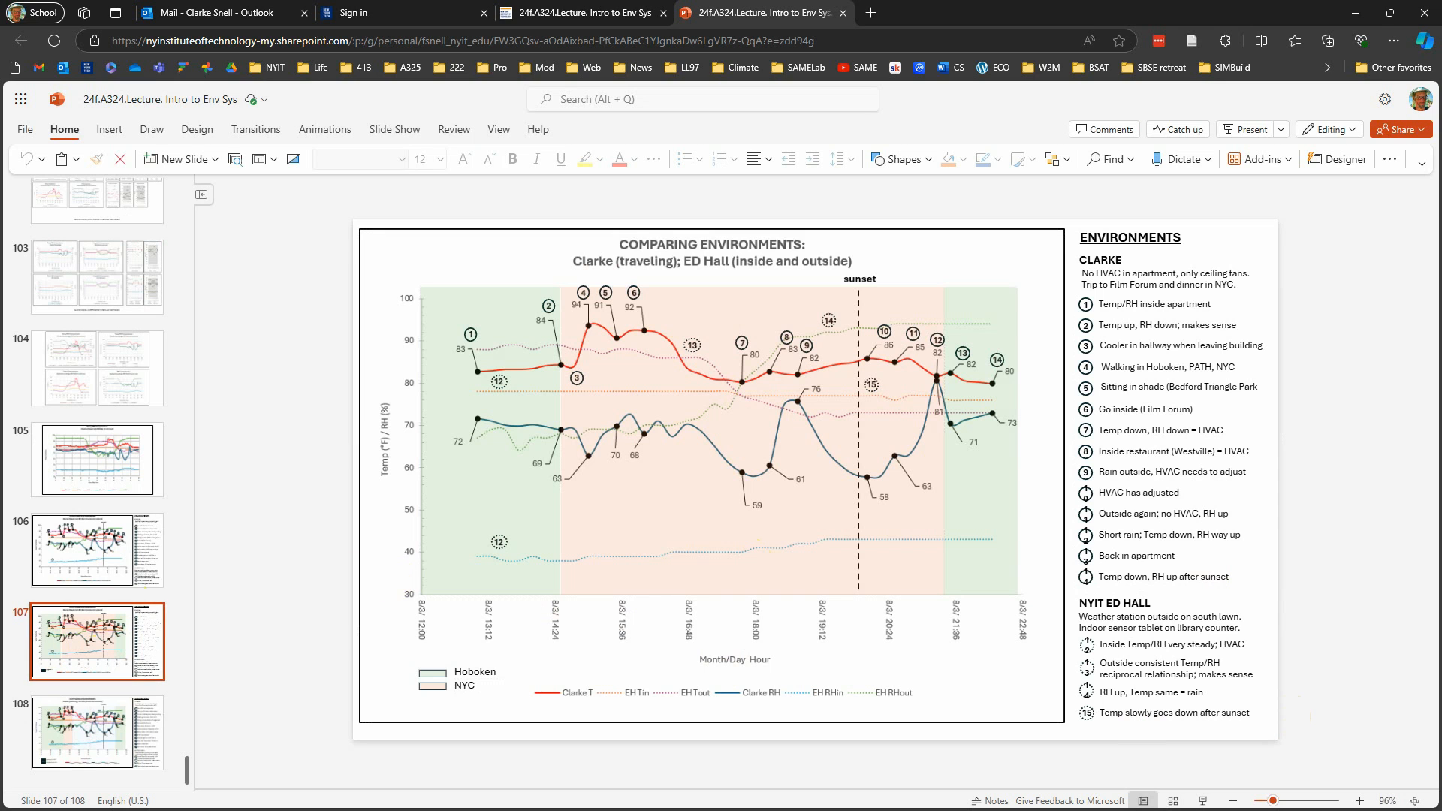
Step: Open "Exercise 1: Comparing Environments" from the Wk1 module, check its page and rubric, and display its assignment instructions PDF
click(597, 15)
click(95, 325)
scroll(439, 424, down, 3)
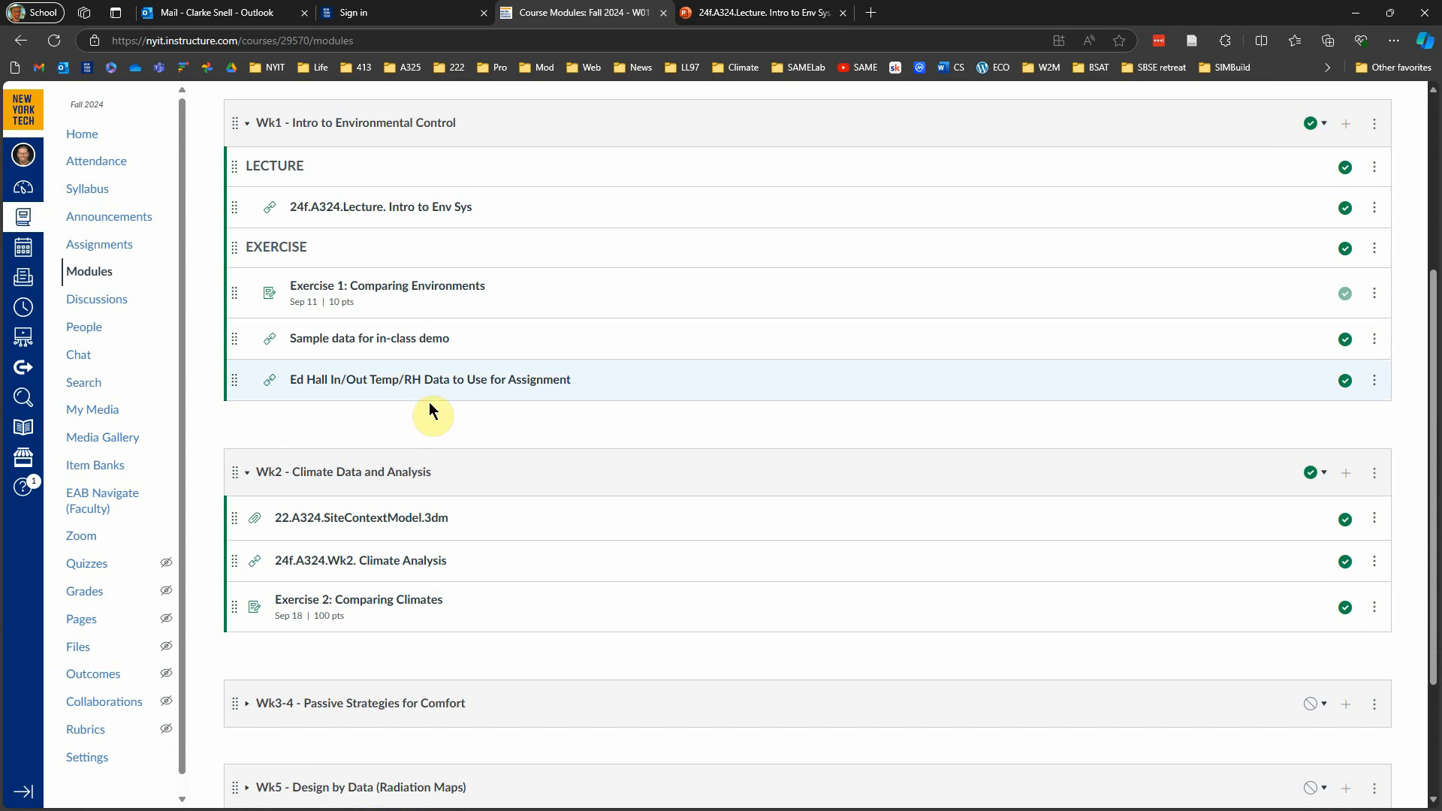
click(422, 291)
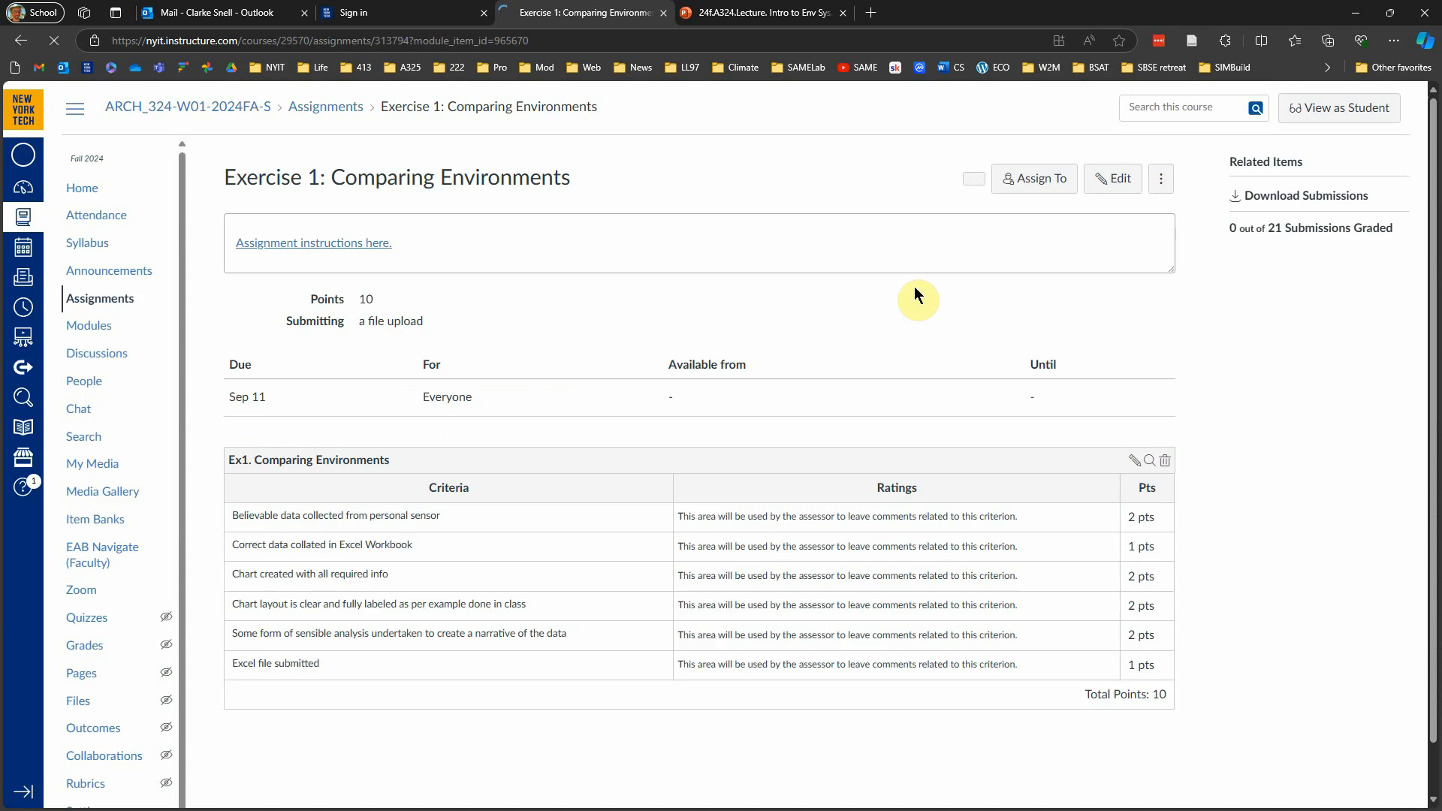
click(358, 248)
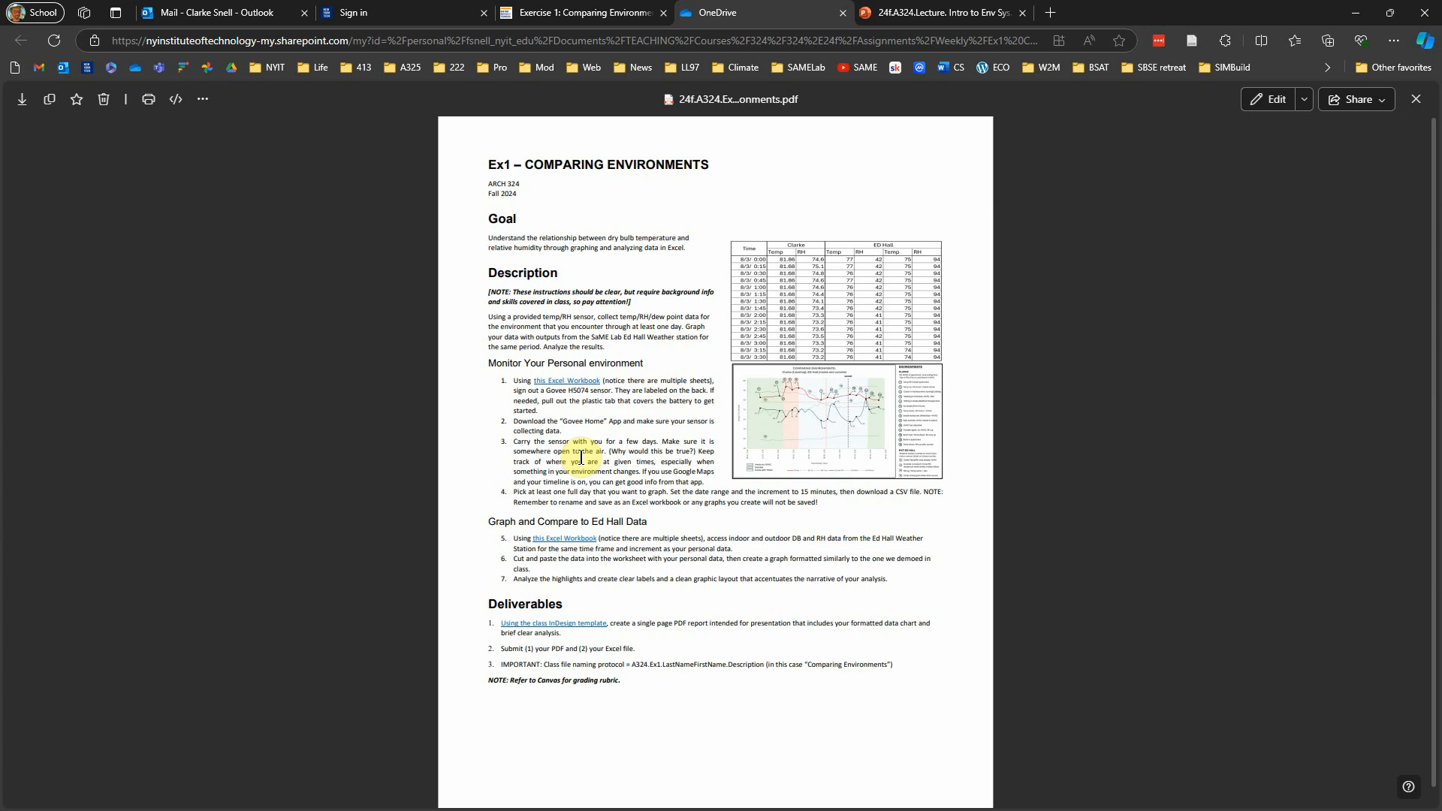
click(606, 15)
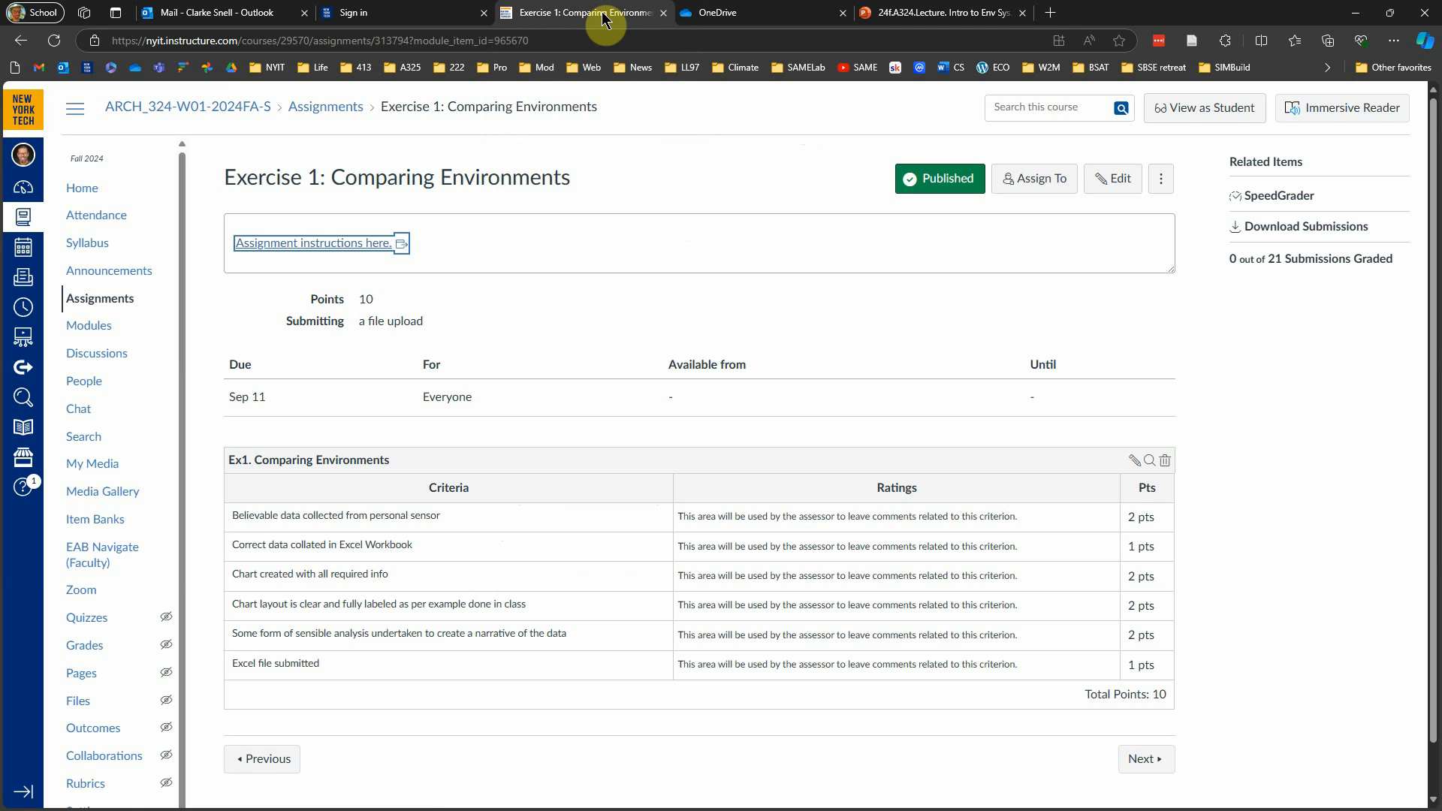
click(746, 16)
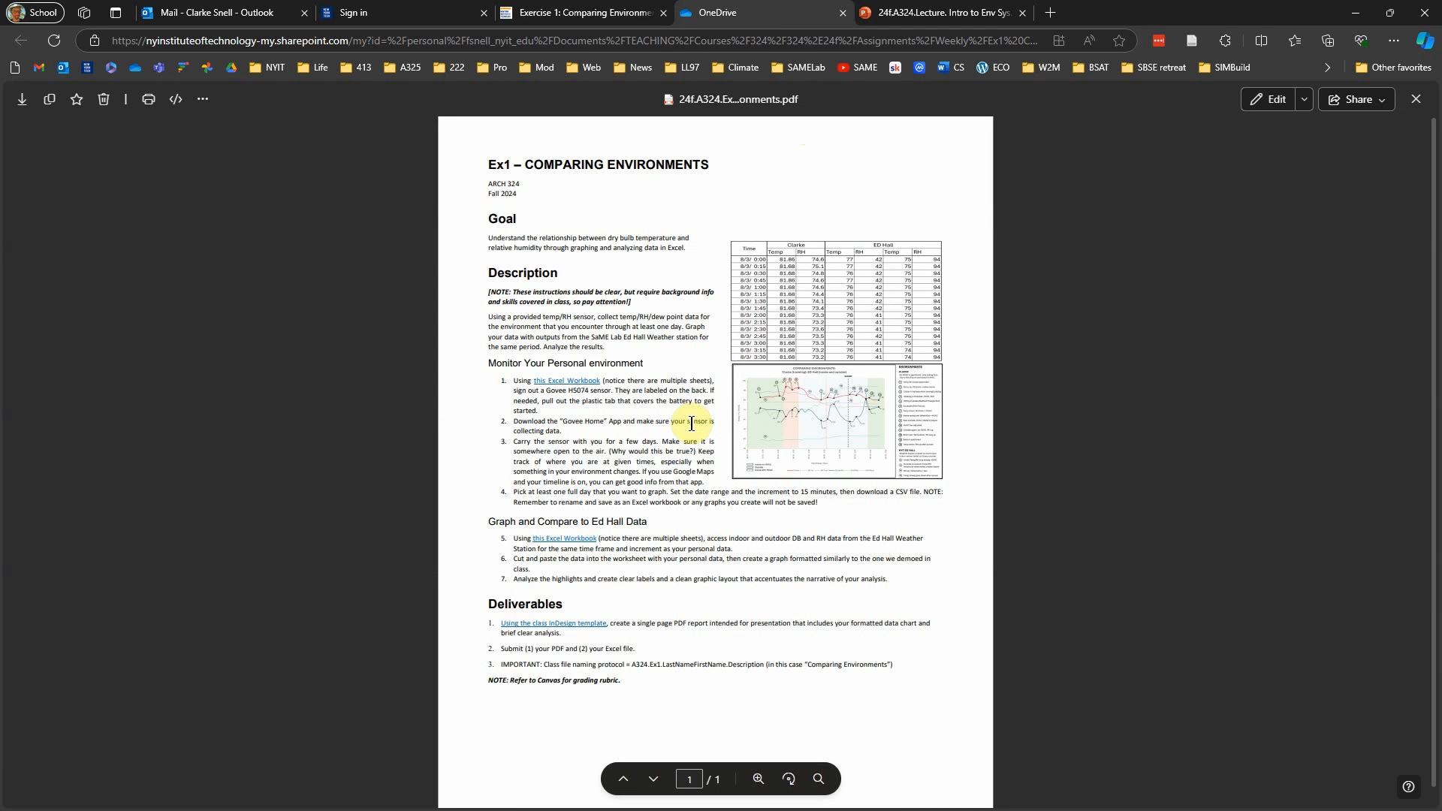
Step: Enlarge the instructions PDF and read the Monitor Your Personal environment section, highlighting the app name "Govee Home"
scroll(685, 453, up, 1)
scroll(685, 453, up, 3)
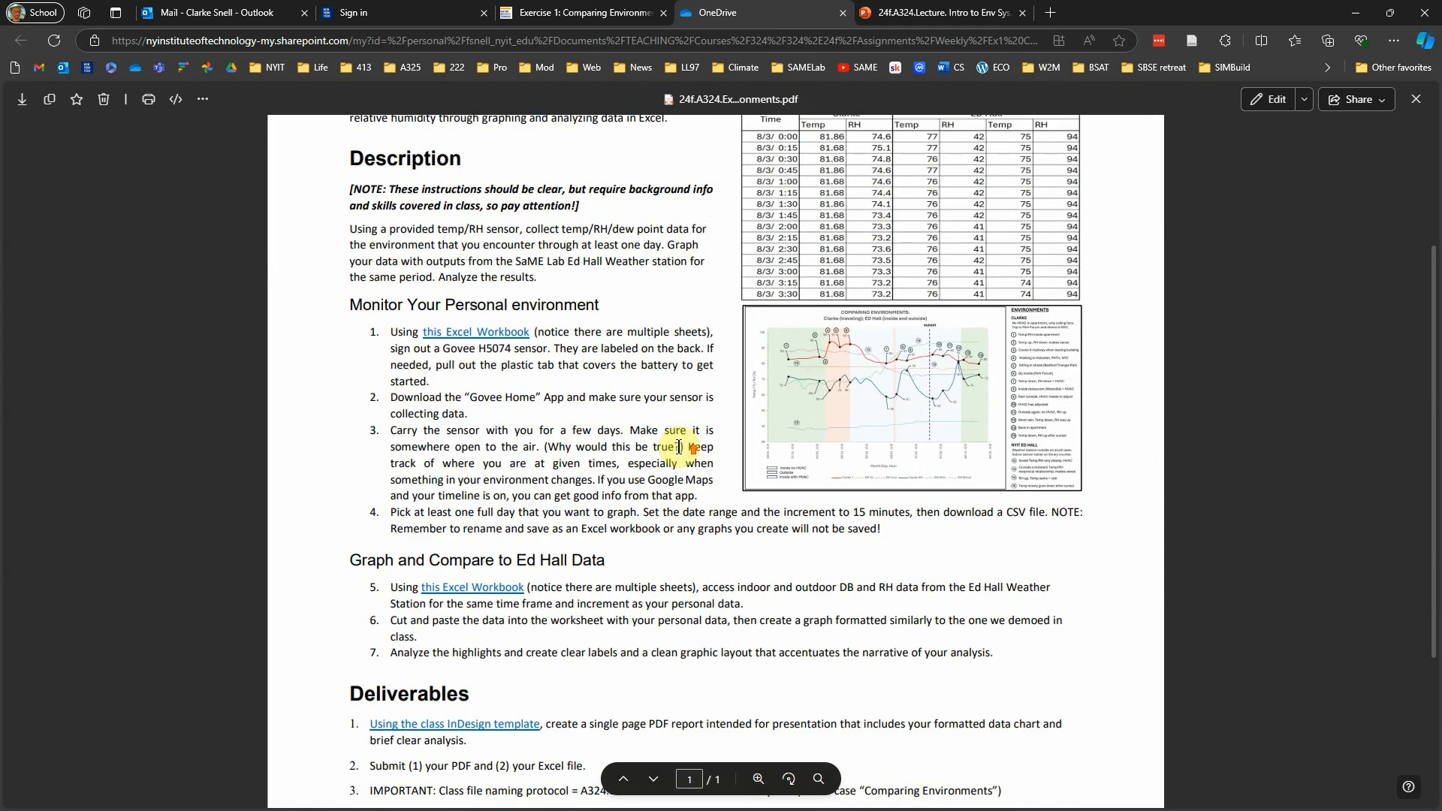
scroll(635, 363, down, 3)
scroll(636, 362, up, 3)
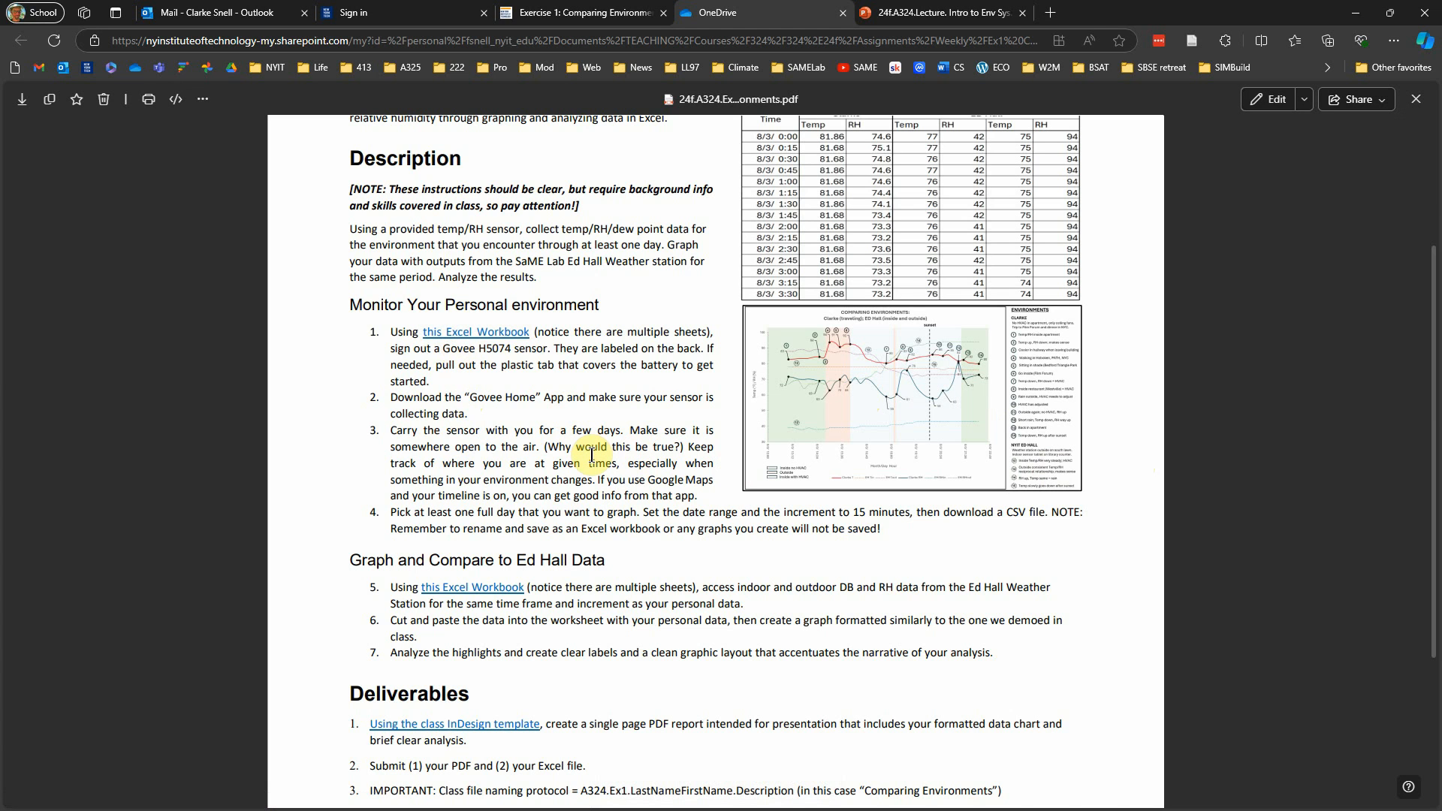
drag(469, 398, 537, 401)
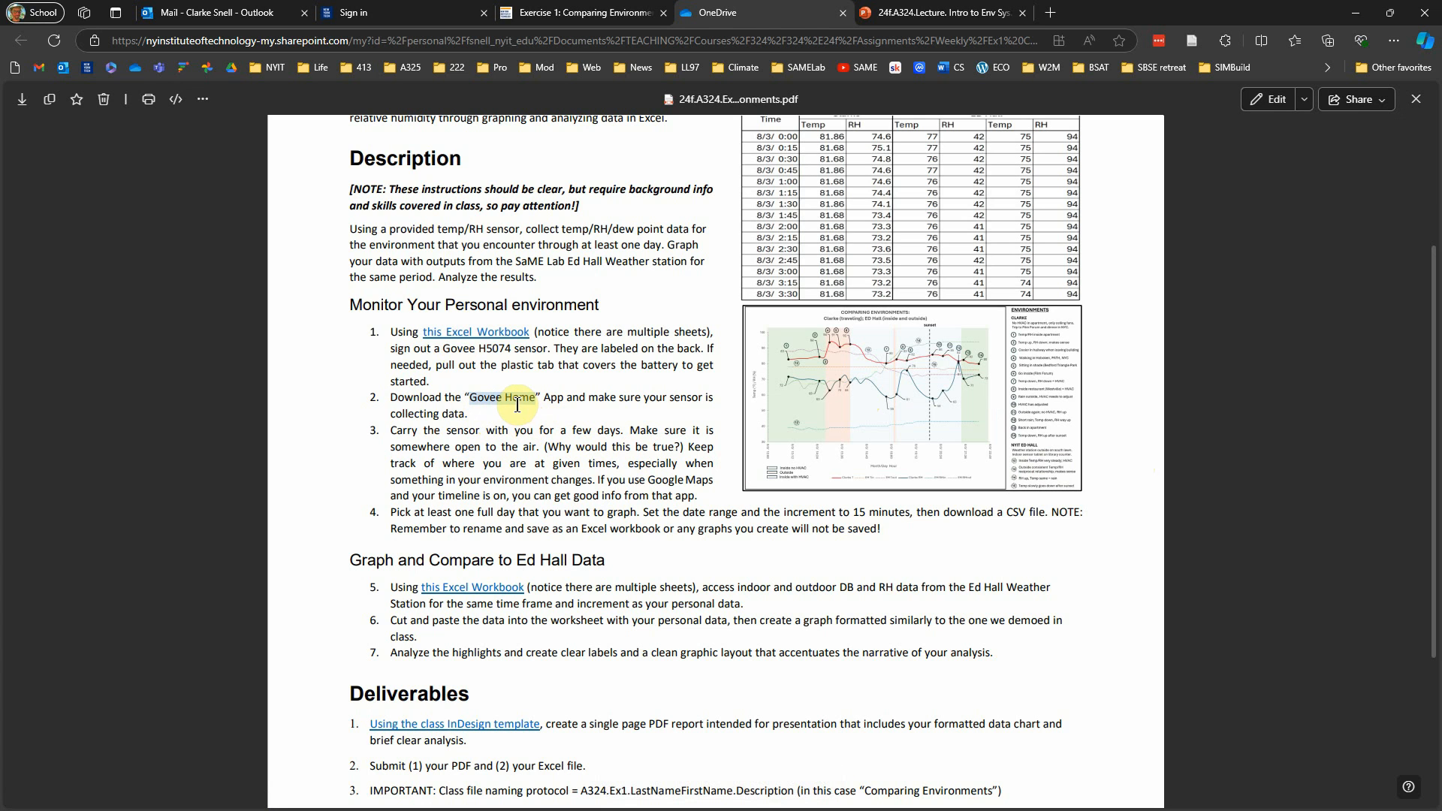
click(522, 418)
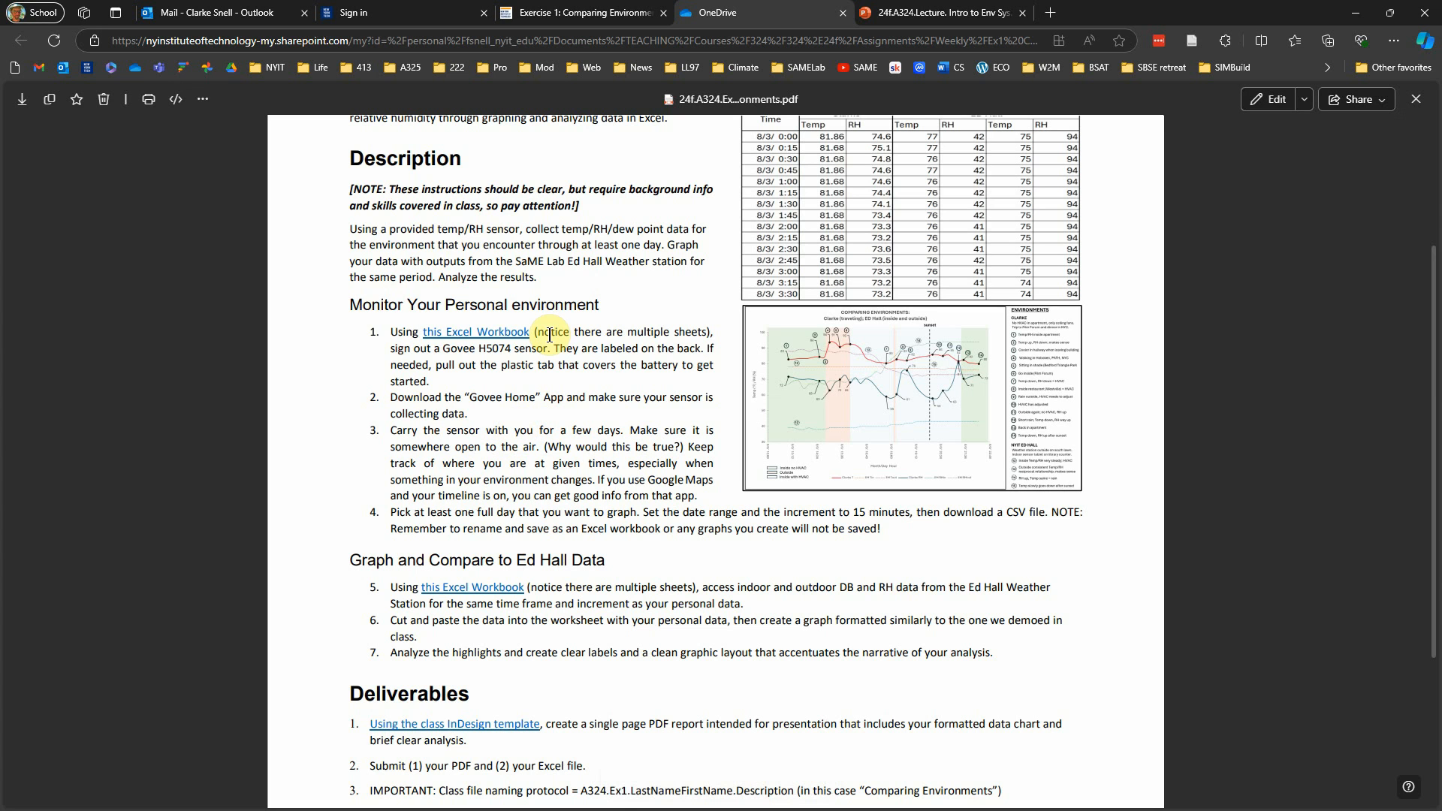
Step: Return to the course modules and open the "Sample data for in-class demo" workbook from the Wk1 module in Excel online
scroll(532, 385, up, 3)
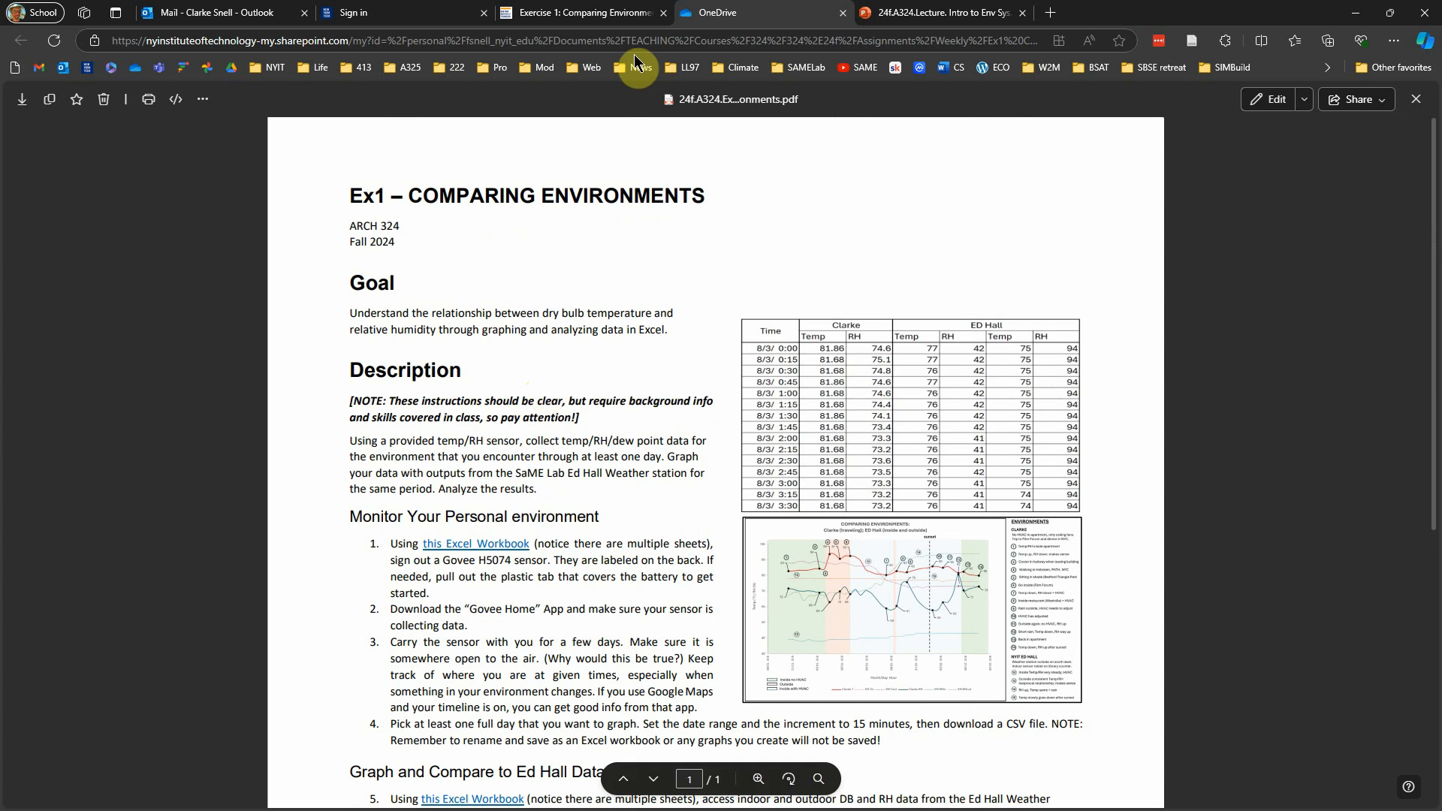
click(603, 14)
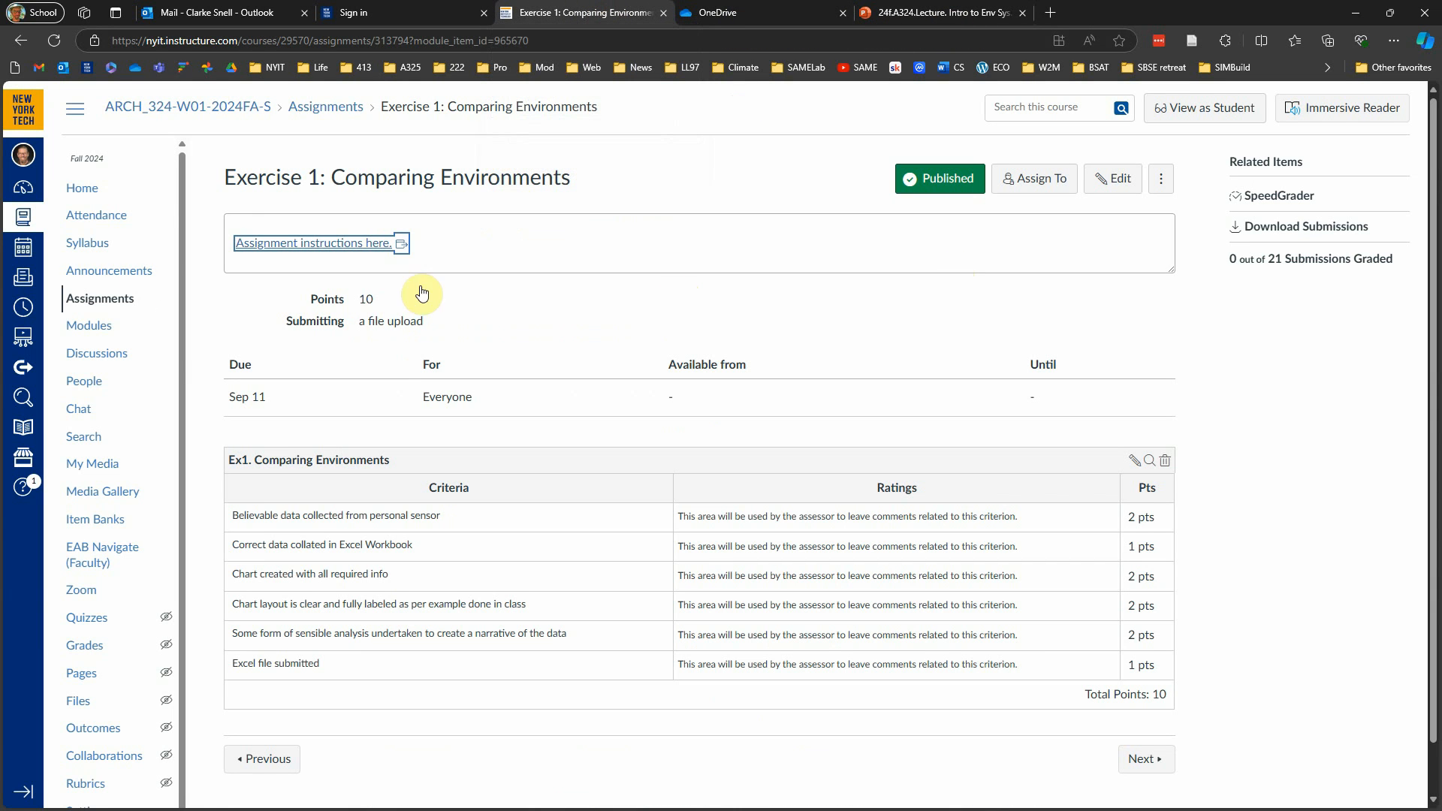
click(89, 327)
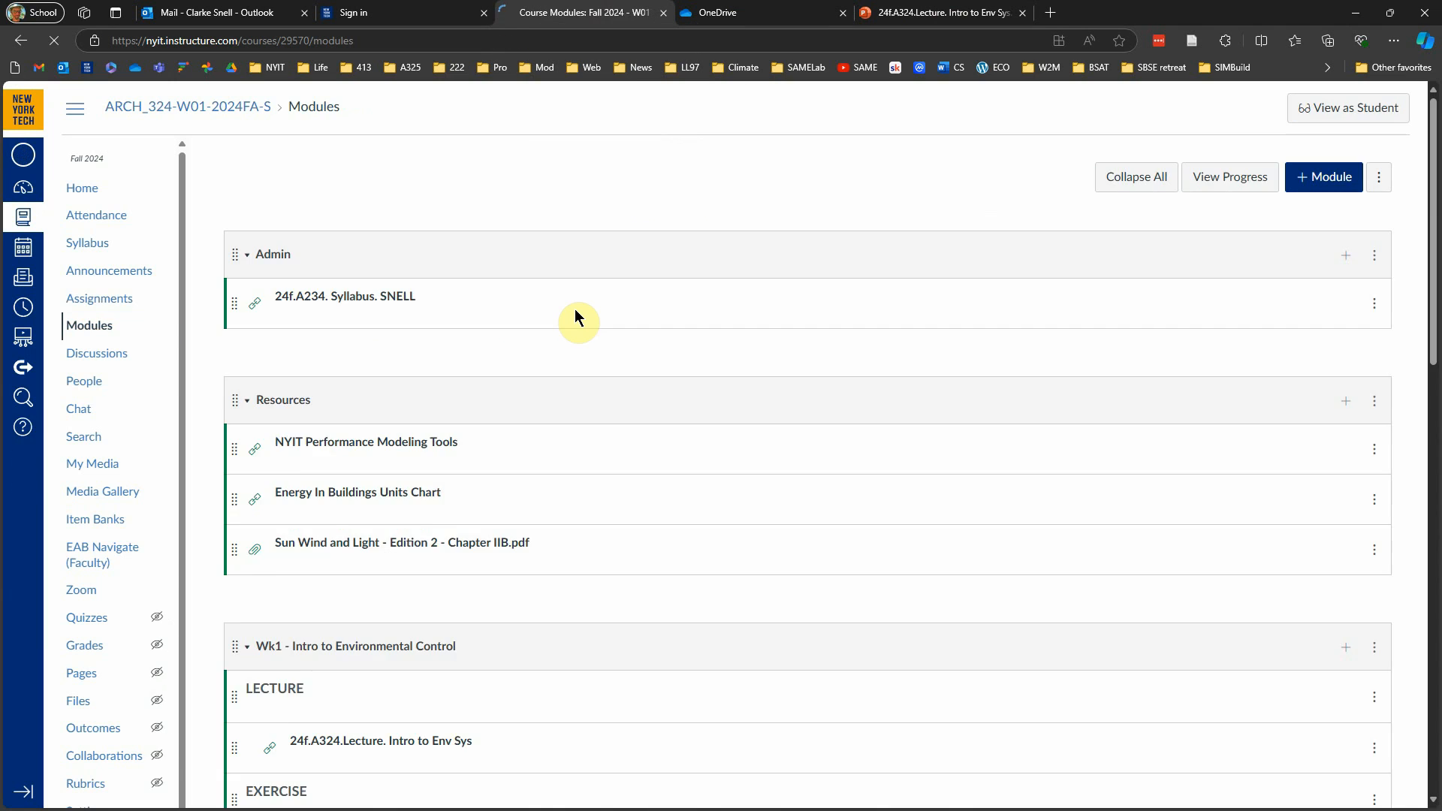
scroll(575, 309, down, 3)
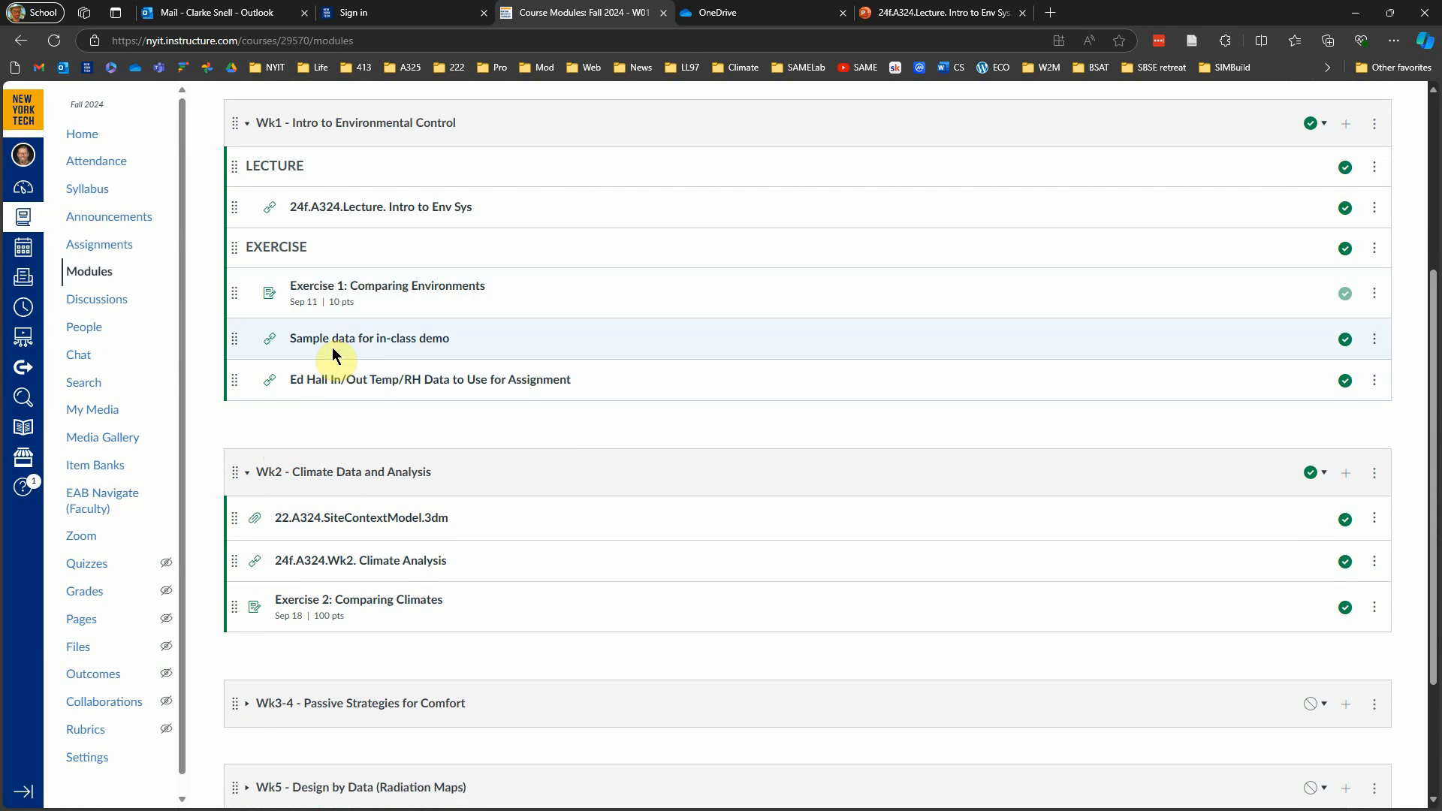
click(381, 340)
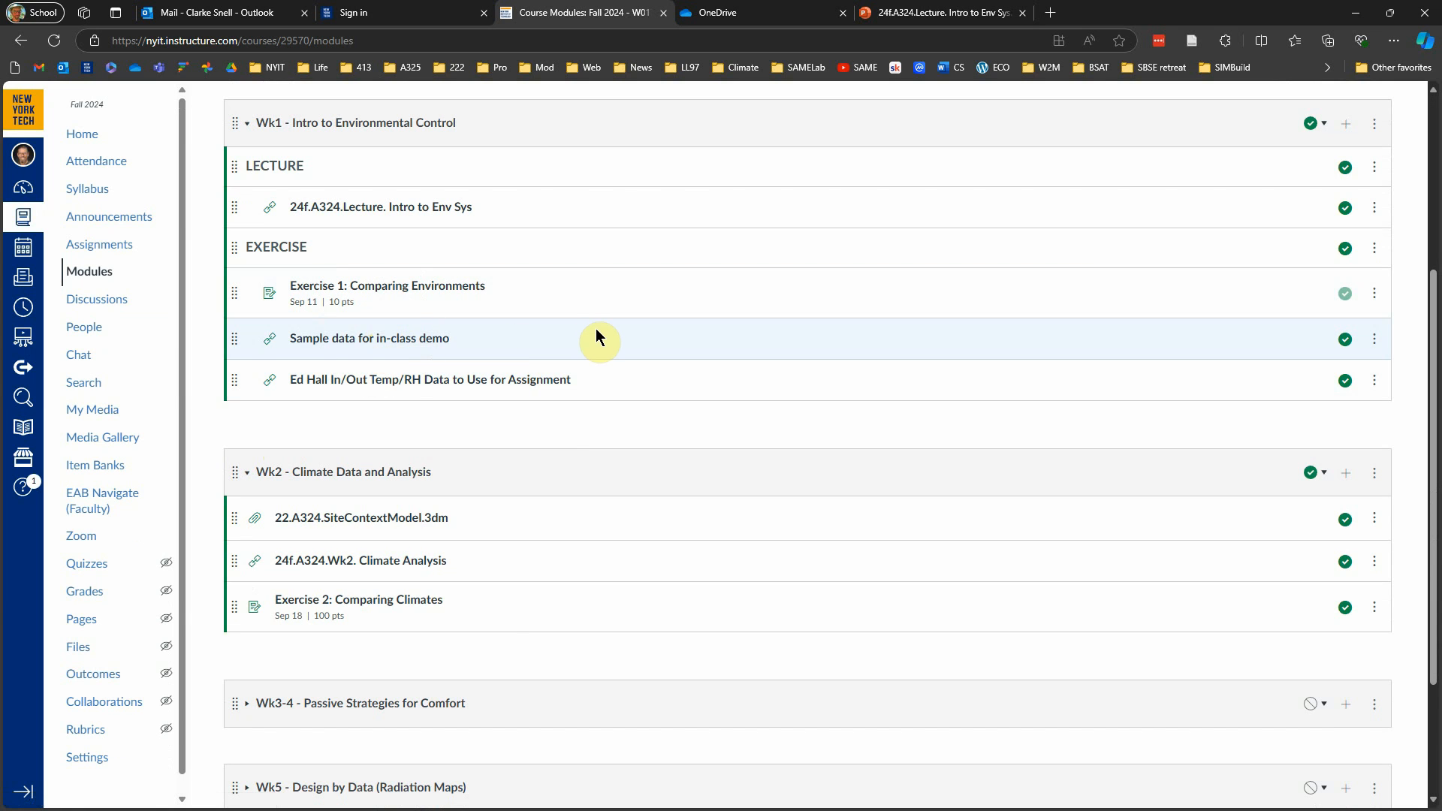
click(385, 389)
click(388, 343)
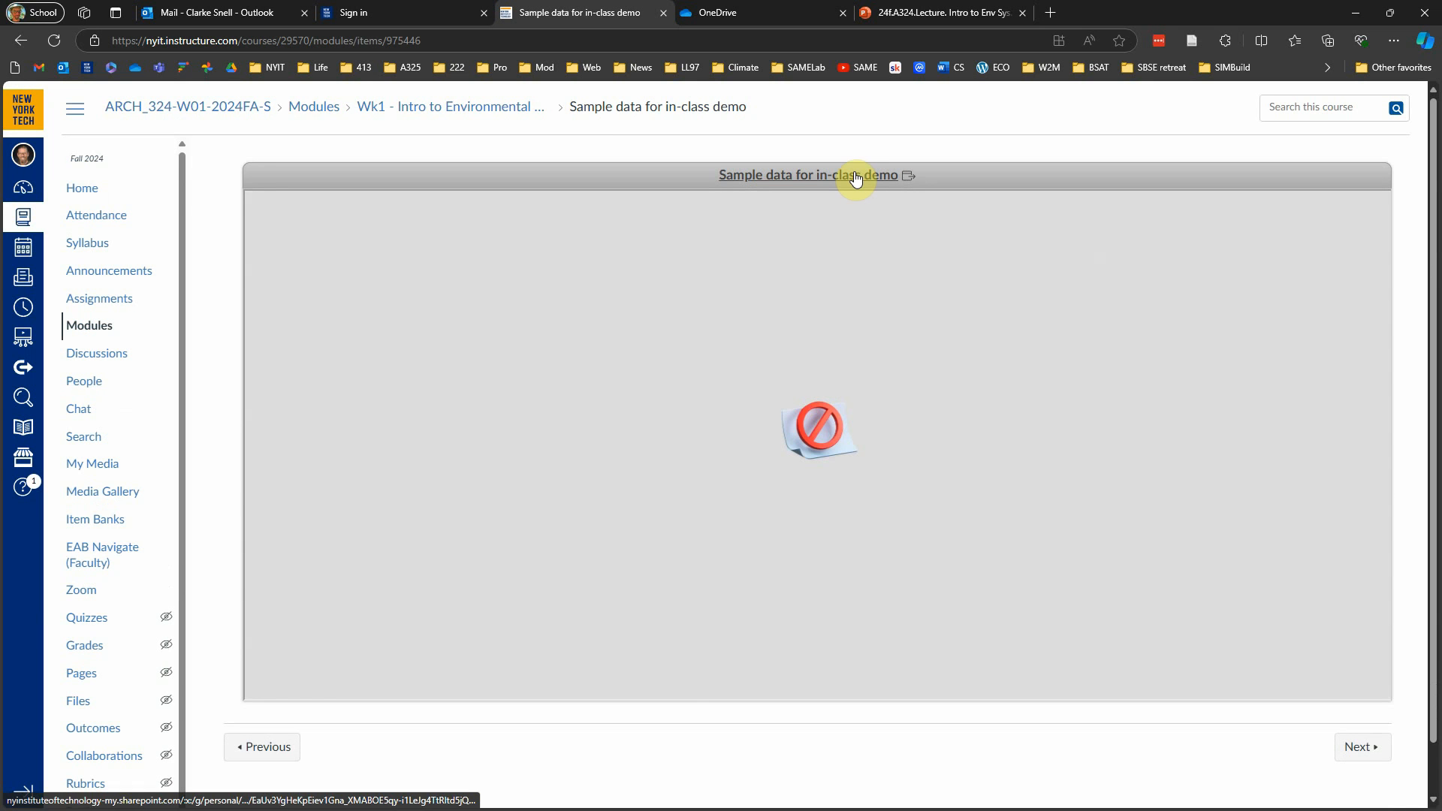
click(843, 178)
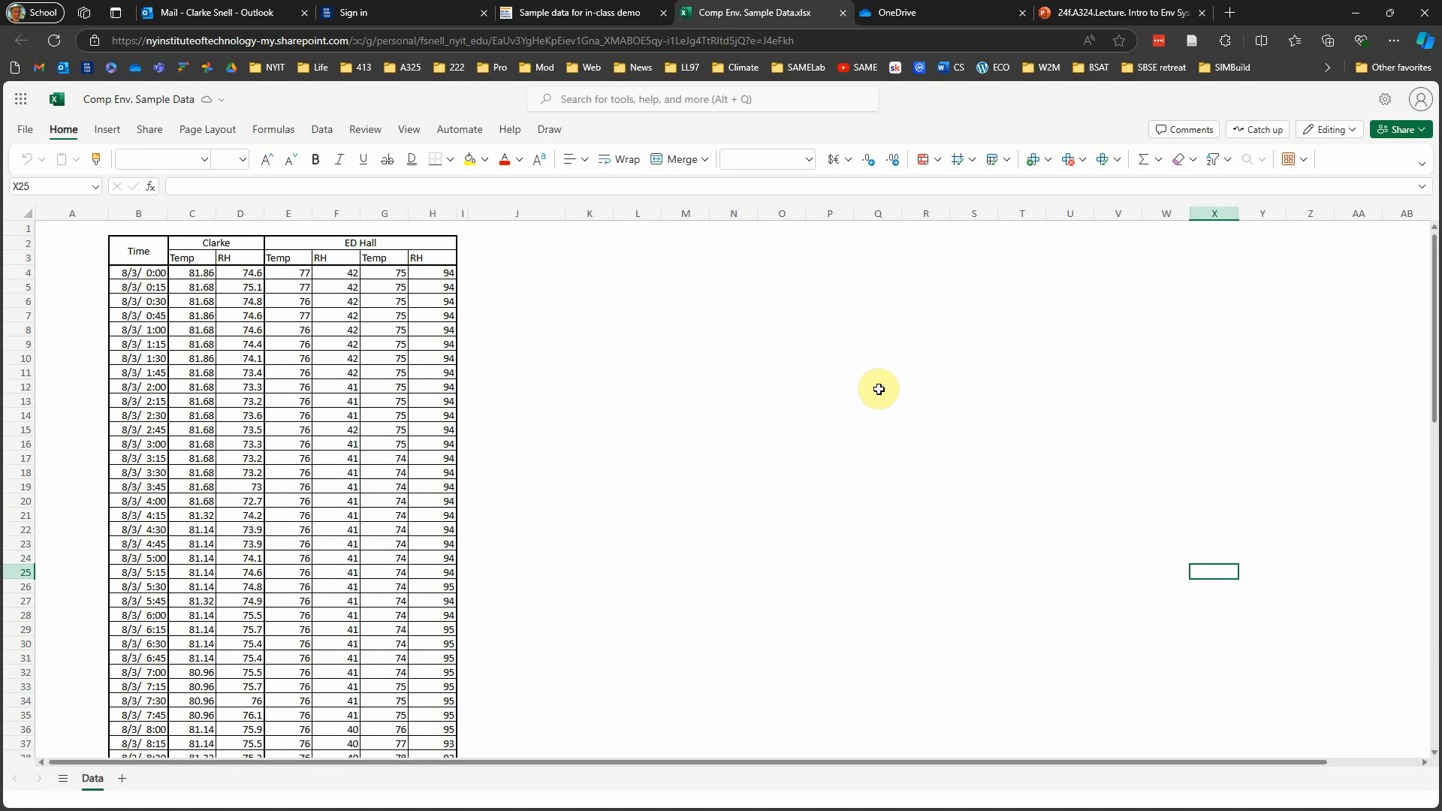
Step: Save an online copy of the sample workbook in the Data folder, named "Comp Env. Sample Data VIDEO"
click(24, 135)
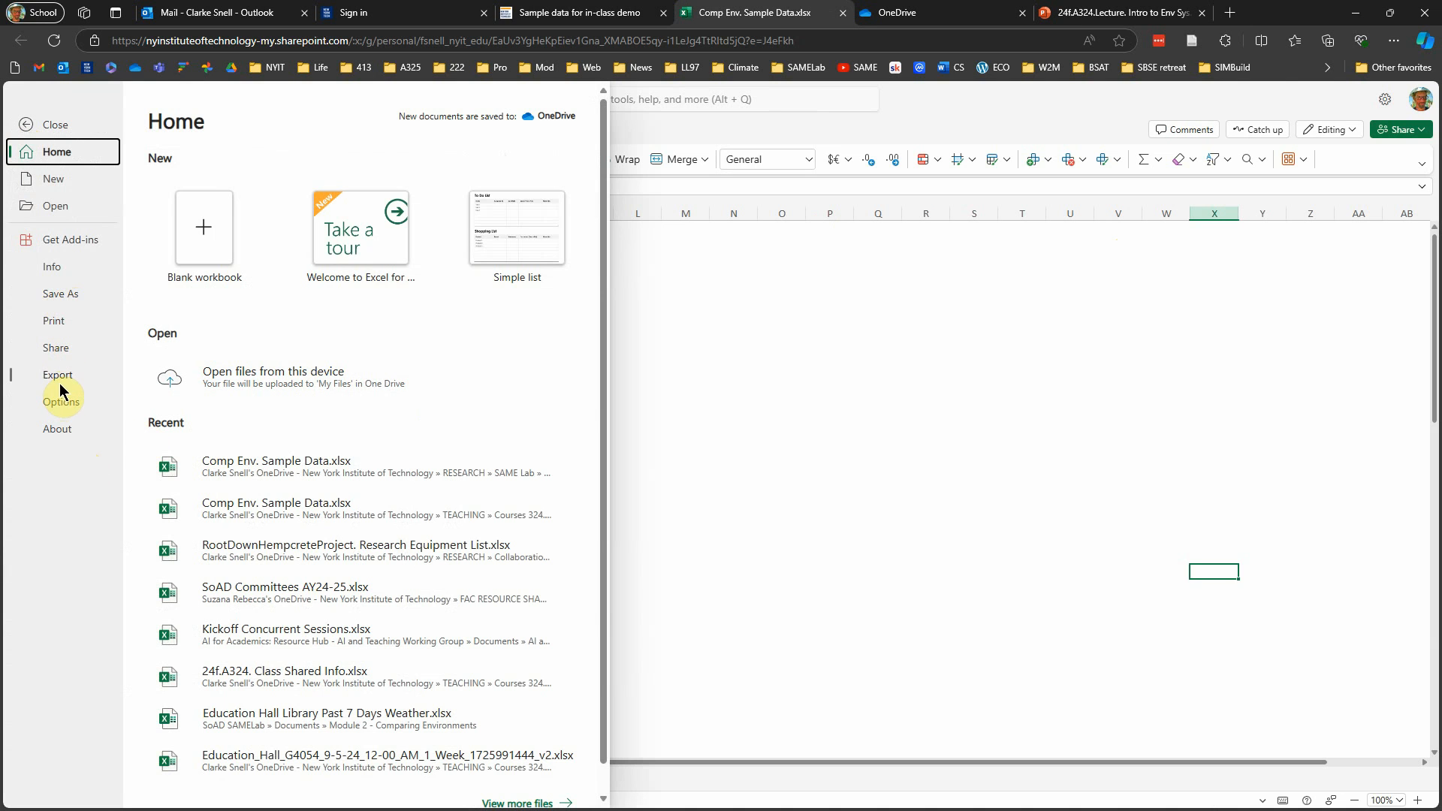
click(53, 296)
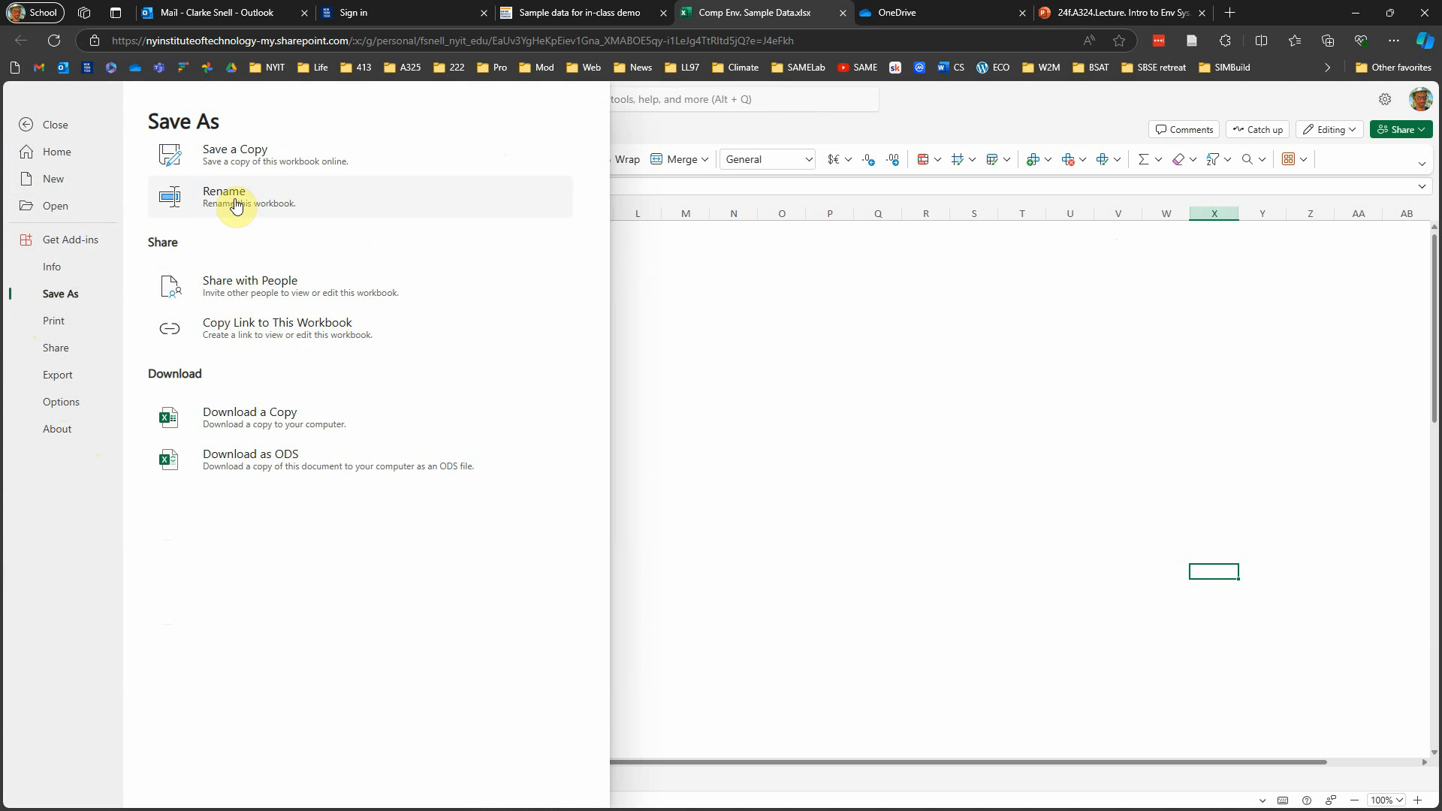
click(230, 158)
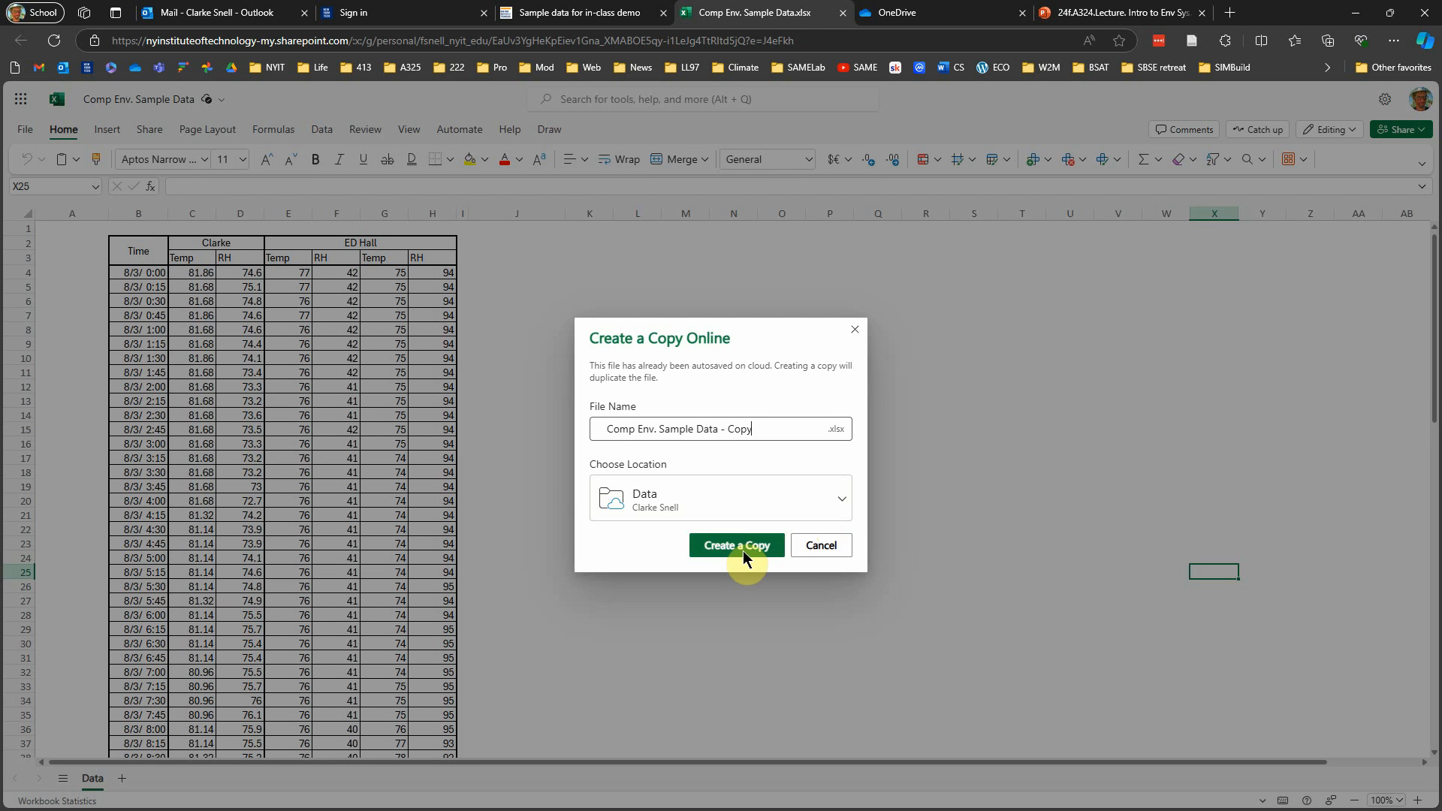
drag(719, 429, 778, 427)
key(BackSpace)
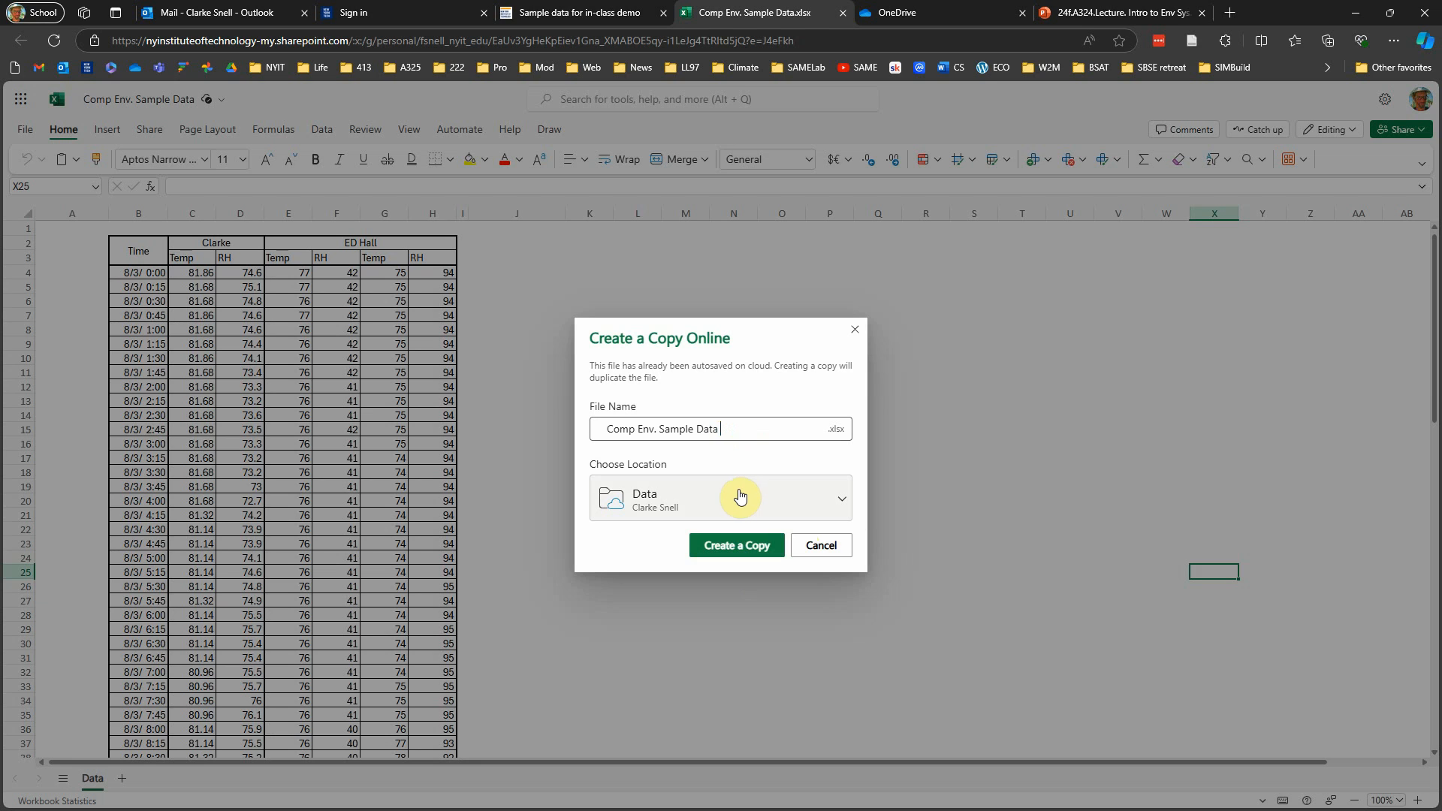
text(VIDEO)
click(842, 499)
click(842, 499)
click(755, 552)
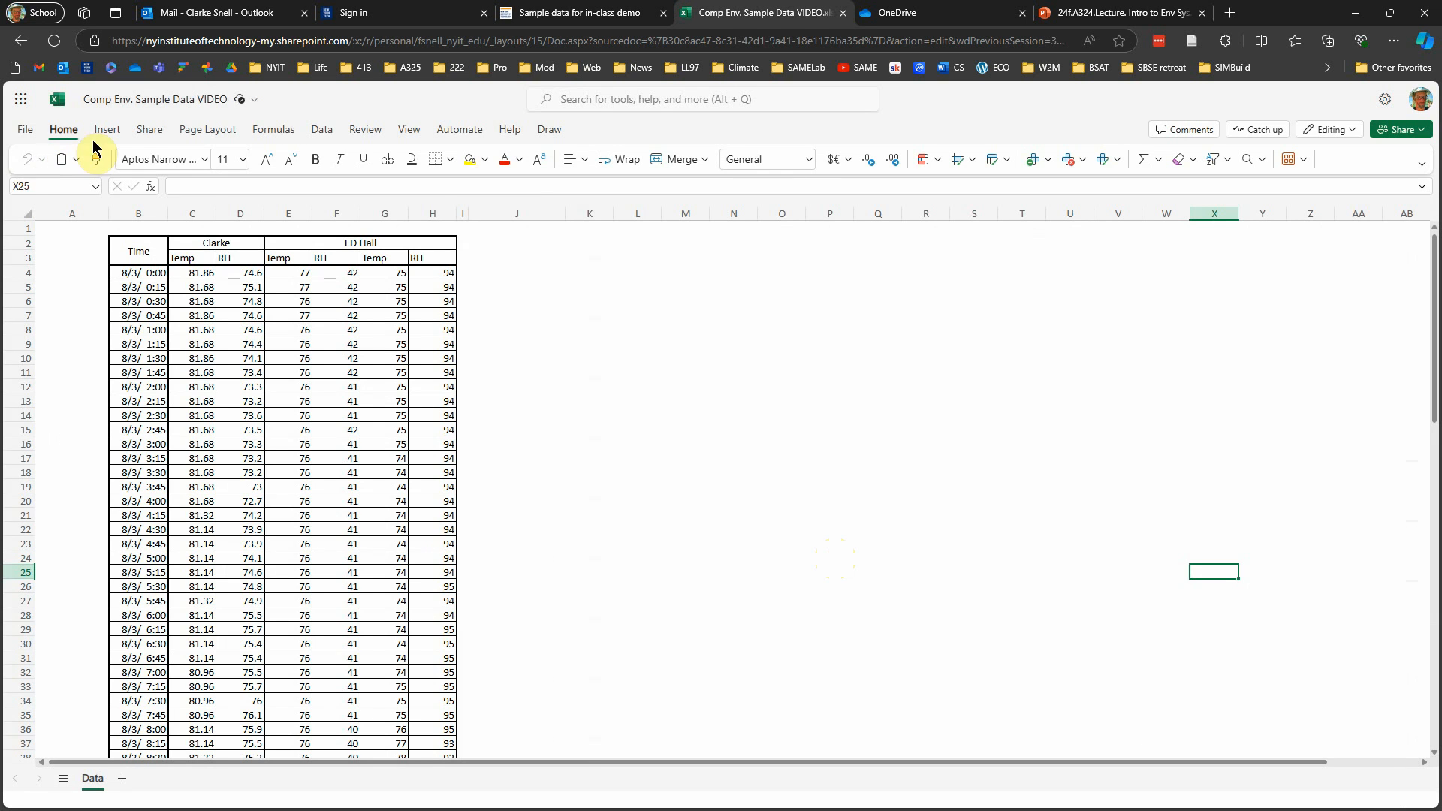
Step: Download a copy of the workbook to the Desktop folder as "Comp Env. Sample Data VIDEO.xlsx"
click(26, 131)
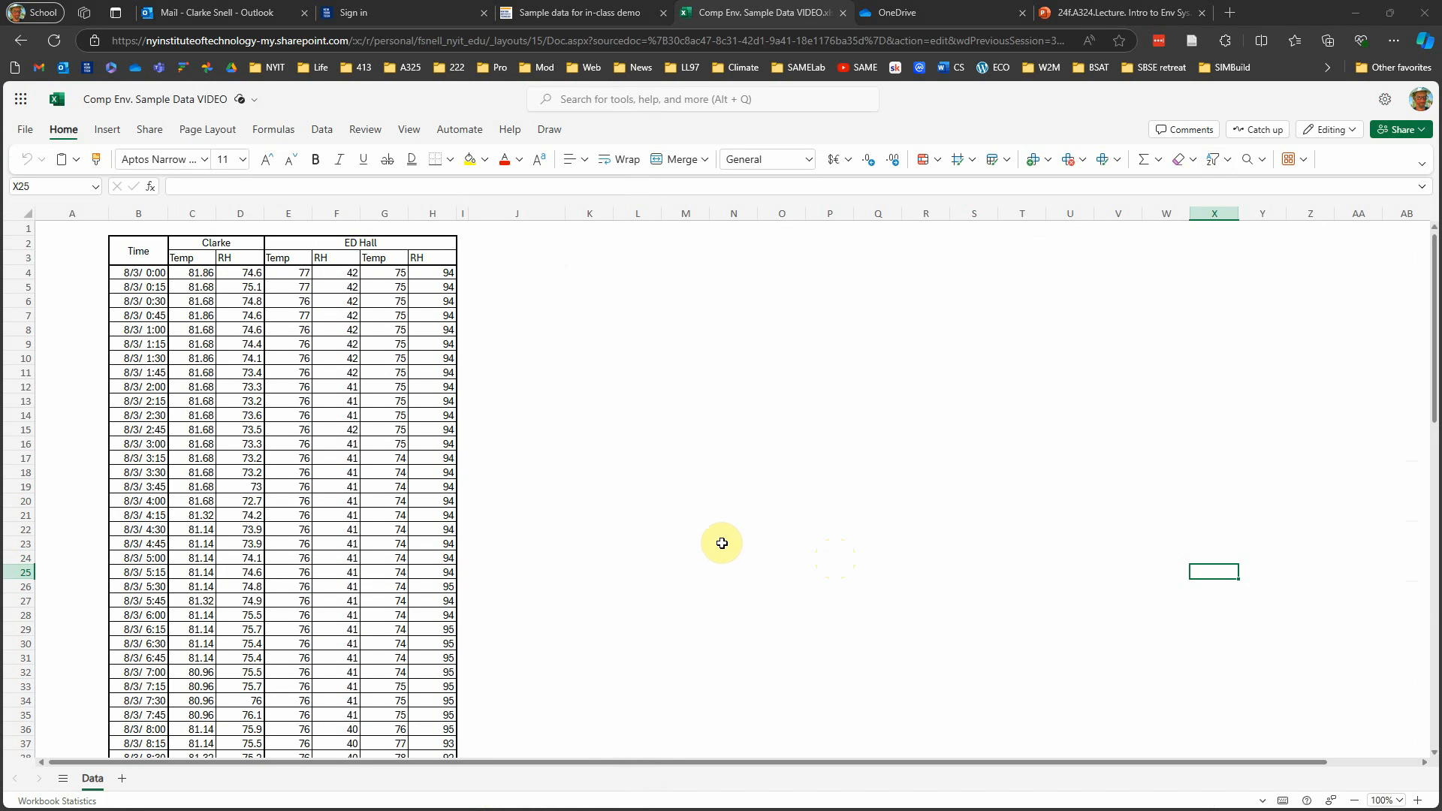
click(25, 130)
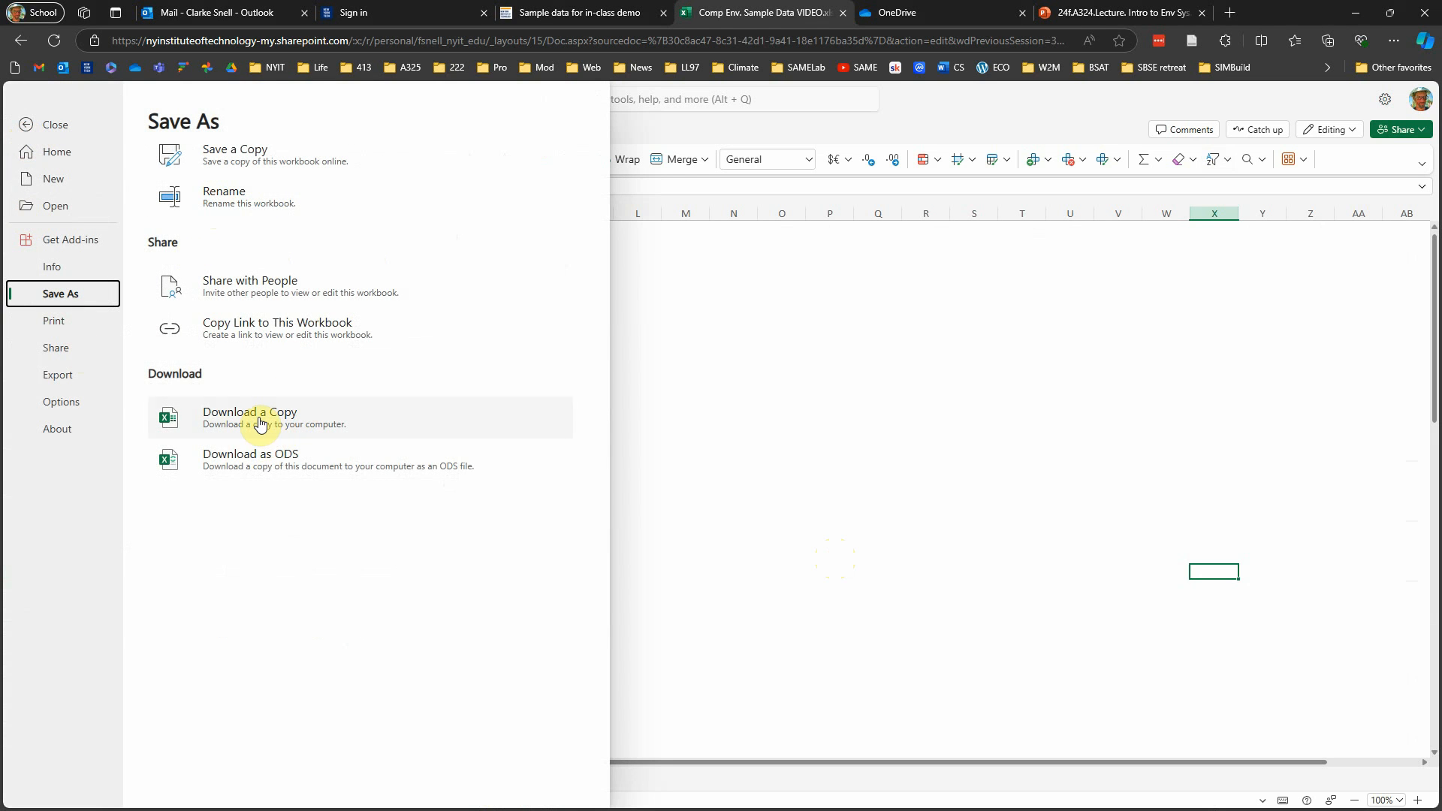
click(277, 436)
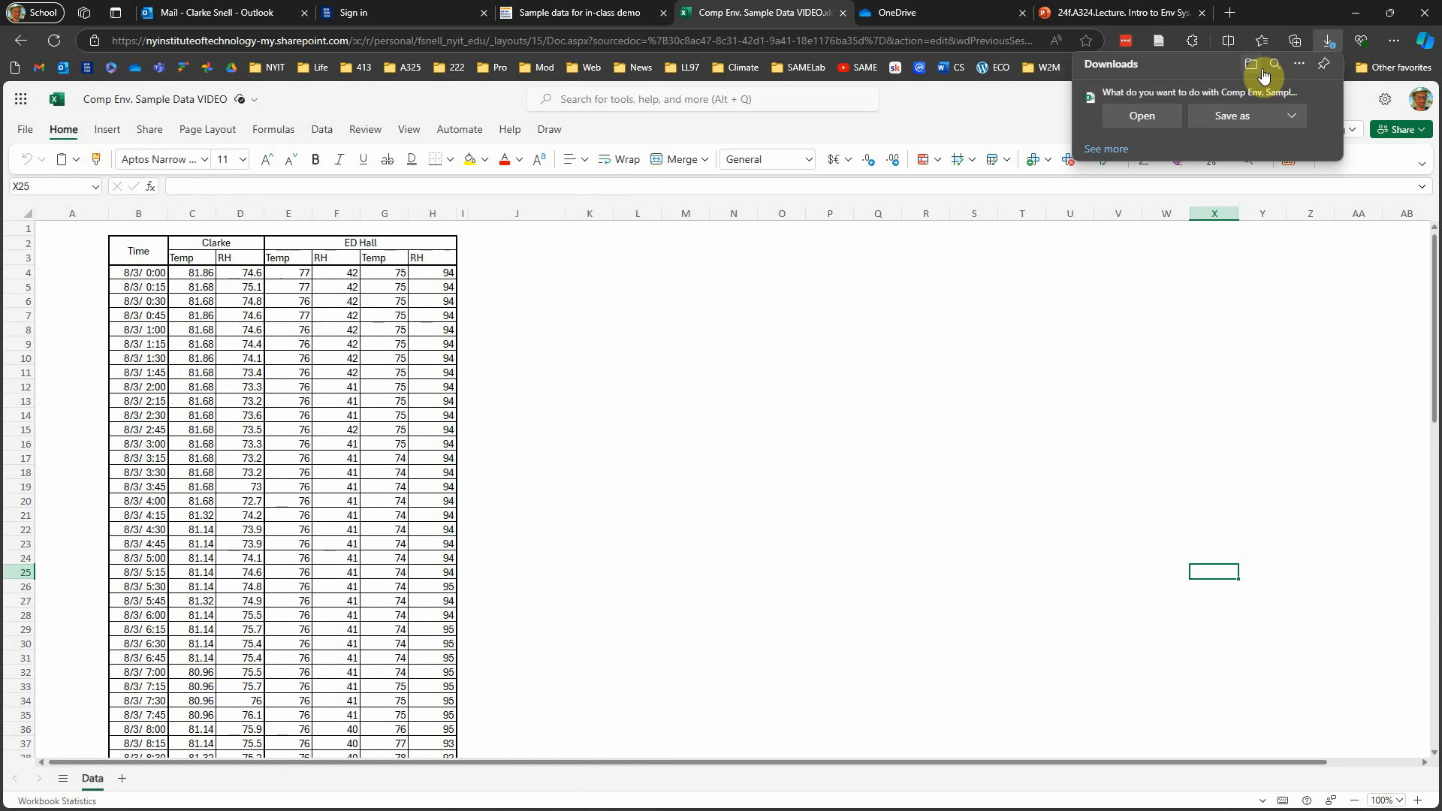
click(1240, 118)
click(63, 346)
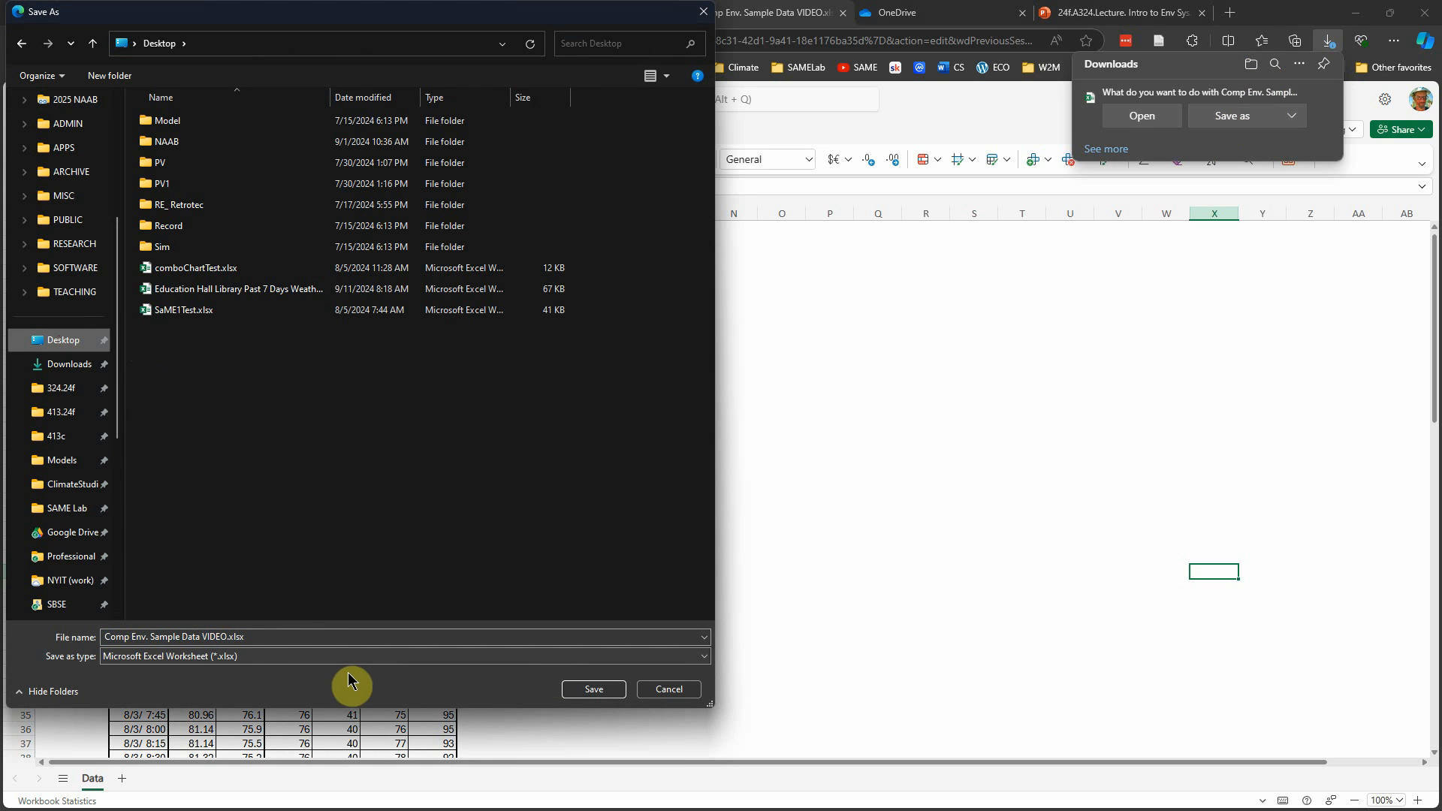
click(594, 690)
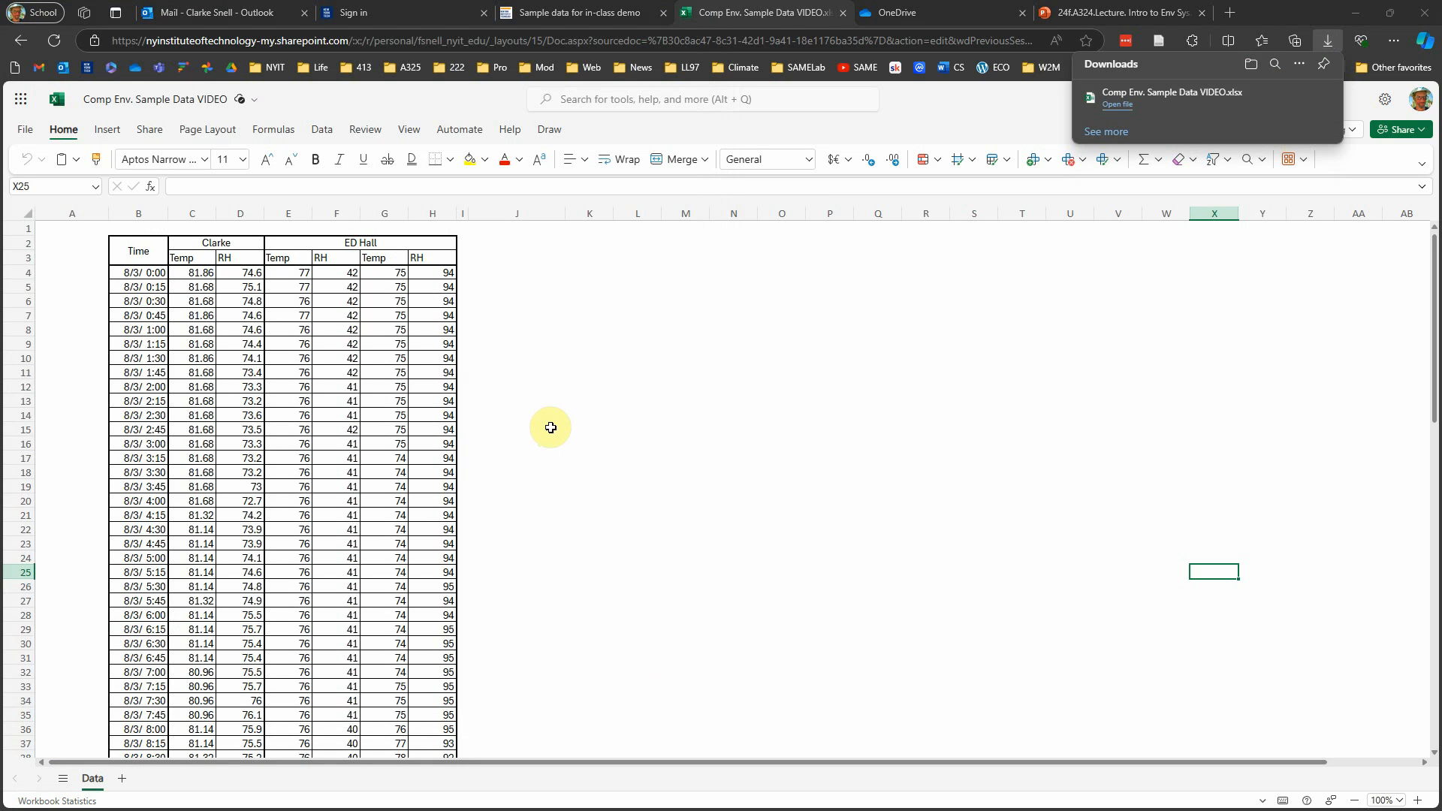
Step: Open "Comp Env. Sample Data VIDEO.xlsx" from the Desktop folder in a maximized desktop Excel window and slightly widen the Time column
key(alt+Tab)
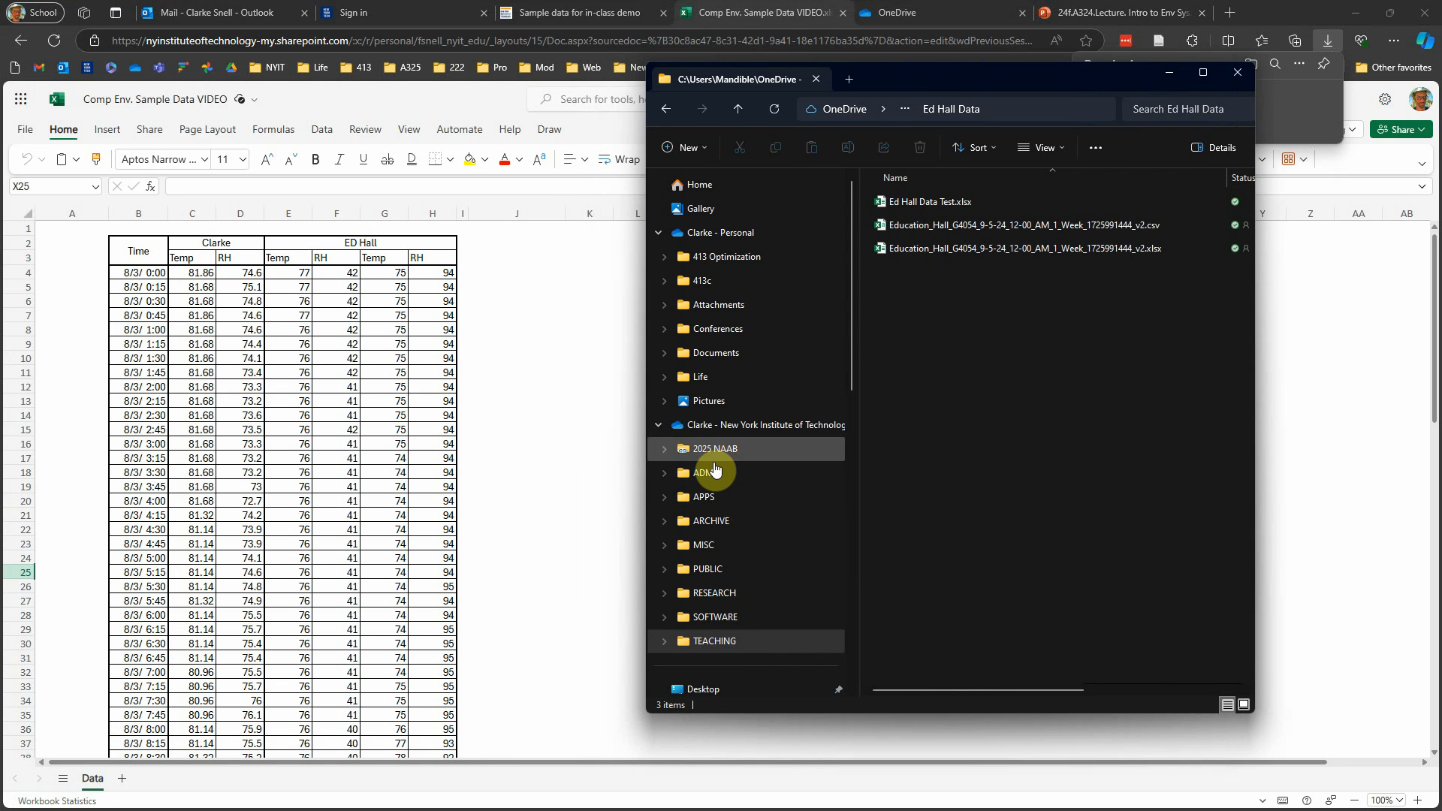
scroll(738, 533, down, 3)
click(703, 493)
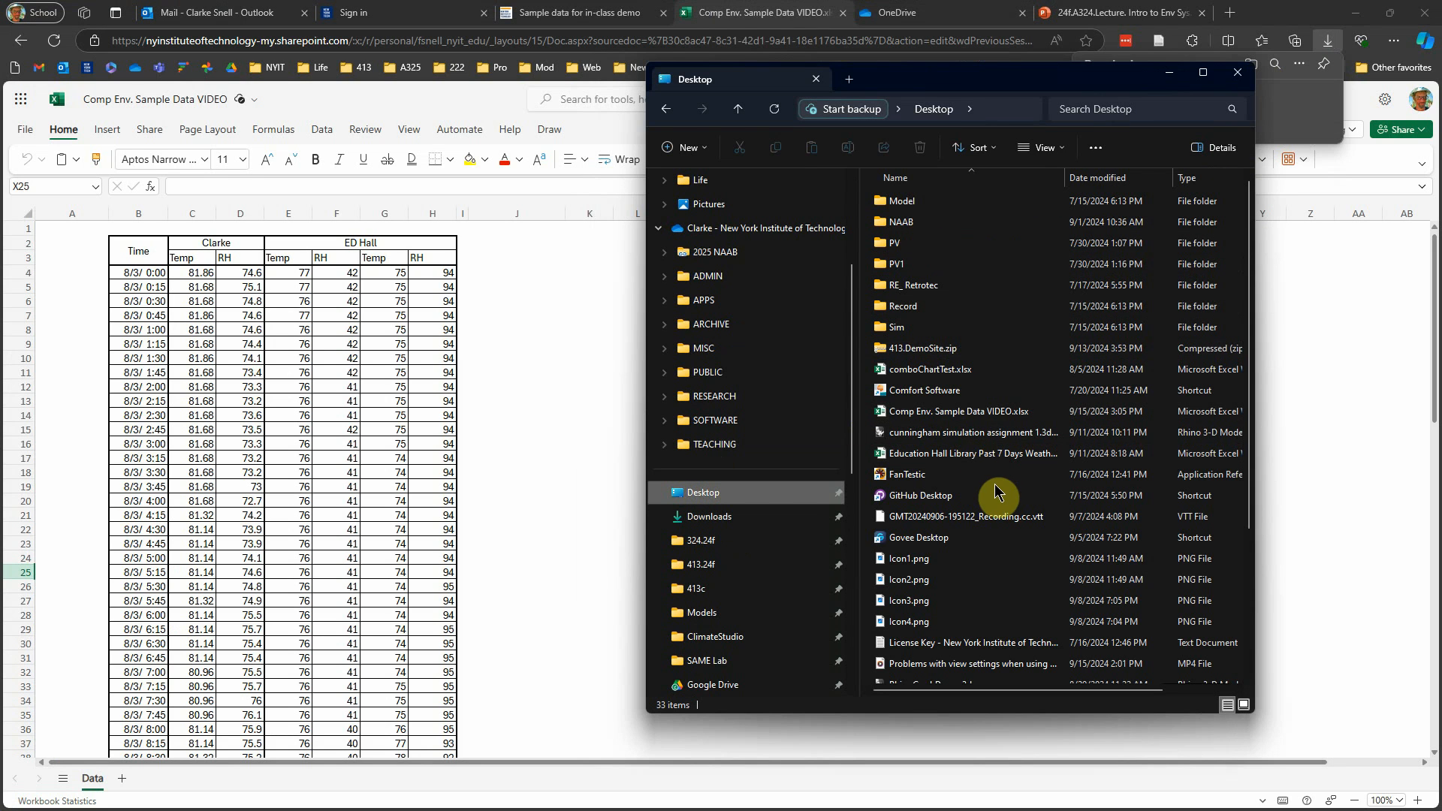
click(974, 417)
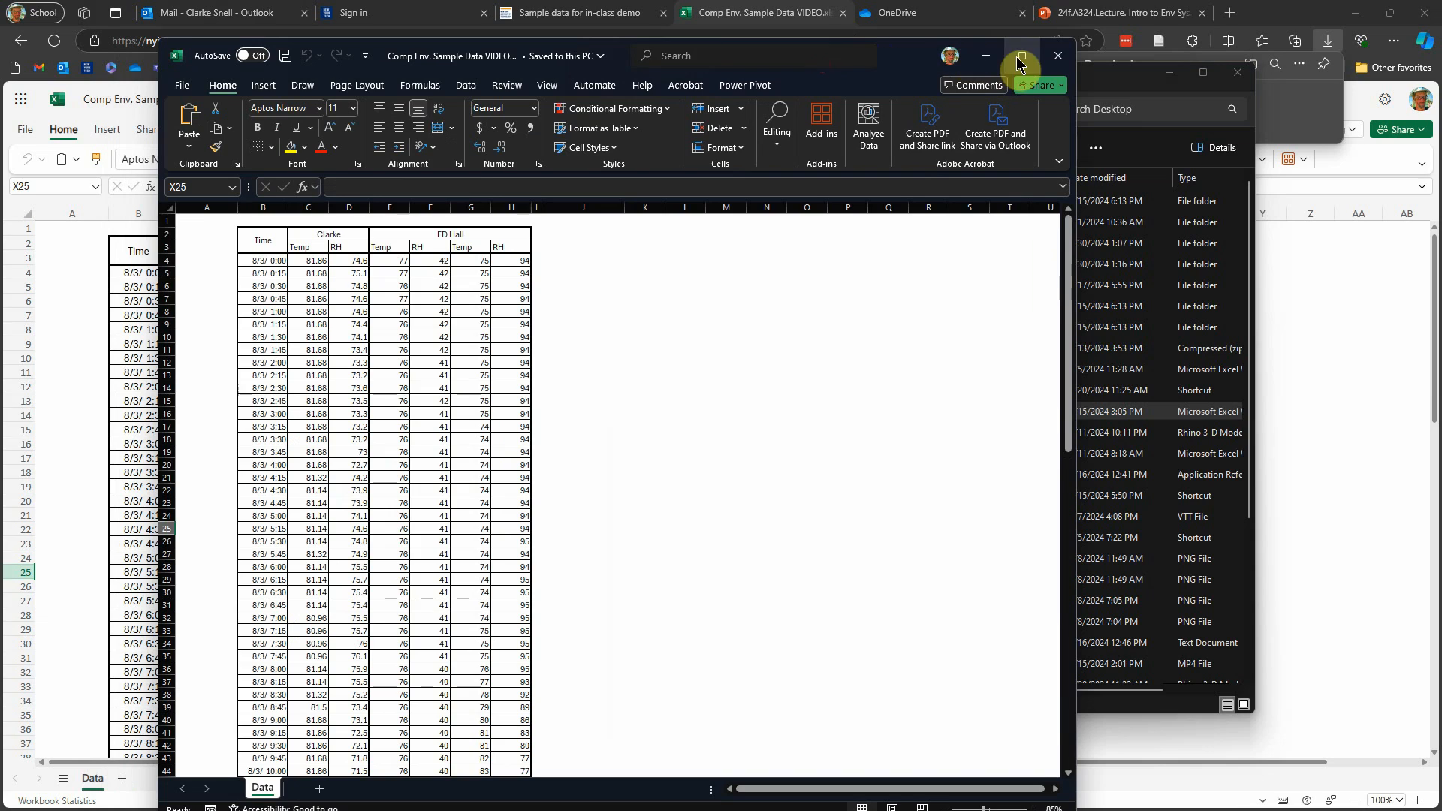
click(1020, 57)
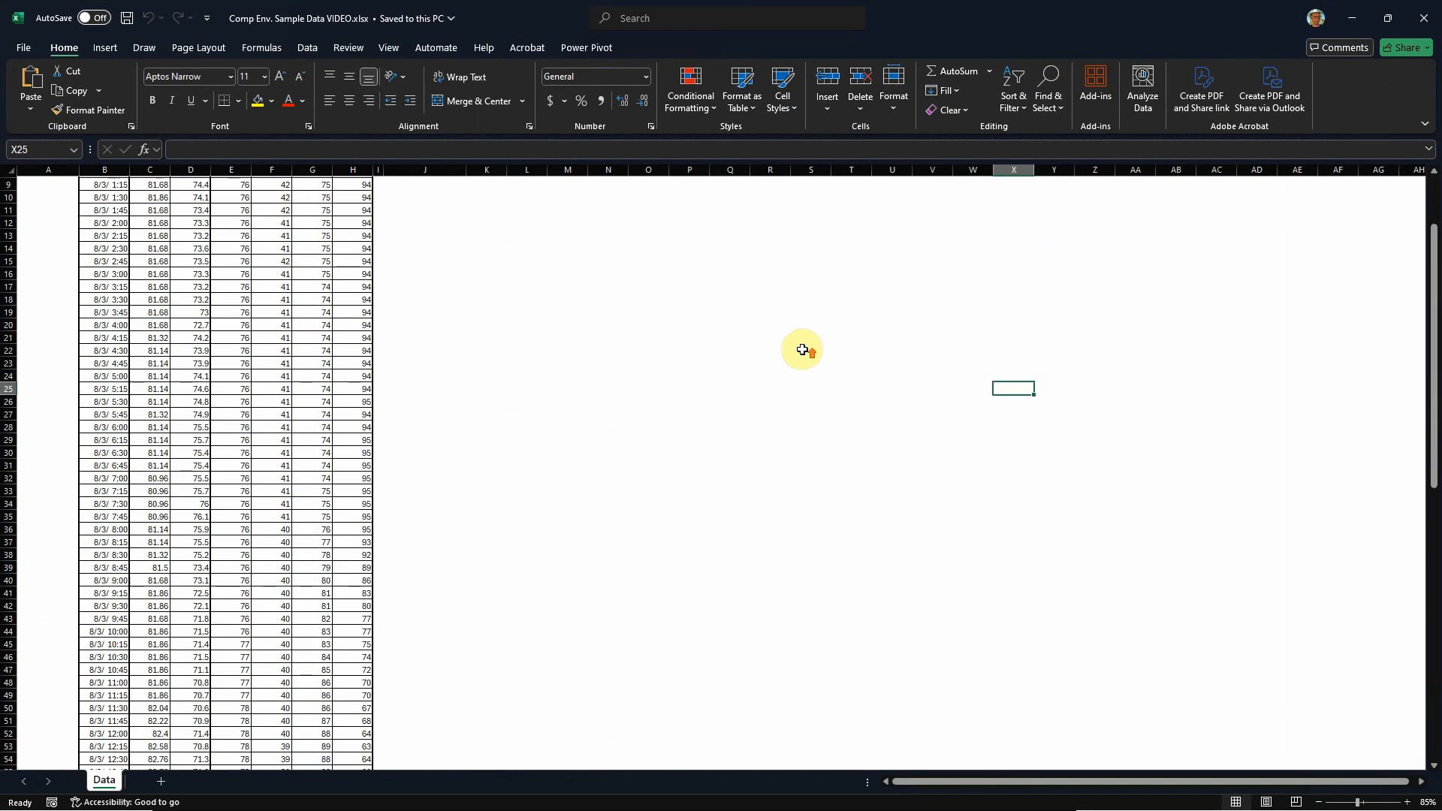
drag(129, 170, 140, 171)
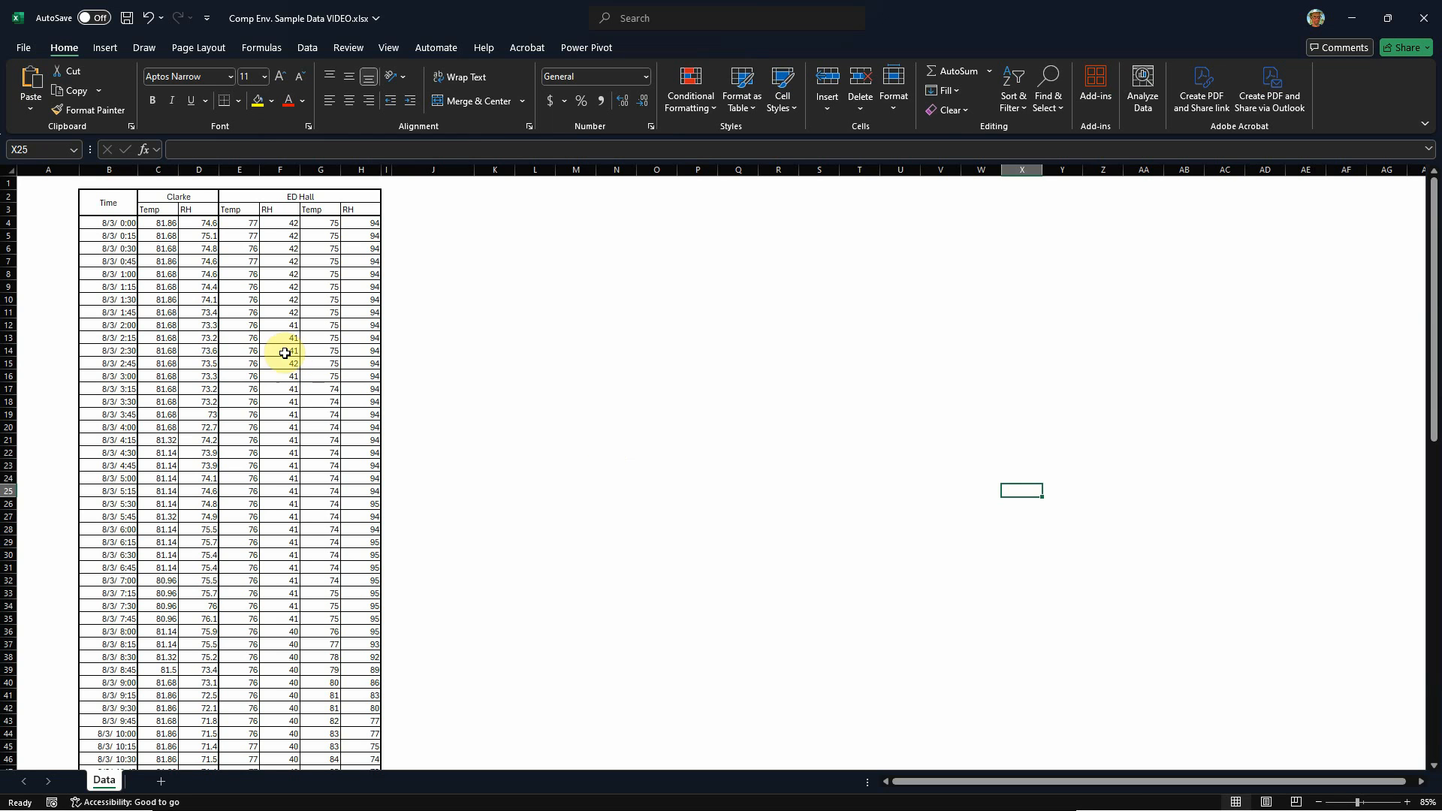
Step: Examine the data table's personal sensor columns and both Temp/RH column pairs under the ED Hall heading
click(161, 198)
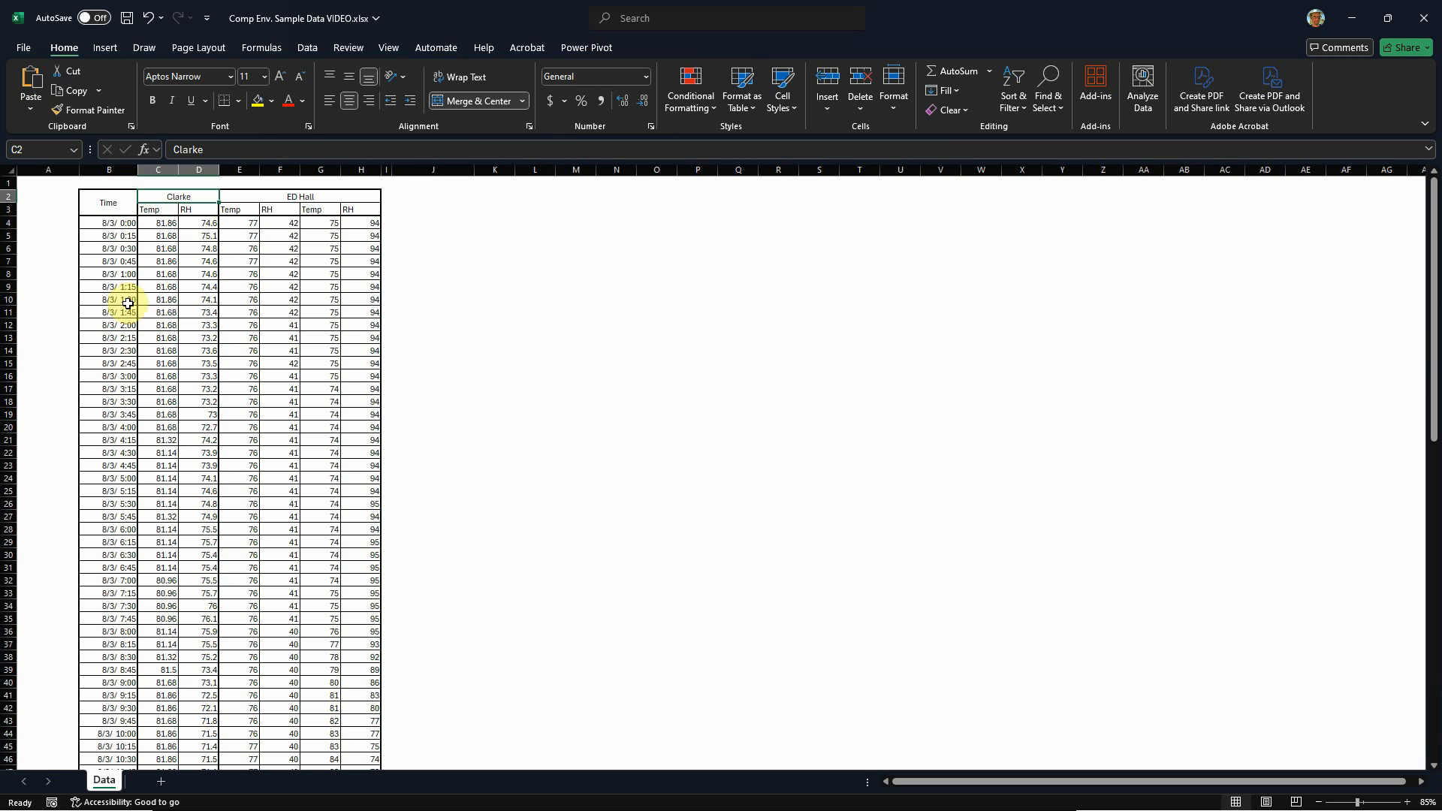
scroll(190, 388, down, 20)
scroll(187, 432, up, 14)
scroll(190, 434, up, 7)
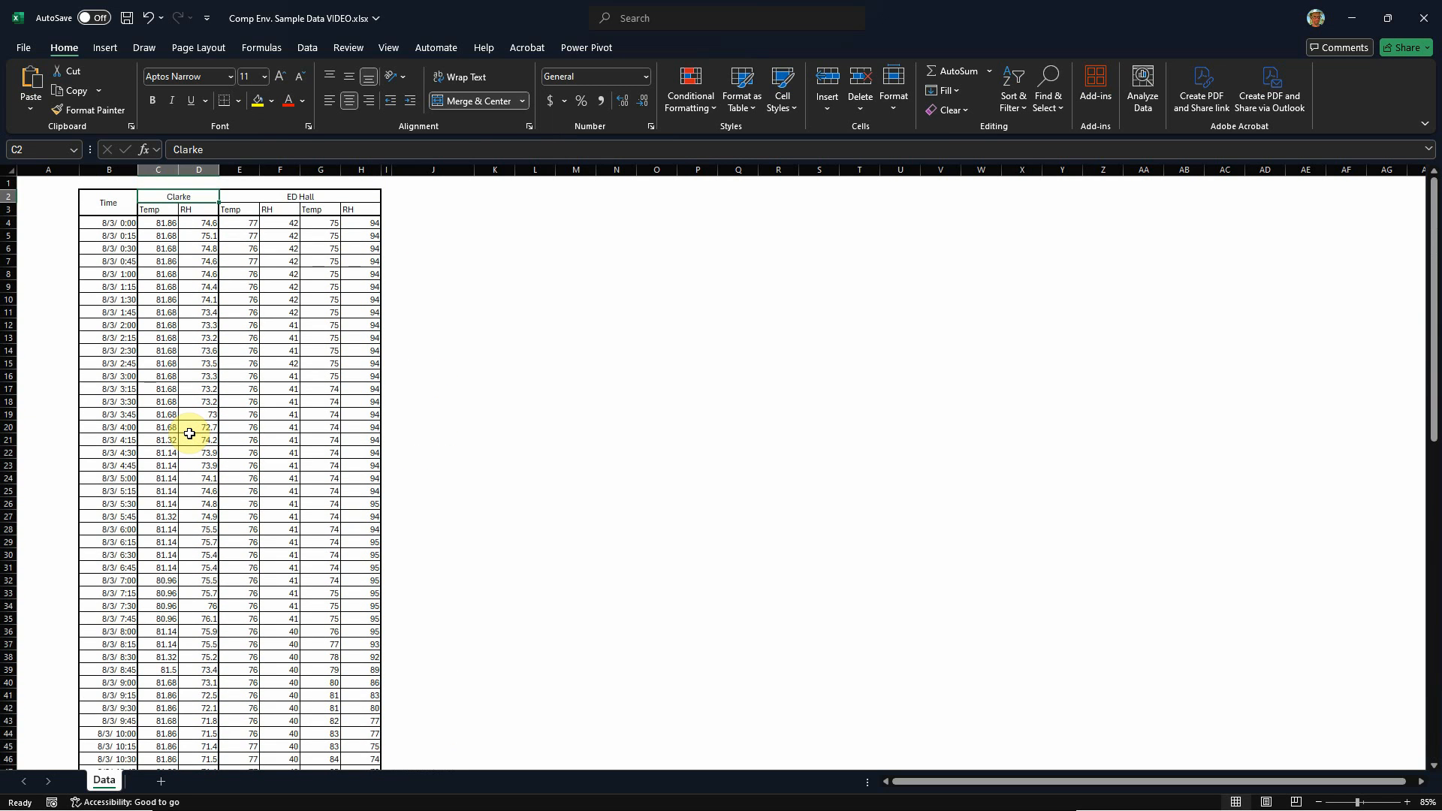
click(247, 196)
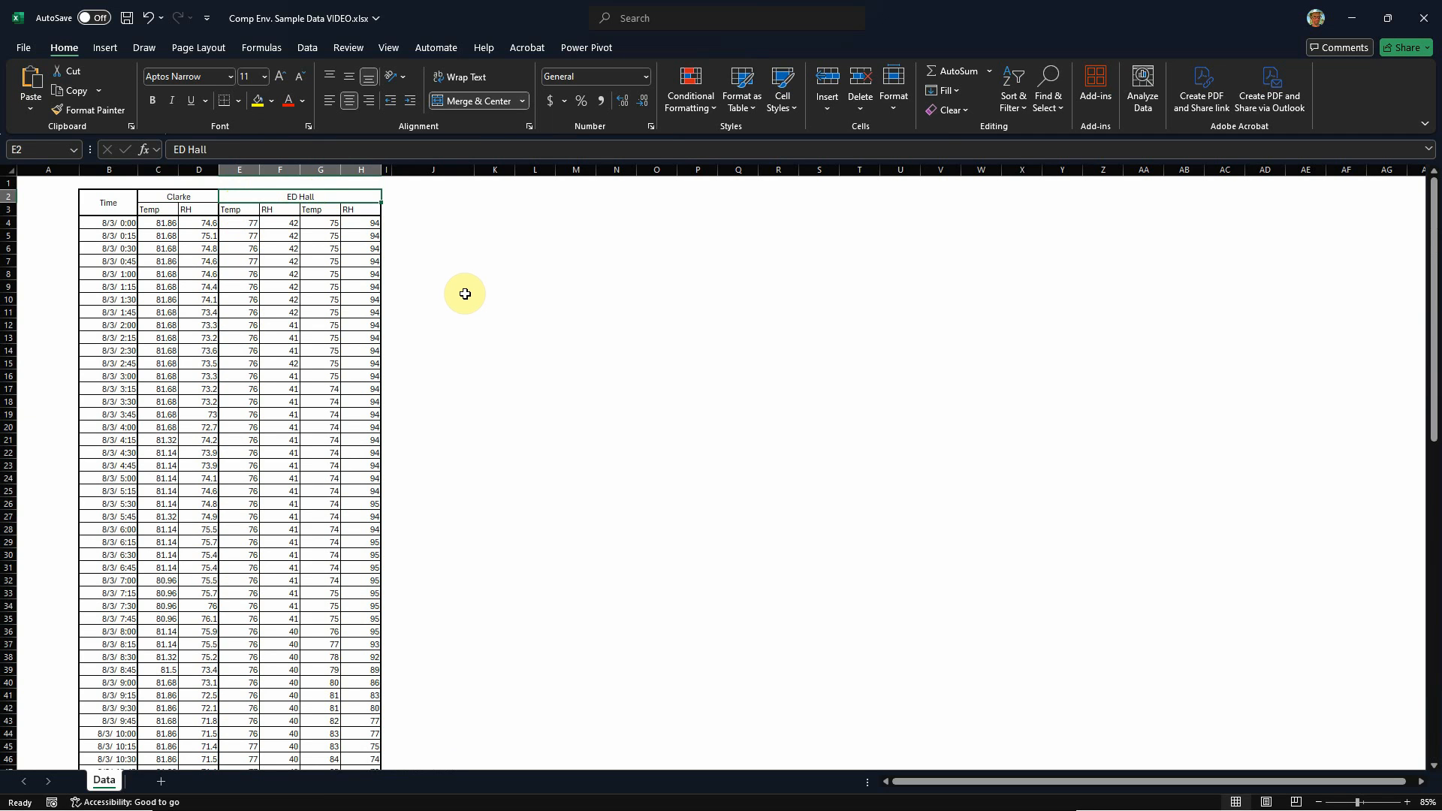
drag(238, 211, 357, 207)
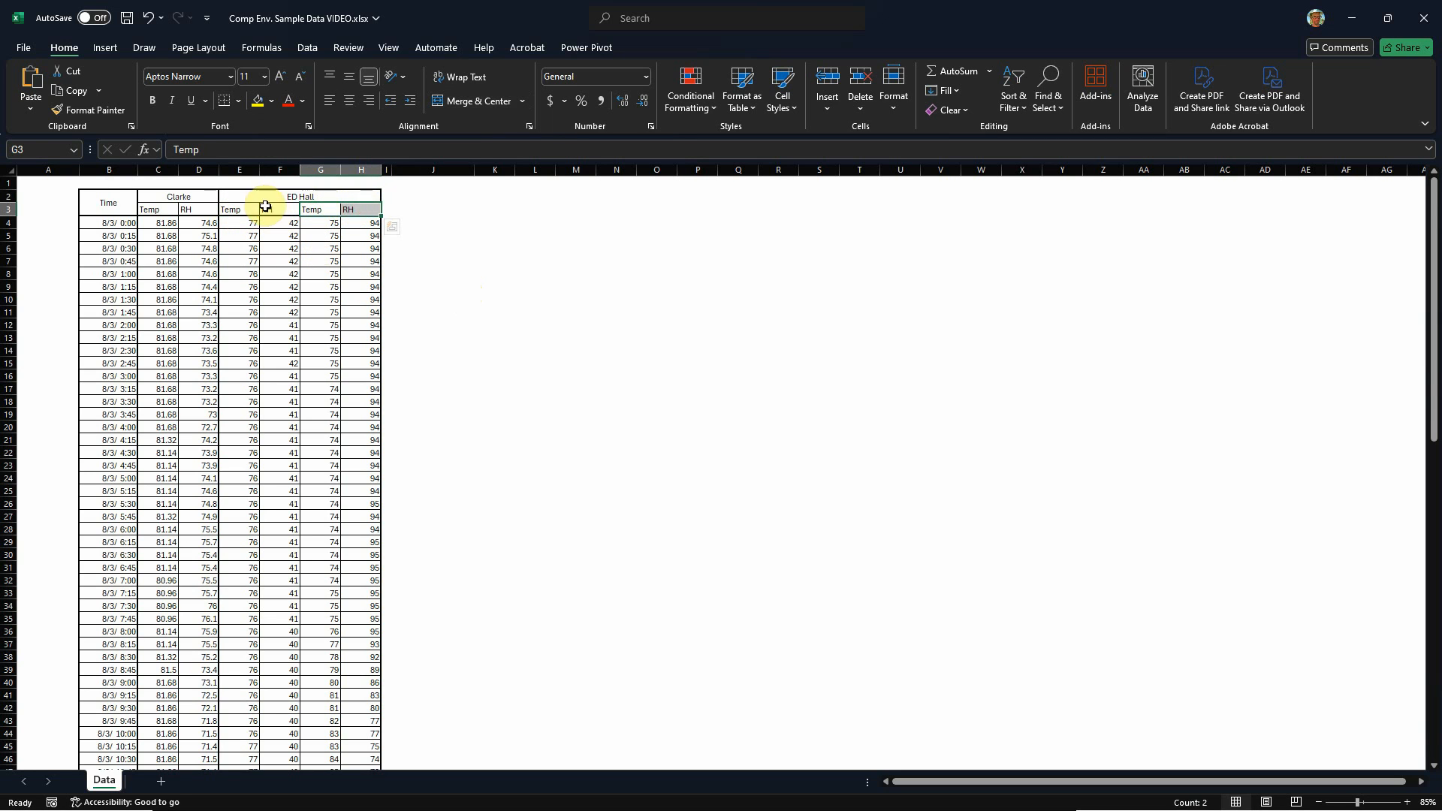
drag(244, 210, 274, 210)
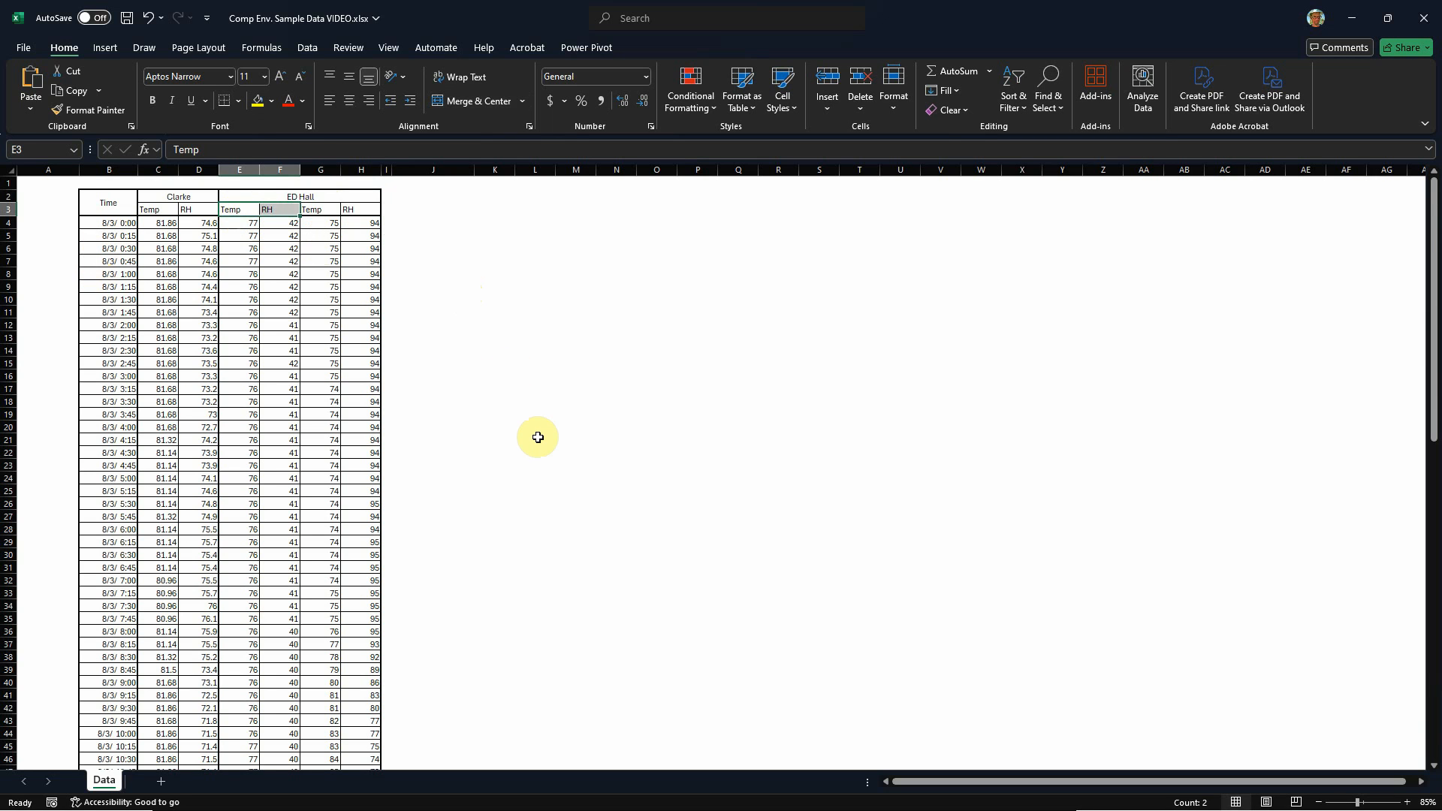
click(667, 491)
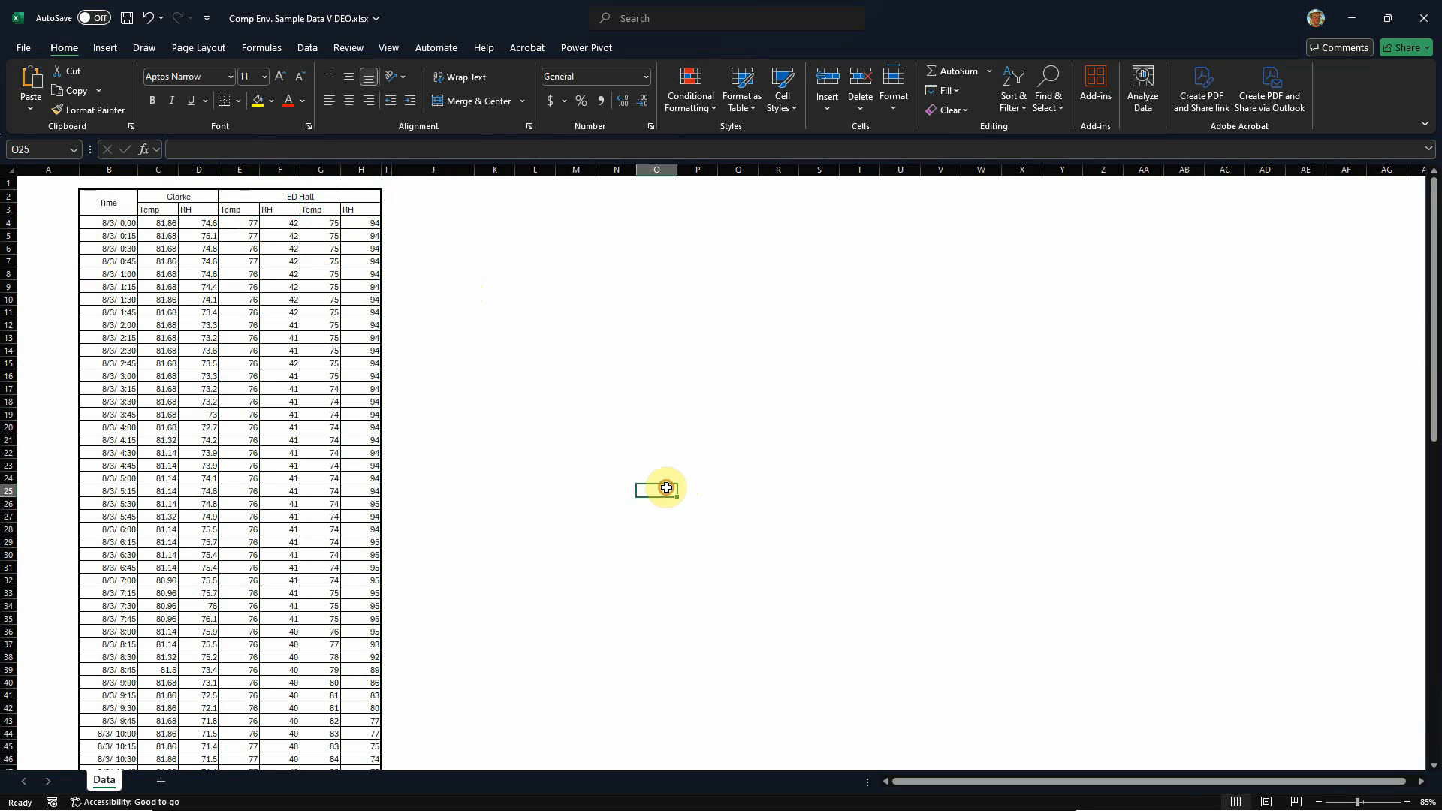
Step: Review the scatter chart types available for the sheet, previewing Scatter with Smooth Lines without keeping a chart
ctrl+scroll(505, 355, down, 2)
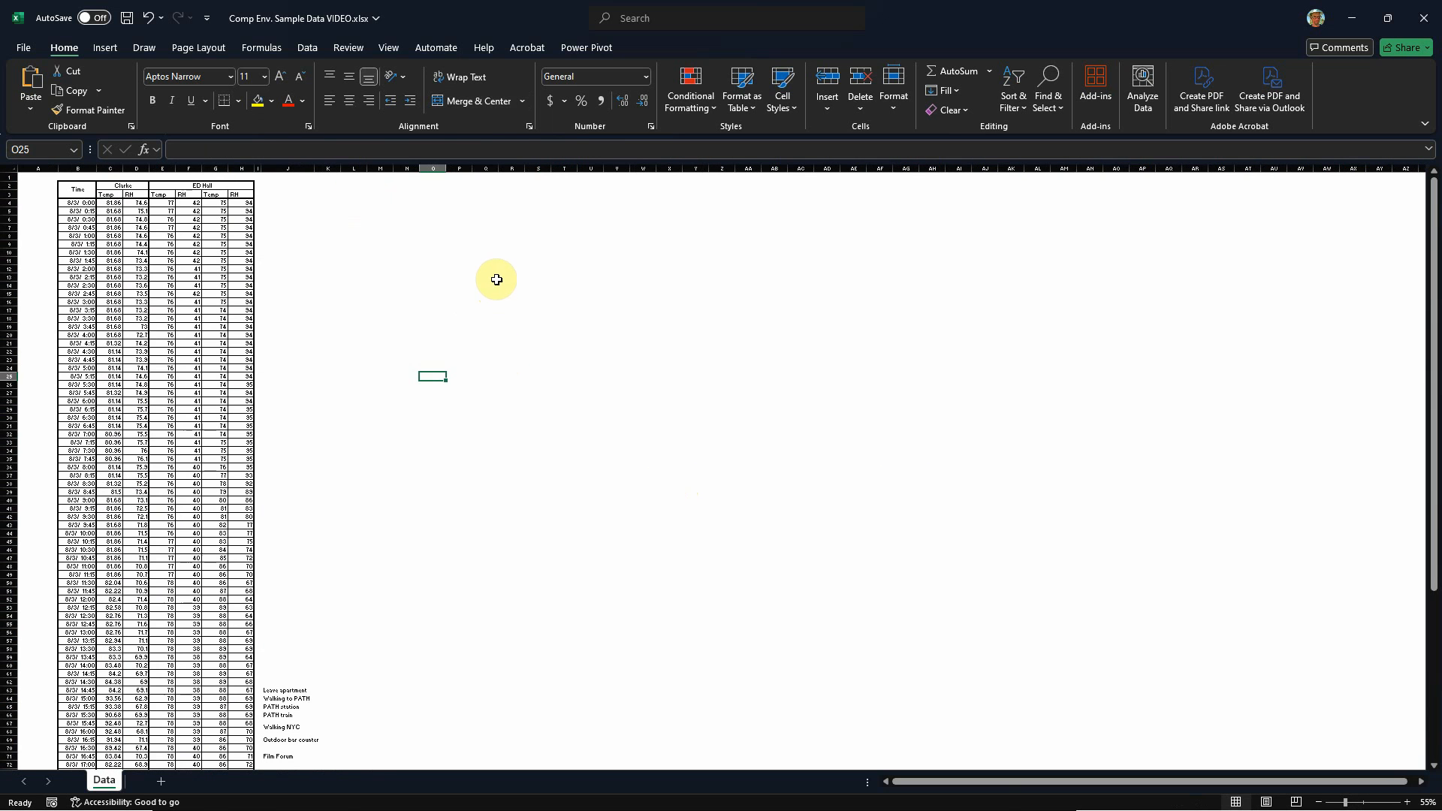
click(105, 50)
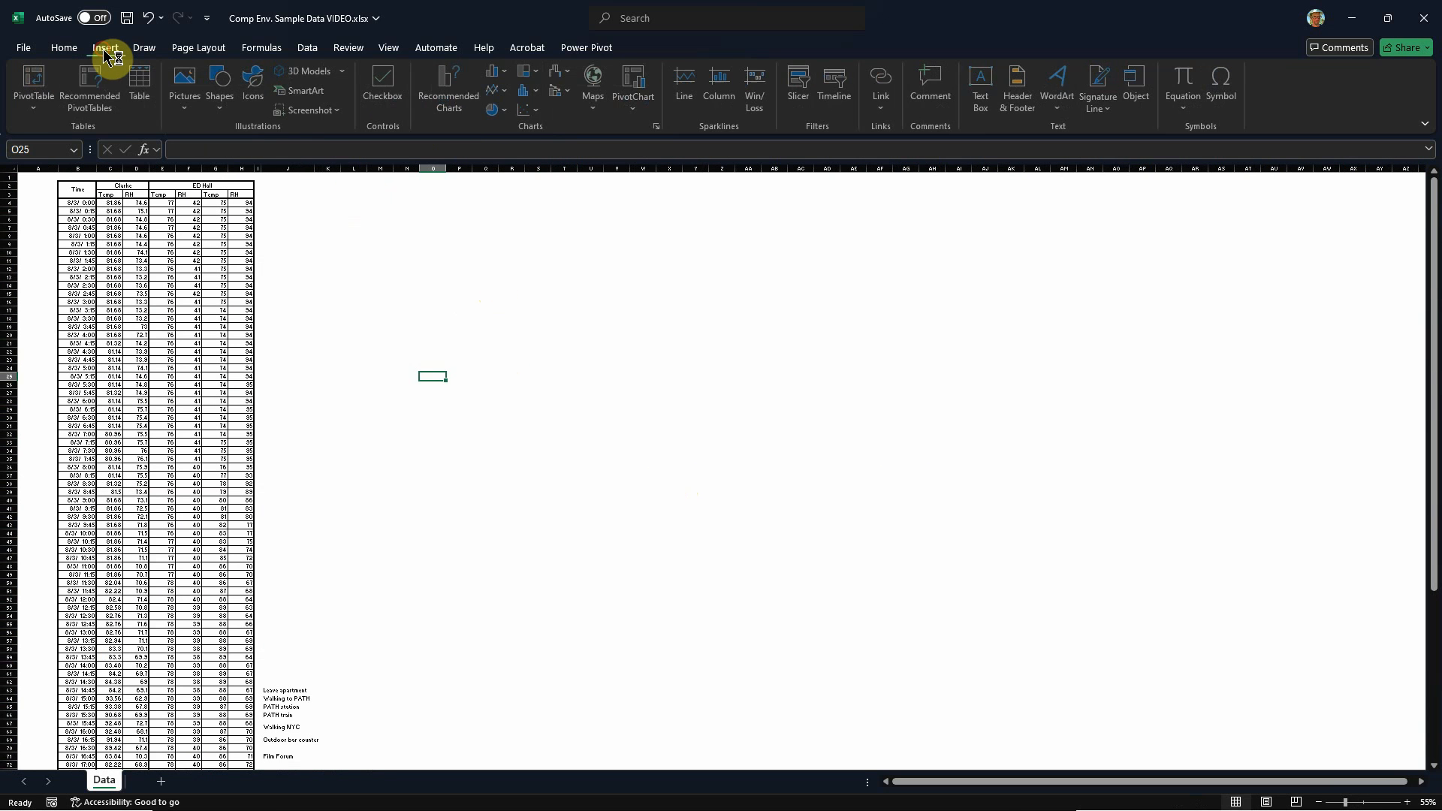
click(538, 111)
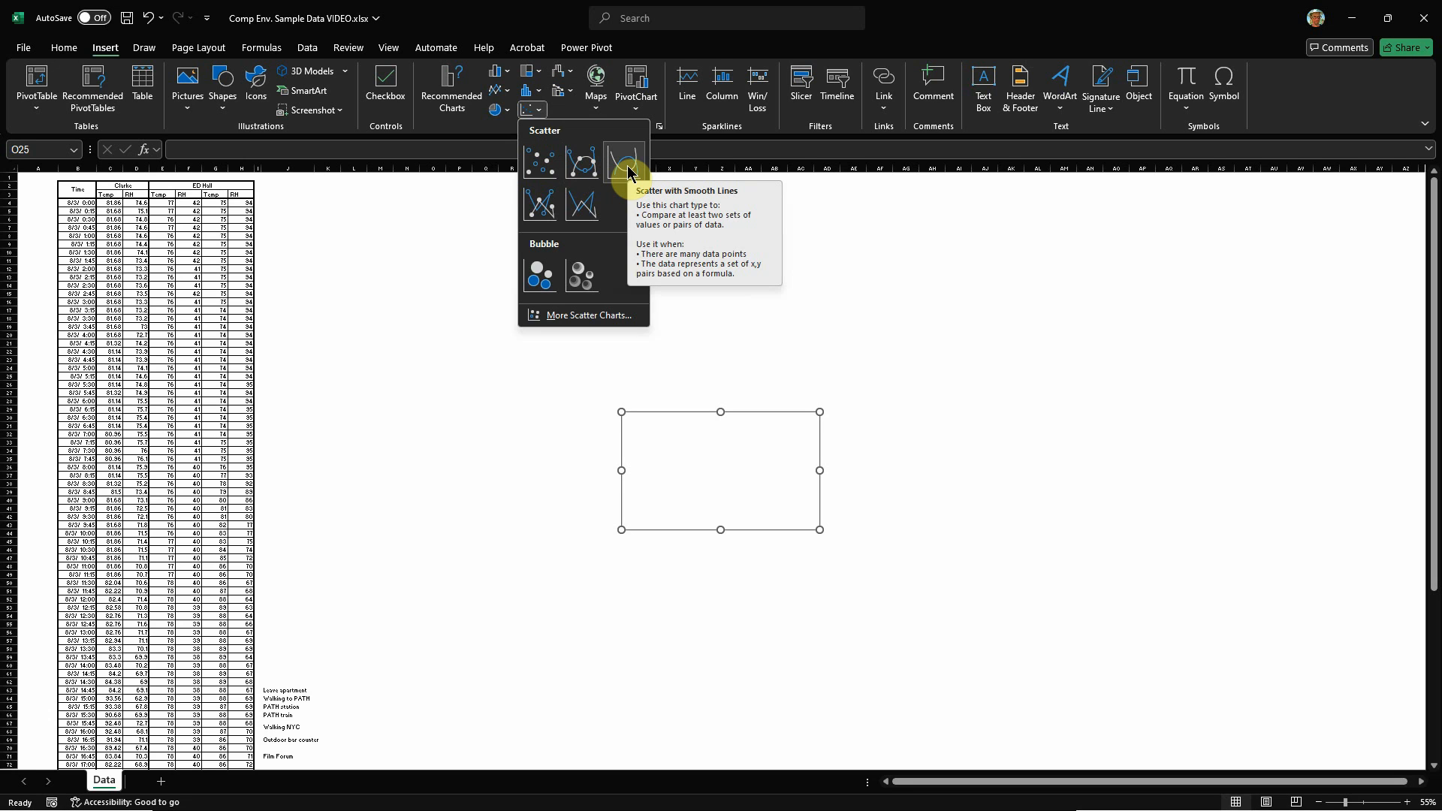
click(799, 178)
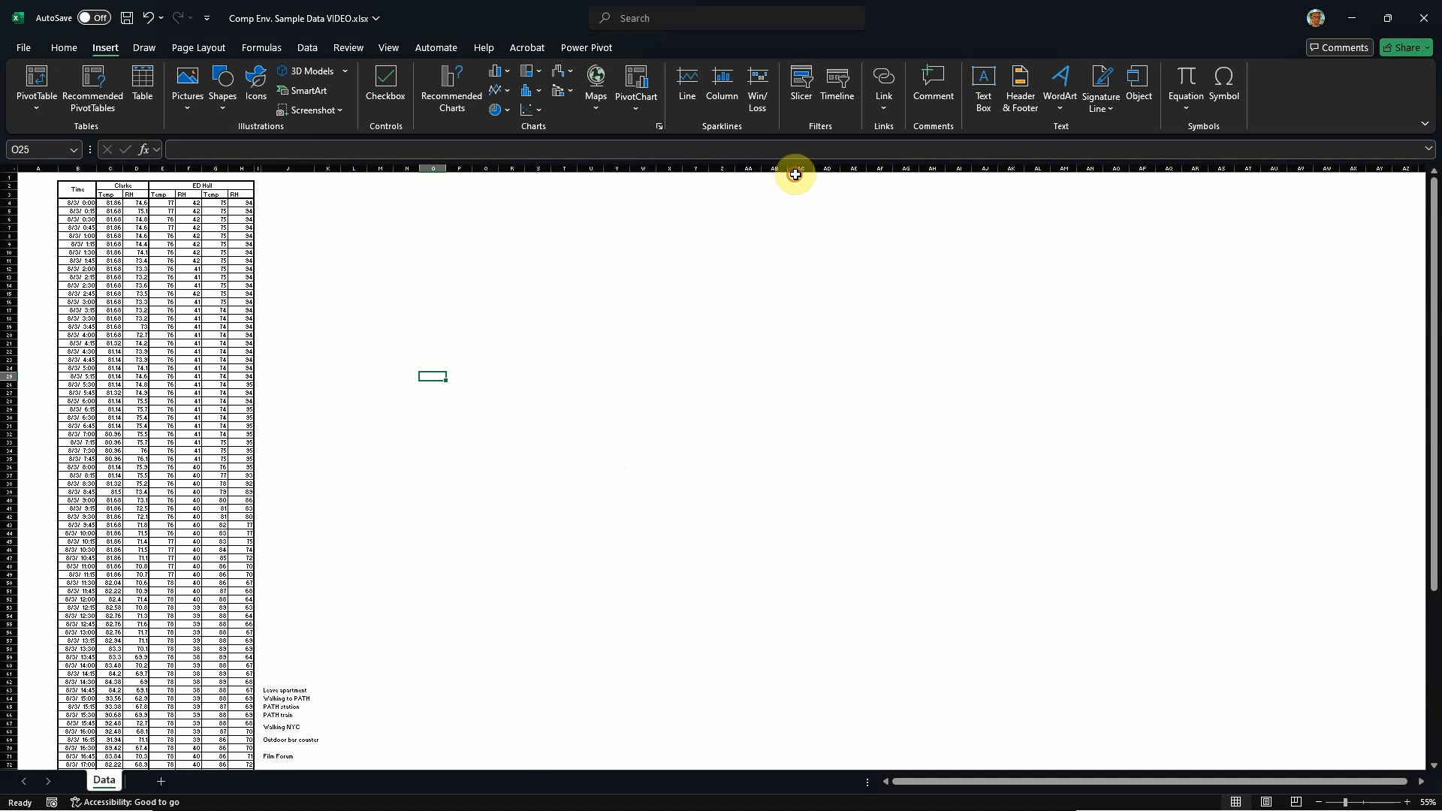
Step: Highlight the data rows from Time through the last ED Hall RH column, then select the first personal temperature reading in C4
drag(67, 206, 241, 756)
scroll(353, 640, up, 3)
click(396, 607)
scroll(417, 534, up, 7)
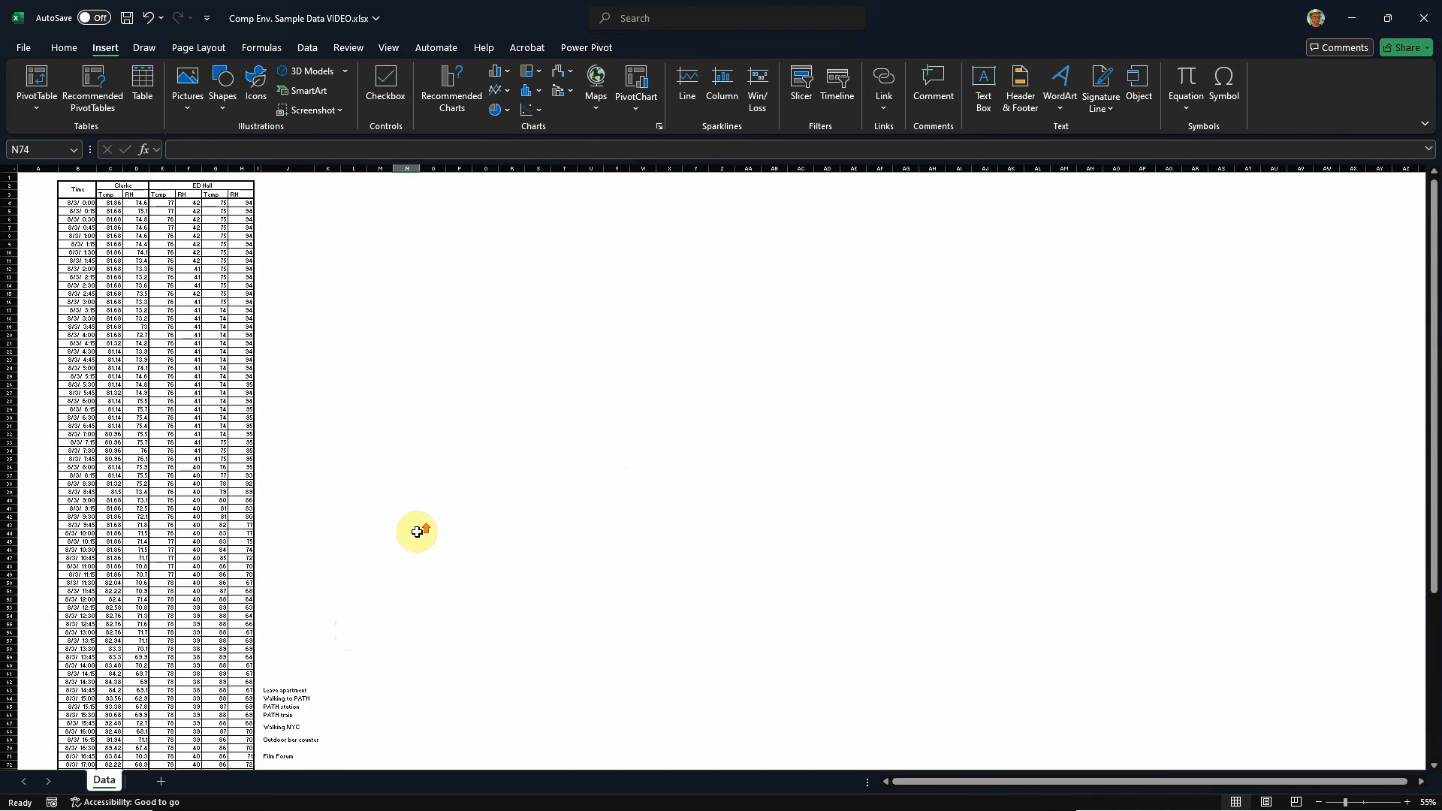
ctrl+scroll(78, 200, up, 3)
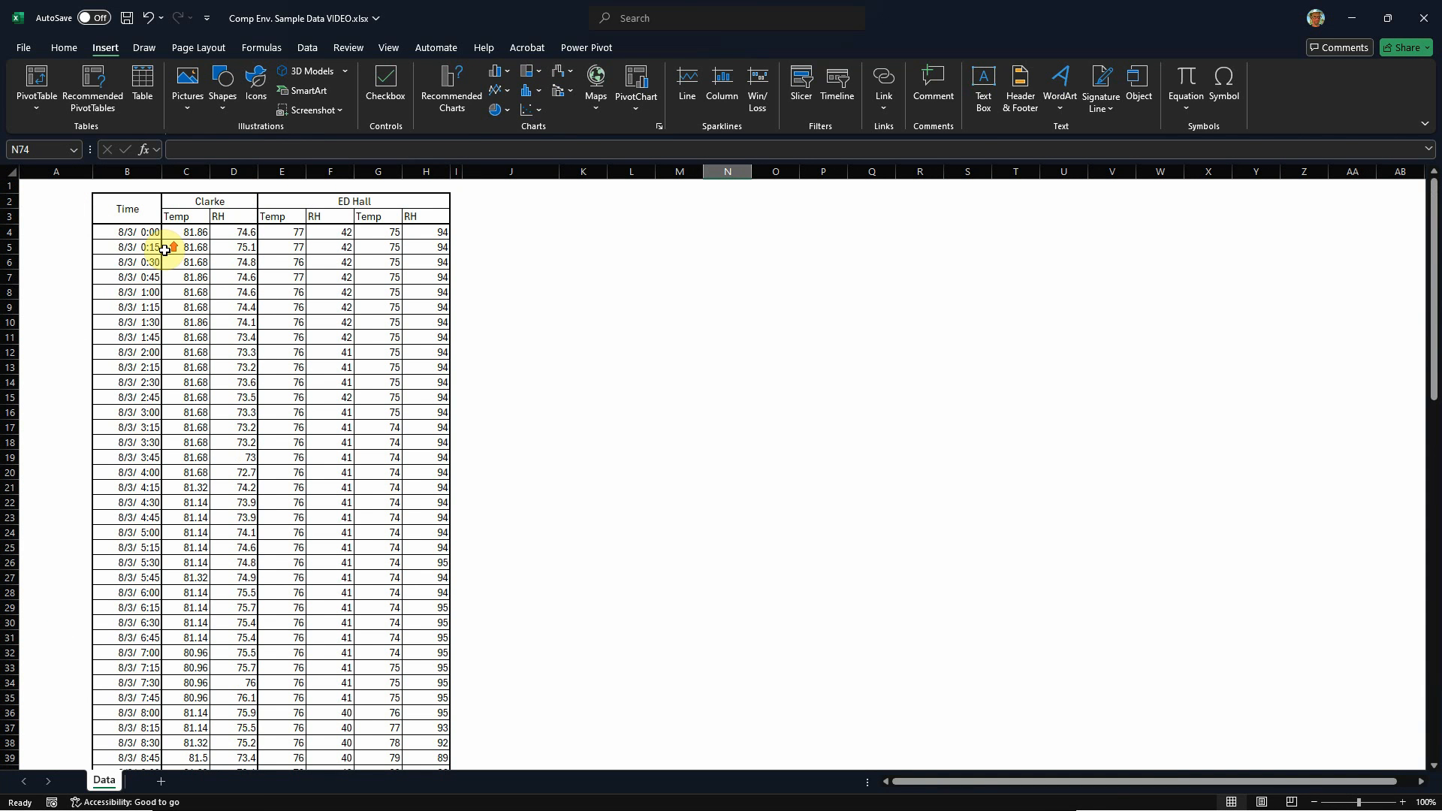
click(181, 230)
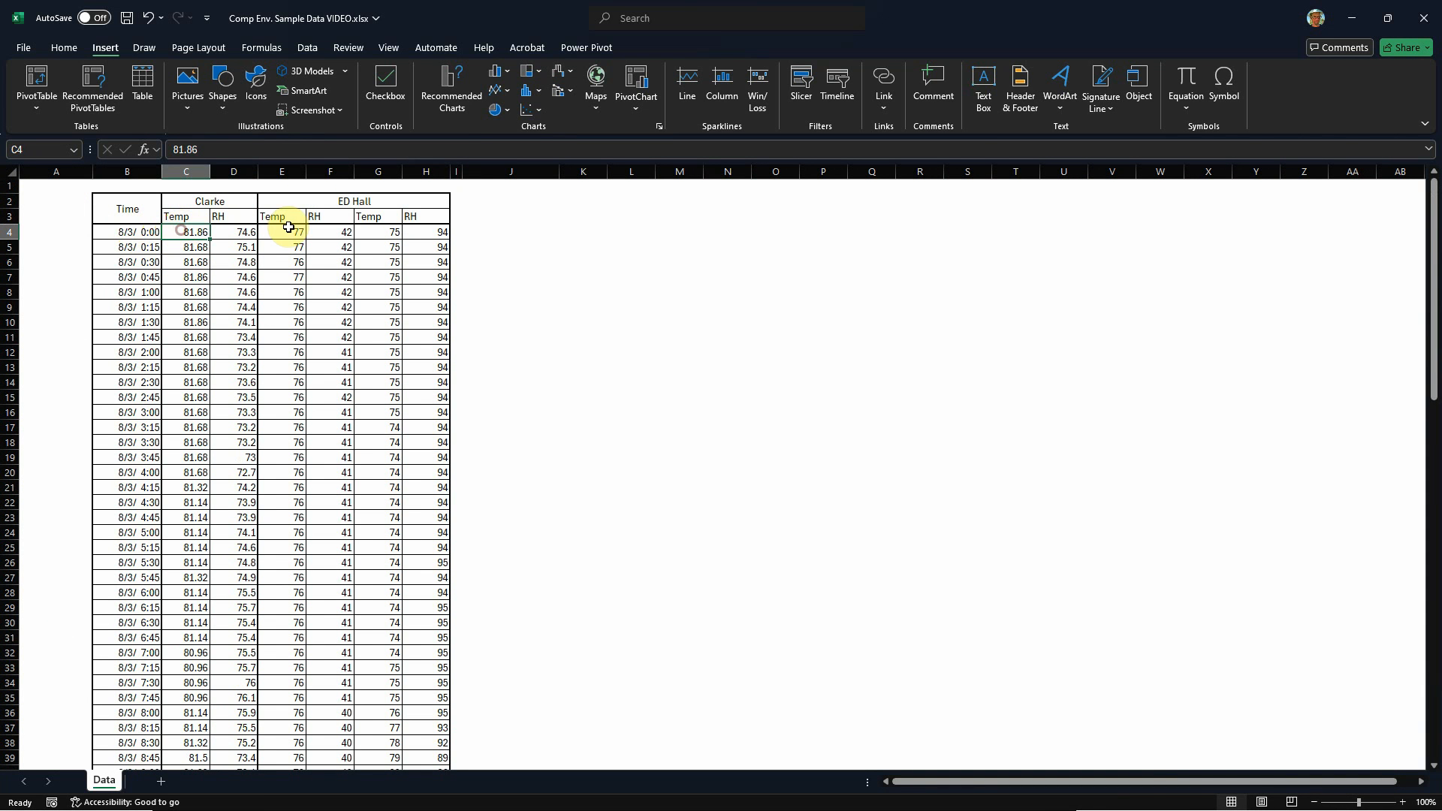
Step: Highlight sample blocks of the personal sensor Temp/RH columns and both ED Hall Temp/RH pairs to compare them
drag(282, 229, 440, 304)
click(525, 306)
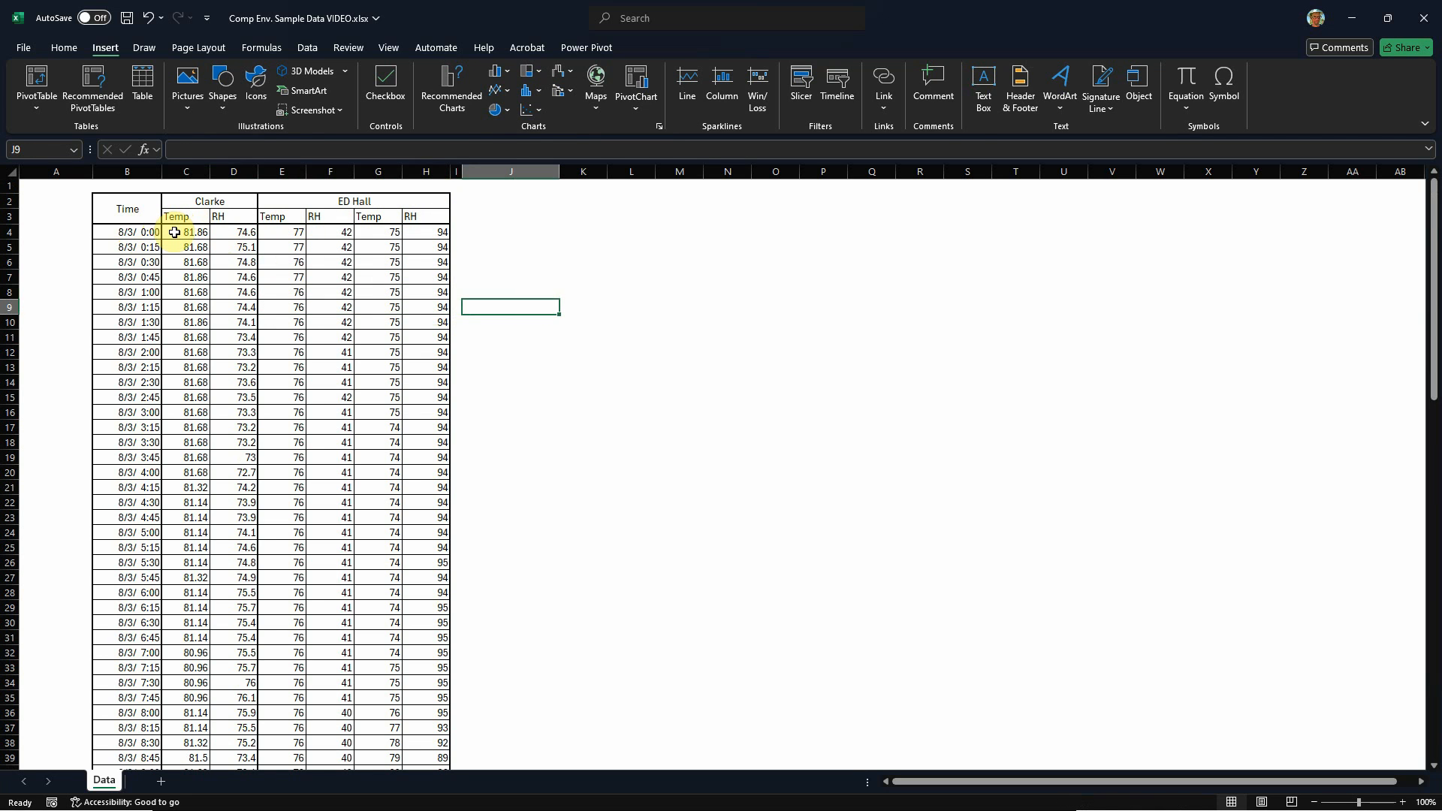
drag(174, 232, 230, 351)
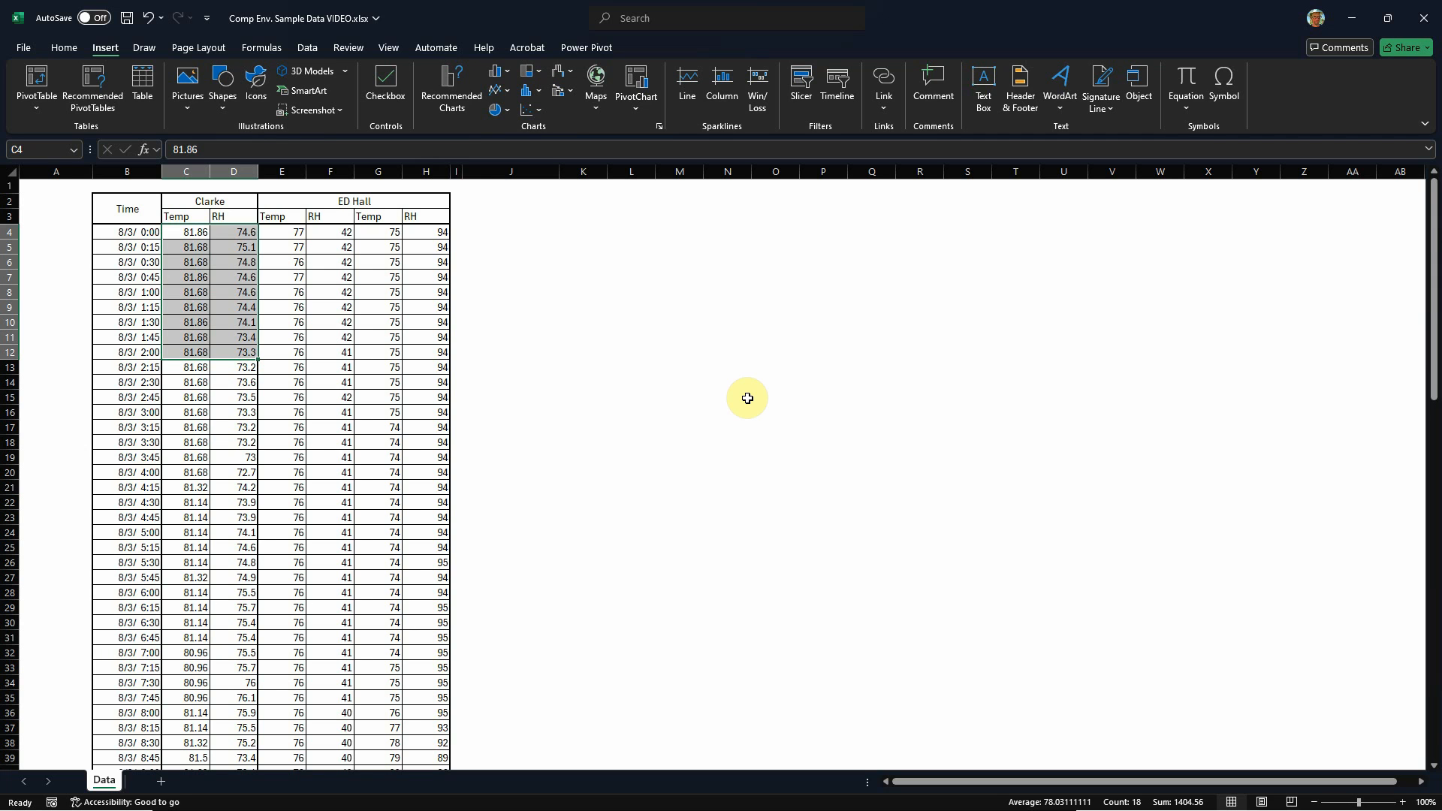
click(753, 407)
drag(193, 234, 245, 383)
click(575, 427)
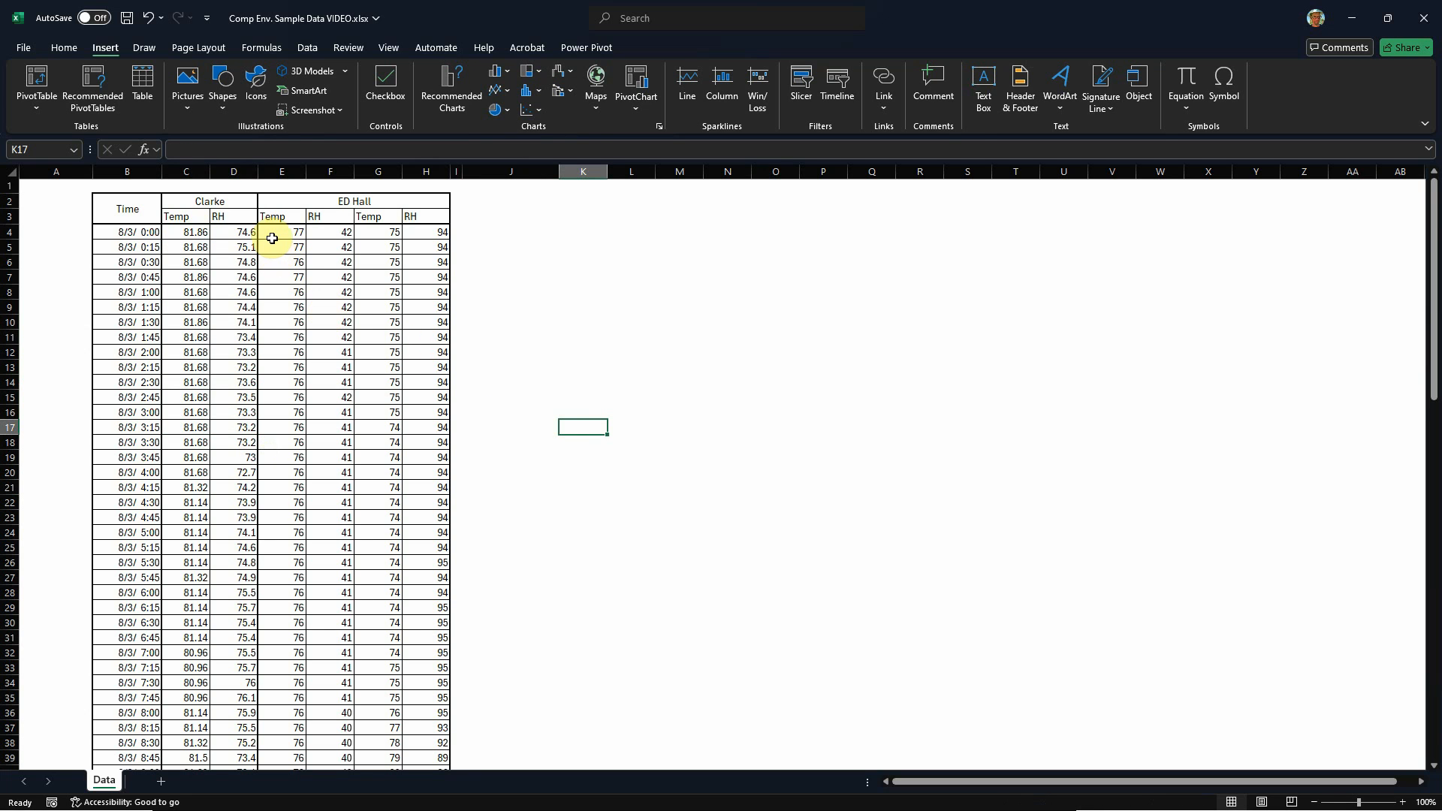
drag(272, 238, 436, 415)
click(571, 410)
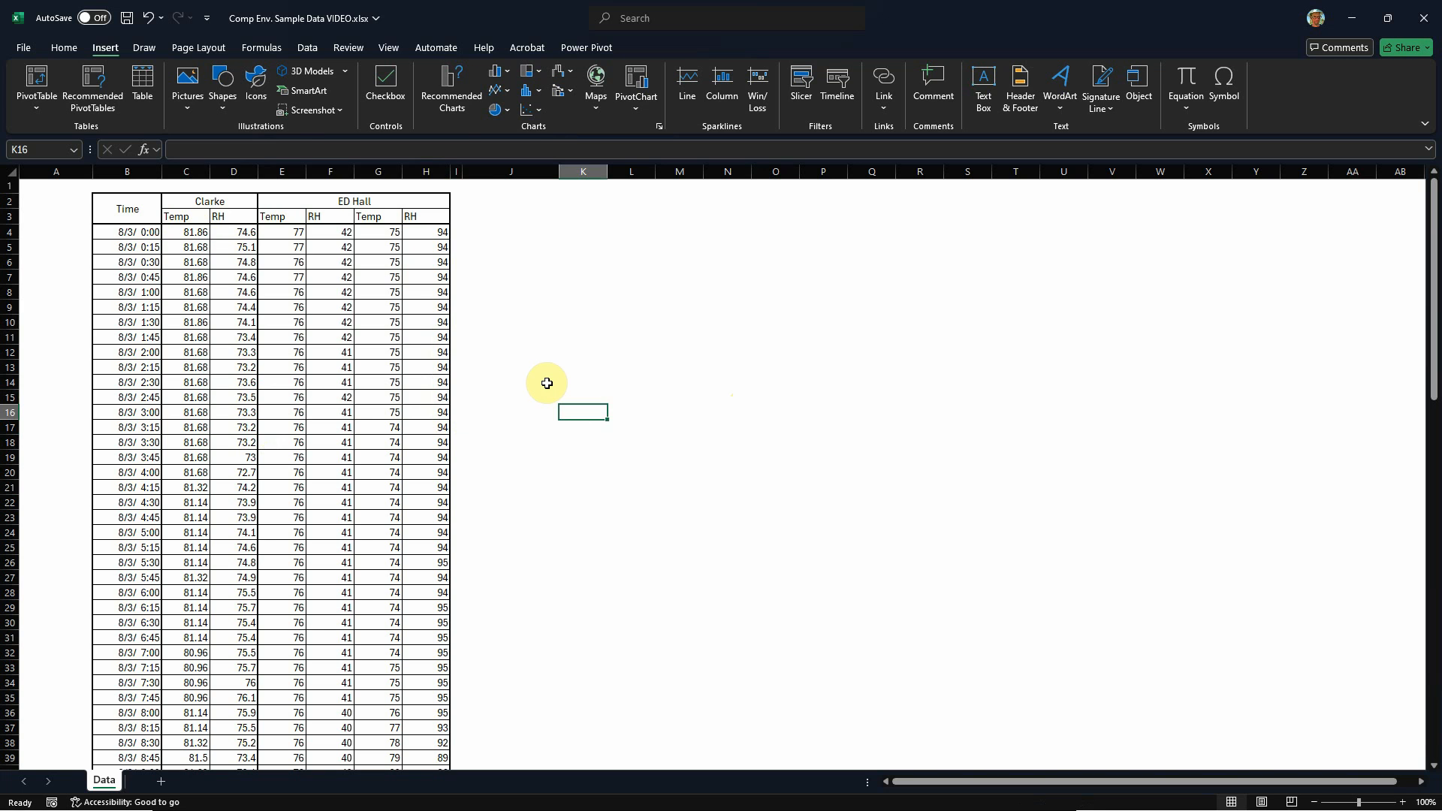
drag(293, 238, 433, 371)
click(629, 392)
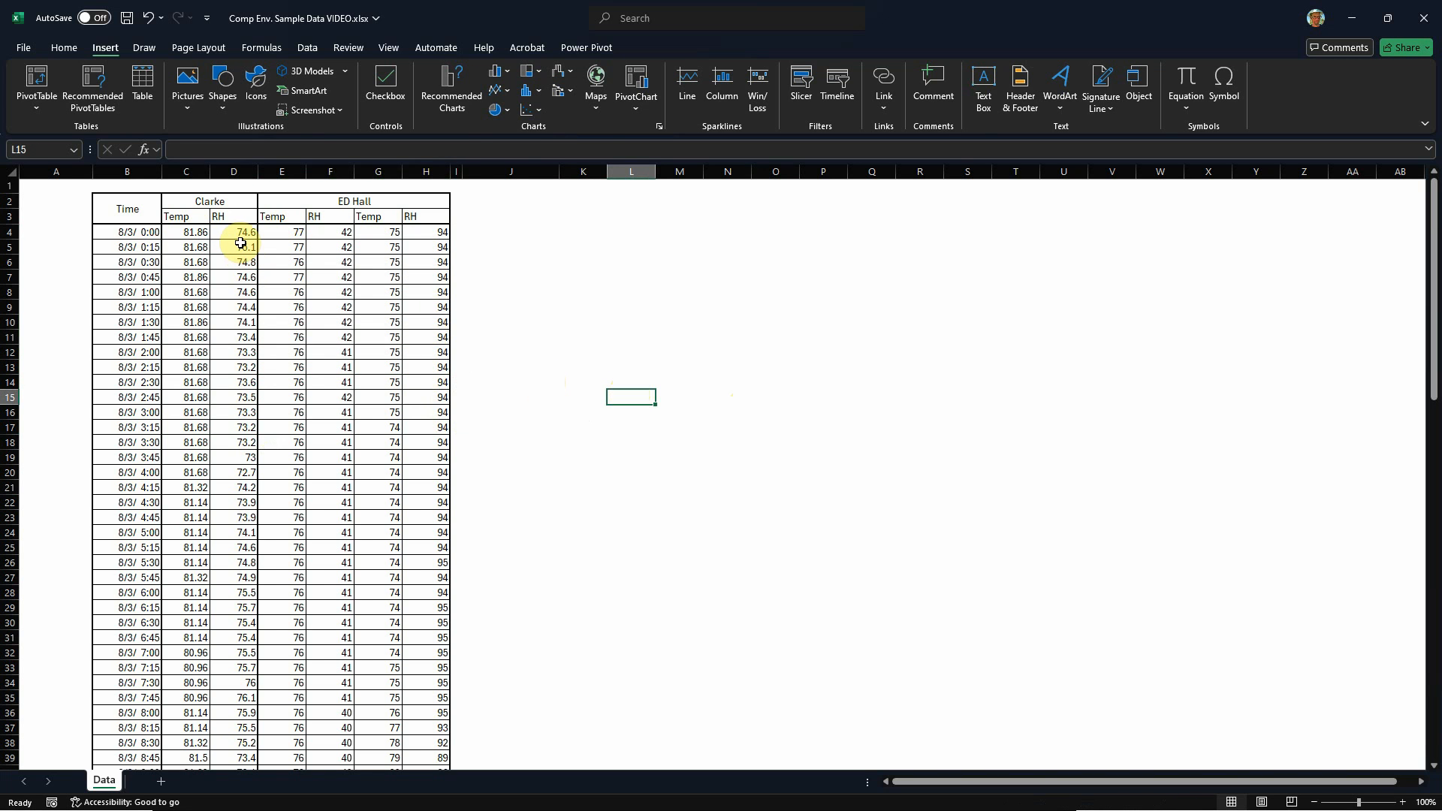
Step: Insert a Scatter with Smooth Lines chart from all data rows in B4:H100, without the headers
scroll(240, 242, down, 3)
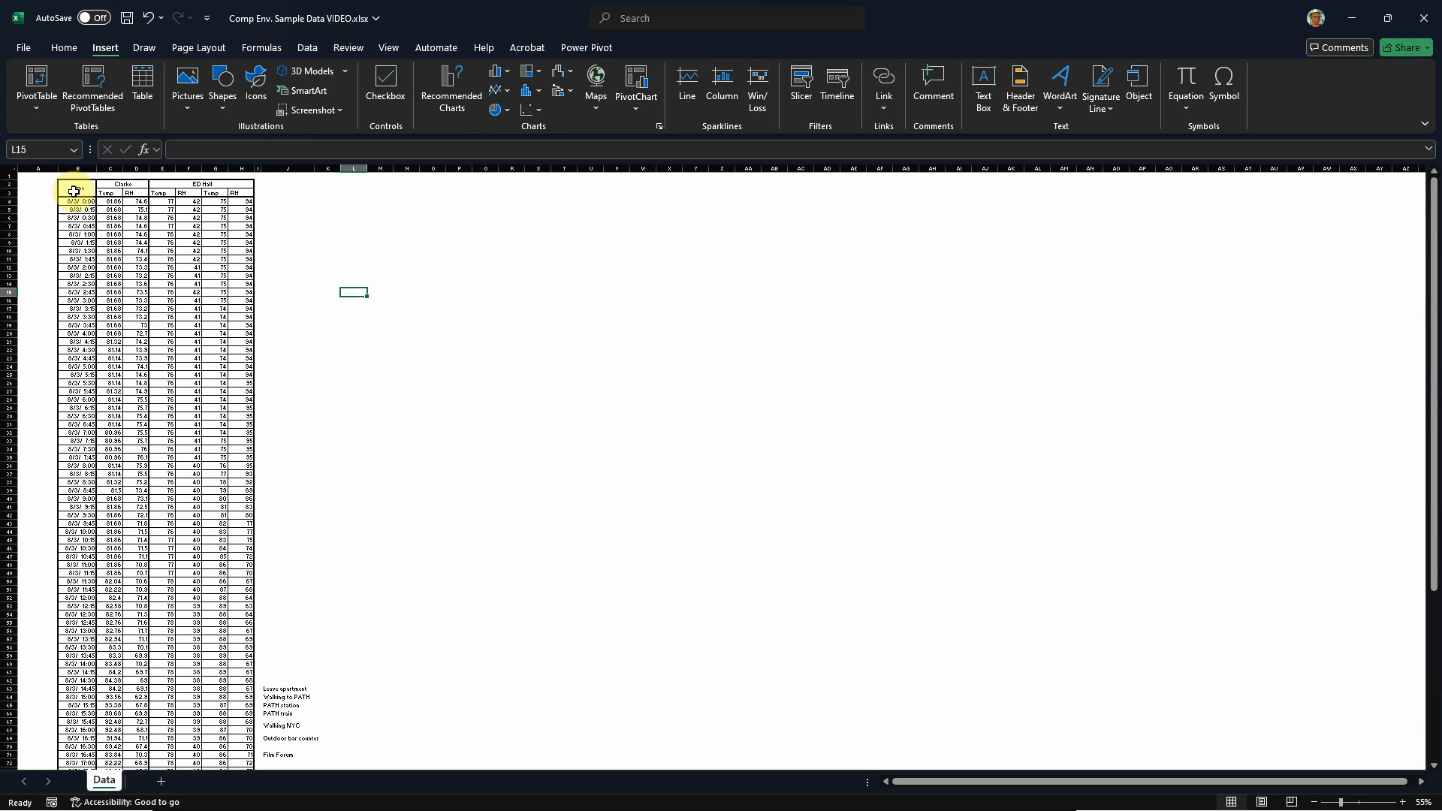
drag(70, 202, 245, 752)
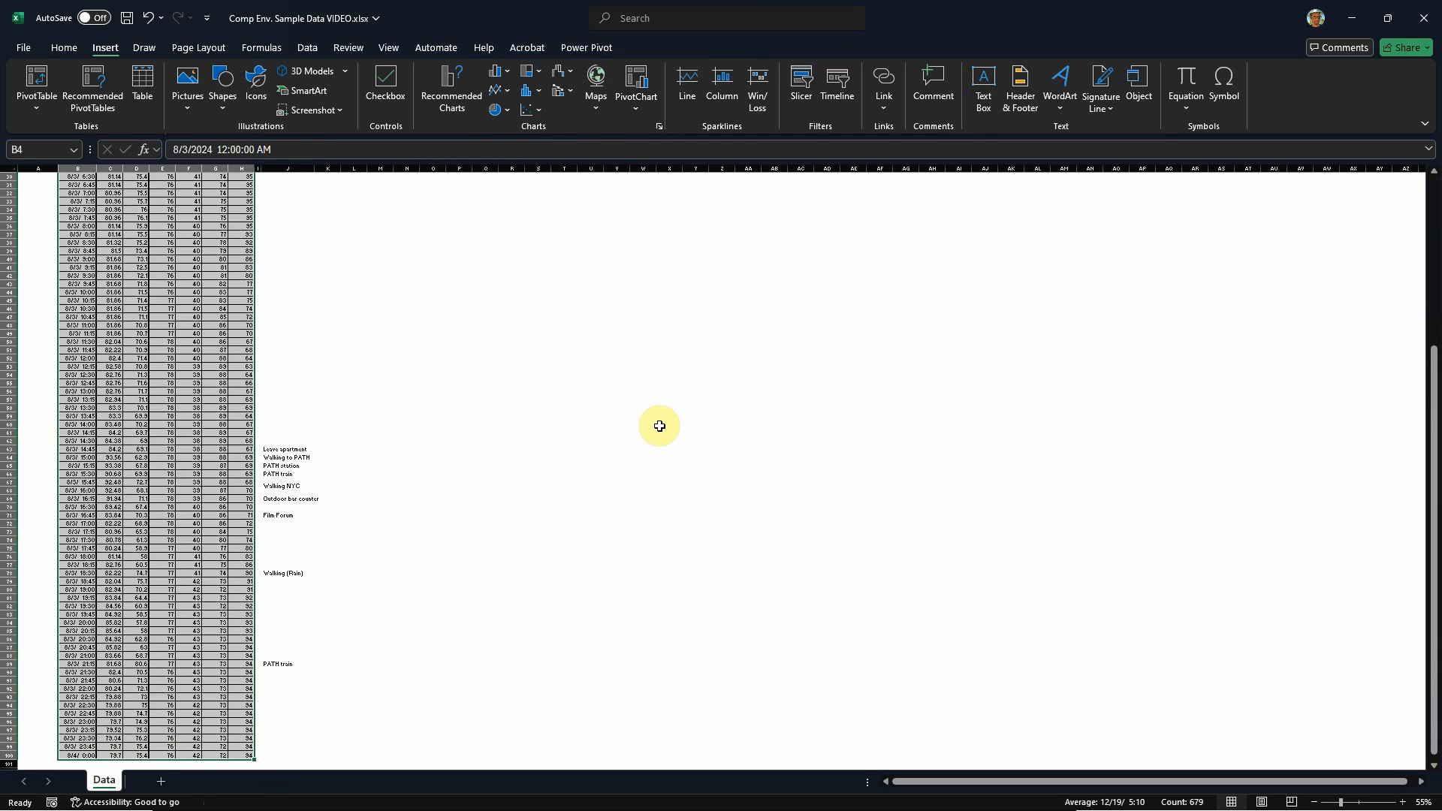
click(542, 119)
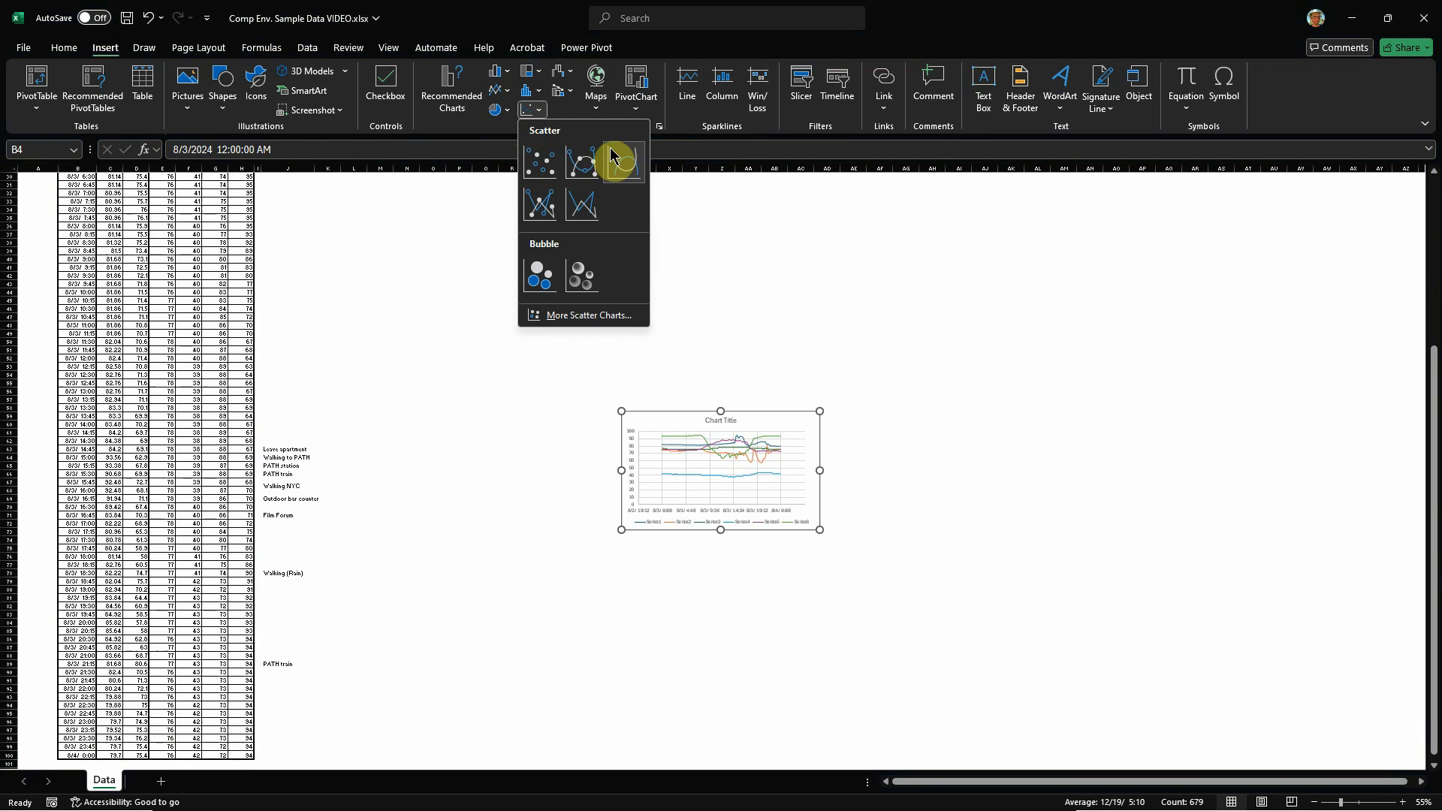
click(625, 168)
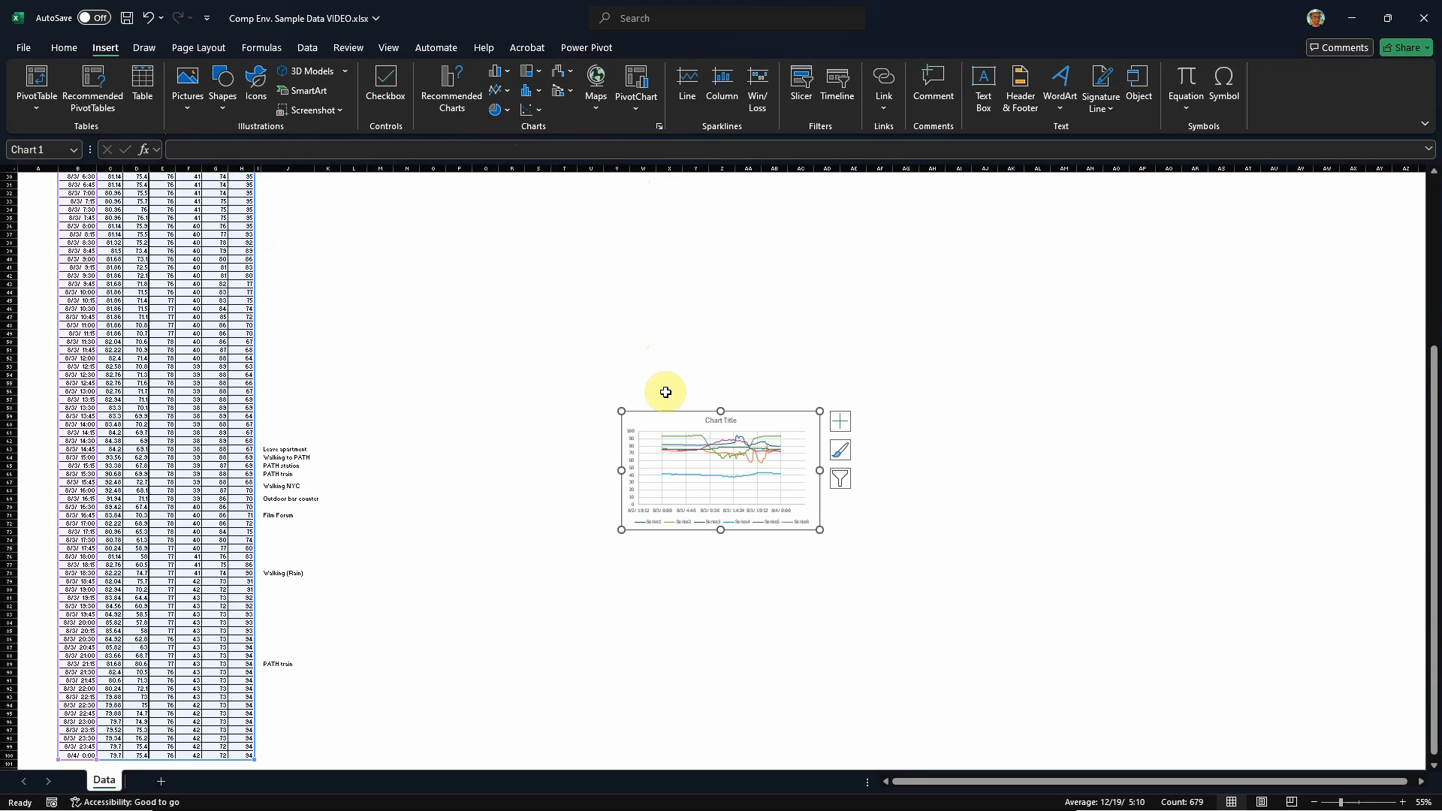
Step: Enlarge the chart to about two and a half times its width and place it beside the upper rows of the data table
drag(671, 419, 451, 246)
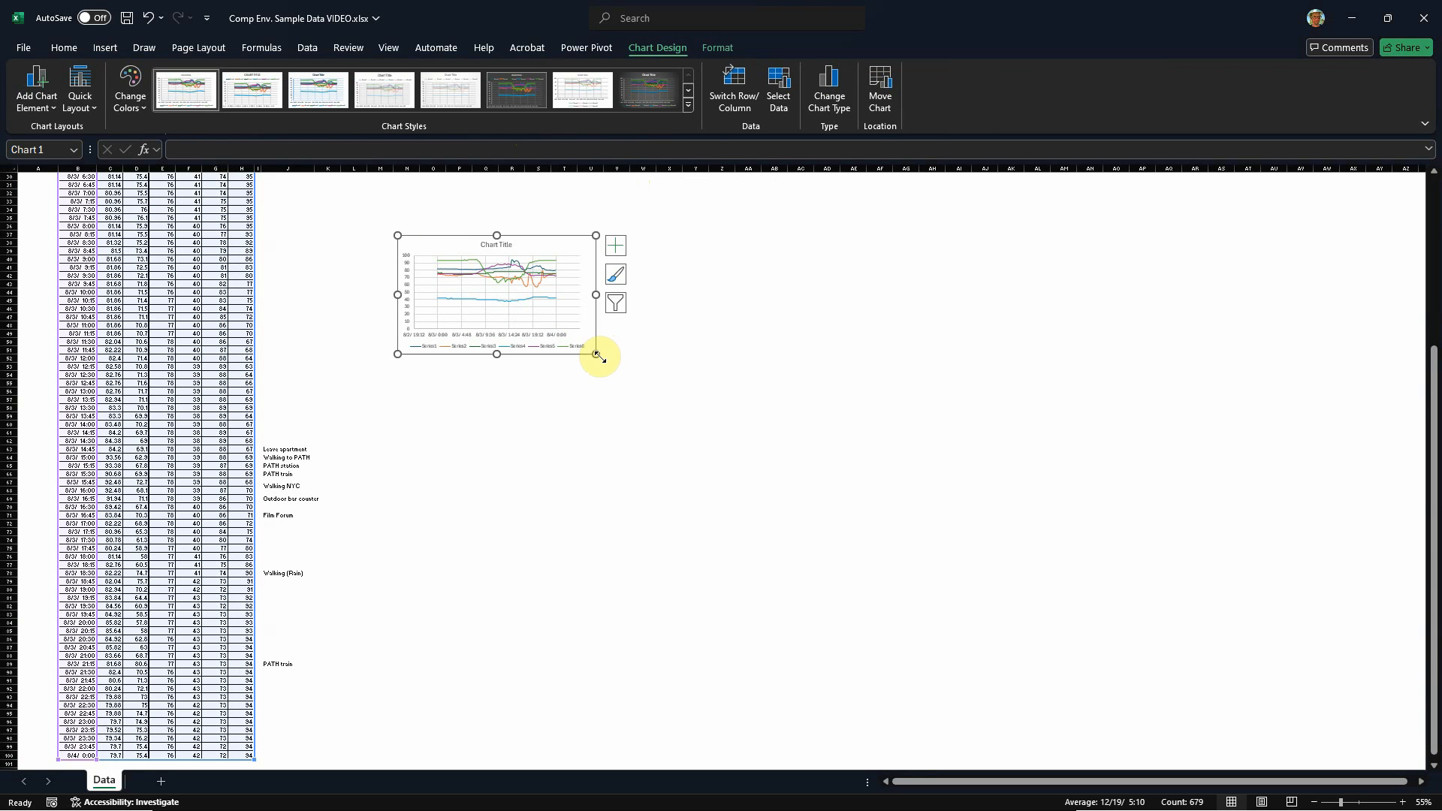
drag(596, 354, 897, 552)
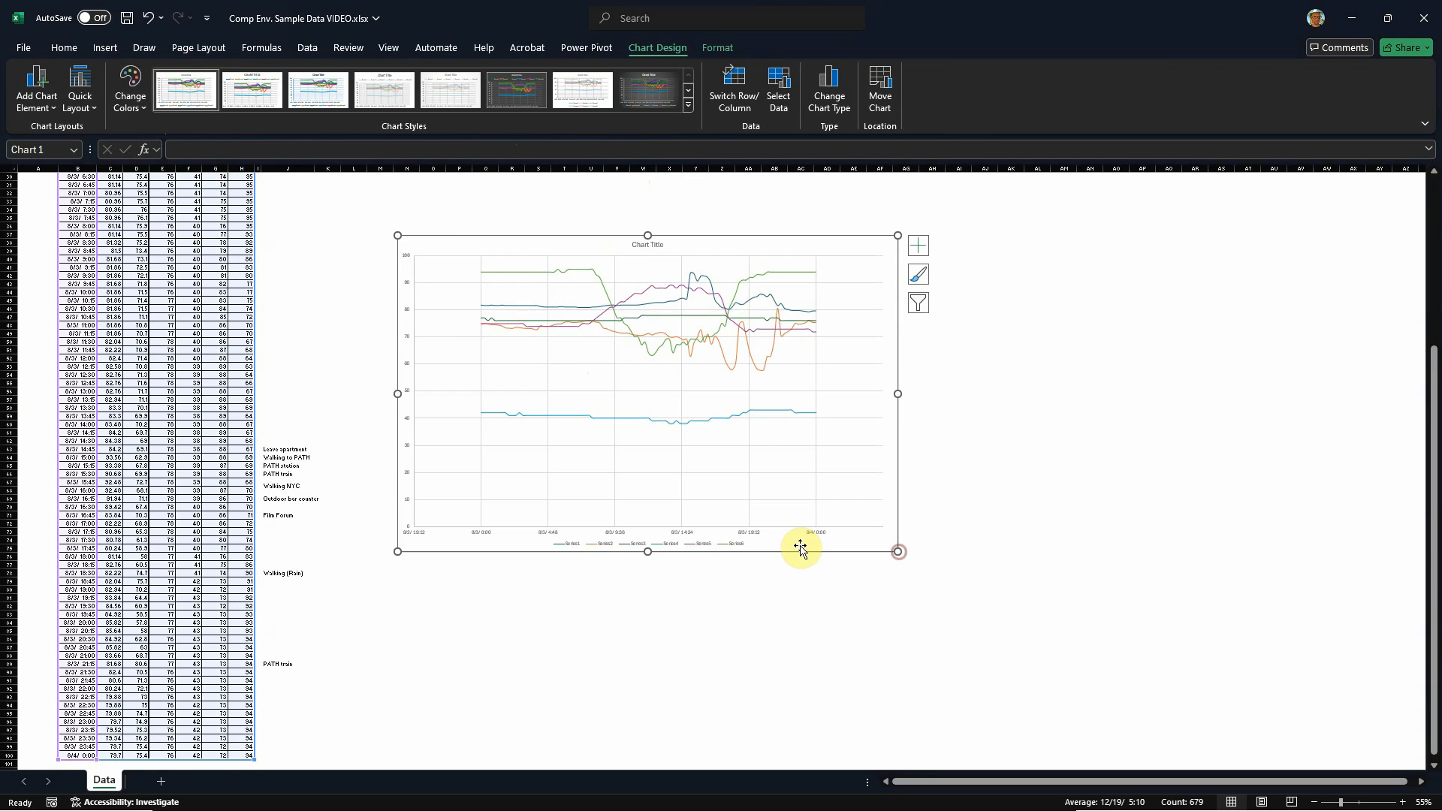
scroll(751, 540, up, 10)
drag(556, 484, 526, 225)
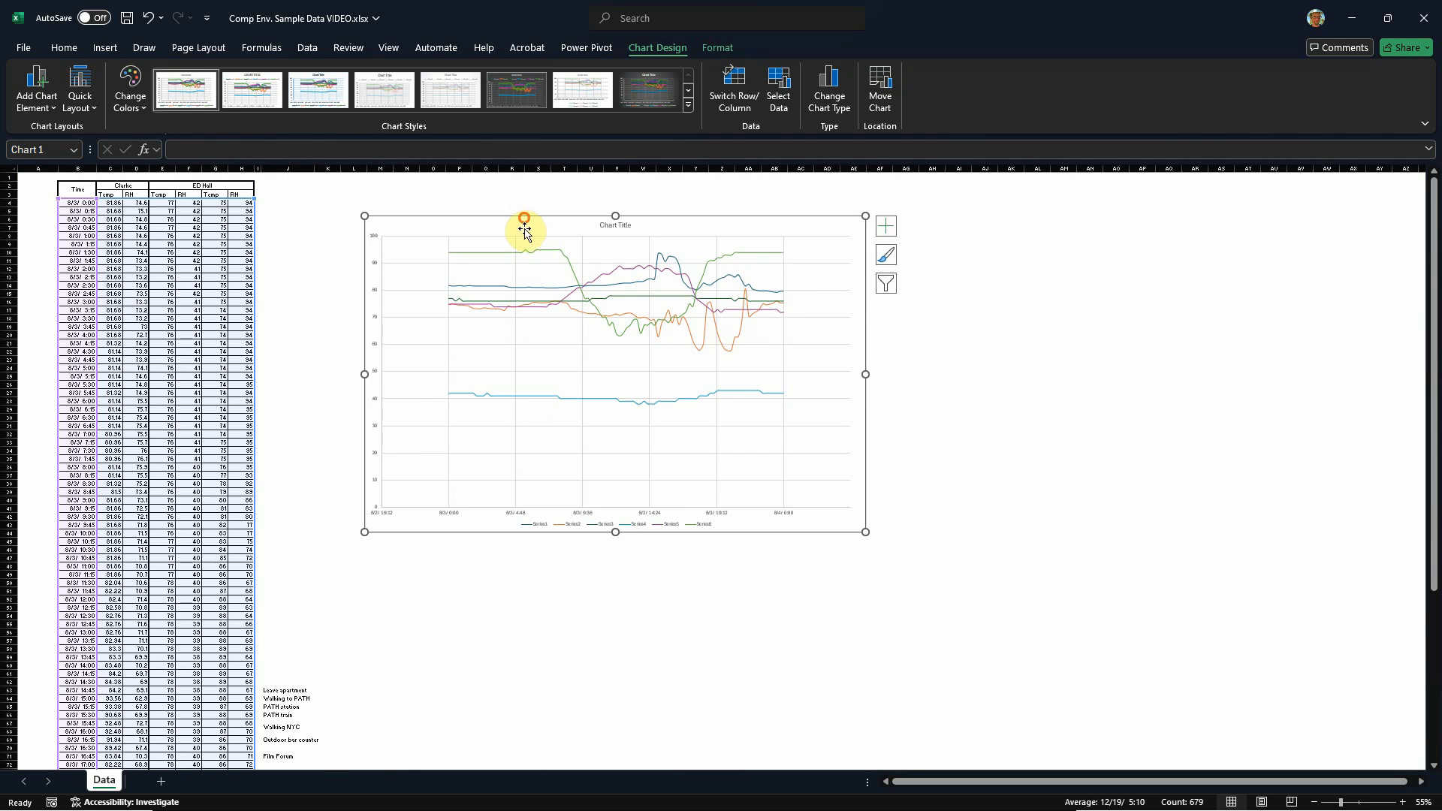
scroll(337, 260, up, 2)
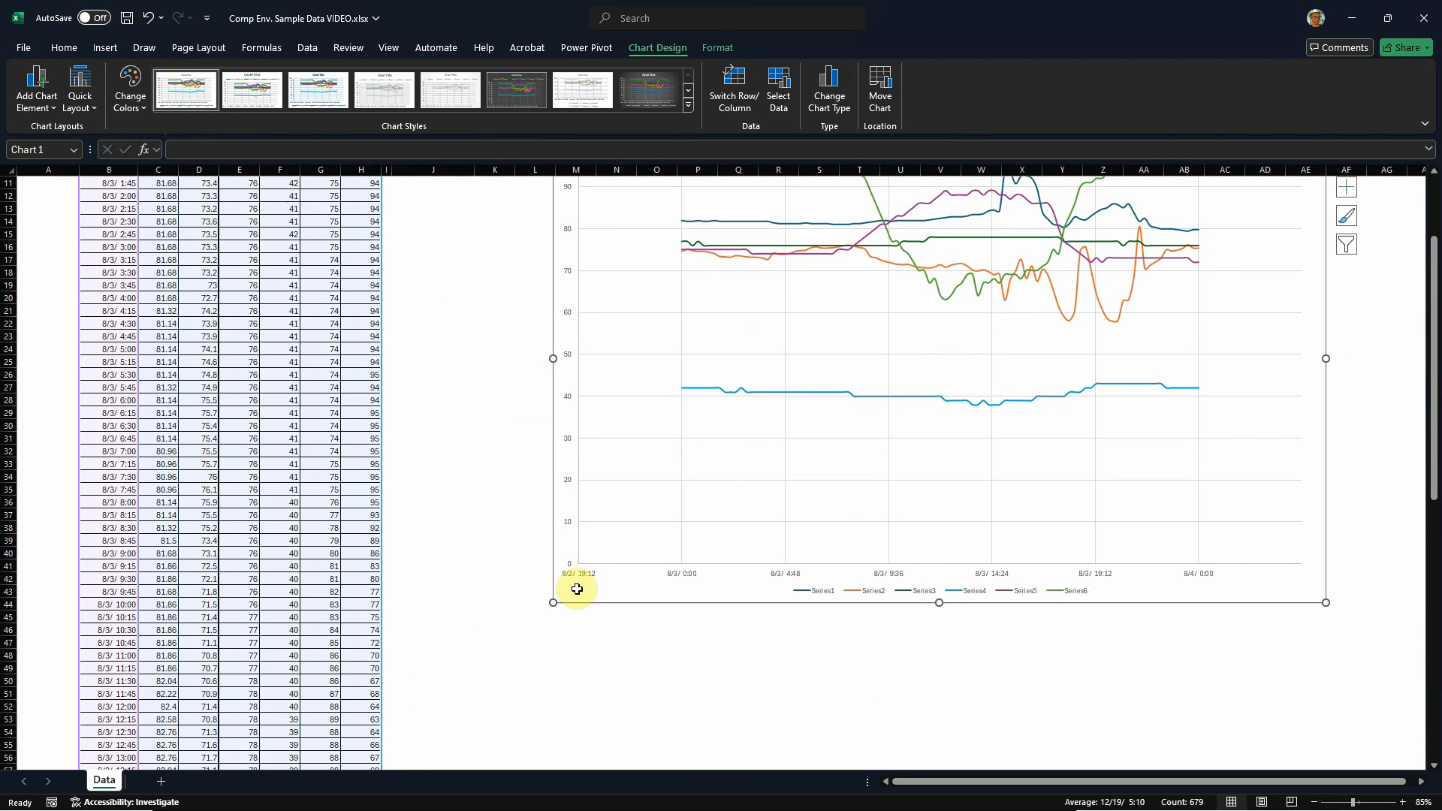
scroll(414, 513, up, 4)
drag(554, 242, 675, 318)
drag(554, 243, 629, 306)
drag(756, 378, 510, 252)
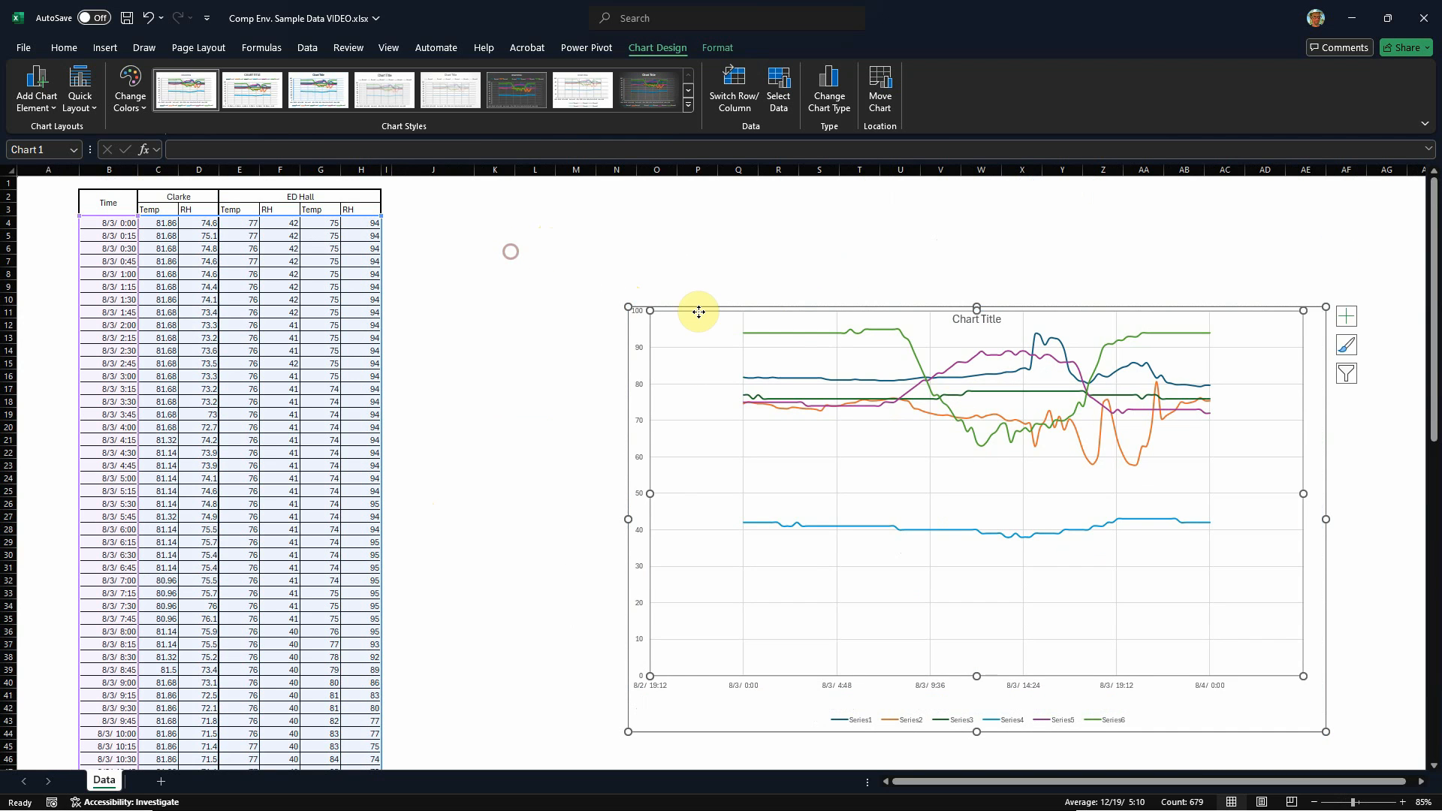
key(ctrl+z)
key(ctrl+z)
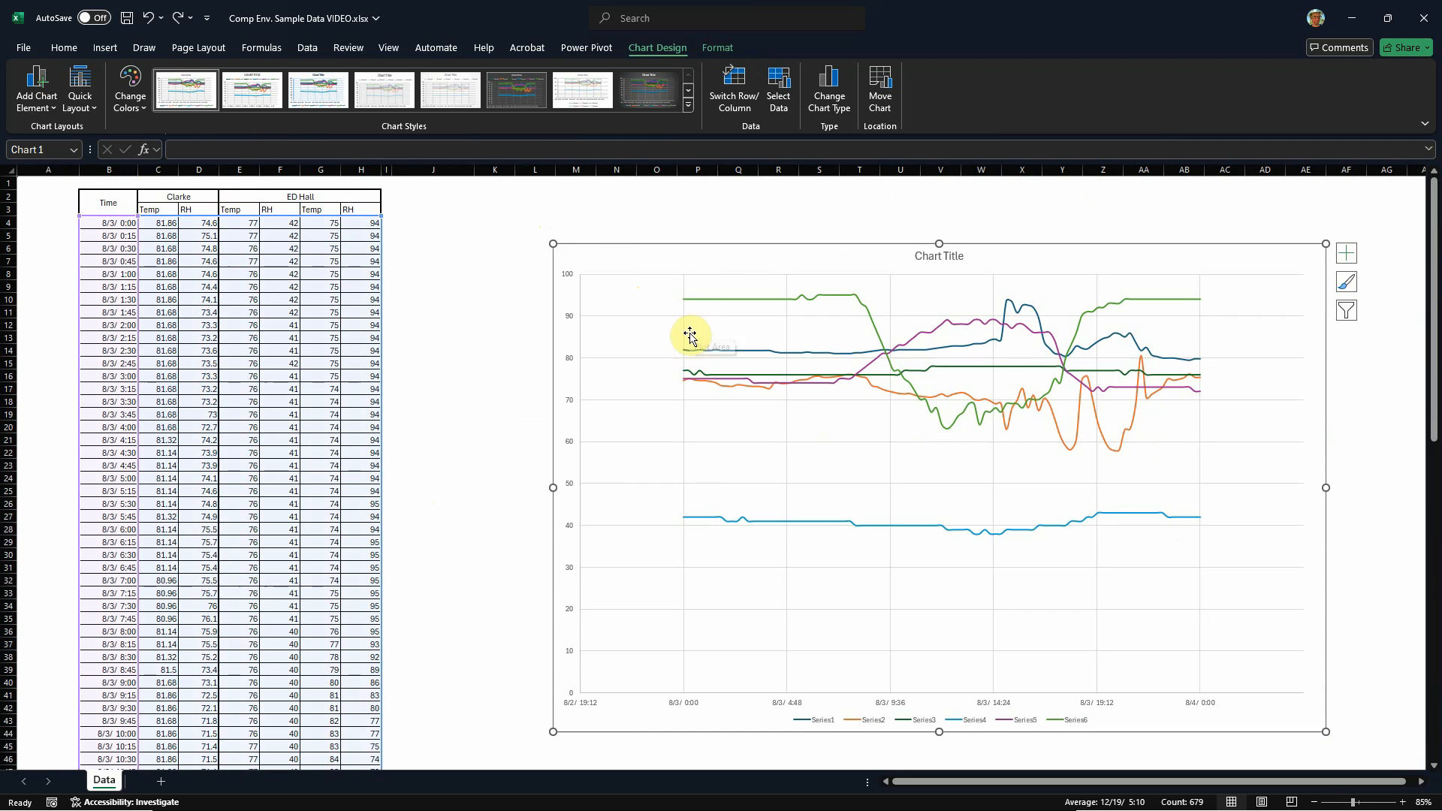
Step: Move the chart closer to the data table and level with its first data rows
drag(627, 245, 560, 228)
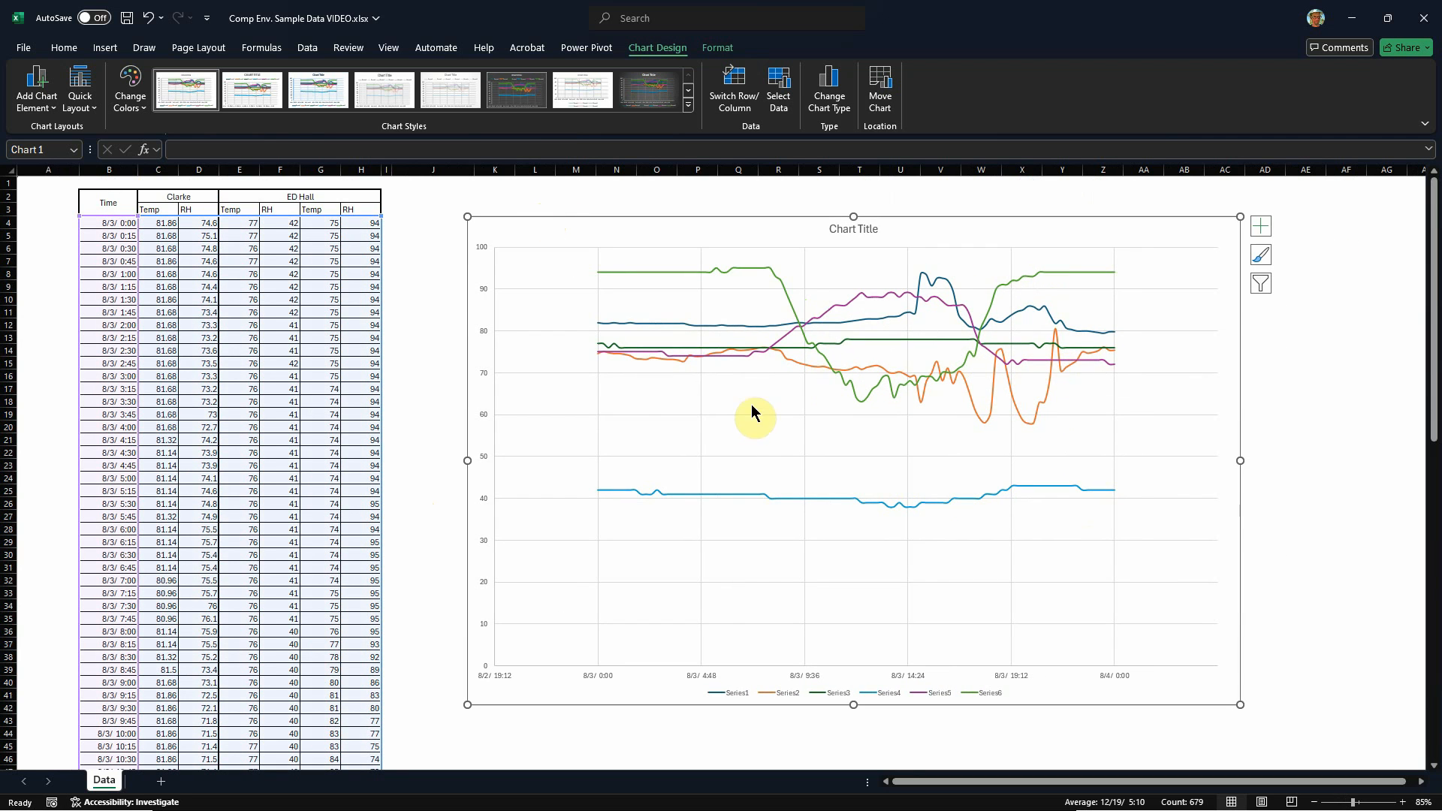
scroll(656, 420, down, 1)
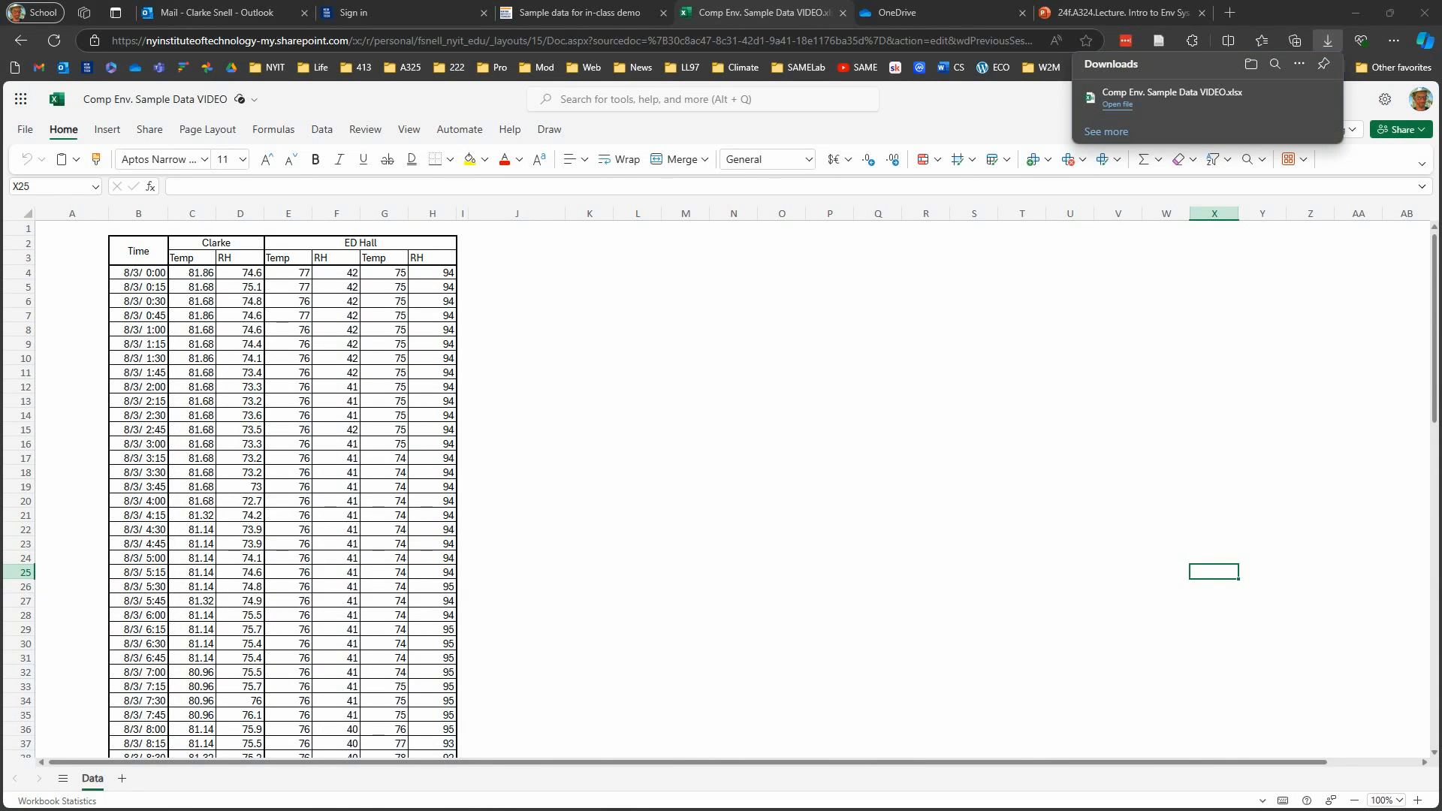
Step: Switch to the PowerPoint lecture to examine the Comparing Environments example slide, then return to Excel and review the plotted chart
click(1102, 14)
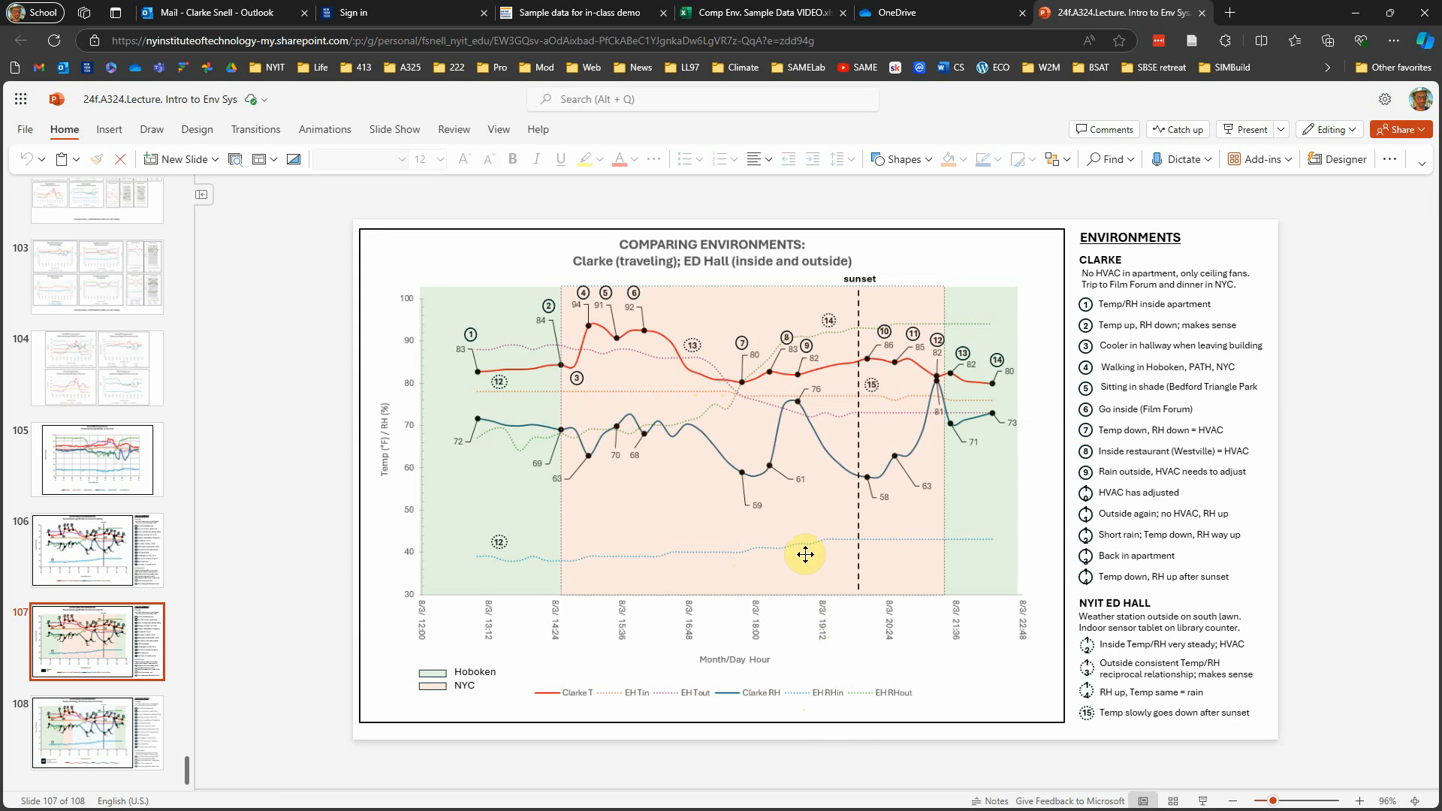
key(alt+Tab)
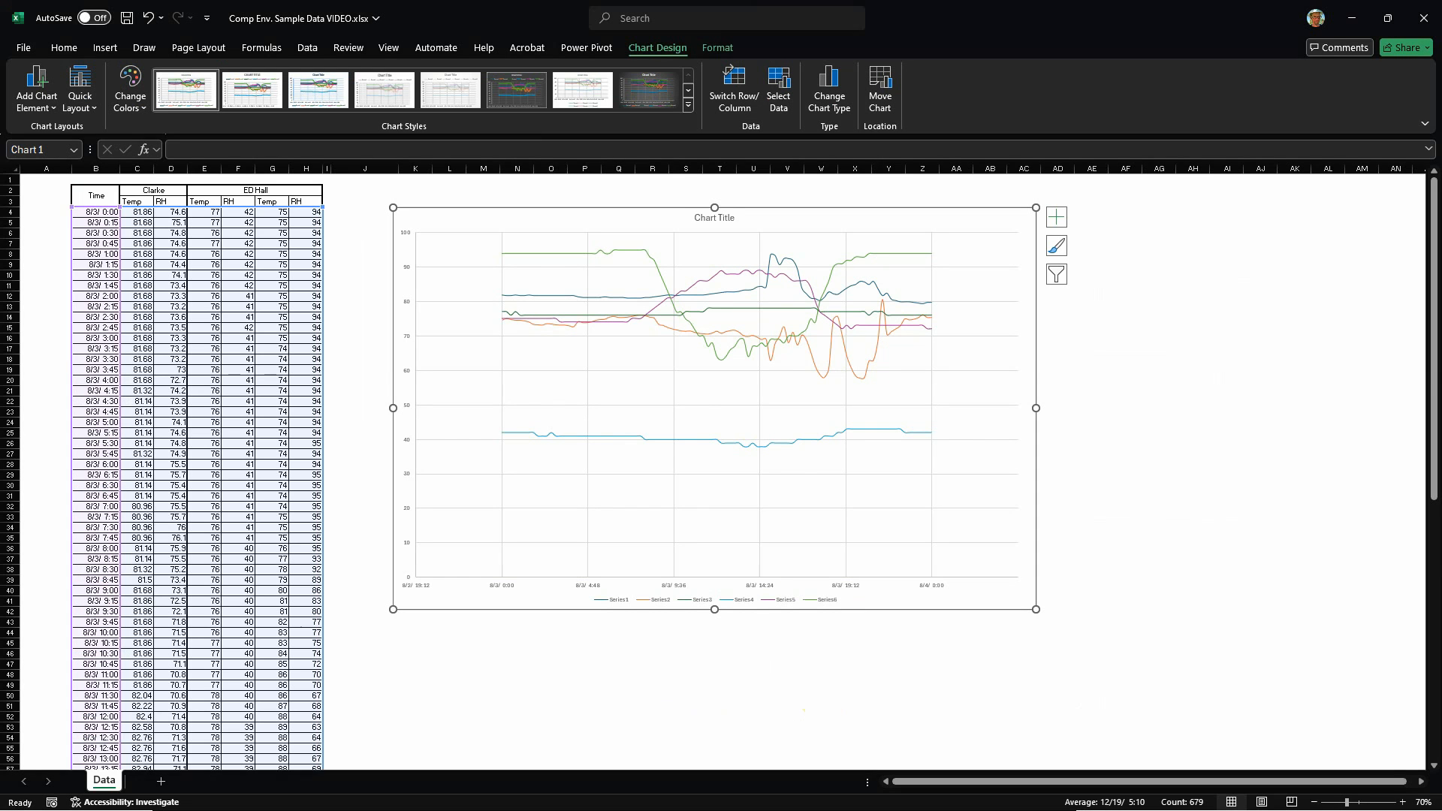
click(702, 496)
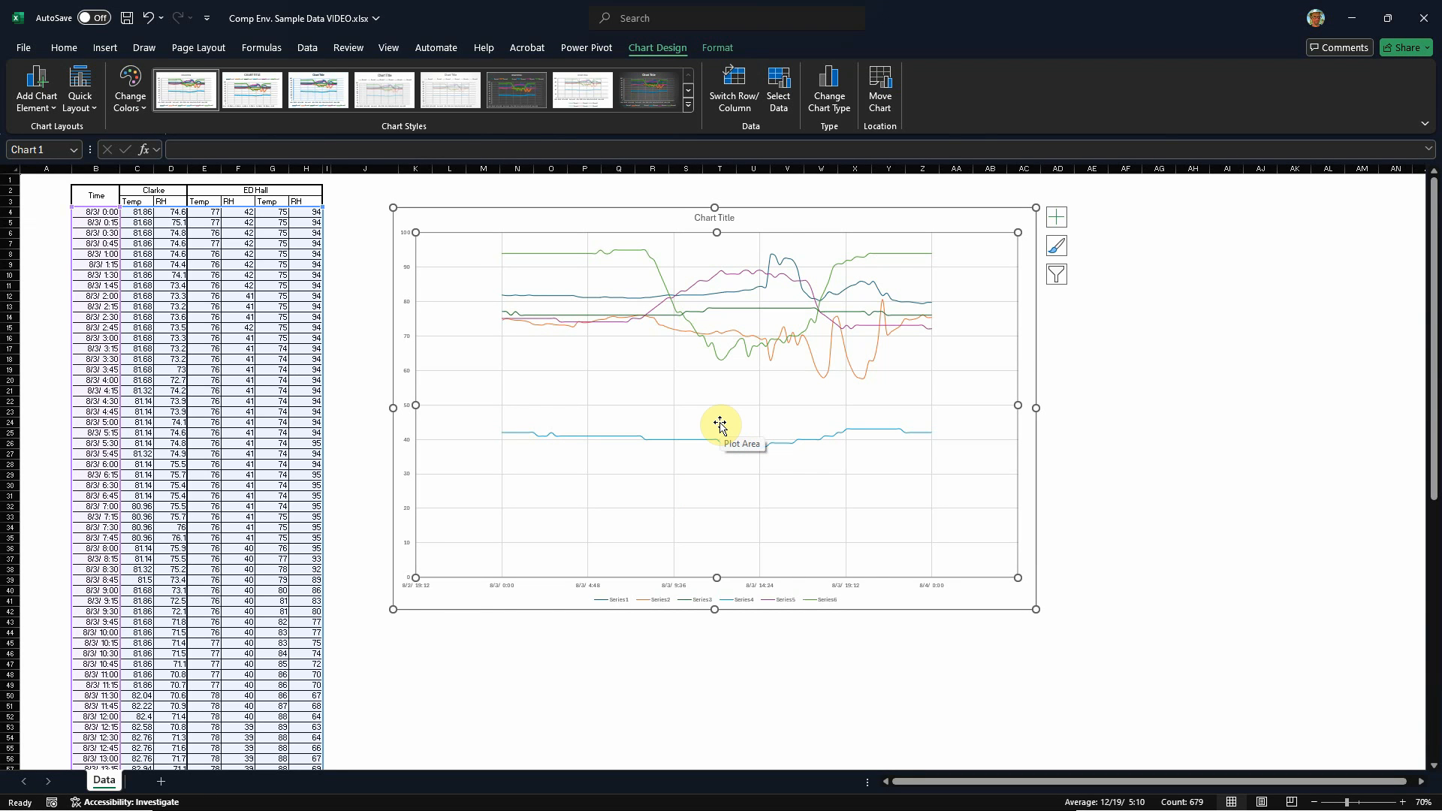
click(742, 666)
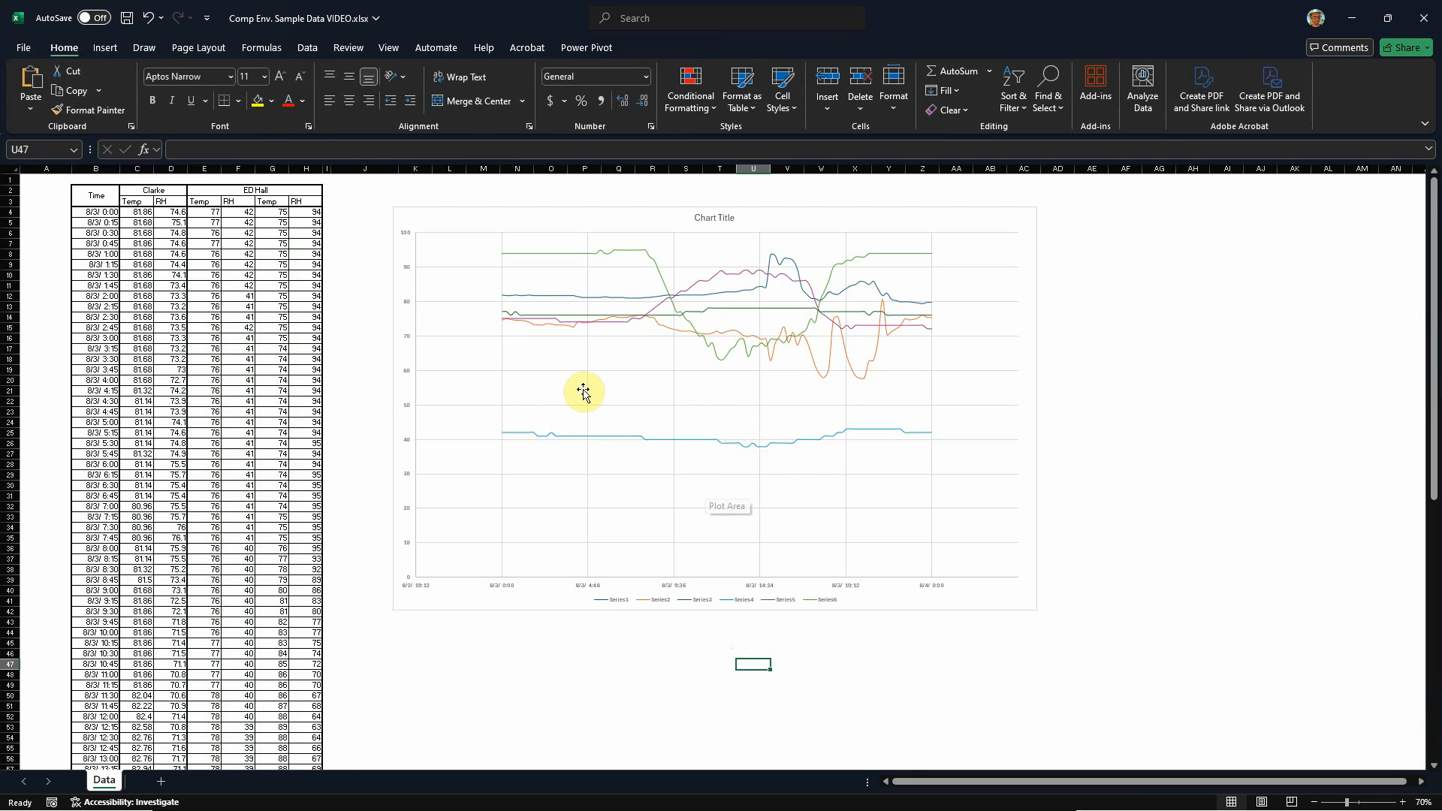
click(628, 377)
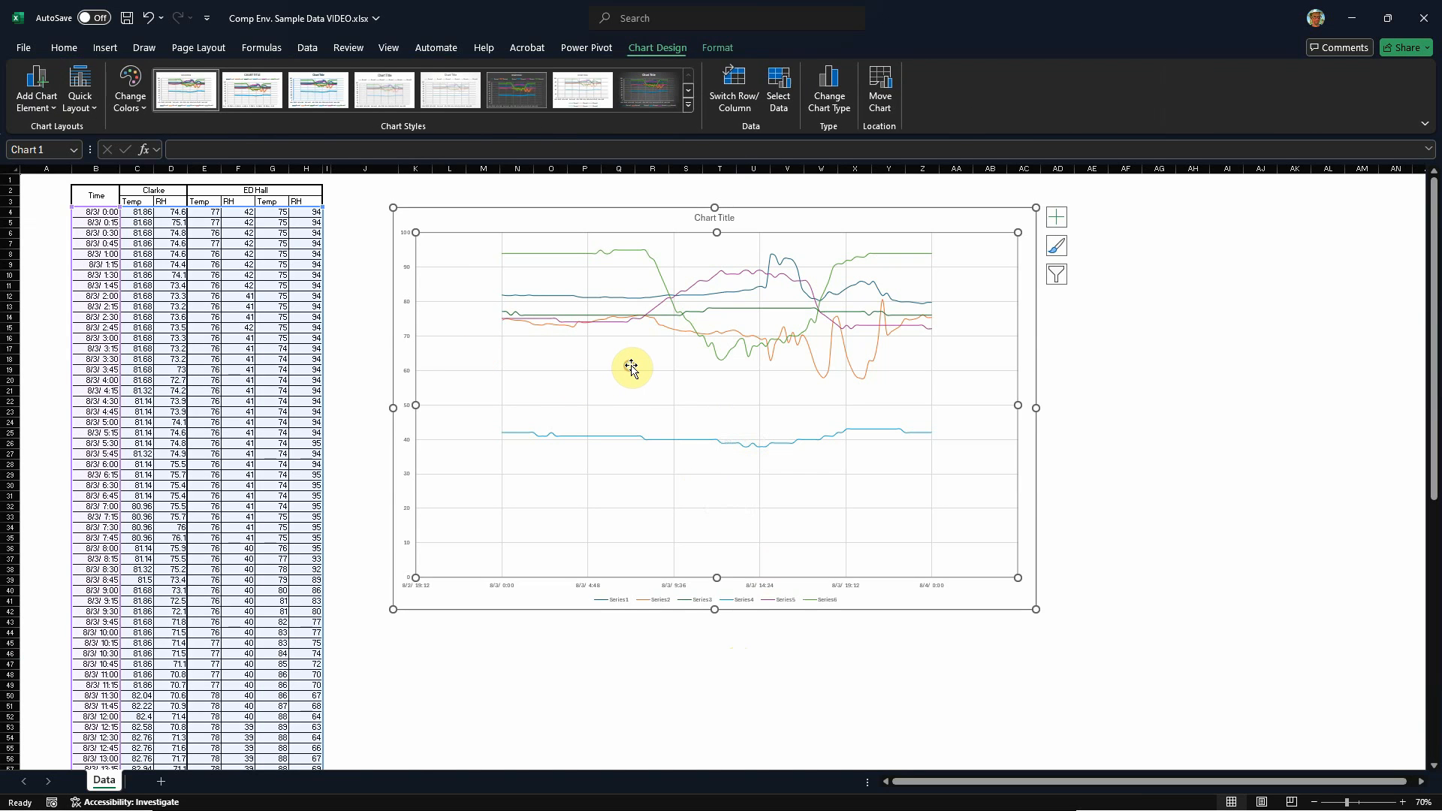
click(794, 219)
double_click(710, 217)
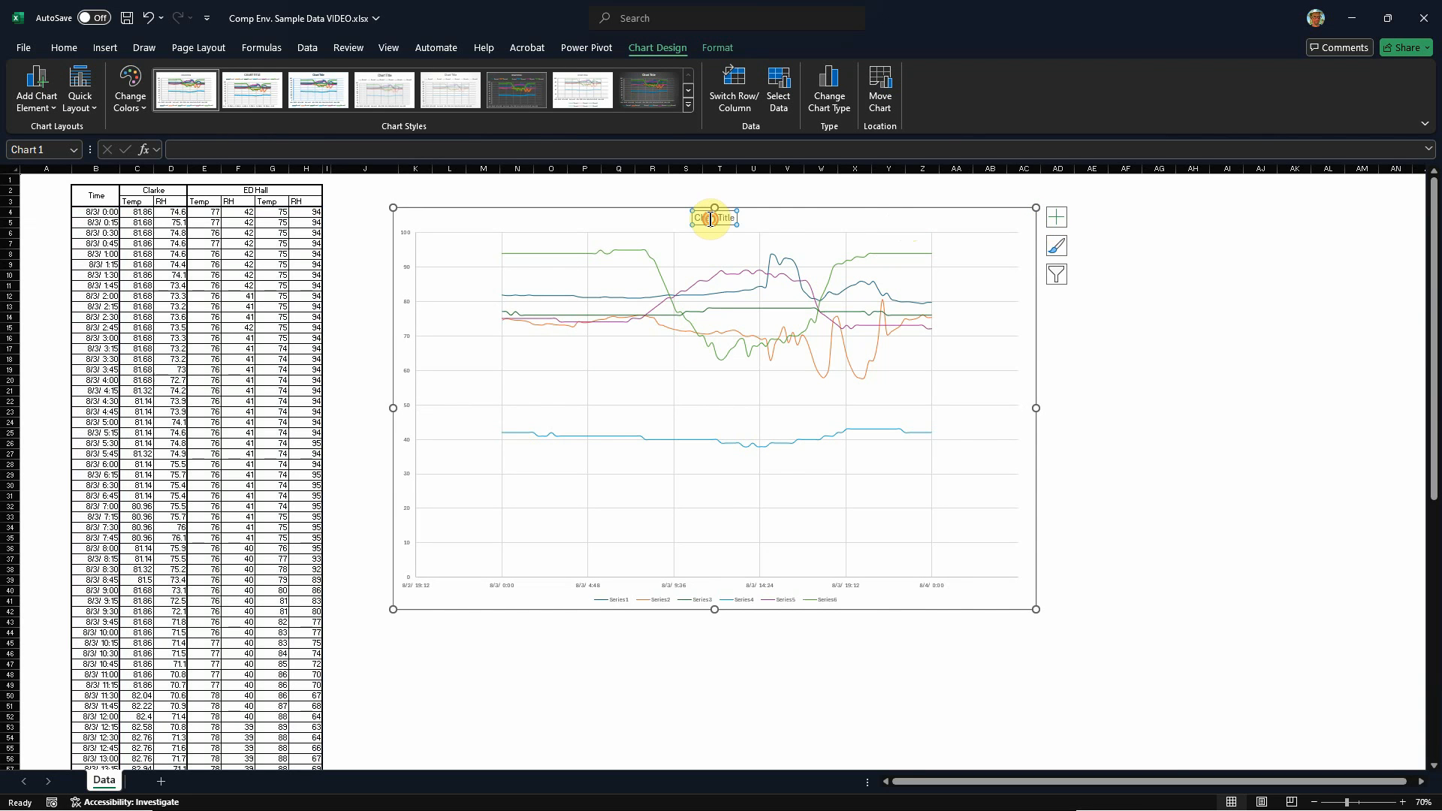
drag(692, 218, 743, 217)
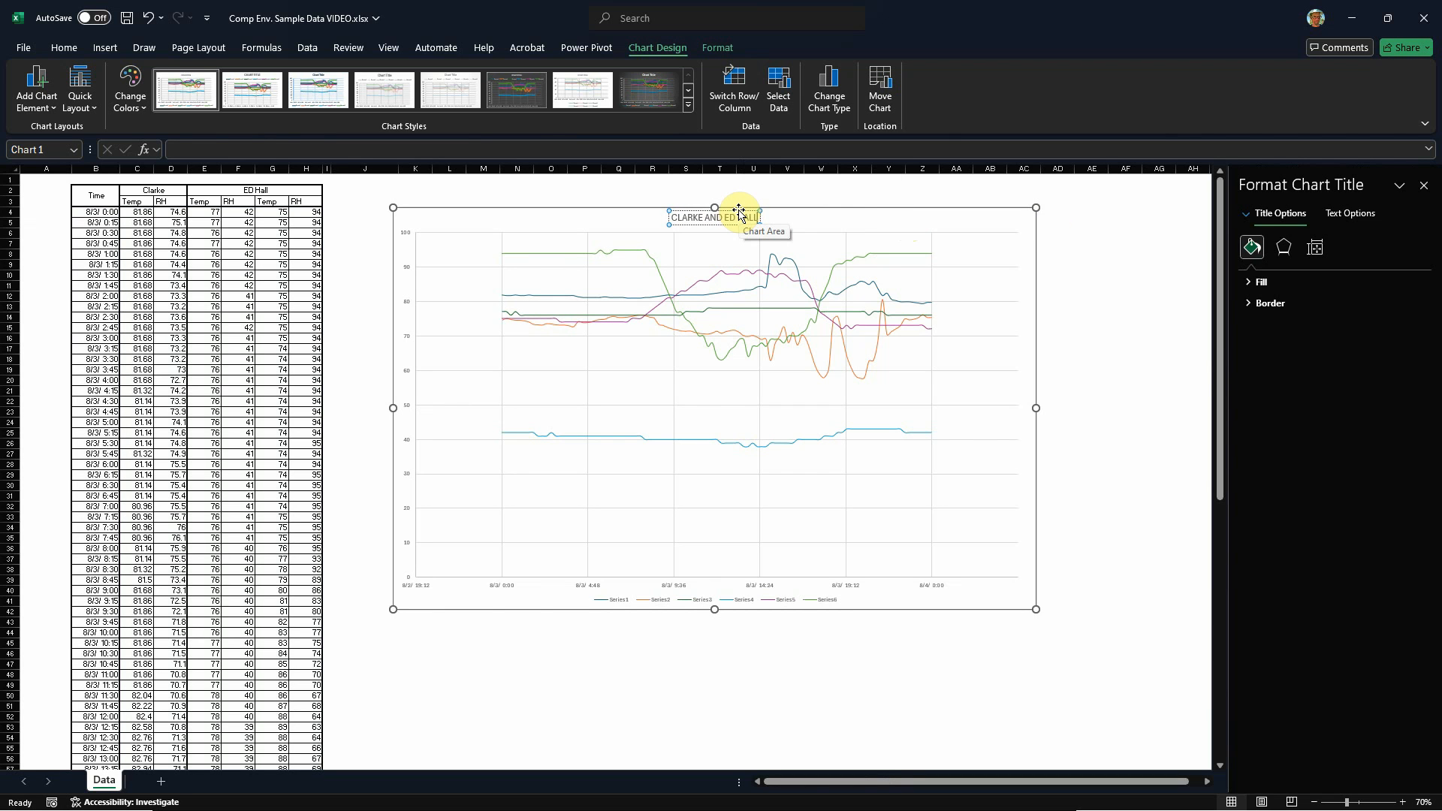
click(742, 217)
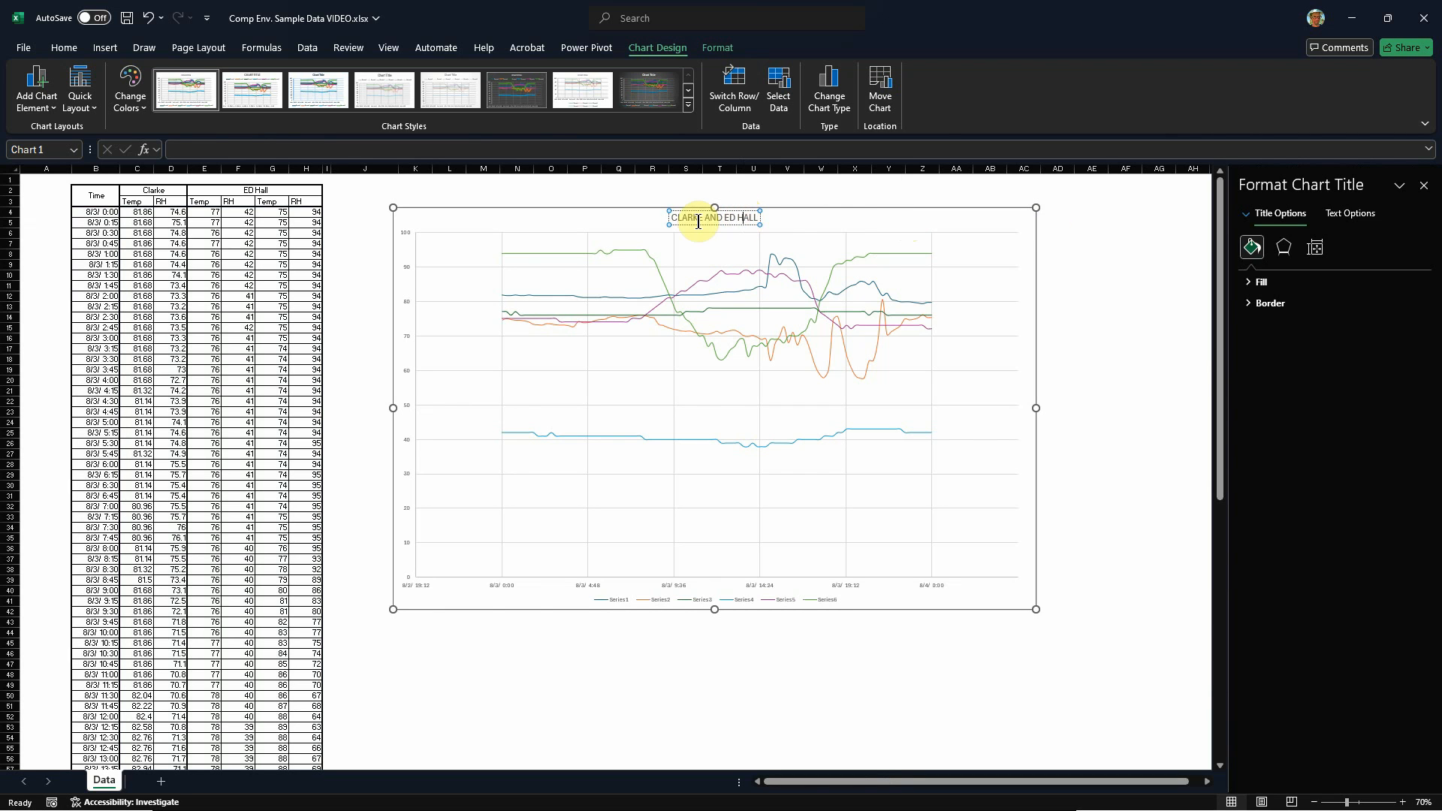
drag(674, 219, 774, 213)
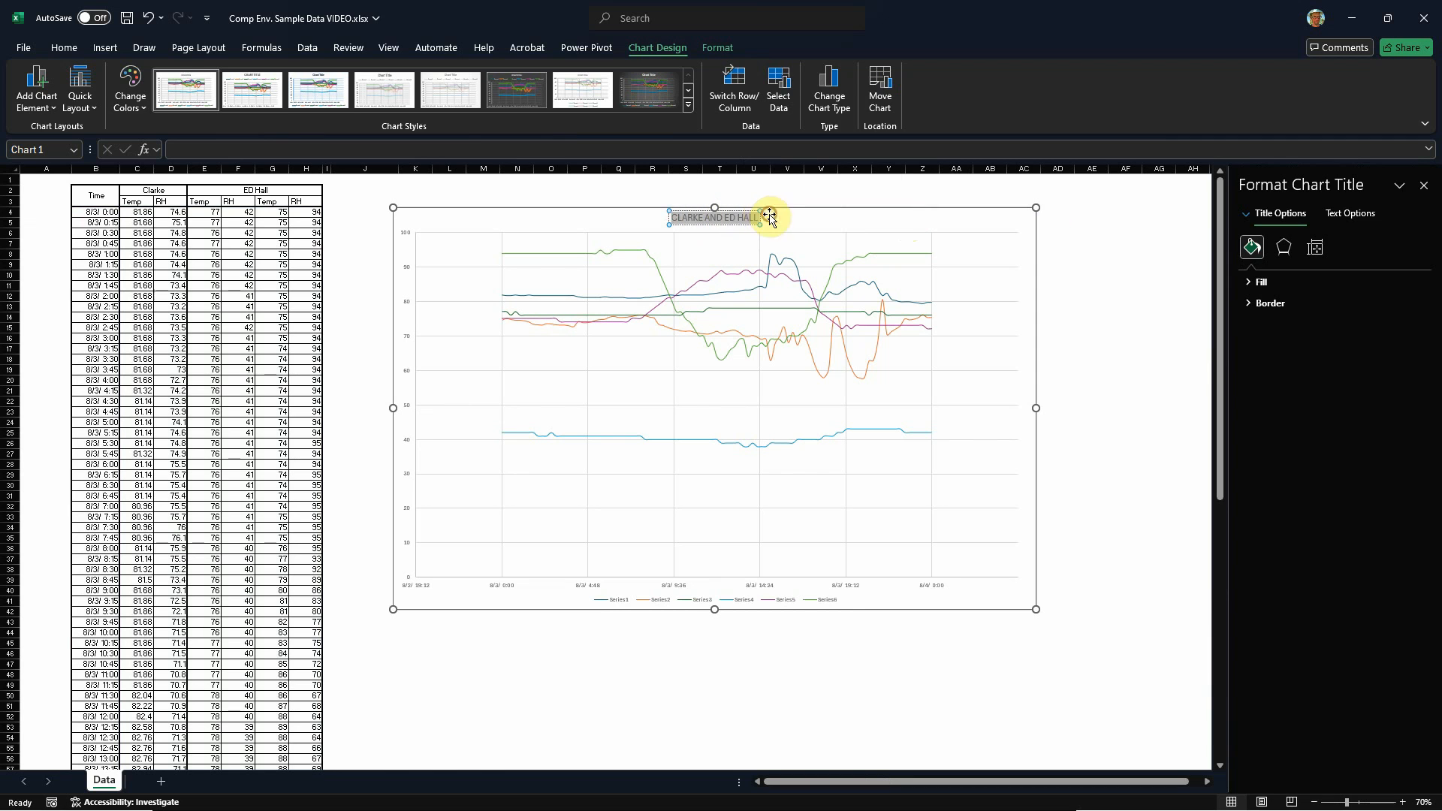
click(64, 47)
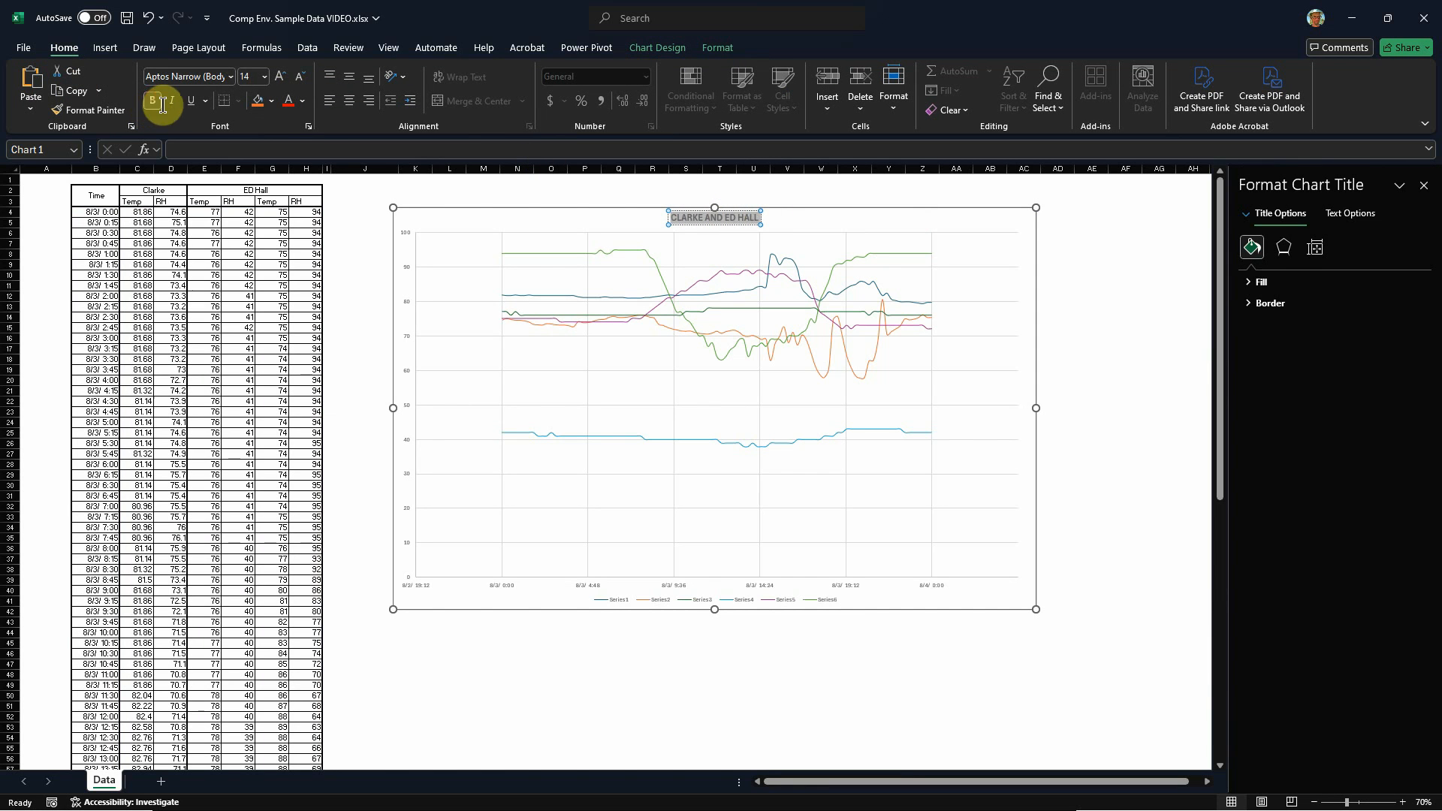
click(659, 379)
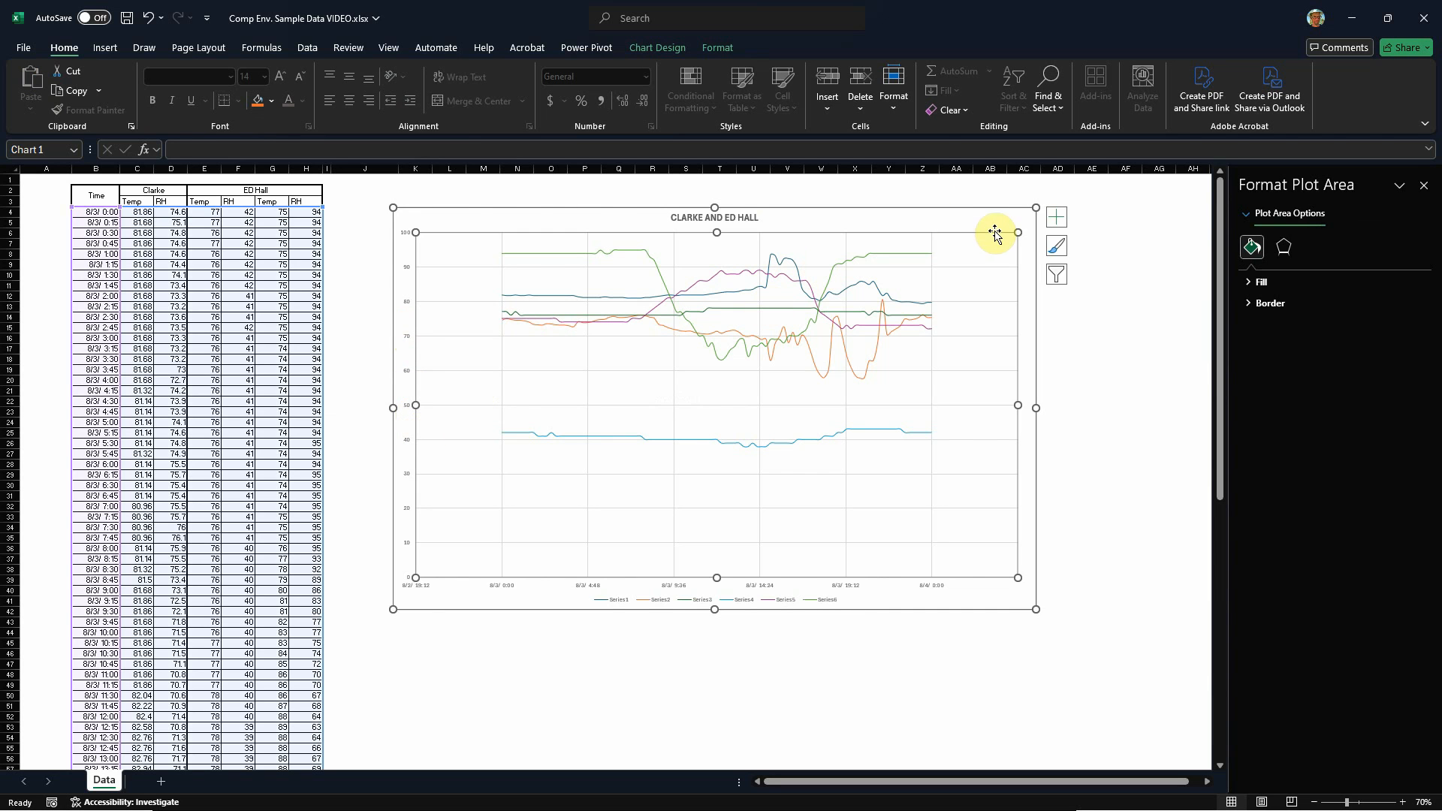
Step: Add axis titles to the chart and set the legend position to Right
click(1104, 277)
click(809, 239)
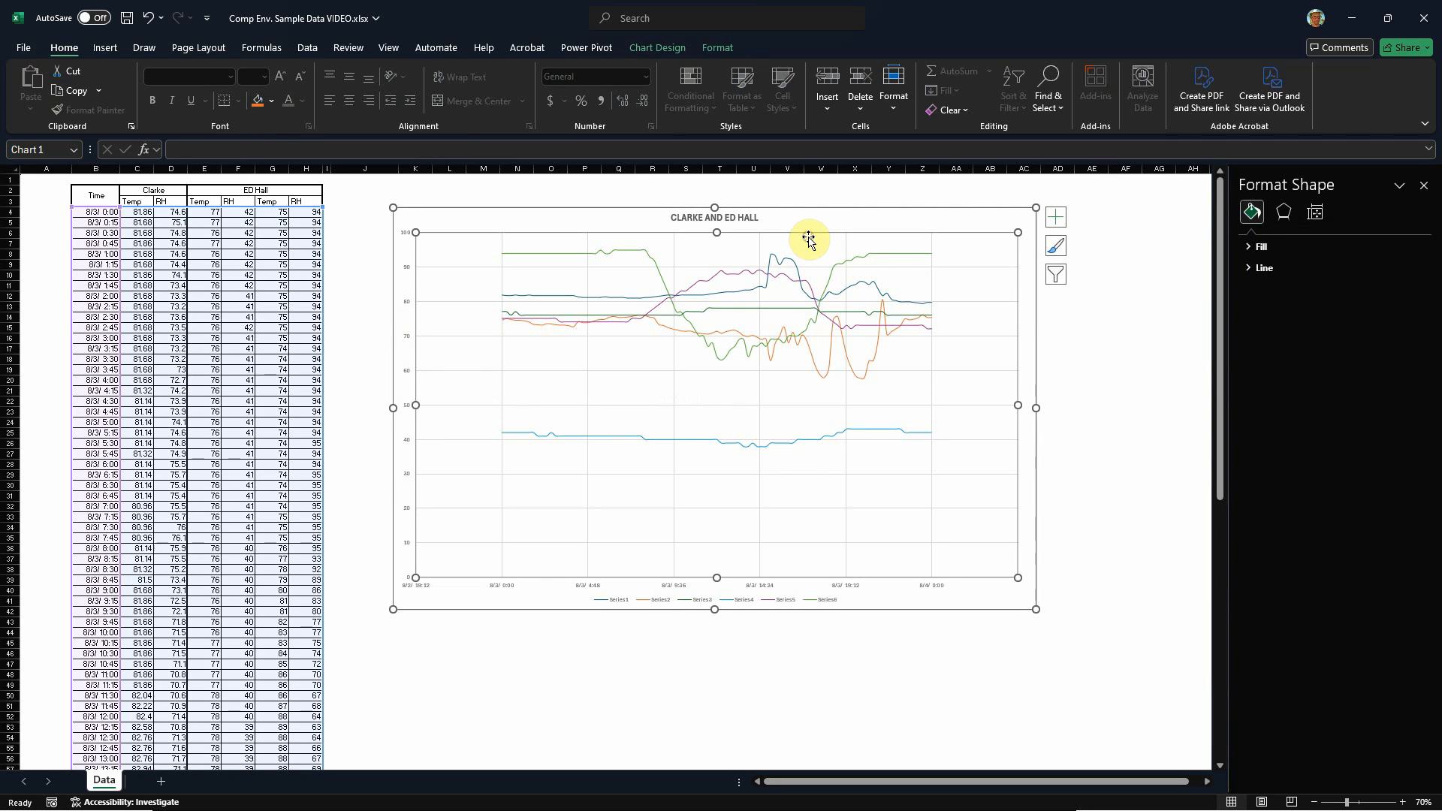
click(1056, 221)
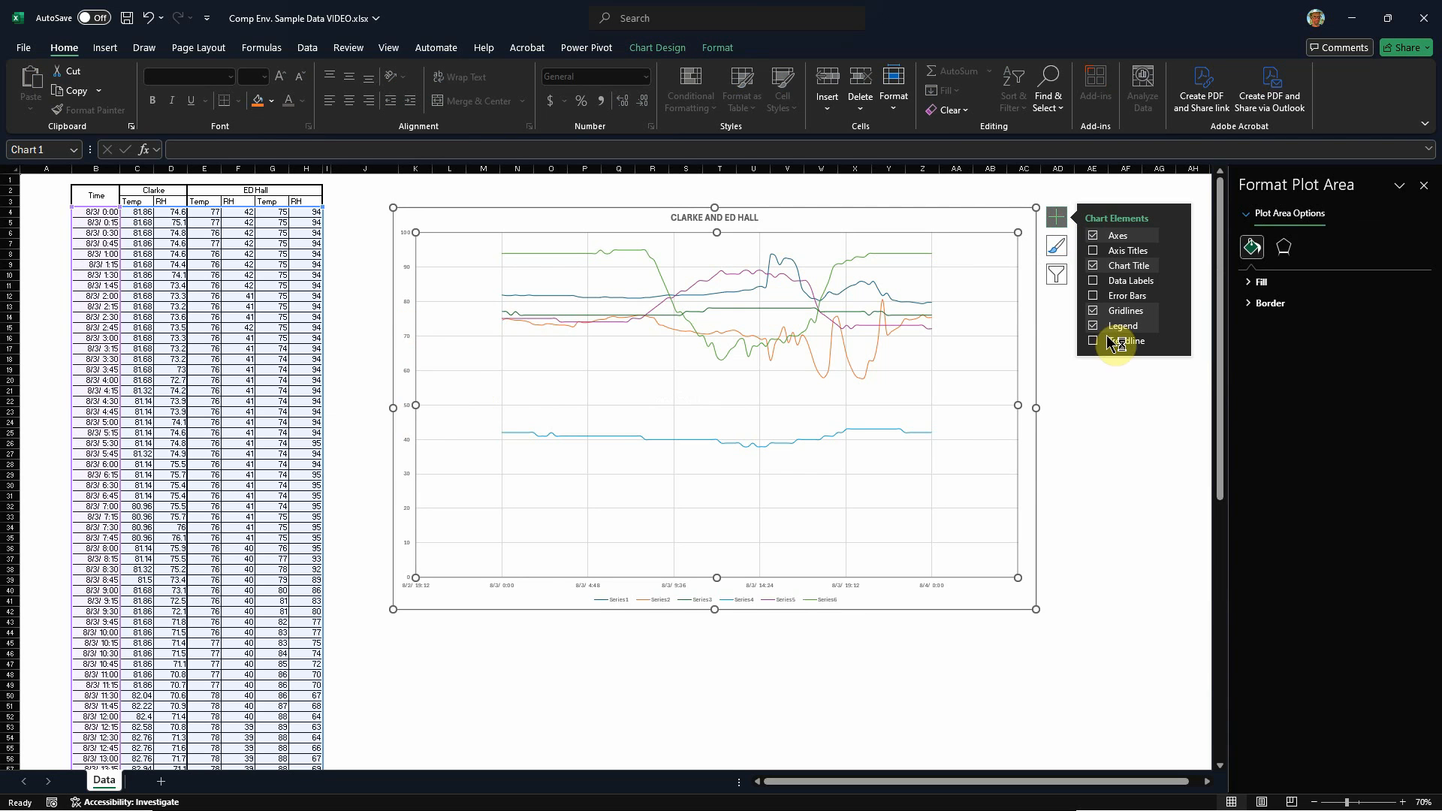
click(1094, 252)
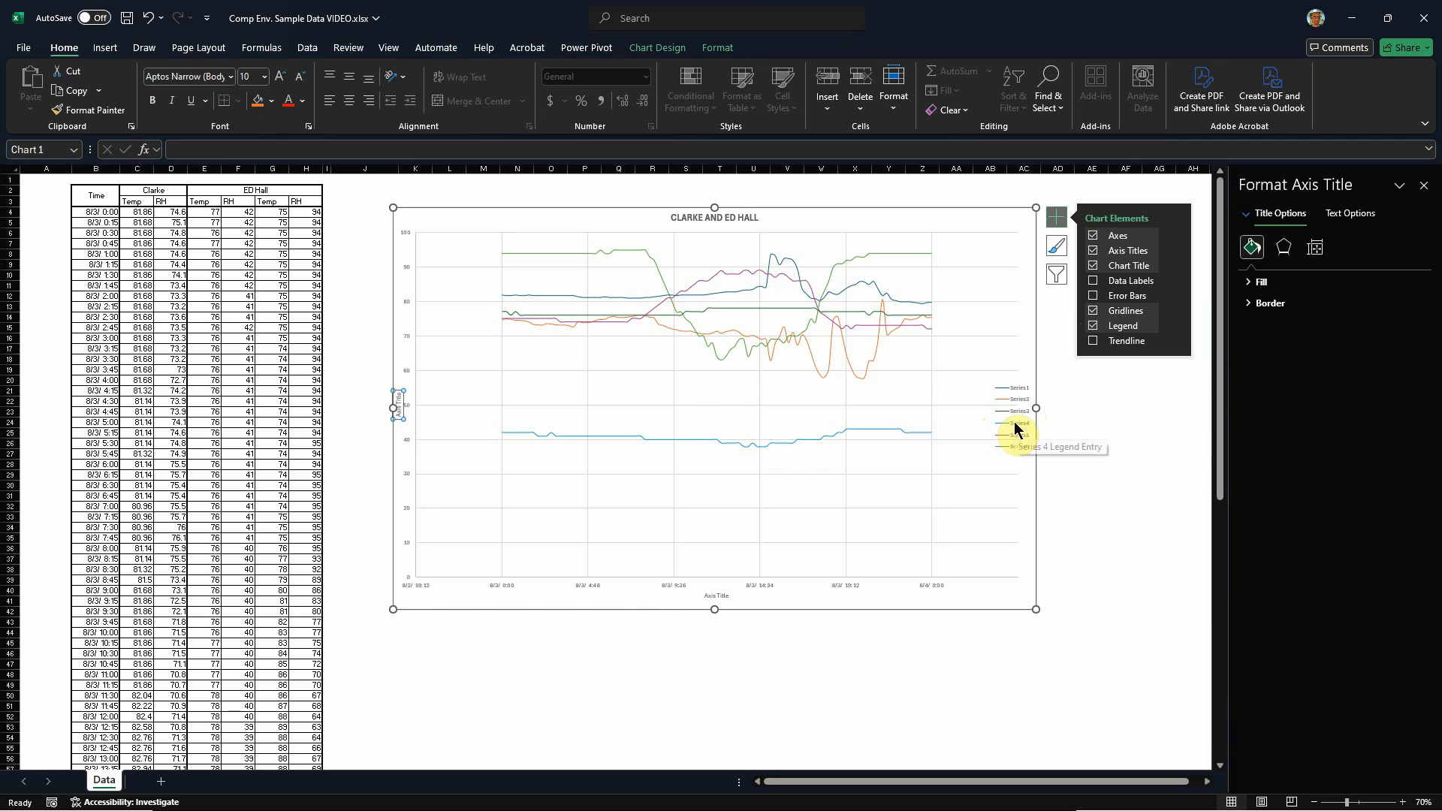
click(1115, 422)
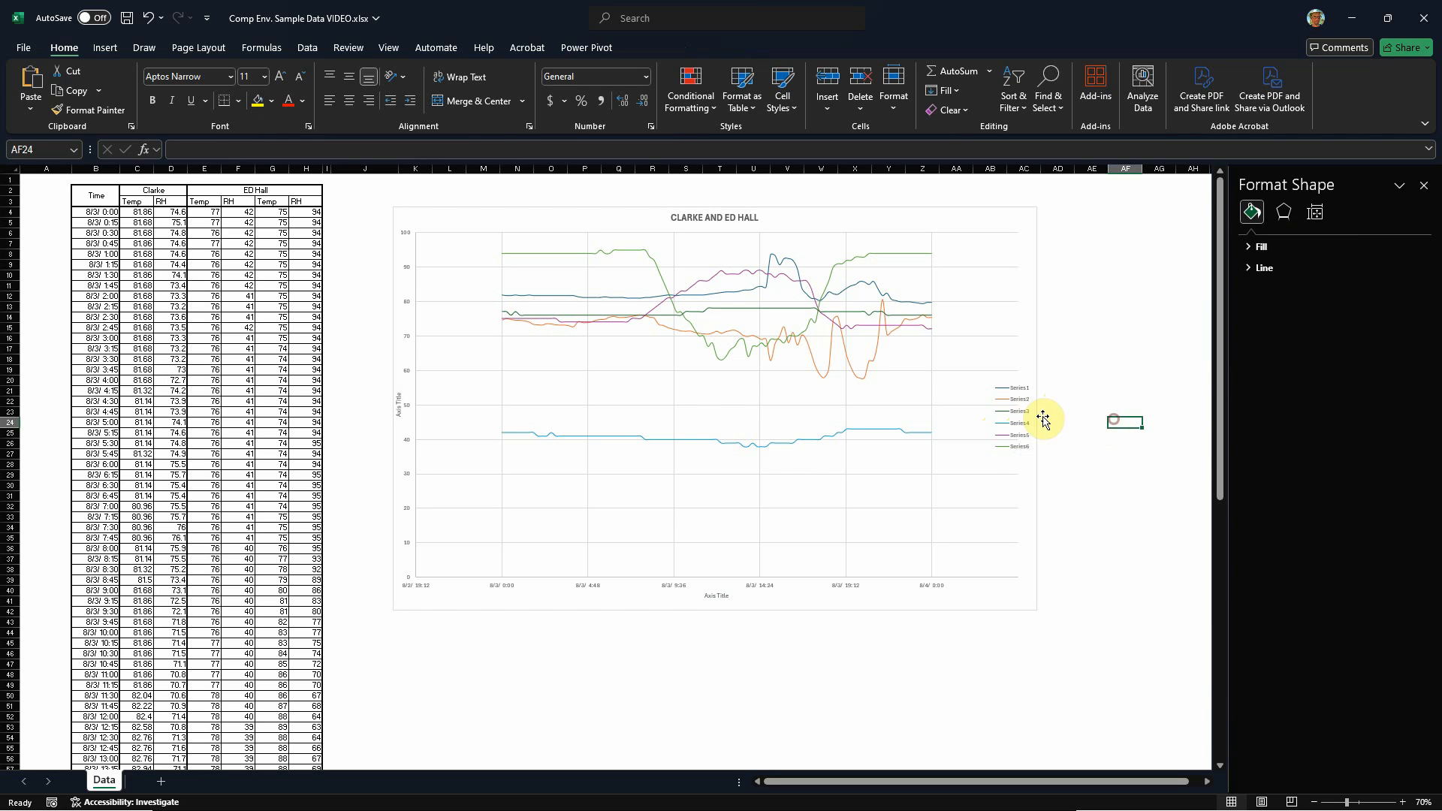
Step: Set the chart legend's position to Bottom
click(1017, 413)
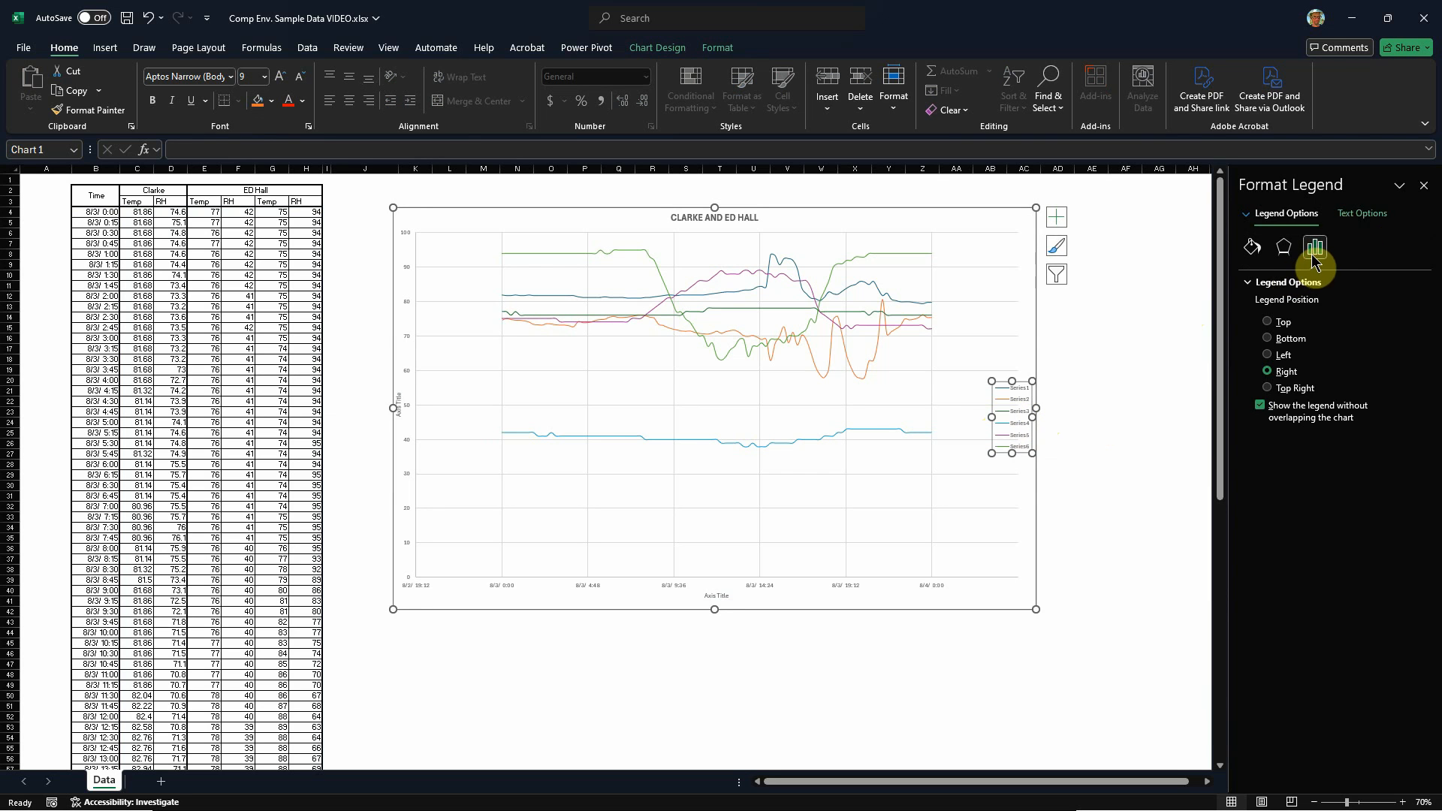
click(1358, 217)
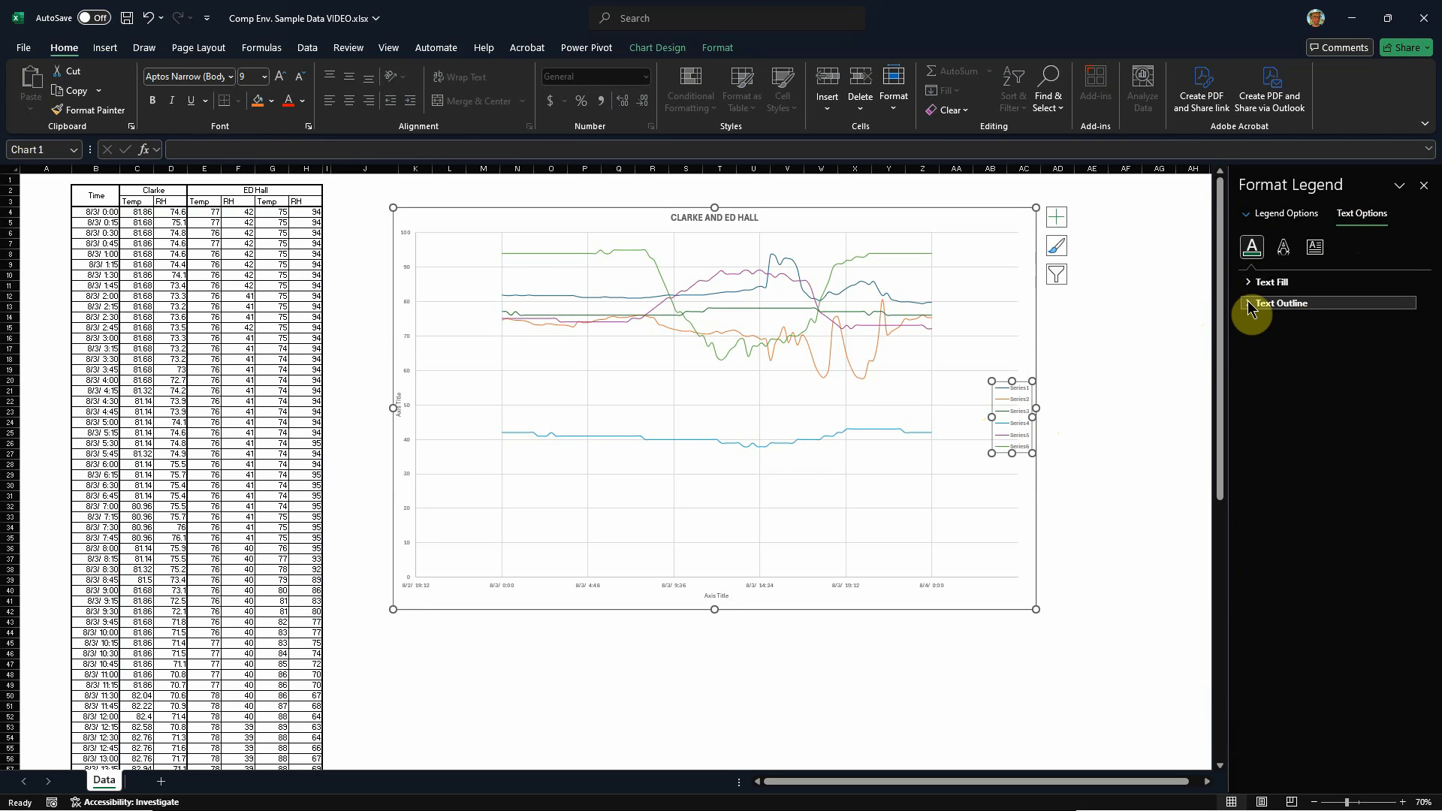
click(1251, 282)
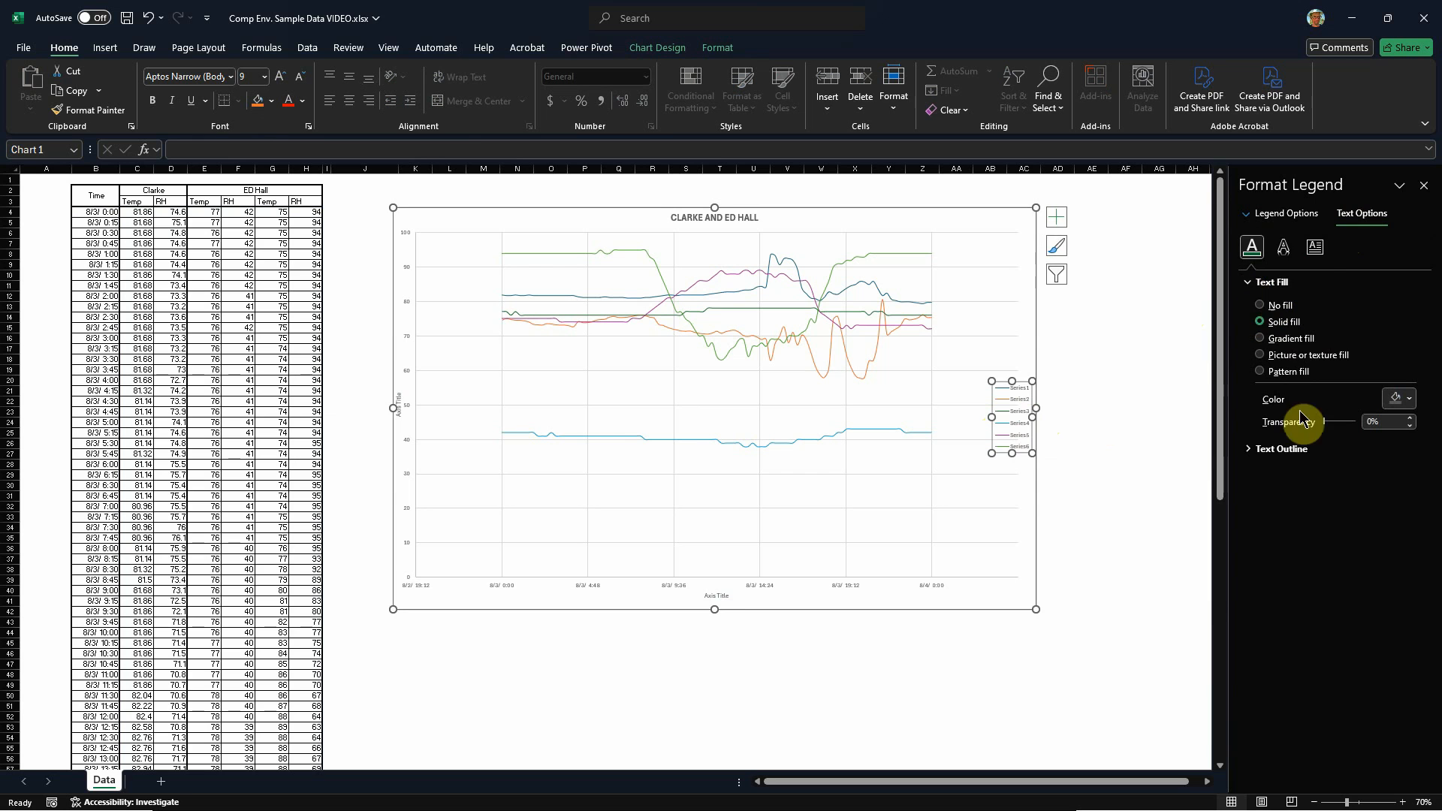
click(1311, 215)
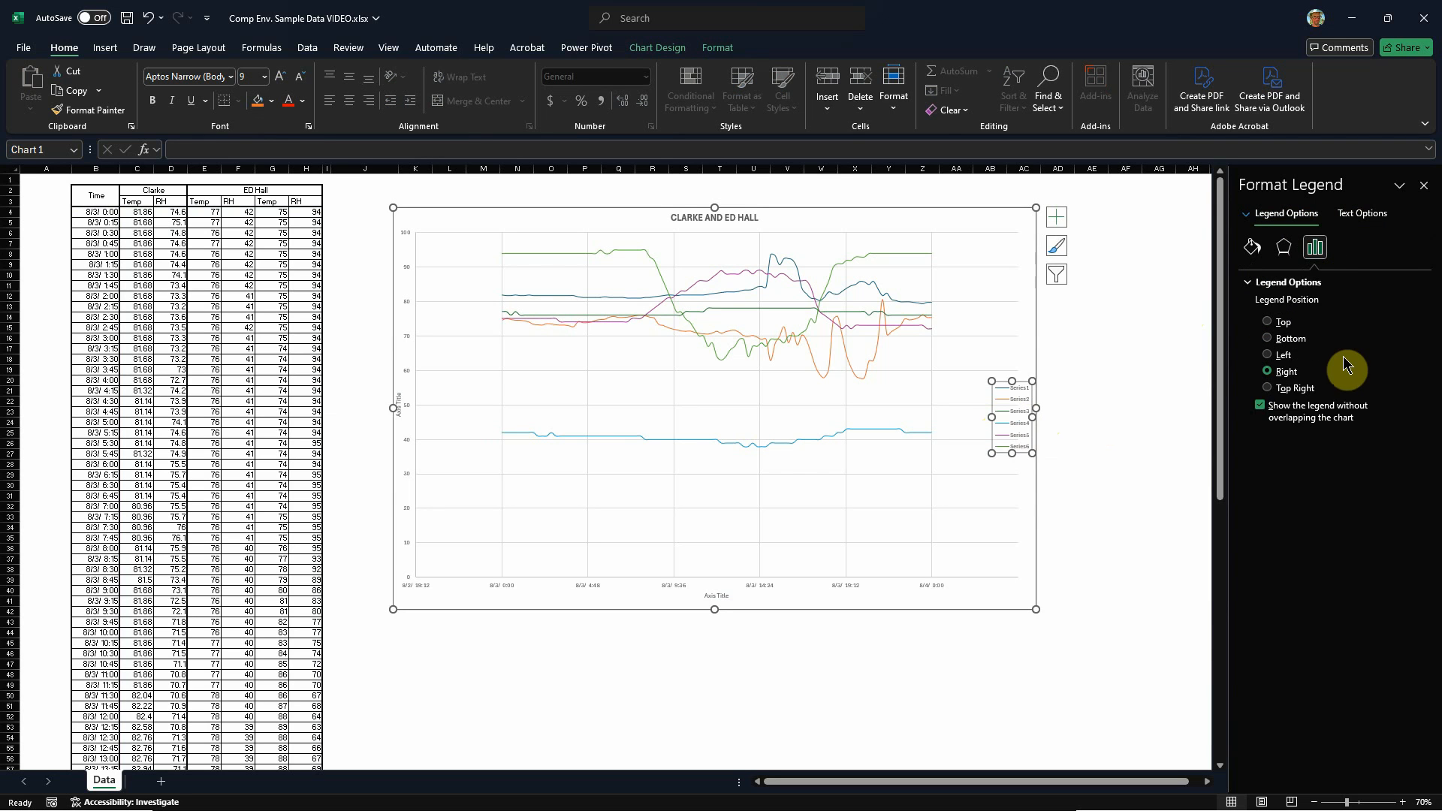
click(1268, 339)
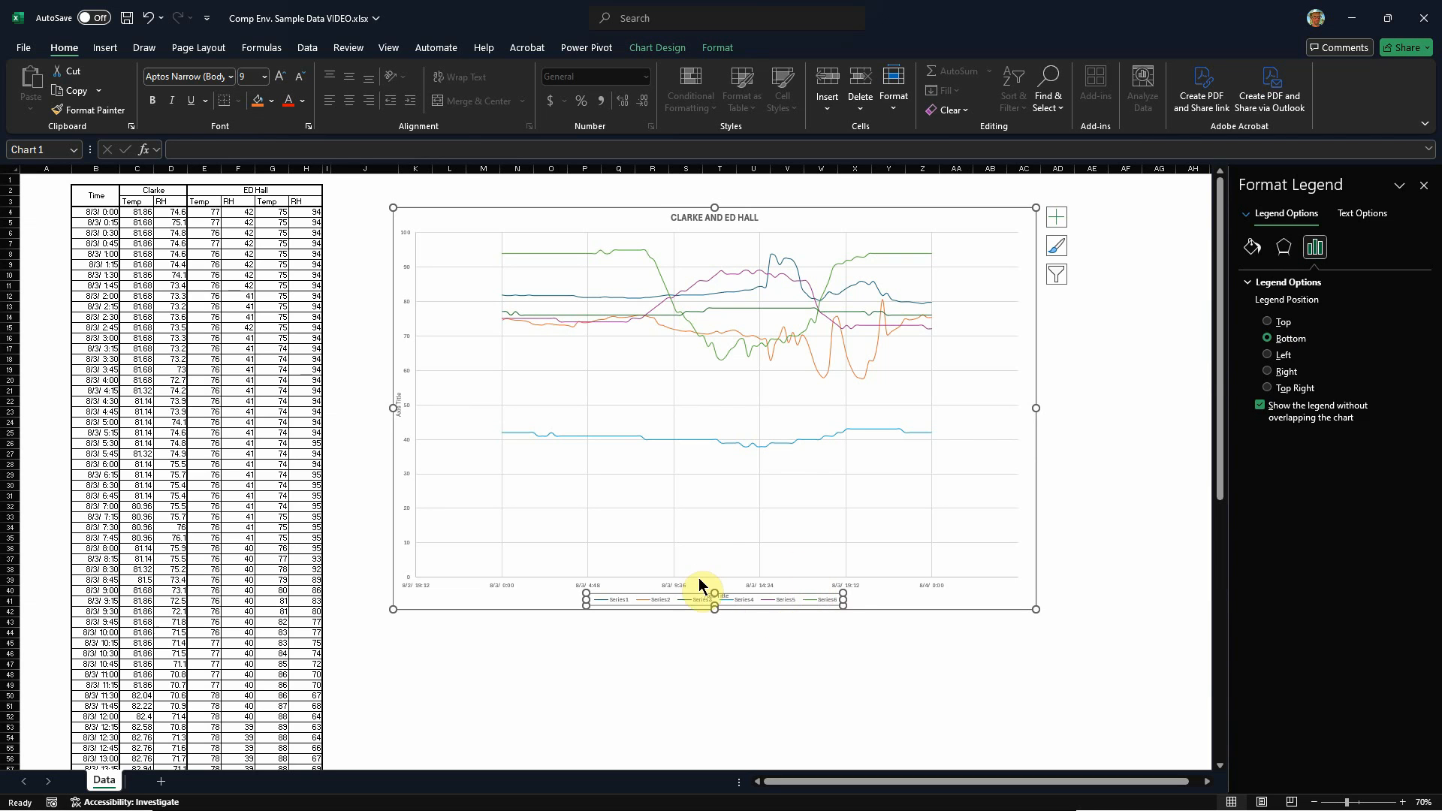
Step: Shorten the plot area by raising its lower edge and move the horizontal axis title to just above the legend
click(712, 541)
click(702, 600)
click(716, 560)
drag(717, 577, 717, 532)
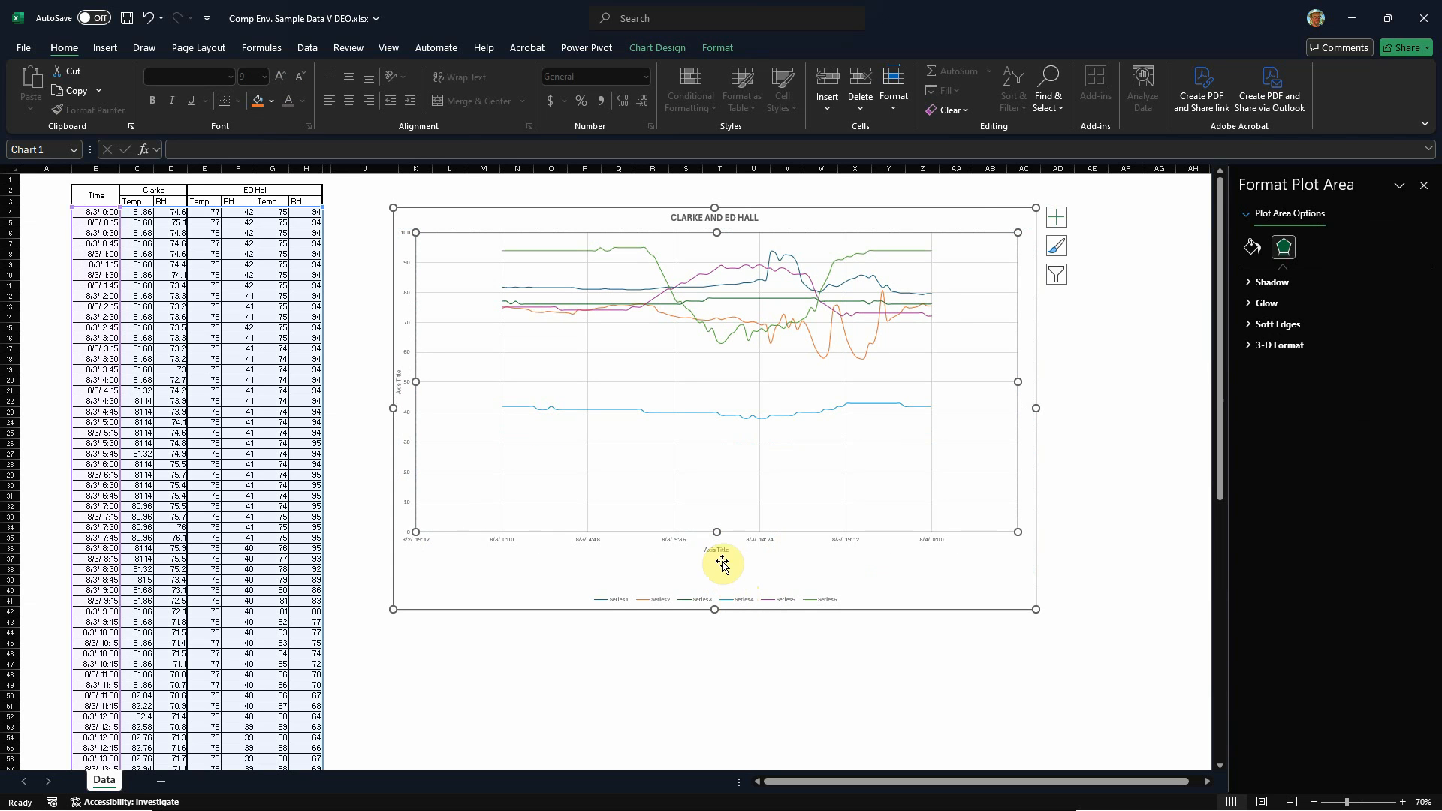
click(722, 565)
click(725, 547)
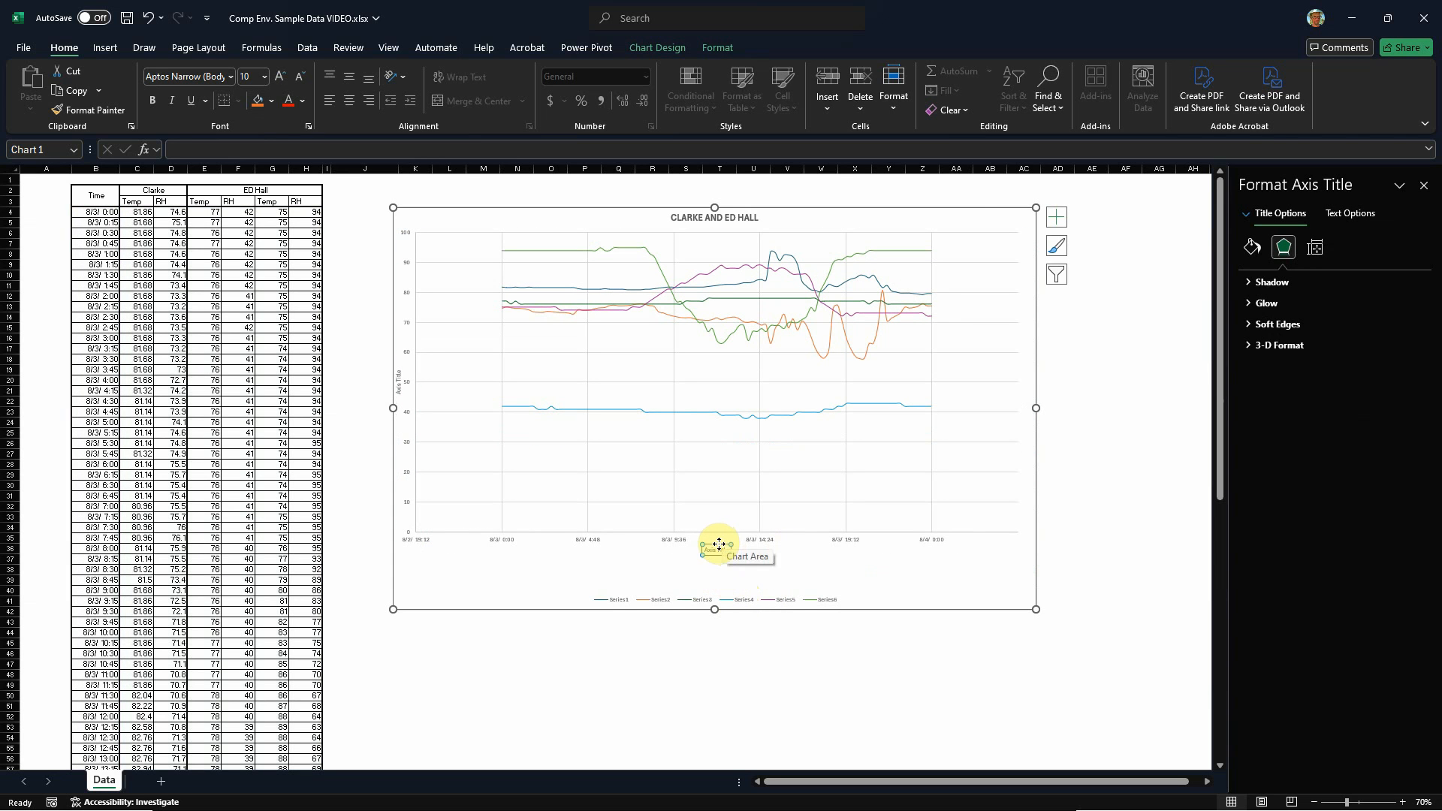
scroll(721, 574, up, 3)
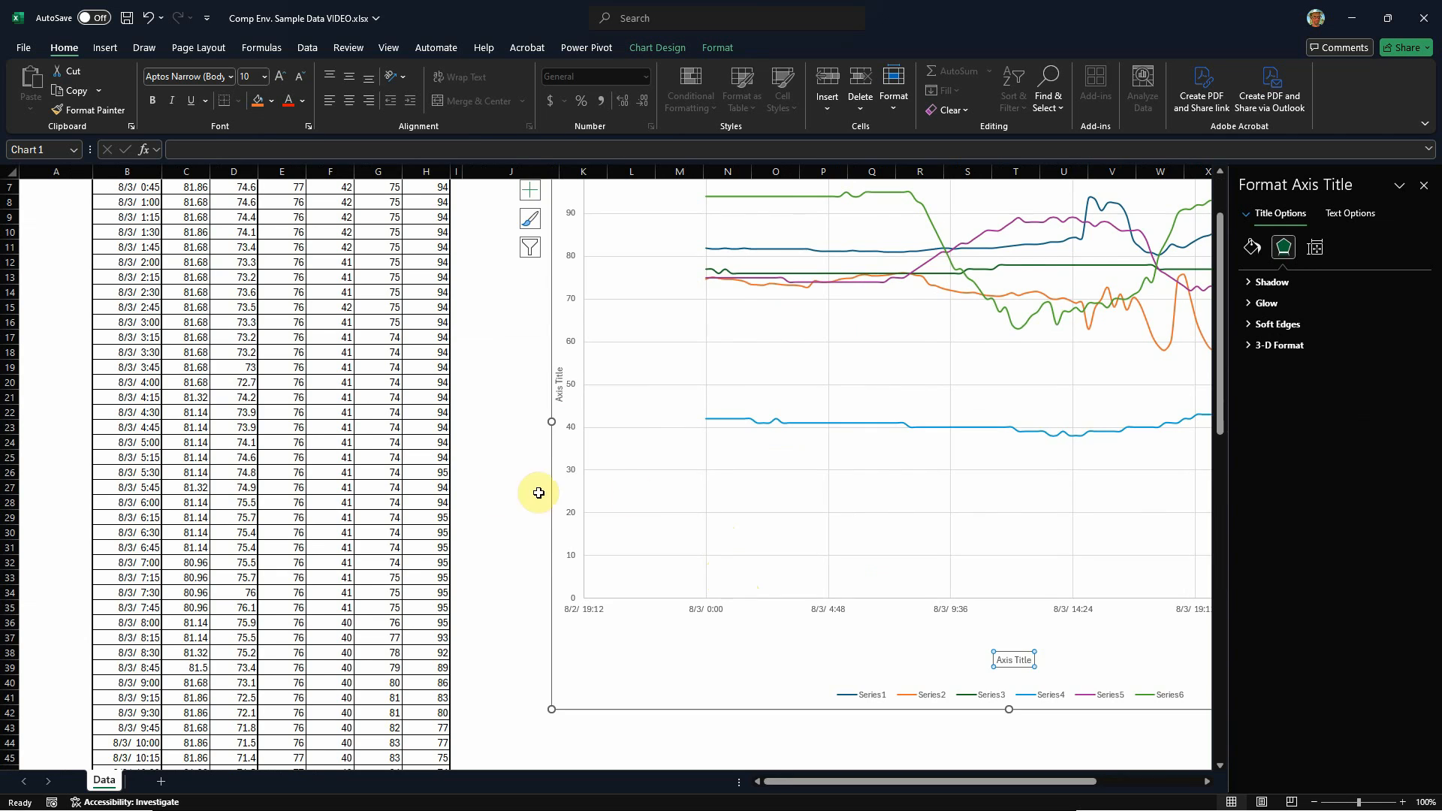
scroll(483, 499, down, 2)
scroll(409, 489, down, 1)
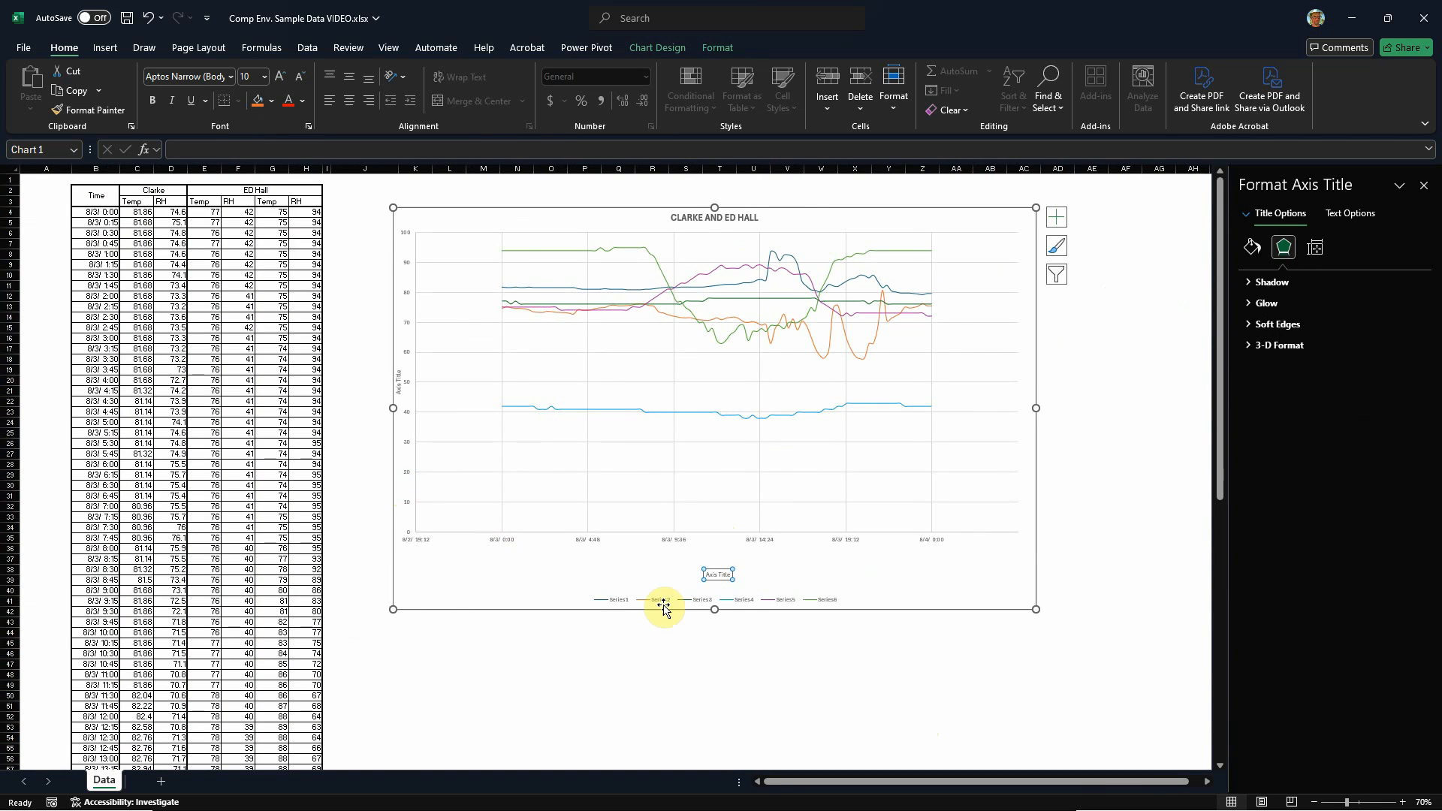
Step: Replace the horizontal axis title with "Date Time (month/day hh:mm)"
scroll(652, 631, up, 2)
drag(817, 782, 912, 785)
double_click(733, 658)
mouse_move(734, 664)
mouse_down()
mouse_move(706, 661)
mouse_move(744, 659)
mouse_up()
double_click(706, 661)
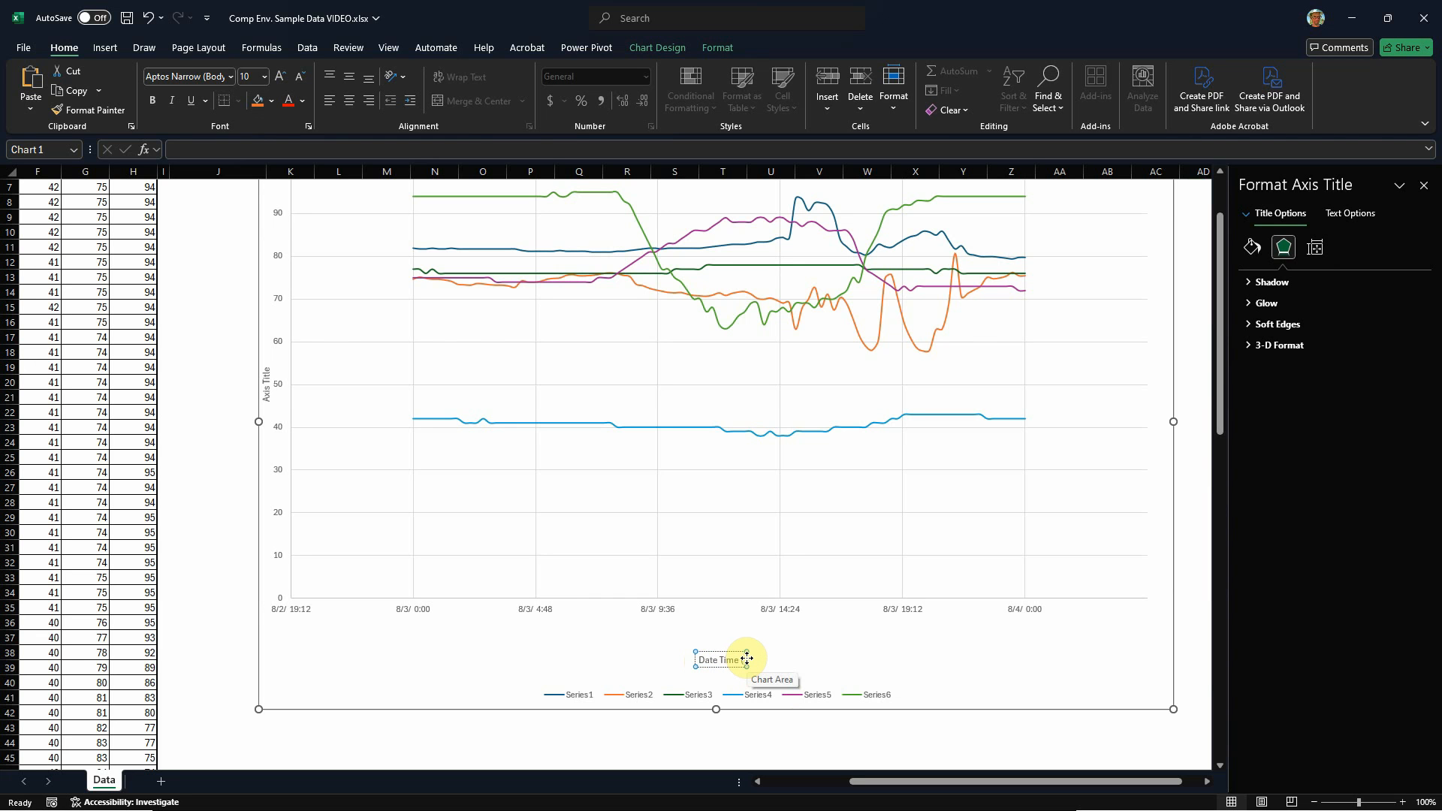
text(h)
key(BackSpace)
key(BackSpace)
text(da)
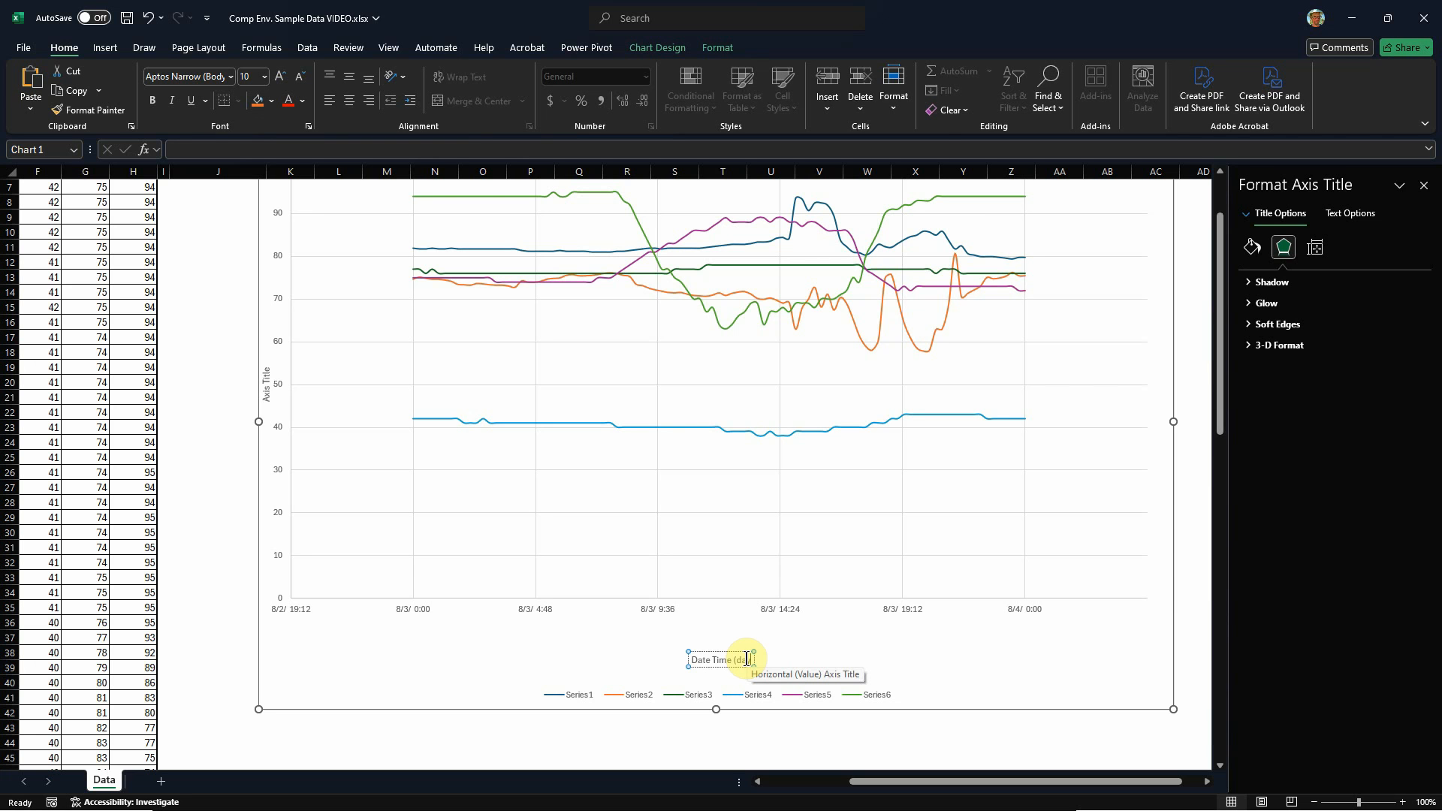
text(month/day  hh:mm)
click(876, 652)
Step: Replace the vertical axis title with "Temp and RH"
click(299, 612)
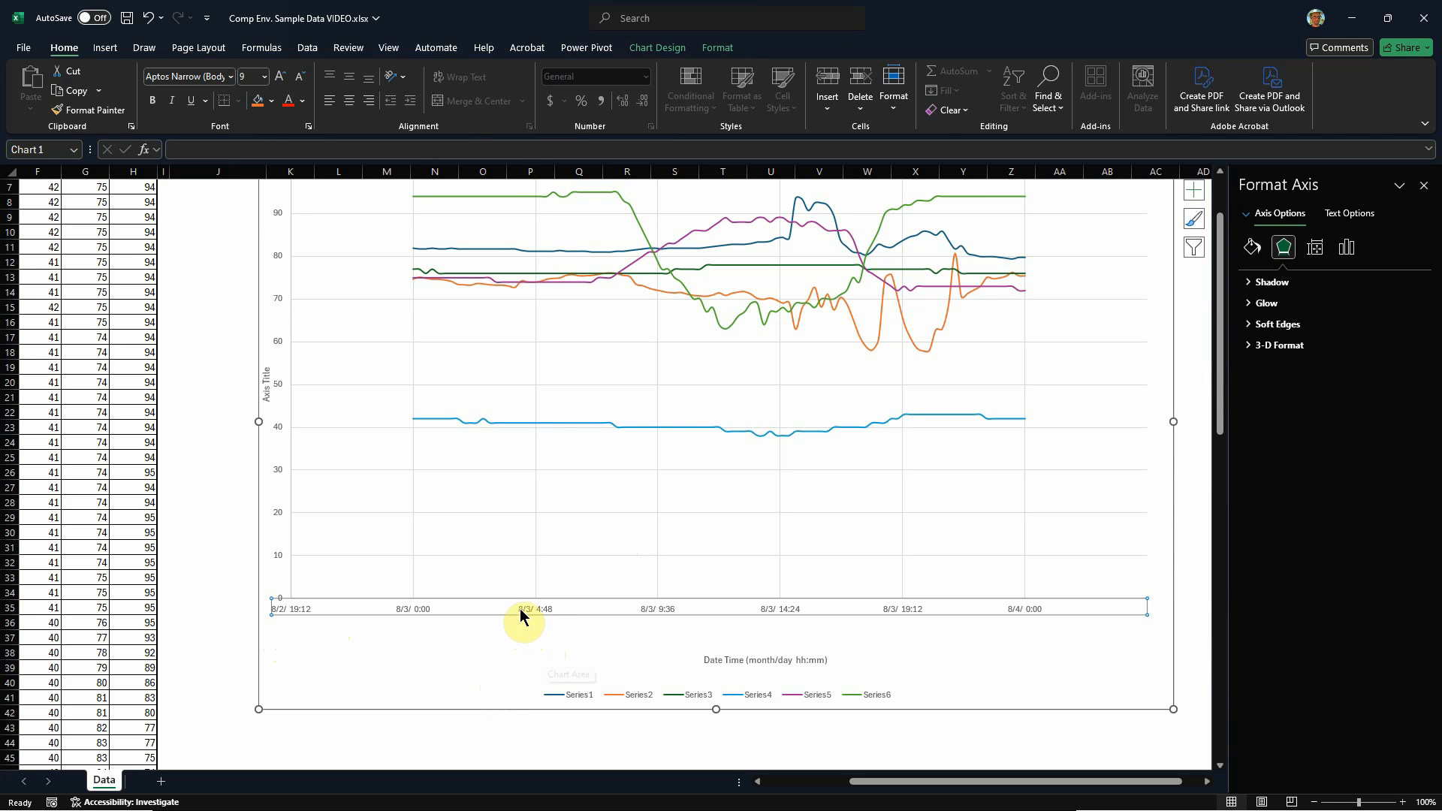
ctrl+scroll(519, 615, down, 2)
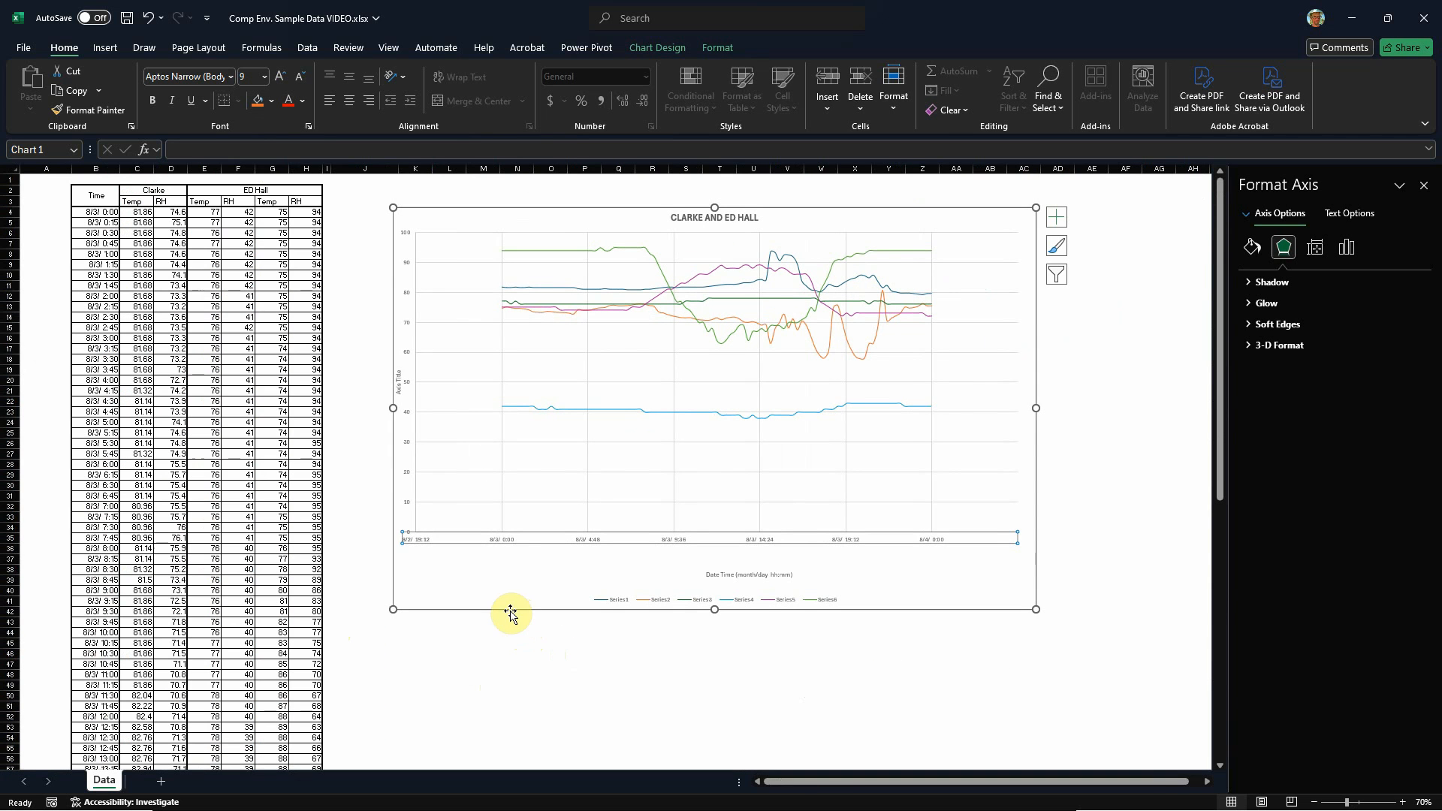
click(399, 385)
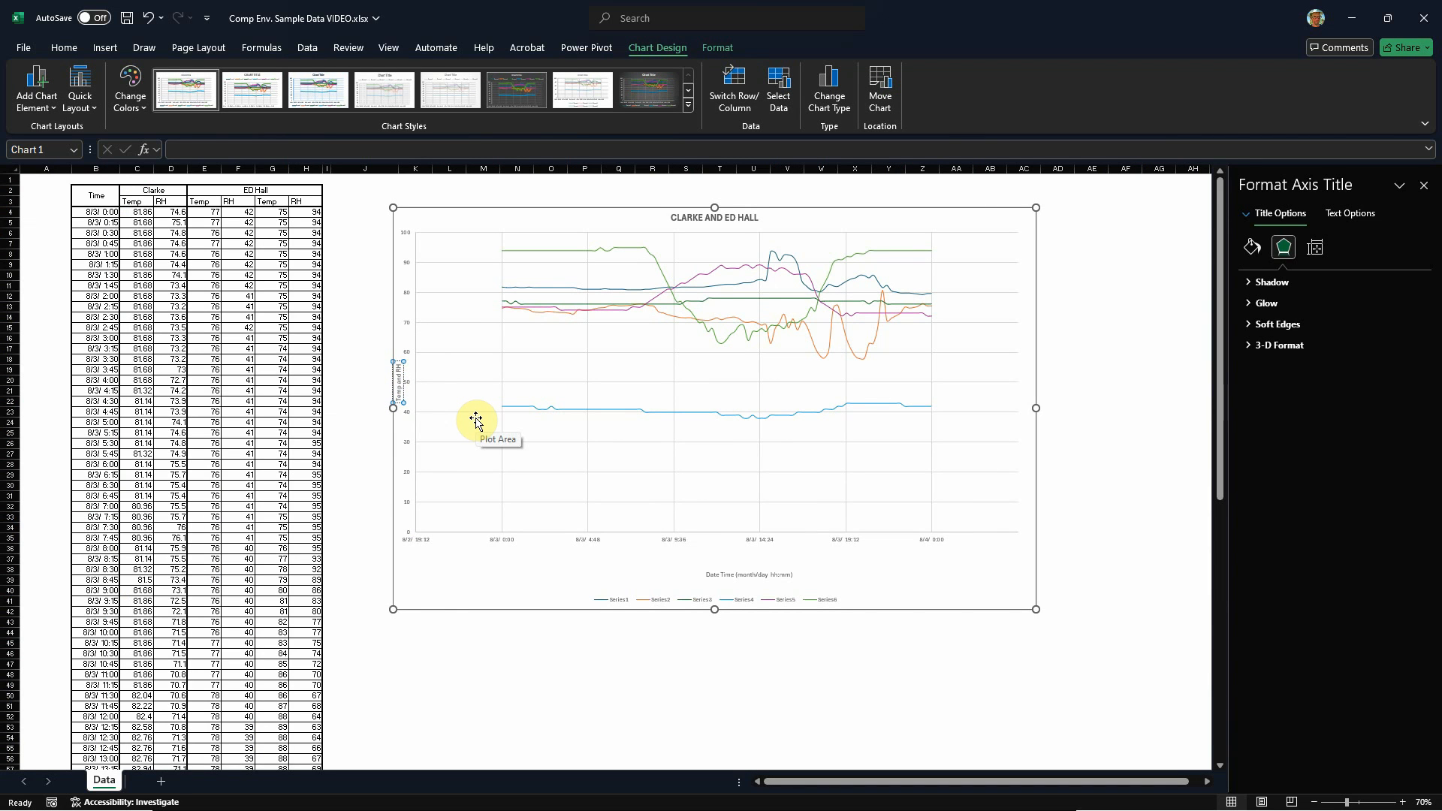
Step: Narrow the plot area from its left edge and shift the vertical axis title inward from the chart border
click(557, 562)
click(508, 409)
mouse_move(419, 383)
mouse_down()
mouse_move(457, 376)
mouse_move(413, 388)
mouse_up()
click(431, 386)
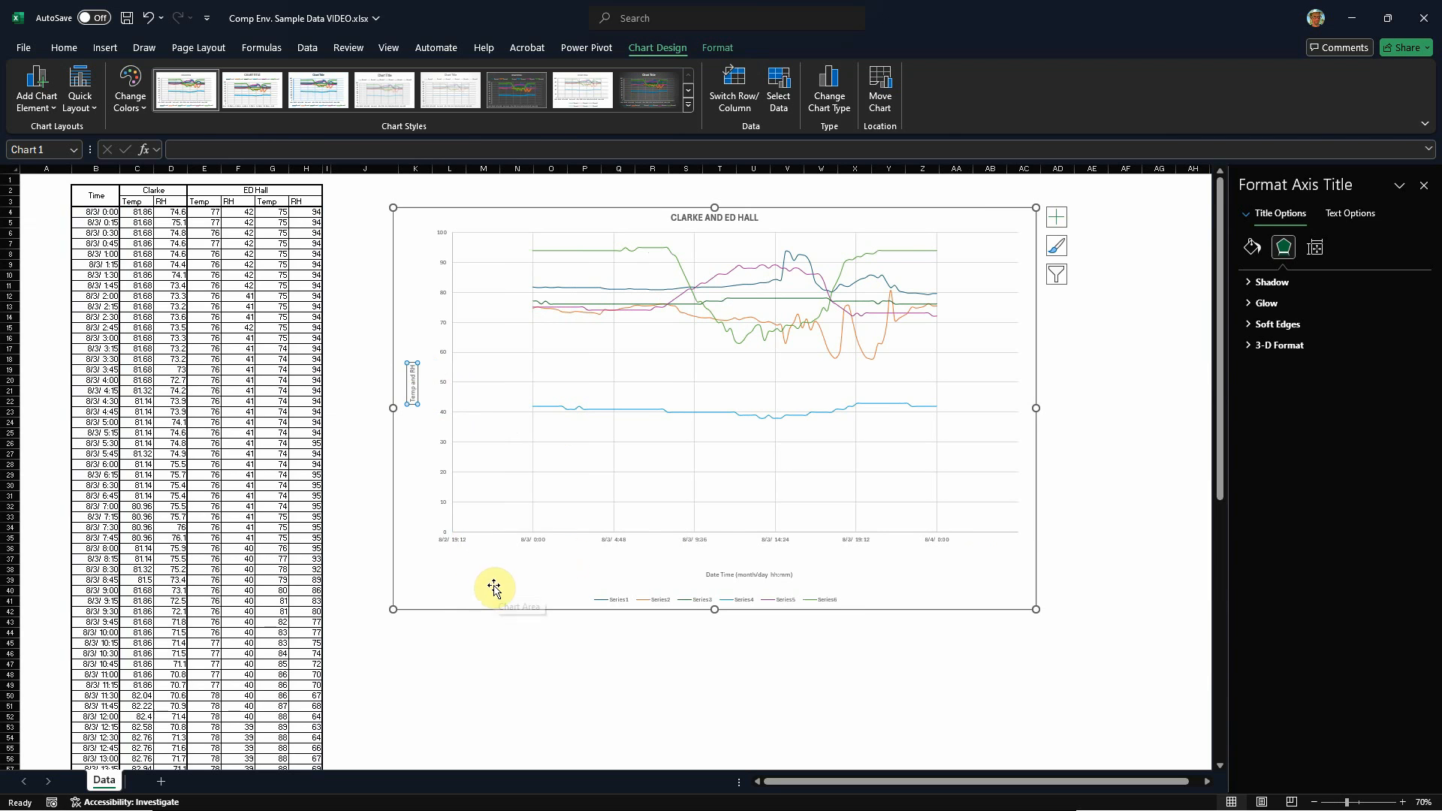
click(864, 421)
click(984, 623)
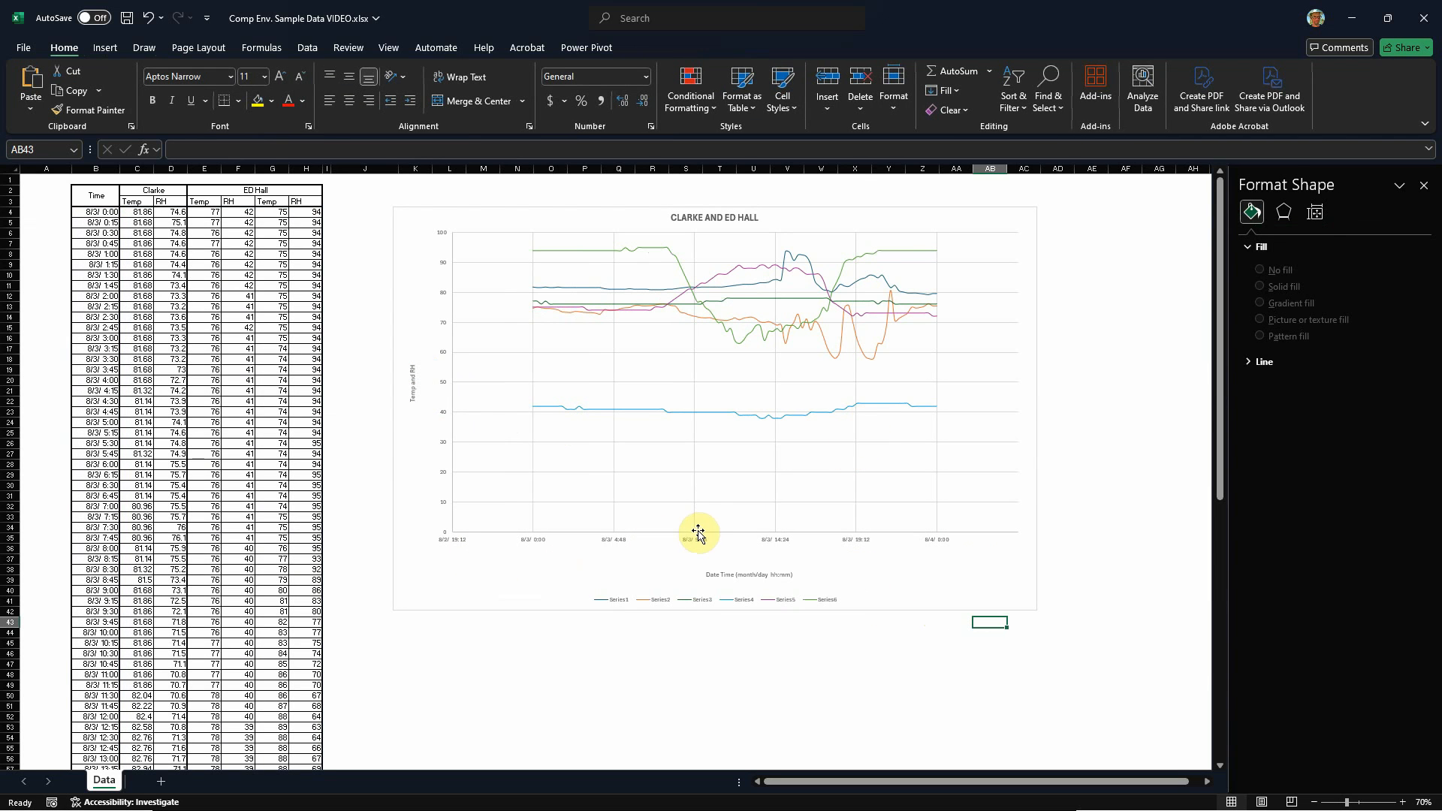
Step: Shrink the chart from both lower corners so it spans about columns N to Z and rows 4 to 28
click(634, 469)
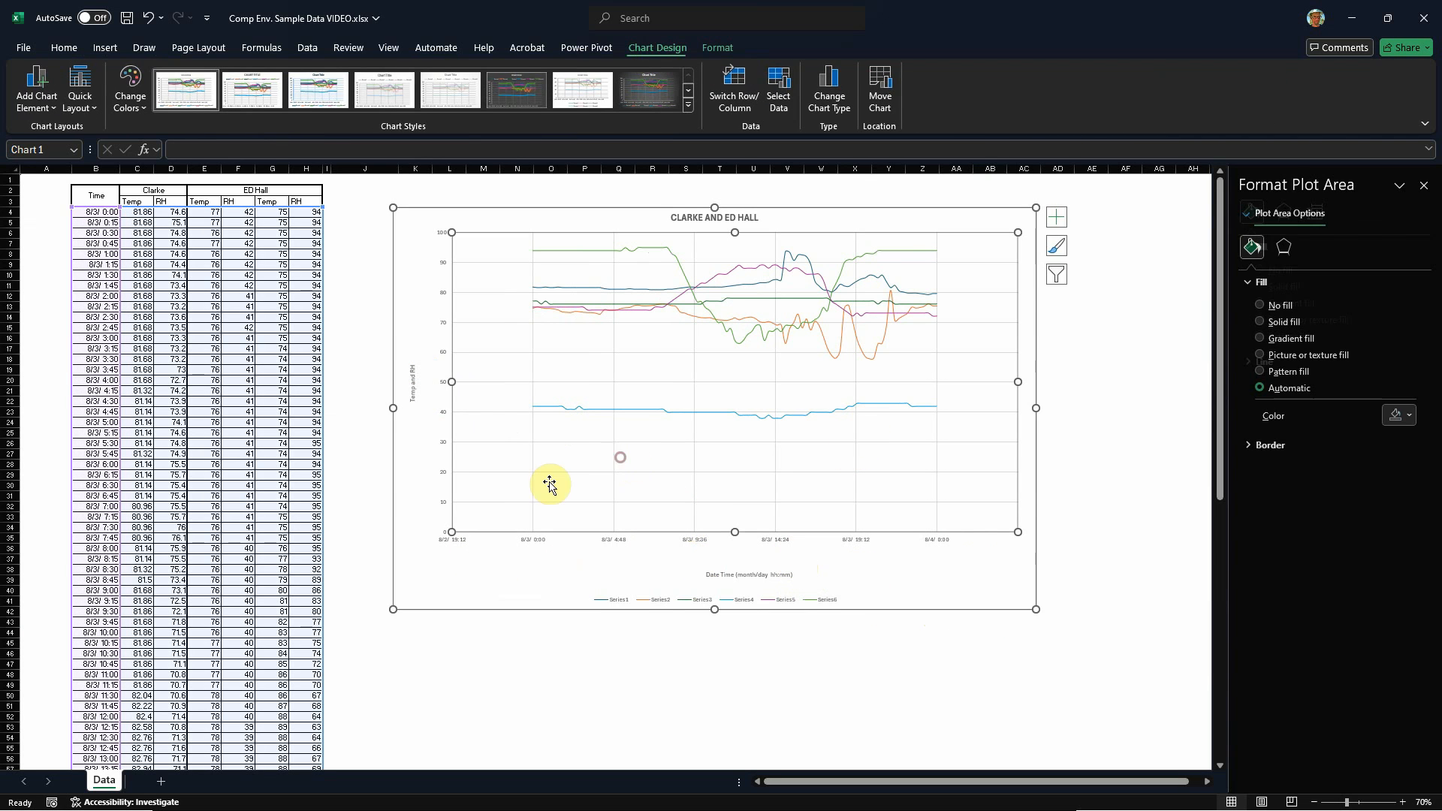
drag(391, 609, 517, 513)
click(580, 512)
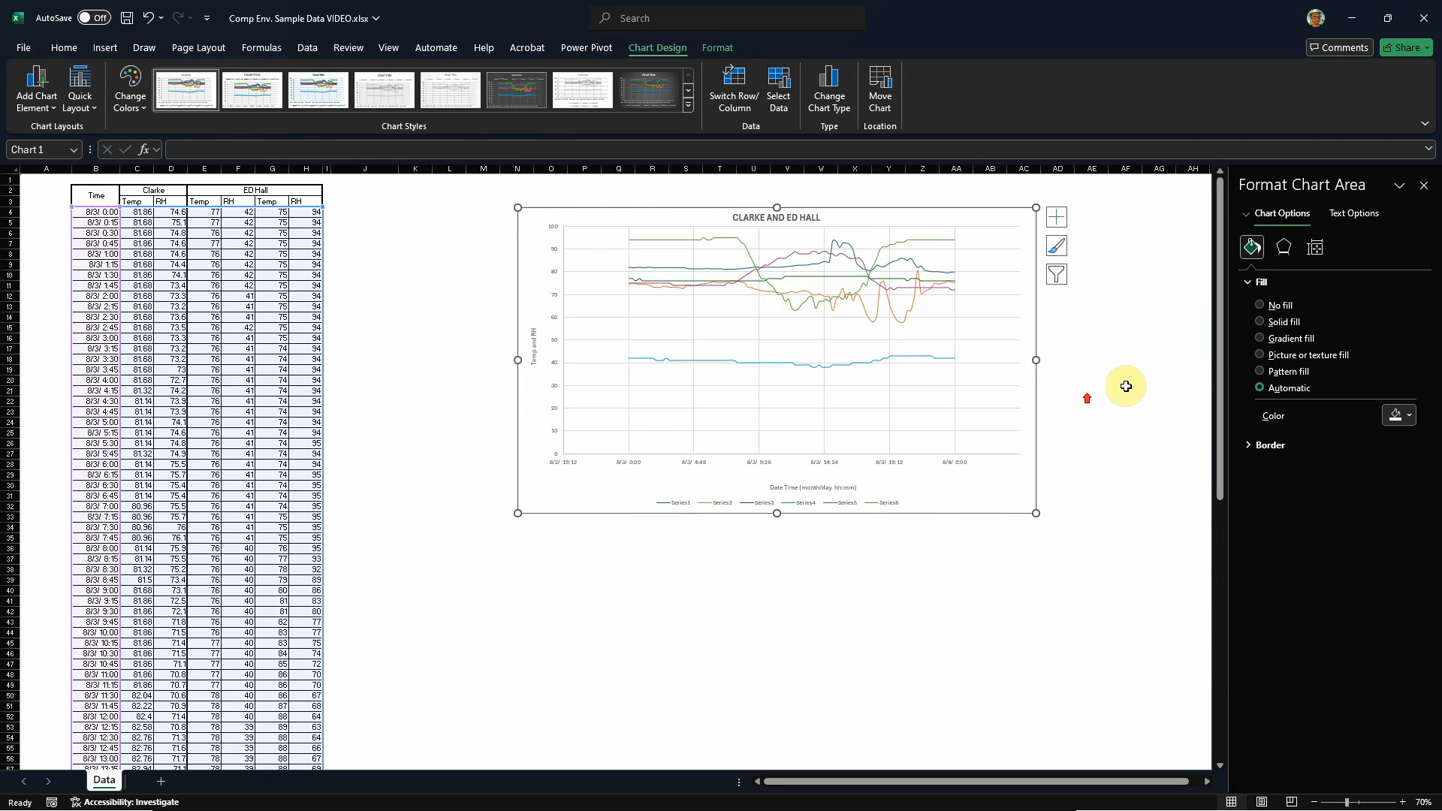
click(839, 383)
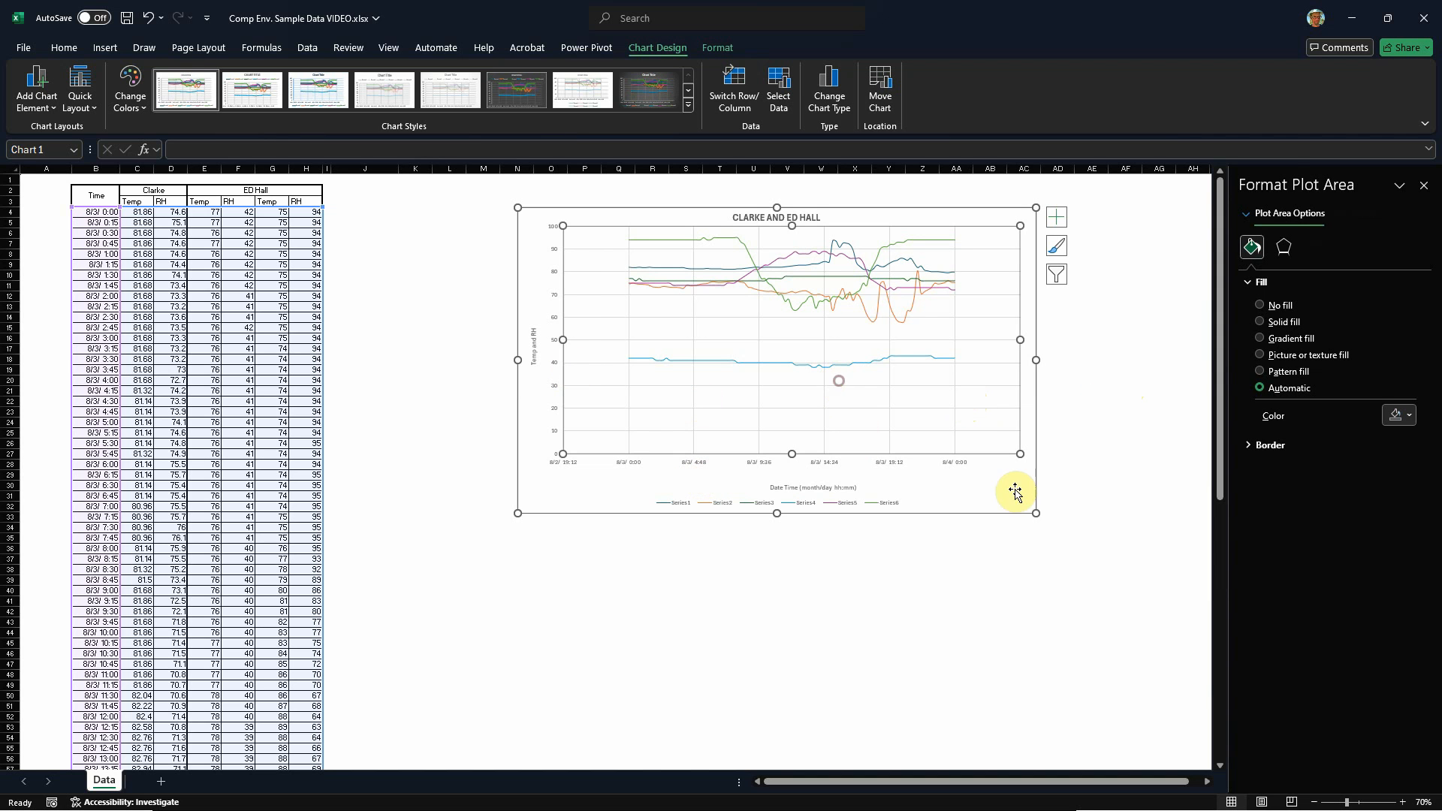
drag(1036, 514, 928, 462)
click(1024, 453)
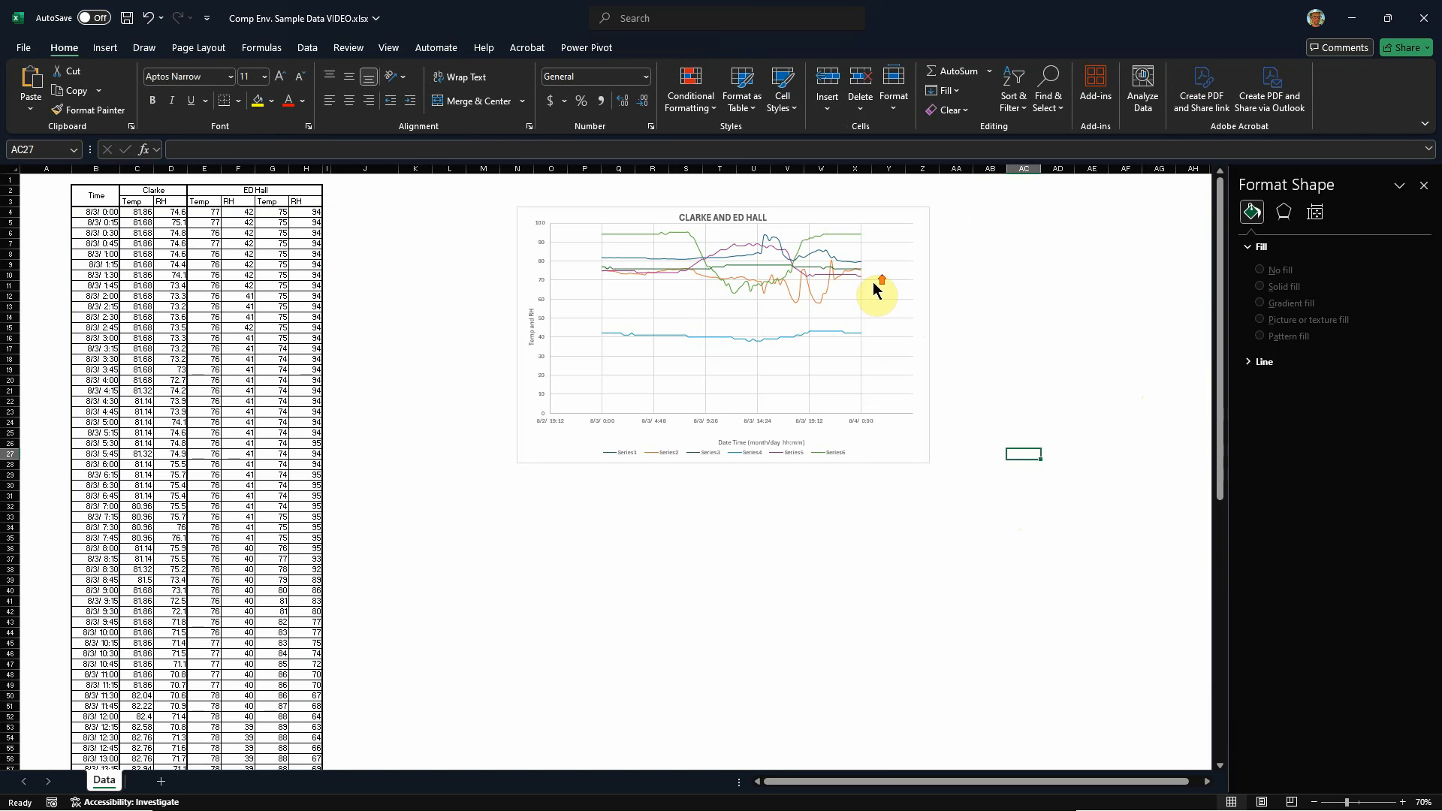
Step: Move the plot area's left edge slightly inward to widen the gap between the axis values and the vertical axis title
scroll(877, 275, up, 1)
scroll(973, 232, up, 2)
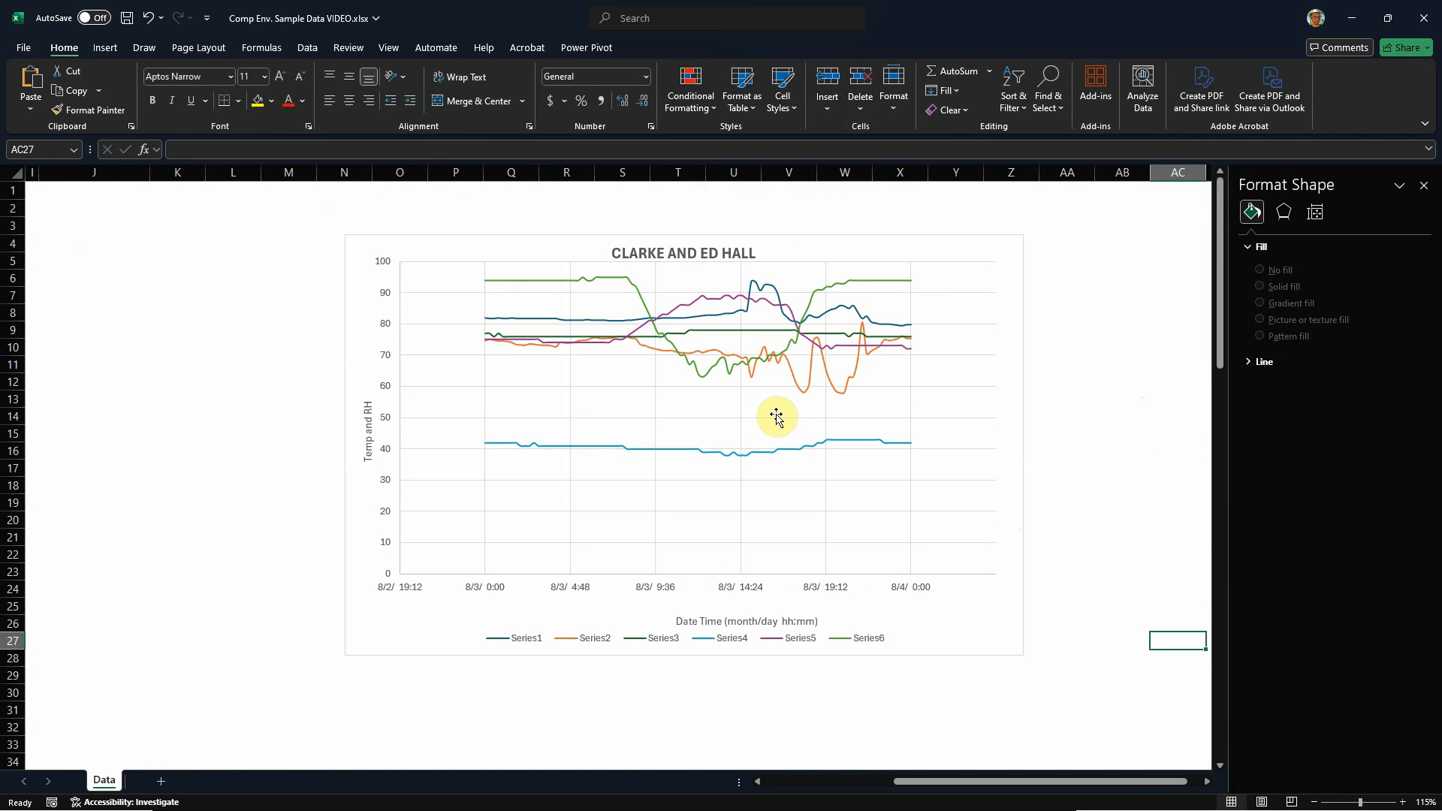
click(448, 260)
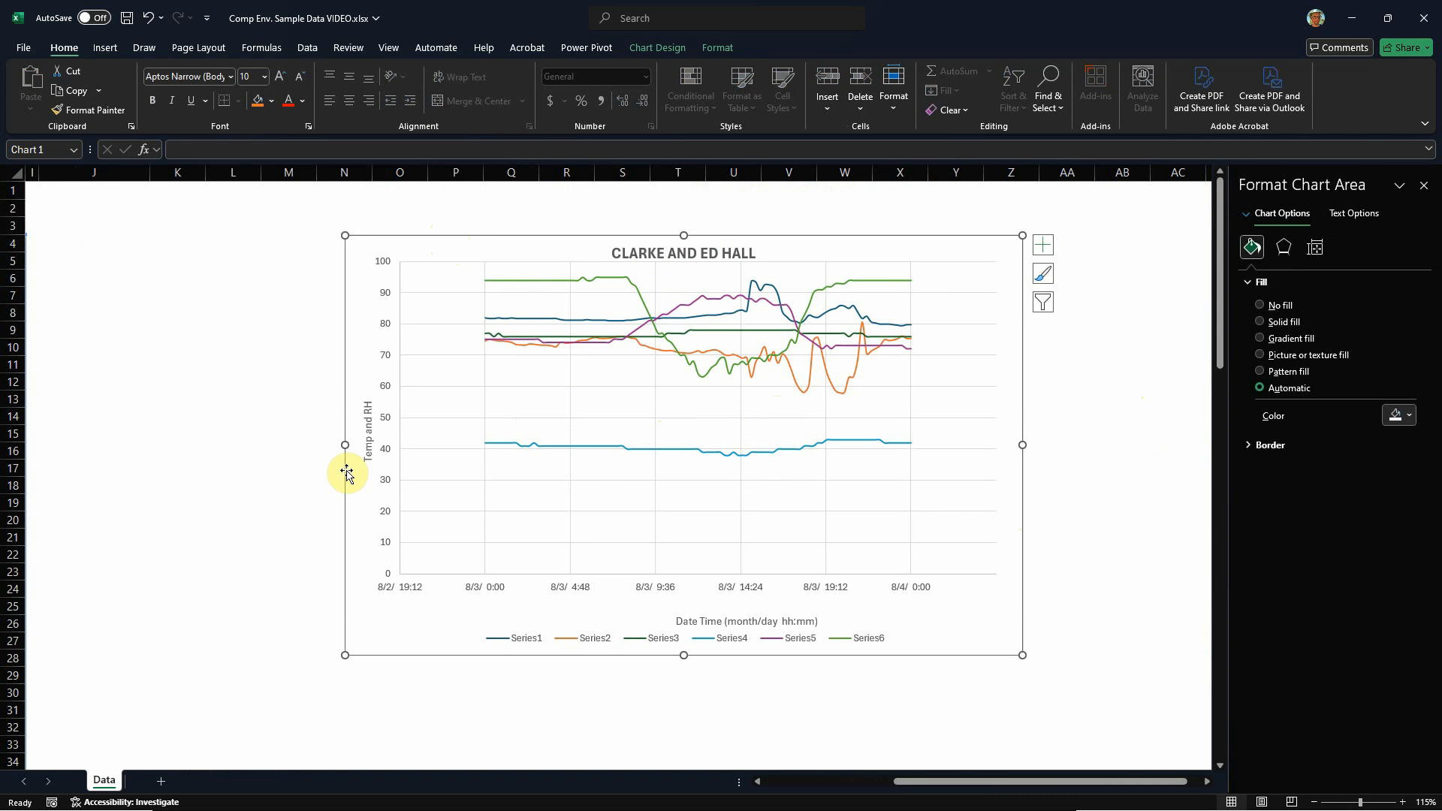
click(396, 419)
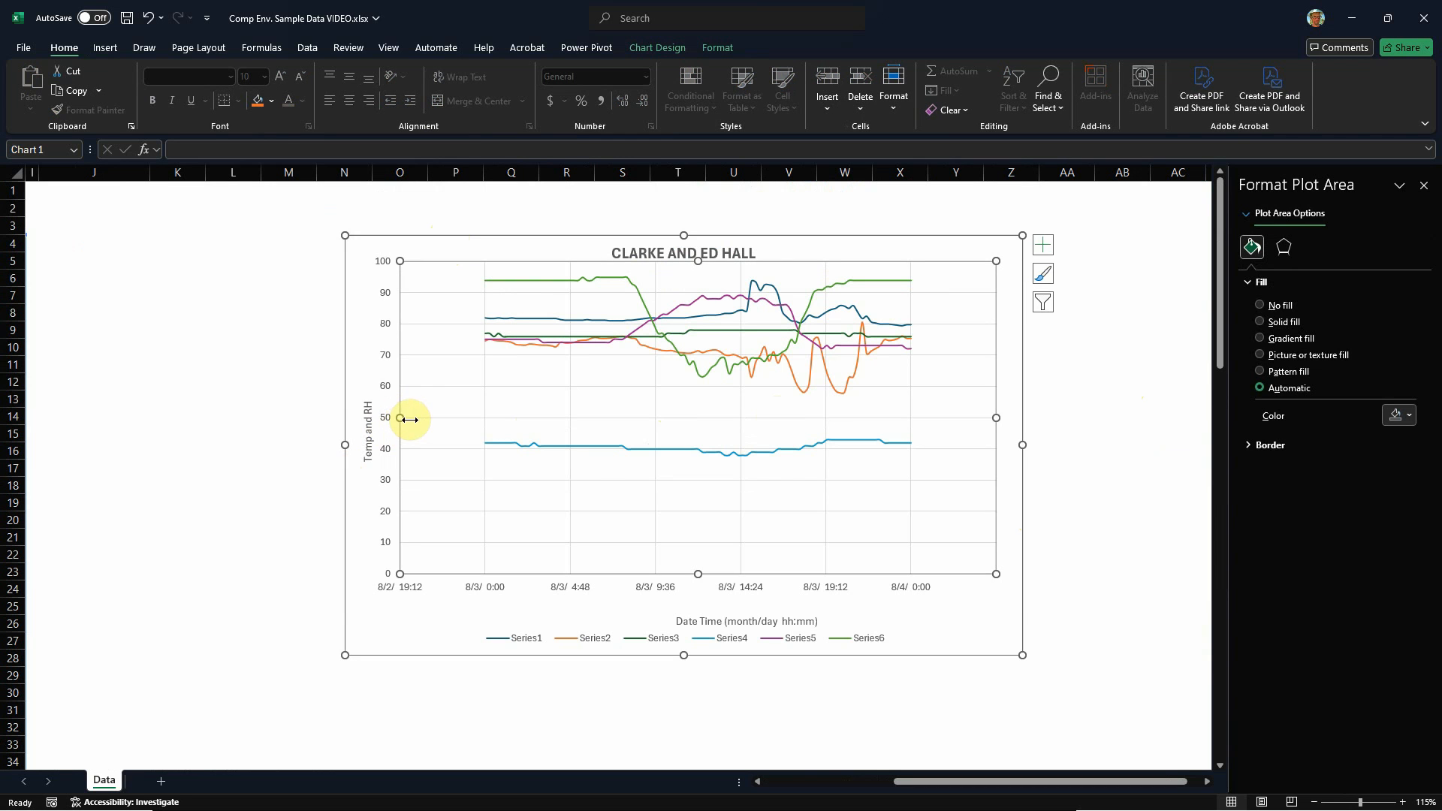
click(288, 387)
click(473, 386)
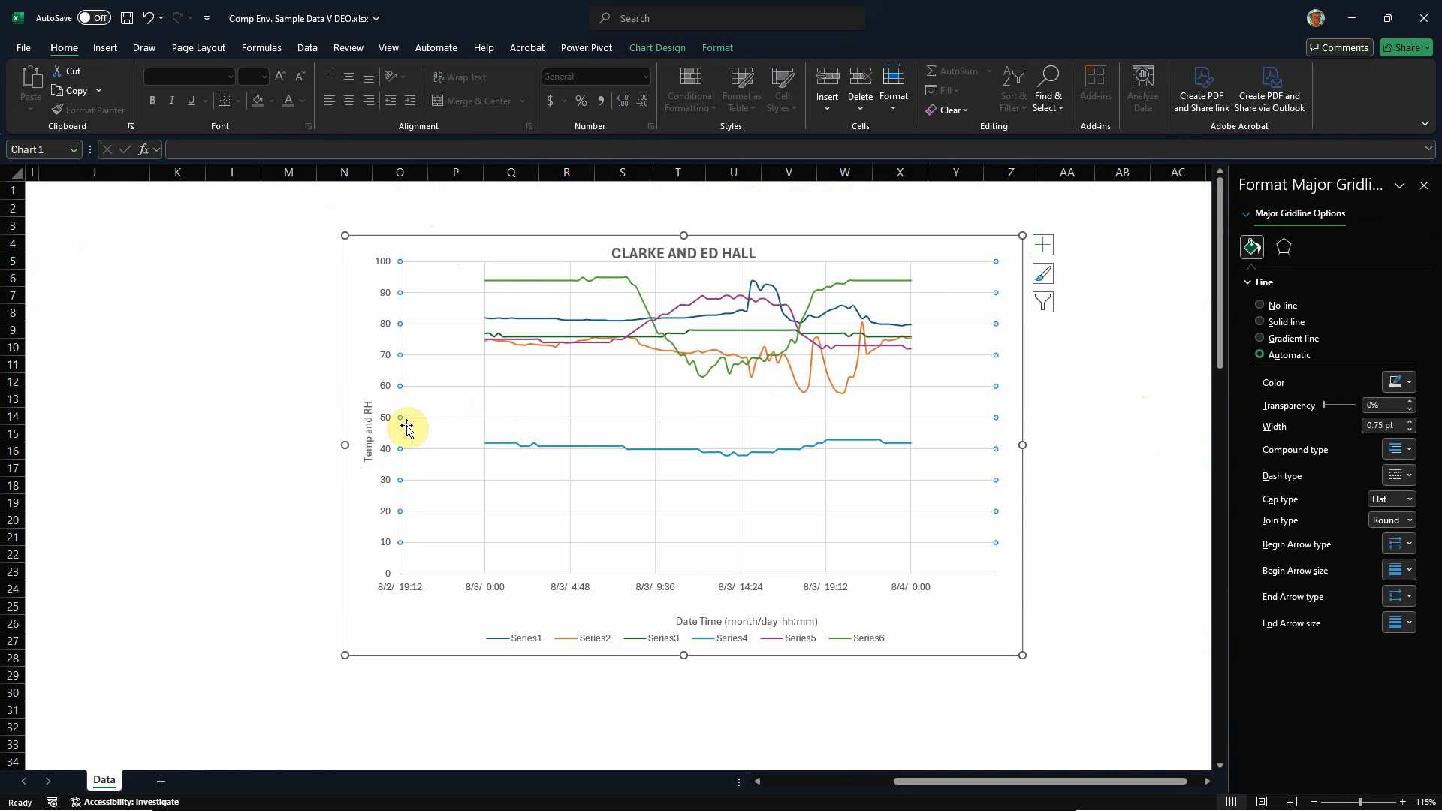
click(431, 399)
drag(398, 416, 415, 417)
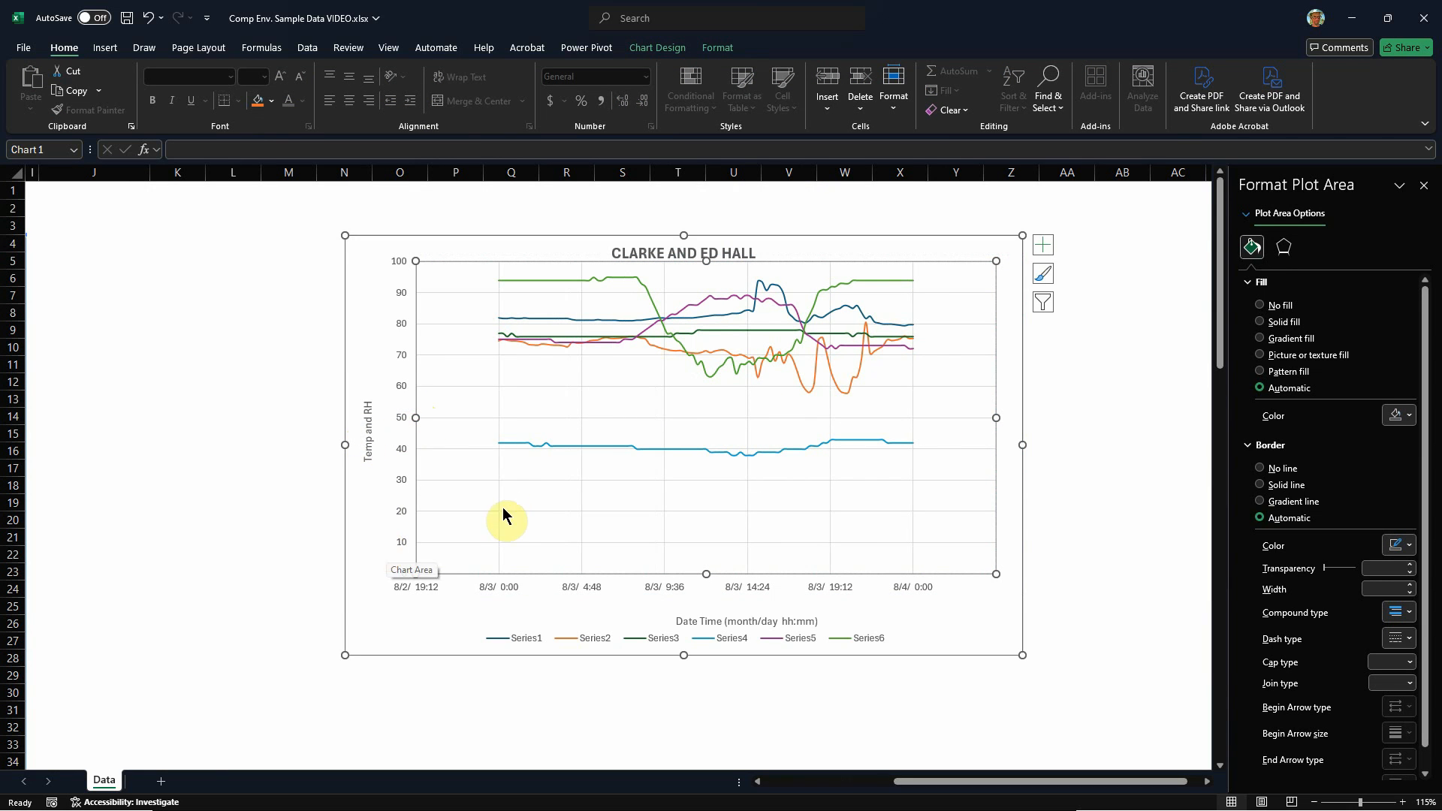
Step: Lower the plot area's upper edge slightly to leave more space below the chart title
click(1122, 448)
click(781, 287)
click(792, 263)
click(790, 267)
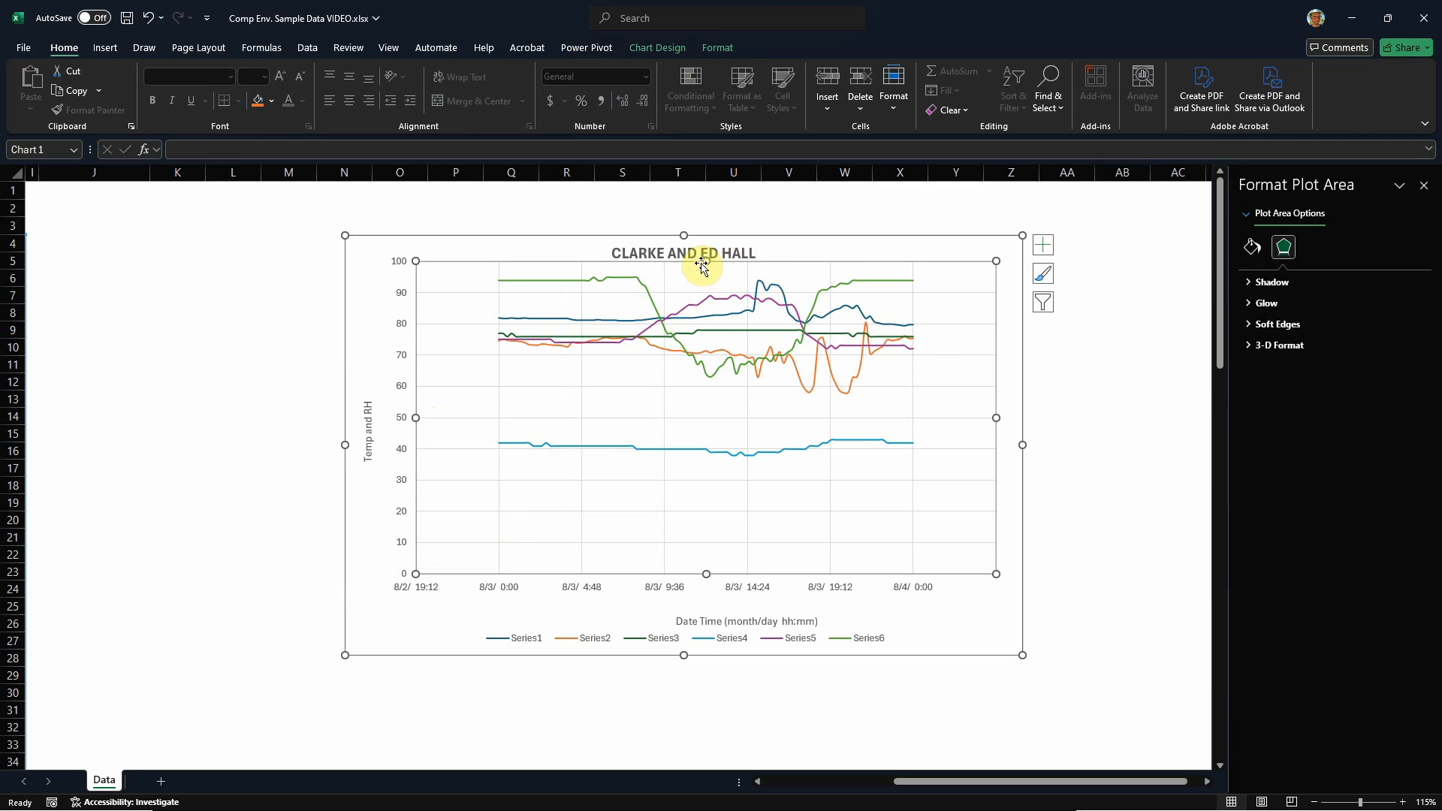
drag(701, 275, 701, 290)
click(1067, 451)
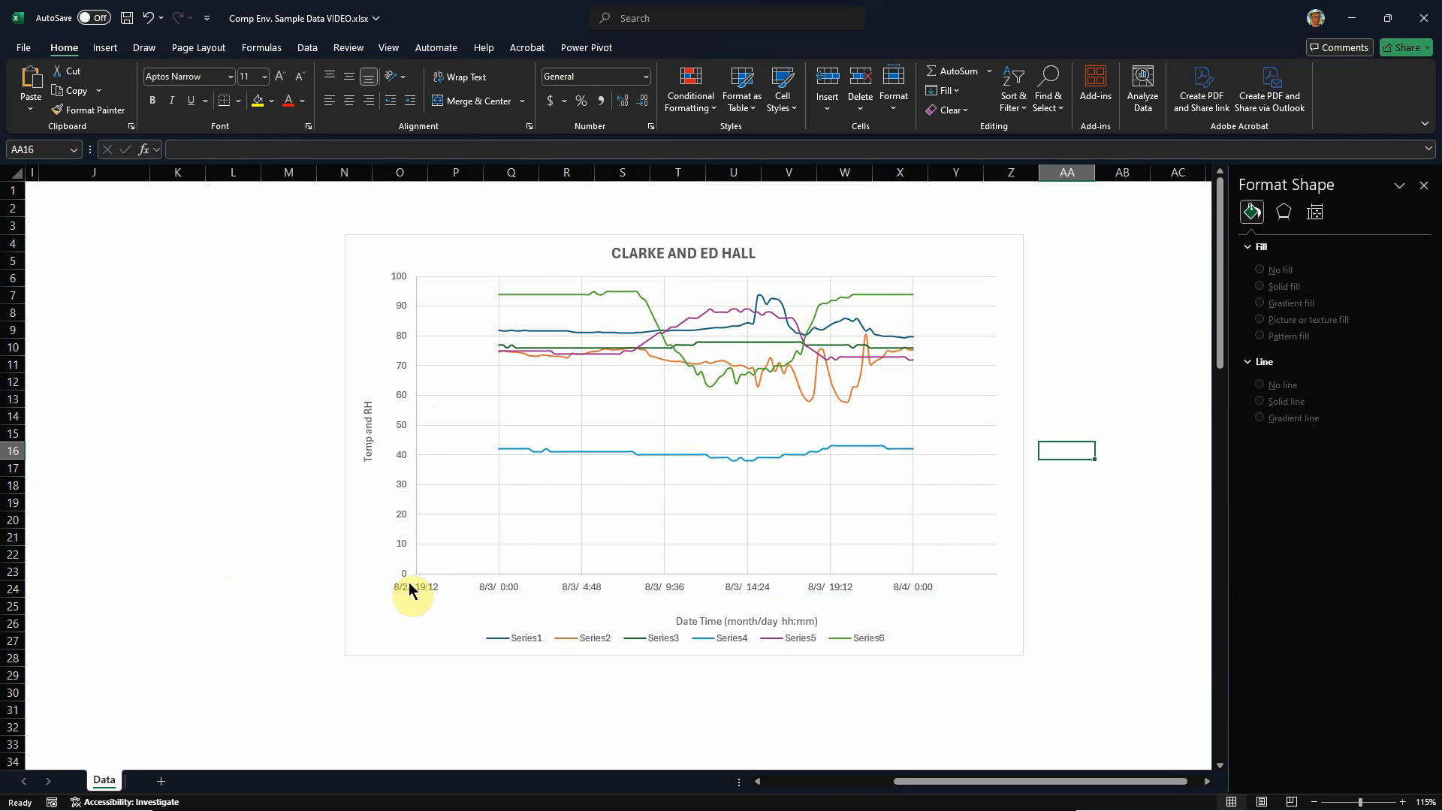
Step: Examine the resized chart, the Time column's date-time entries and the first temperature value in cell C4
scroll(737, 555, down, 5)
scroll(737, 556, down, 5)
scroll(770, 556, up, 10)
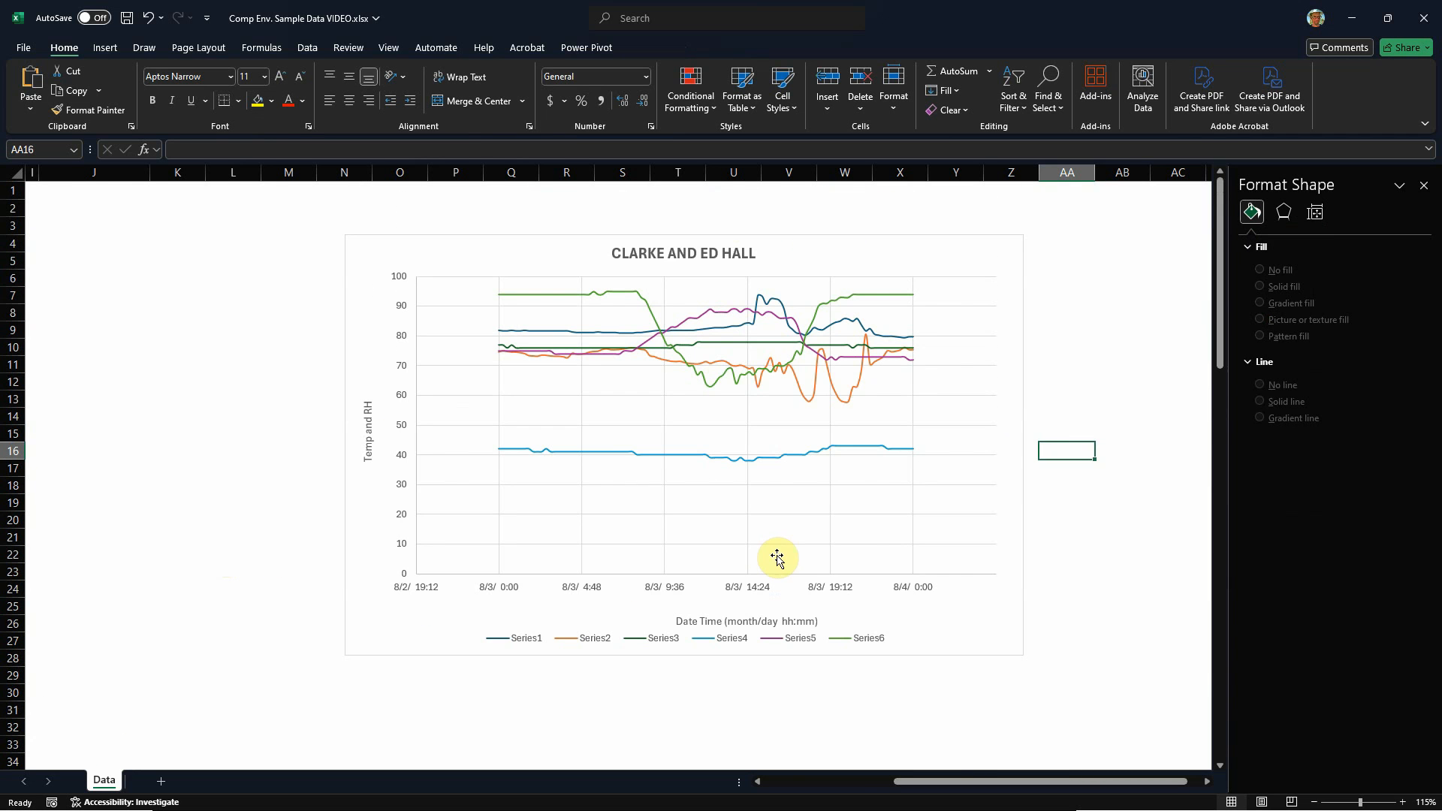
scroll(912, 558, down, 1)
scroll(912, 559, down, 2)
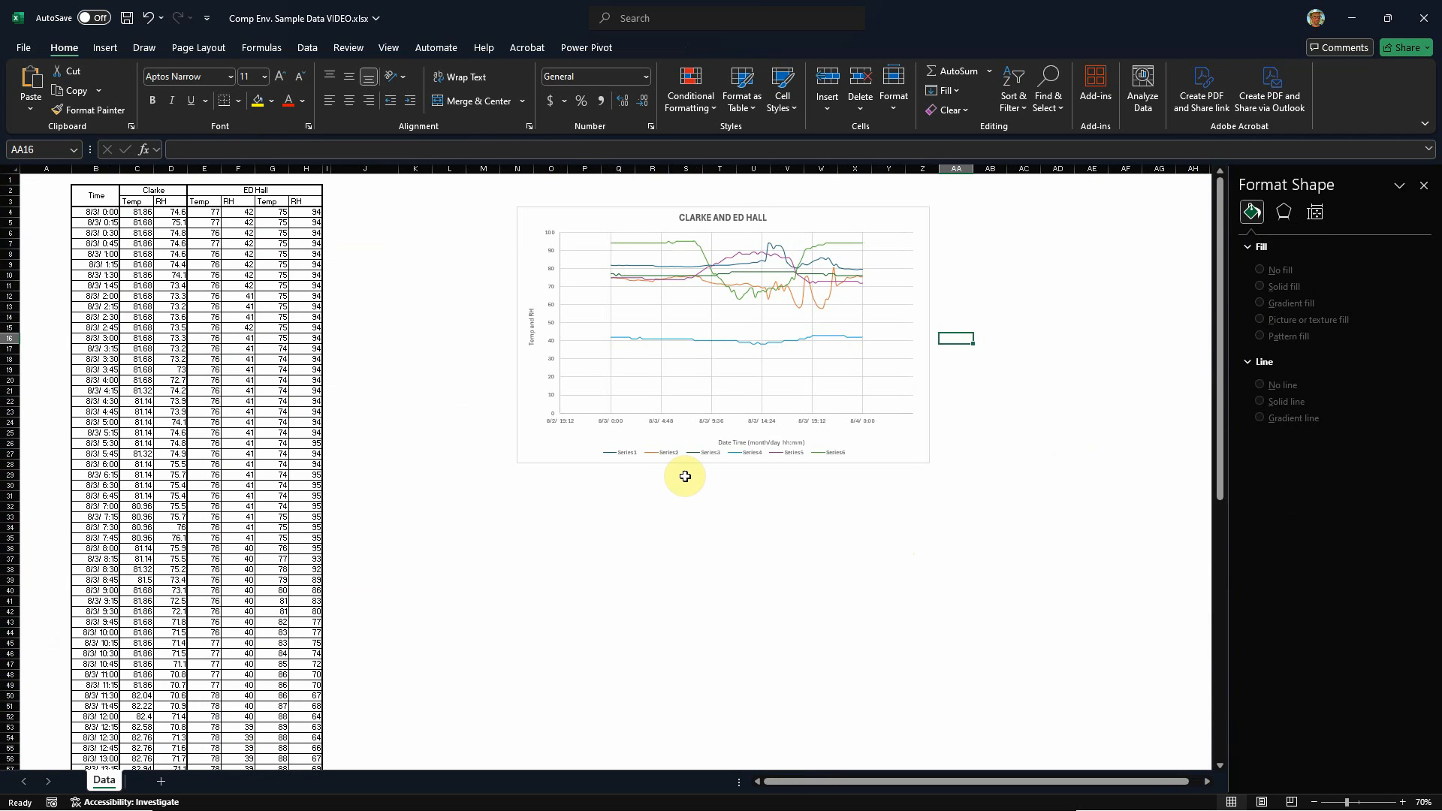
click(89, 213)
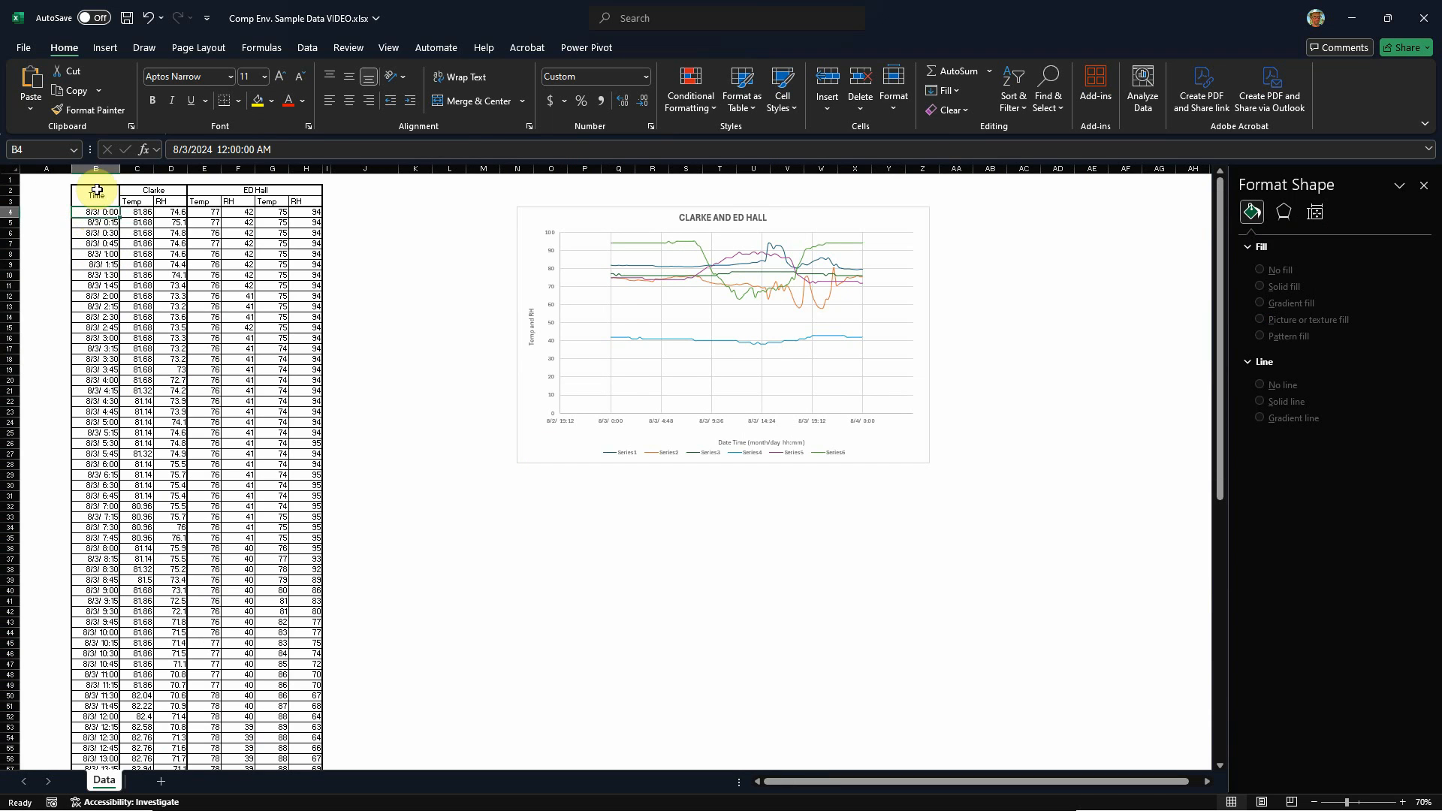
click(93, 167)
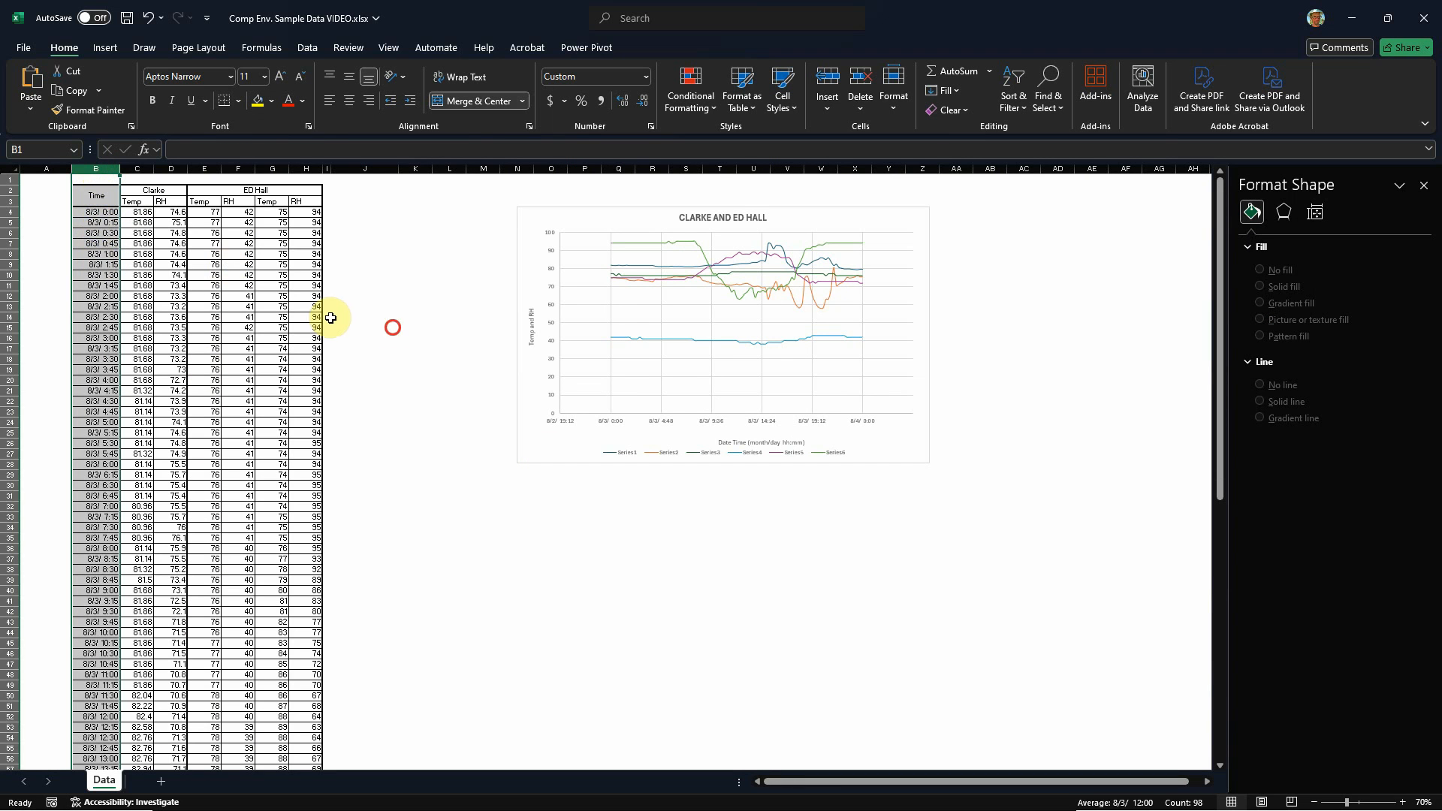
click(372, 329)
click(137, 212)
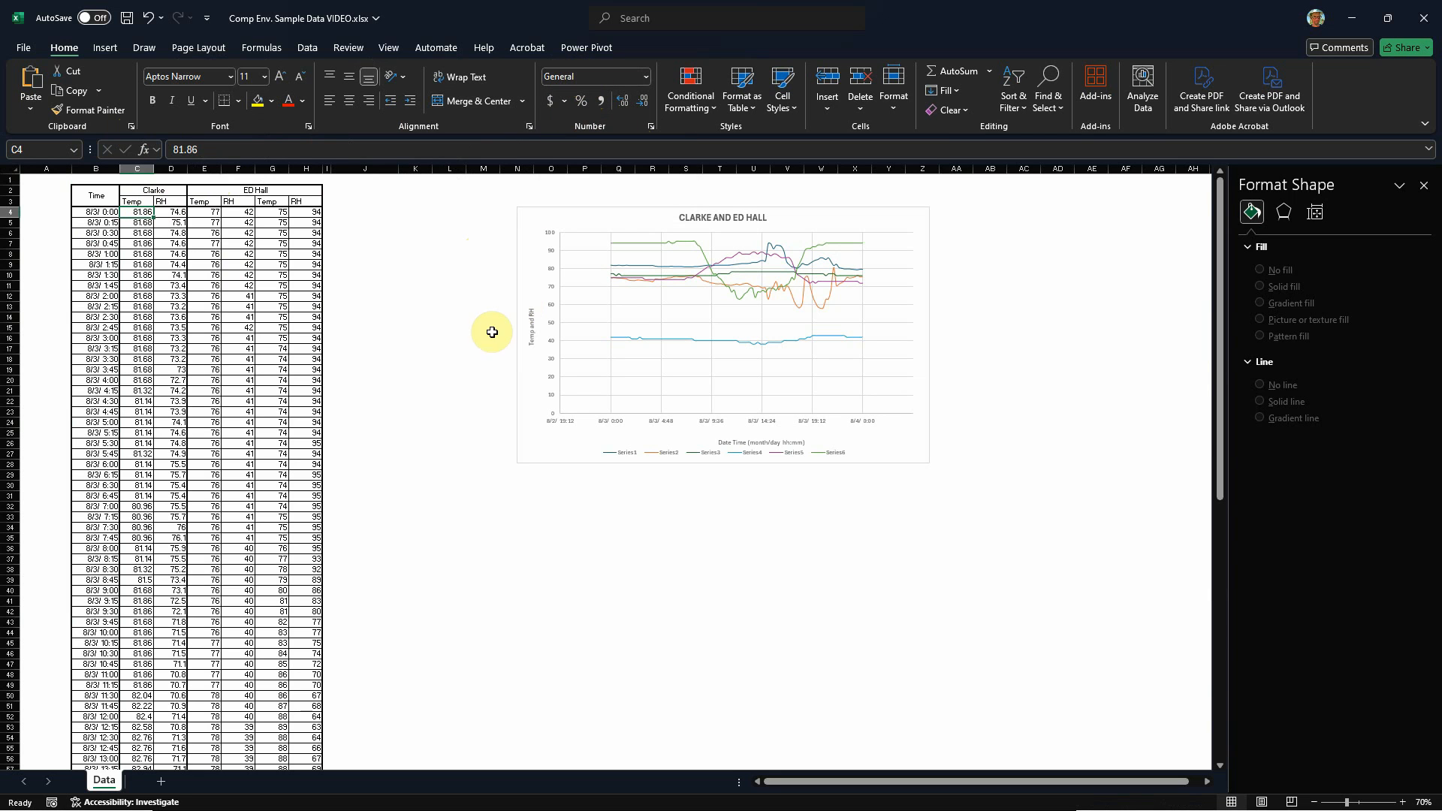
click(390, 400)
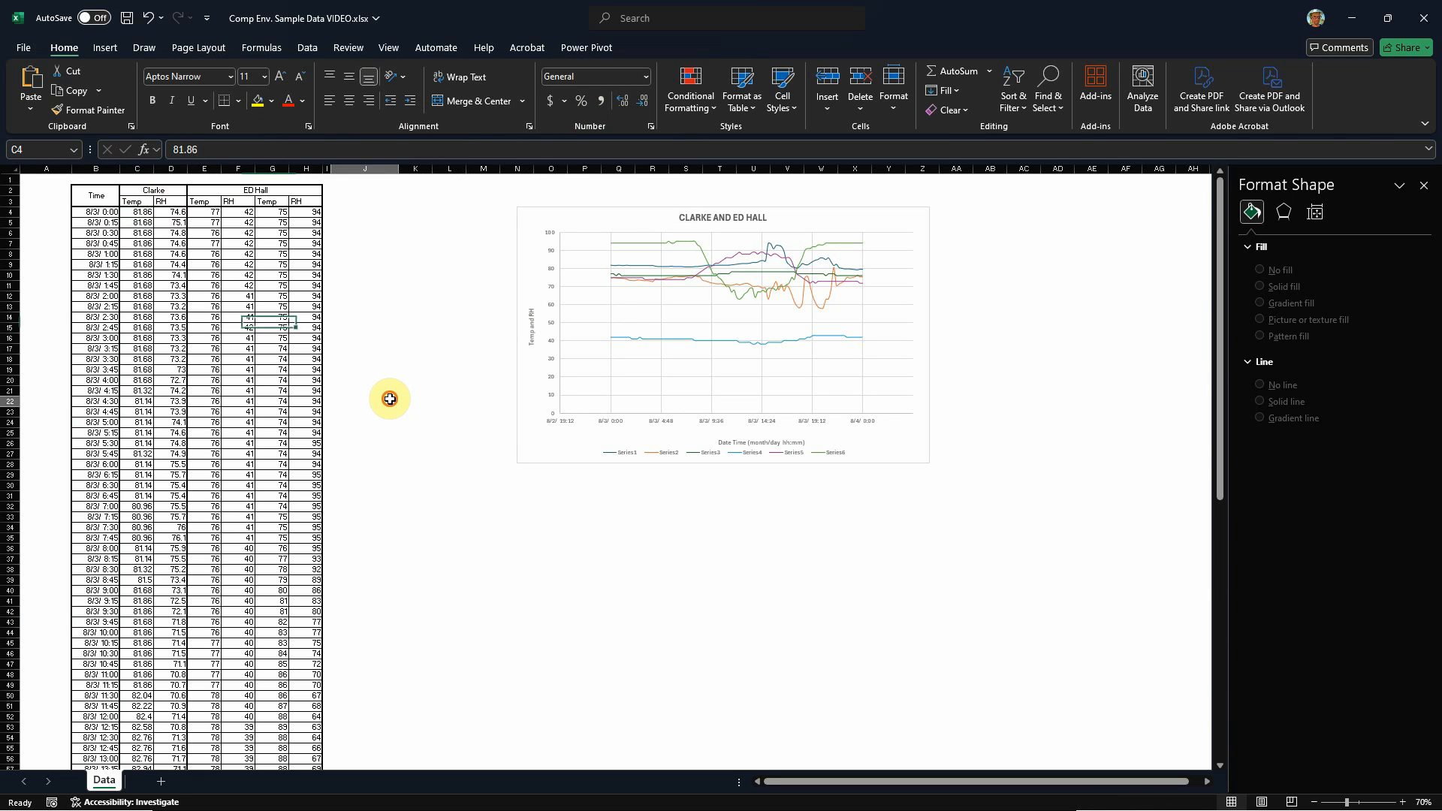
Step: Try the Accounting and Percentage number formats on temperature cell C4, and return it to General
click(138, 212)
click(556, 109)
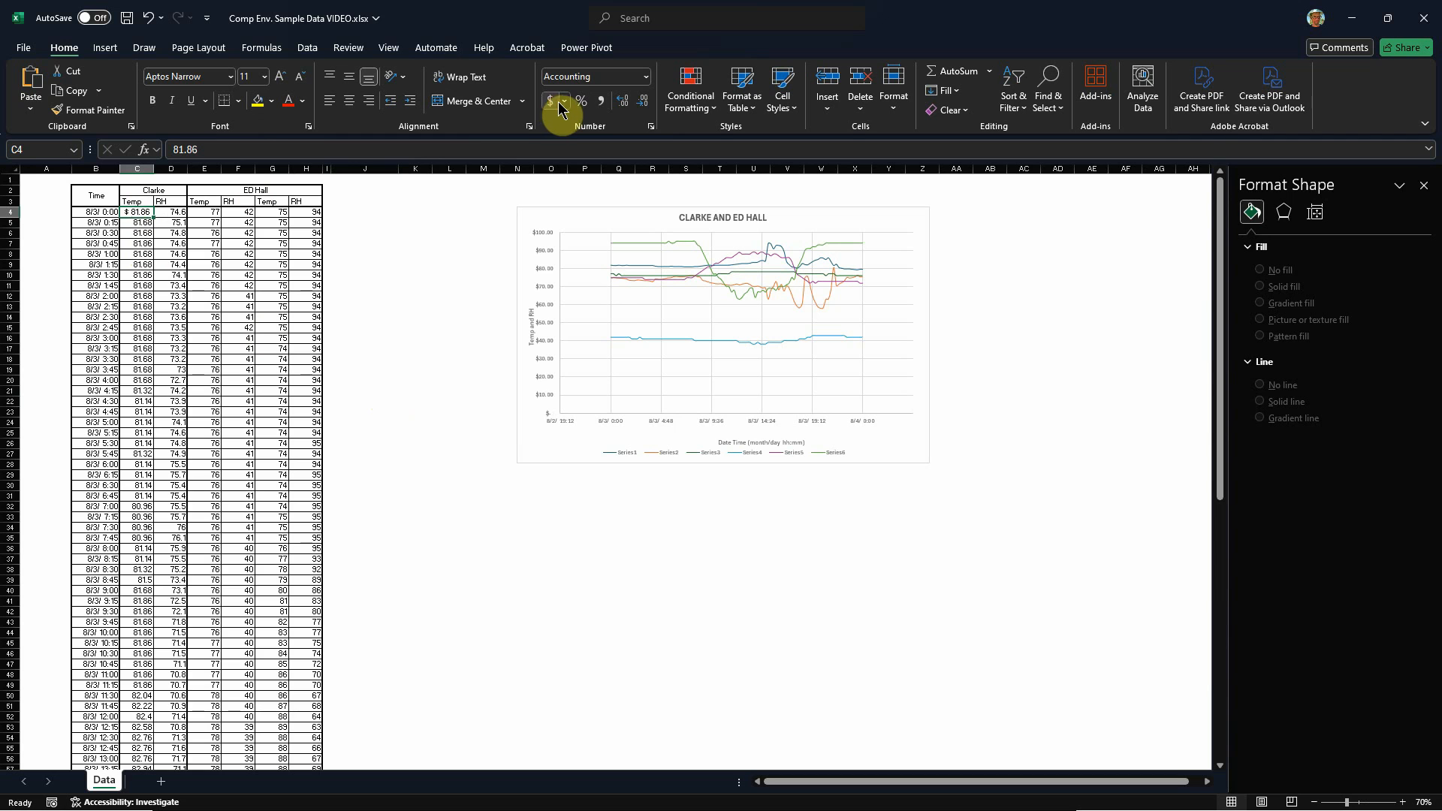
click(582, 102)
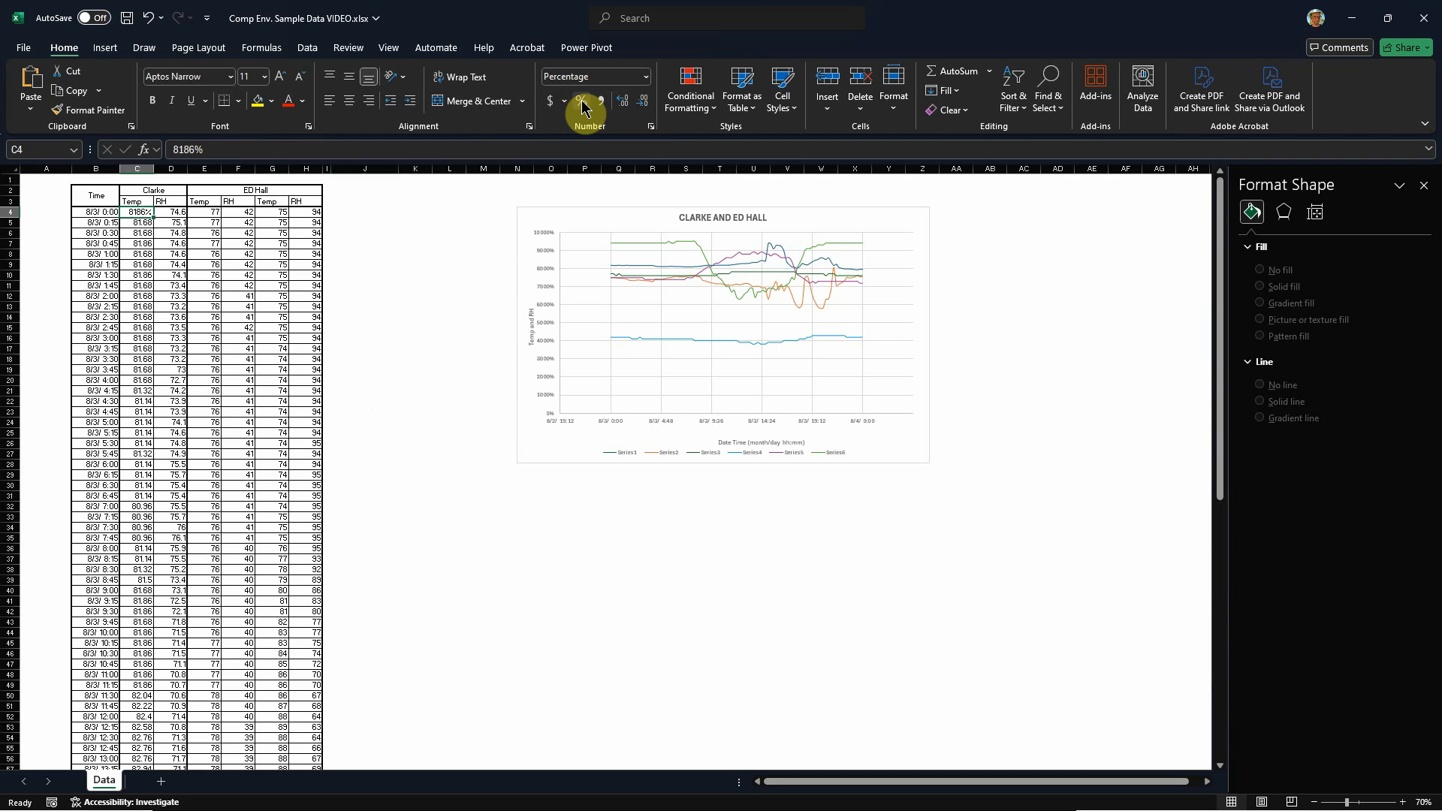
click(645, 78)
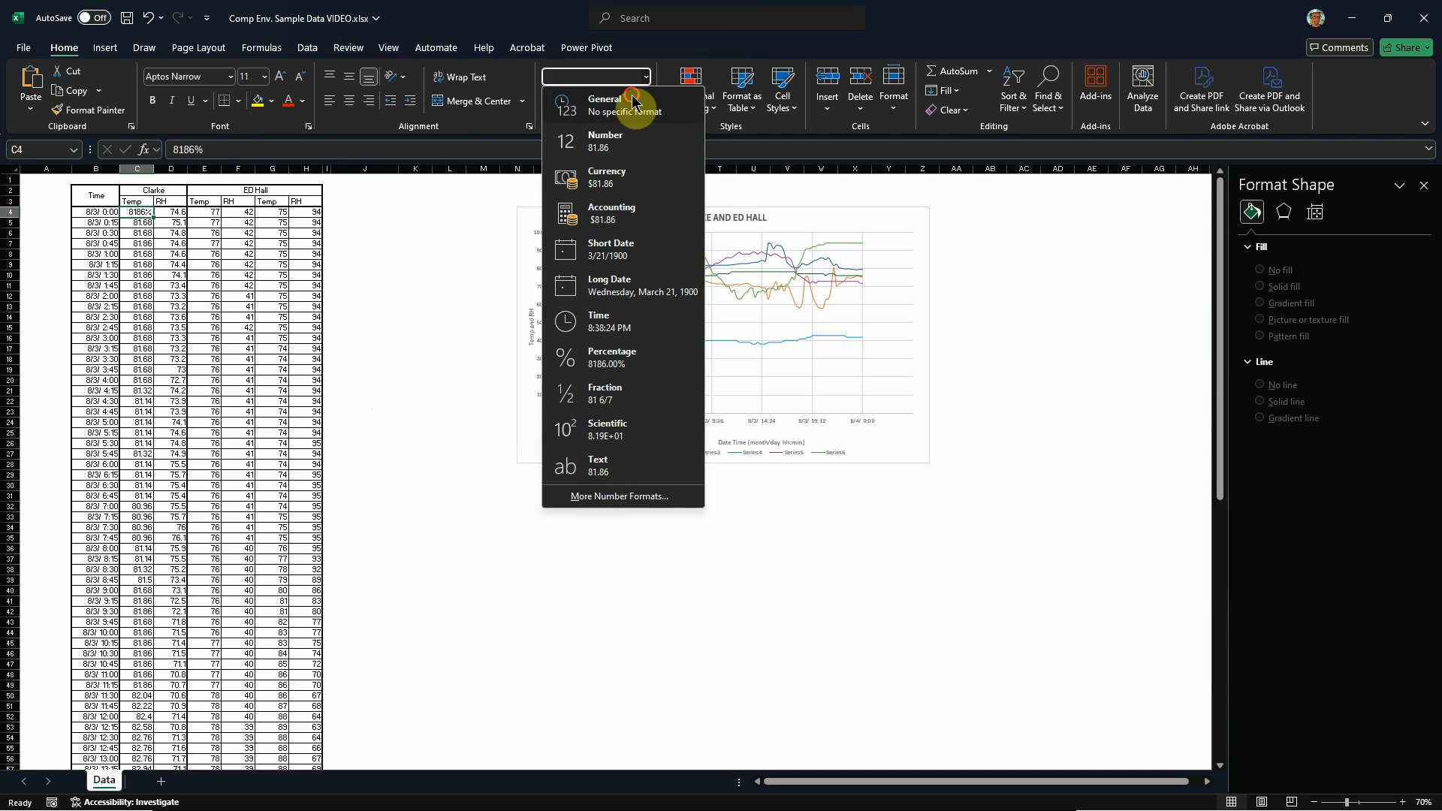
click(641, 95)
Step: Examine the custom number formats available for the Time column, including m/d/yyyy h:mm, without applying a change
click(107, 214)
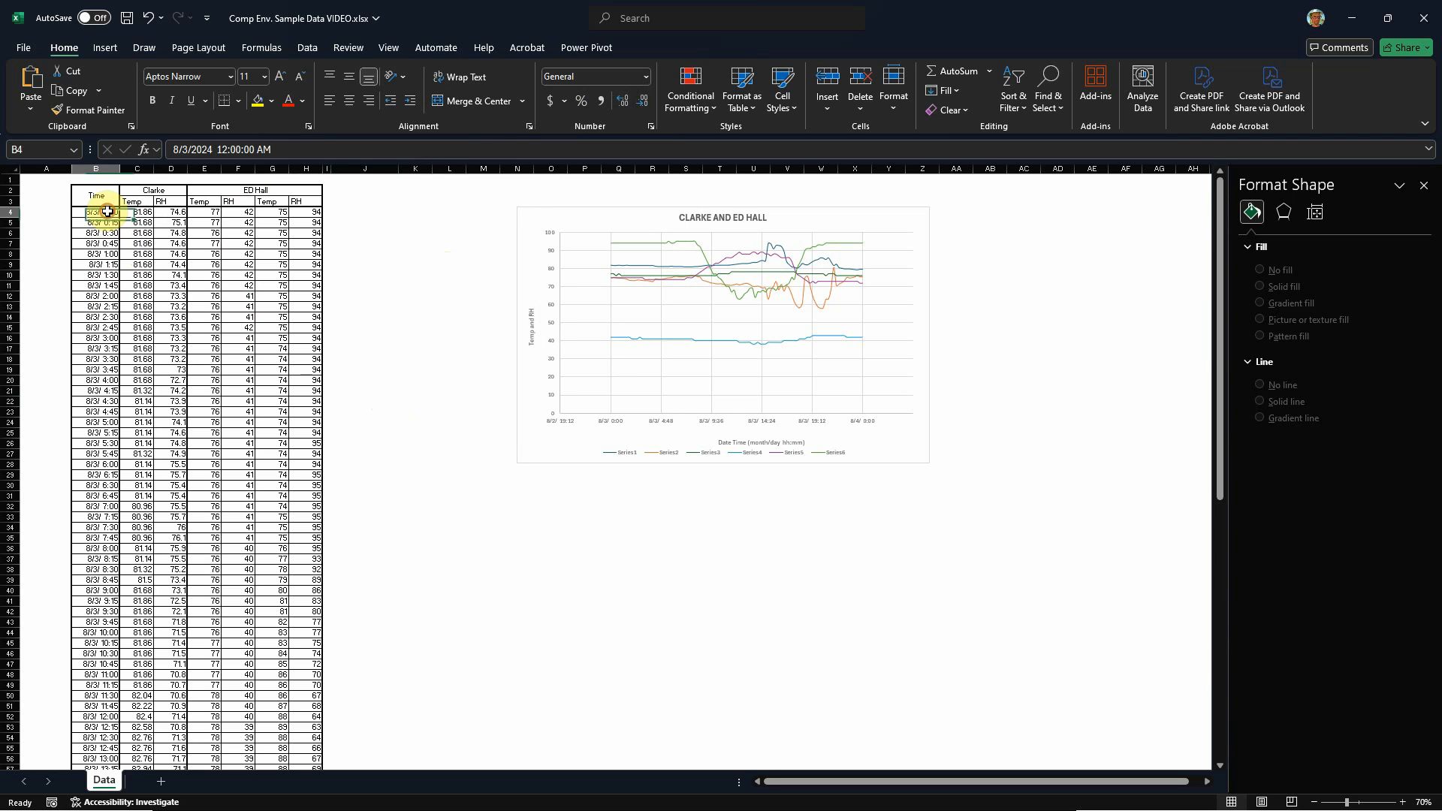
click(101, 168)
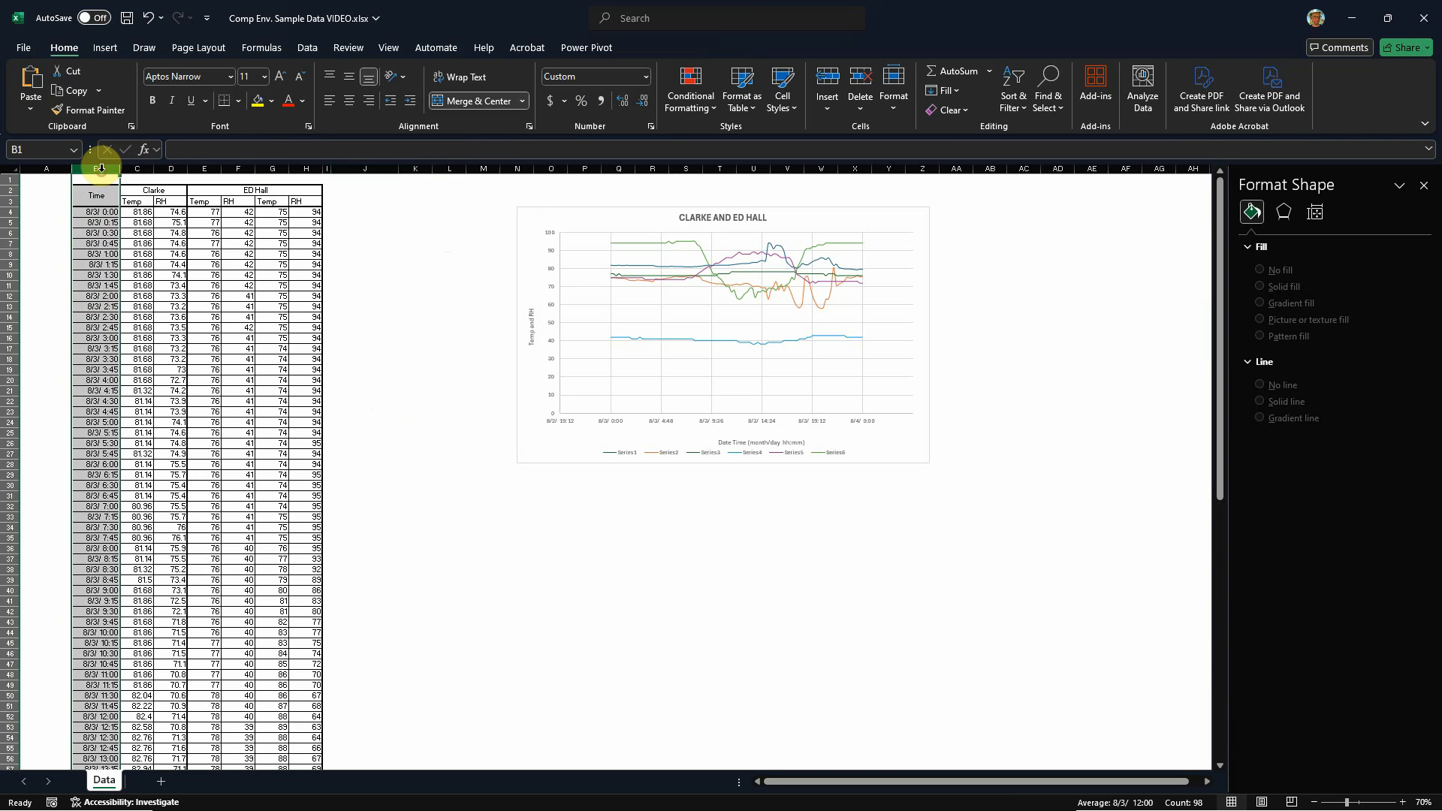
click(652, 127)
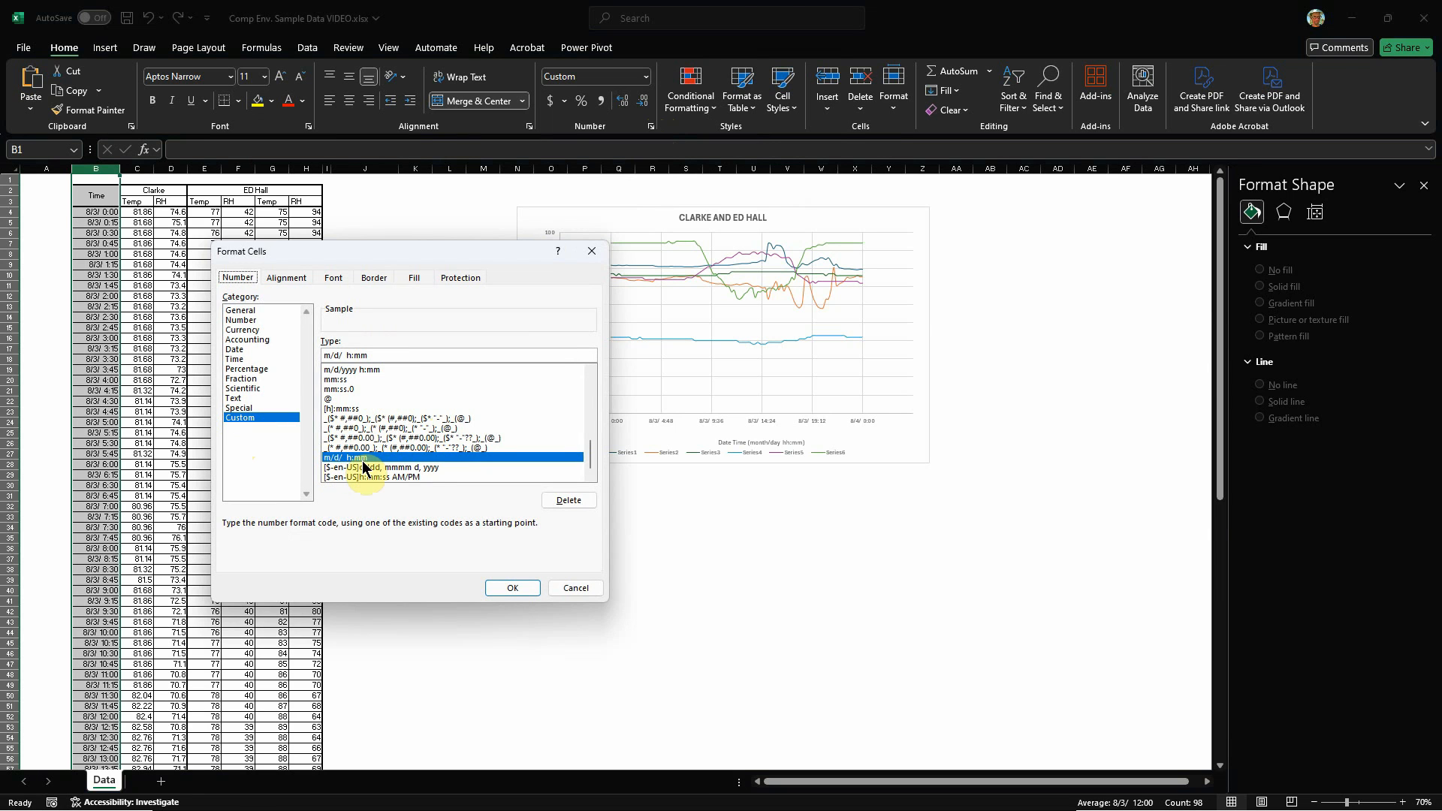
click(355, 371)
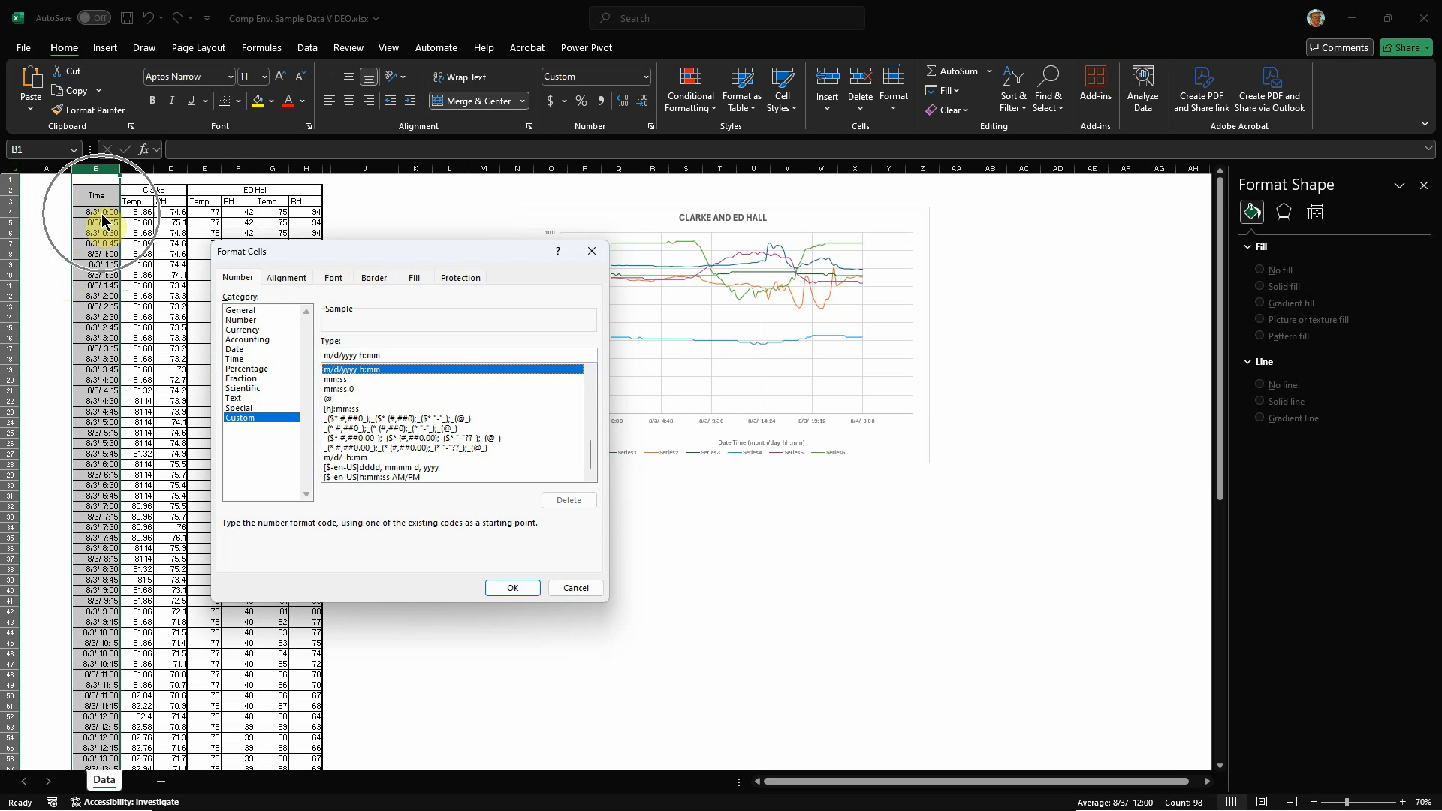
click(576, 587)
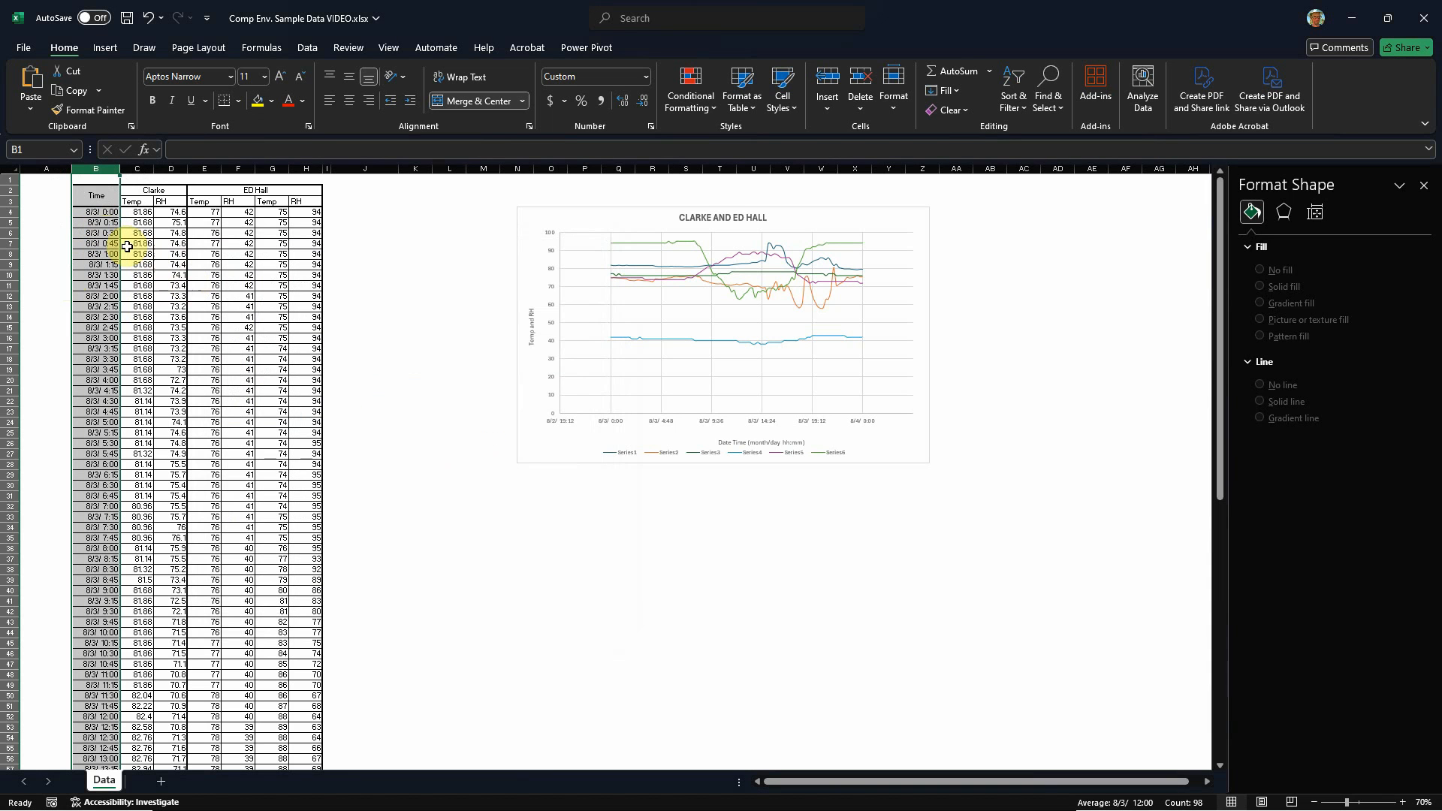
scroll(813, 391, up, 2)
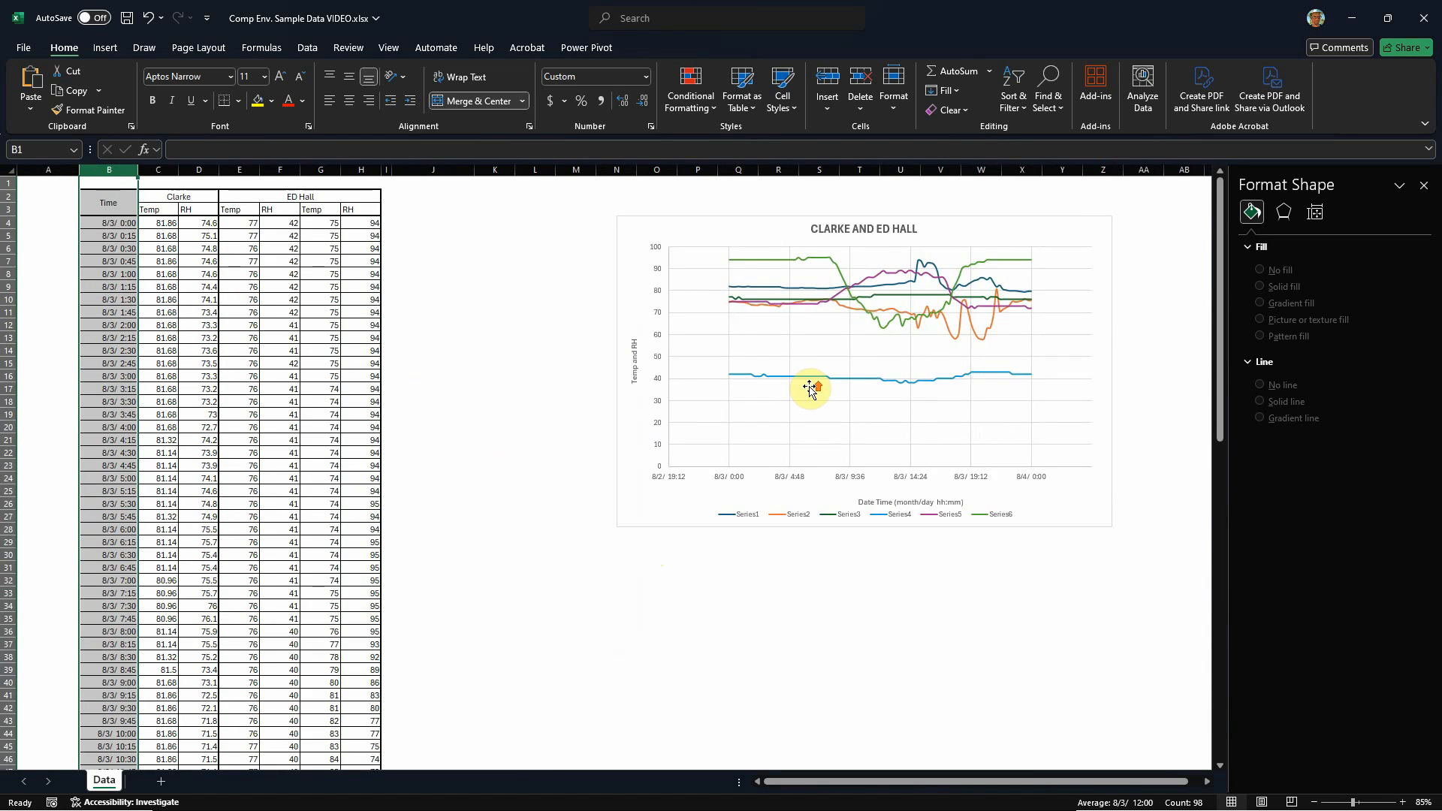
scroll(569, 423, down, 2)
scroll(912, 410, up, 2)
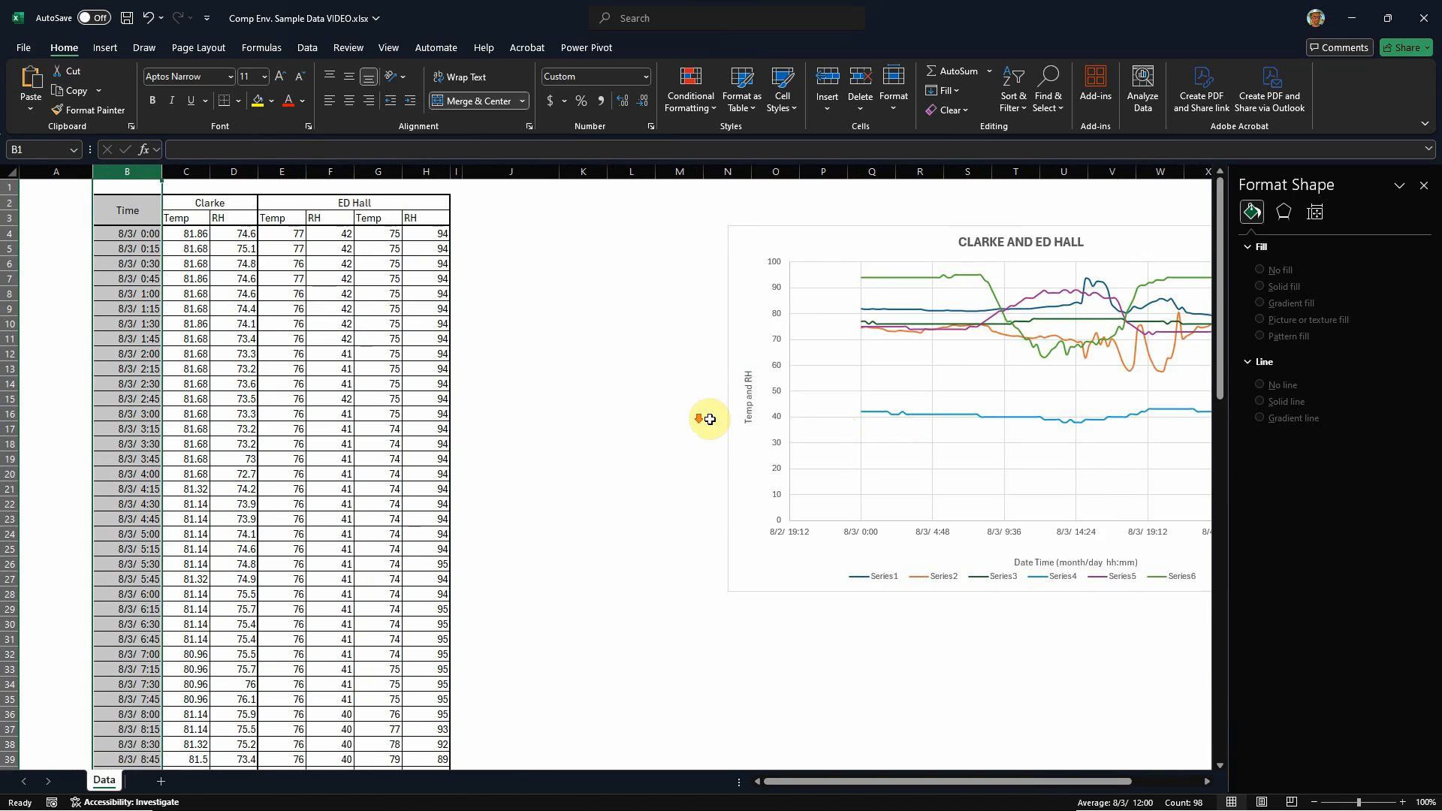
drag(898, 785, 987, 781)
scroll(930, 696, up, 3)
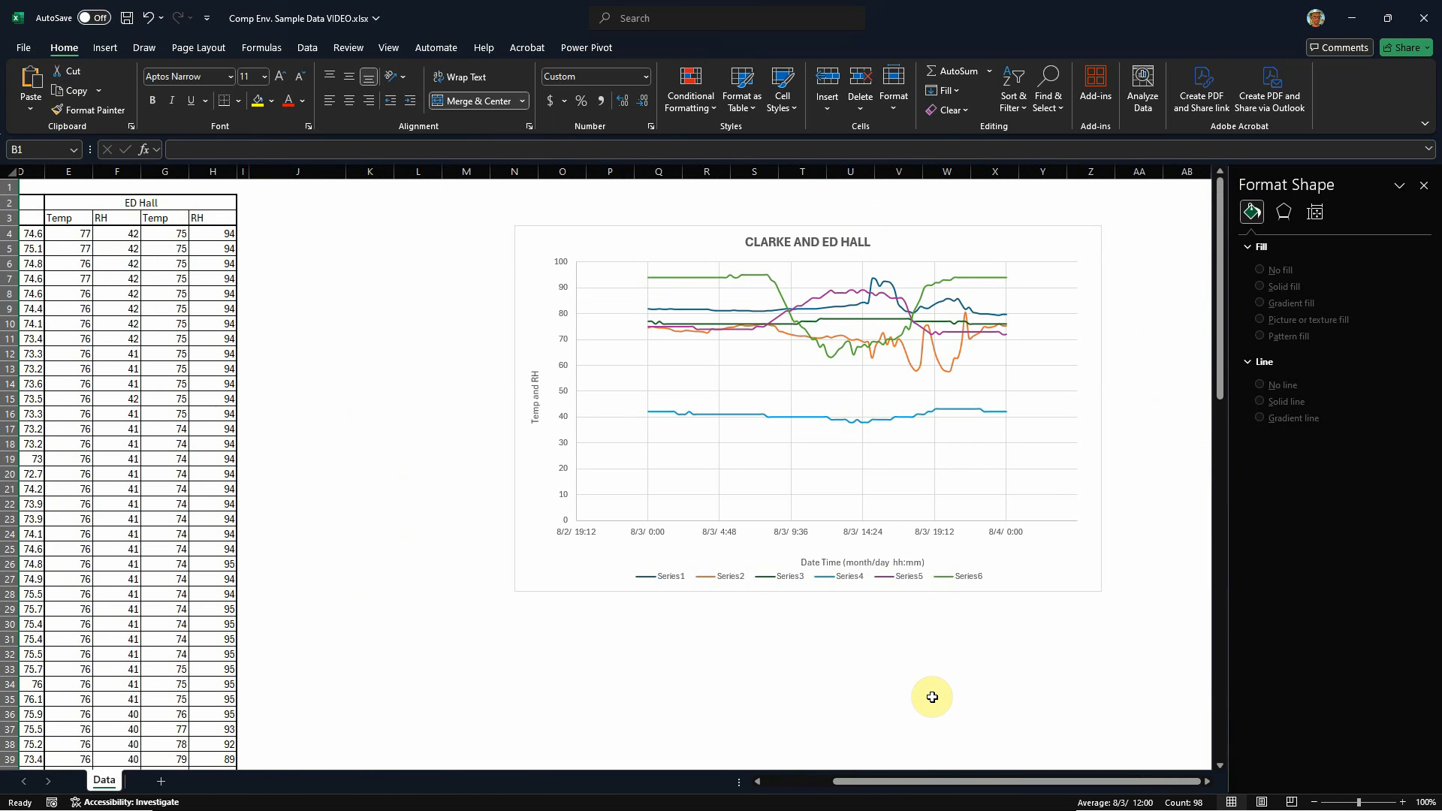
click(643, 535)
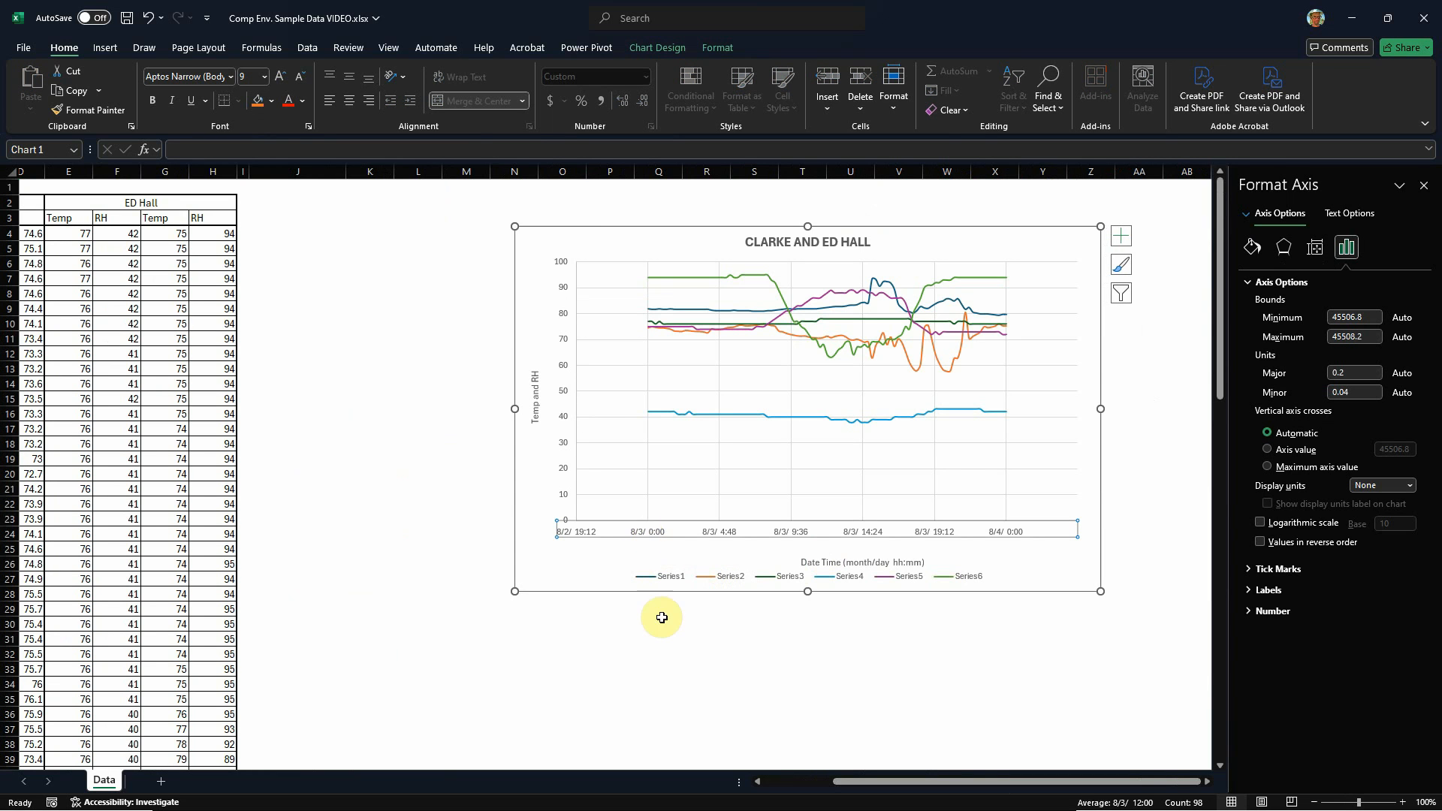
click(731, 705)
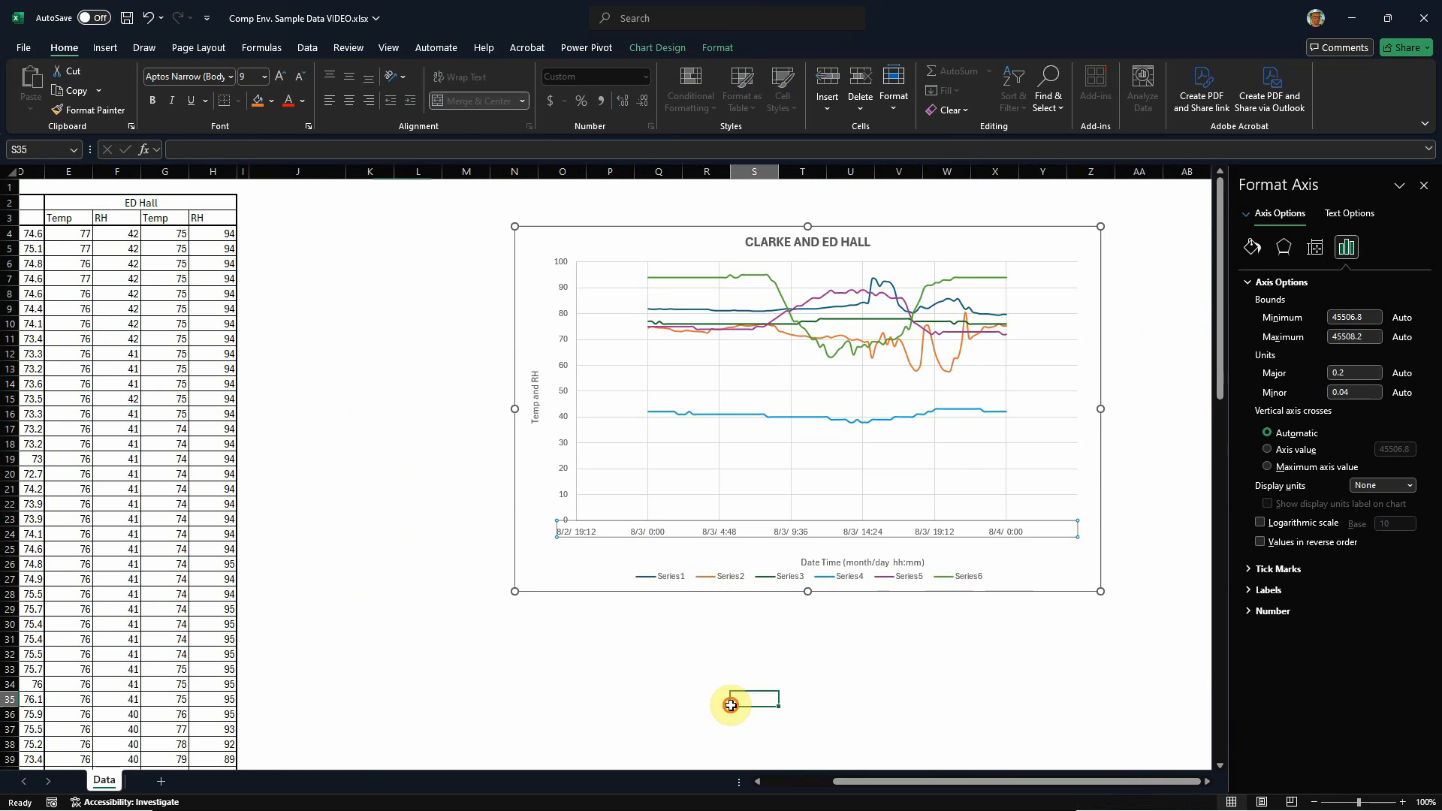
click(655, 533)
click(1120, 293)
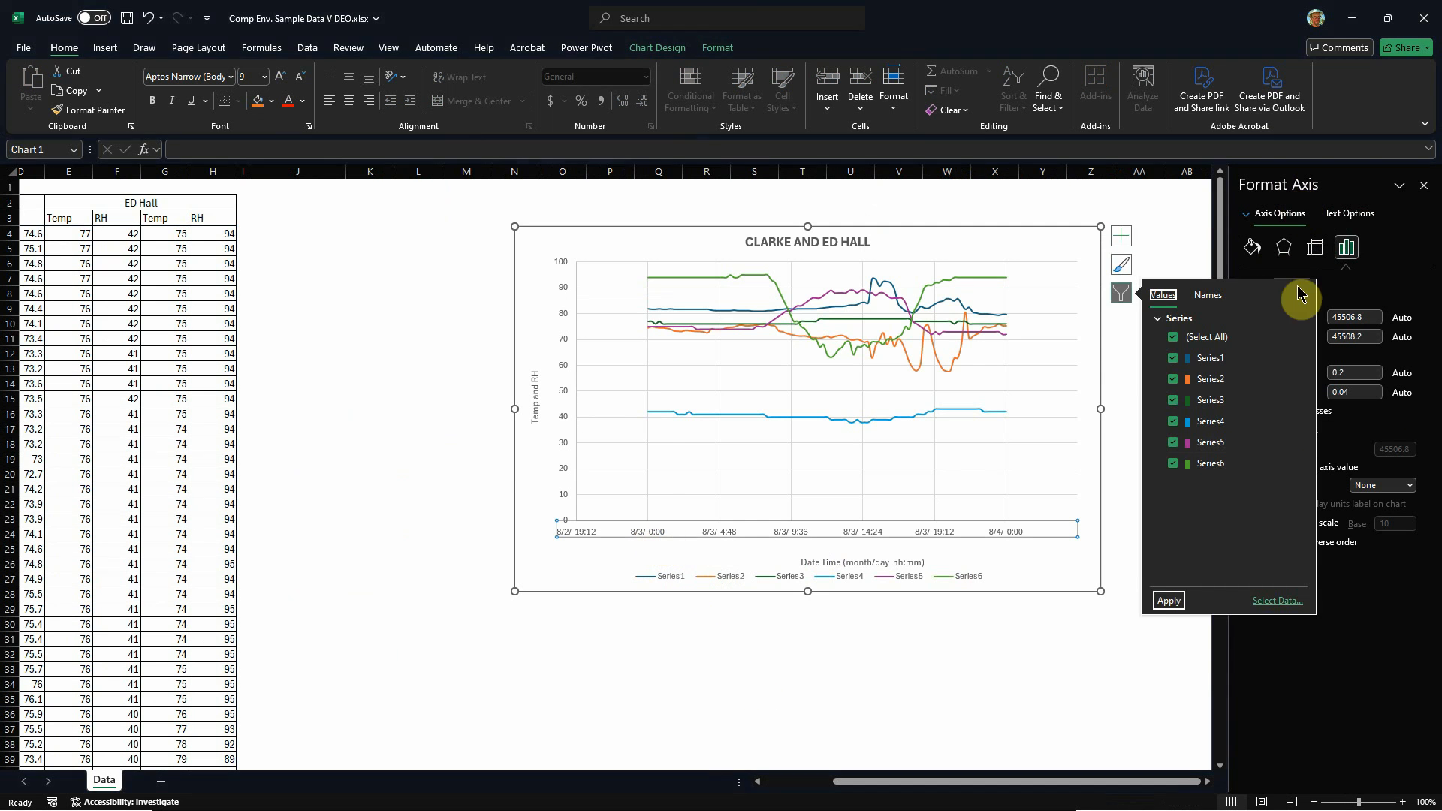
click(761, 651)
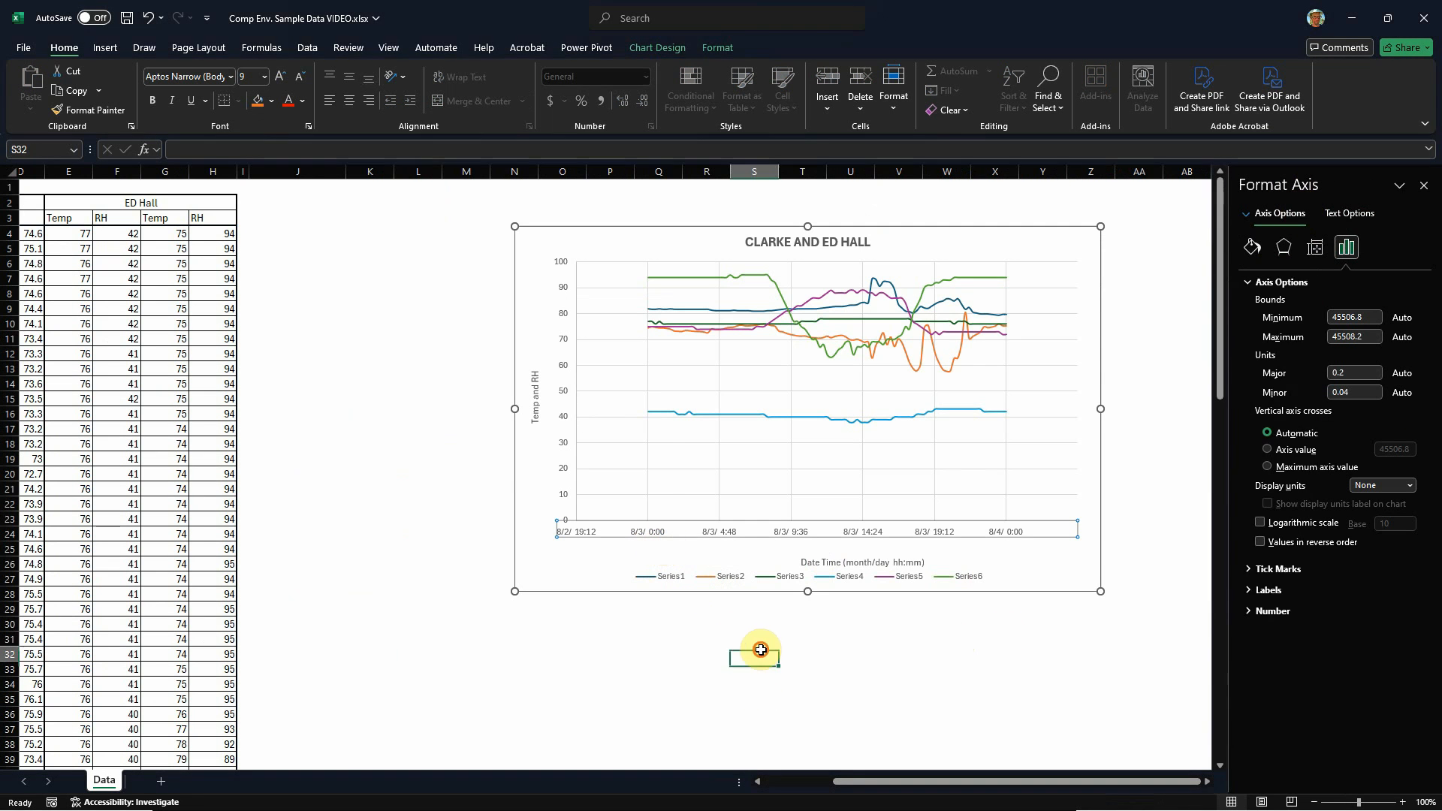
Step: Rotate the horizontal axis's date-time labels to -90° so they run vertically
click(655, 535)
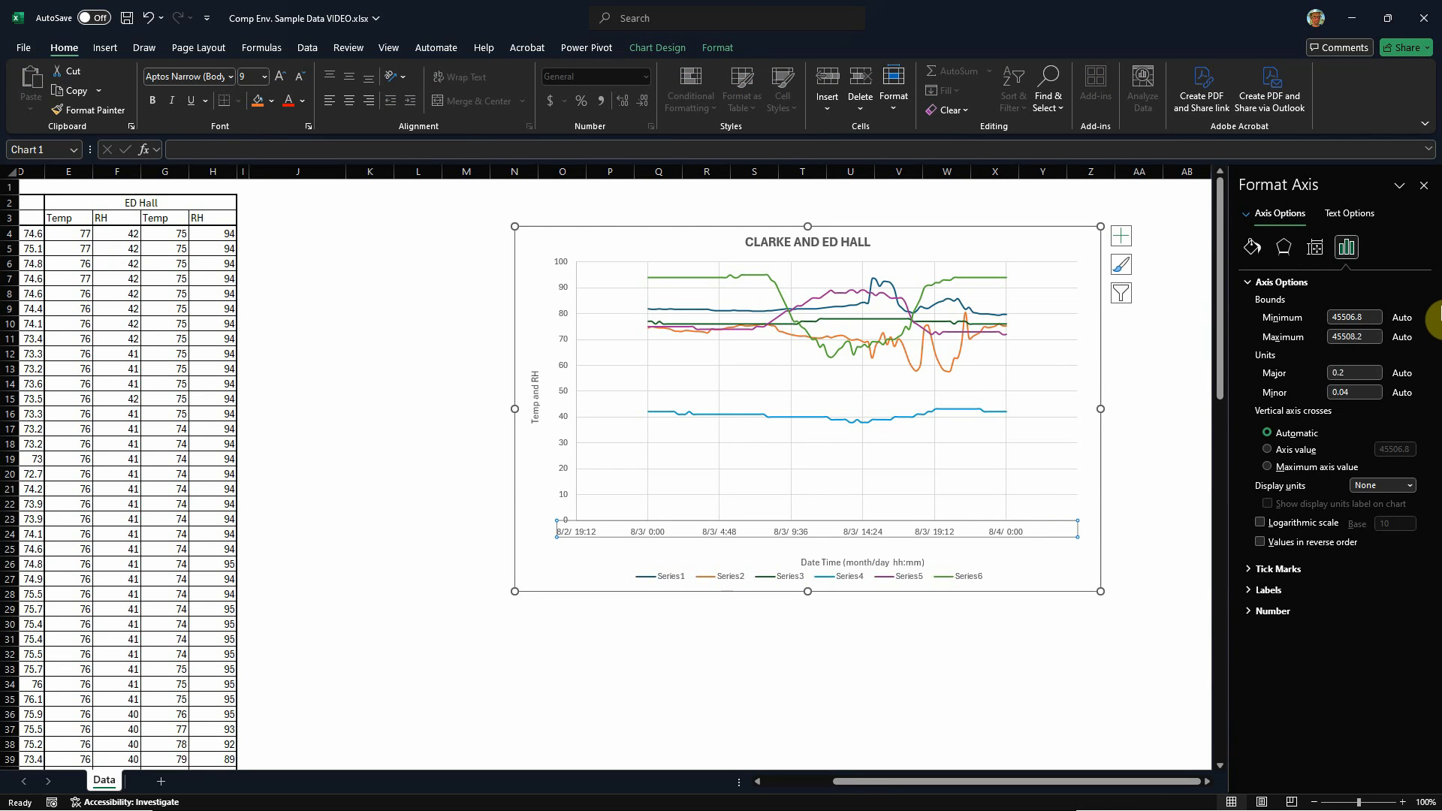
click(1315, 247)
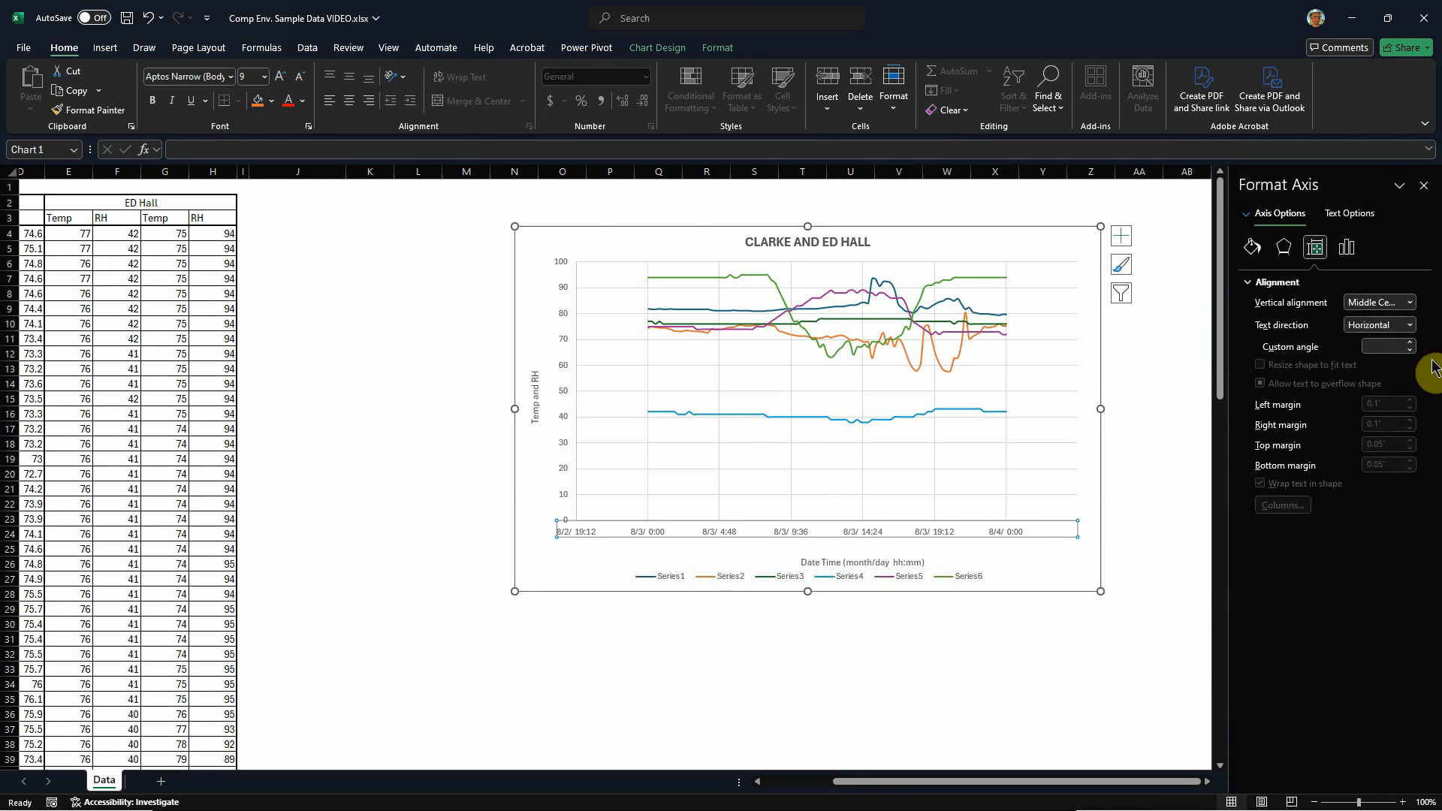
click(1397, 326)
click(1386, 458)
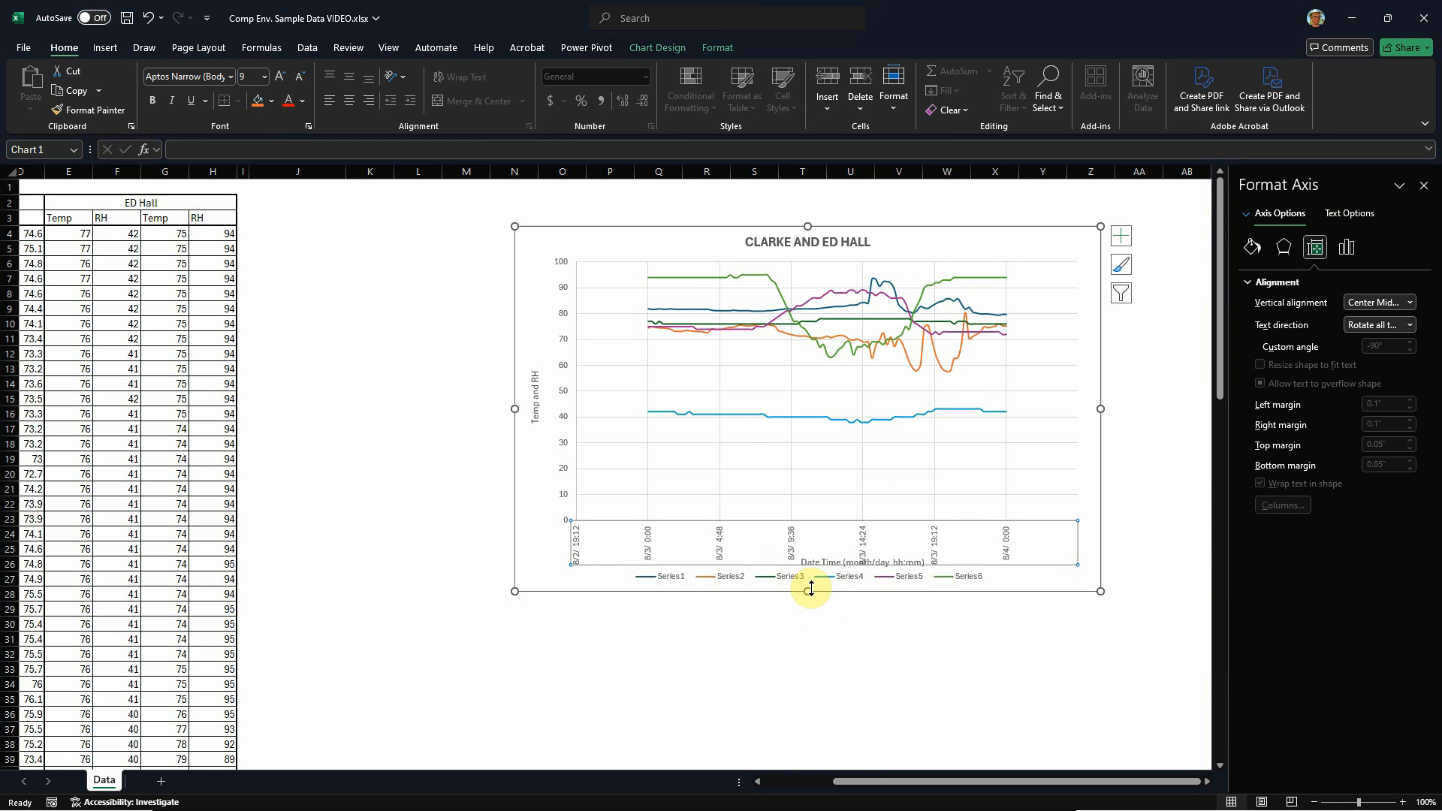
Step: Extend the chart's lower edge to about row 32 and raise the plot area's lower edge to clear the horizontal axis title
drag(807, 593, 807, 655)
click(779, 569)
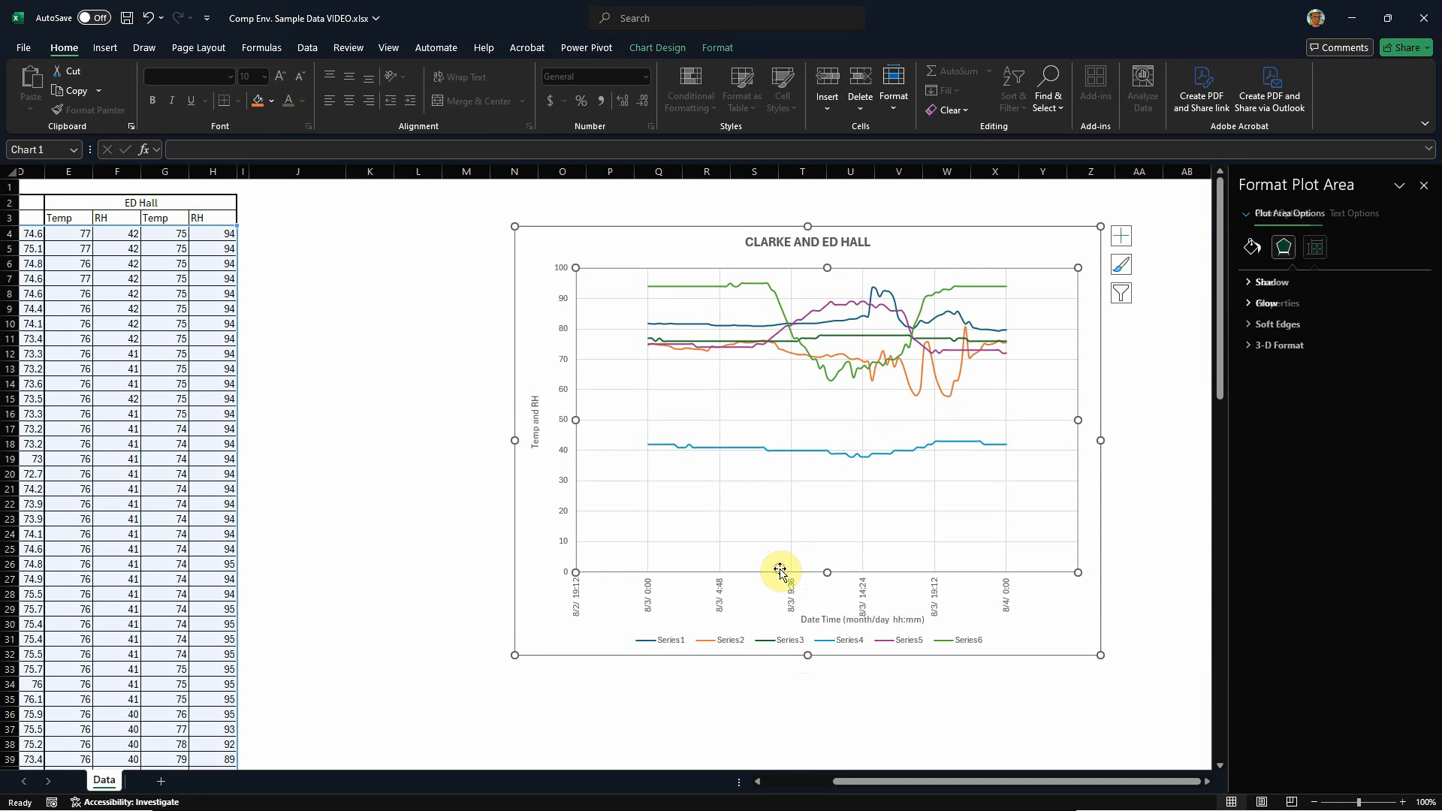
drag(827, 572, 827, 555)
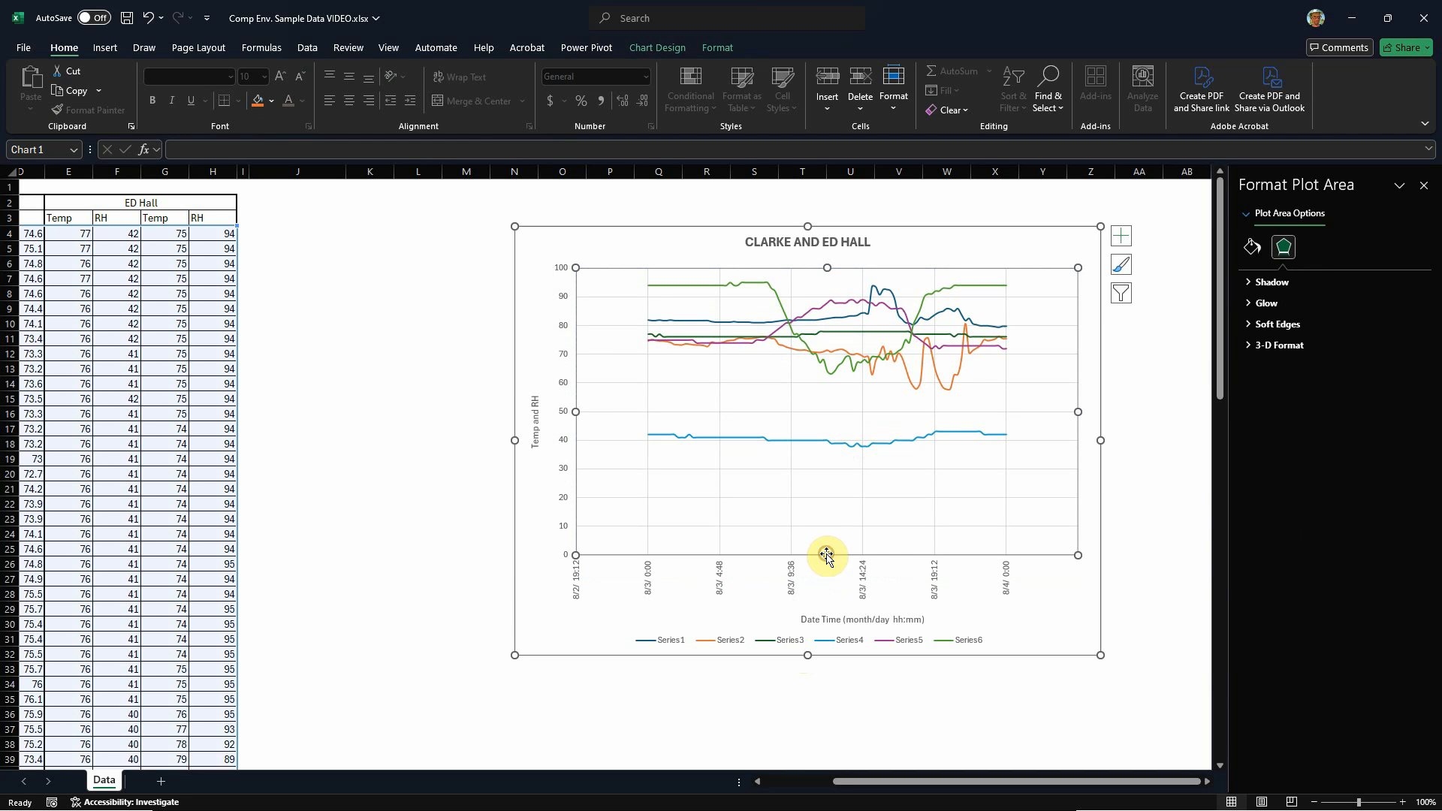
Step: Move the horizontal axis title slightly left and up so it sits centered beneath the rotated labels
click(834, 620)
drag(831, 612, 790, 610)
click(864, 726)
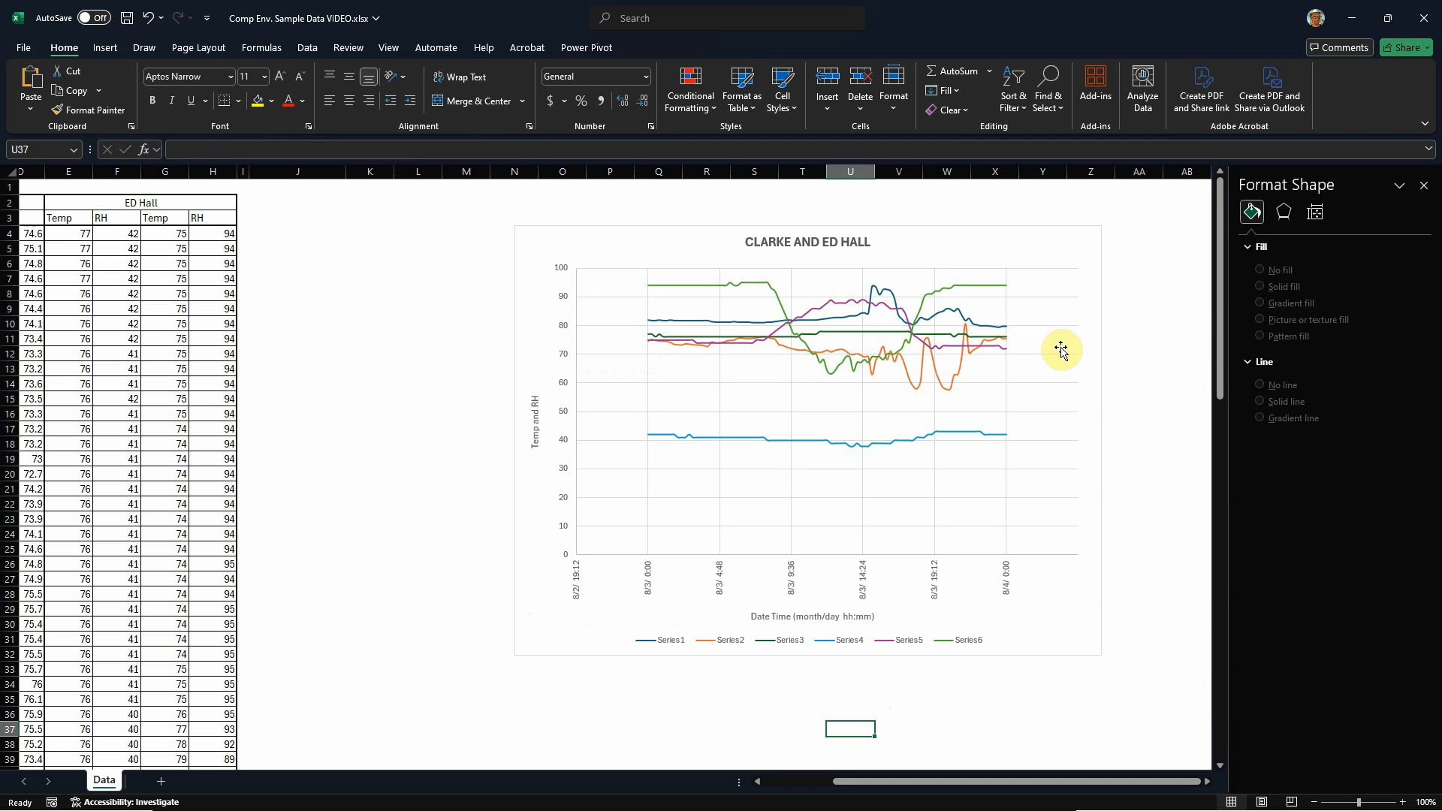
Step: Examine the bounds and units of the chart's horizontal and vertical axes
click(578, 594)
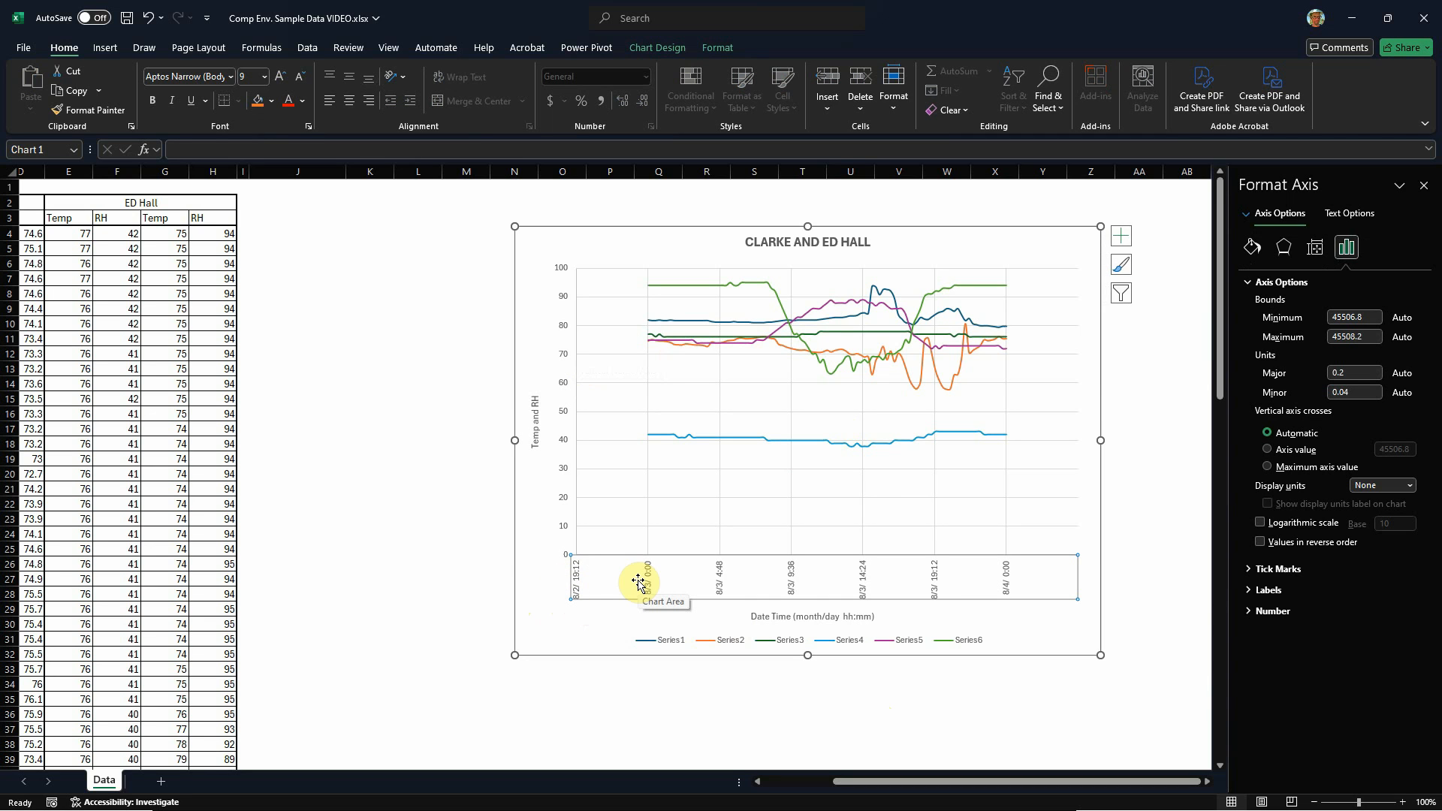
click(565, 449)
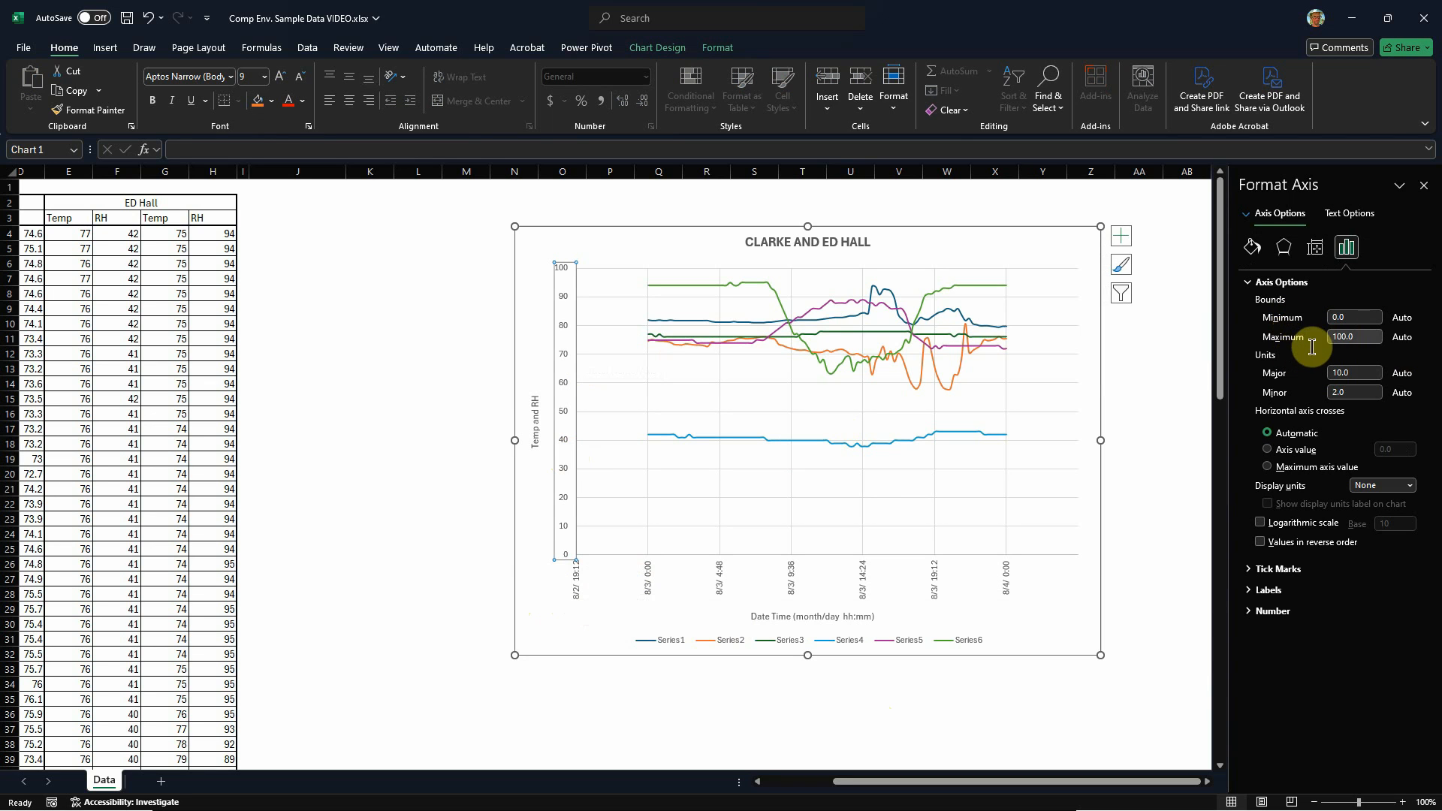
click(582, 588)
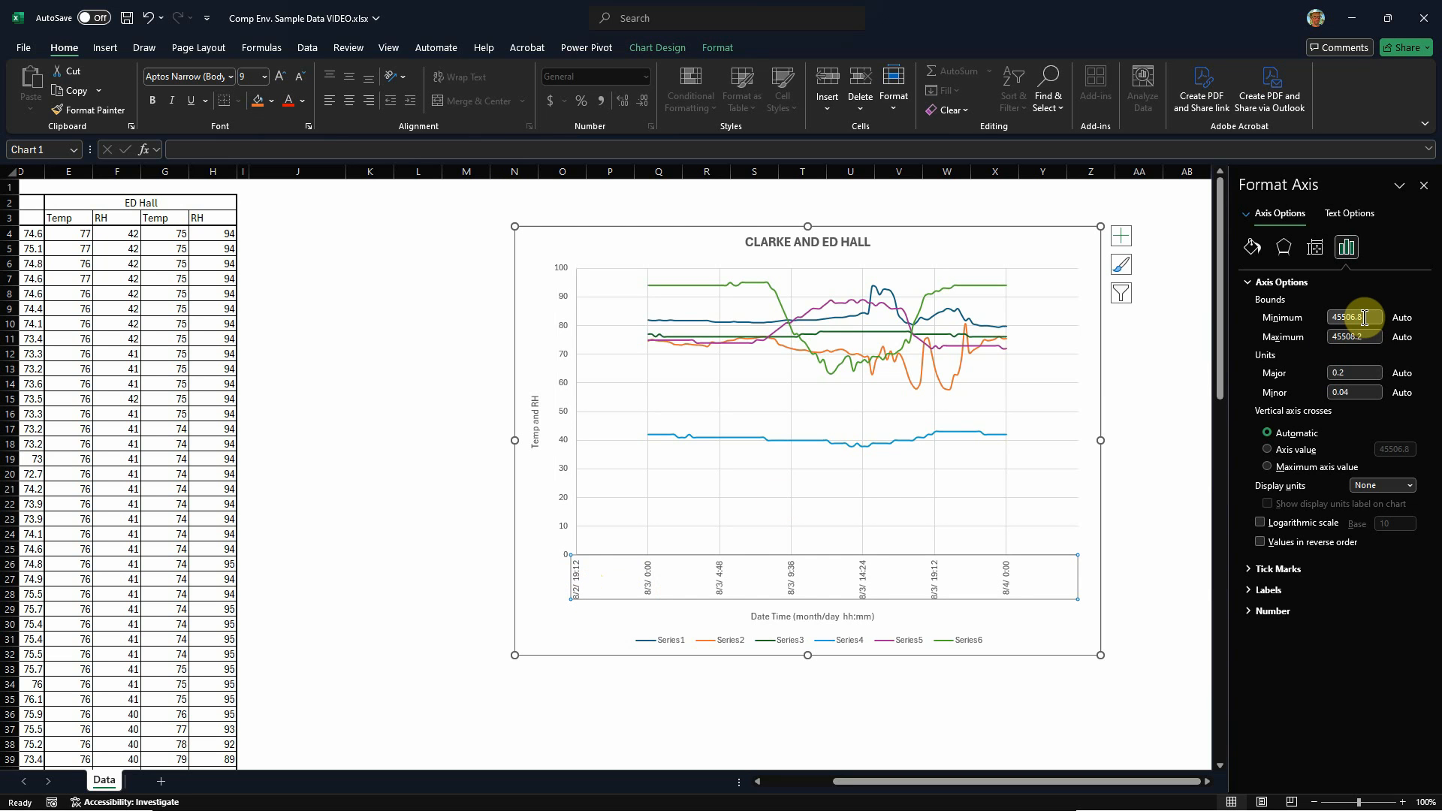
Step: Try to replace the horizontal axis's minimum bound with a date instead of the serial number
drag(1365, 317, 1320, 331)
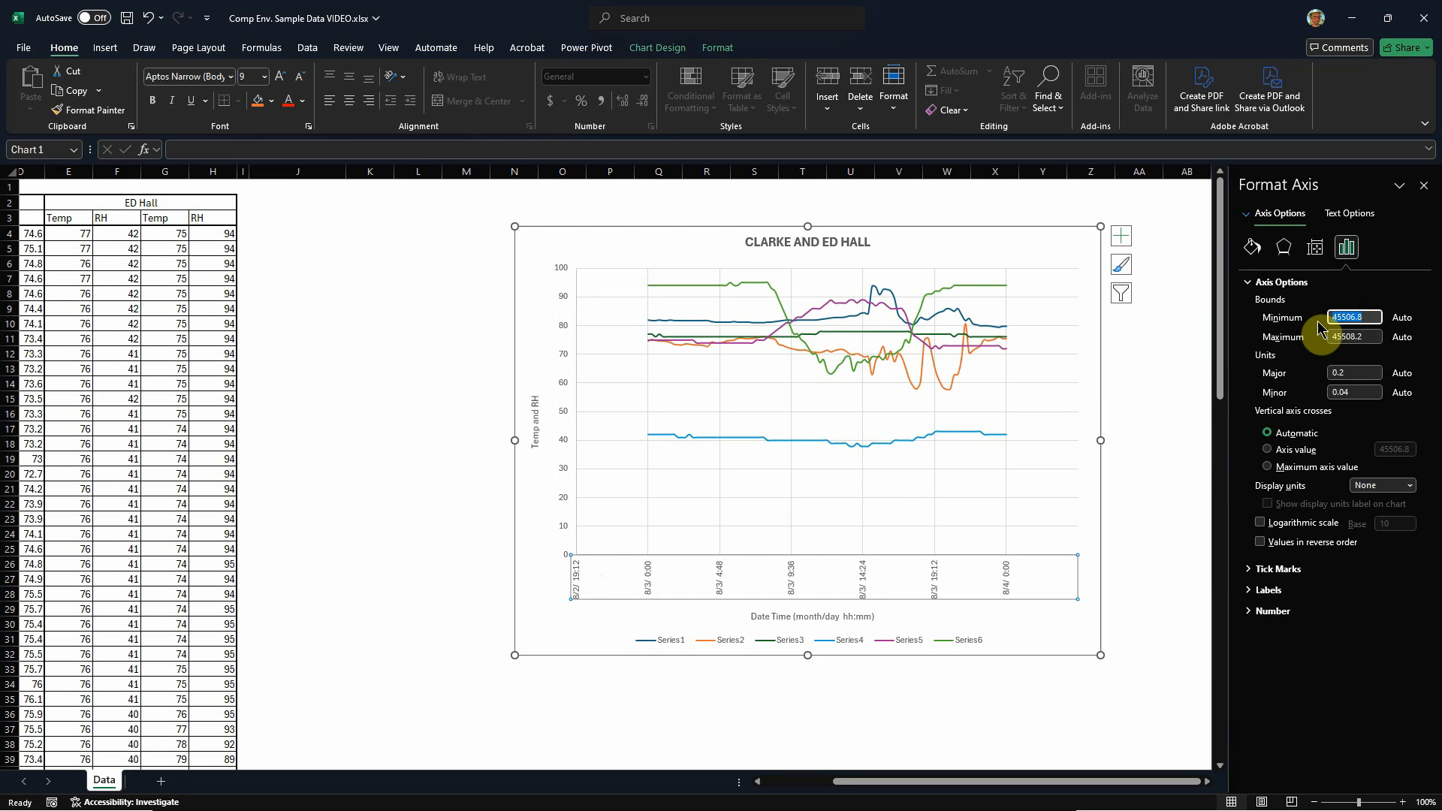
text(8)
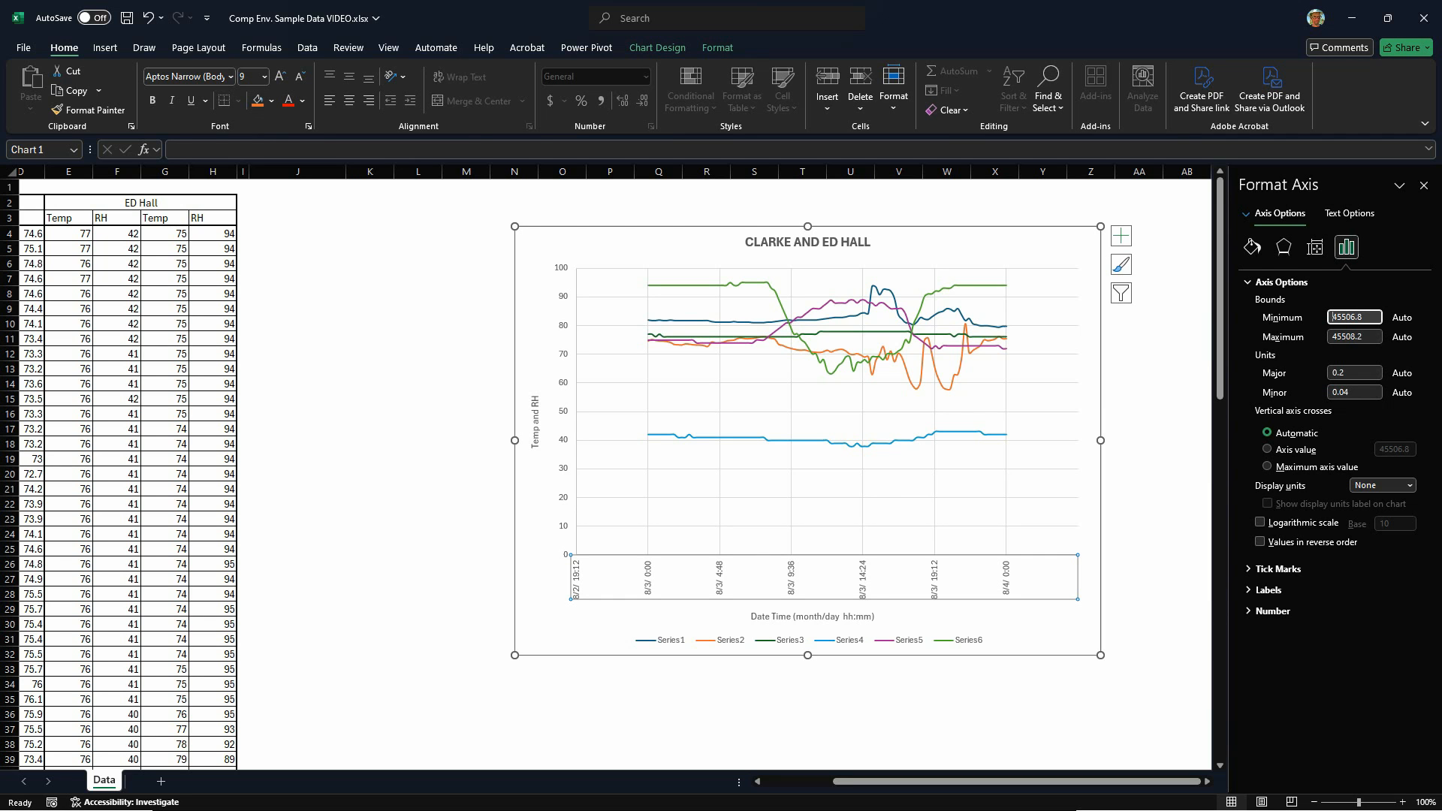
click(649, 581)
click(1369, 317)
text(8)
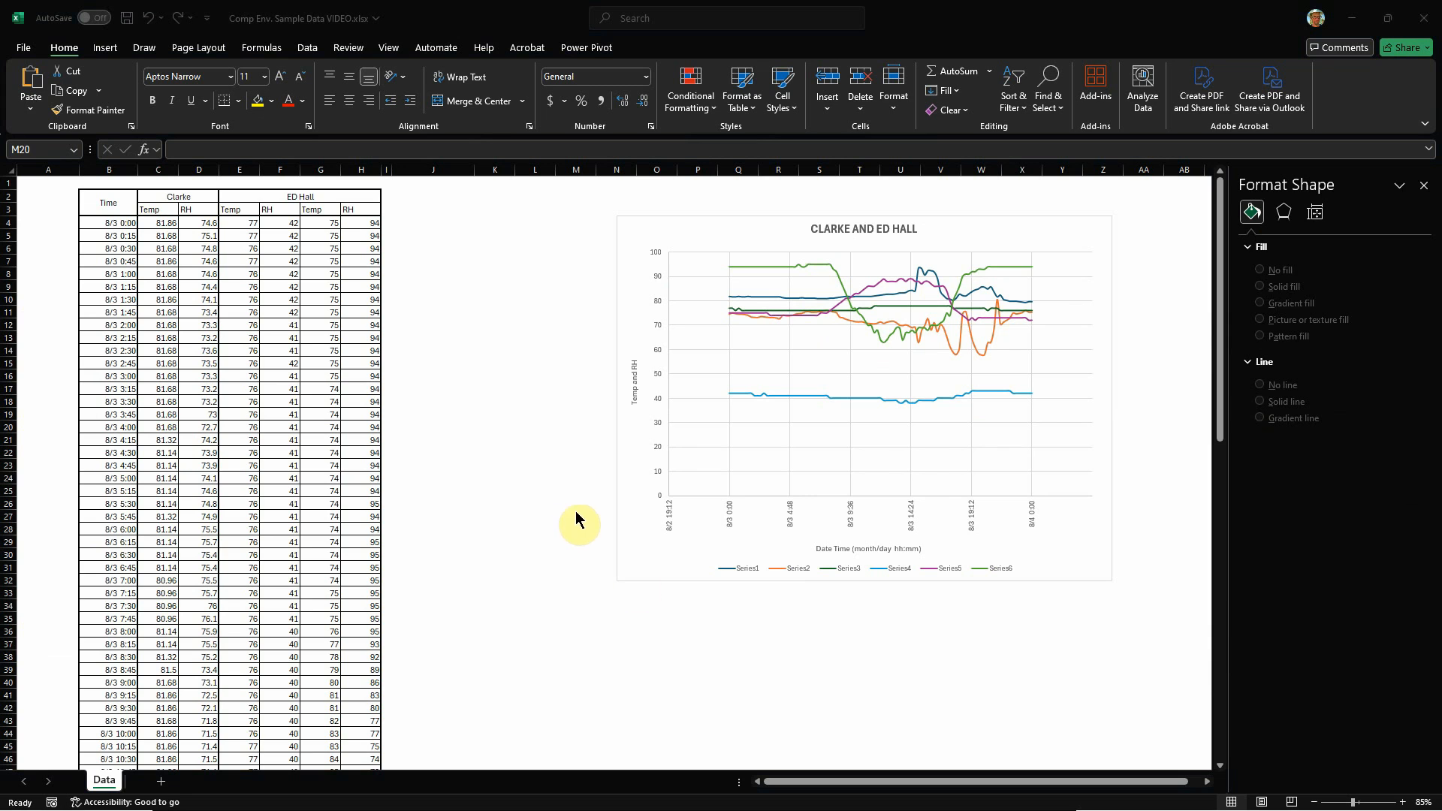
Step: Set the horizontal axis's minimum bound to 8/3 0:00
click(670, 523)
click(670, 523)
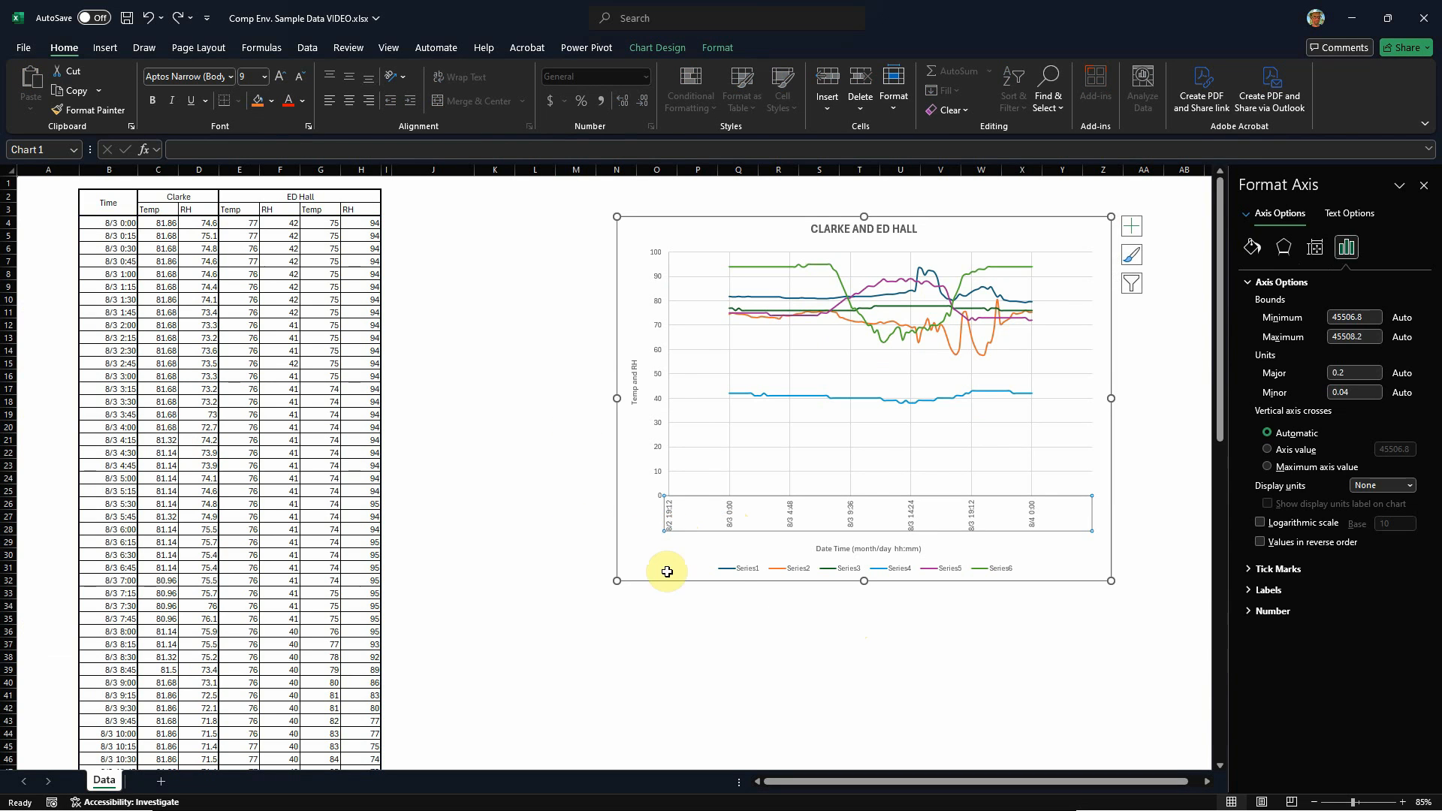
click(751, 680)
click(669, 523)
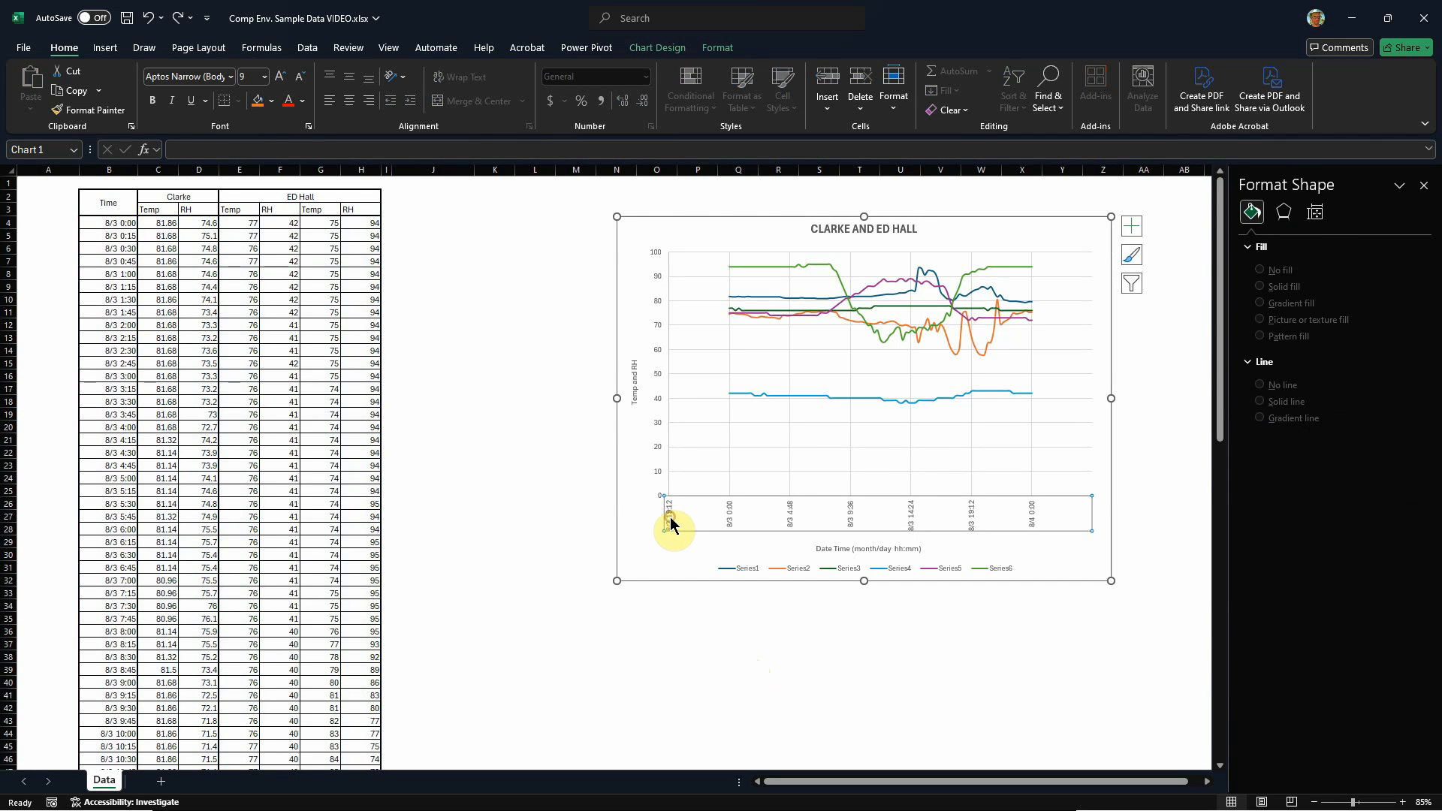
drag(1356, 317, 1303, 321)
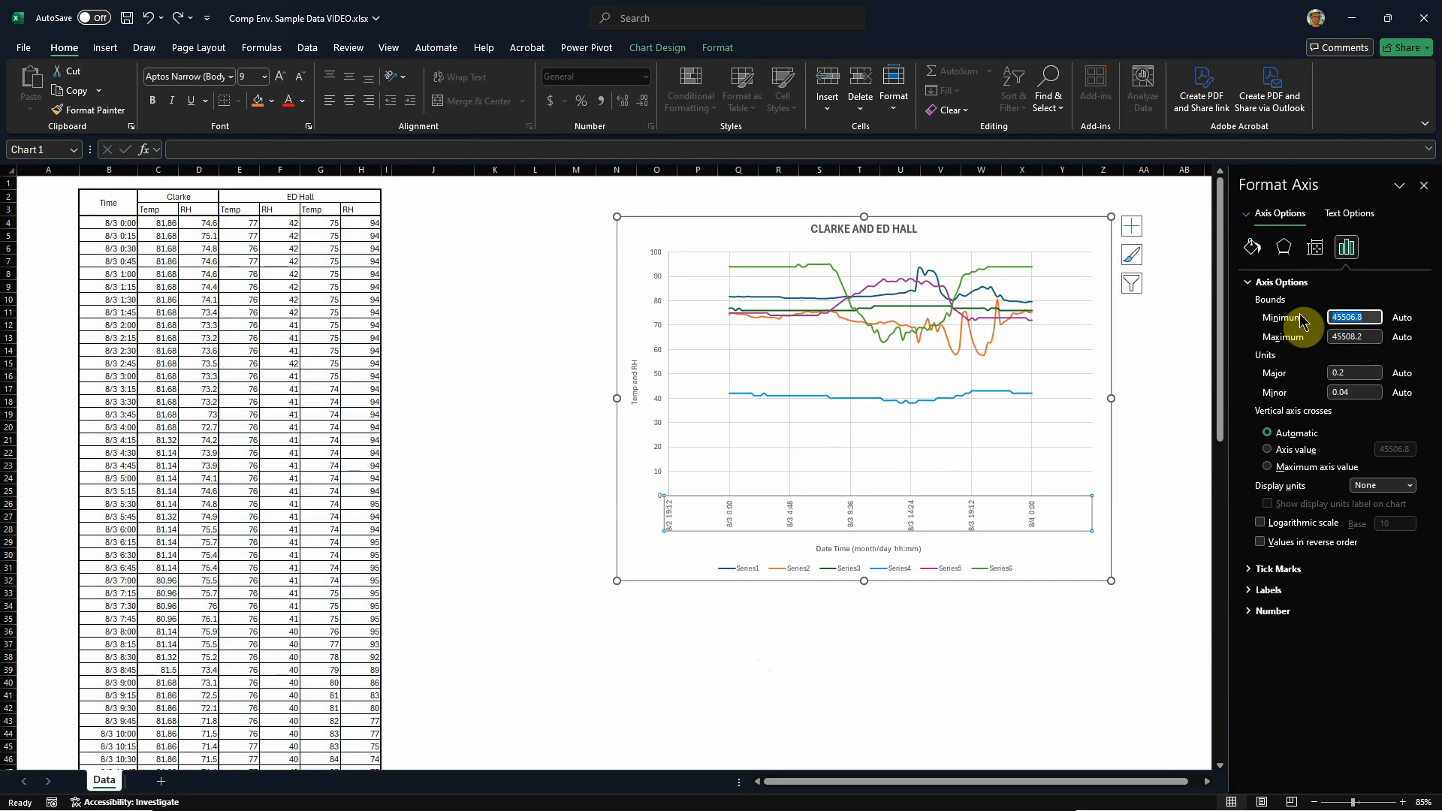
text(8/3)
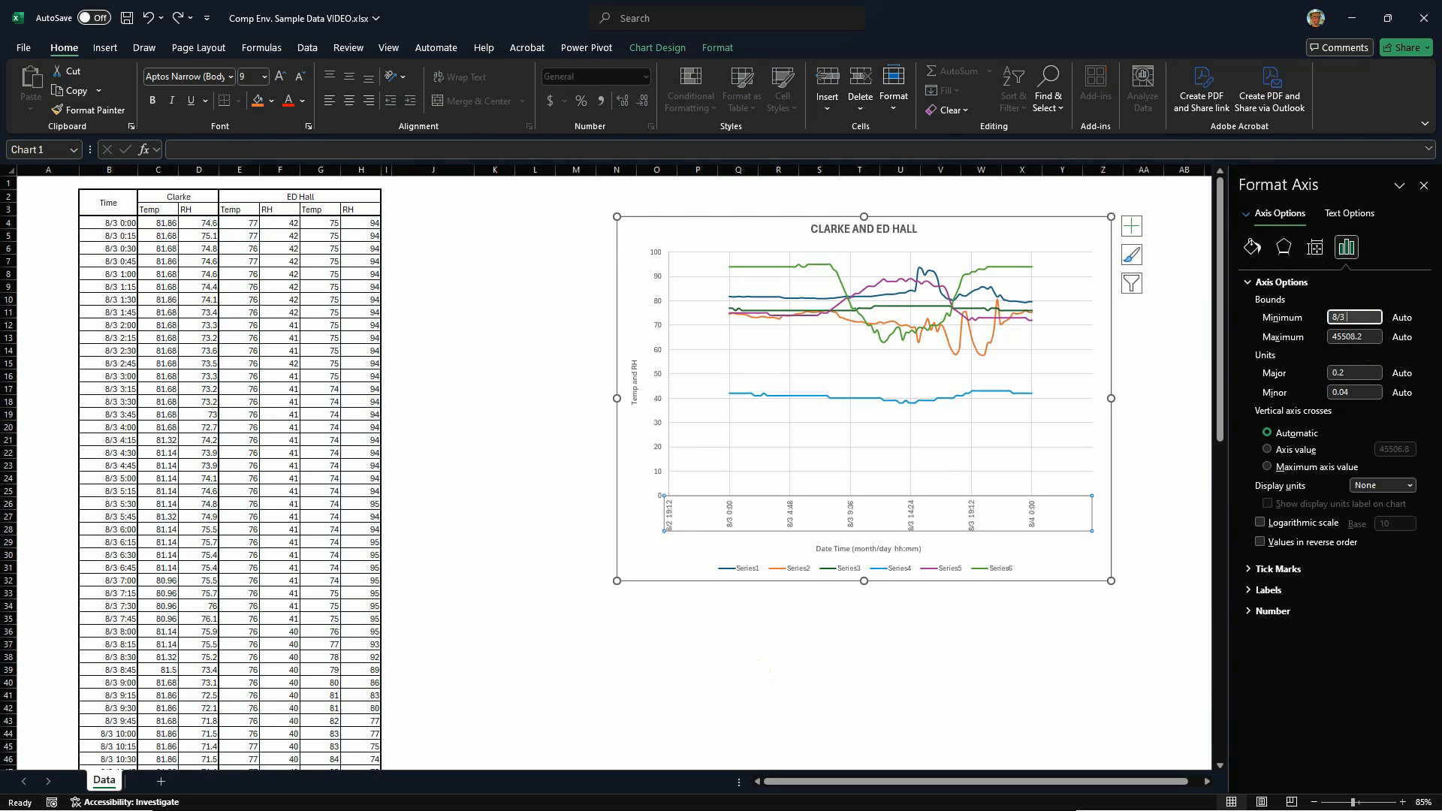
text( 0:00)
key(Return)
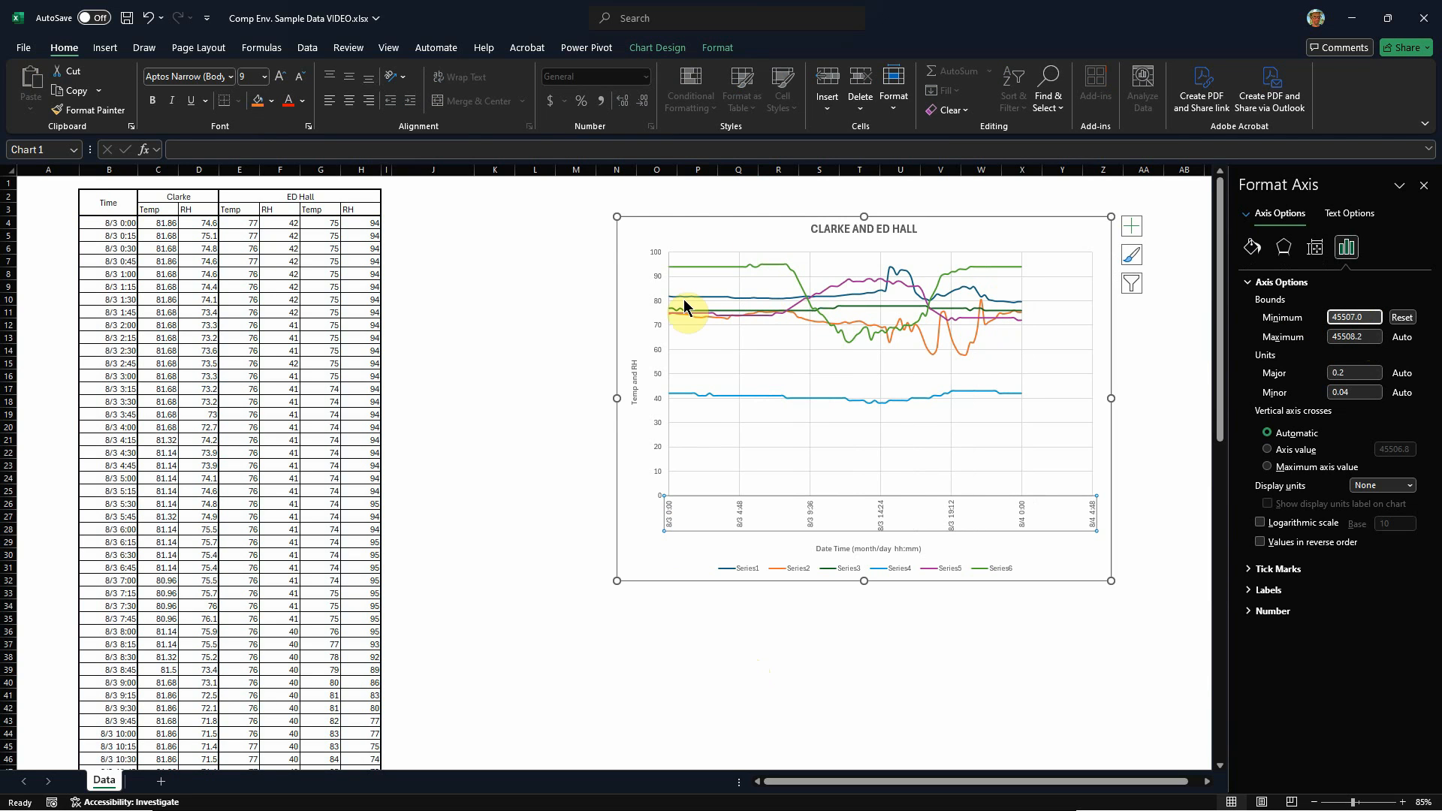
Step: Set the horizontal axis's maximum bound to 8/4 0:00, serial value 45508.0
click(1093, 517)
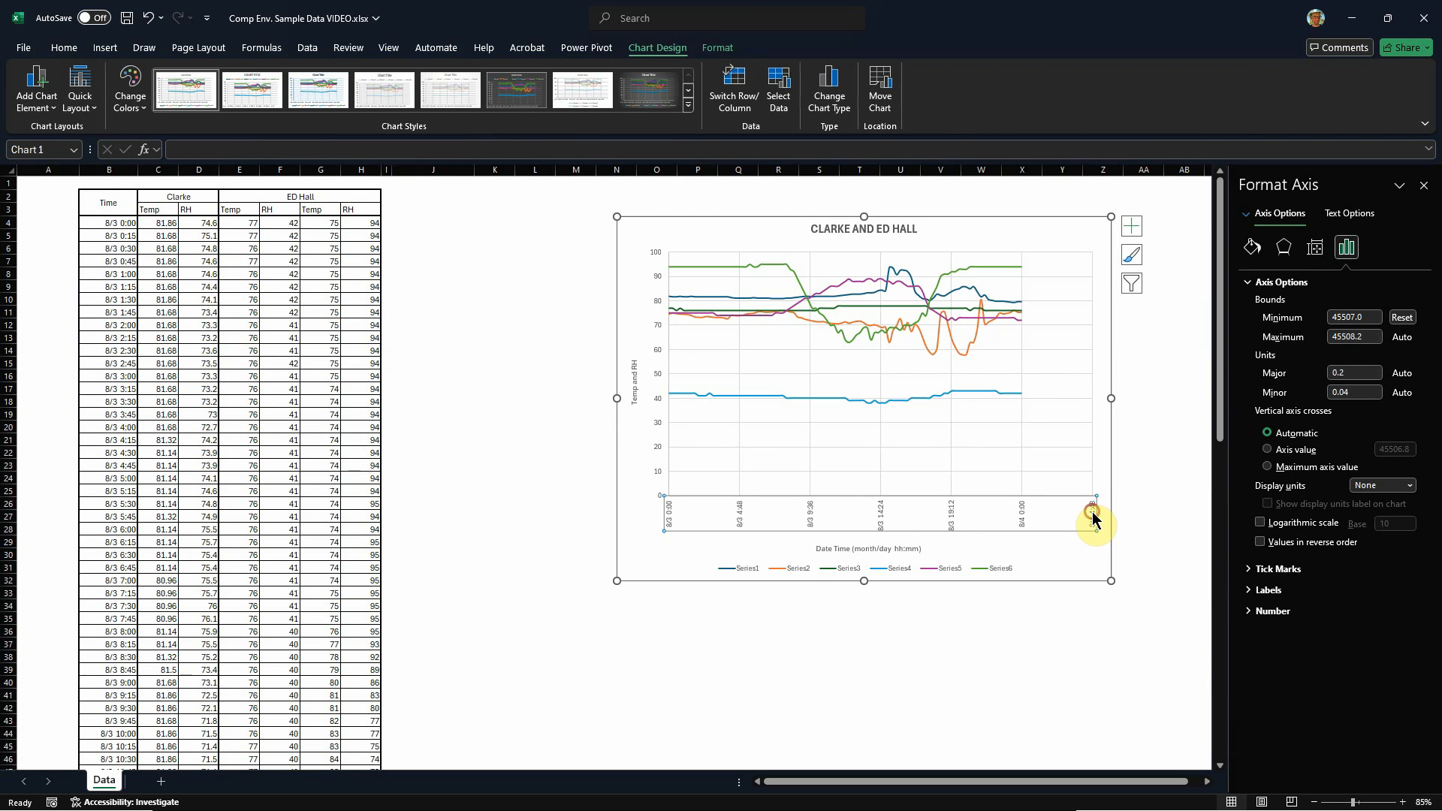
drag(1375, 337, 1323, 342)
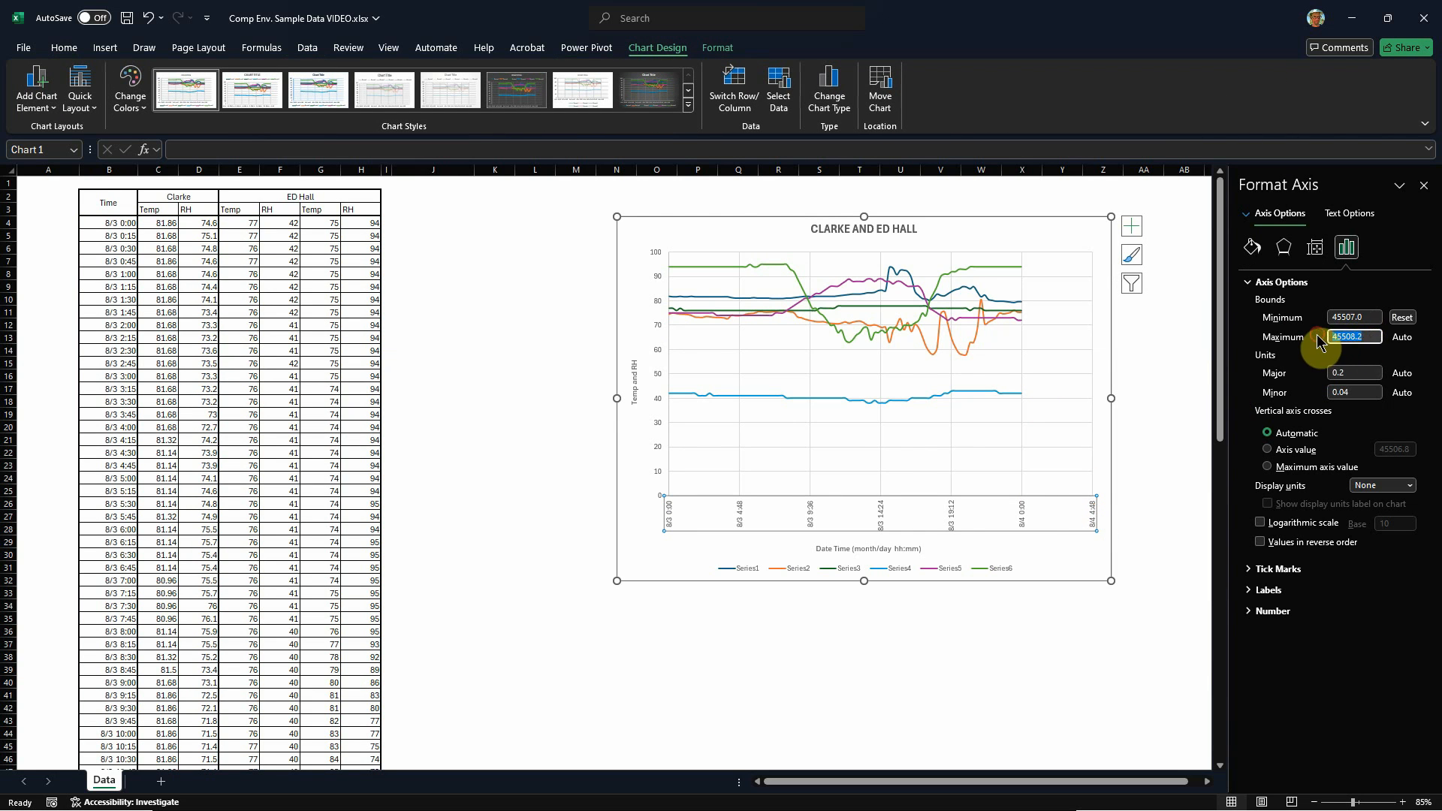
text(8)
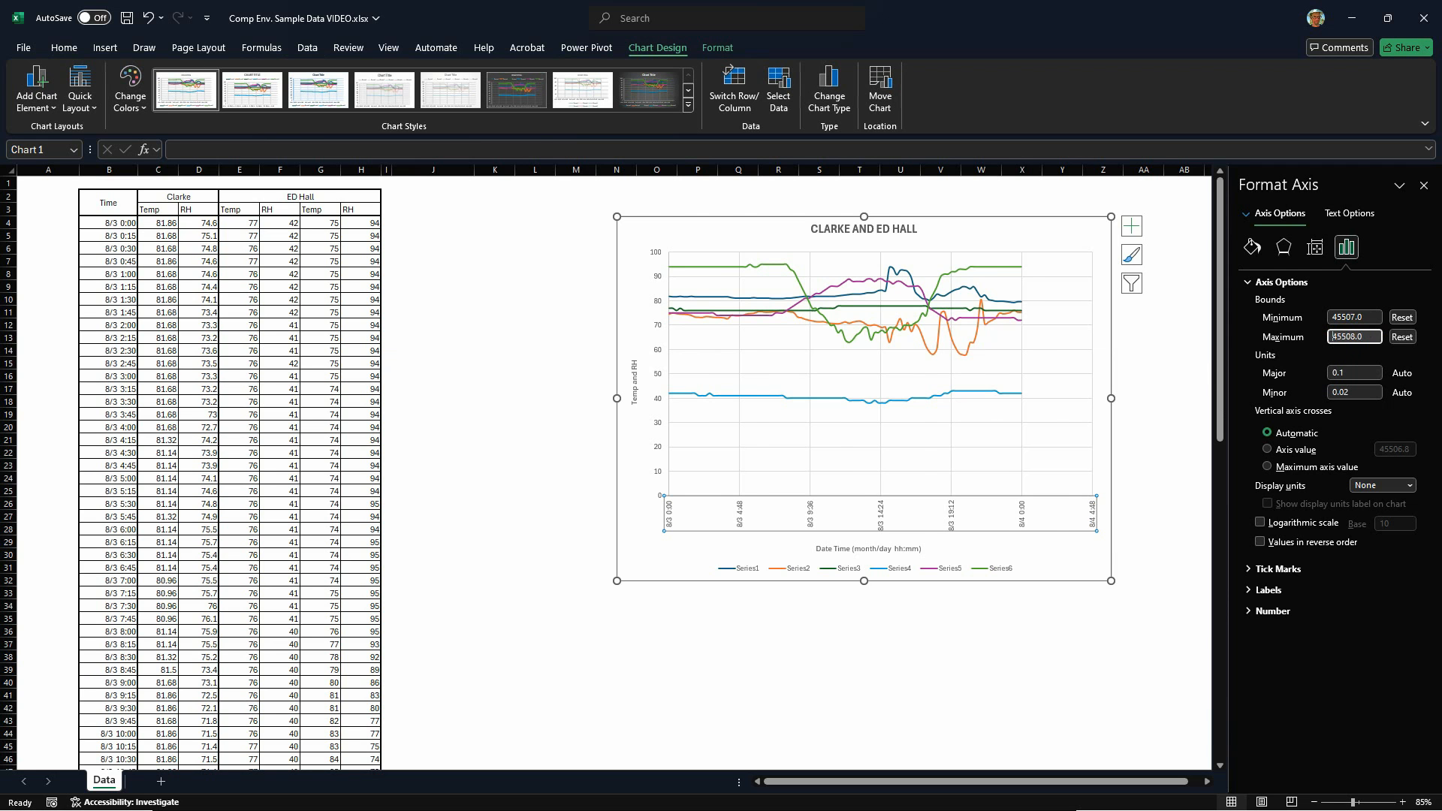
Step: Apply the 45508.0 maximum bound to the horizontal axis and deselect the chart
key(Return)
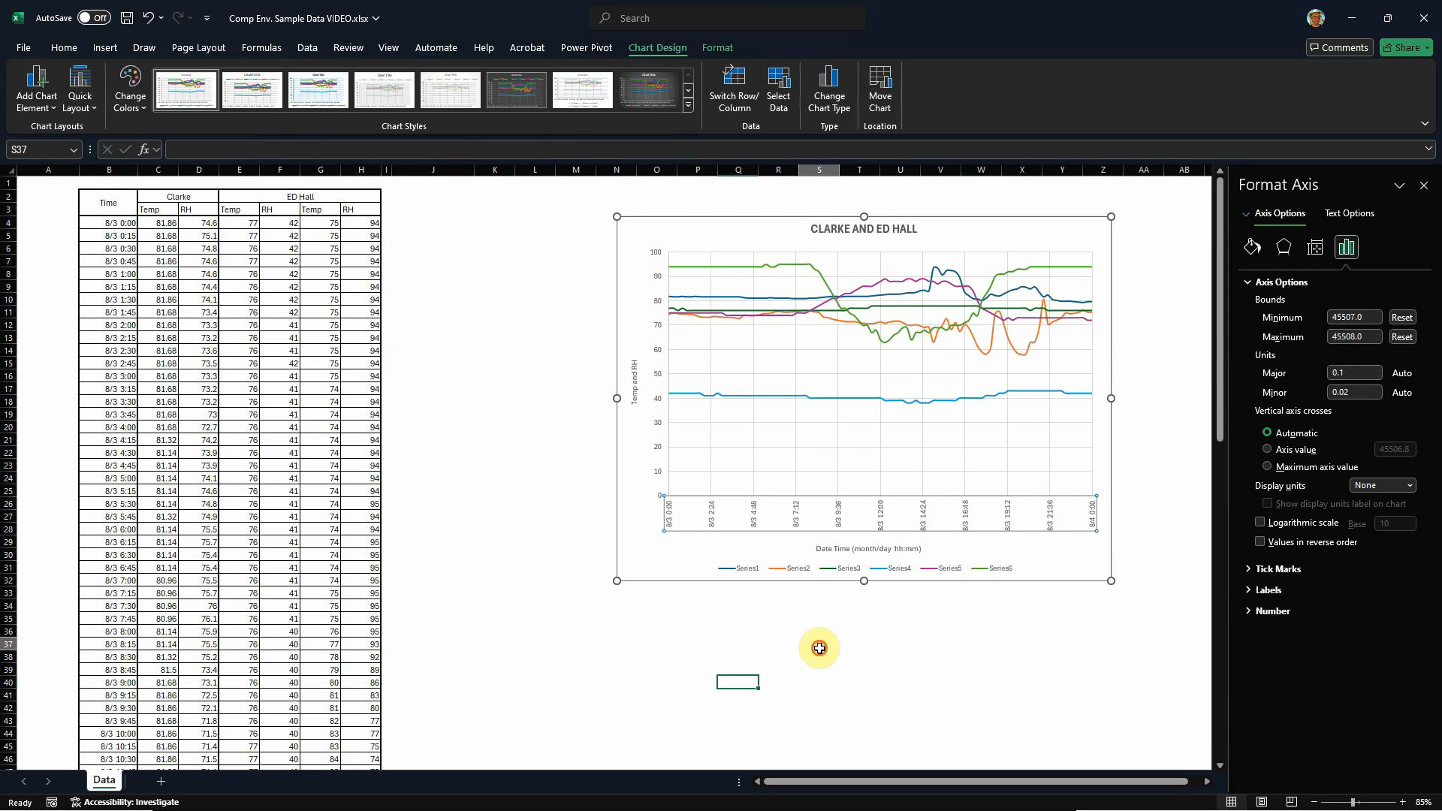
click(821, 644)
scroll(781, 539, down, 3)
scroll(782, 539, up, 3)
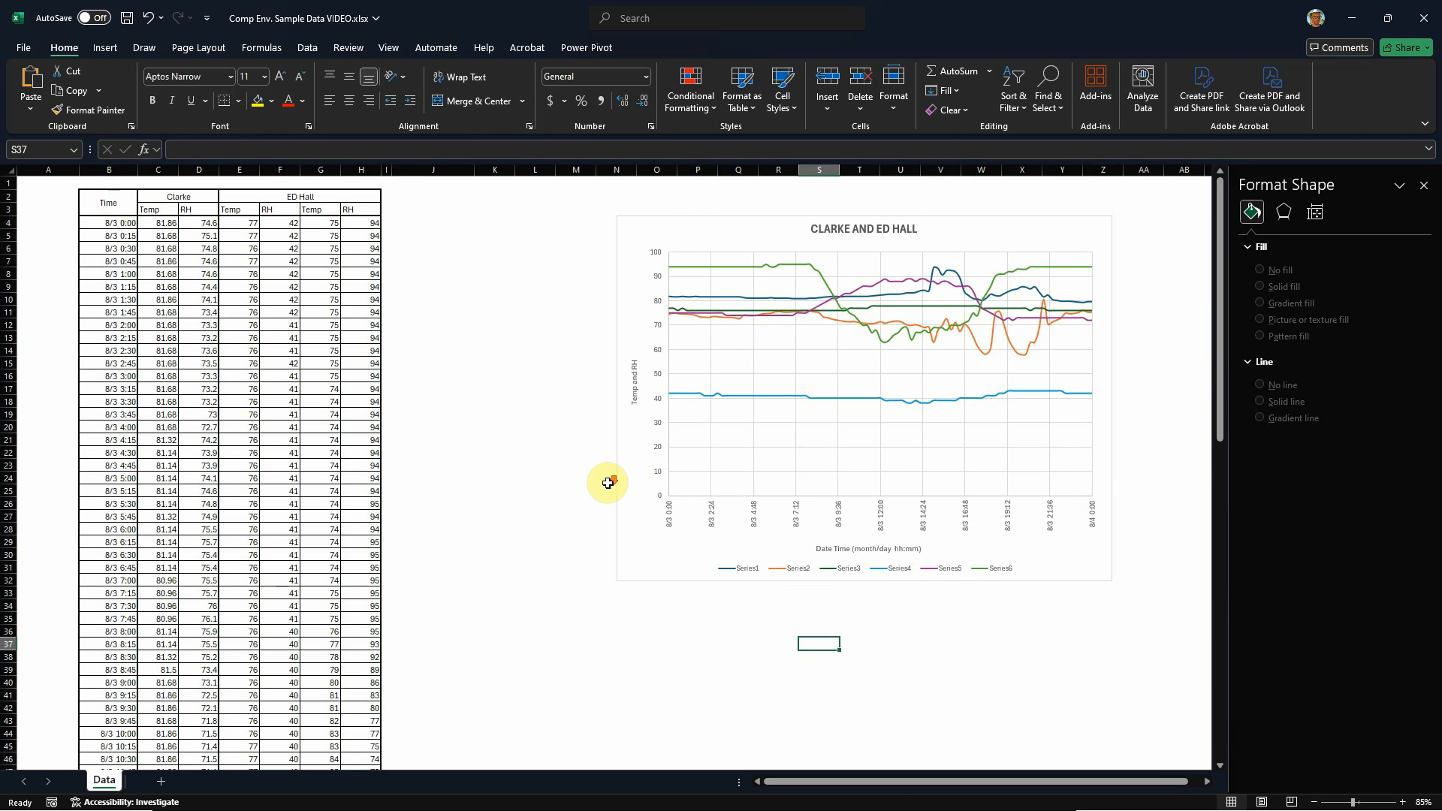
scroll(644, 474, down, 1)
scroll(957, 218, up, 1)
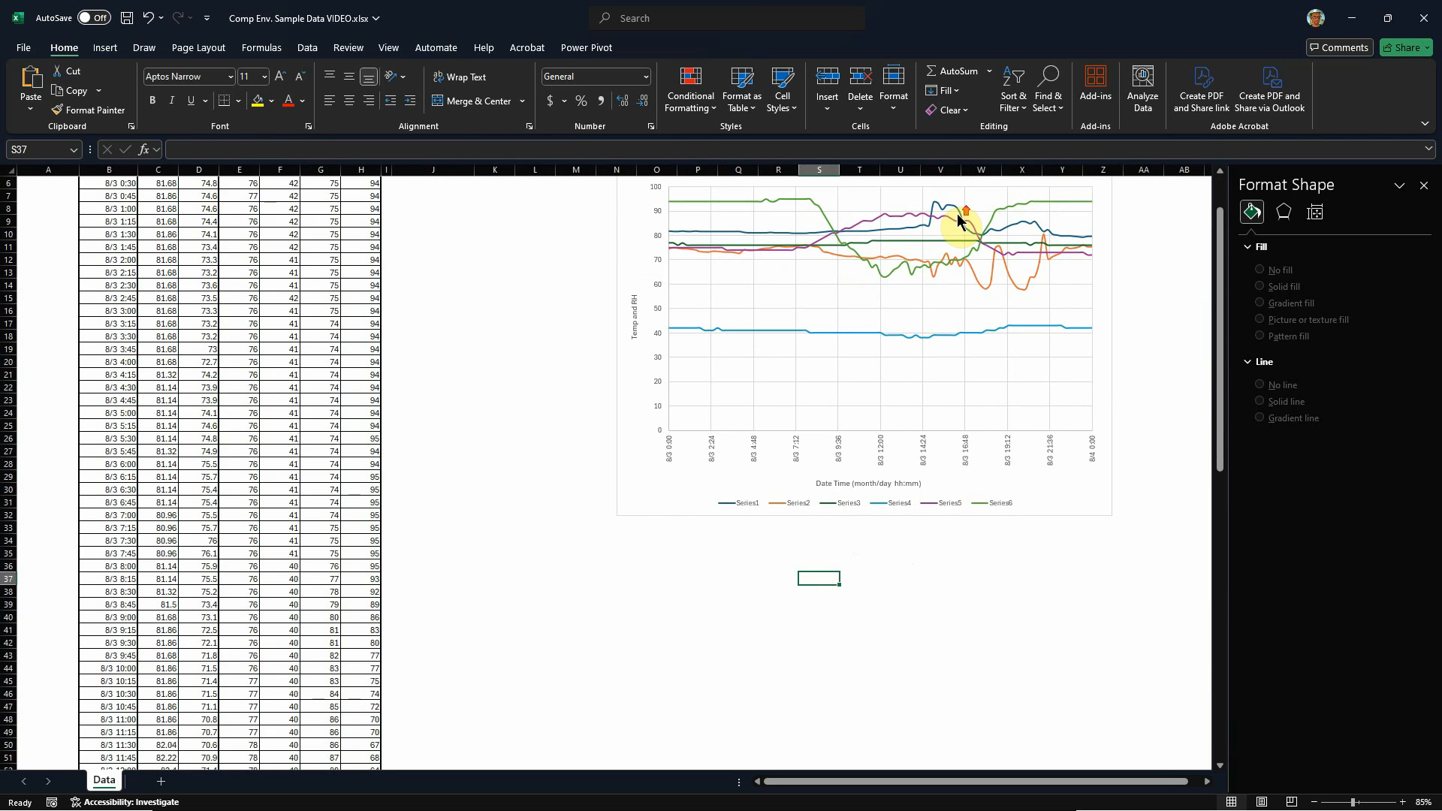
right_click(827, 447)
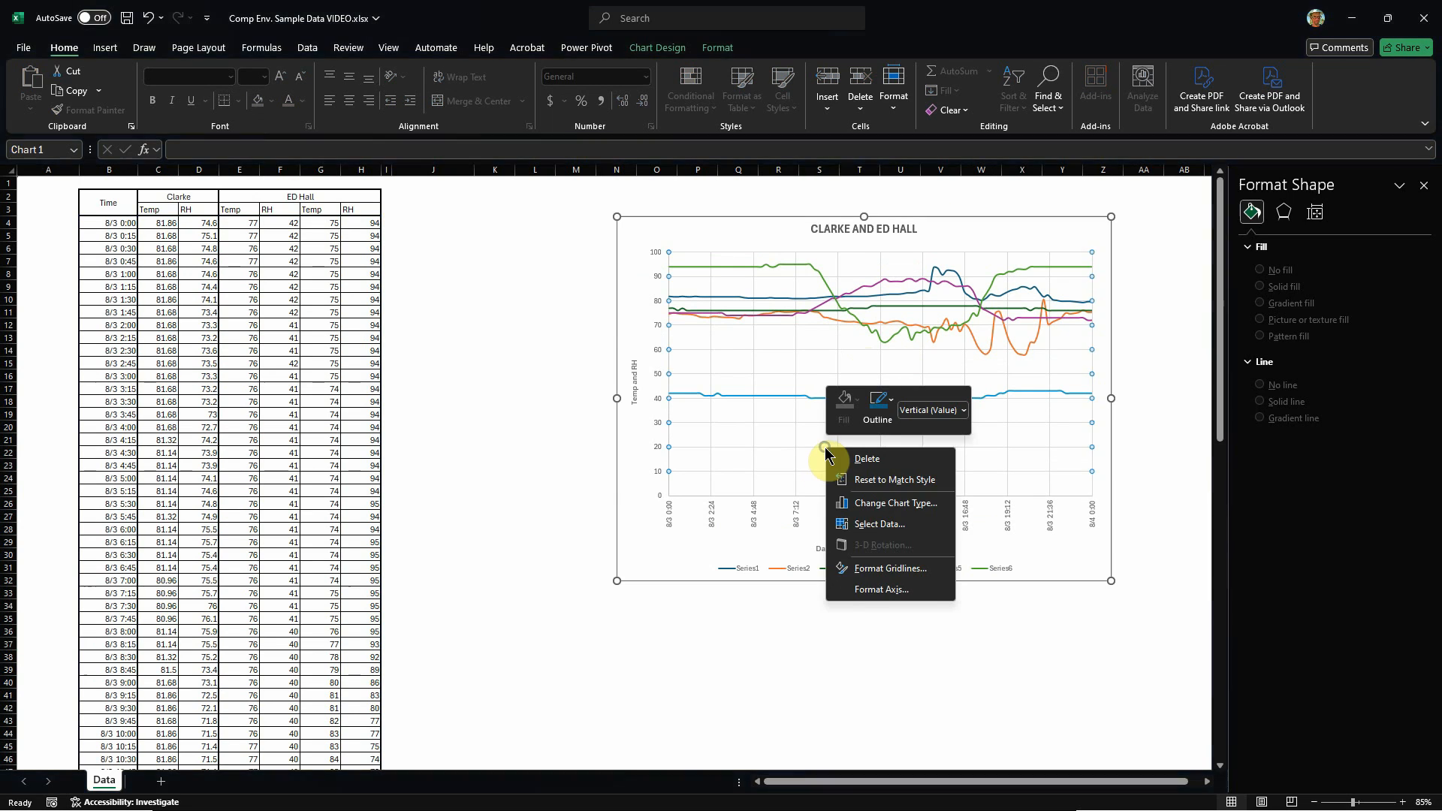
click(897, 528)
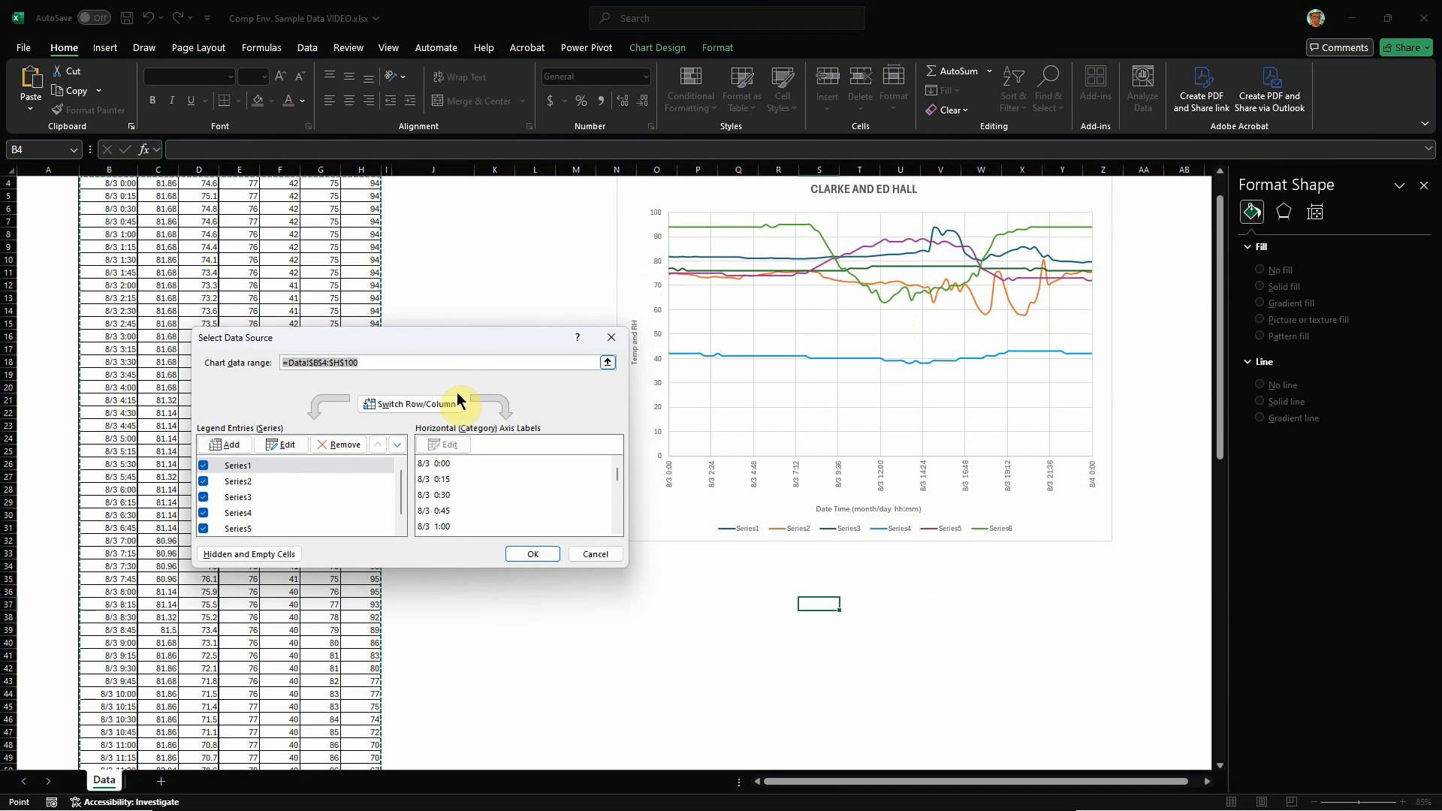
drag(438, 334, 666, 370)
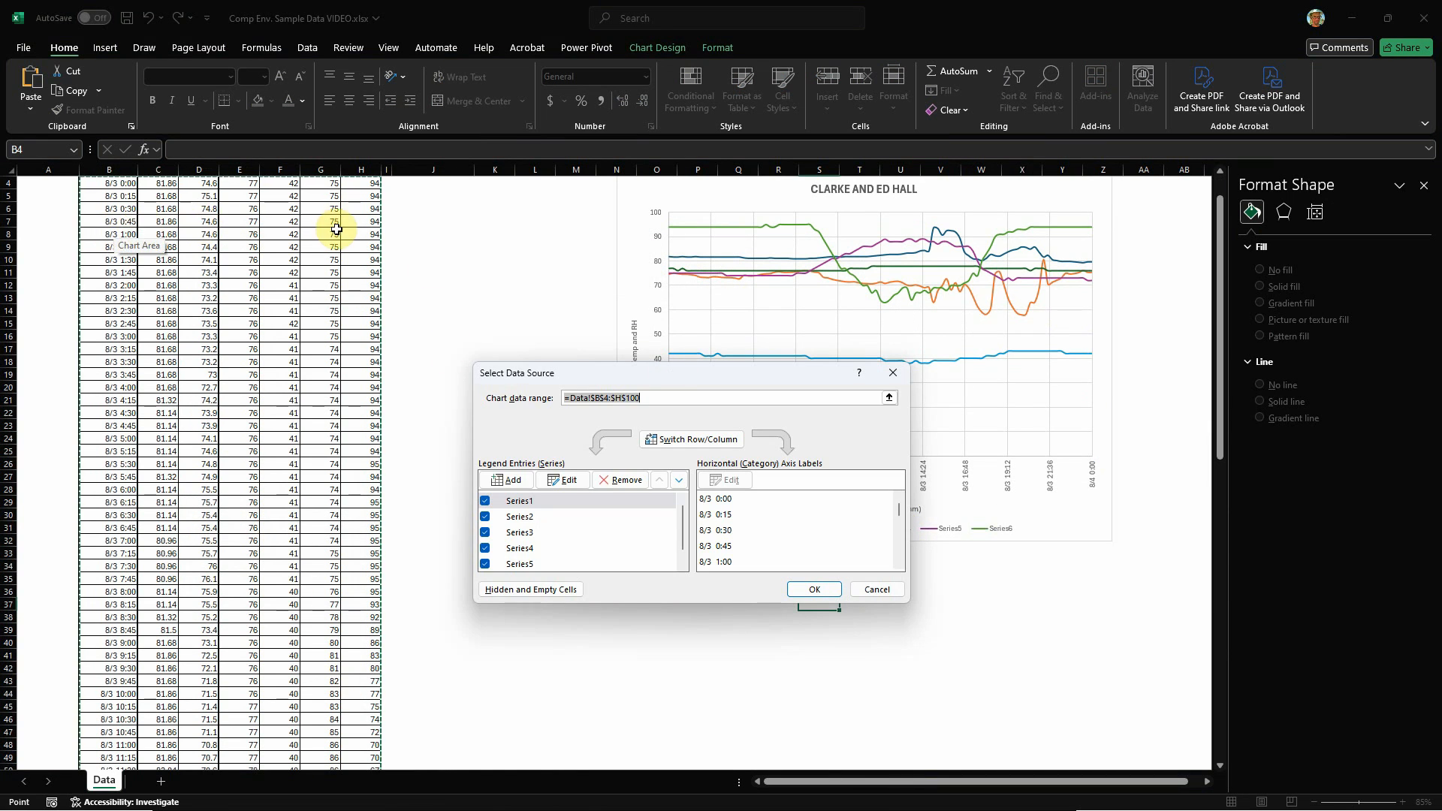
click(524, 500)
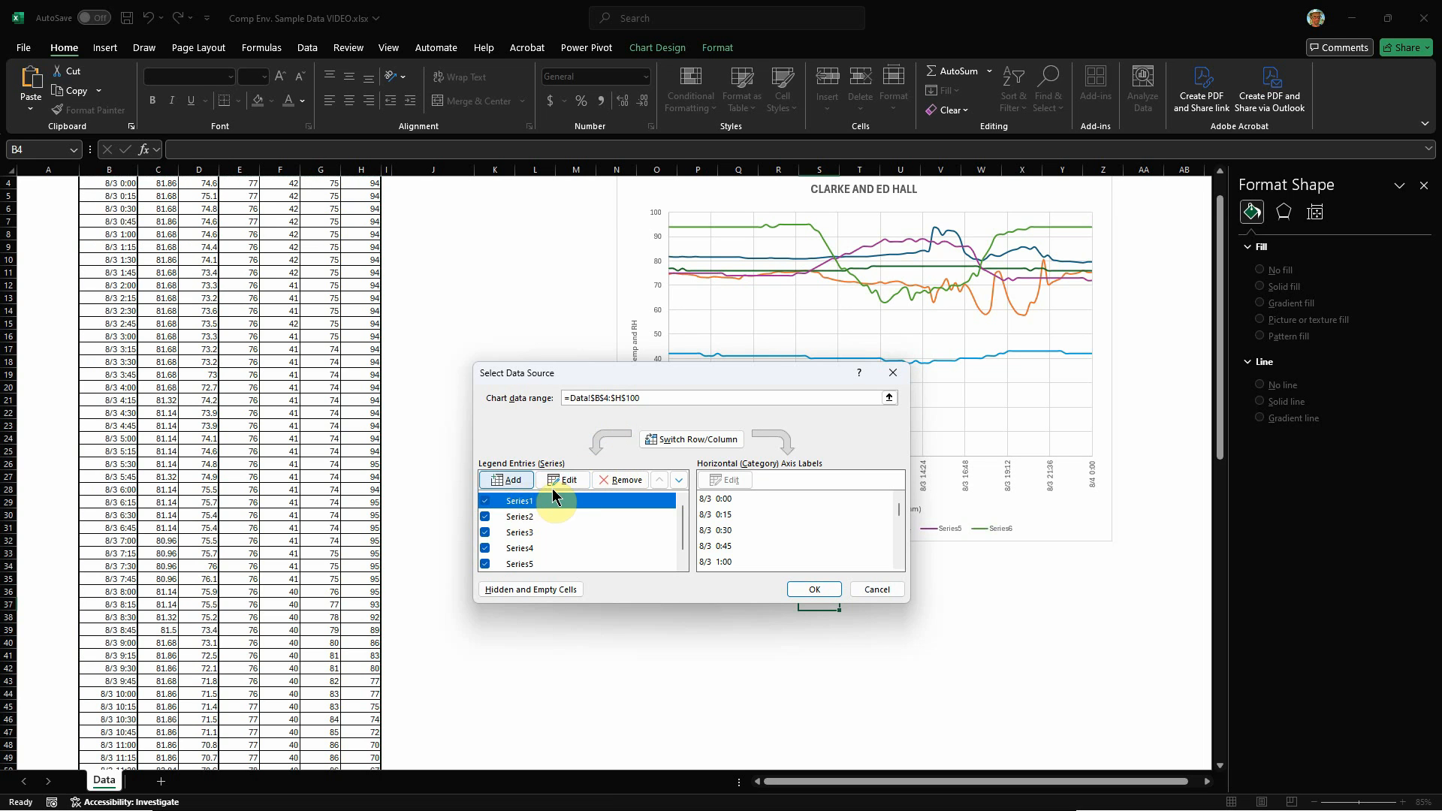
click(565, 482)
click(335, 422)
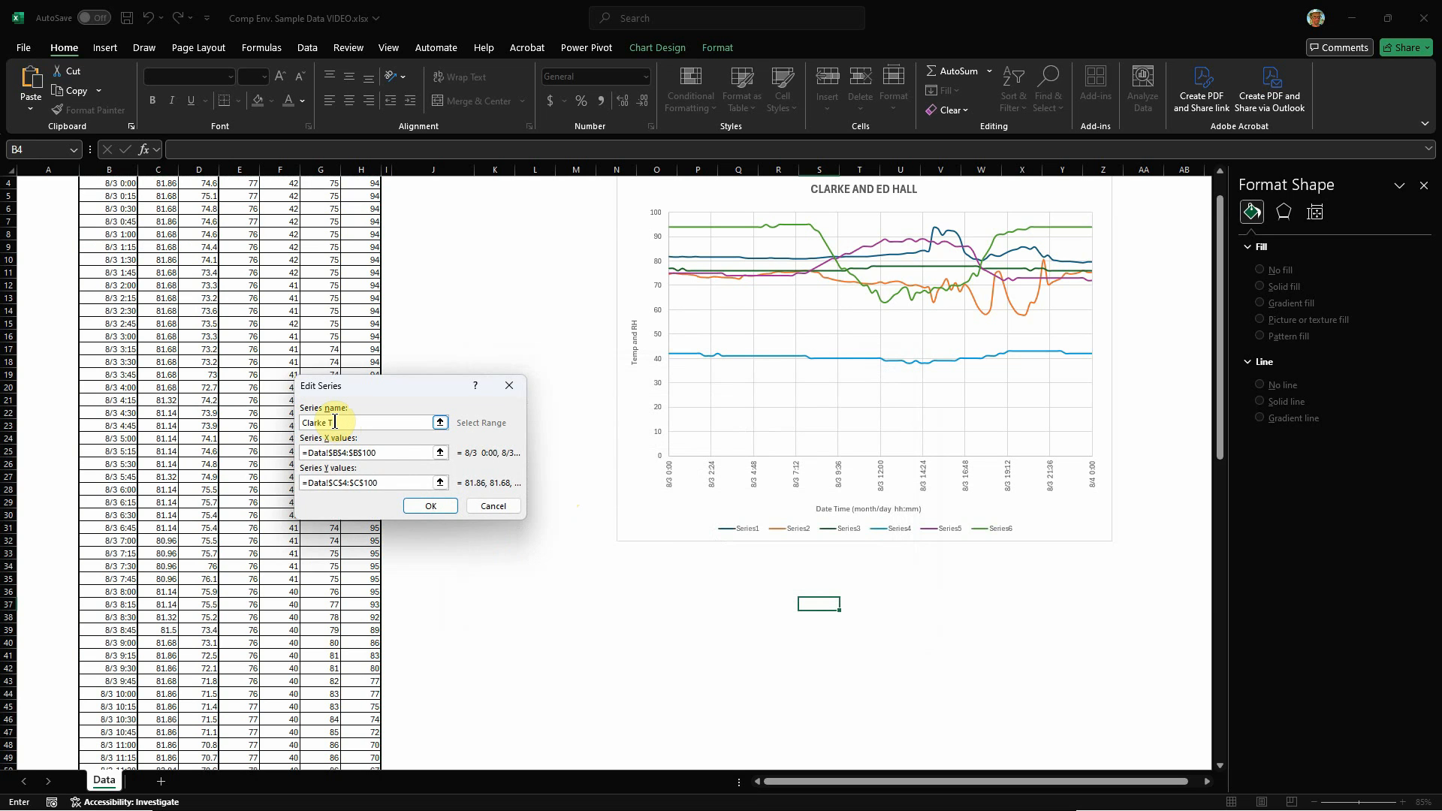
click(423, 506)
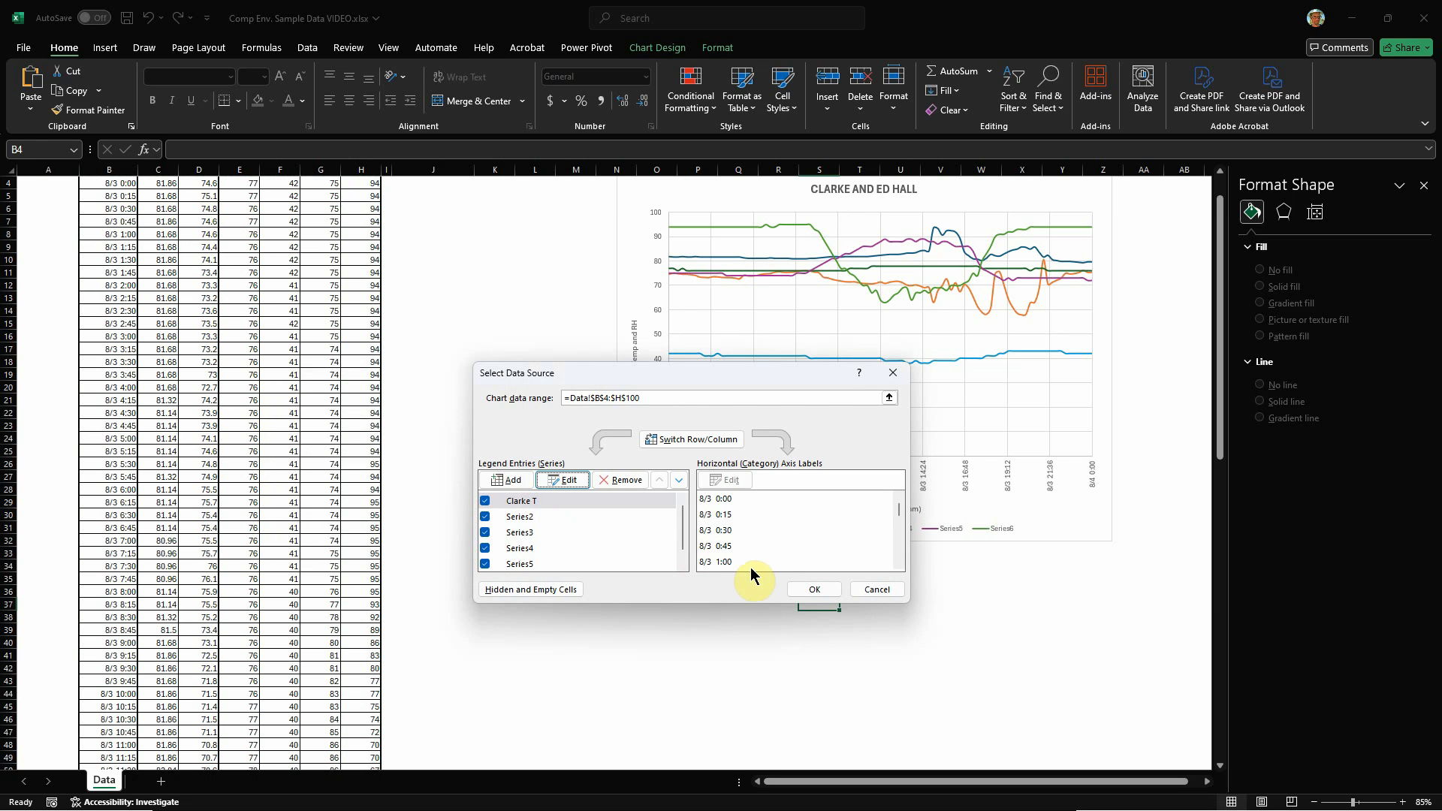
Step: Rename the second data series, Series2, as "Clarke RH" and apply the data source changes
click(515, 502)
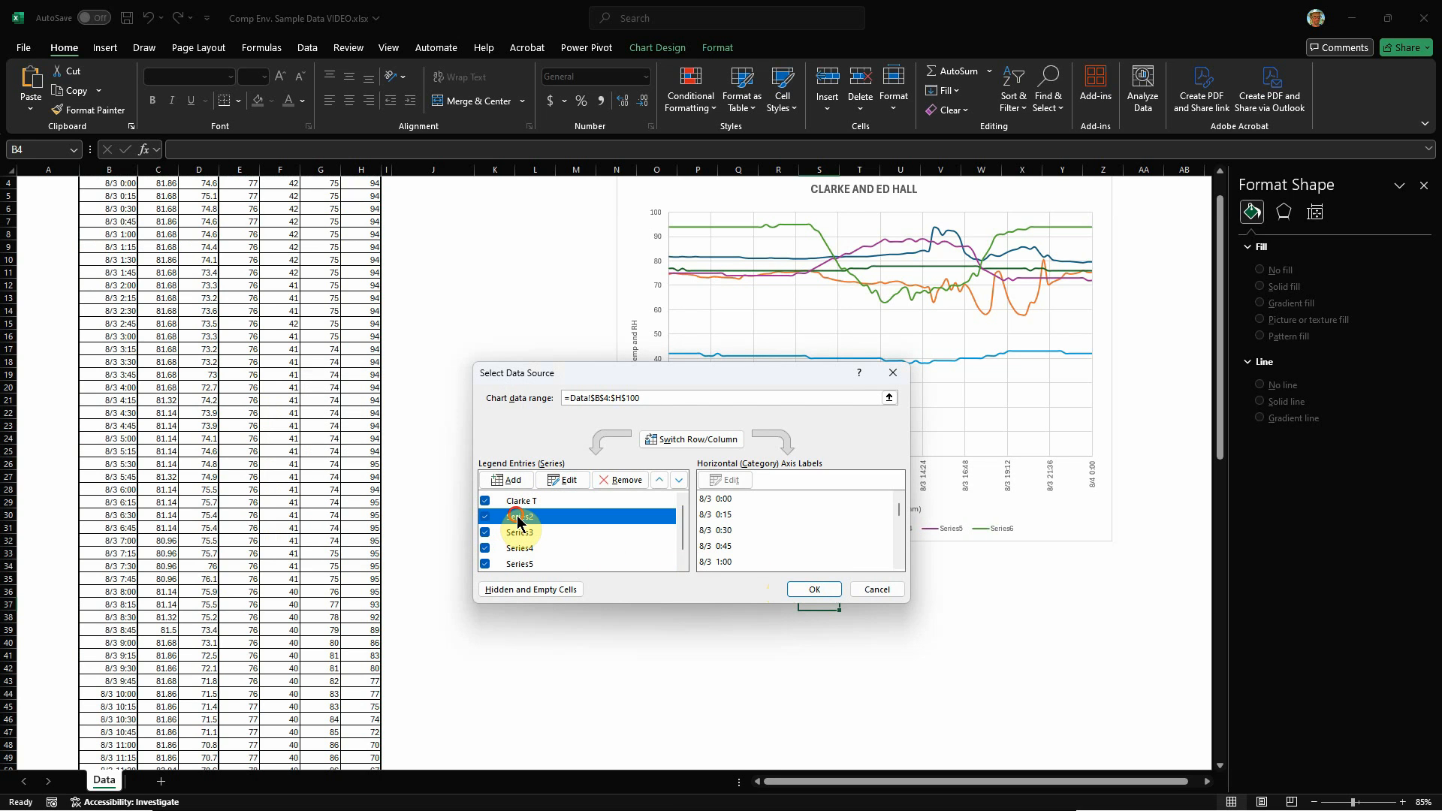
click(568, 480)
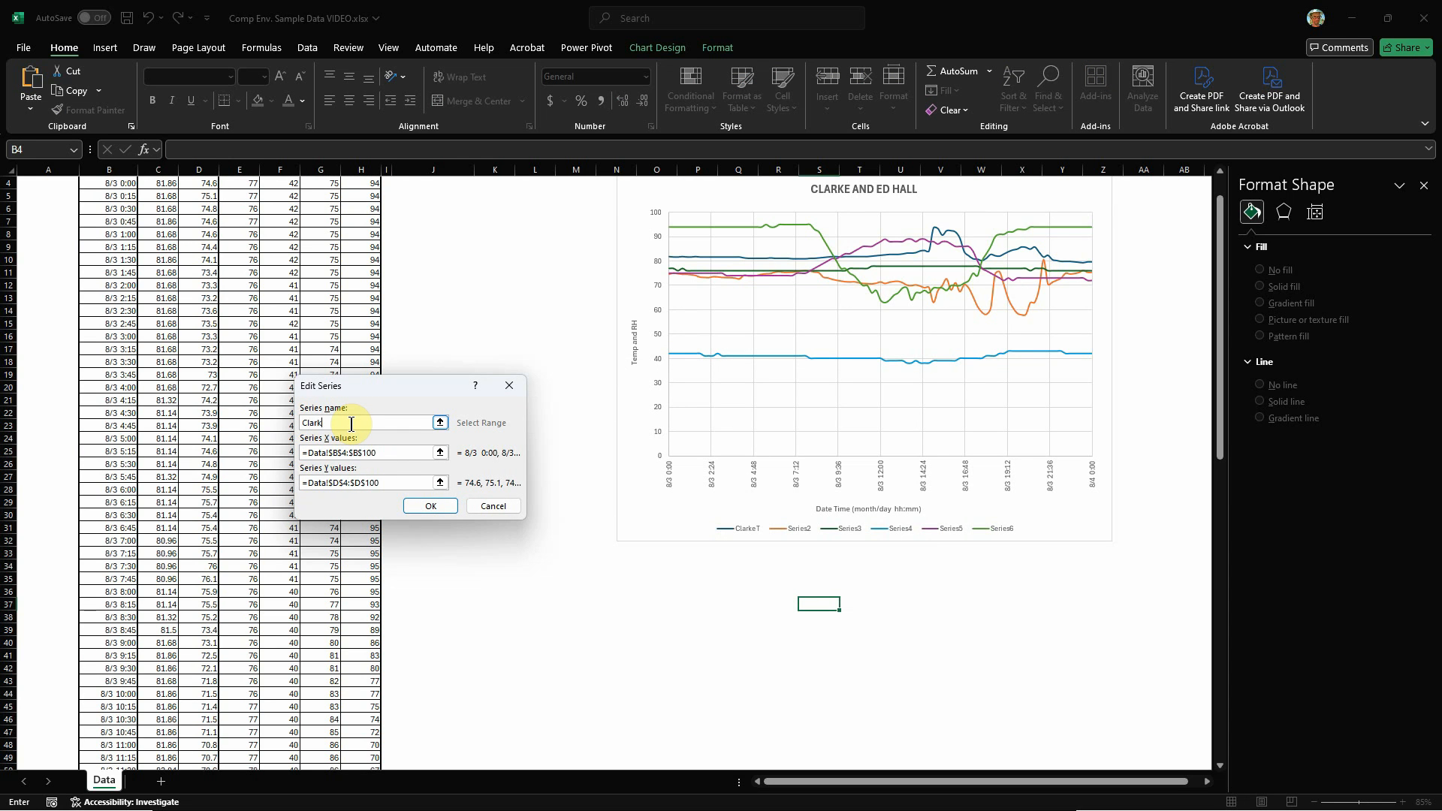
click(431, 505)
click(803, 586)
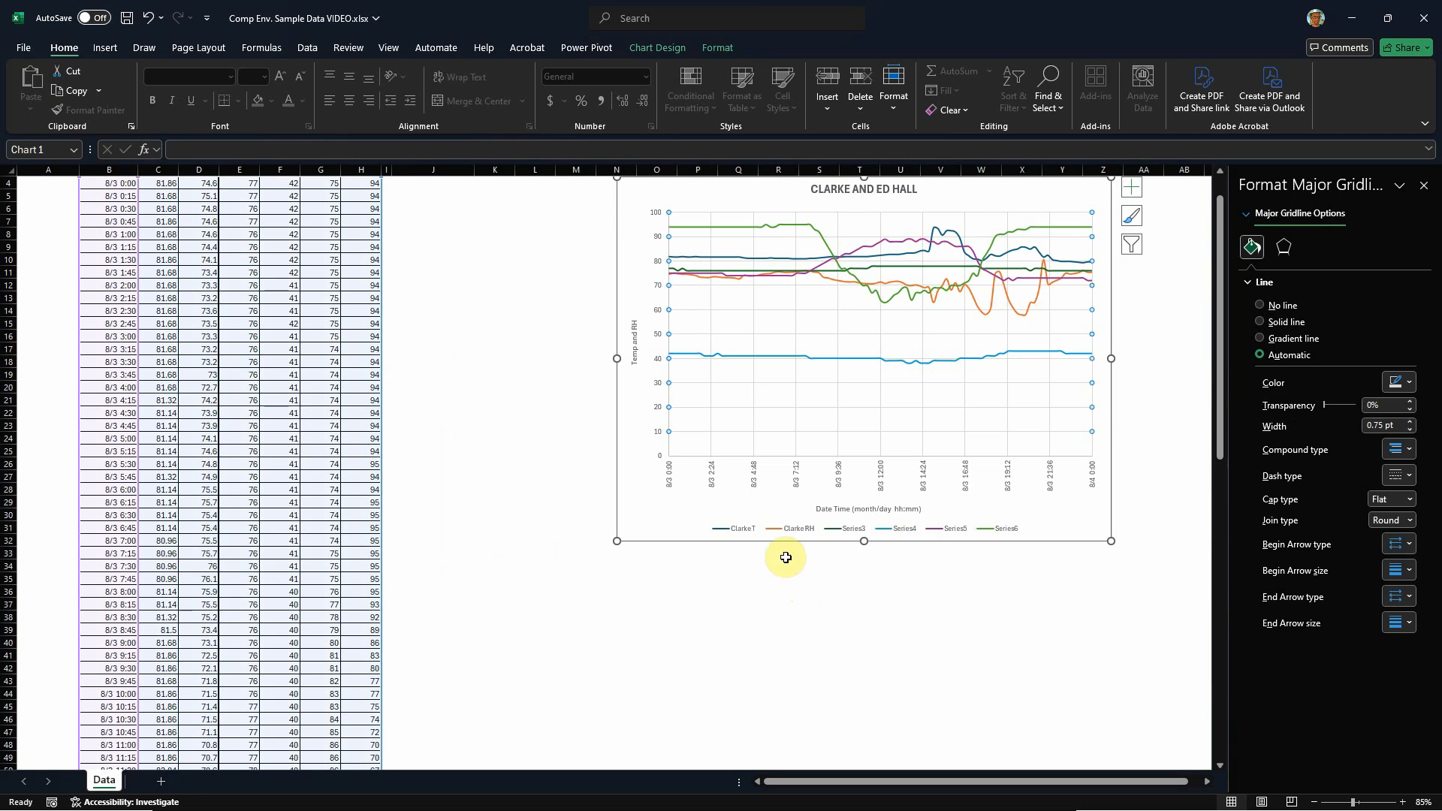
Step: Examine the Clarke RH legend entry and the individual chart lines to see which data column each one plots
click(796, 530)
click(796, 529)
scroll(800, 443, up, 1)
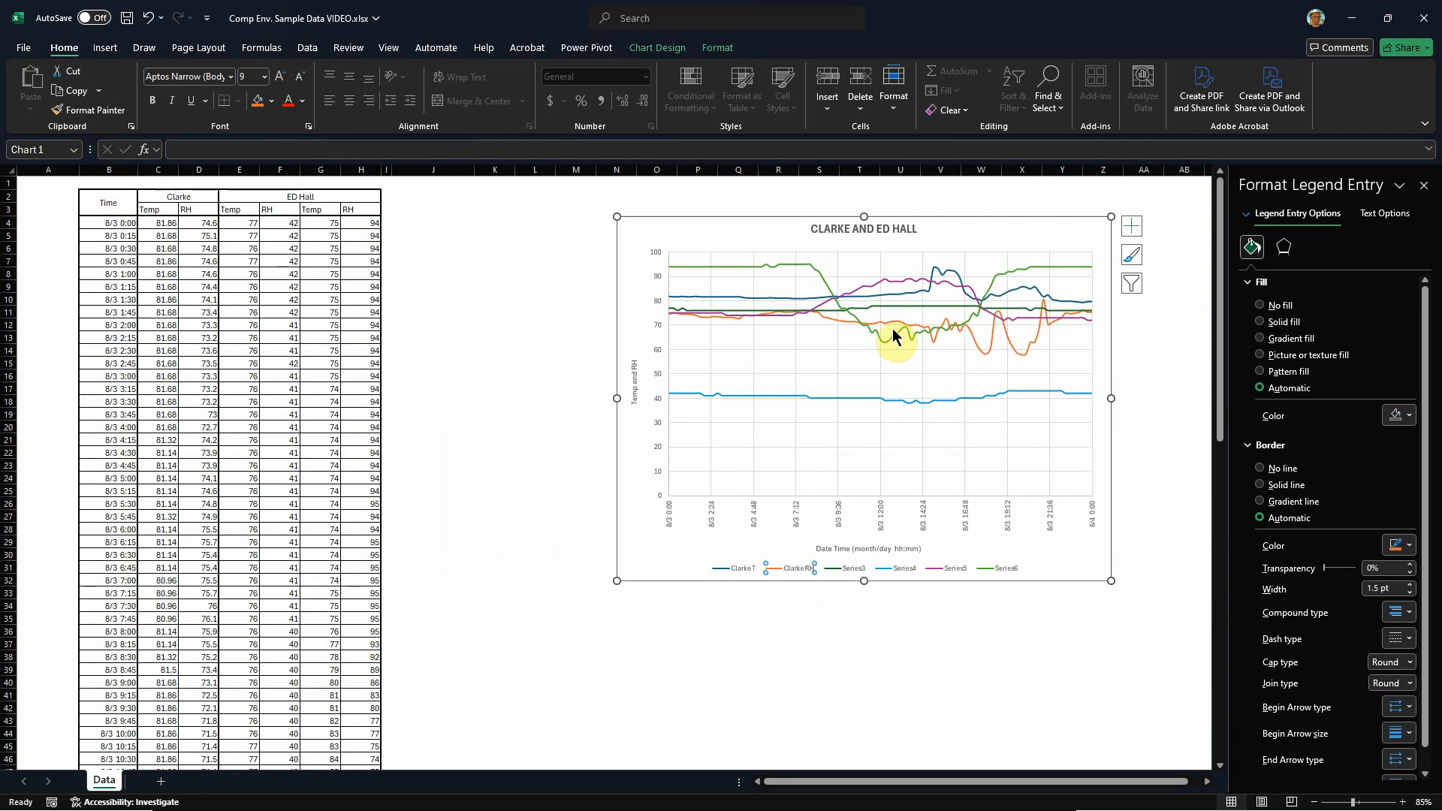
click(803, 395)
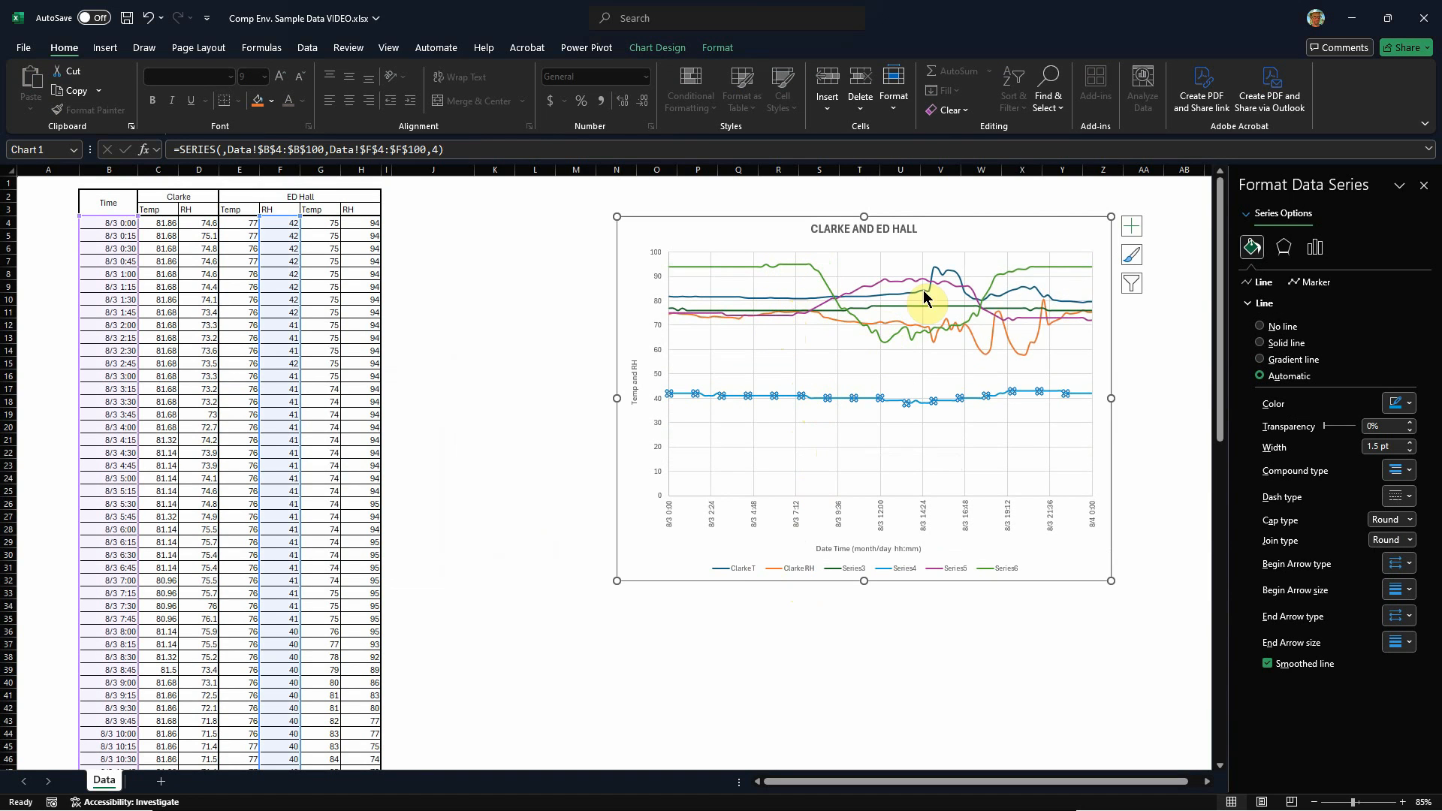
click(878, 279)
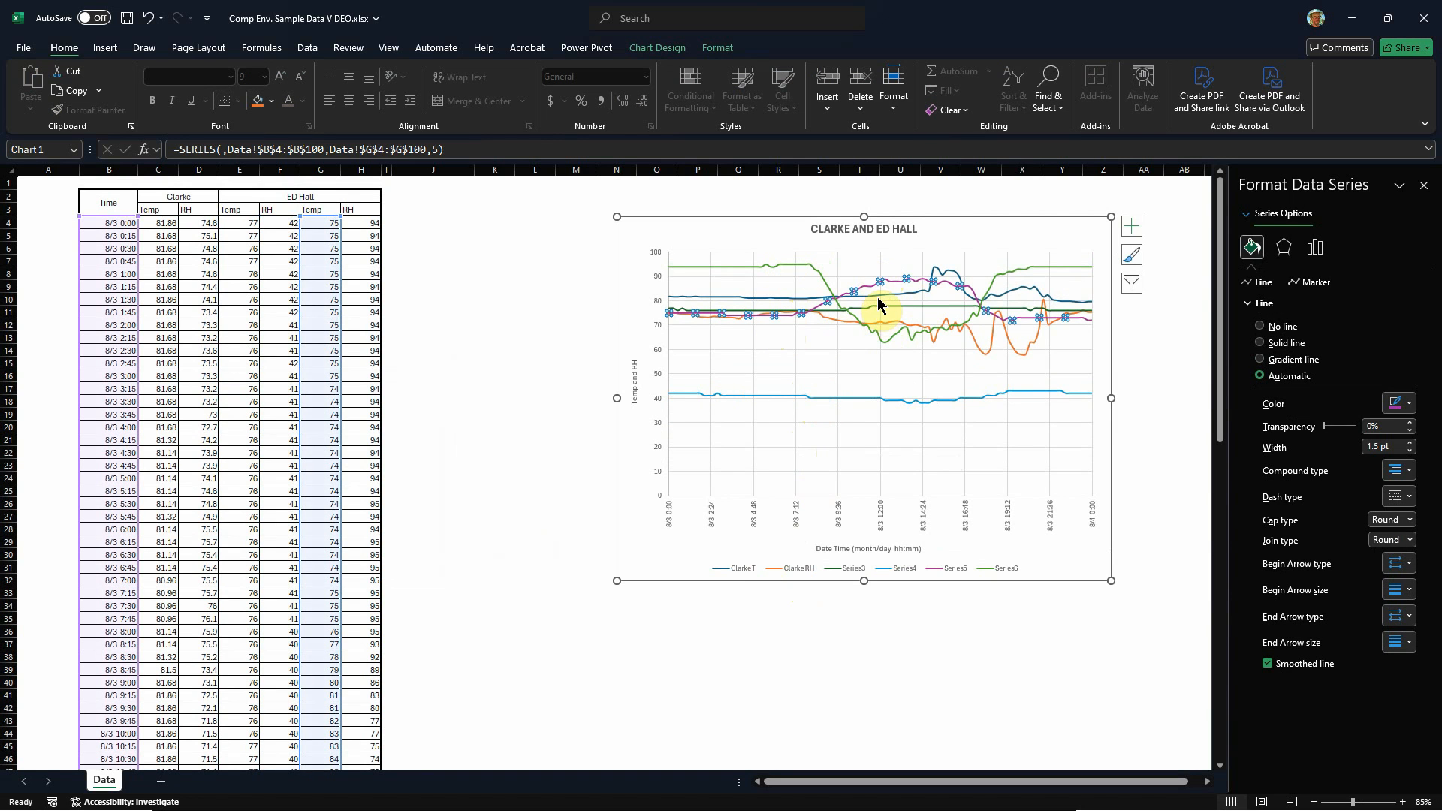
click(883, 294)
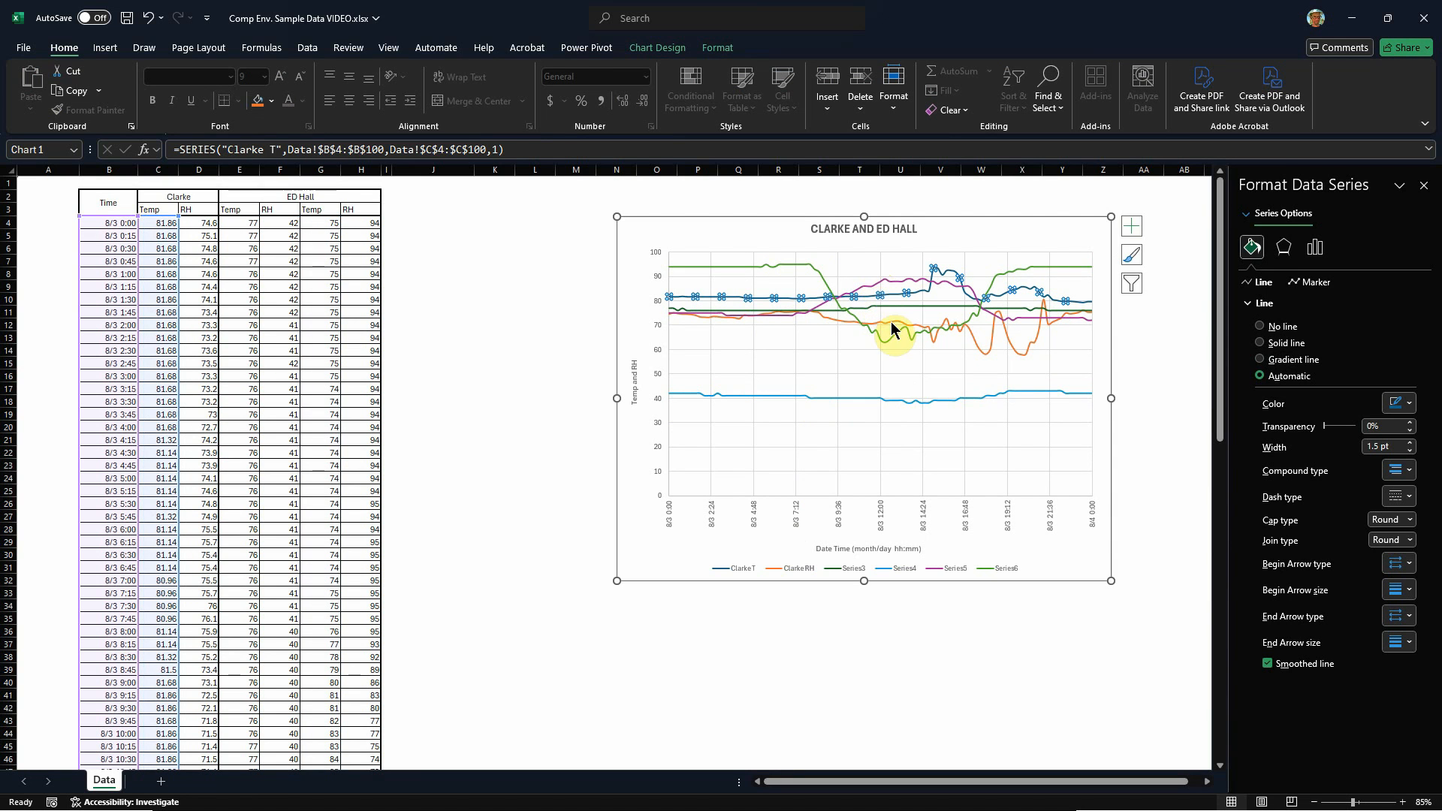
click(896, 329)
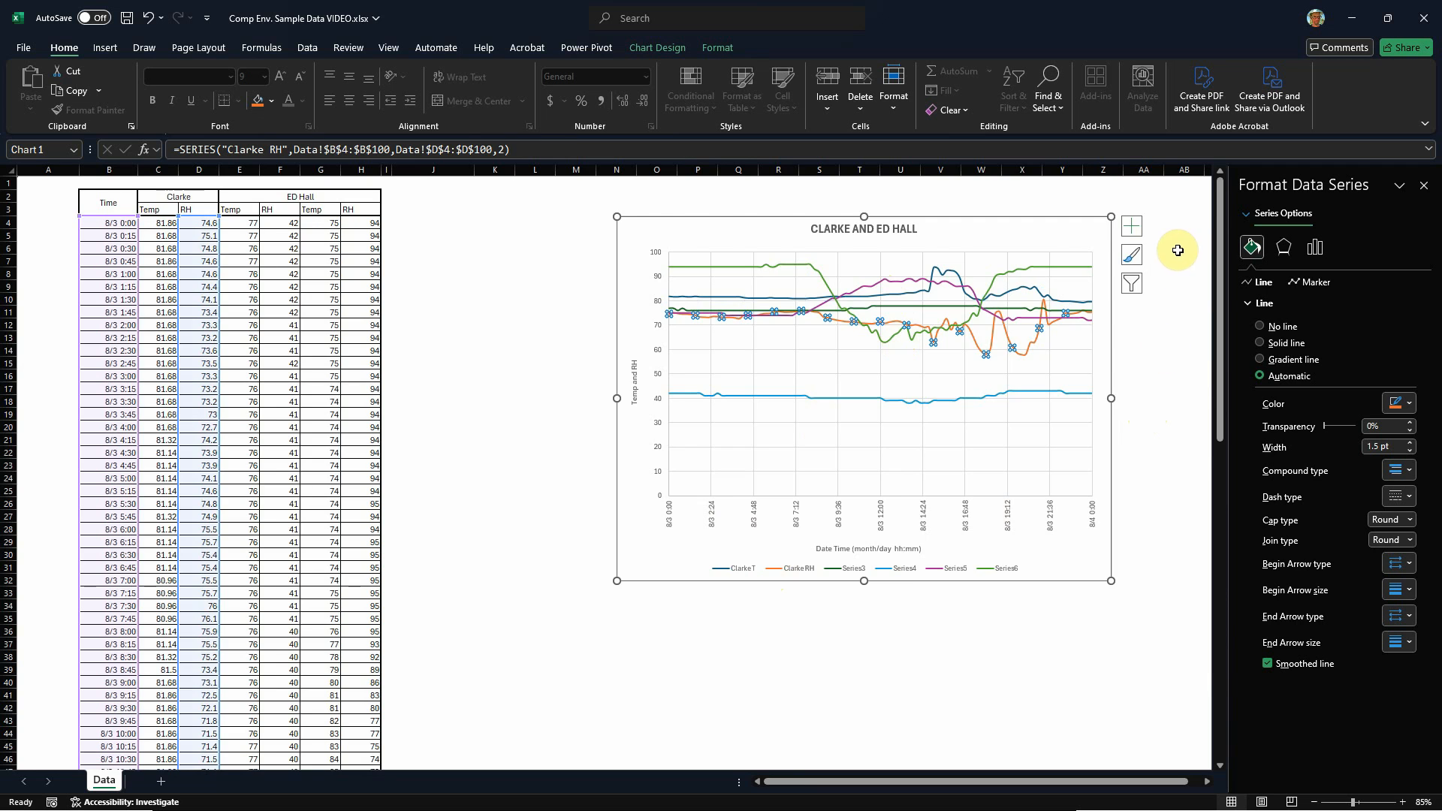
ctrl+scroll(1189, 254, up, 2)
ctrl+scroll(418, 436, down, 1)
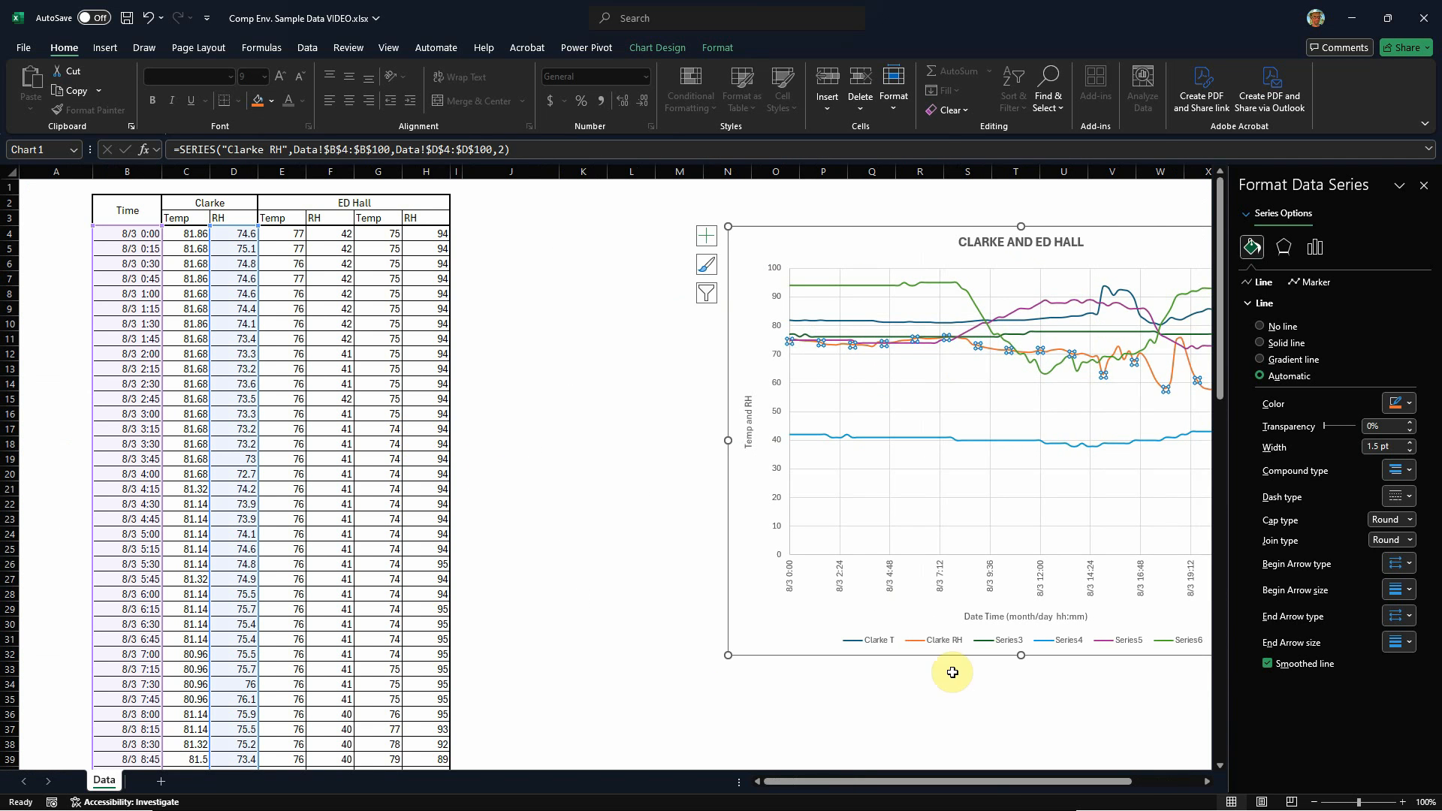
drag(979, 776, 1049, 781)
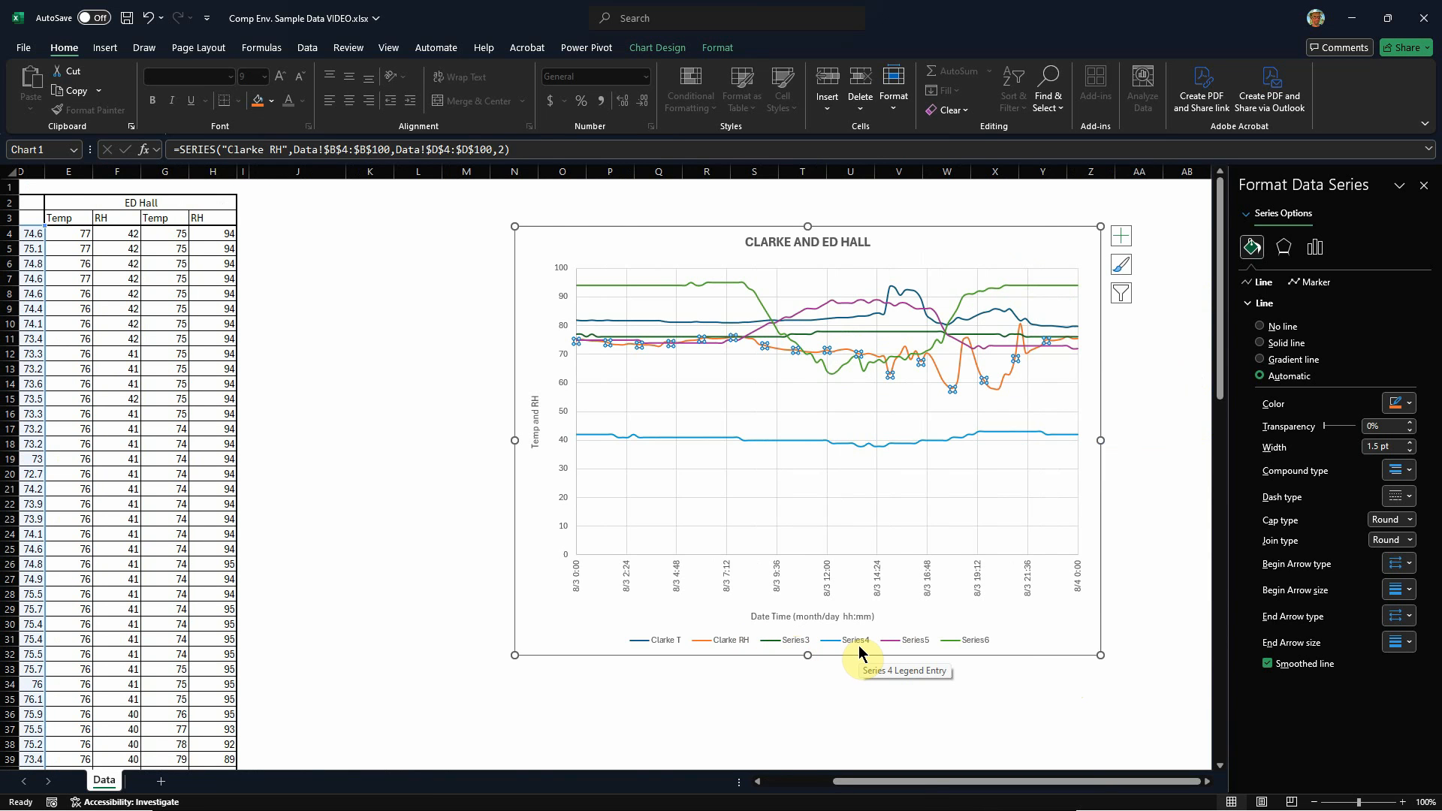
click(968, 704)
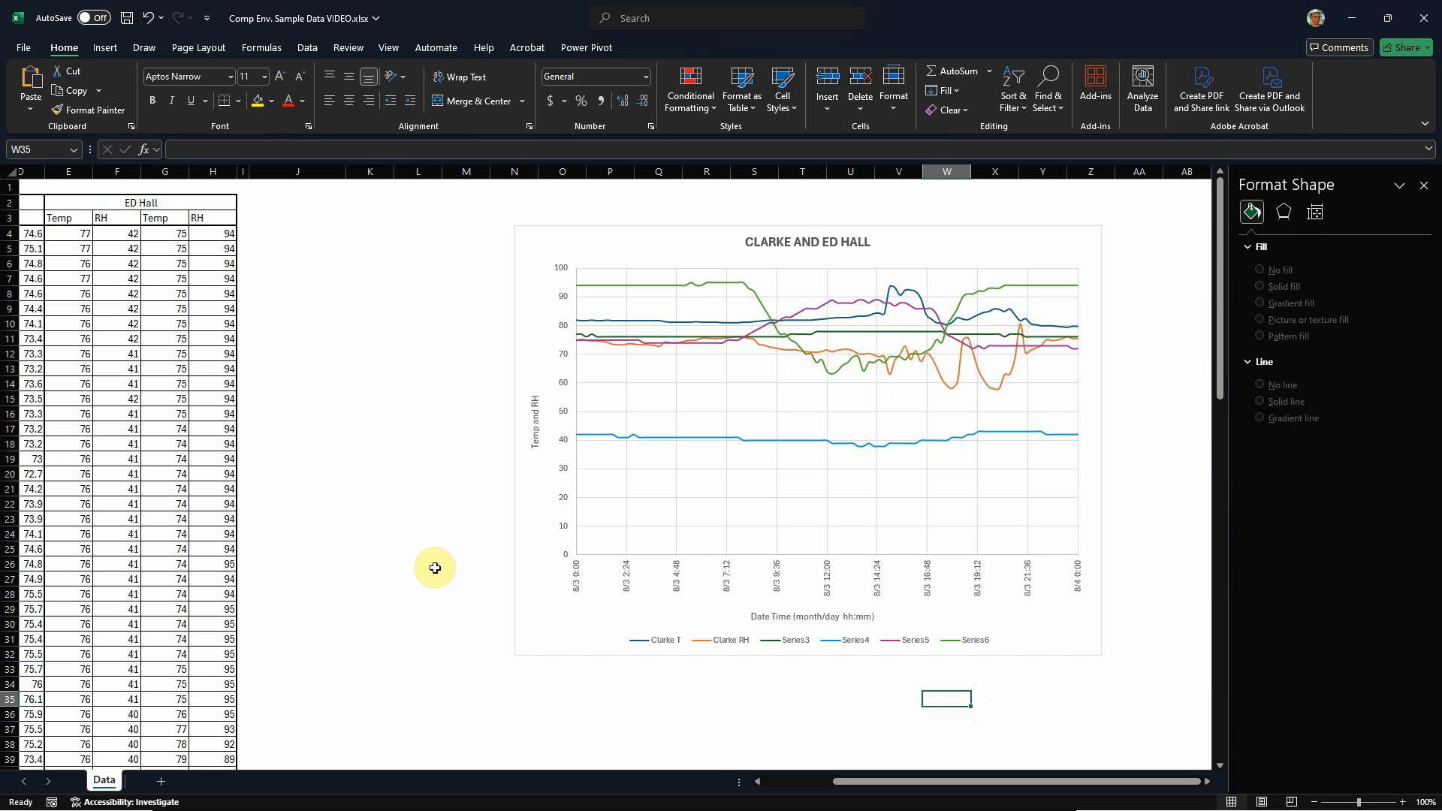
Step: Try a solid fill on the chart area, and set its fill to No fill instead
click(660, 229)
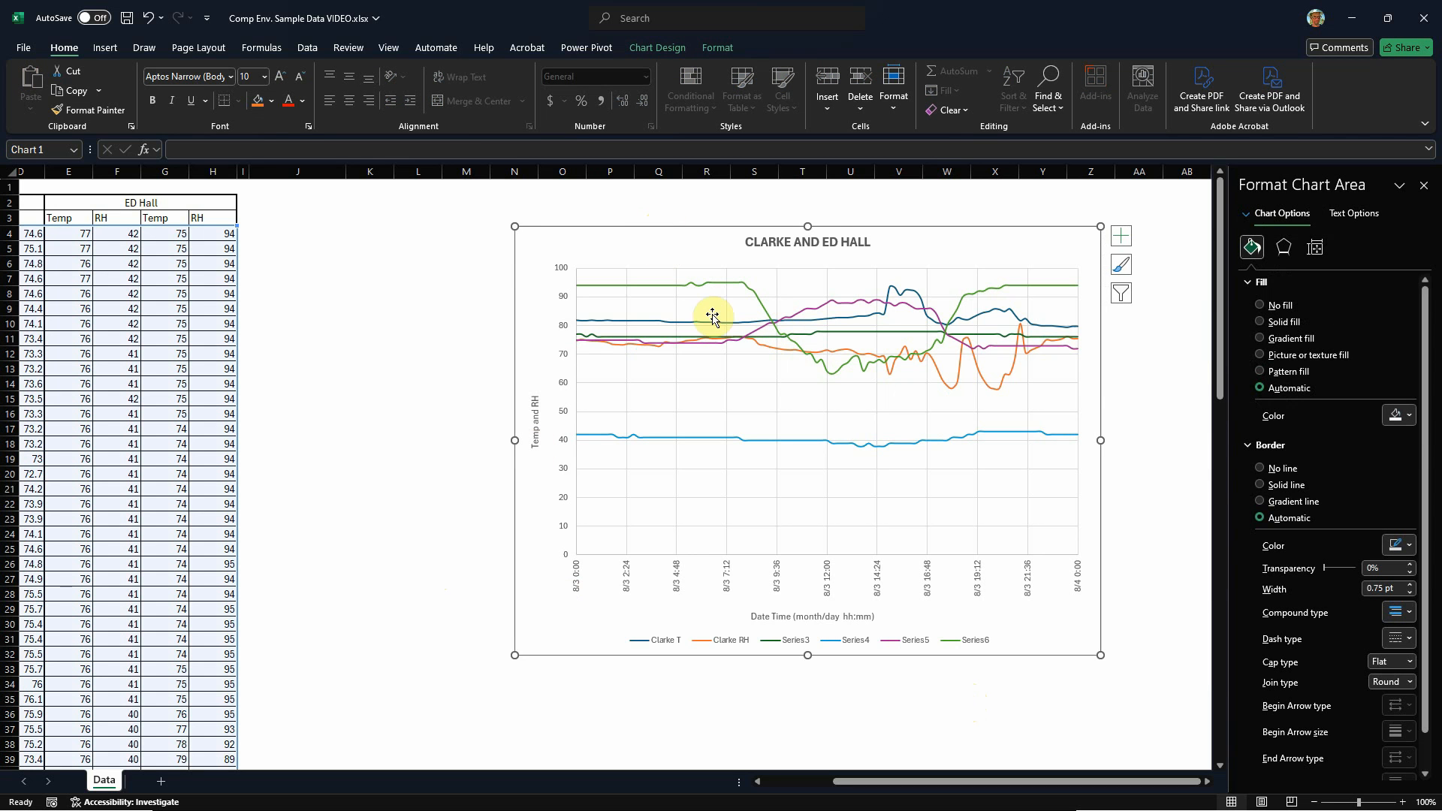
click(1265, 324)
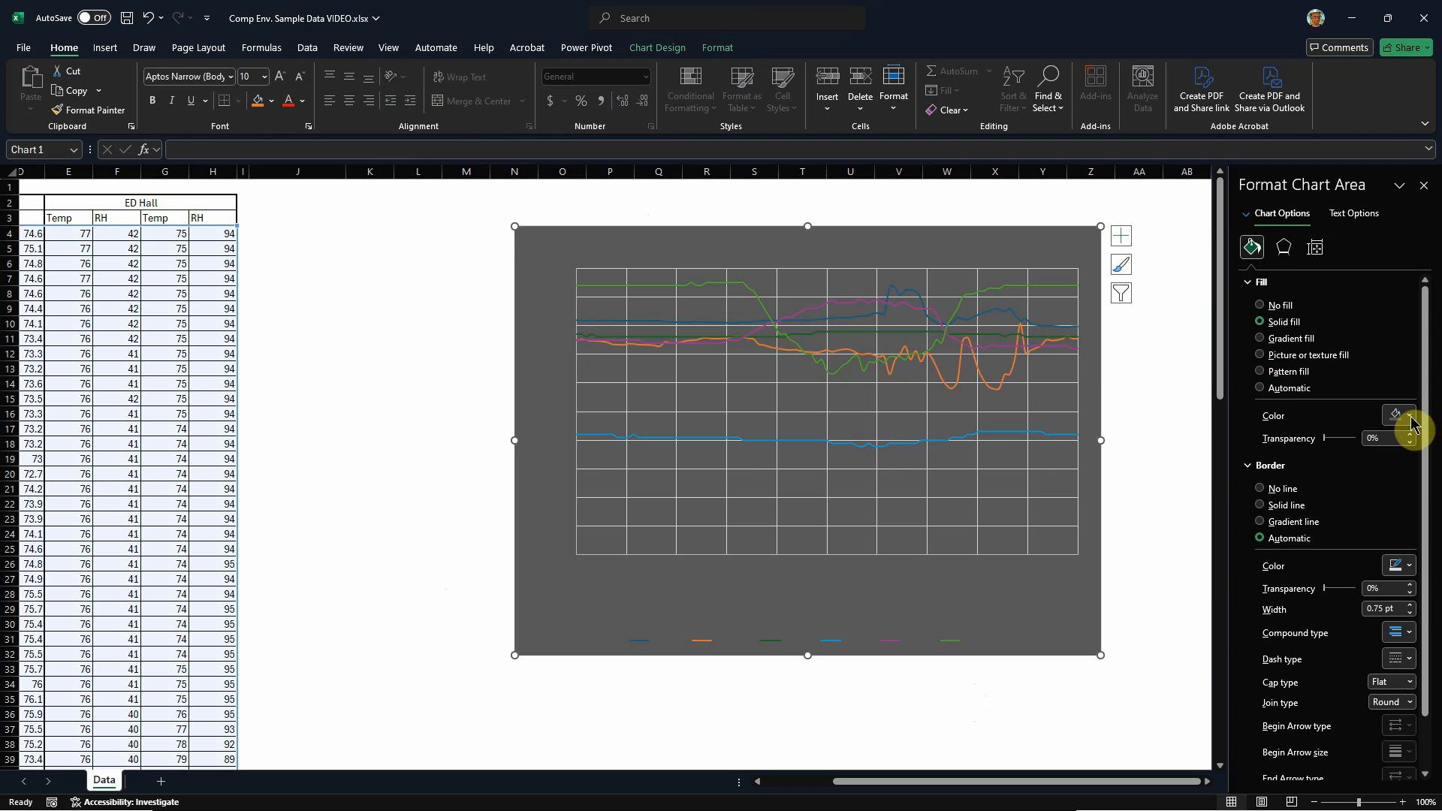
click(1262, 305)
click(1157, 235)
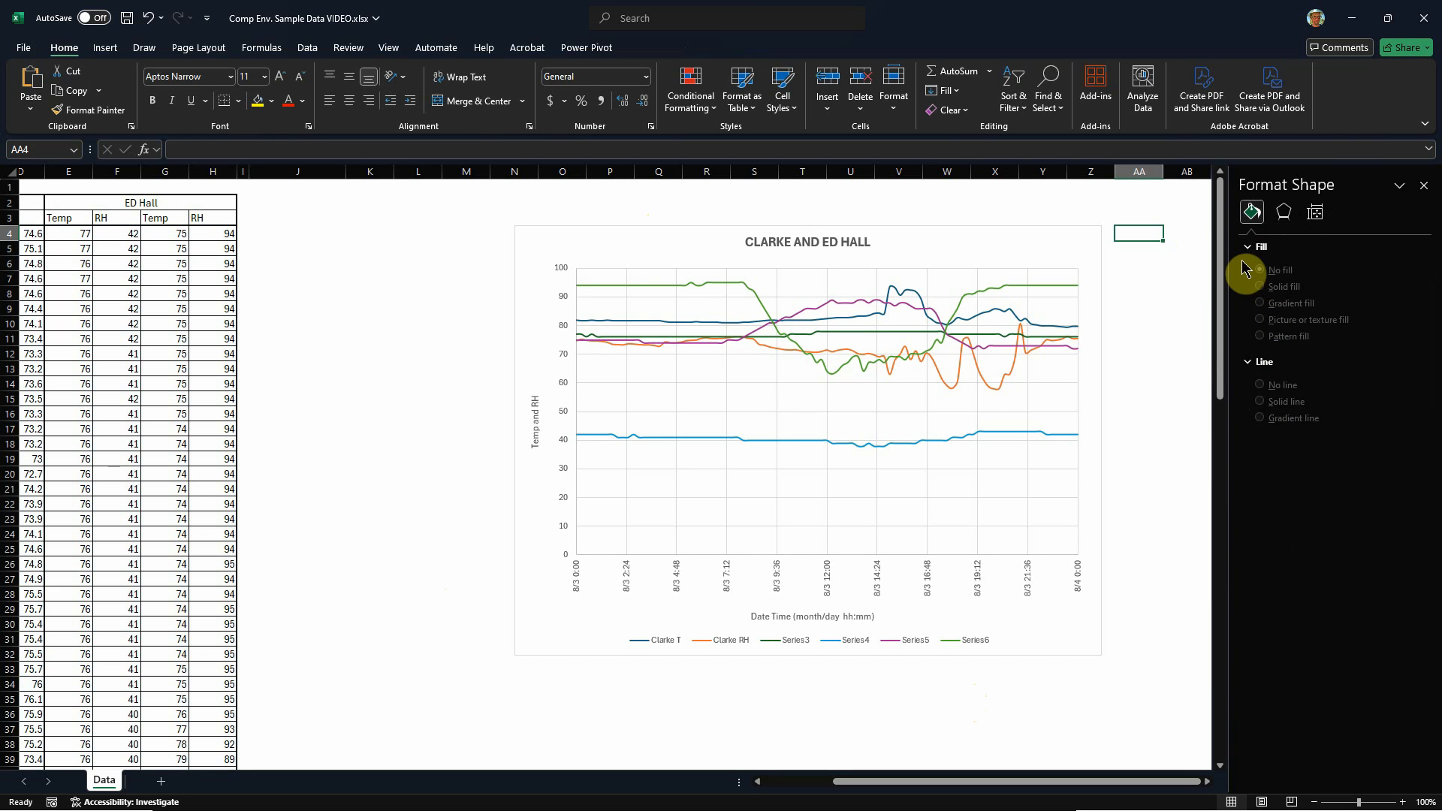
Step: Give the chart area a solid black border with a width of 1.5 pt
click(970, 229)
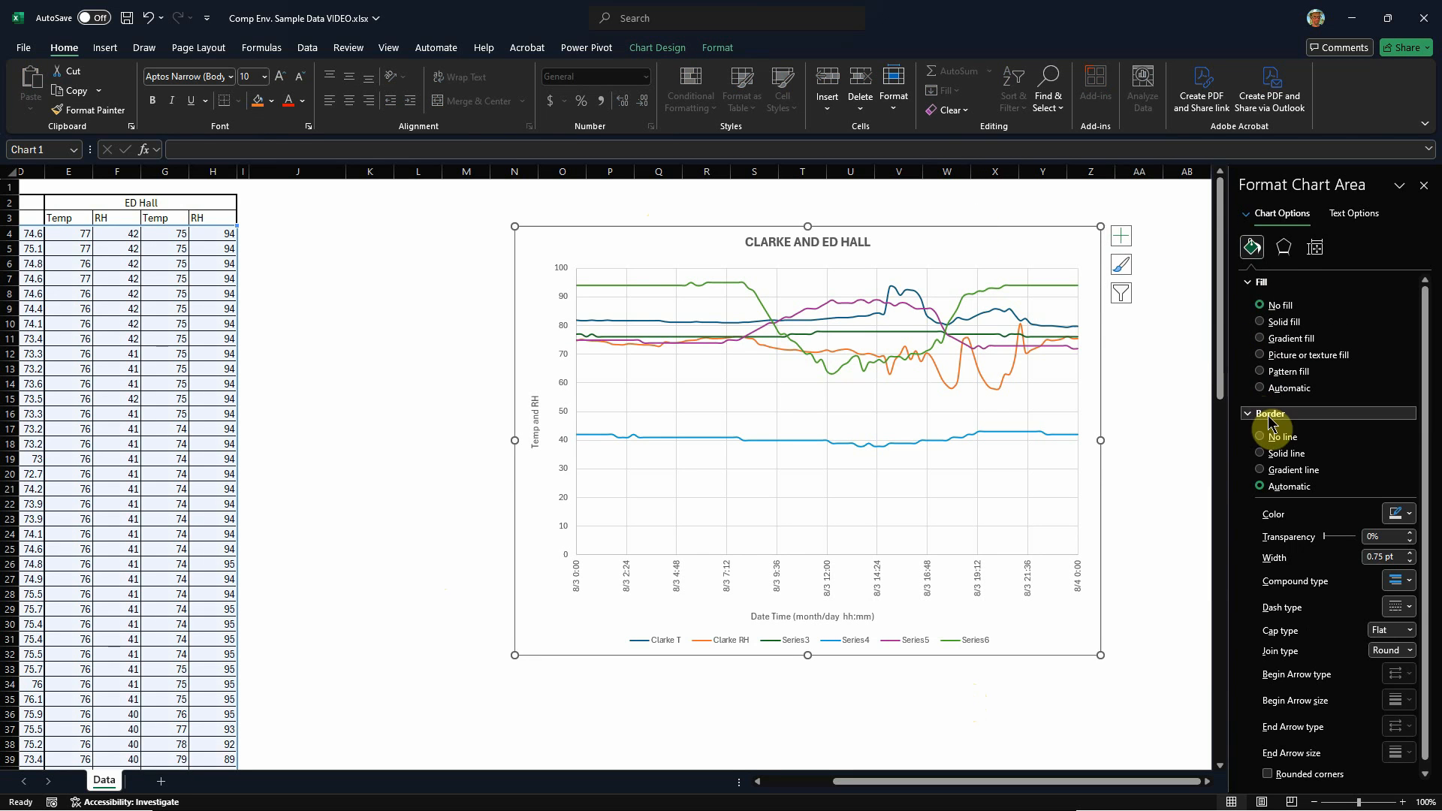
click(1262, 454)
click(1409, 514)
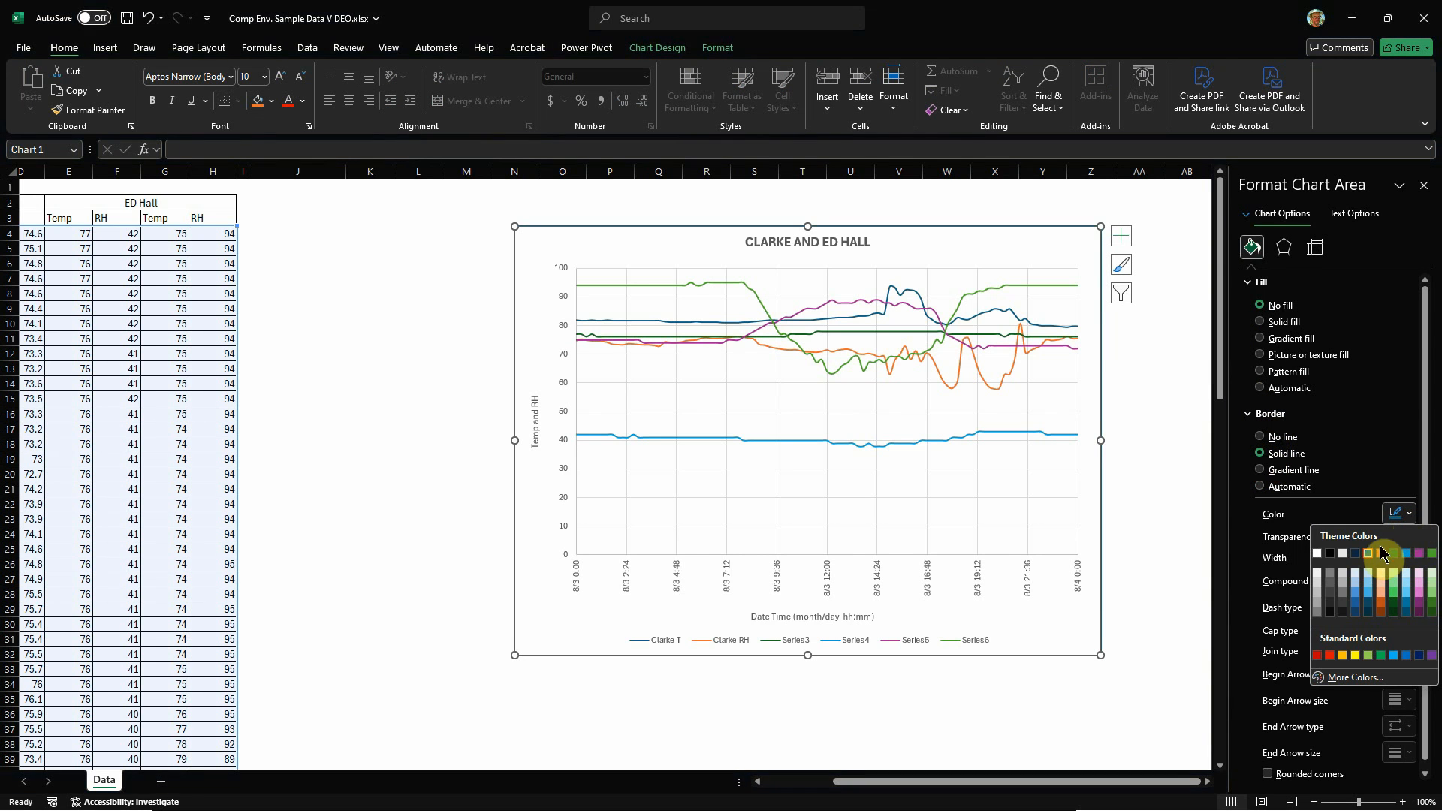
click(1329, 554)
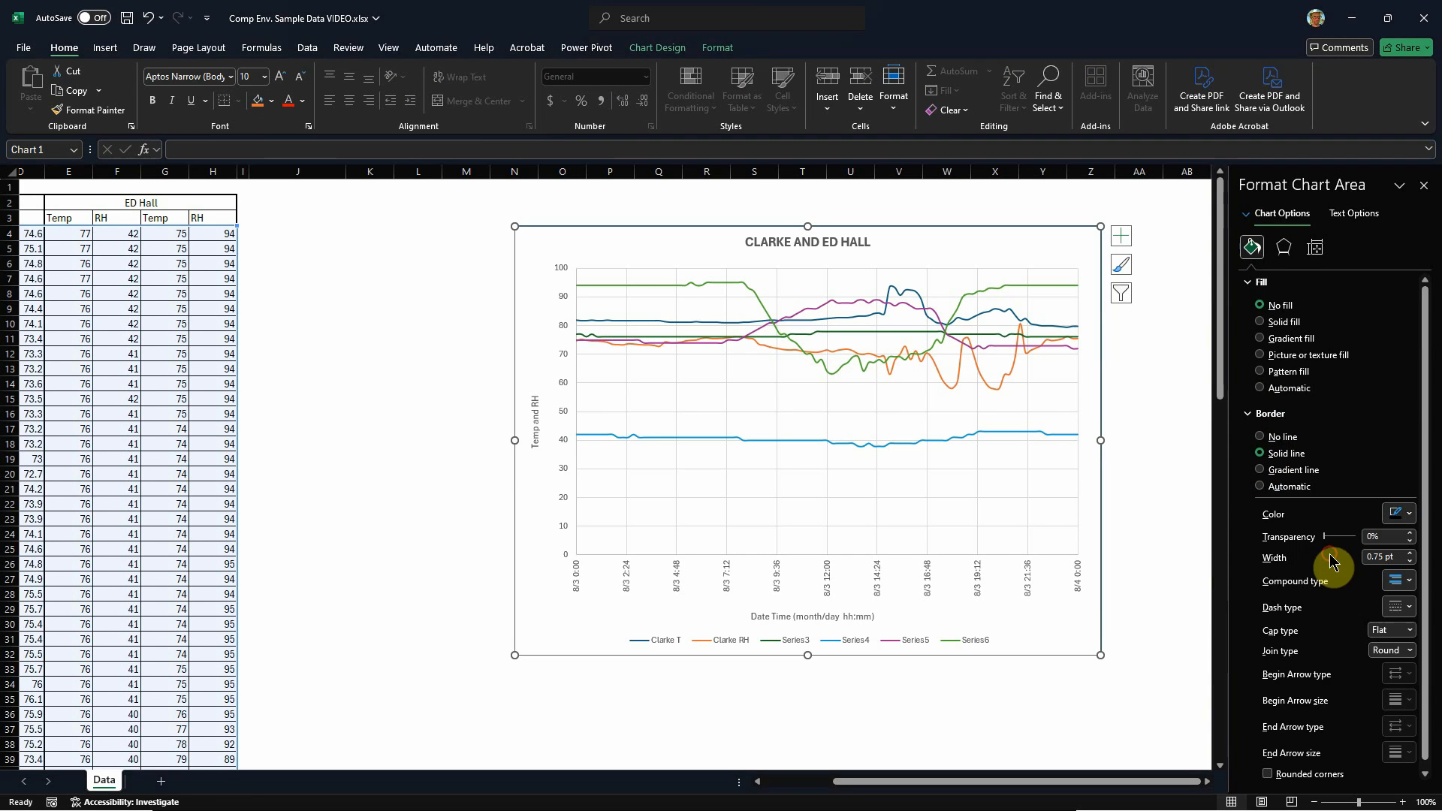
click(1411, 555)
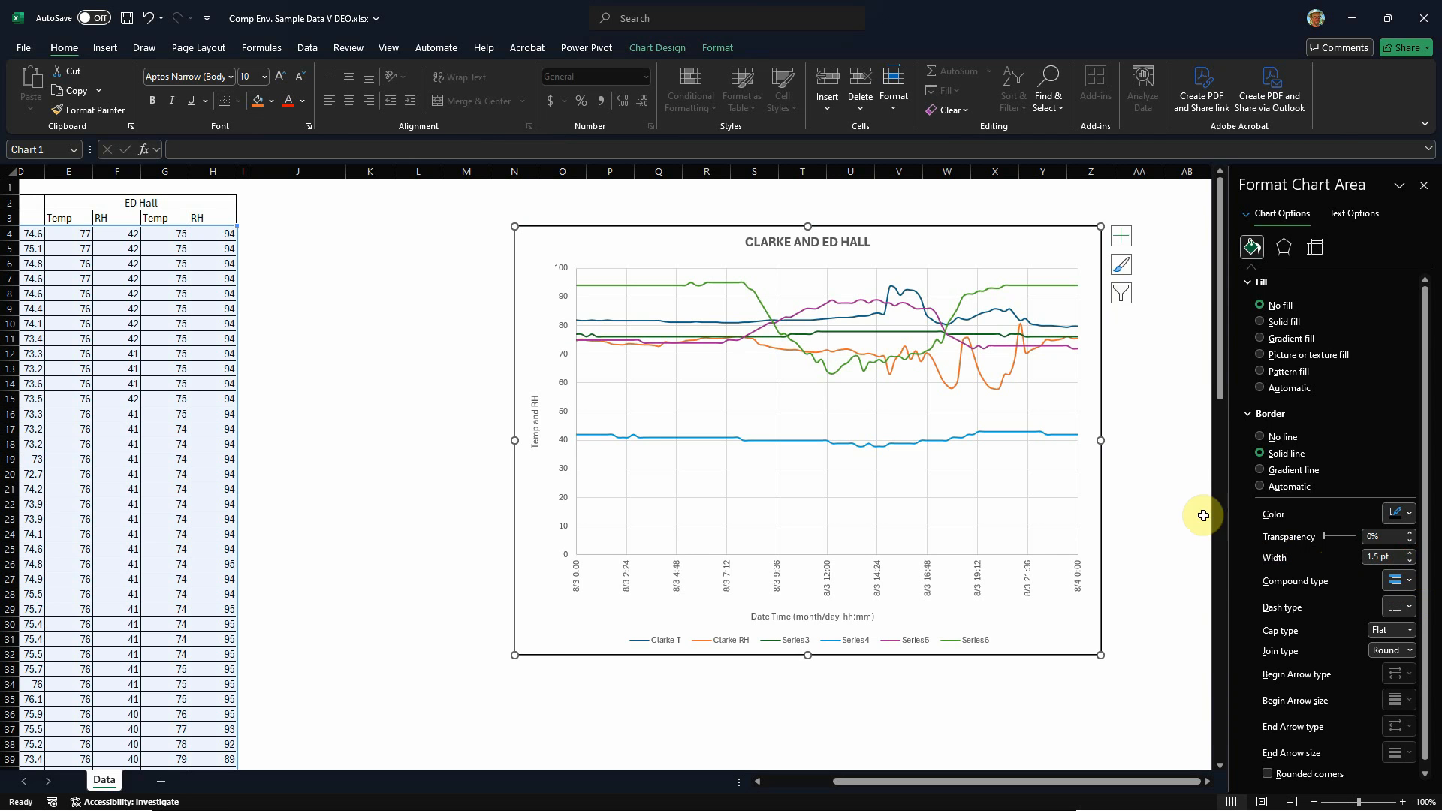
click(1171, 505)
Step: Change the colour of the chart's horizontal major gridlines to black and deselect the chart
click(640, 279)
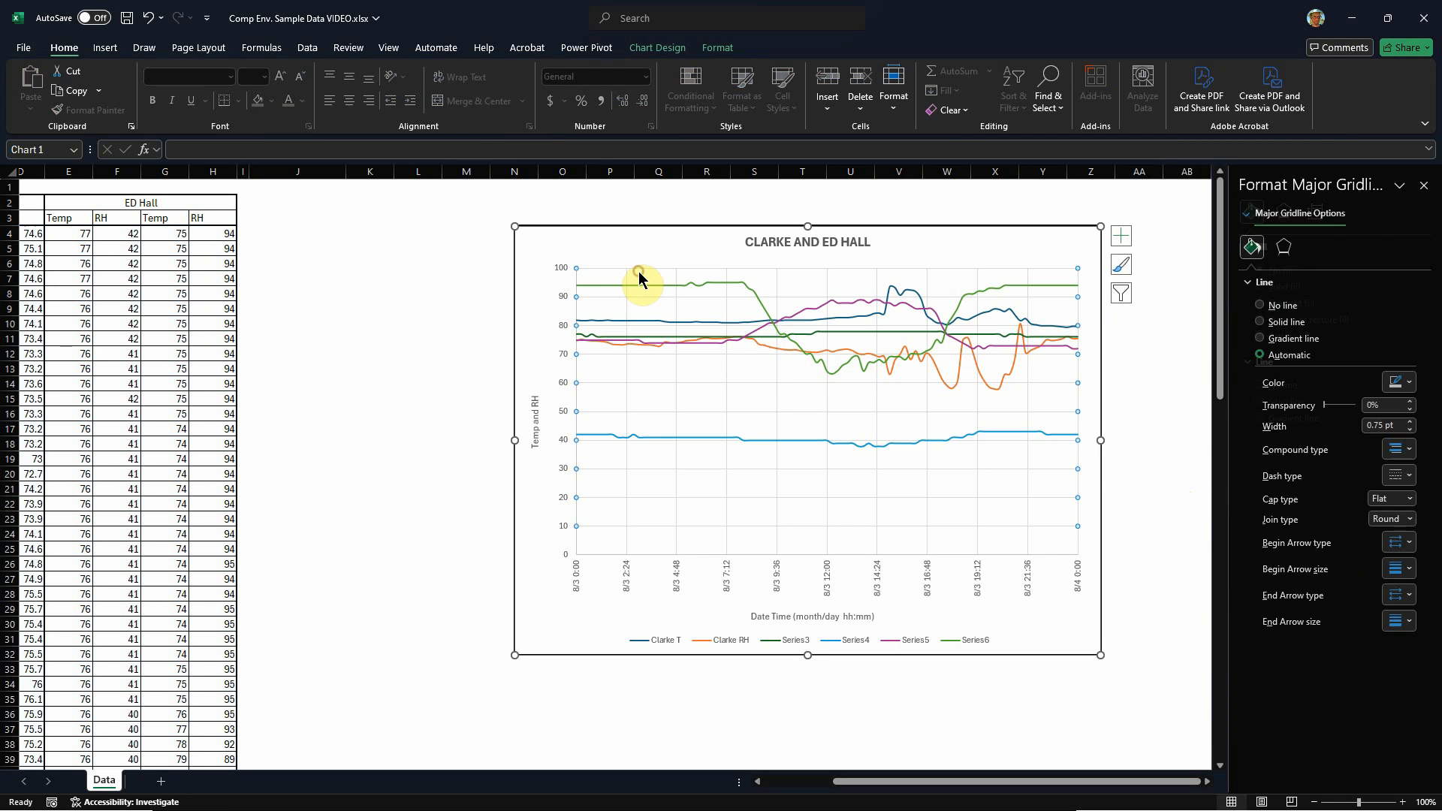
click(1413, 387)
click(1331, 400)
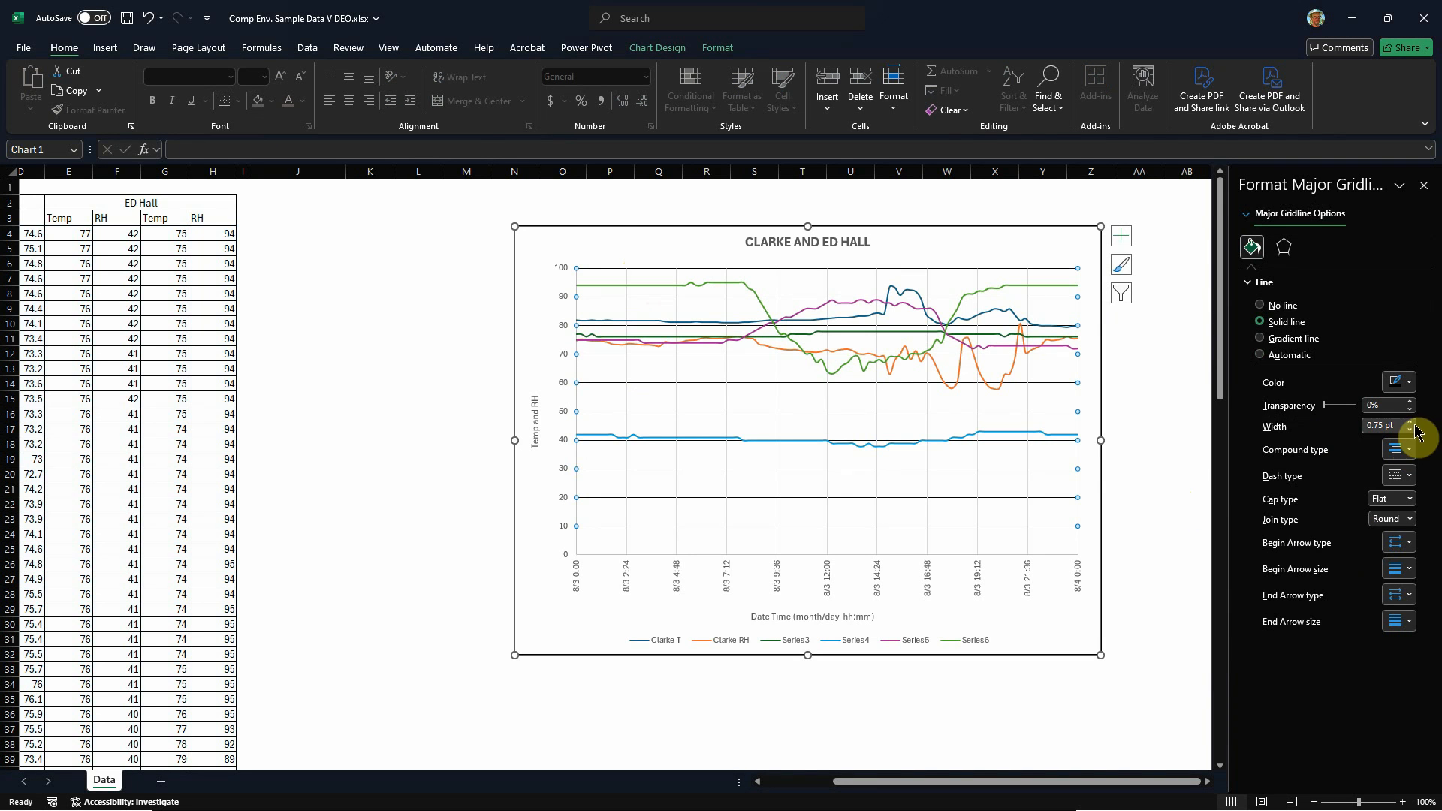
click(1168, 443)
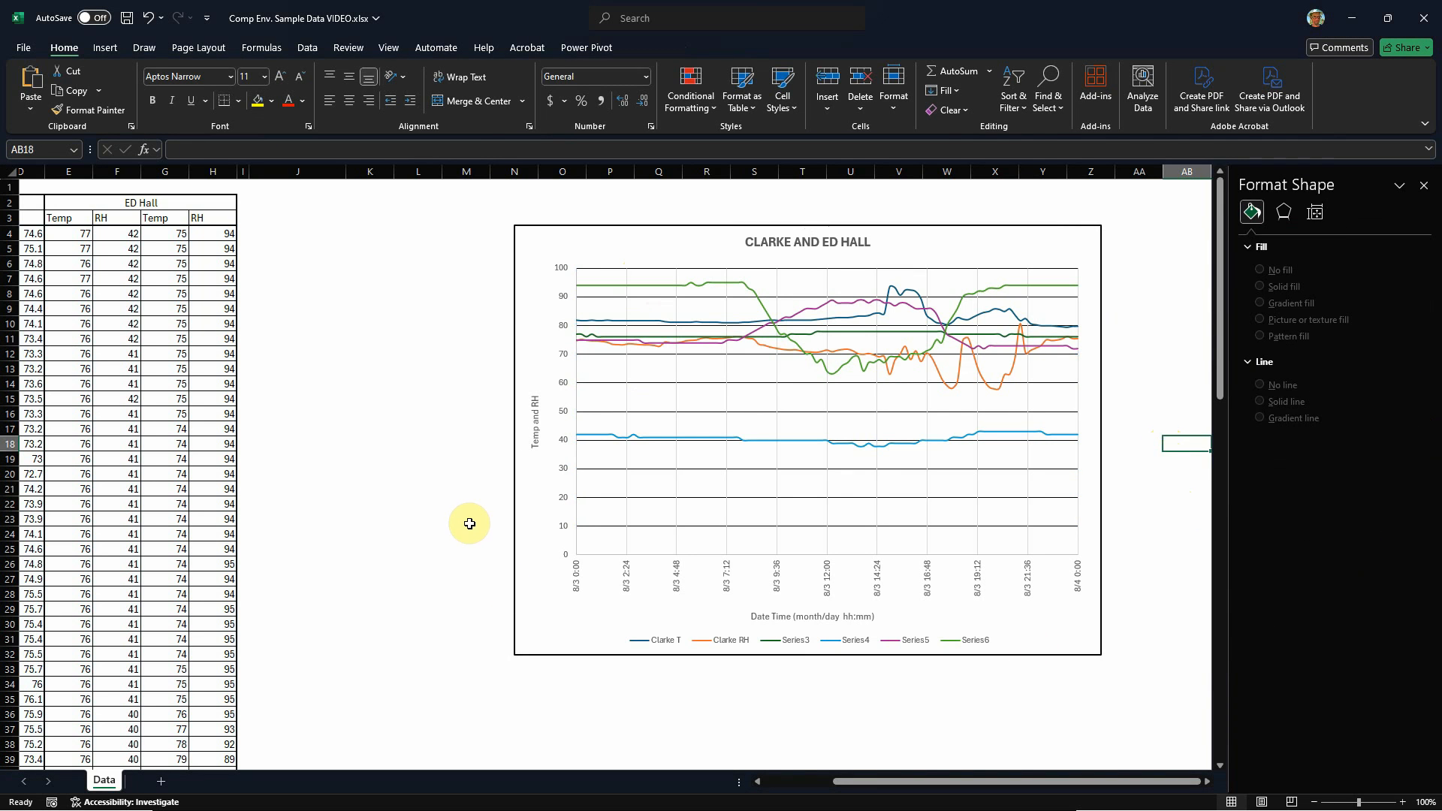
Step: Change the line colour of the Clarke T series to standard red and deselect the chart
scroll(1107, 296, up, 1)
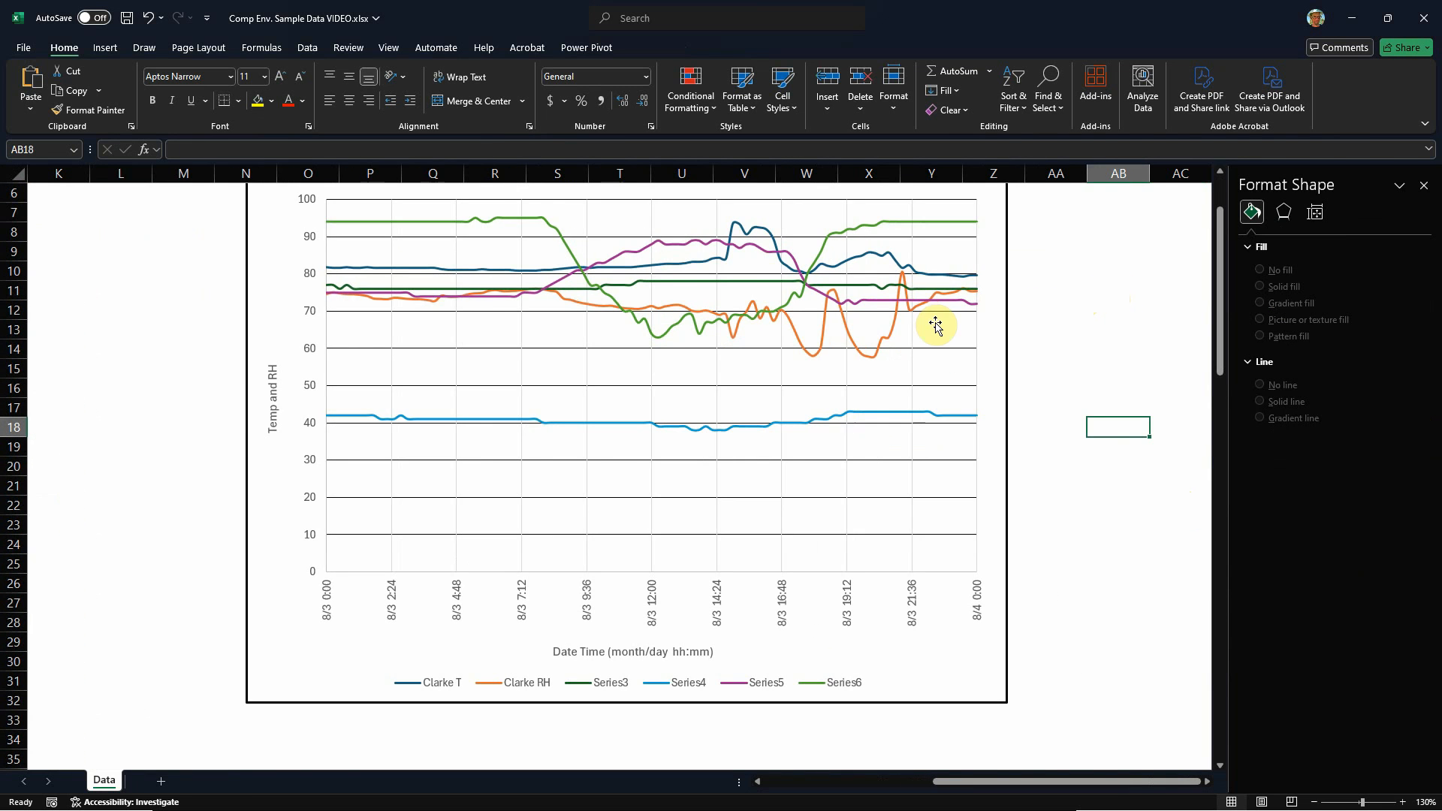
scroll(590, 515, down, 1)
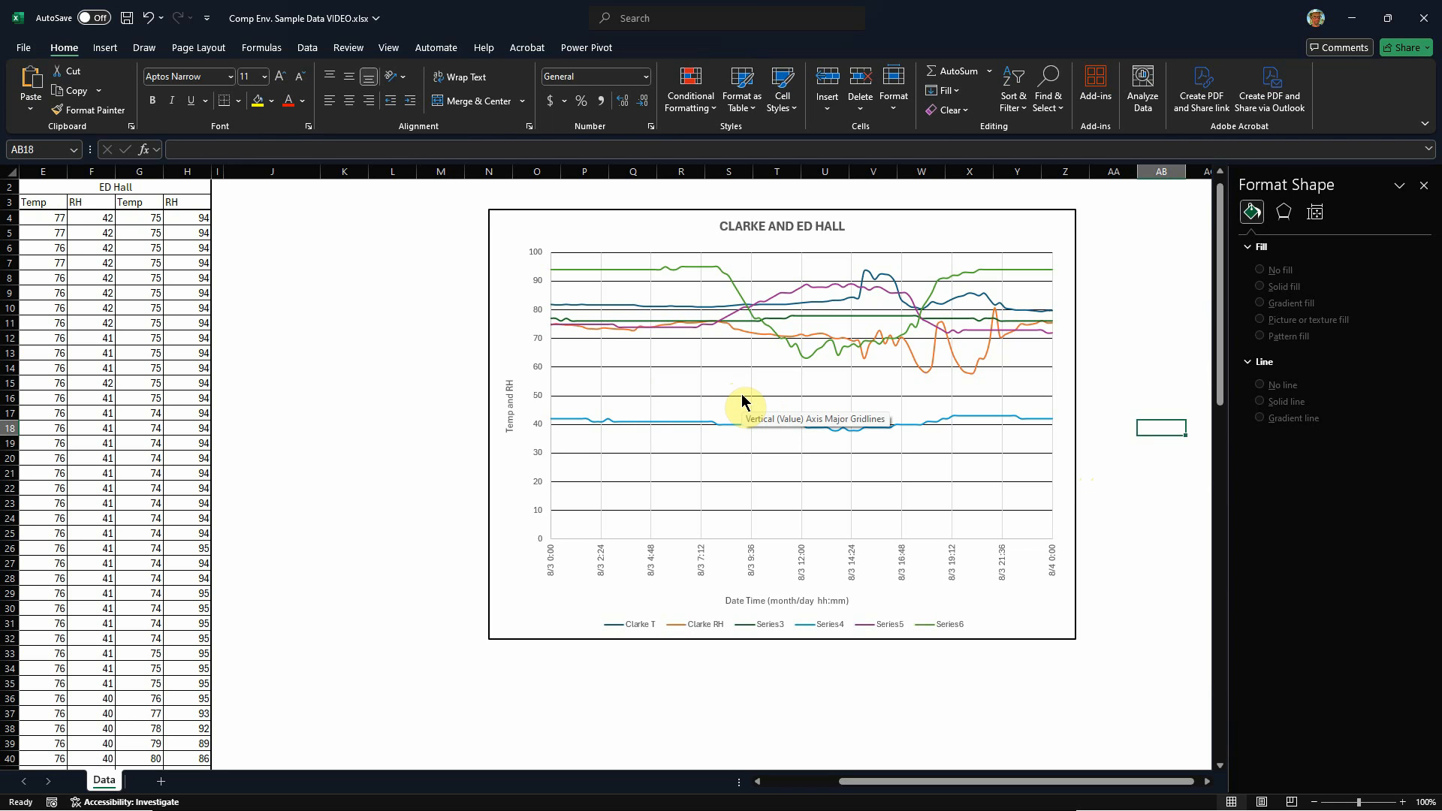
click(839, 301)
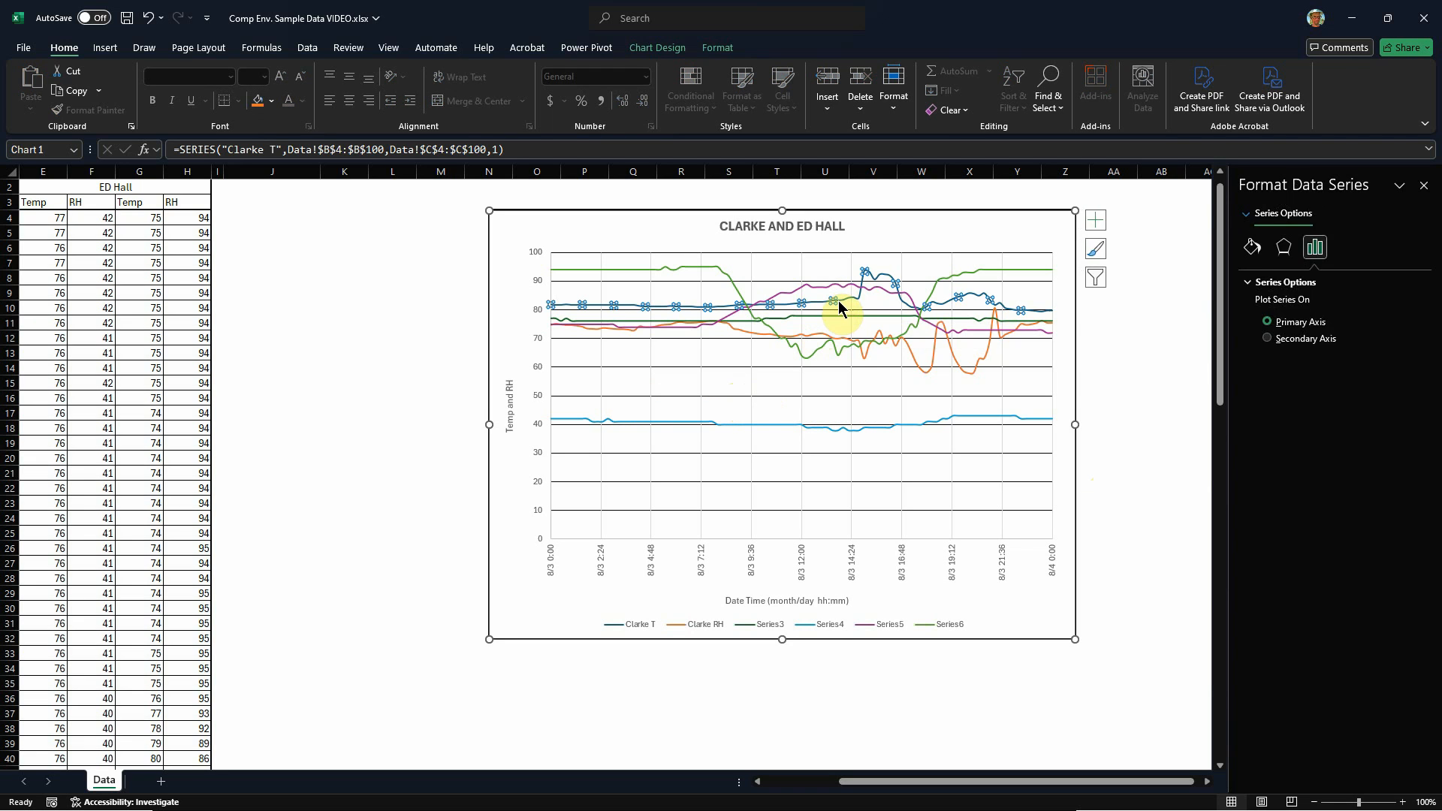
click(1252, 248)
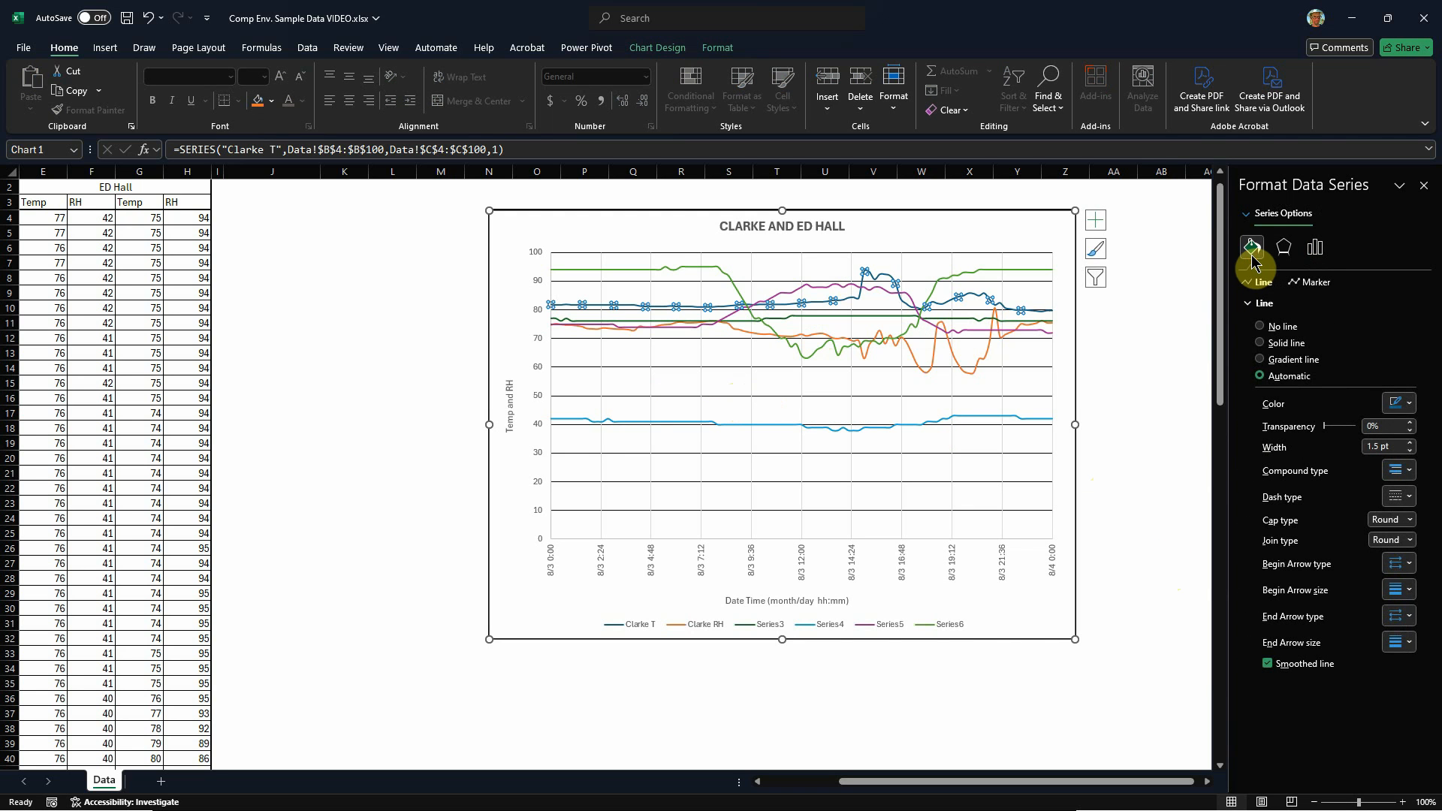
click(1413, 405)
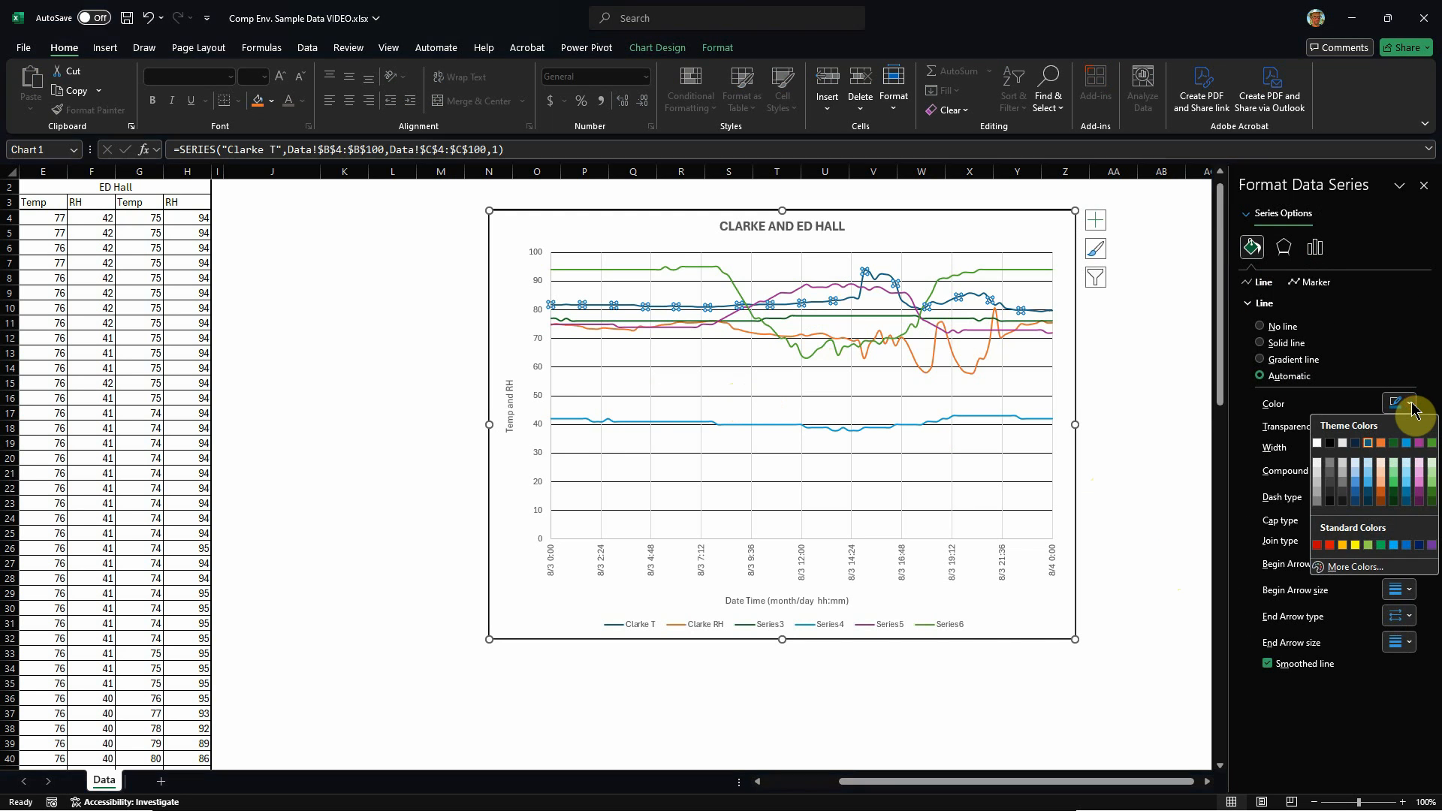
click(1333, 553)
click(1152, 422)
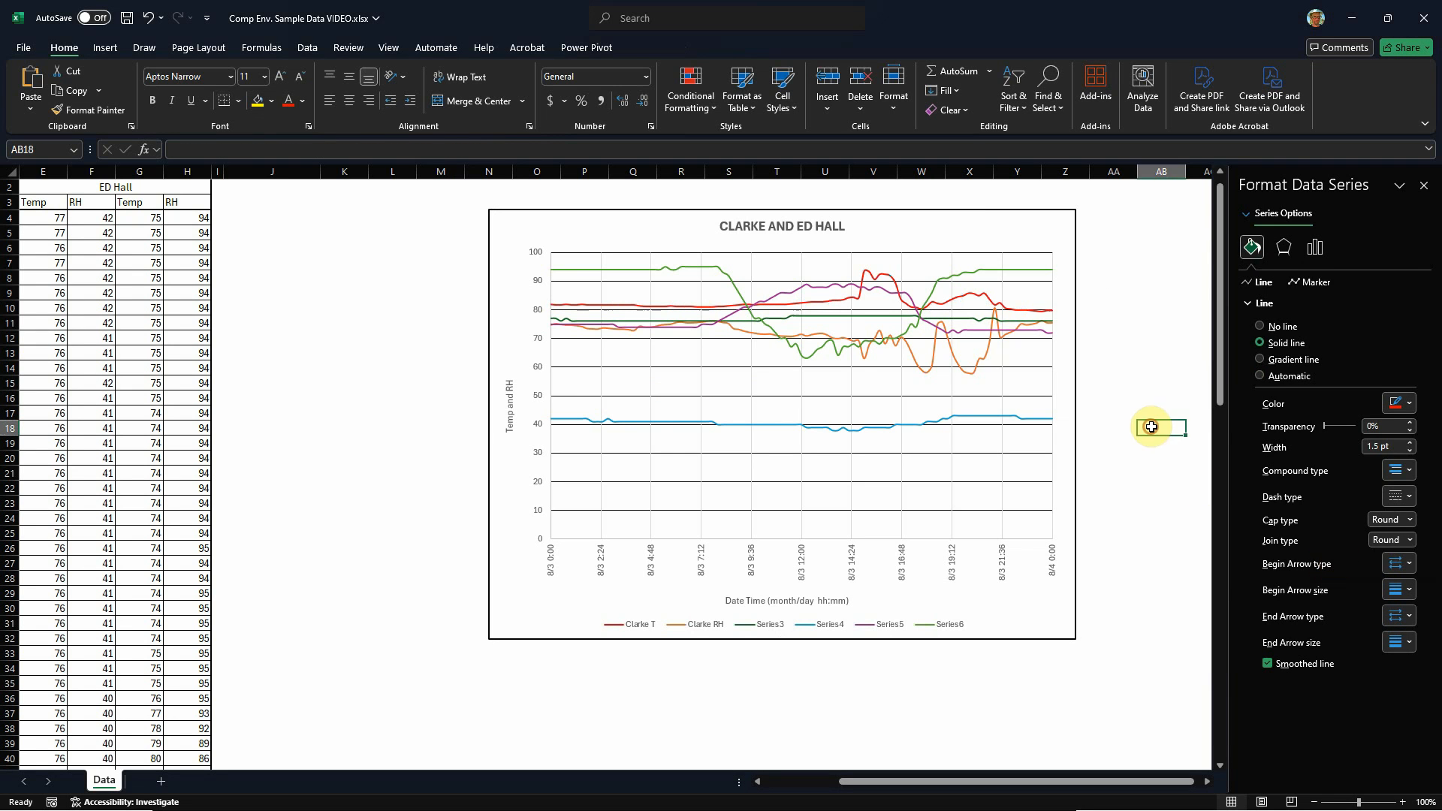
Step: Change the line colour of the Clarke RH series to standard blue and deselect the chart
click(912, 354)
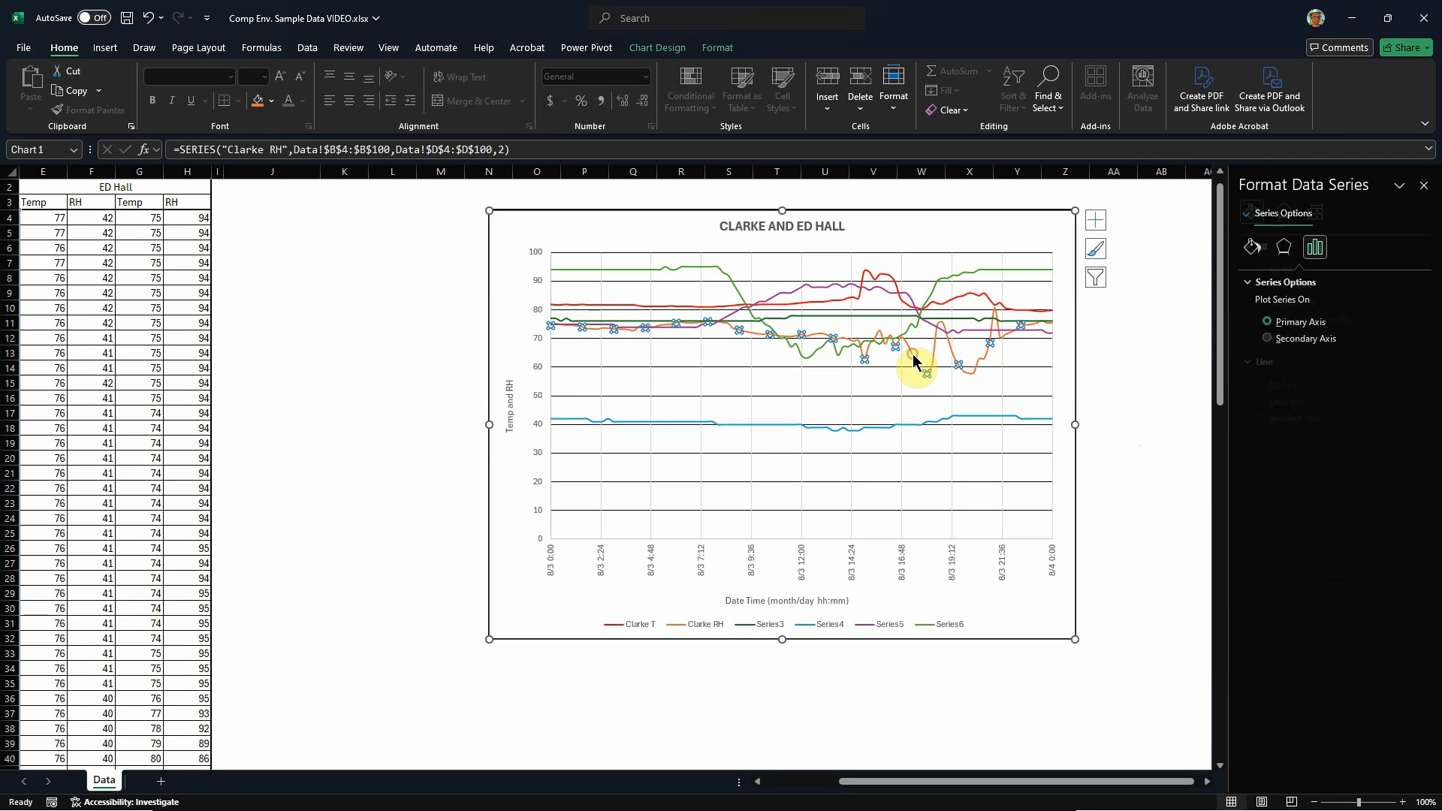
click(1253, 248)
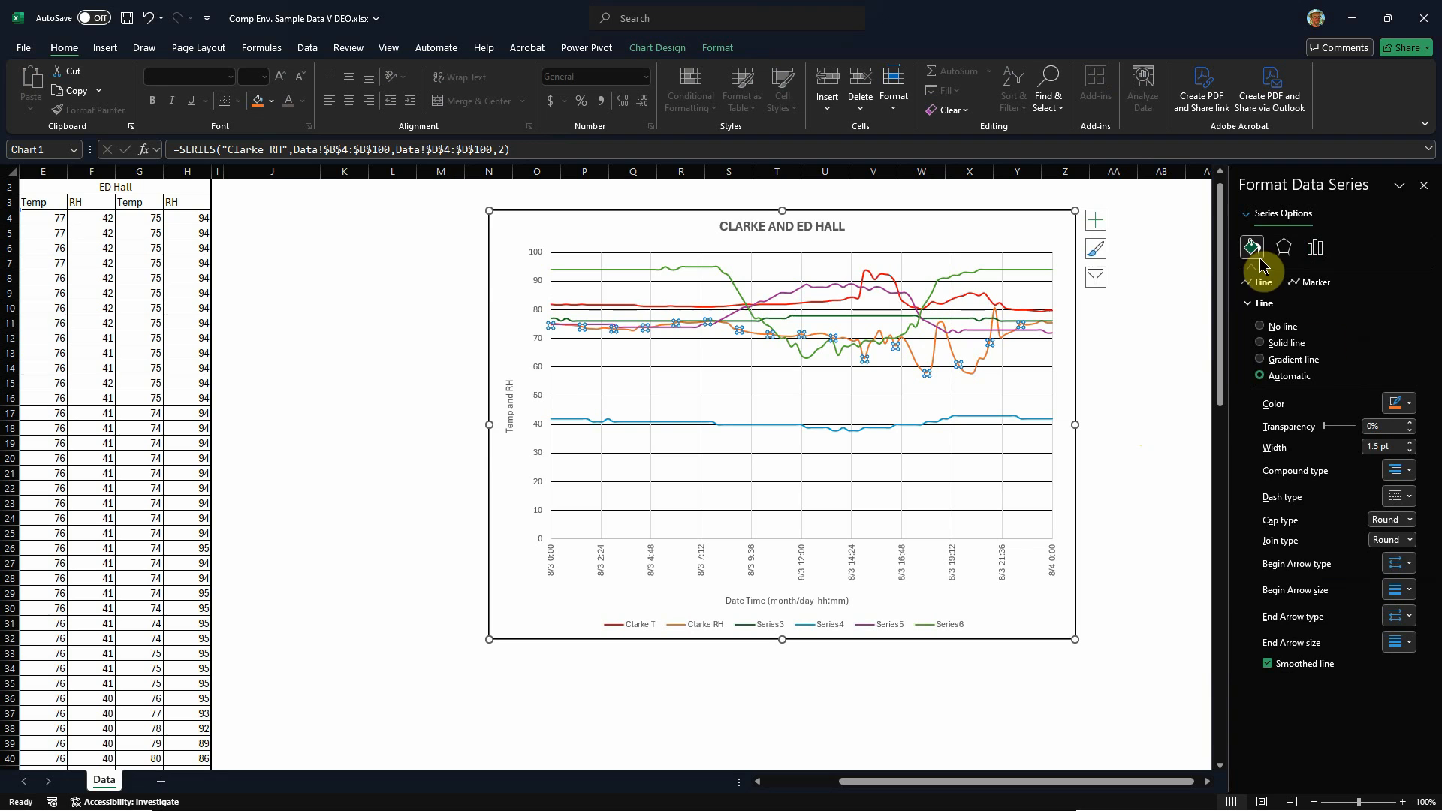
click(1410, 404)
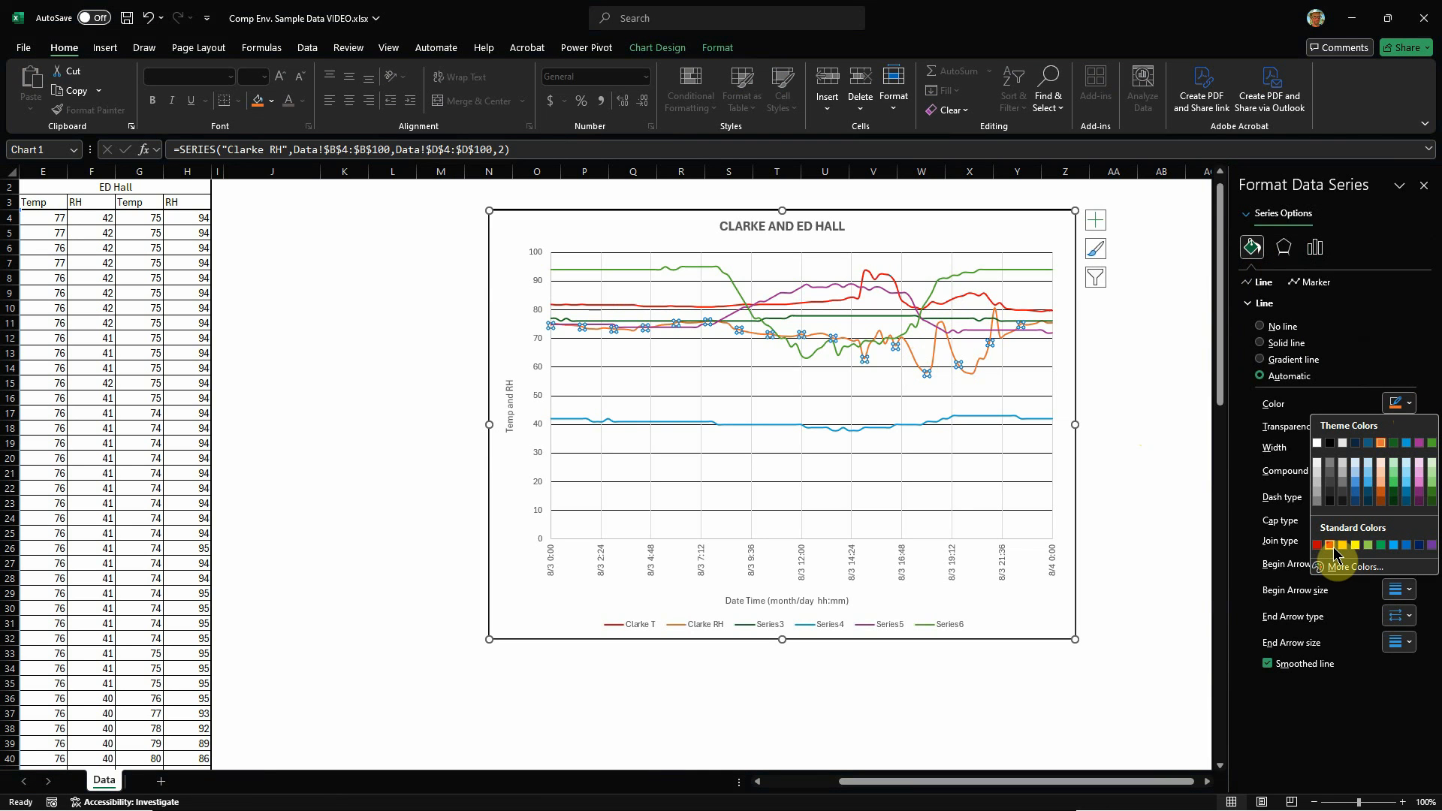
click(1407, 548)
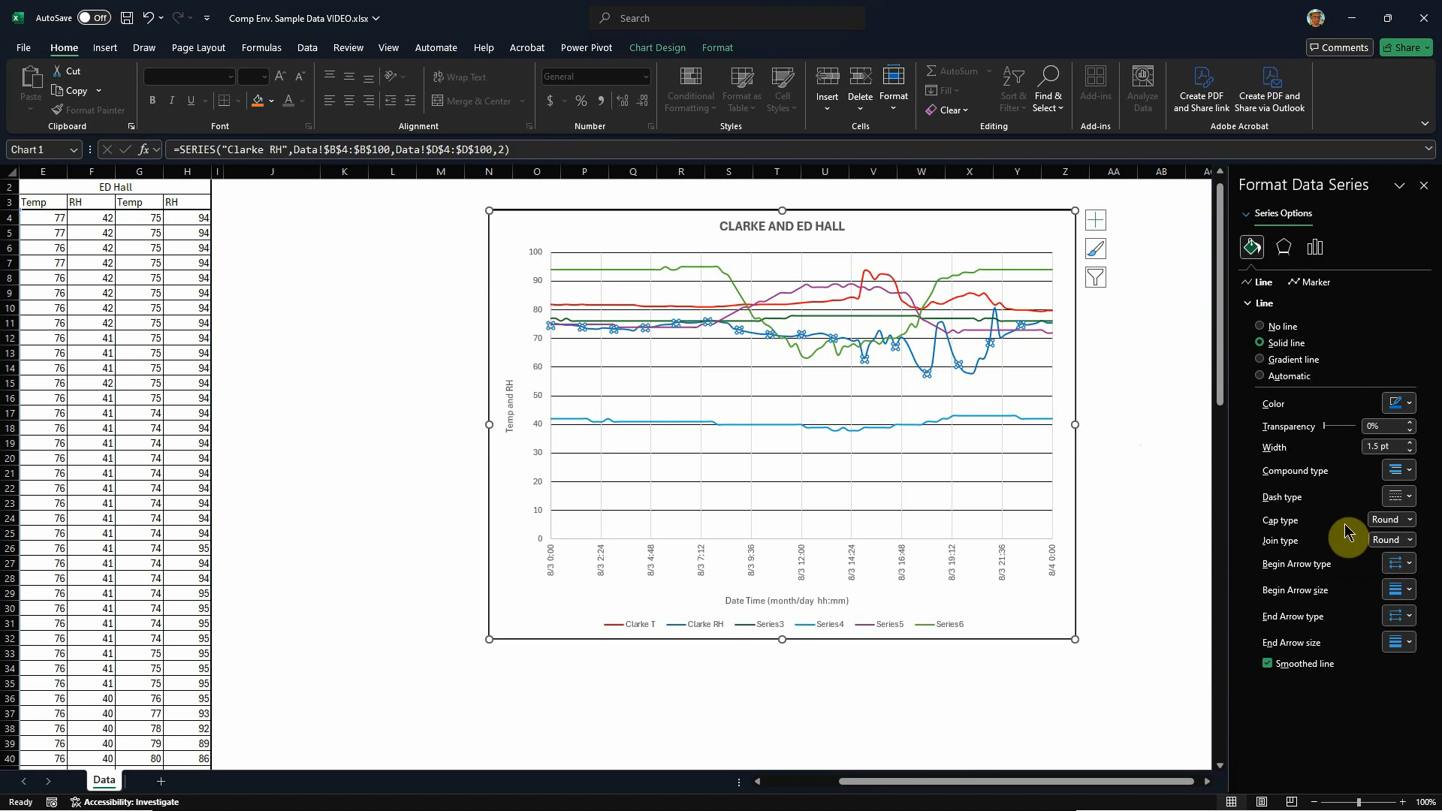
click(1166, 458)
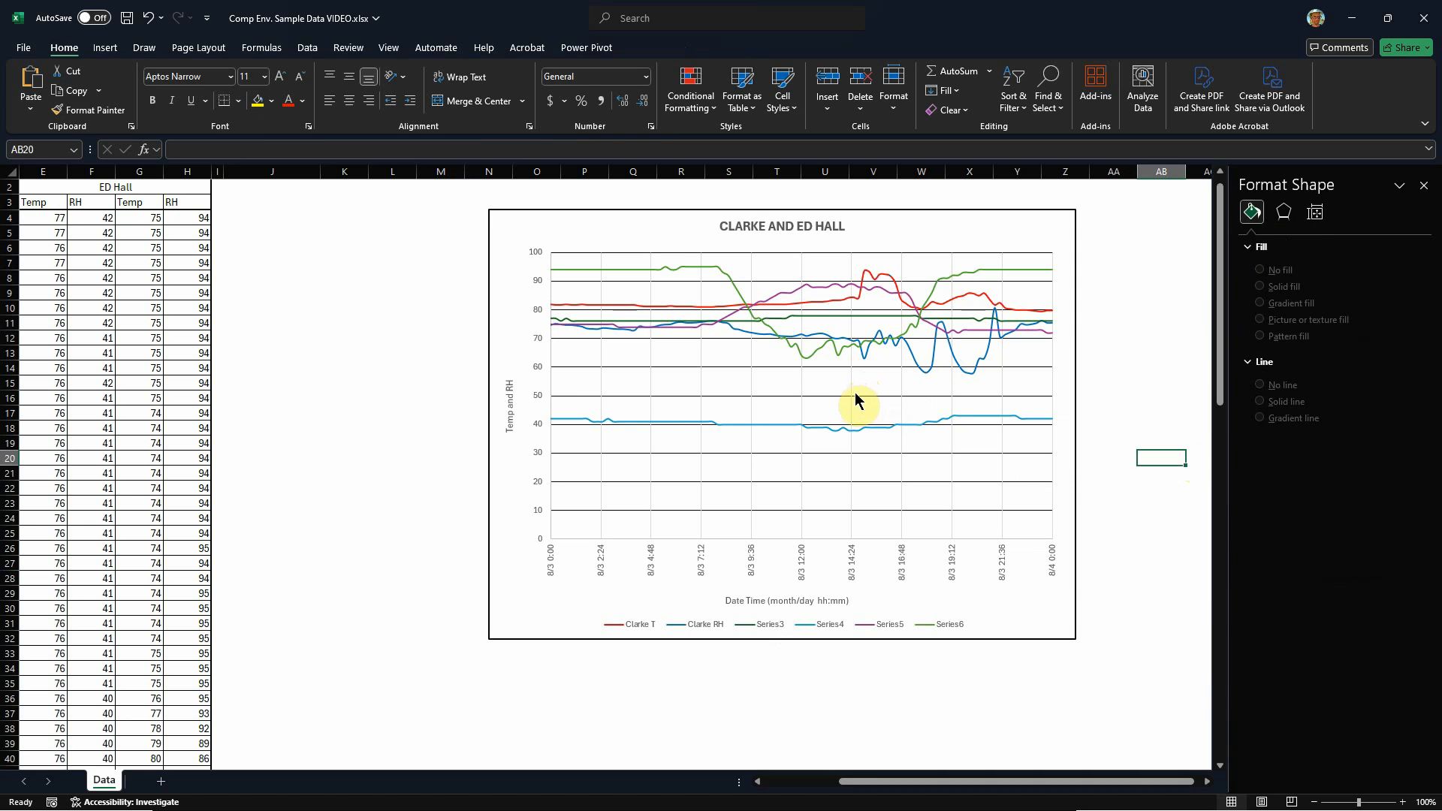
Step: Give the Series6 line a dotted dash type with a width of 0.75 pt and deselect the chart
click(734, 286)
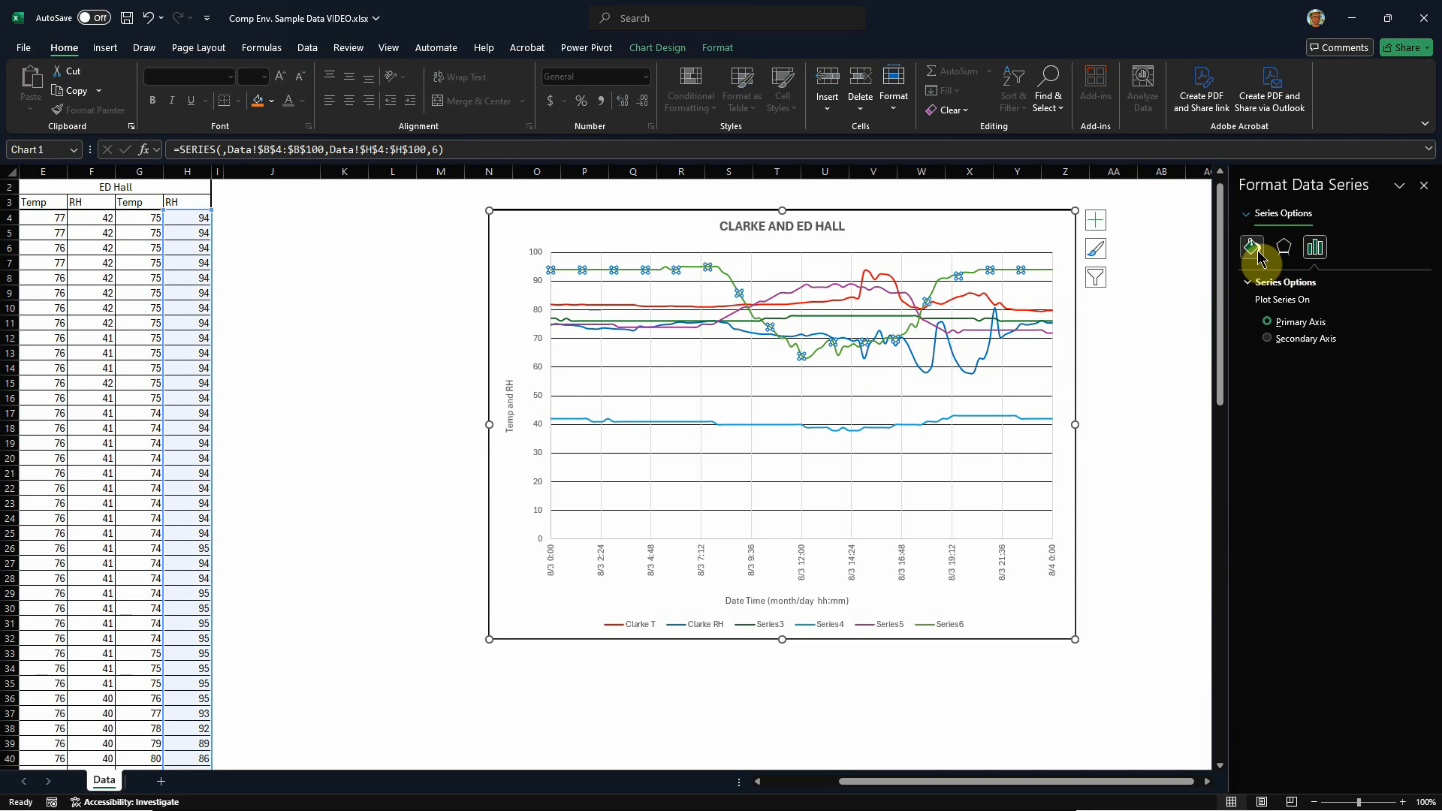
click(1258, 255)
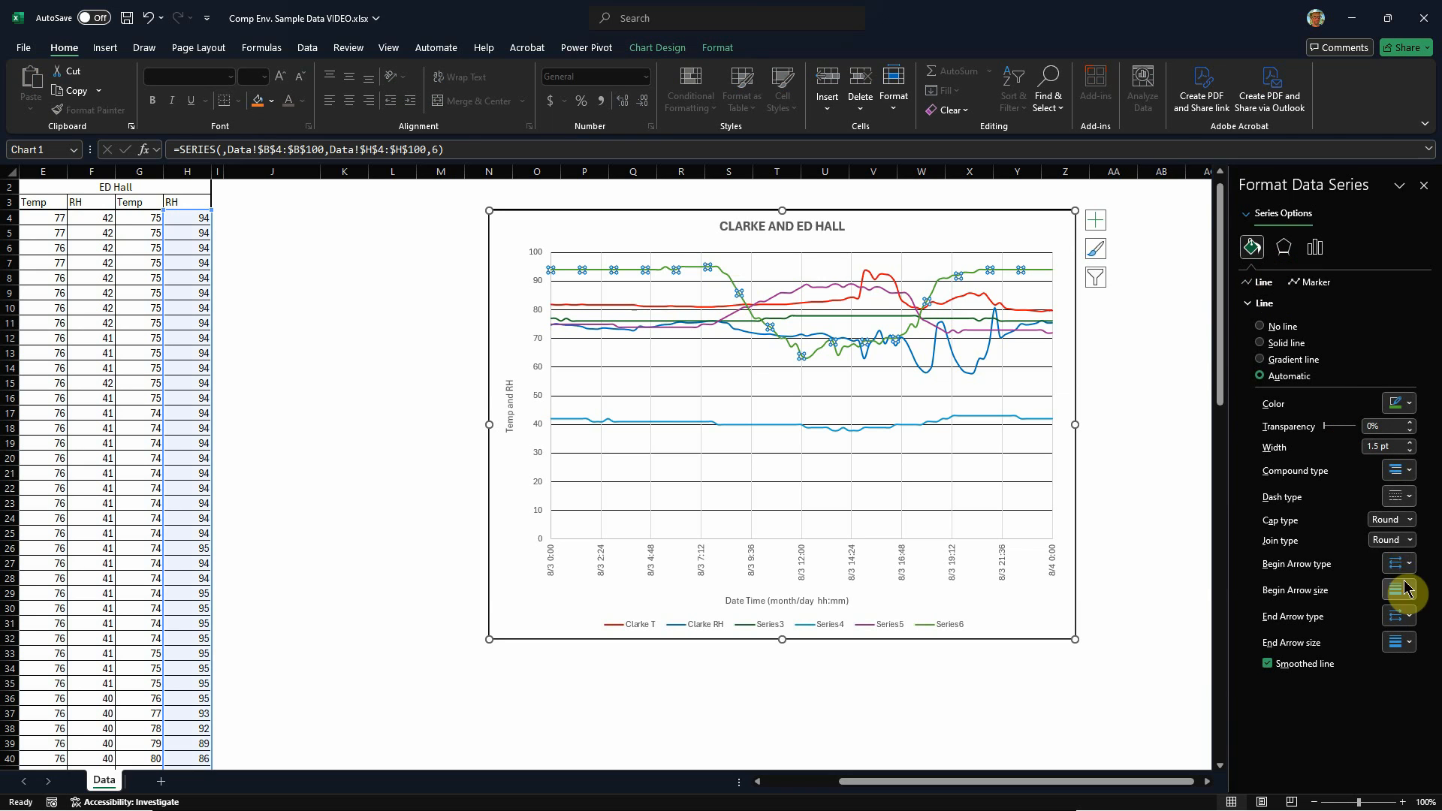
click(1411, 501)
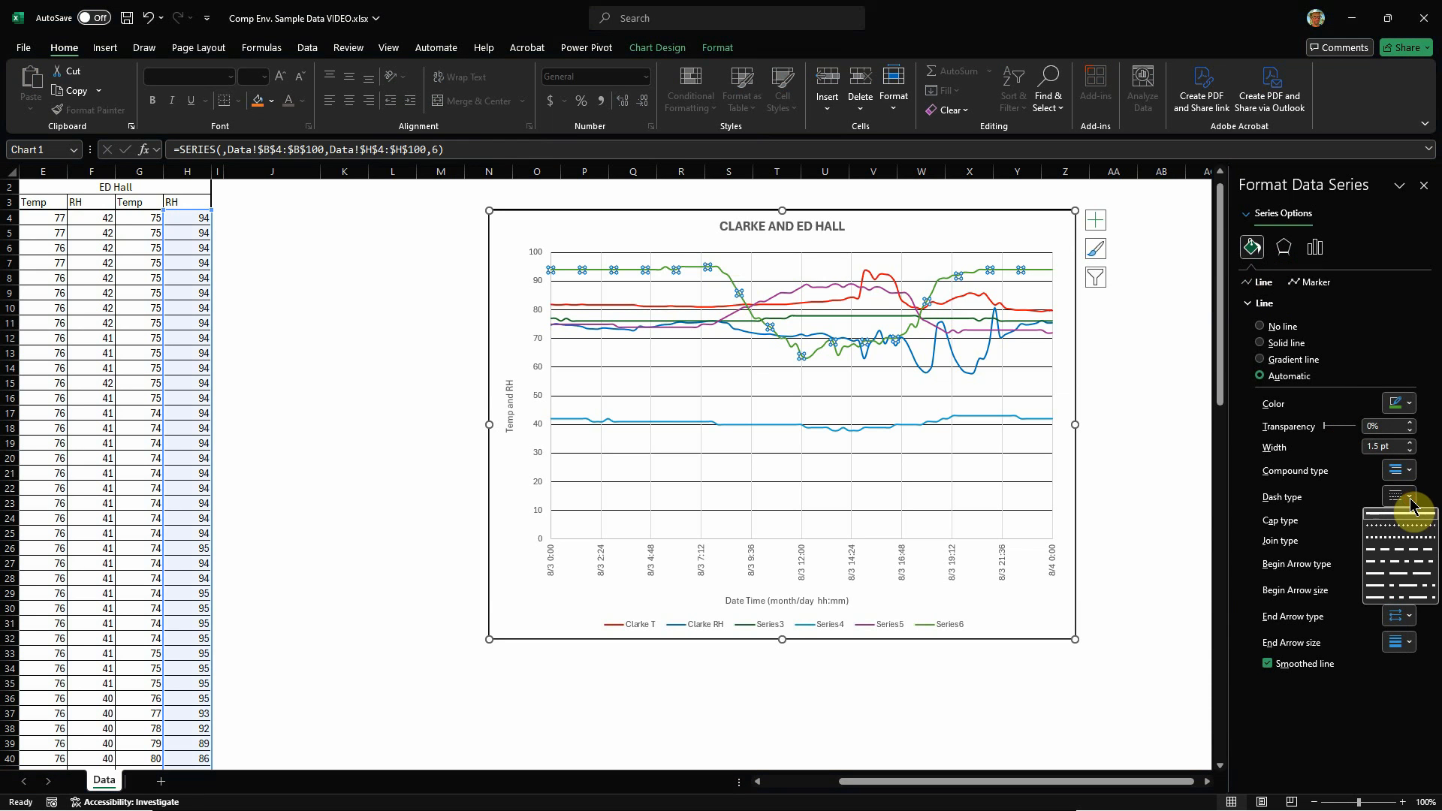
click(1407, 536)
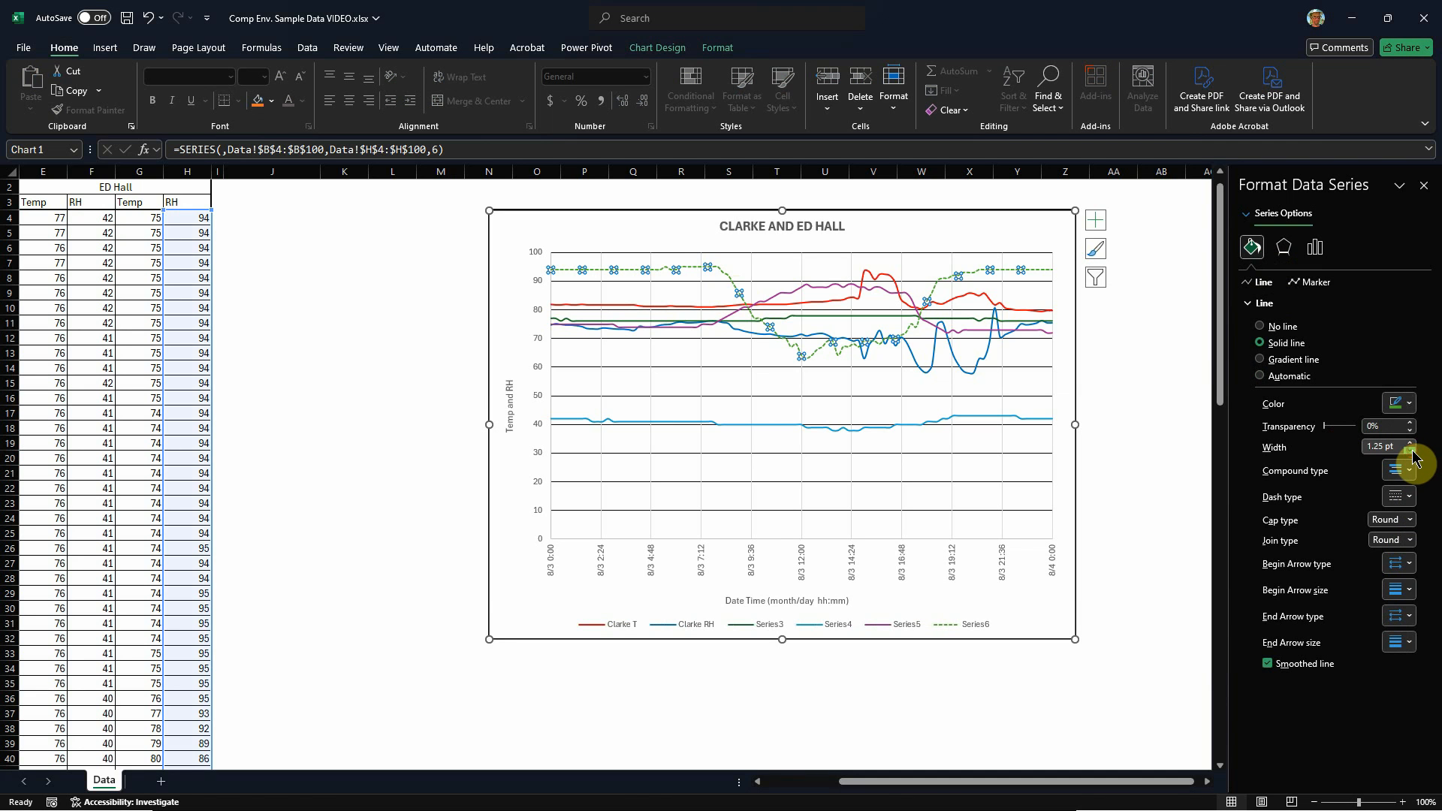
click(1157, 427)
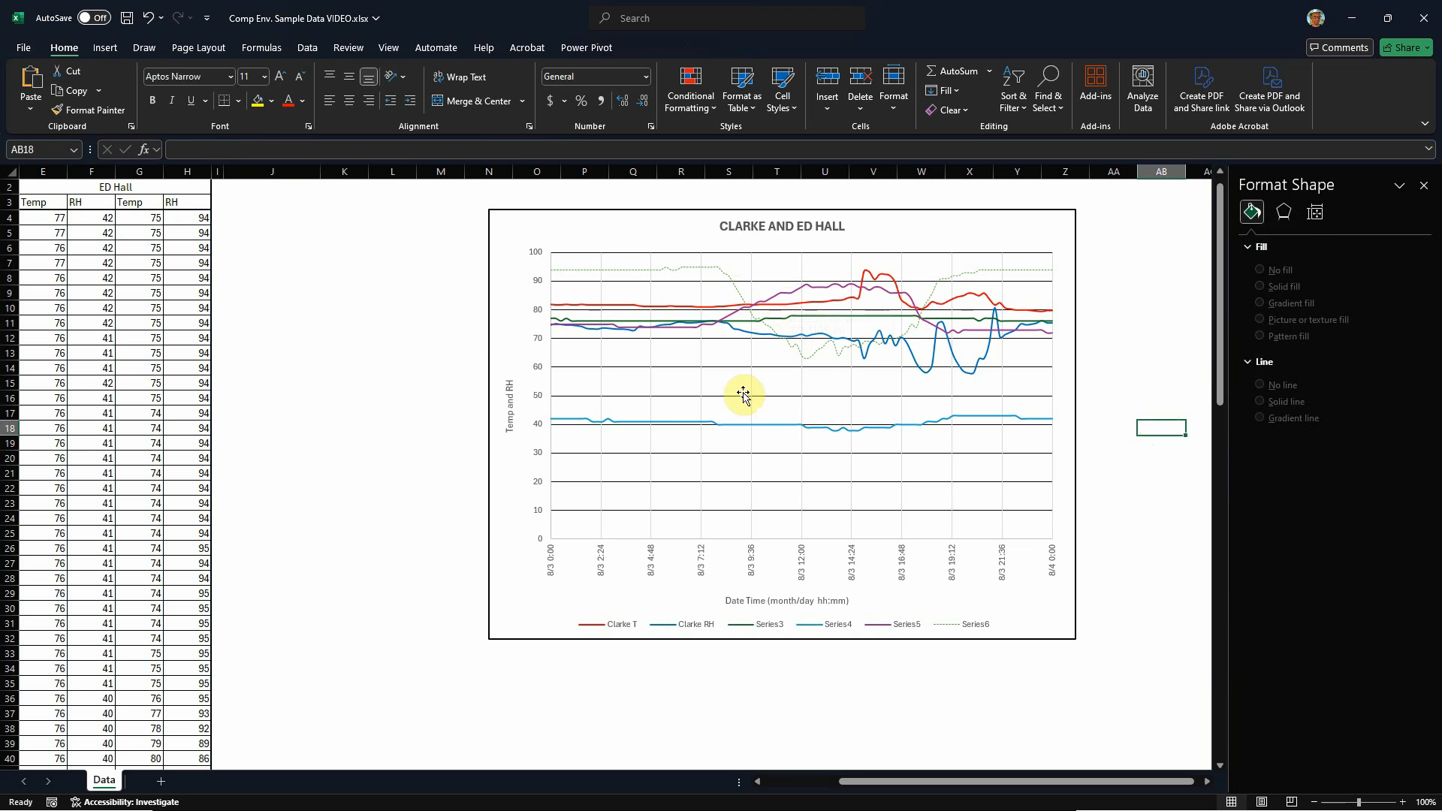
Step: Set the Series5 line to a width of 1 pt and give it a dotted dash type
click(734, 315)
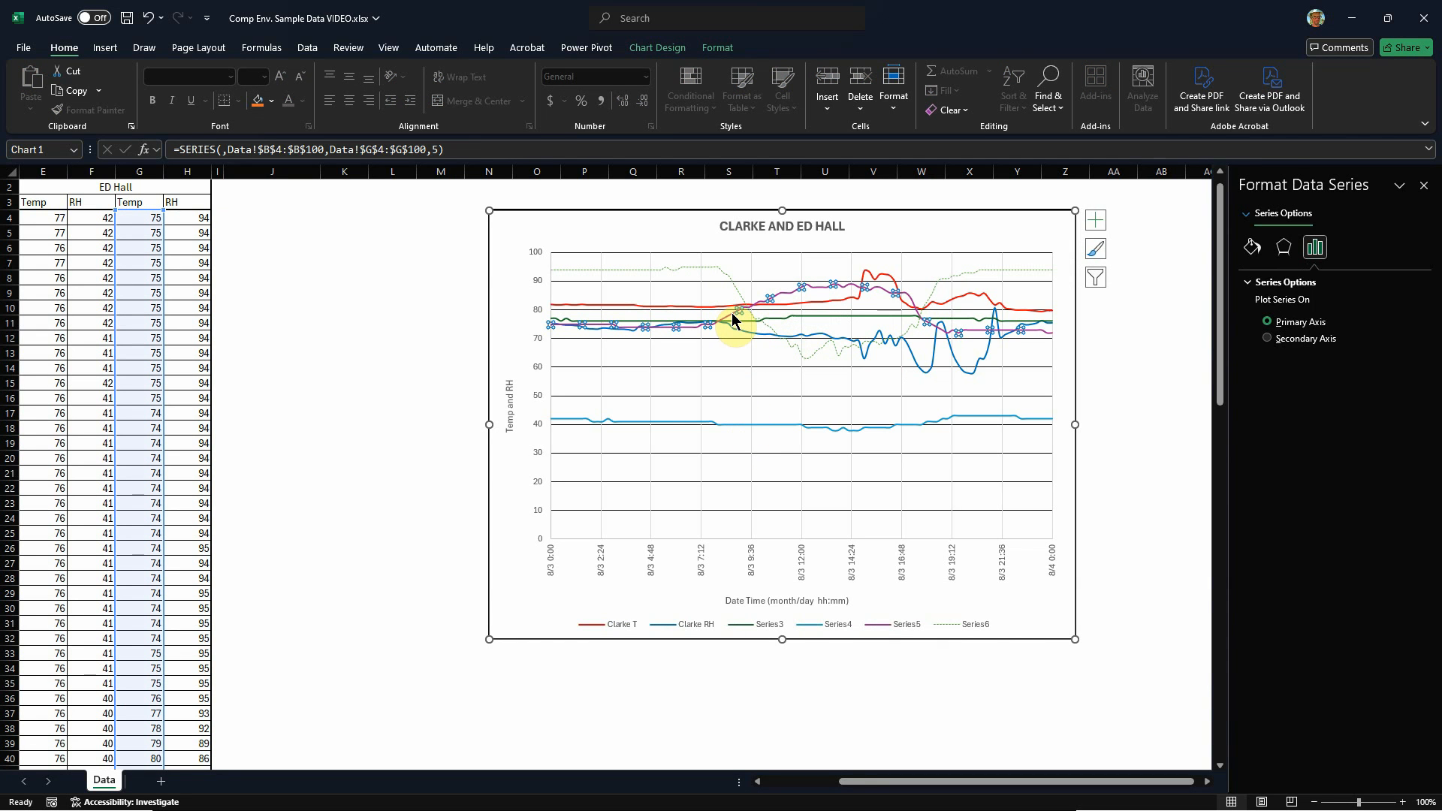
click(1252, 246)
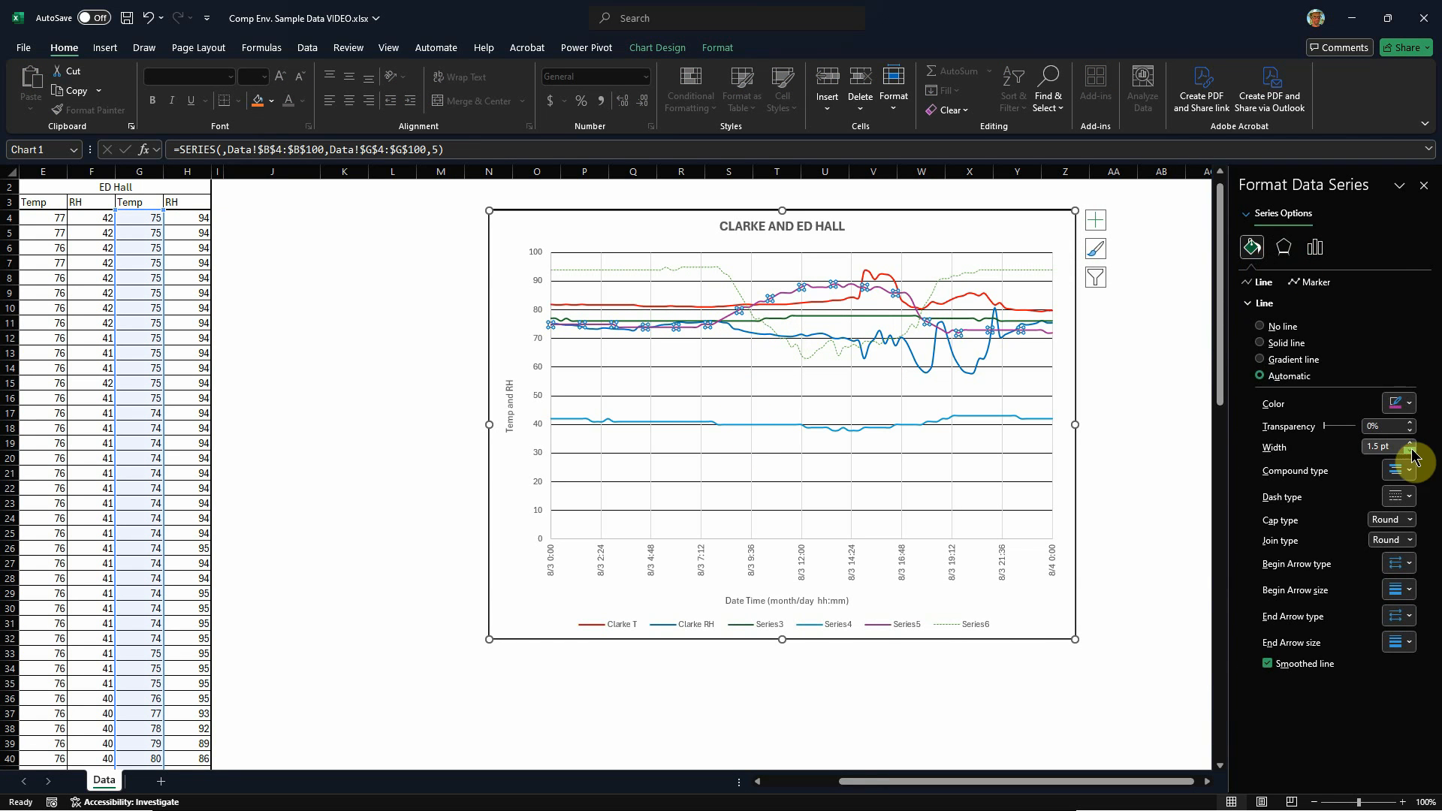
click(1410, 451)
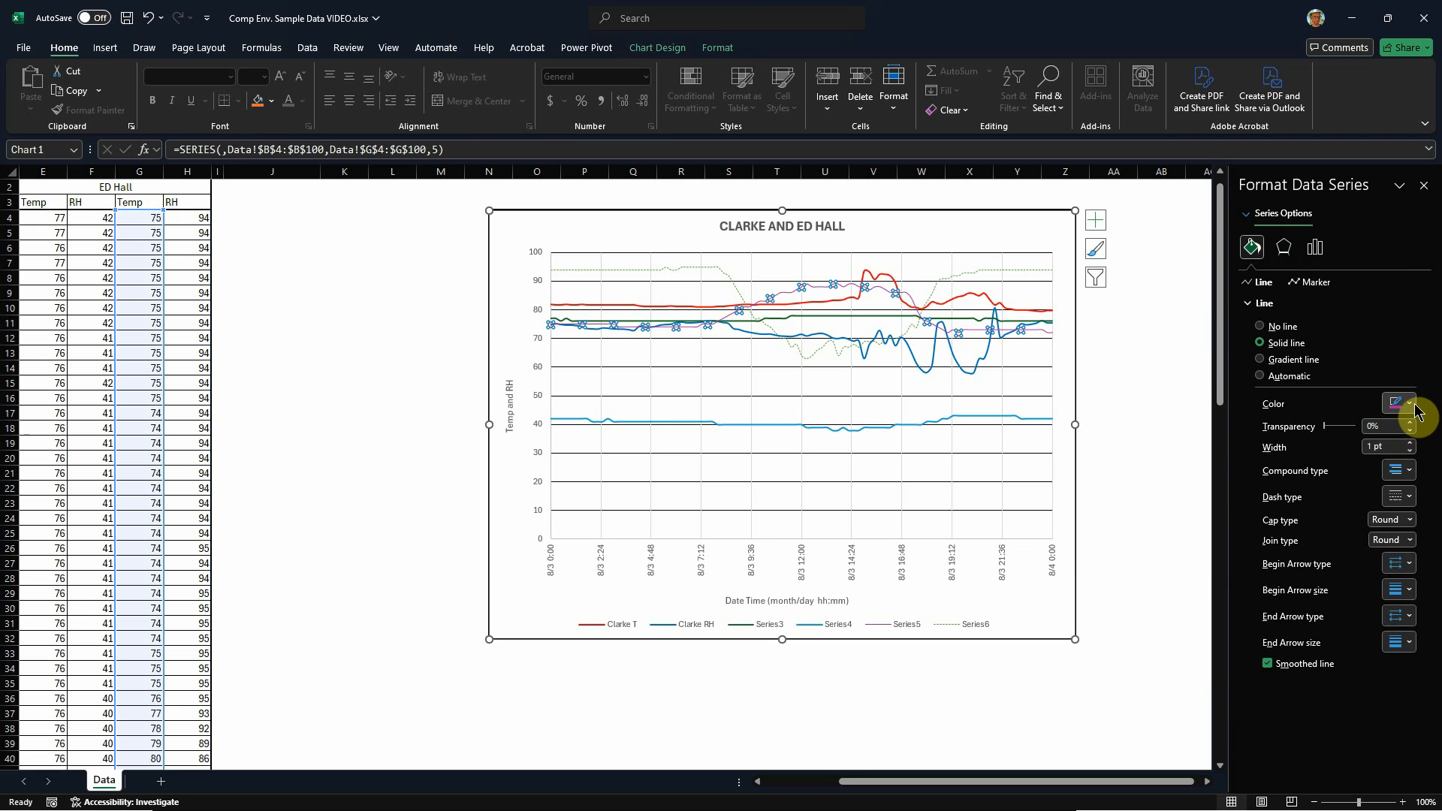
click(1409, 498)
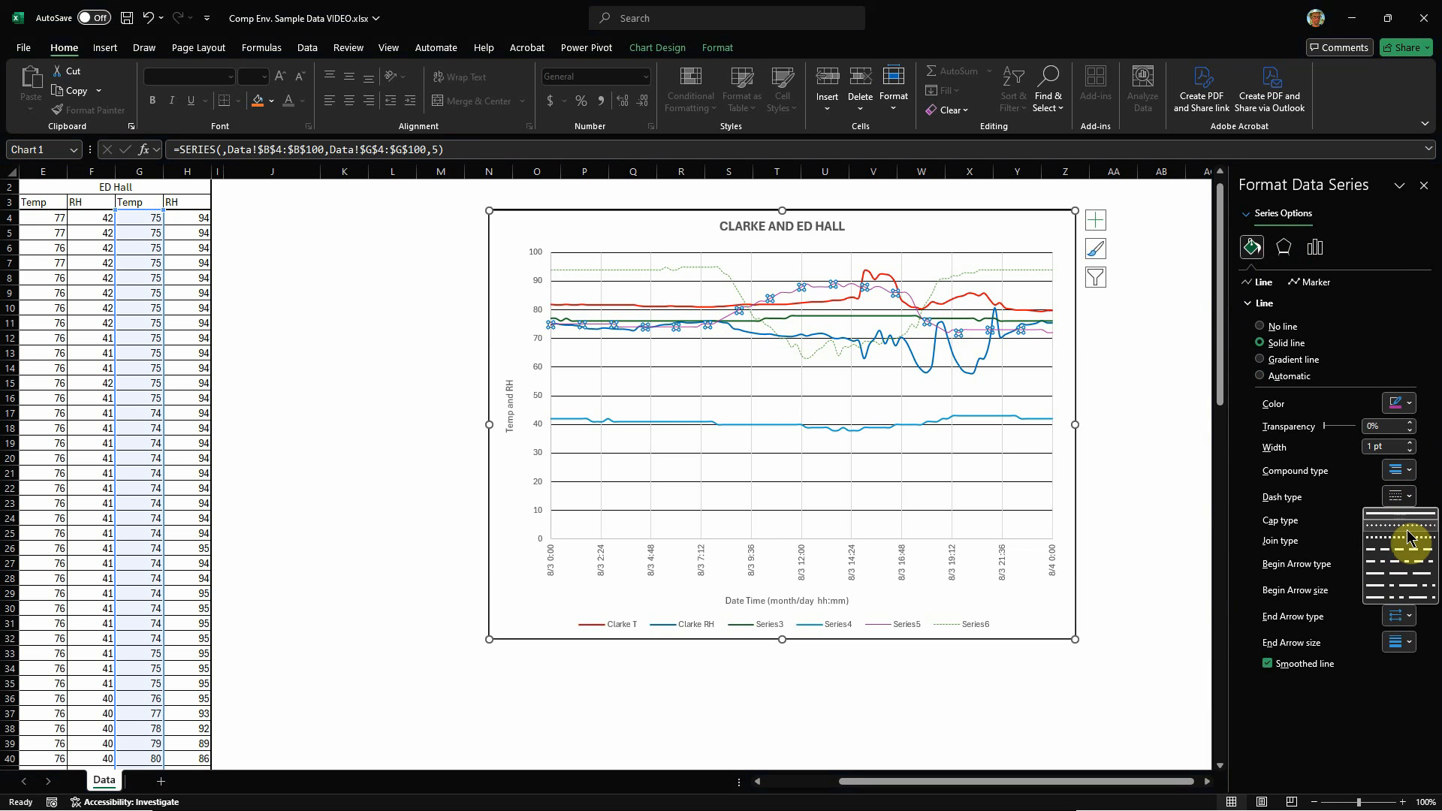
click(1409, 535)
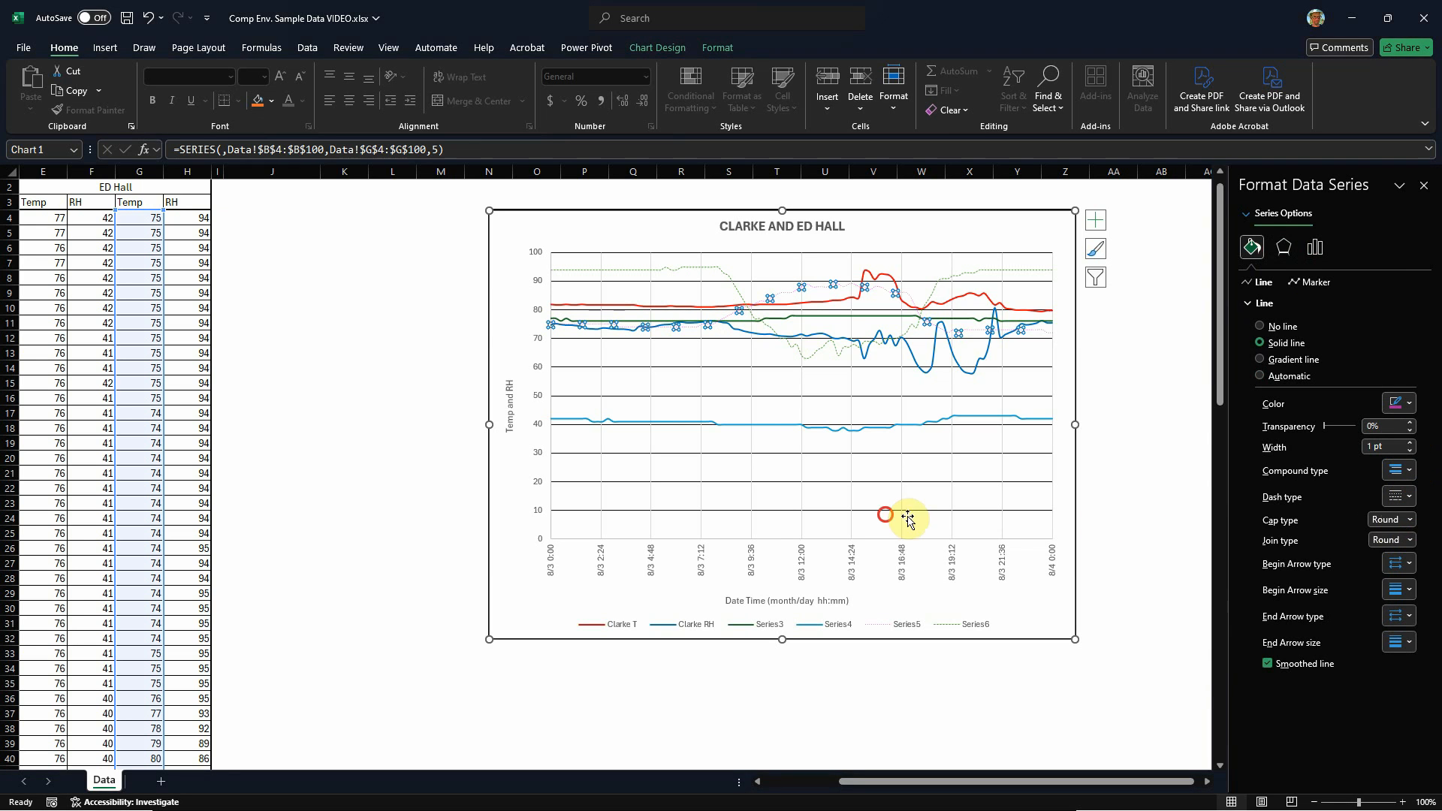
Step: Give the Series4 line a dash-dot pattern with a width of 0.75 pt and deselect the chart
click(773, 406)
click(833, 429)
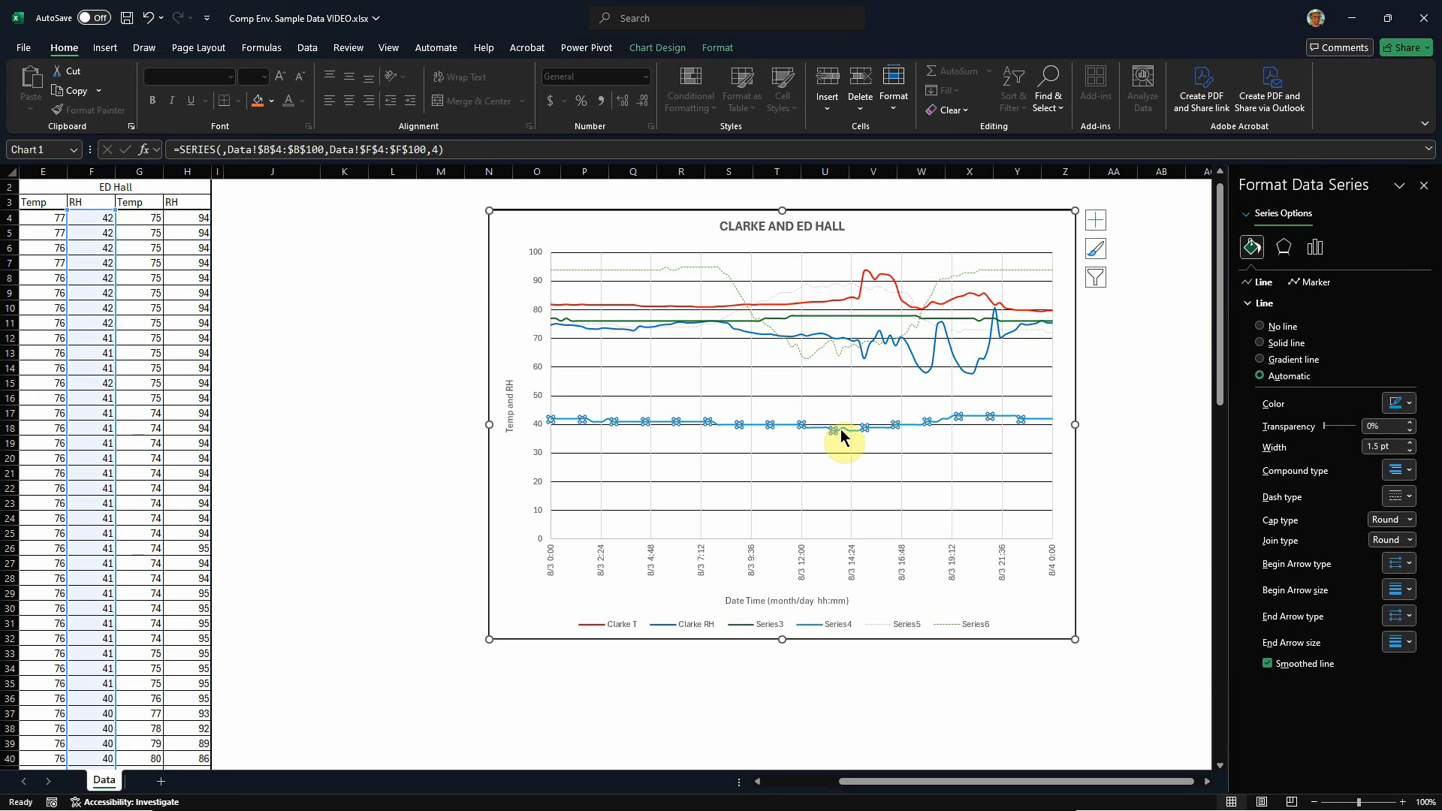
click(1401, 497)
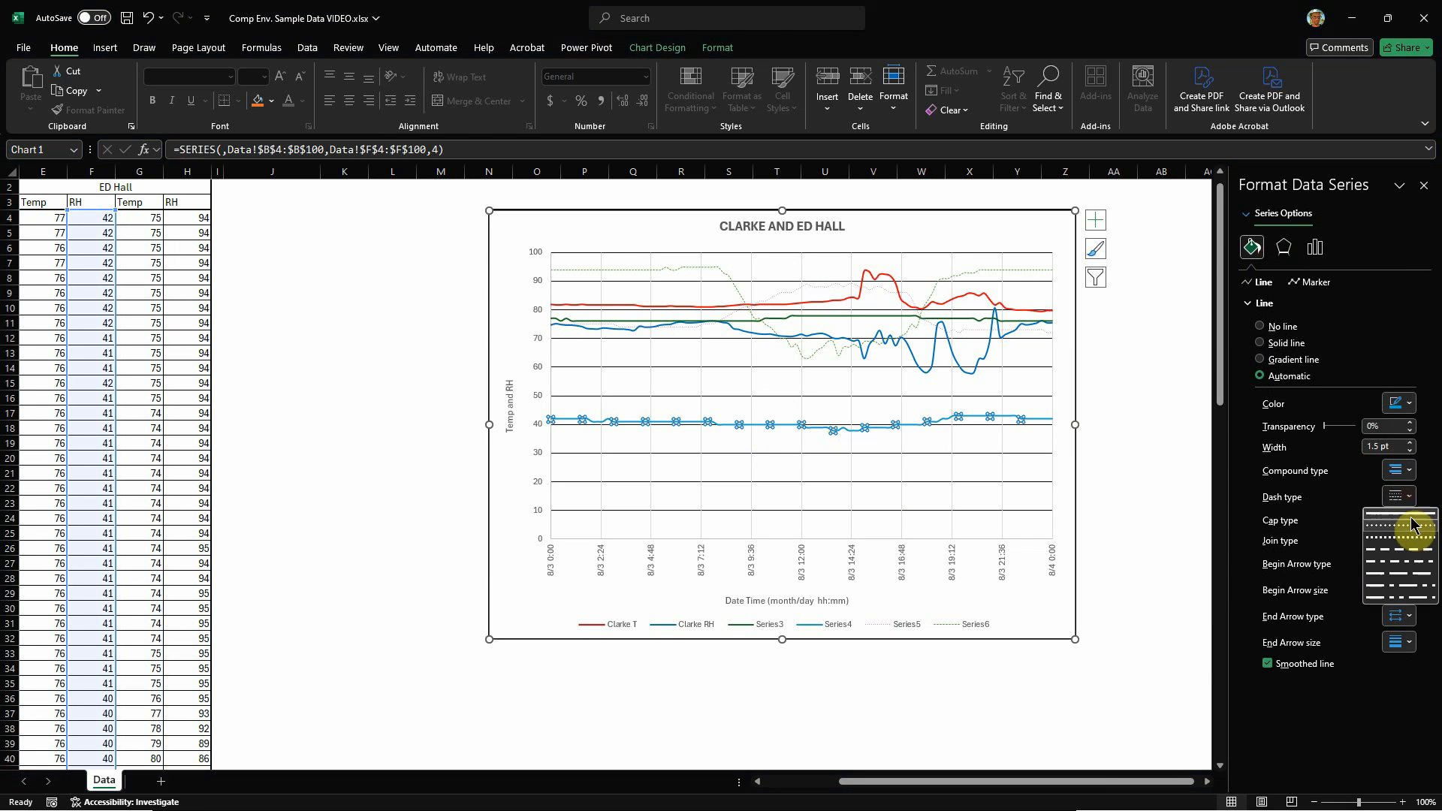
click(1411, 561)
click(1410, 451)
click(1410, 451)
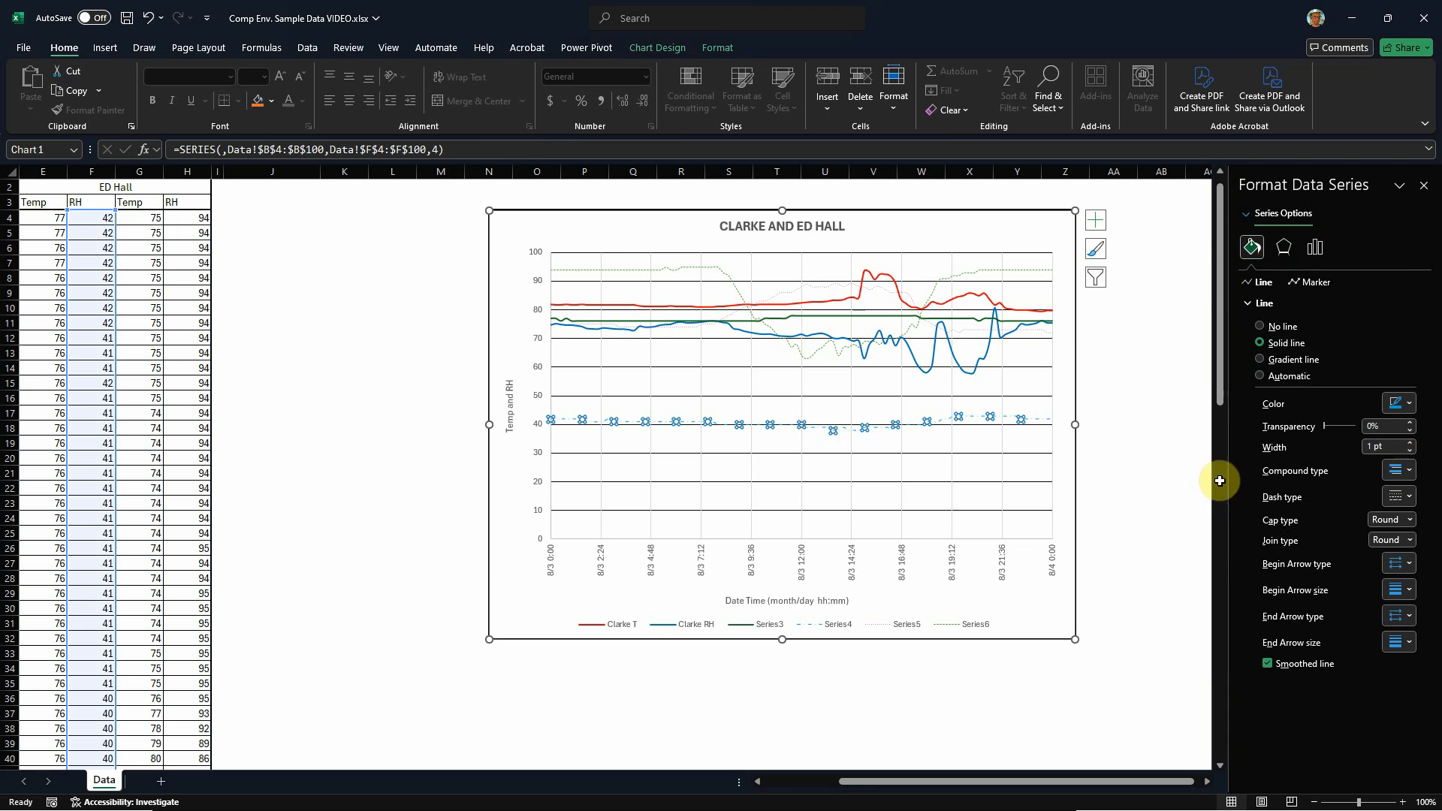
click(1164, 457)
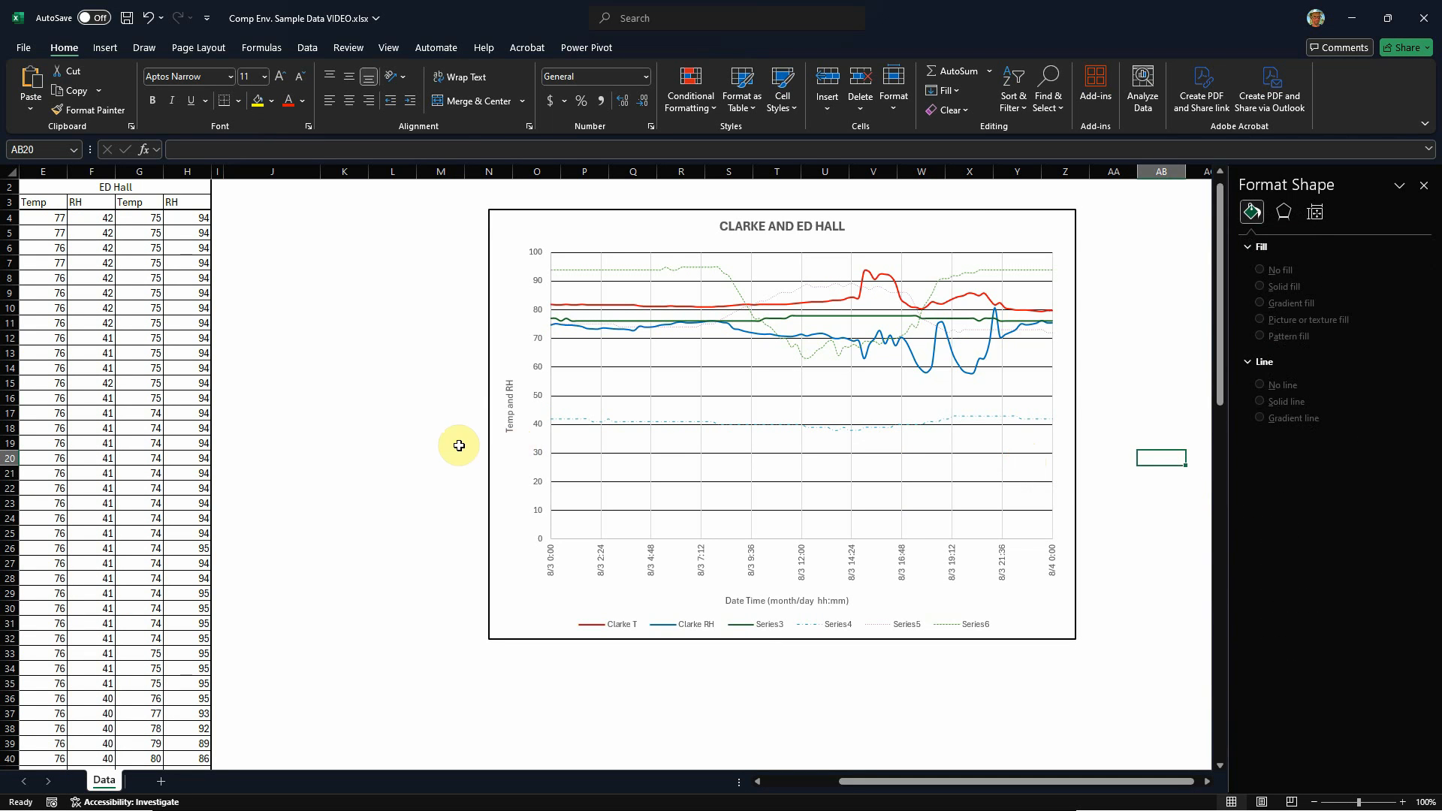
Step: Review the list of formattable chart elements while the horizontal gridlines are selected, then close it and deselect the chart
click(878, 396)
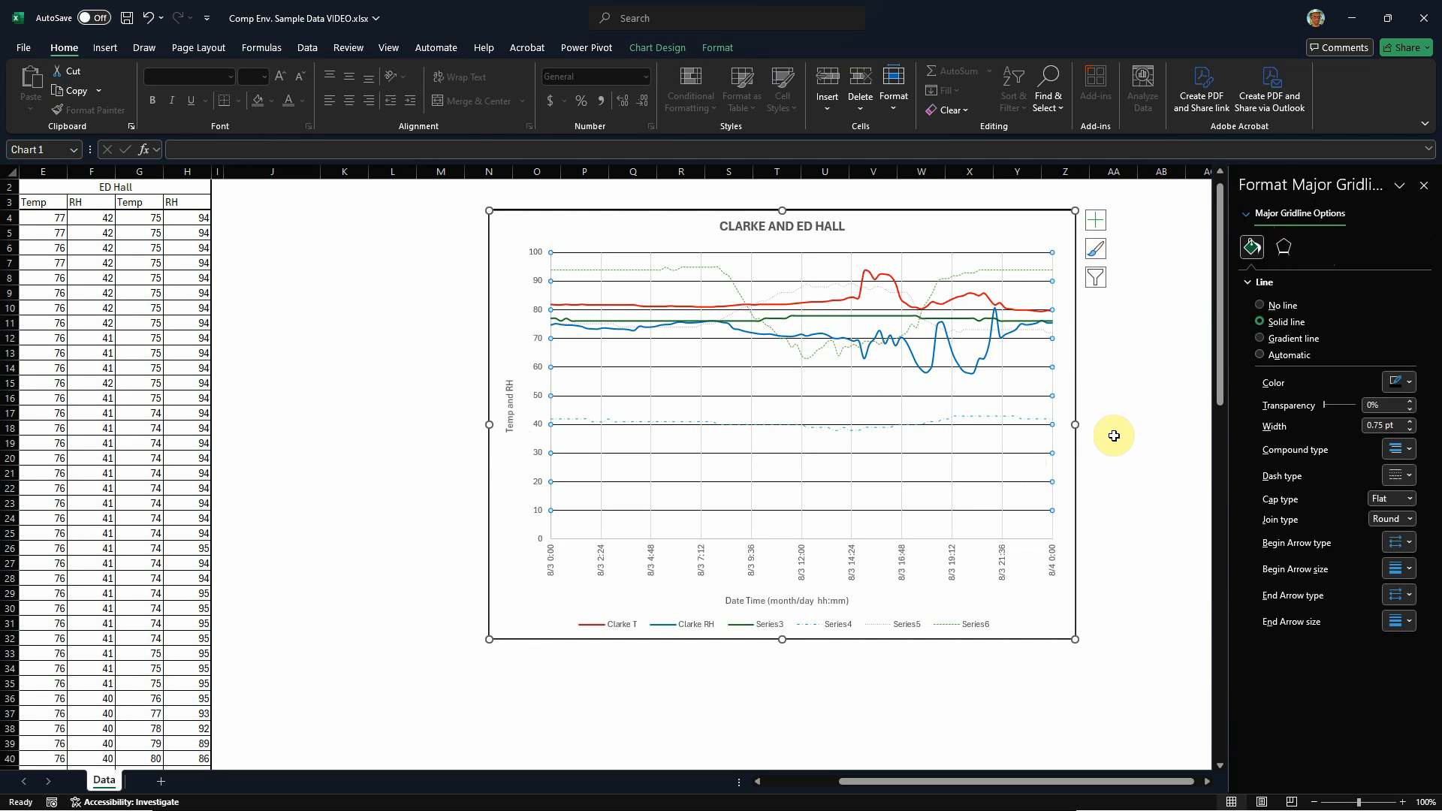
click(1247, 218)
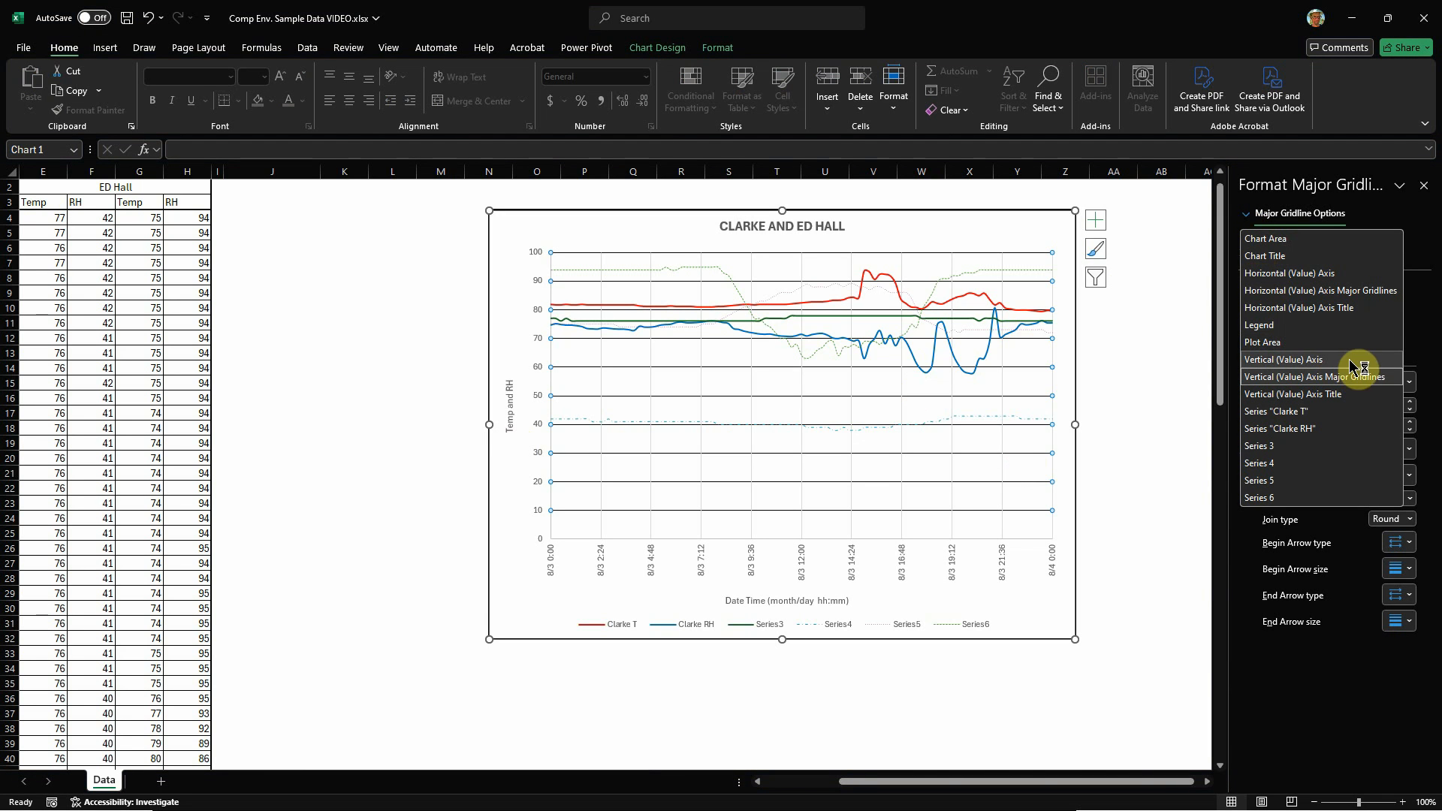
click(978, 223)
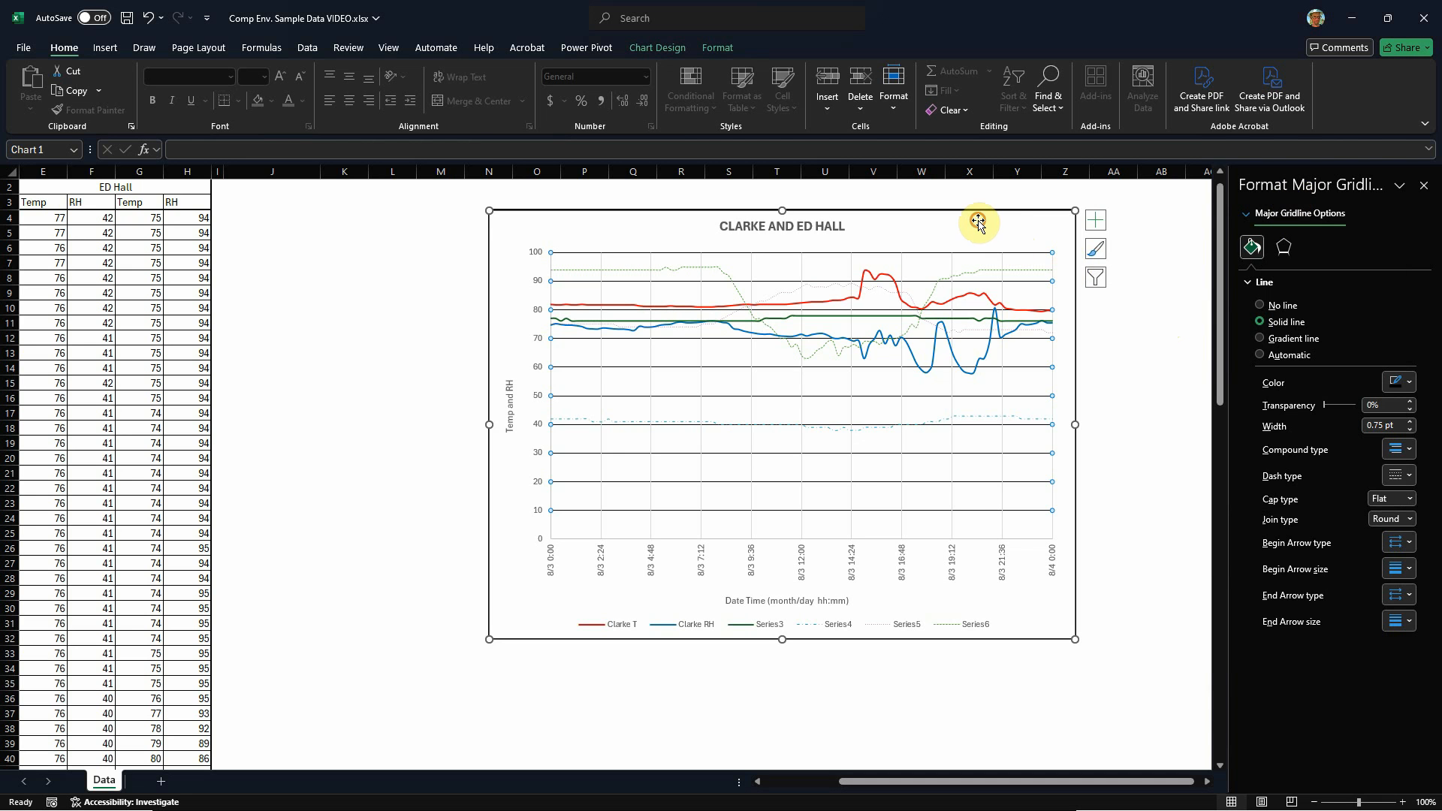
click(1153, 280)
Step: Show the chart's elements and bring up the format options for the Horizontal (Value) Axis Major Gridlines, then deselect the chart
click(972, 212)
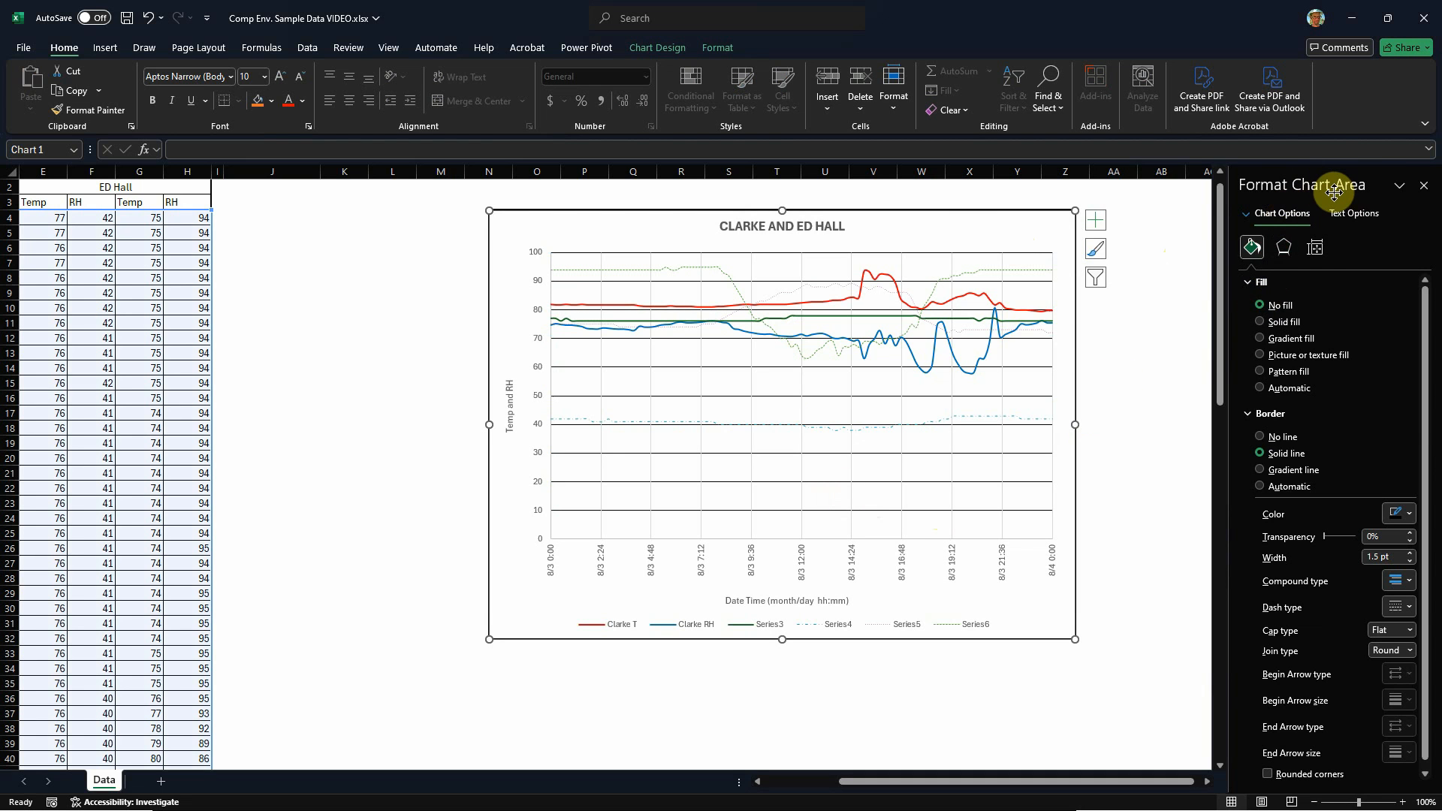
click(1095, 219)
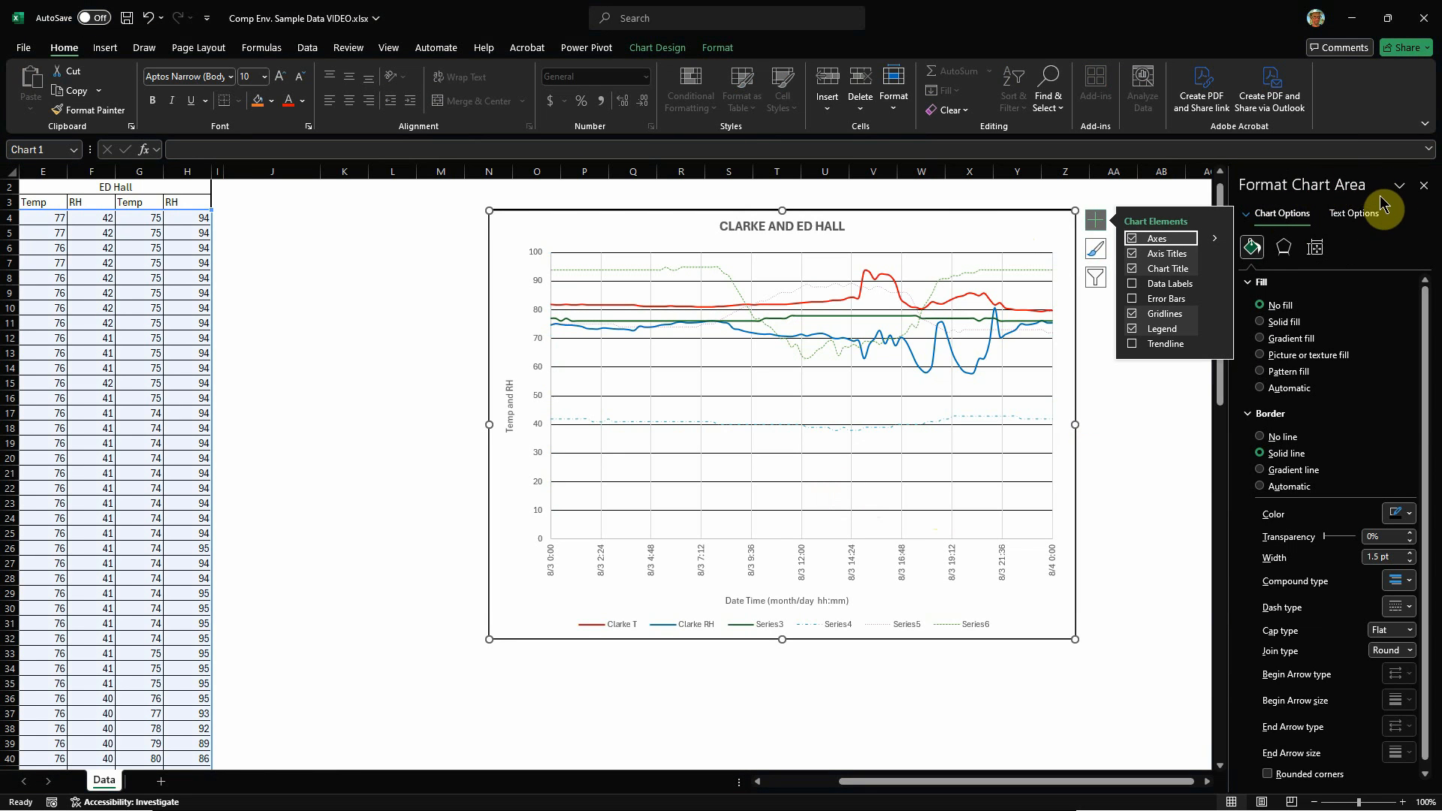
click(1248, 214)
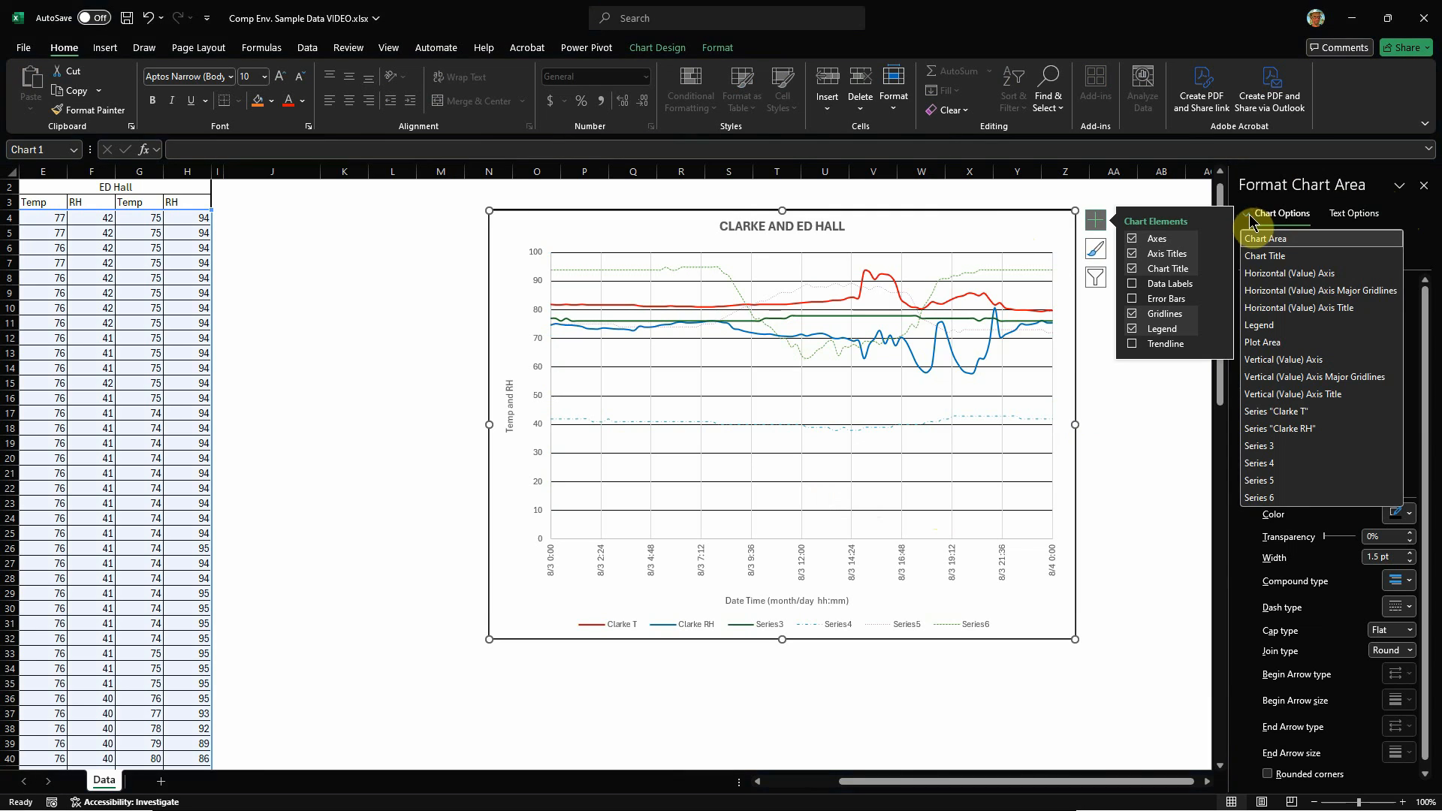
click(1343, 293)
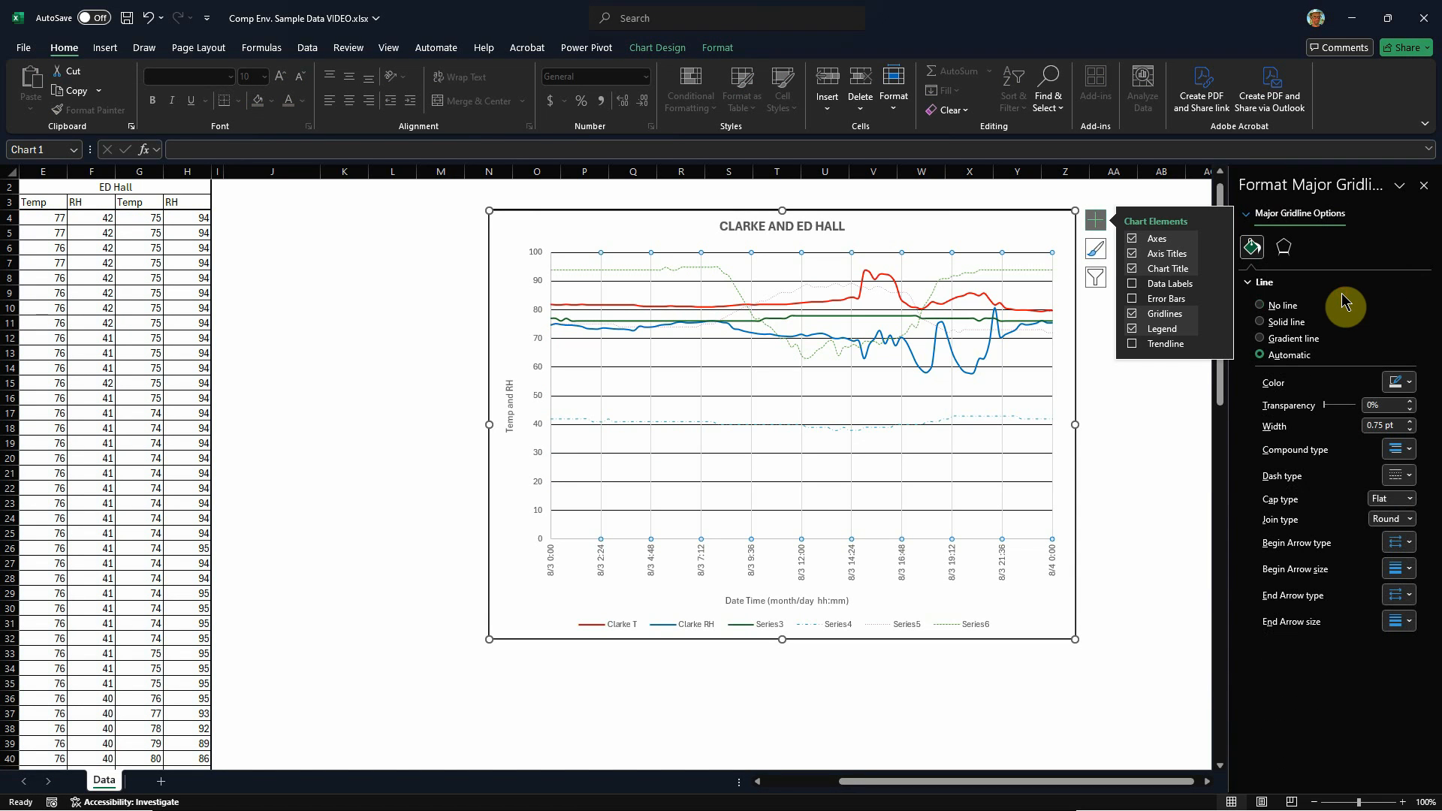
click(1192, 185)
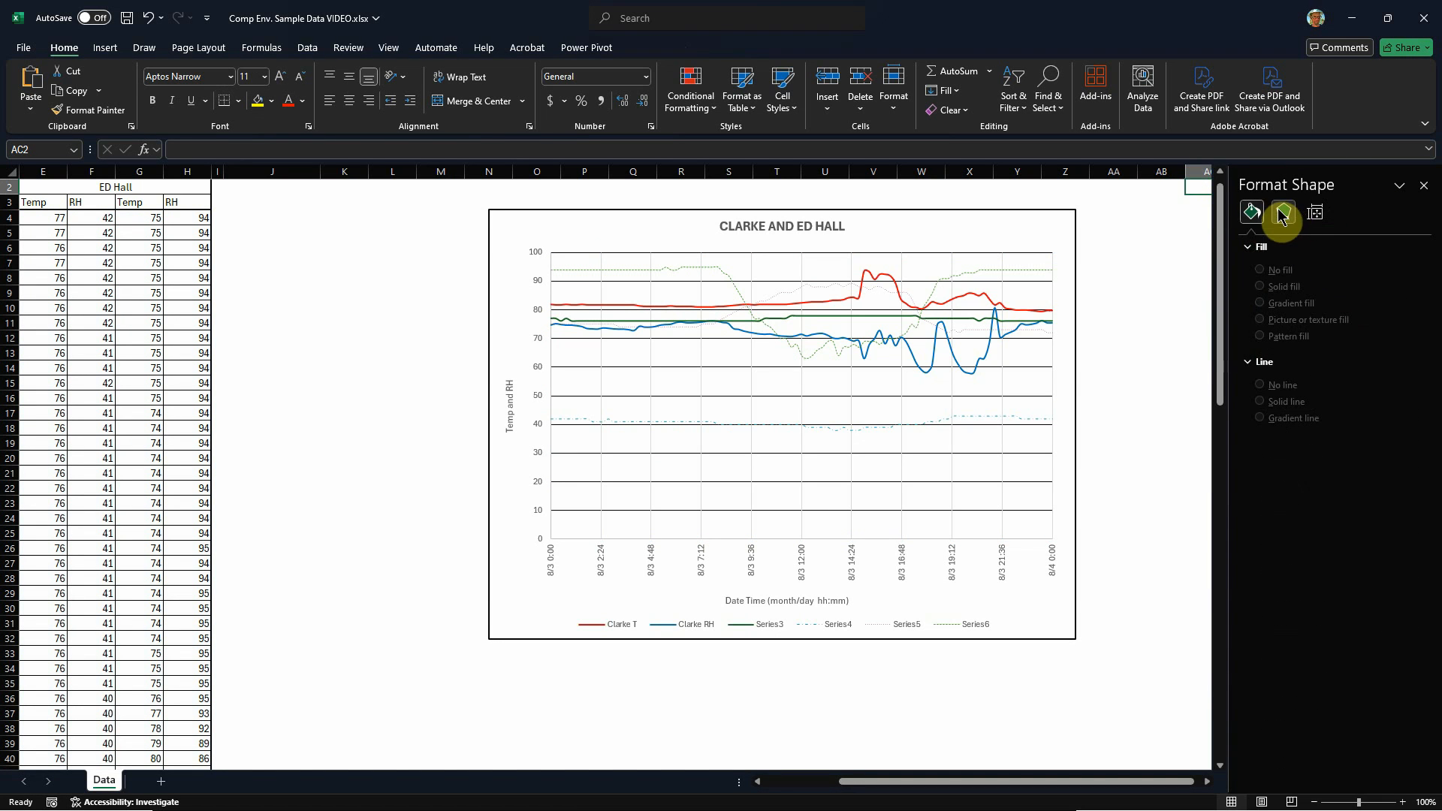
Step: Remove the lines of the chart's Vertical (Value) Axis Major Gridlines by setting them to No line
click(1047, 214)
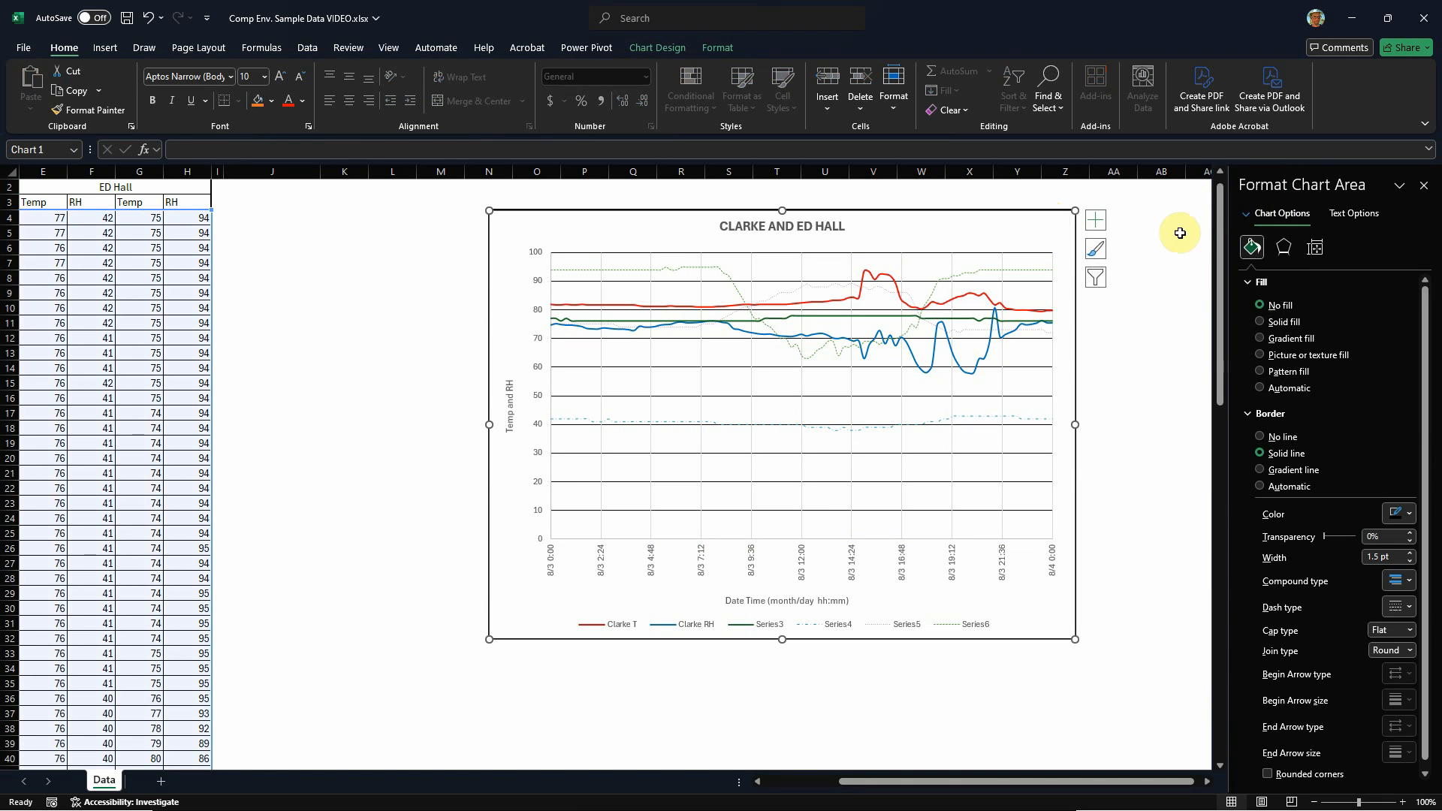
click(1277, 213)
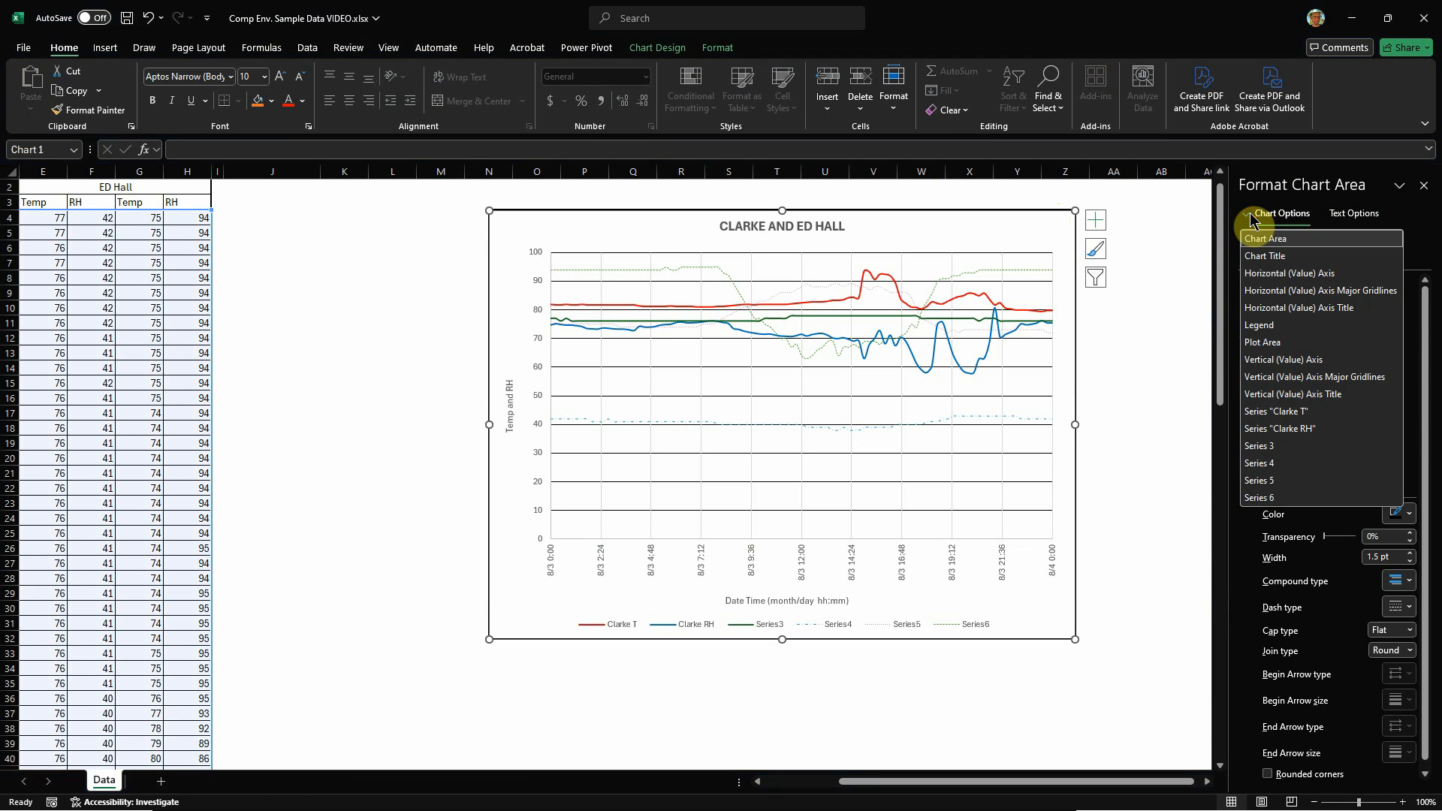
click(1346, 293)
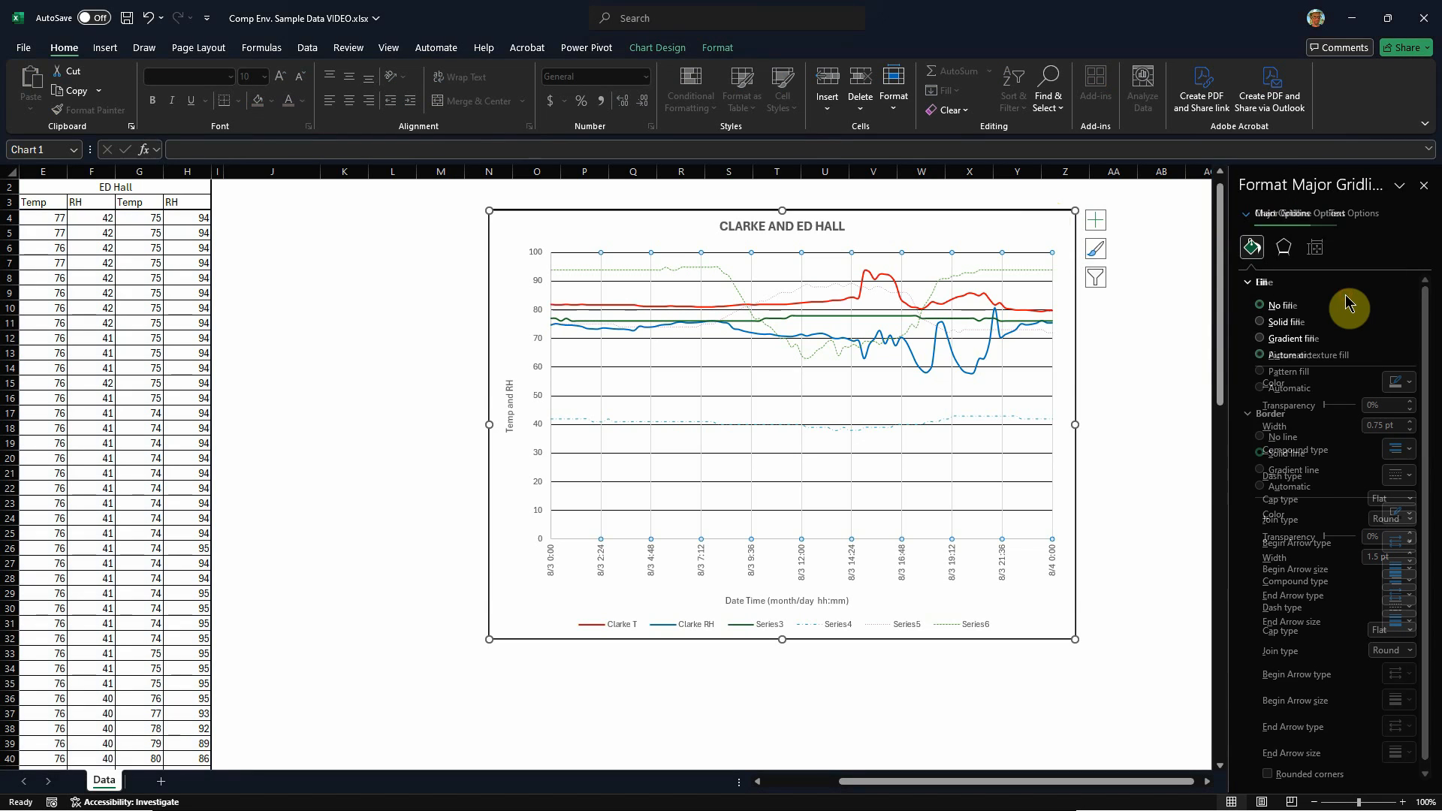
click(1248, 215)
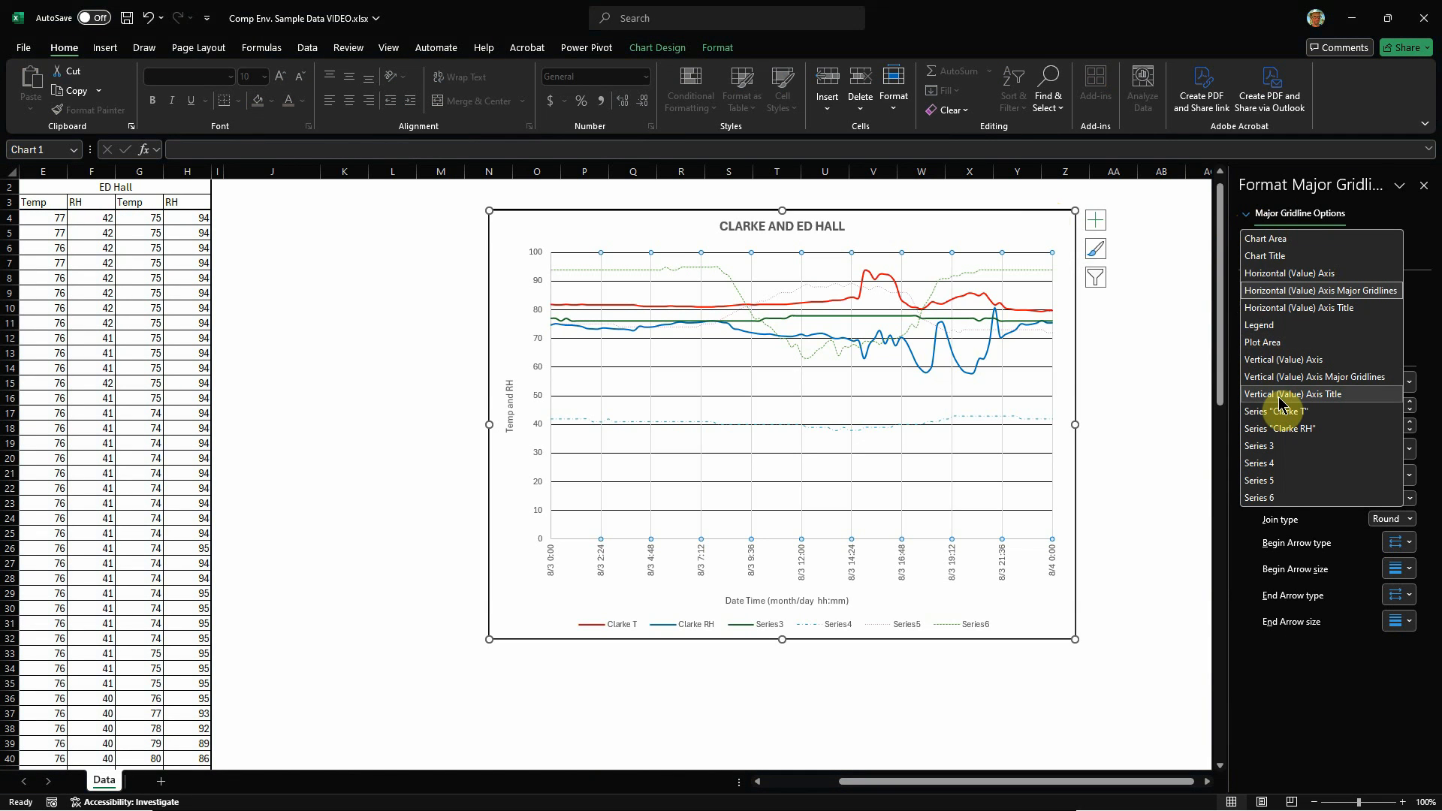
click(1294, 378)
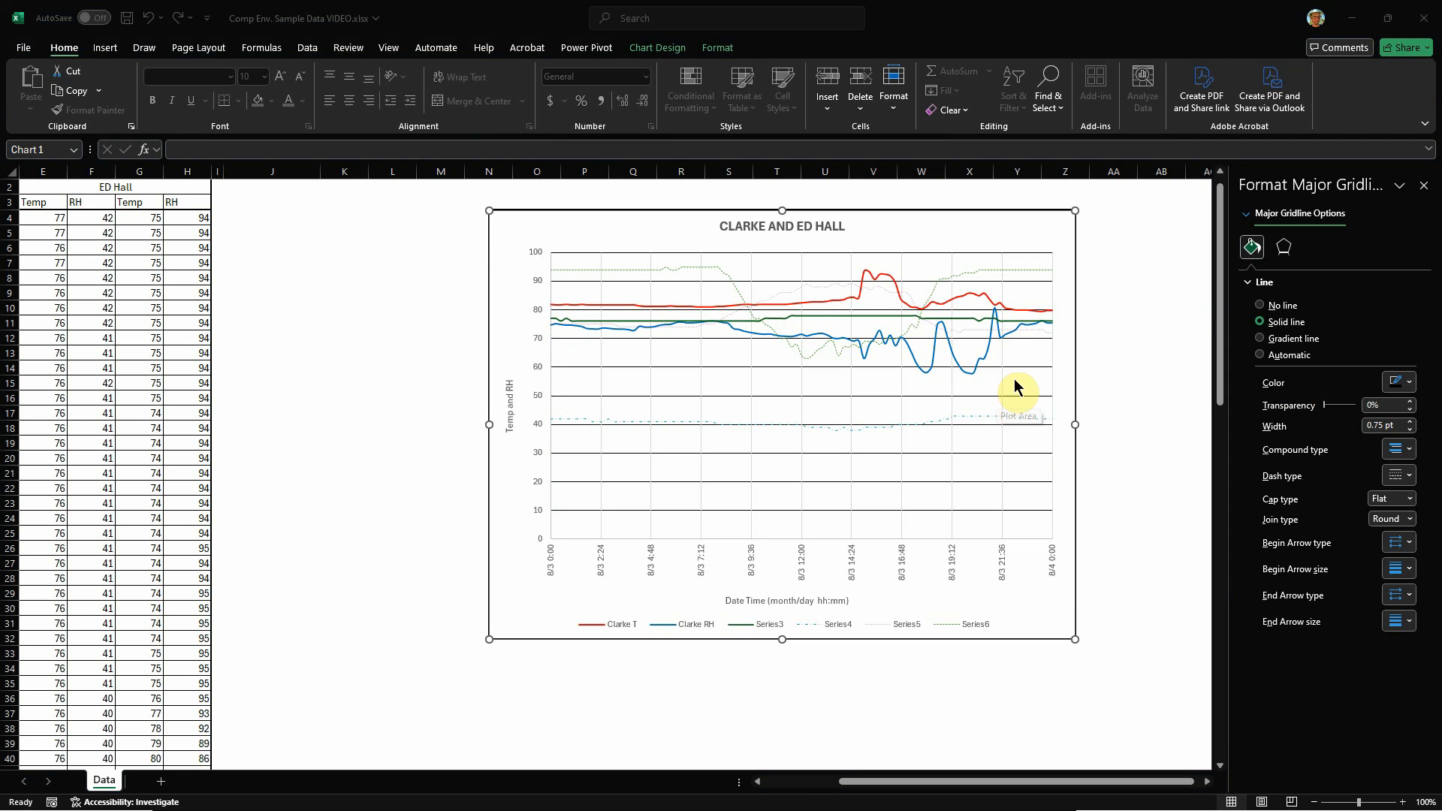
click(1262, 305)
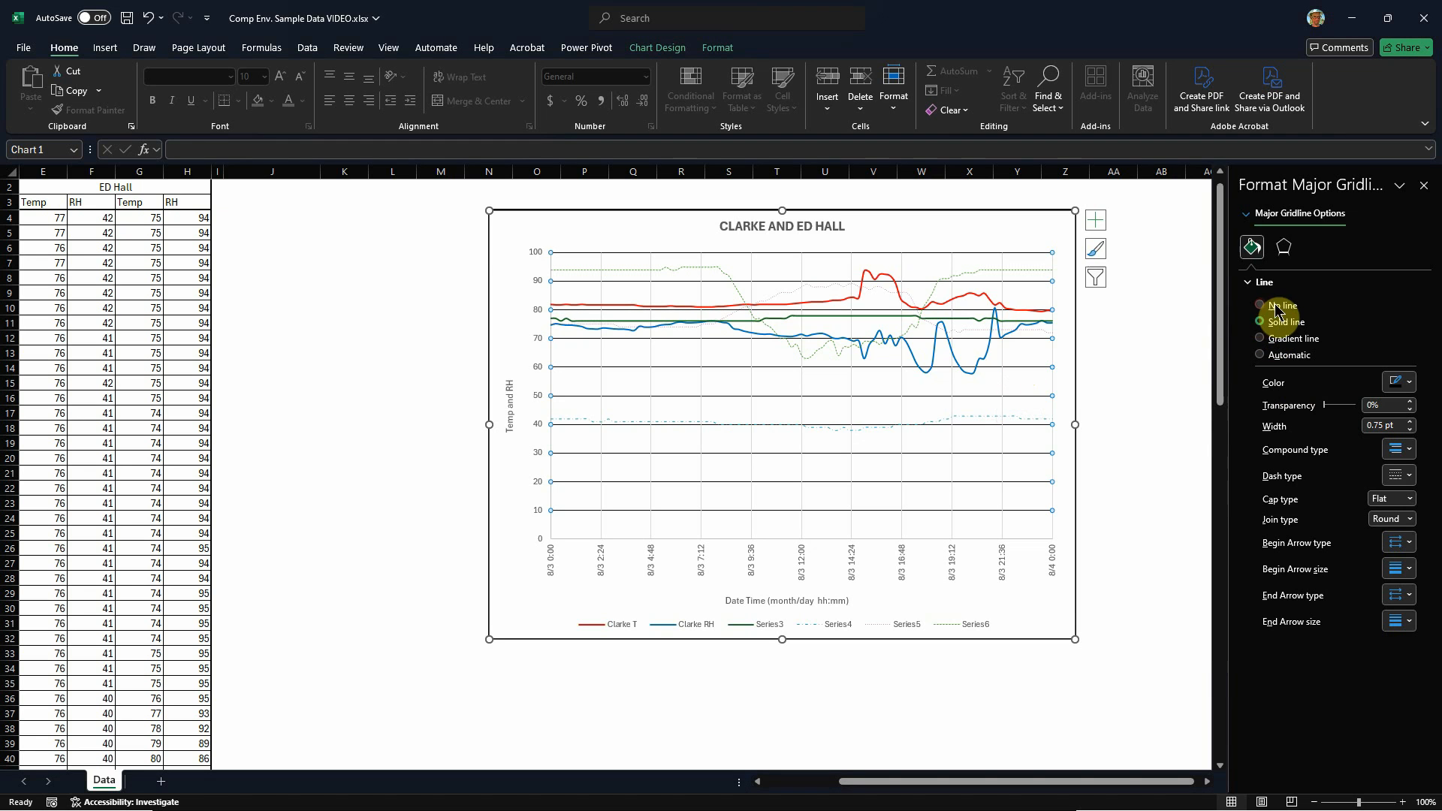
click(1284, 305)
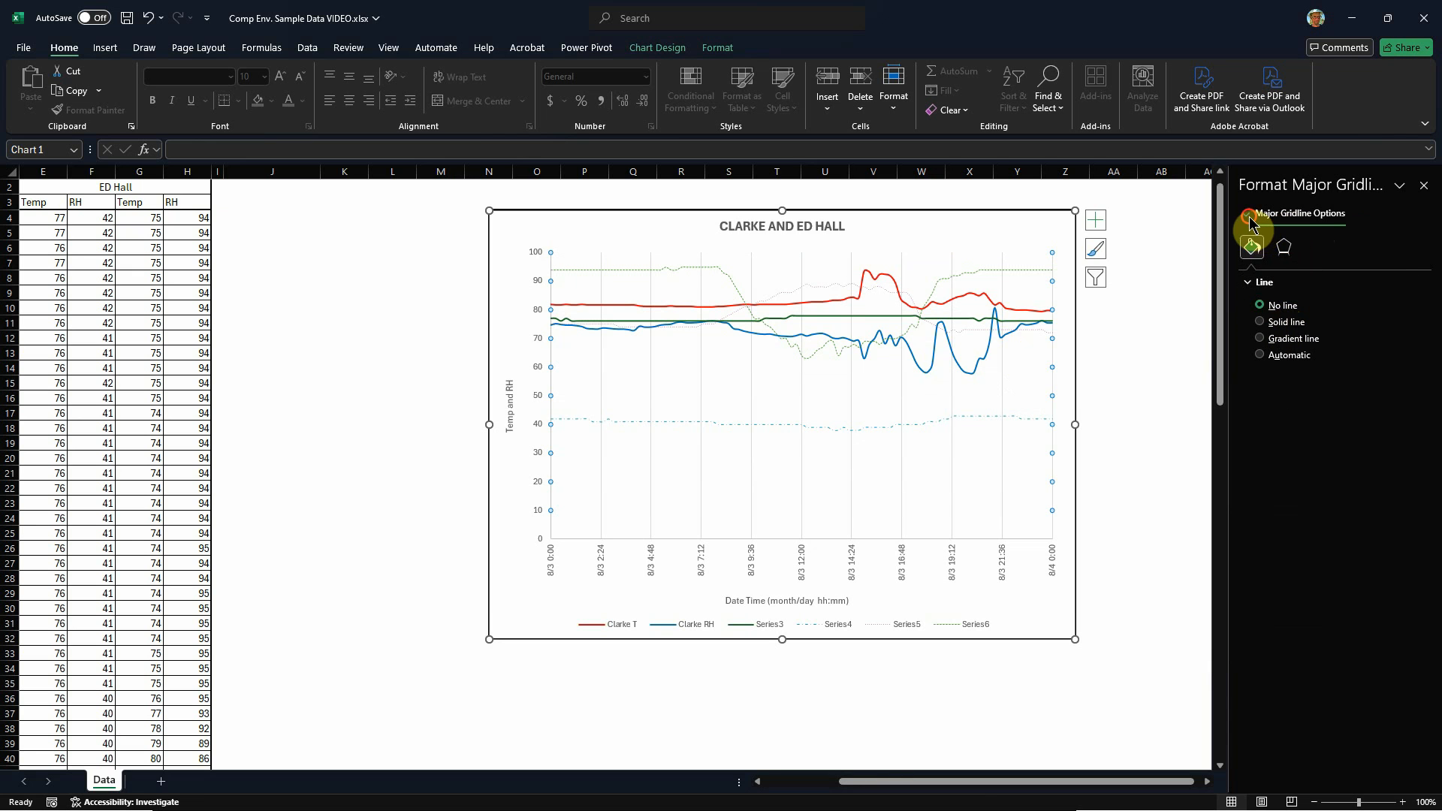
Step: Set the chart's Horizontal (Value) Axis Major Gridlines to No line and deselect the chart
click(1288, 218)
click(1334, 292)
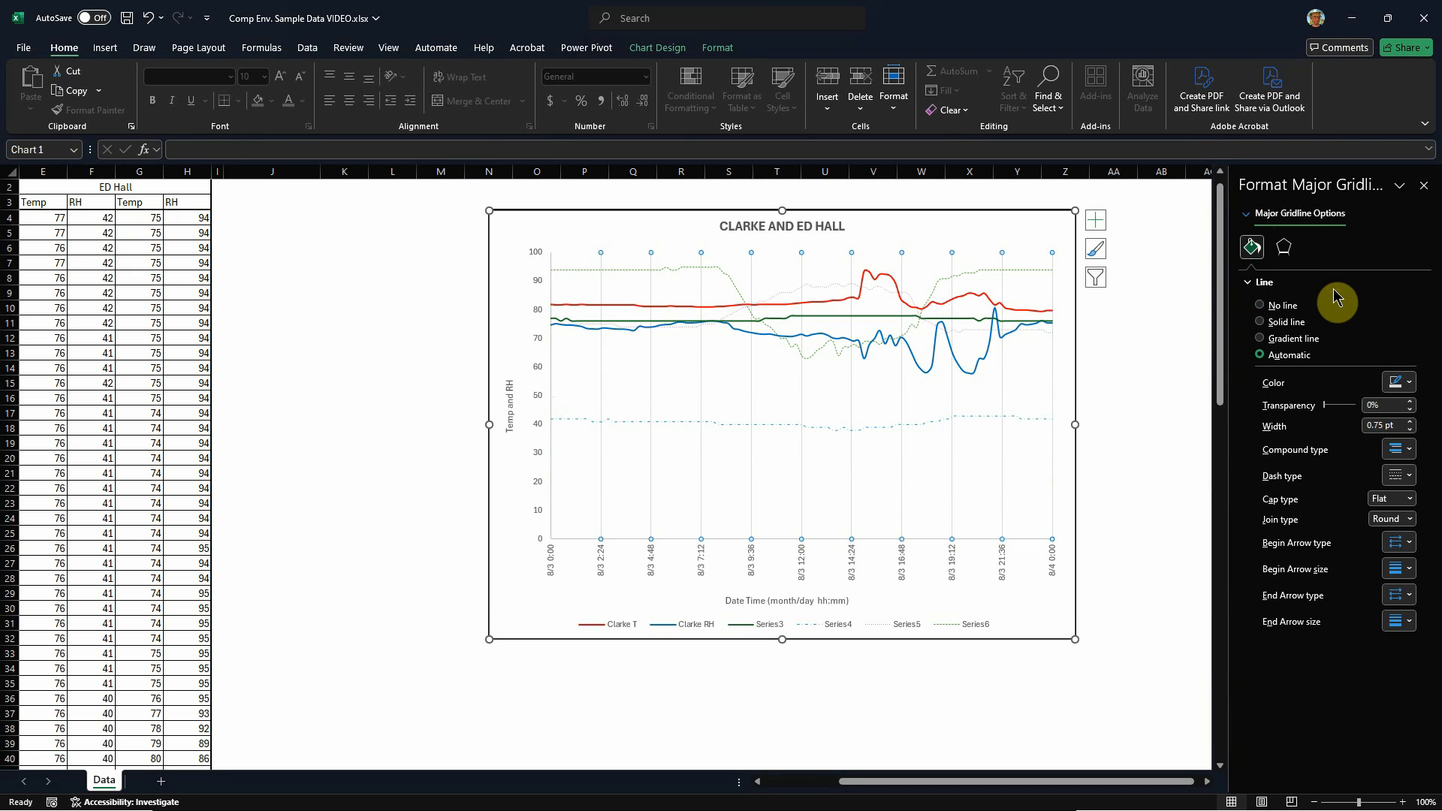
click(1261, 306)
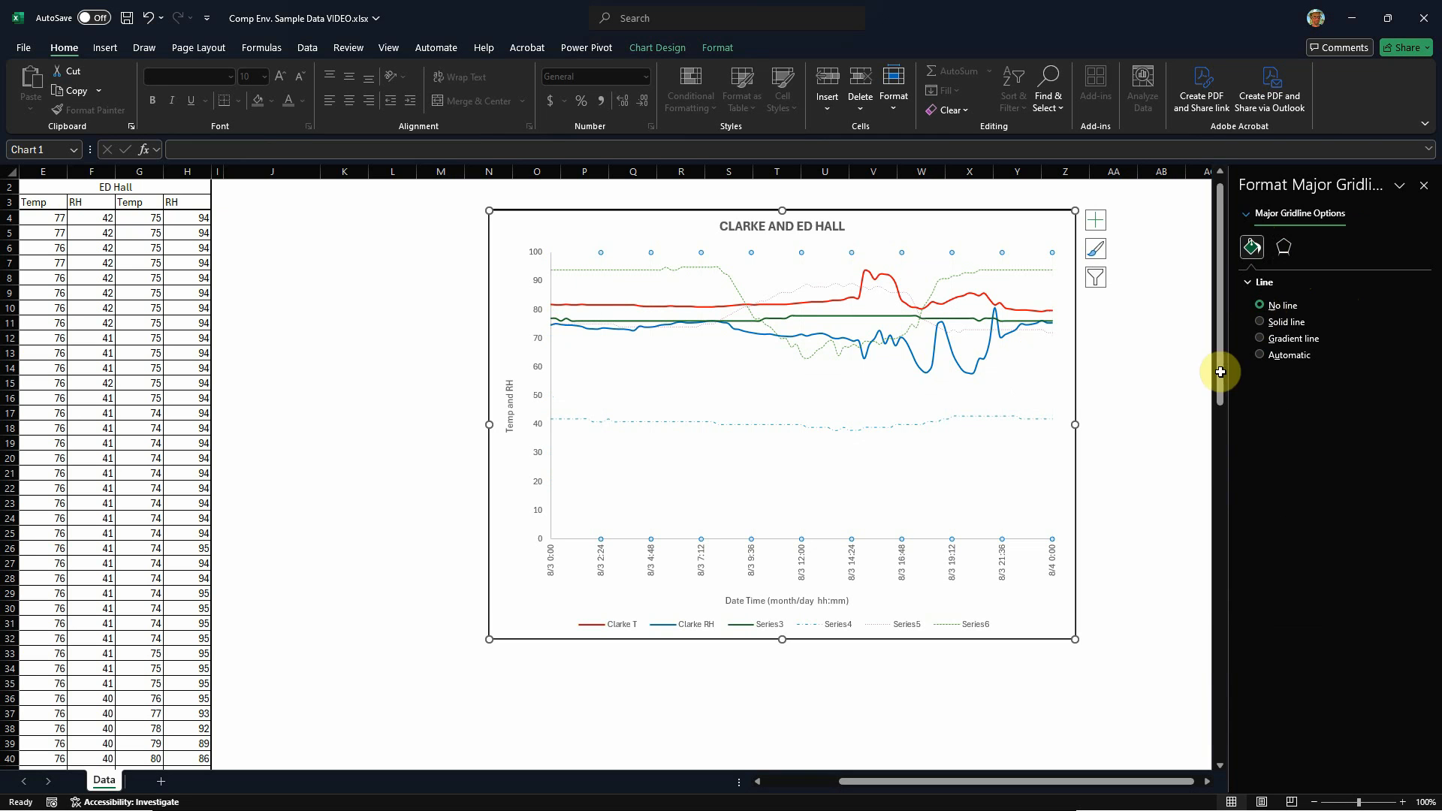
click(1161, 425)
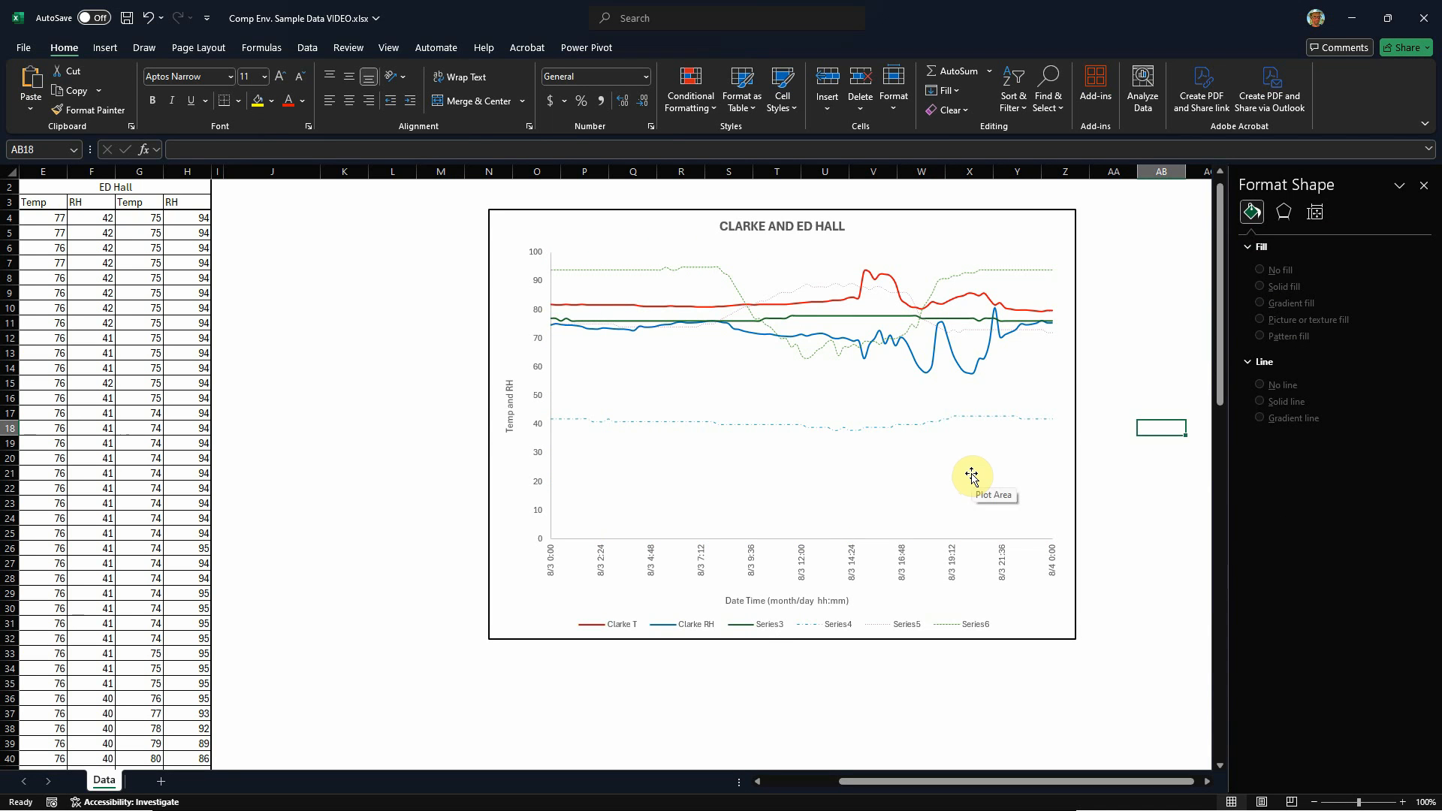
Step: Select the chart's plot area and try a solid black fill on it
click(560, 251)
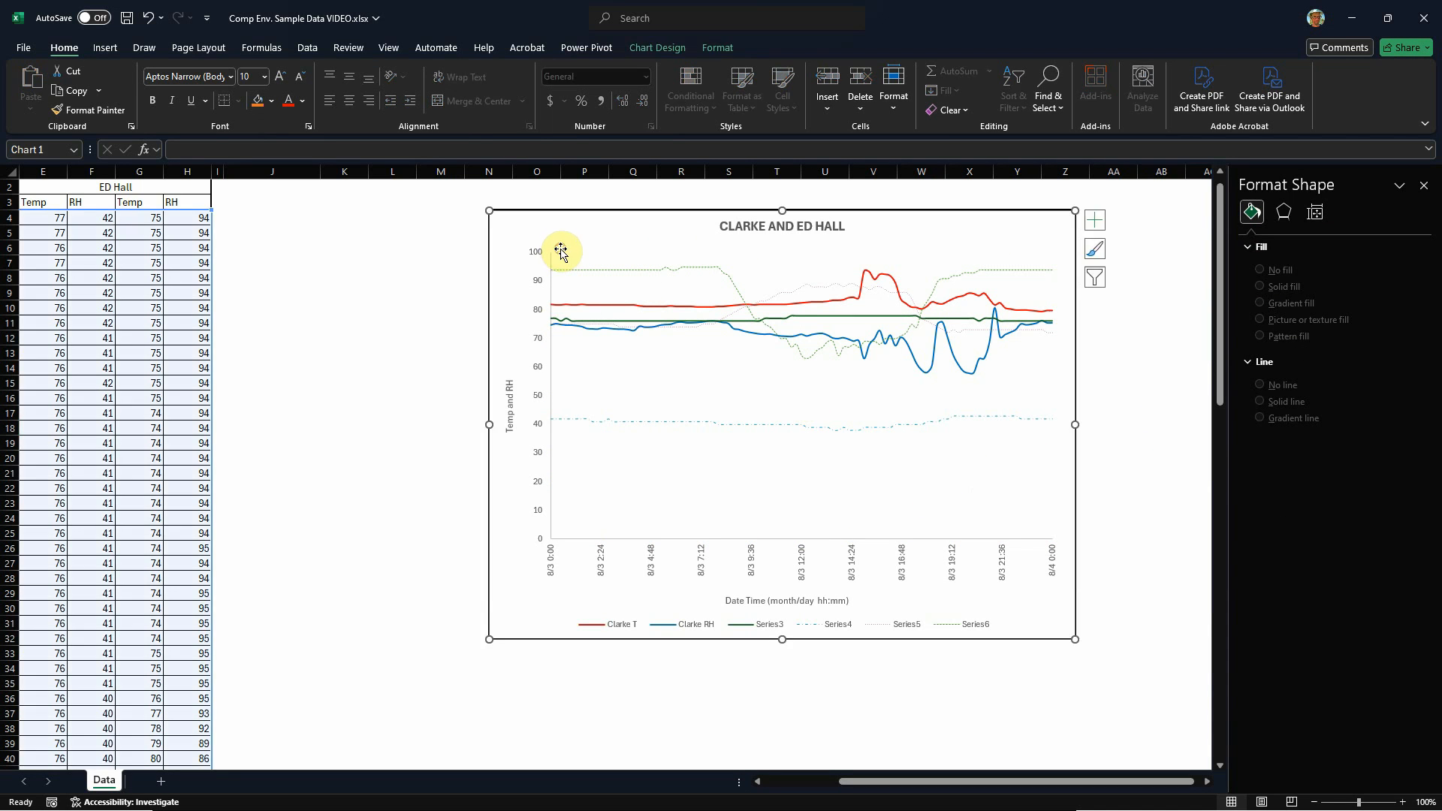
click(553, 264)
click(553, 260)
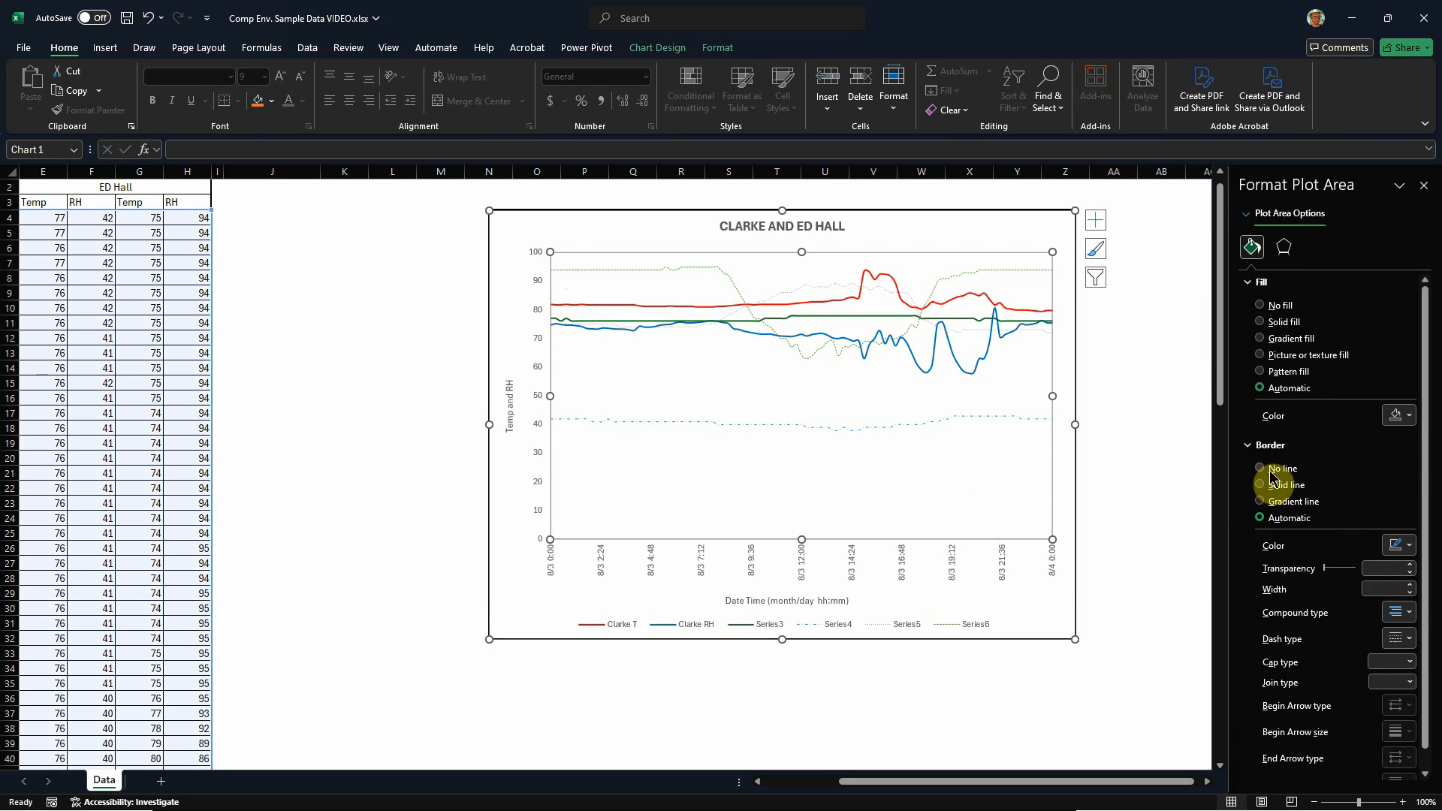
click(1405, 415)
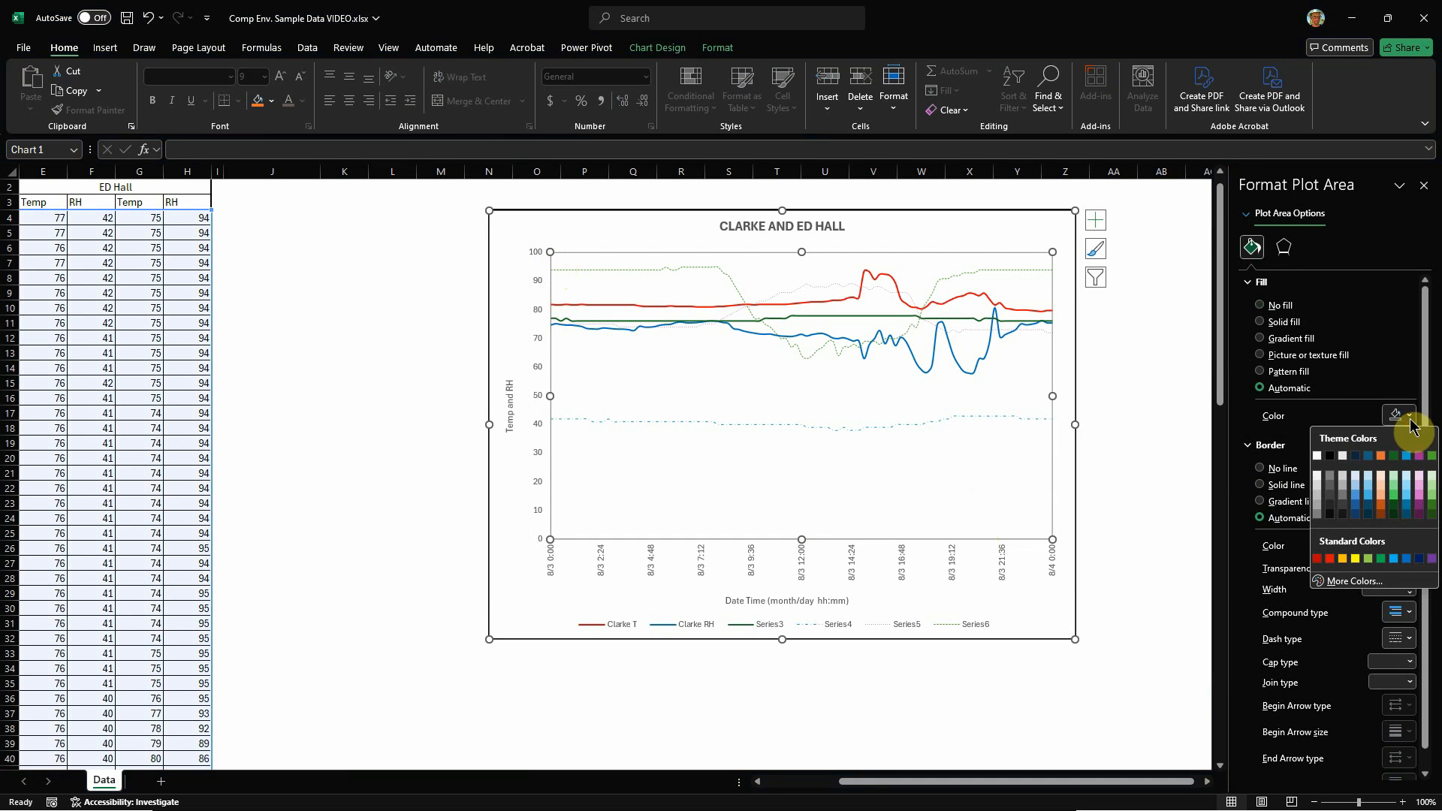
click(1330, 456)
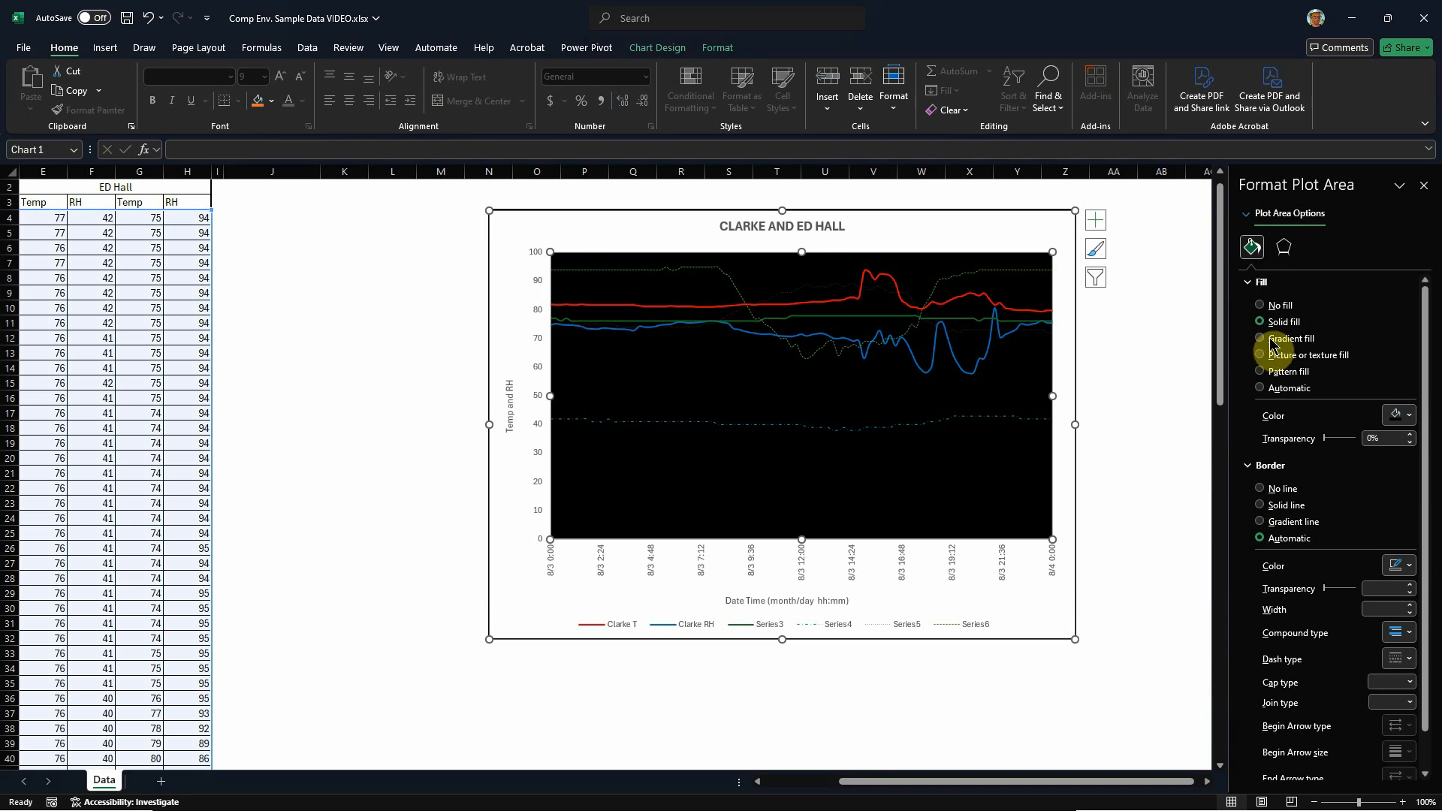
Step: Set the plot area to No fill with a solid line border 1 pt wide, and deselect the chart
click(1259, 305)
click(1261, 454)
click(1411, 554)
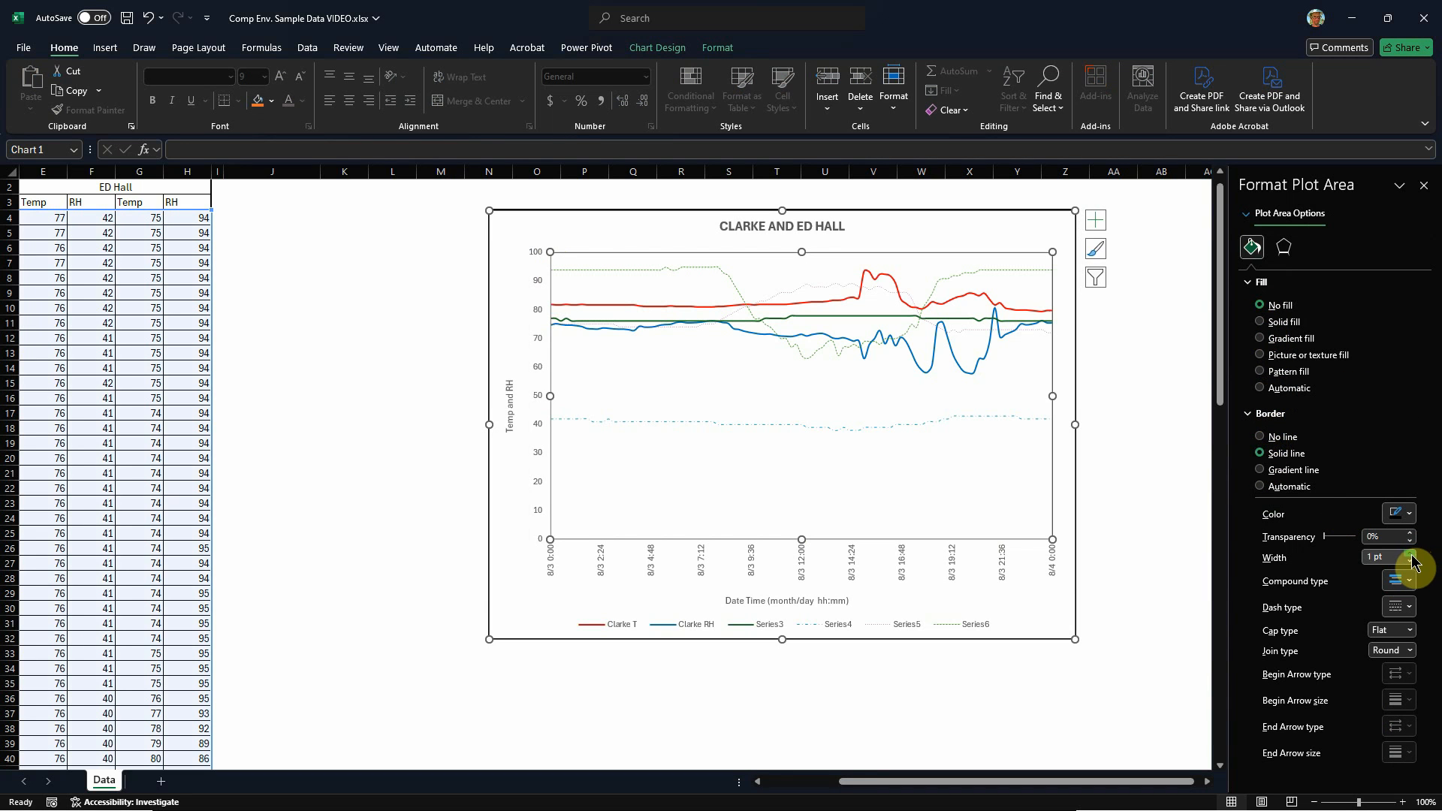
click(1161, 459)
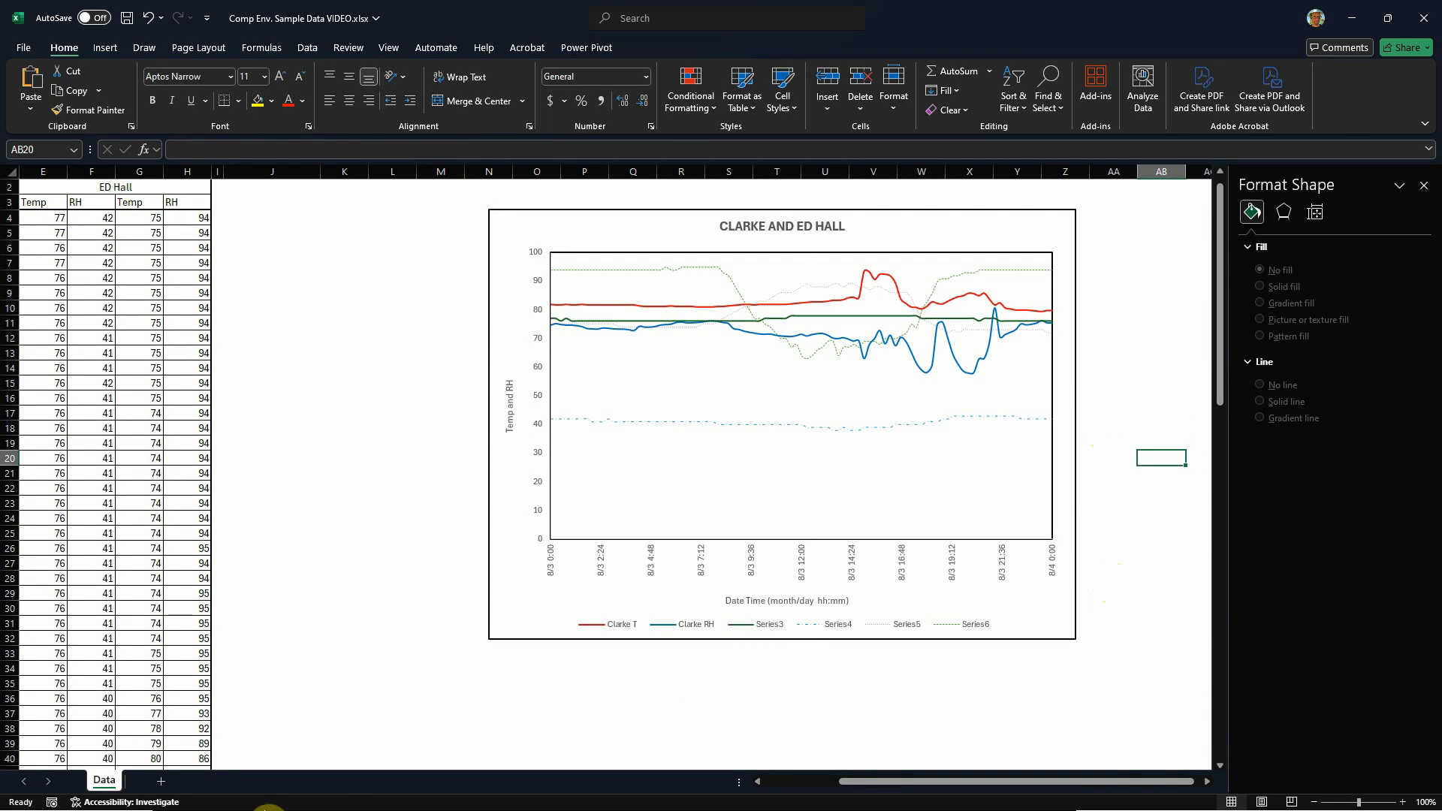
click(269, 810)
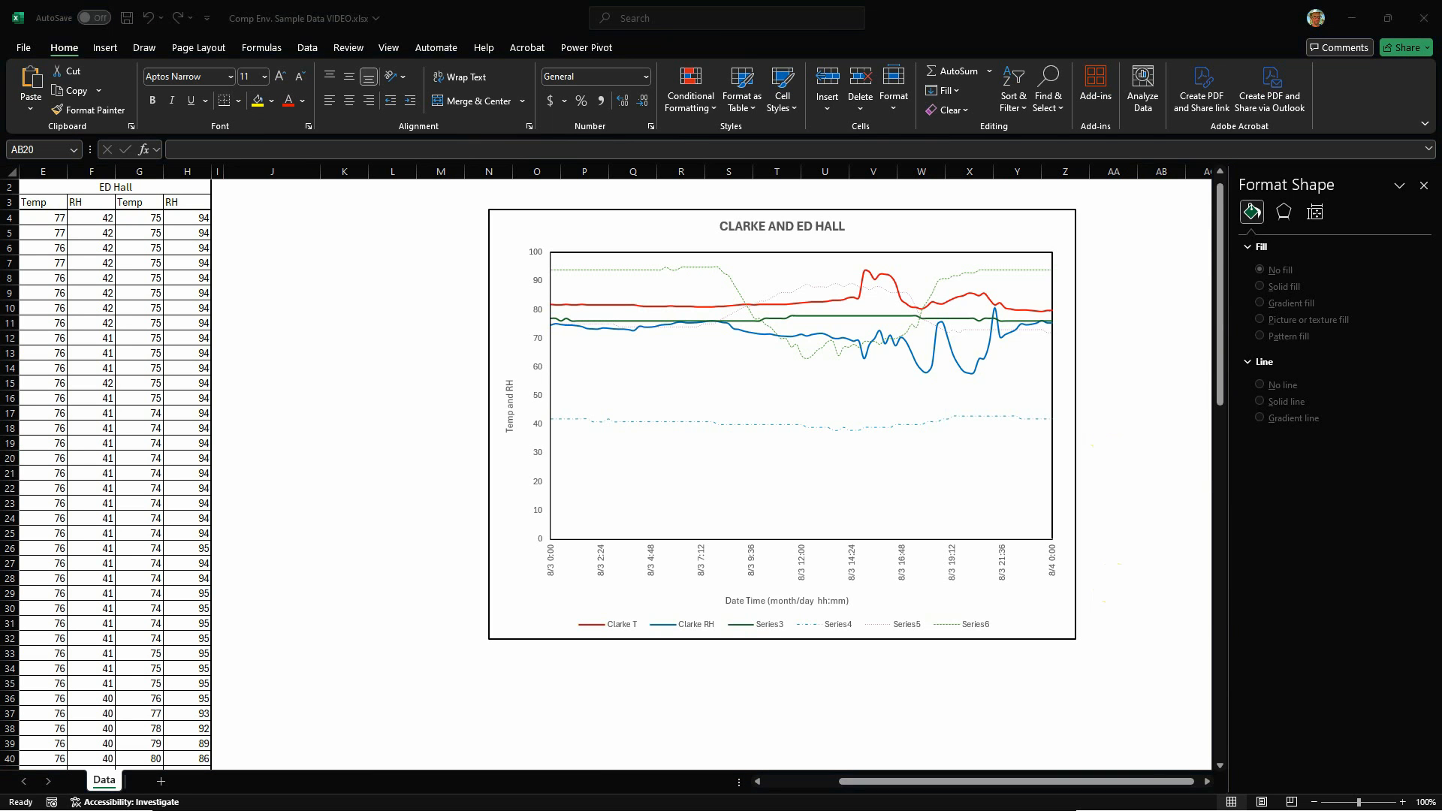
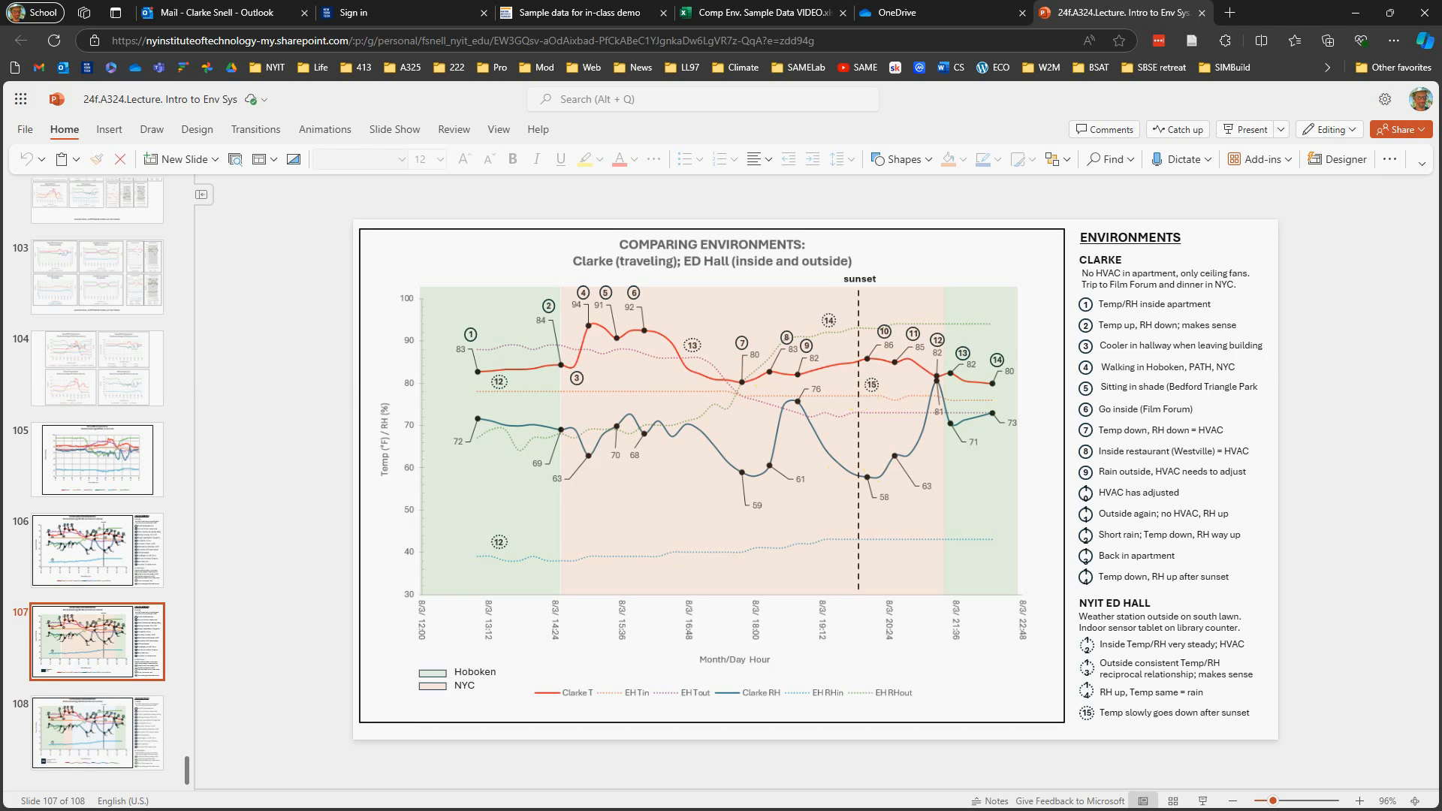
Step: Switch to the Excel workbook and locate the peak data point of the red temperature series at 8/3 15:00
key(alt+Tab)
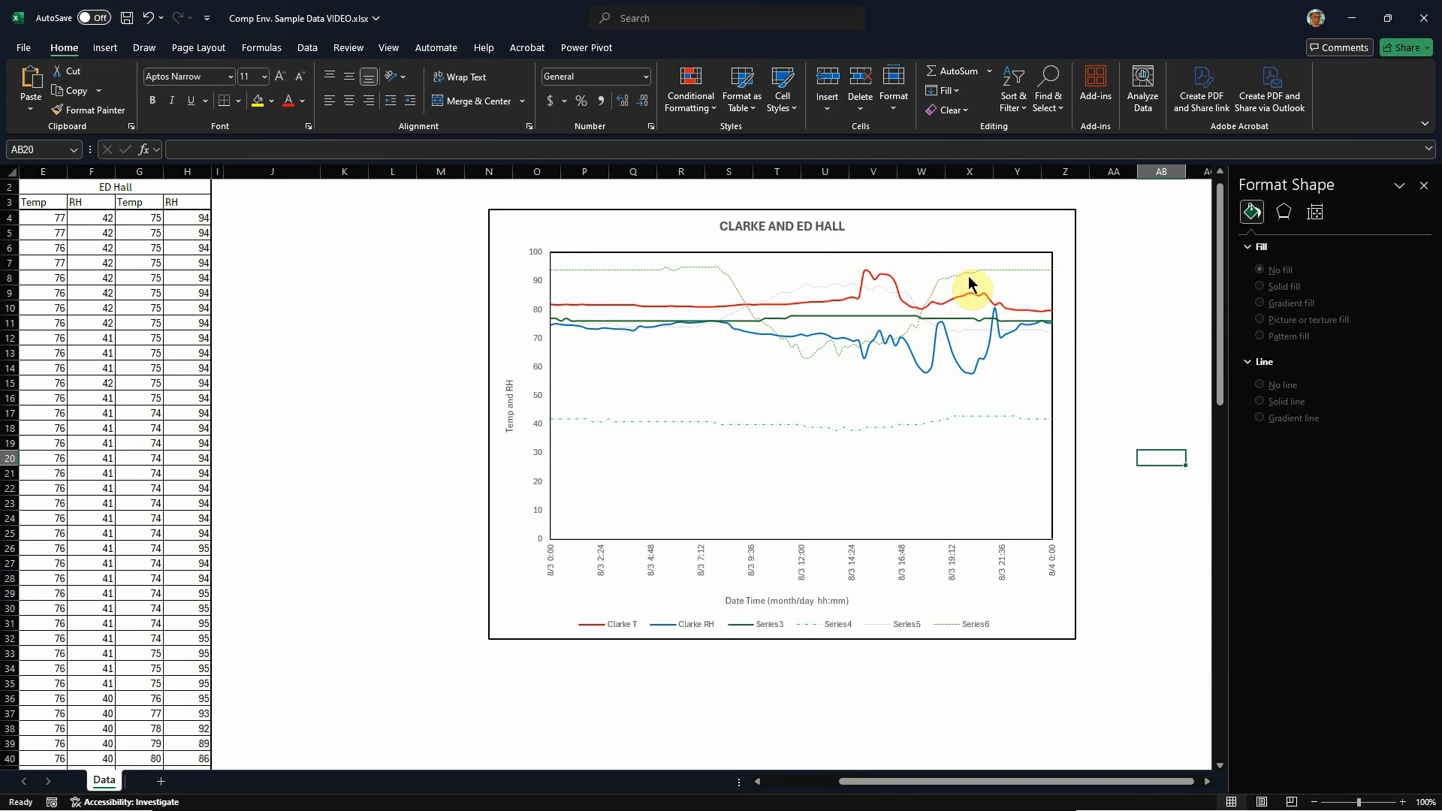
scroll(958, 293, up, 1)
scroll(875, 242, up, 1)
scroll(815, 335, up, 1)
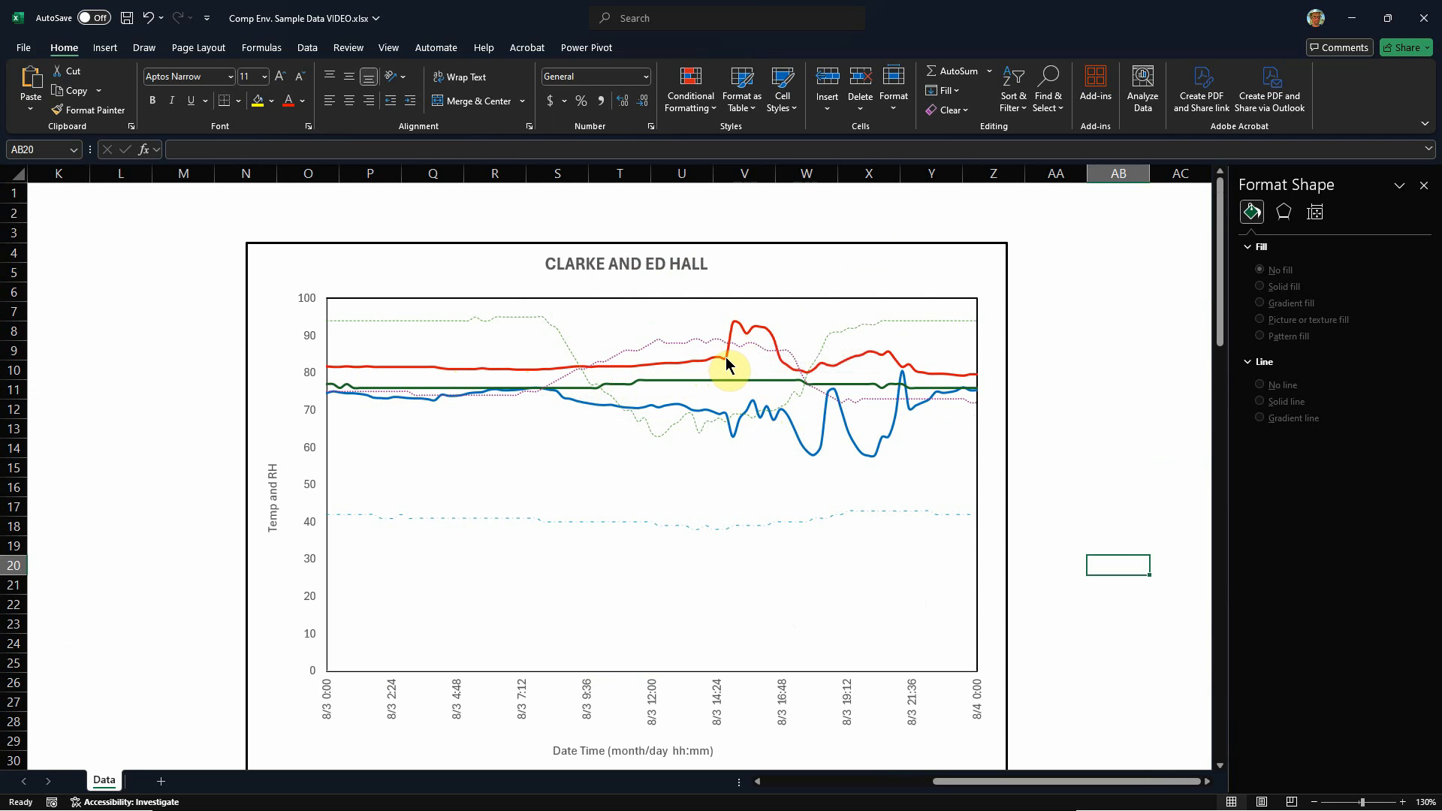
mouse_move(726, 364)
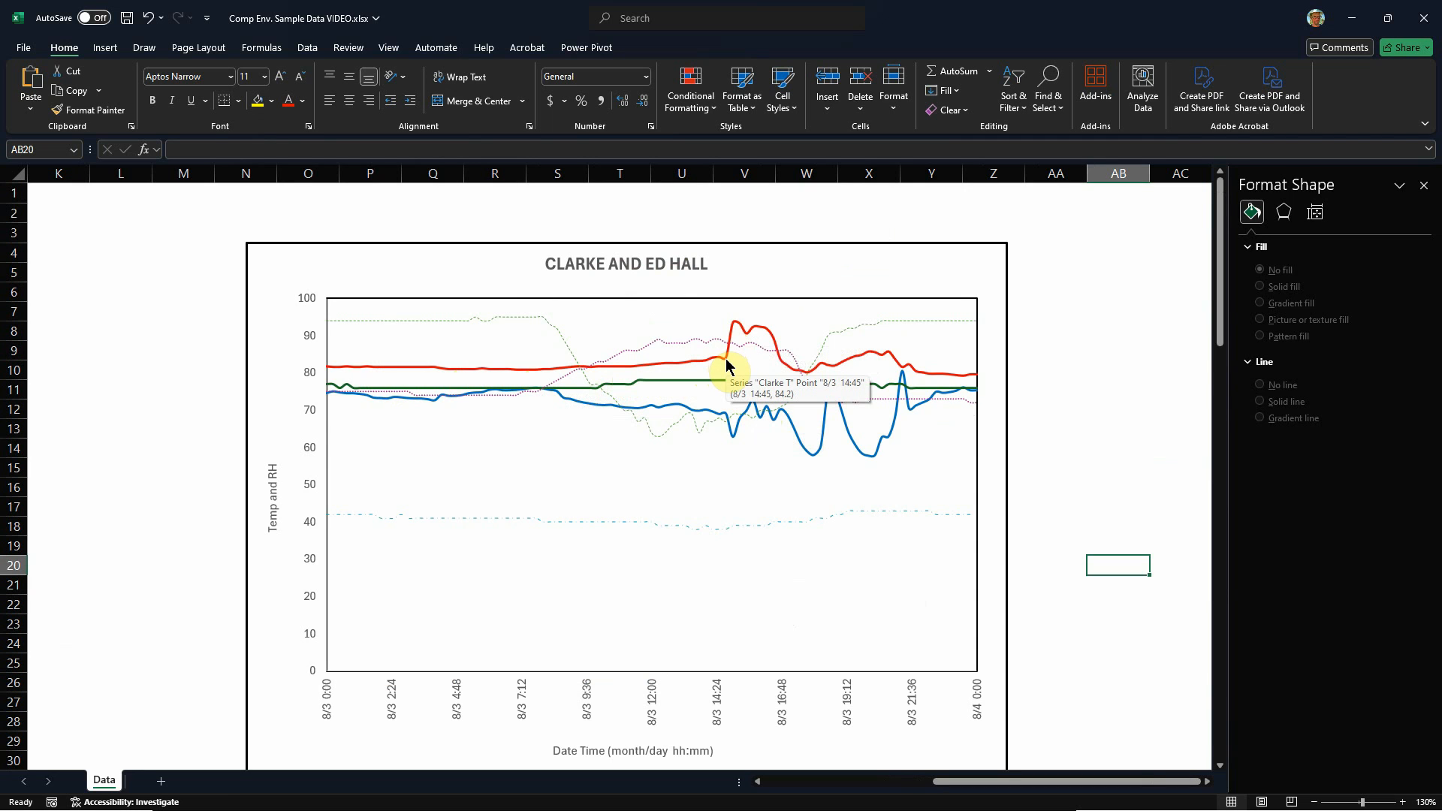
mouse_move(735, 328)
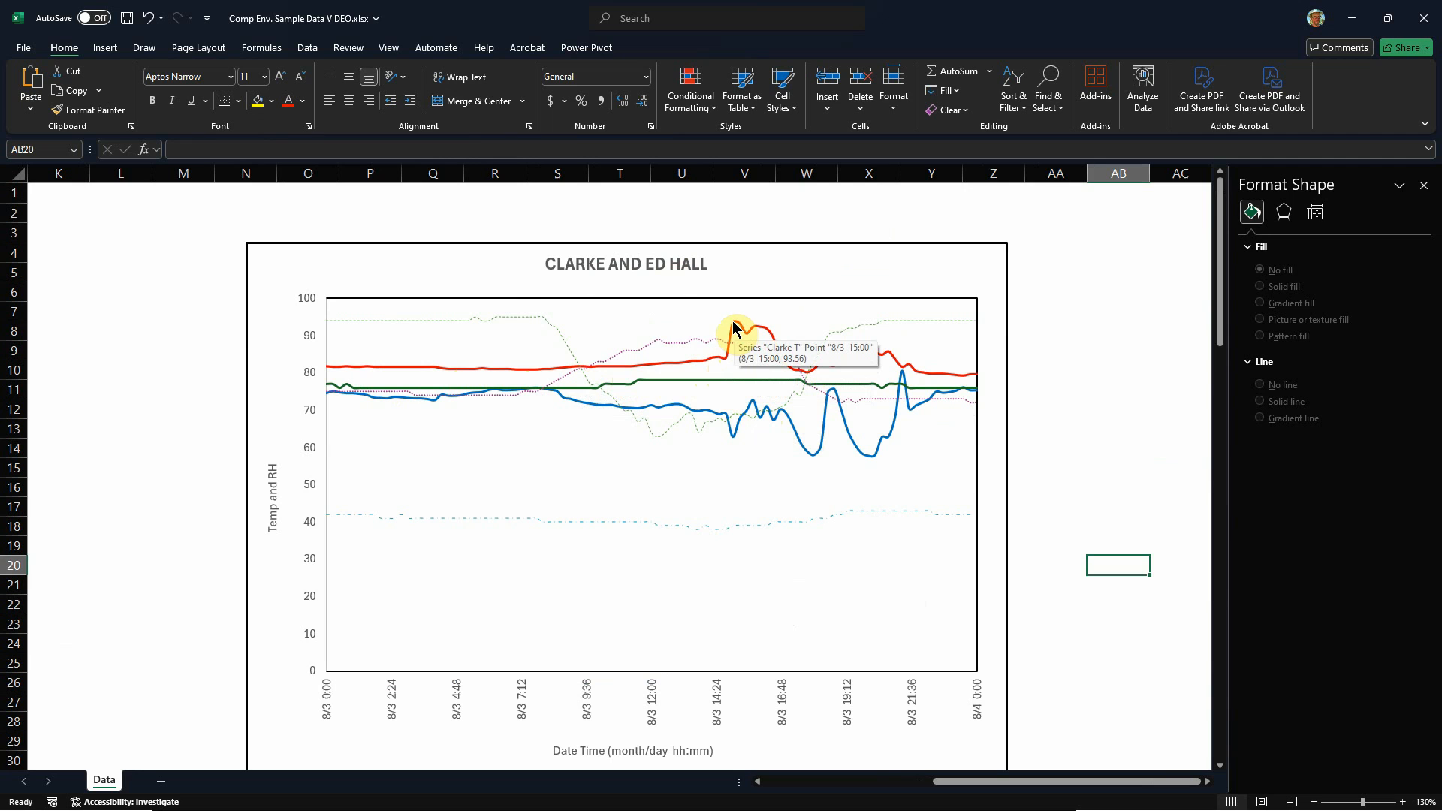
Step: Add a data label to the red temperature series' point at 8/3 15:00 and place it above the plot area
click(735, 329)
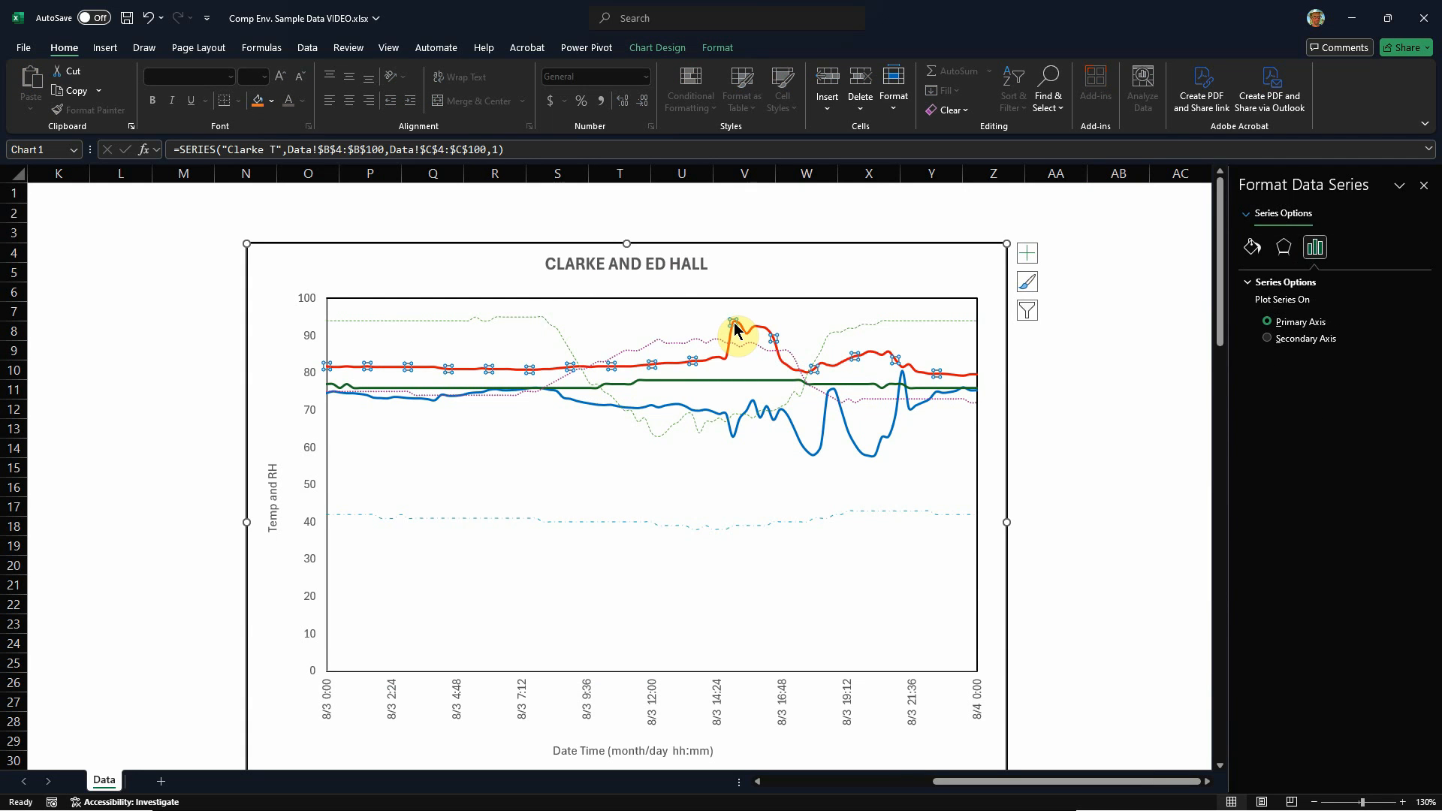
click(735, 327)
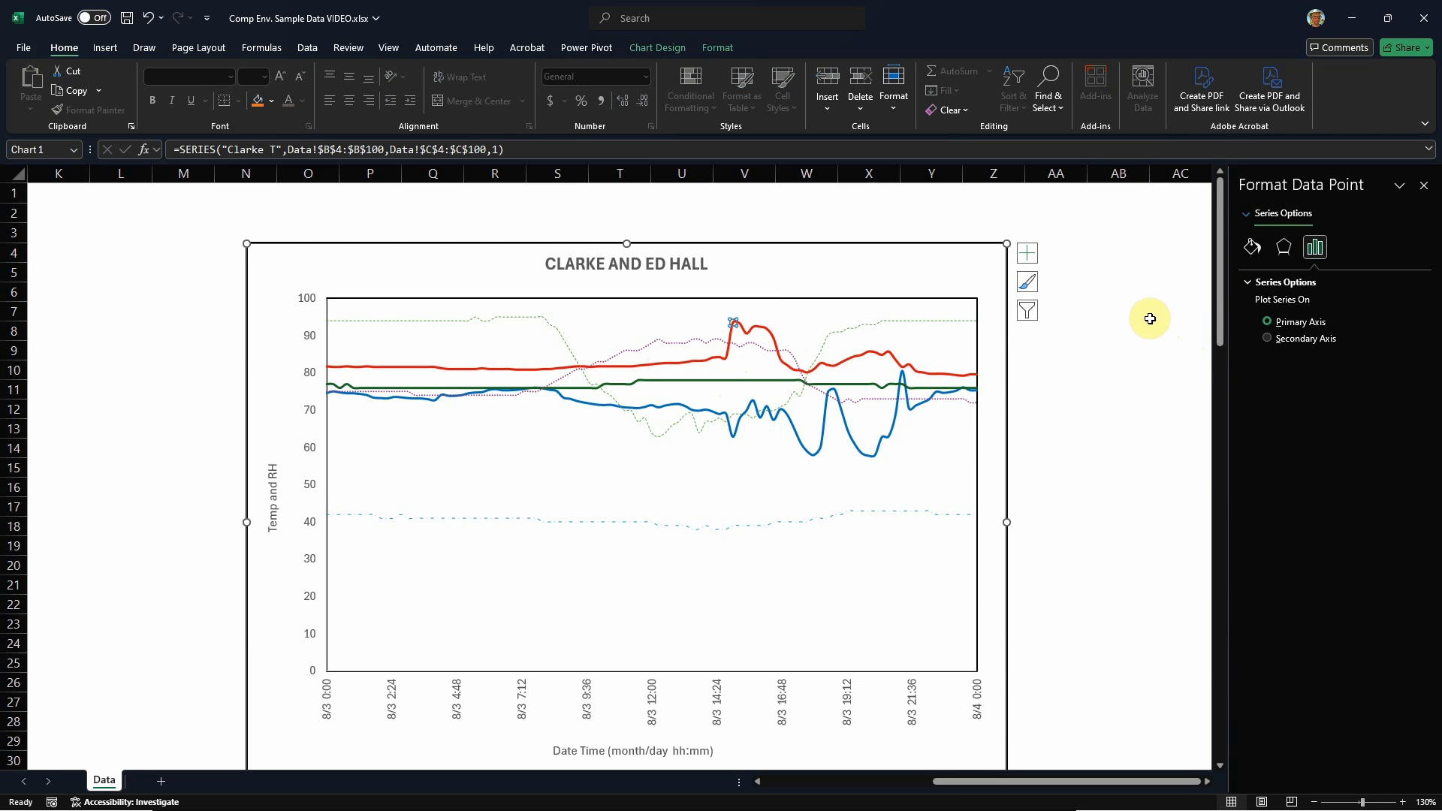
right_click(732, 324)
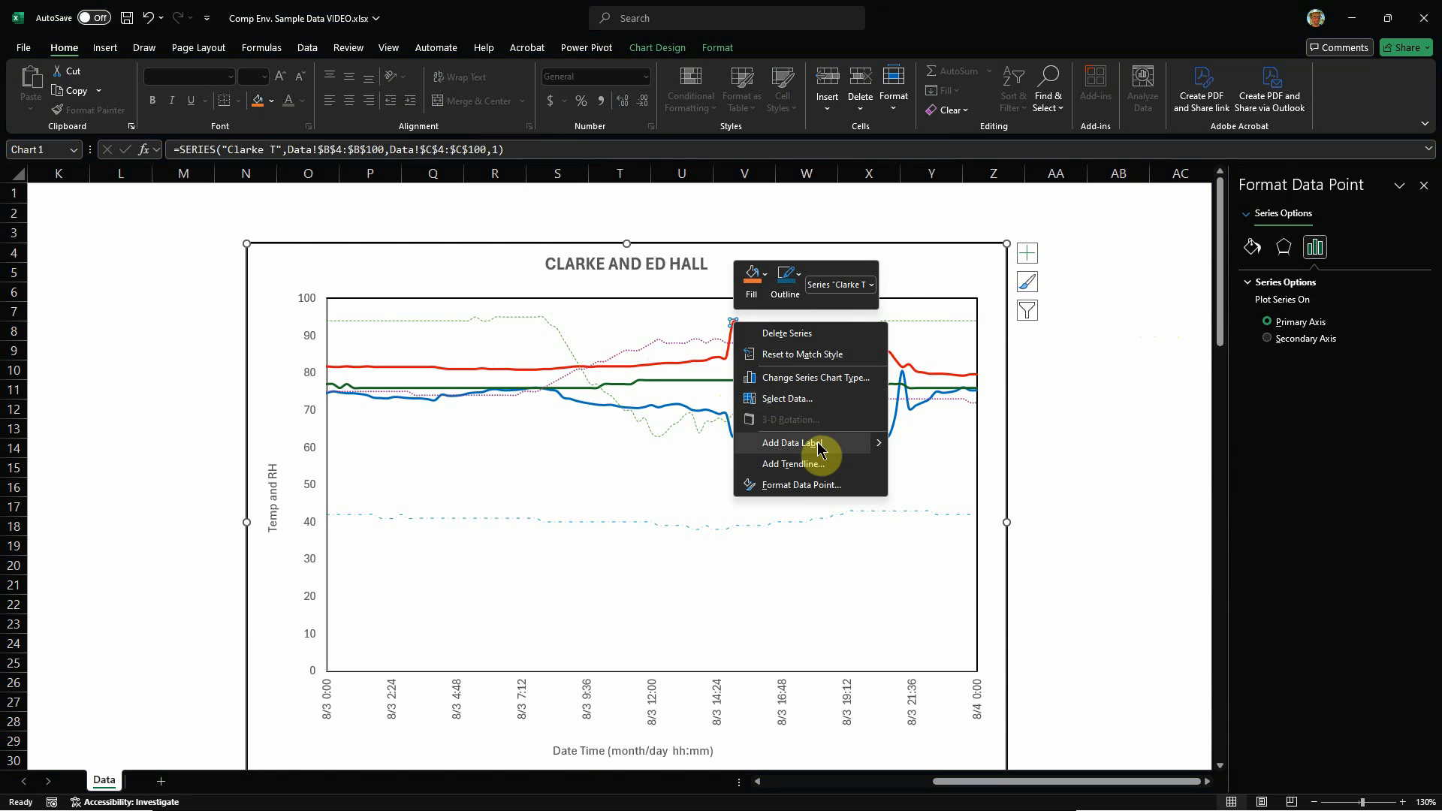
mouse_move(875, 445)
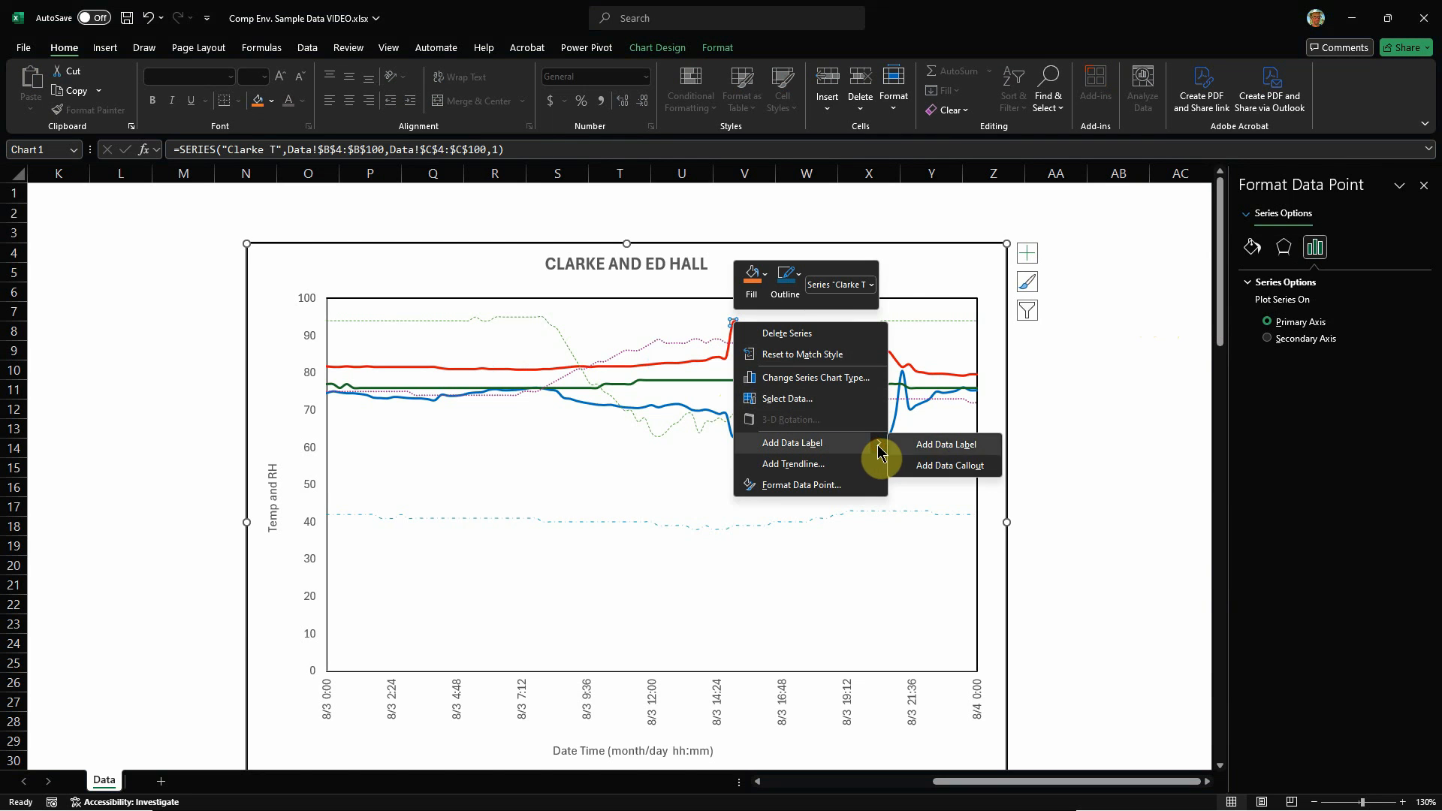
click(944, 467)
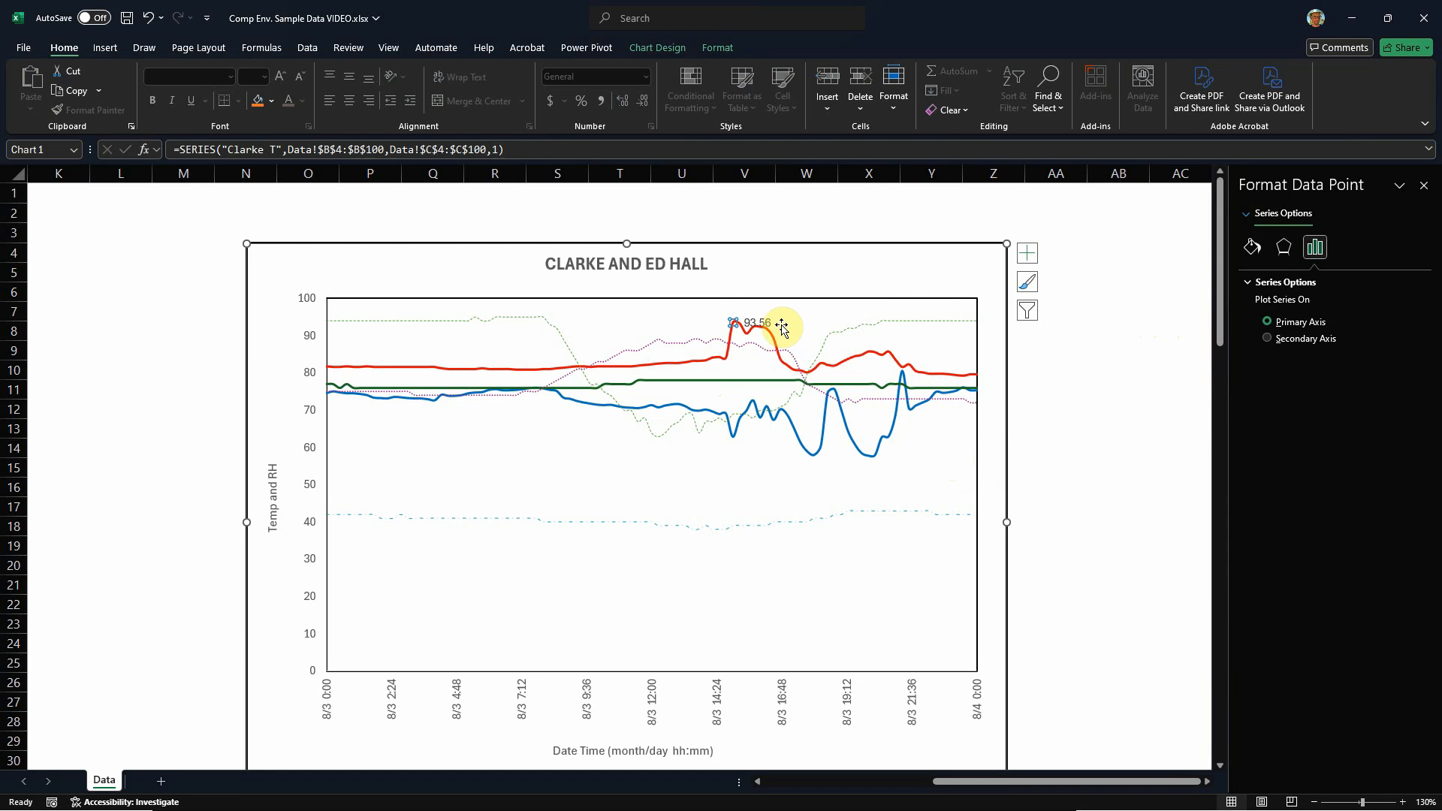
click(768, 324)
drag(768, 324, 781, 274)
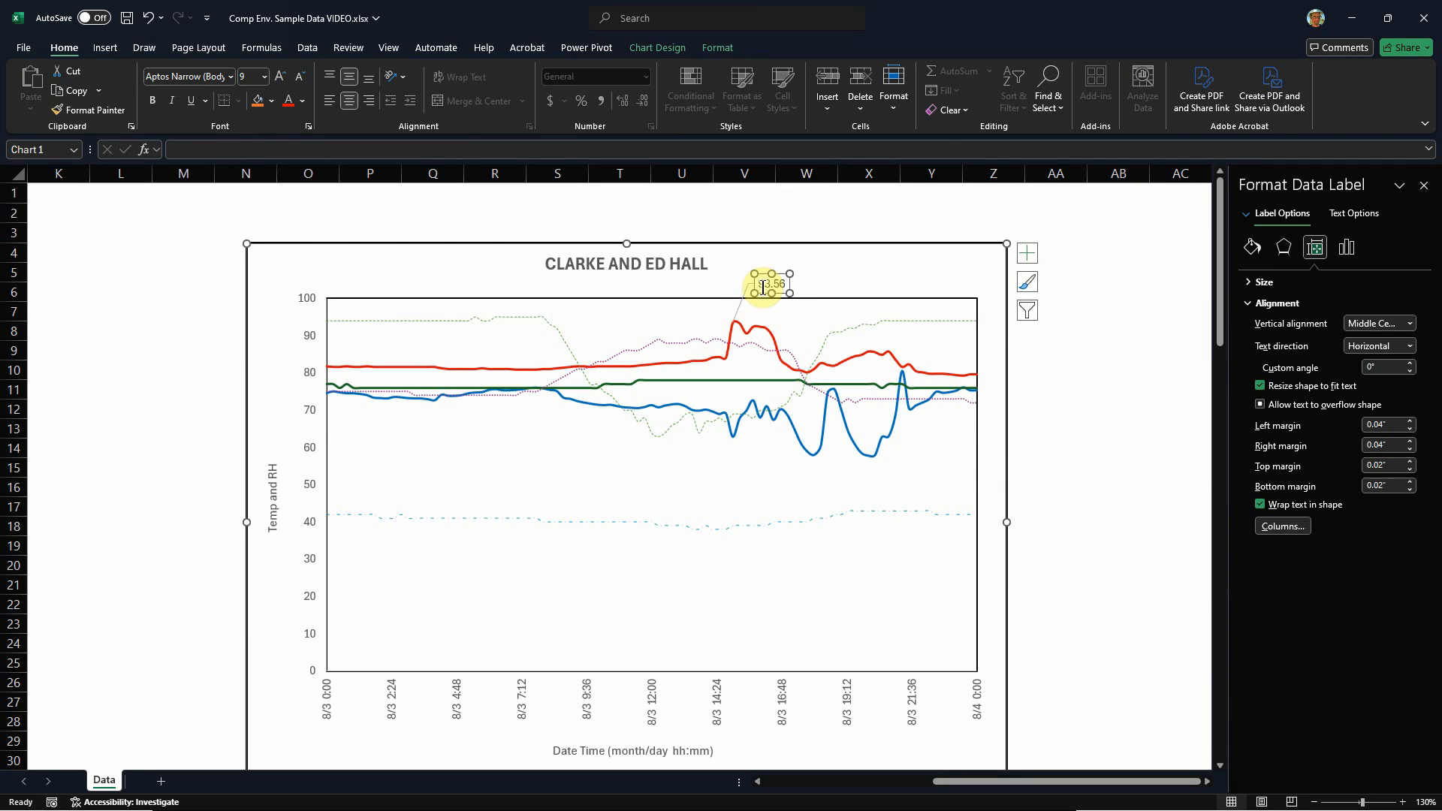
Step: Delete the data label of the red series' peak point
click(735, 325)
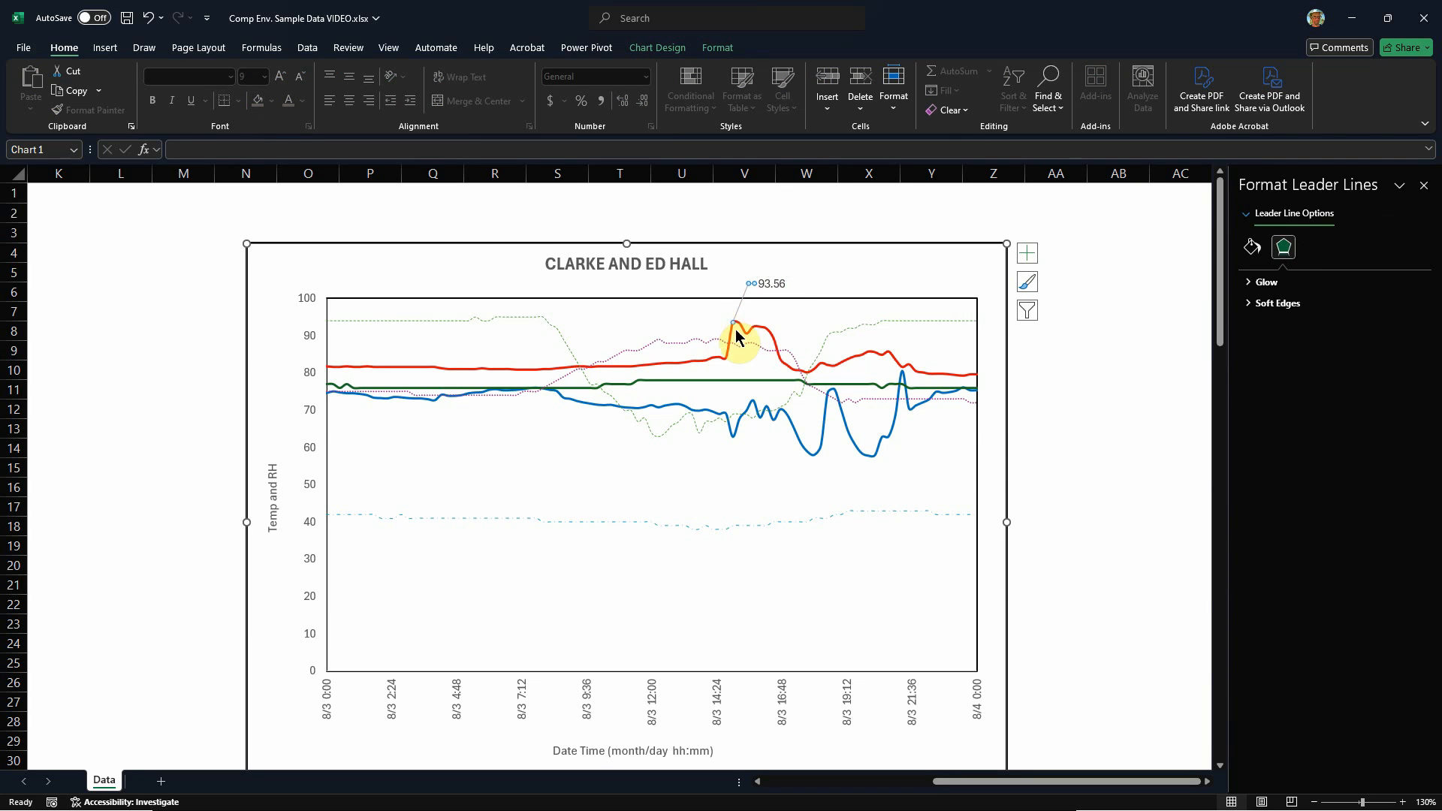
click(737, 324)
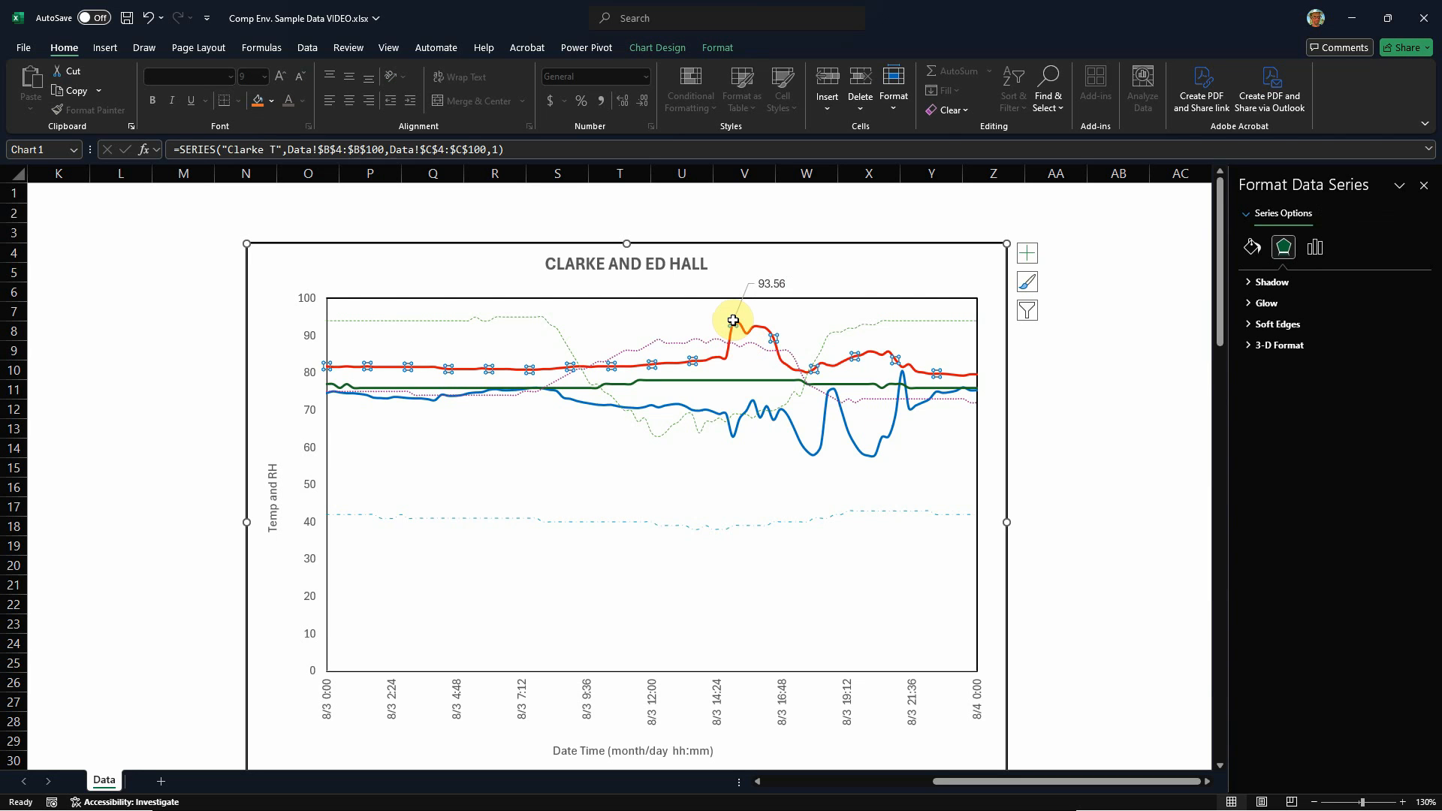
click(734, 325)
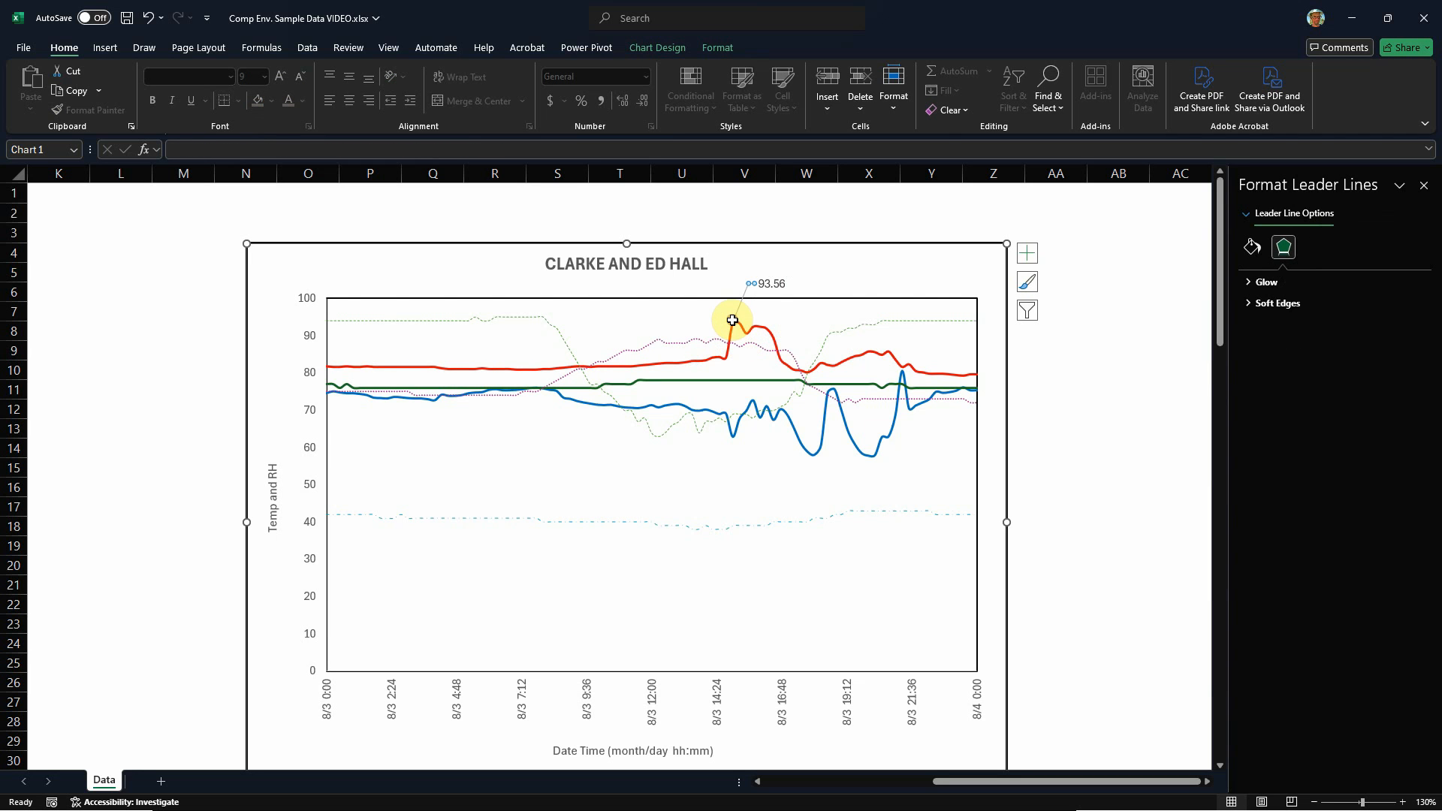
click(769, 283)
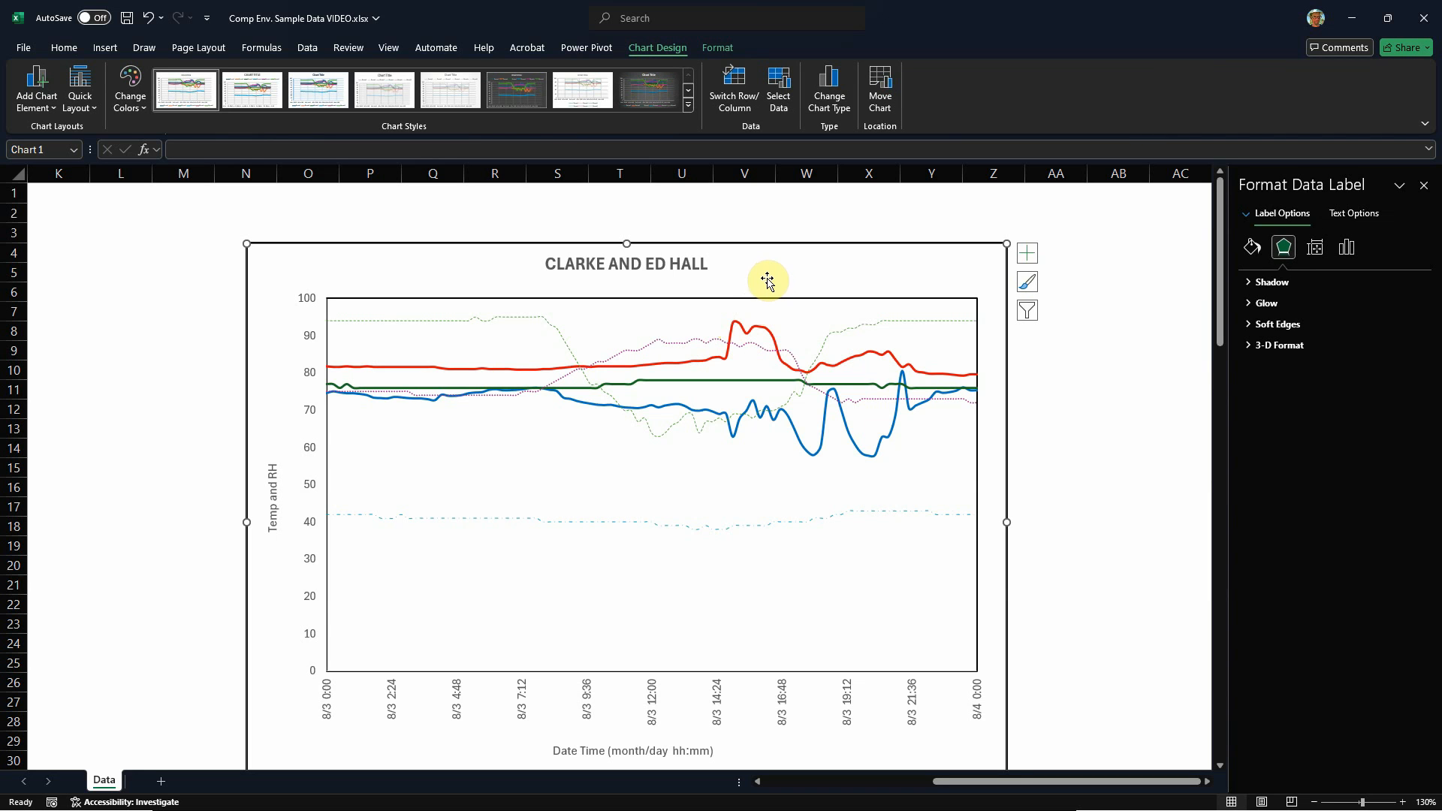
Step: Give the red temperature series' single point at 8/3 15:00 a built-in marker with a solid black fill
click(733, 328)
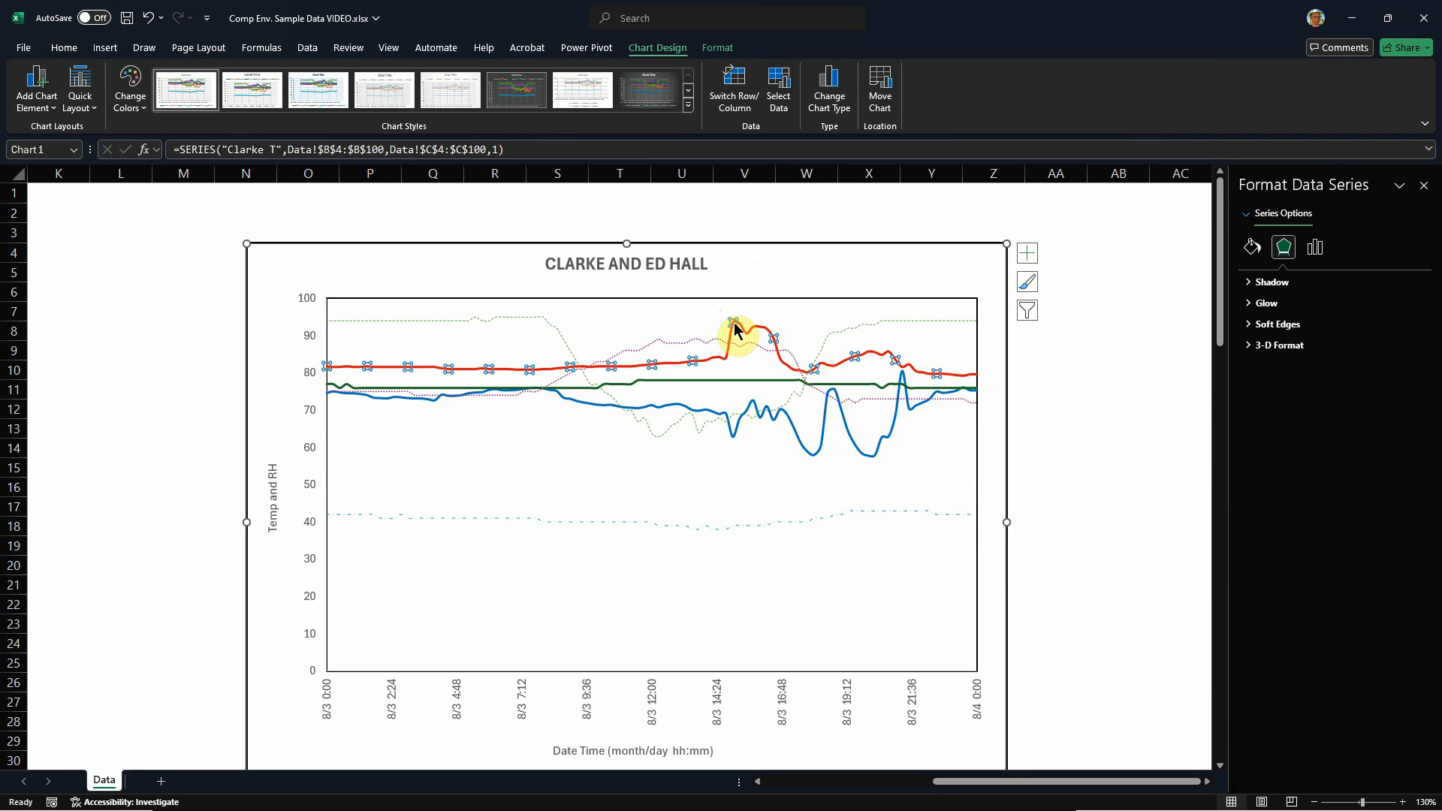
click(734, 329)
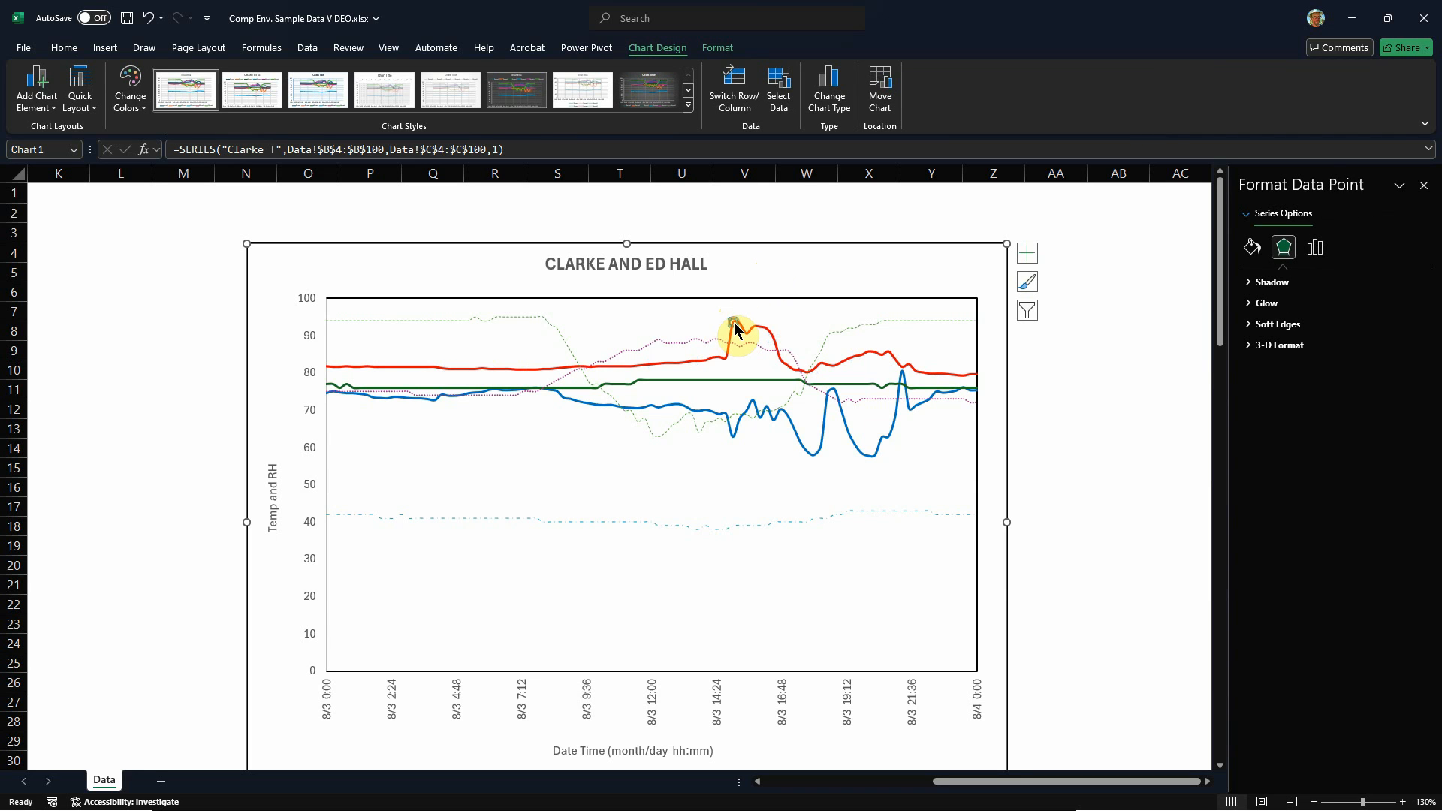
click(1251, 246)
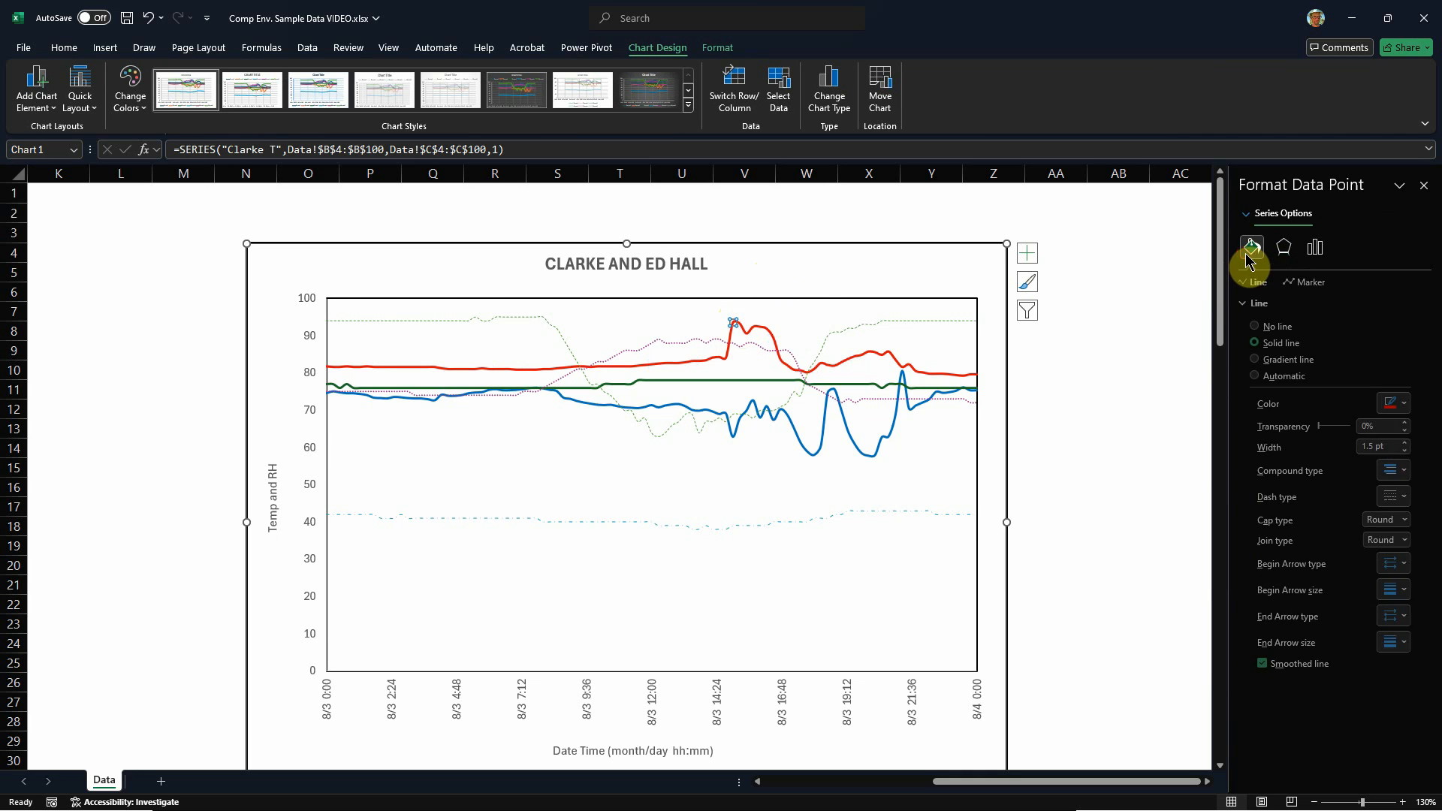
click(1317, 290)
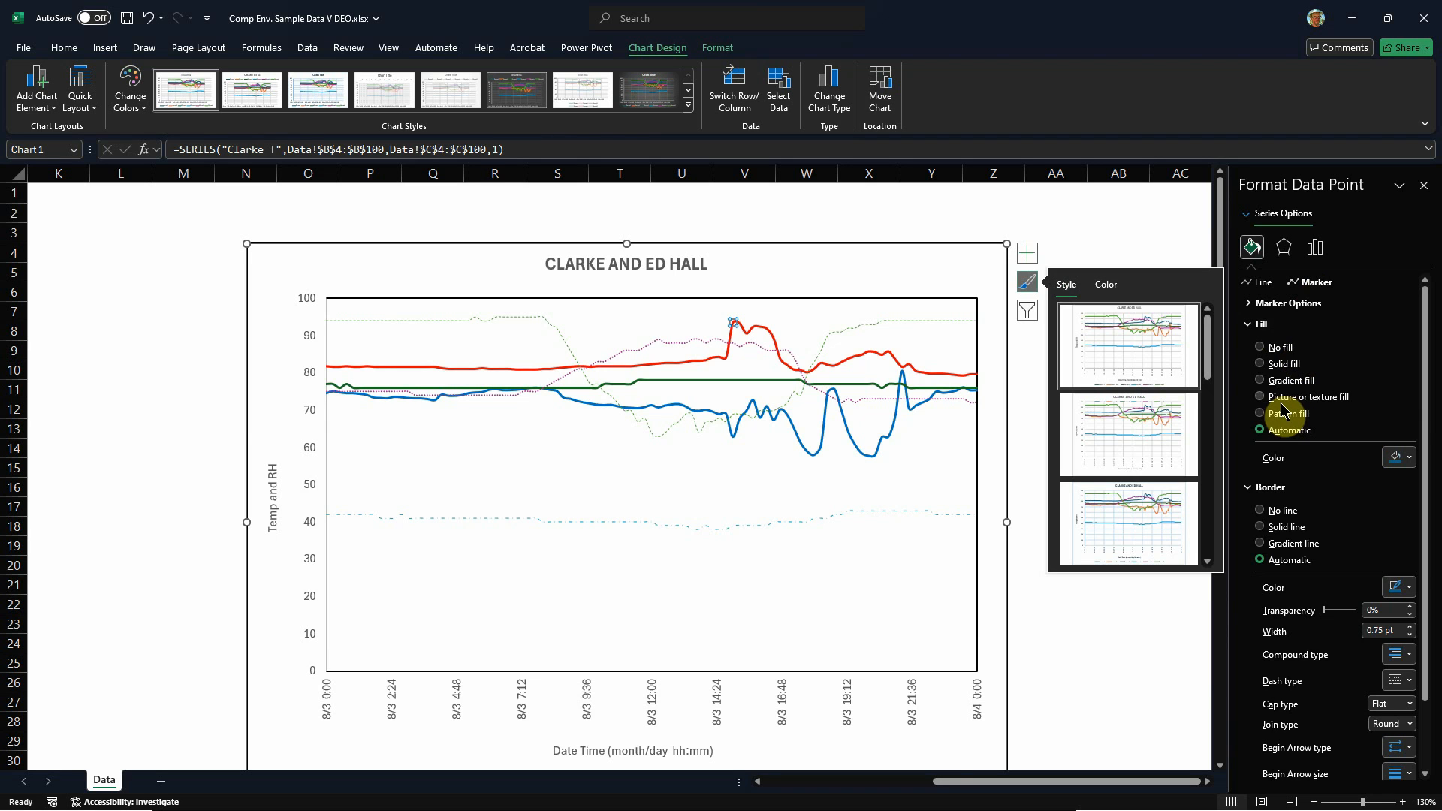
click(1302, 303)
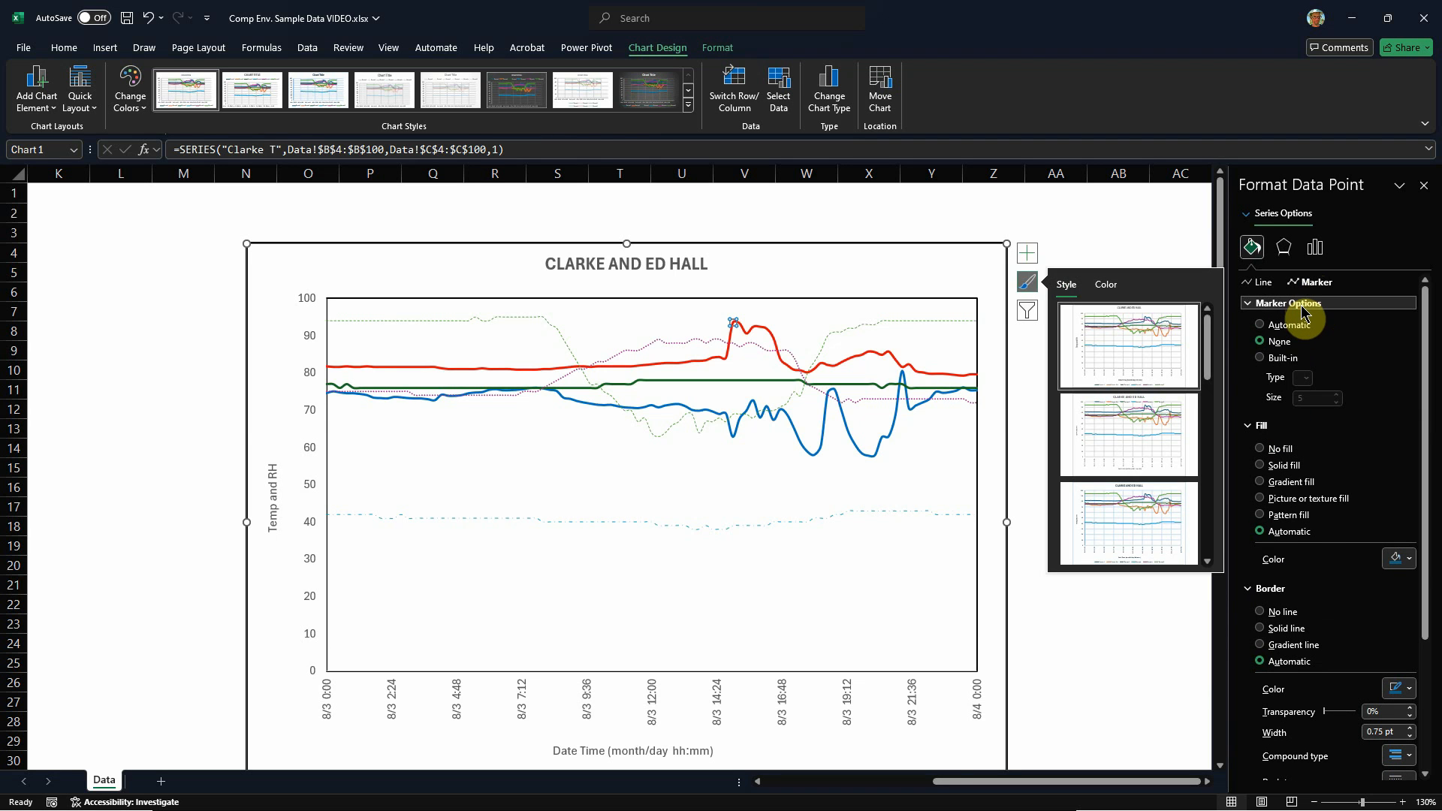
click(1267, 358)
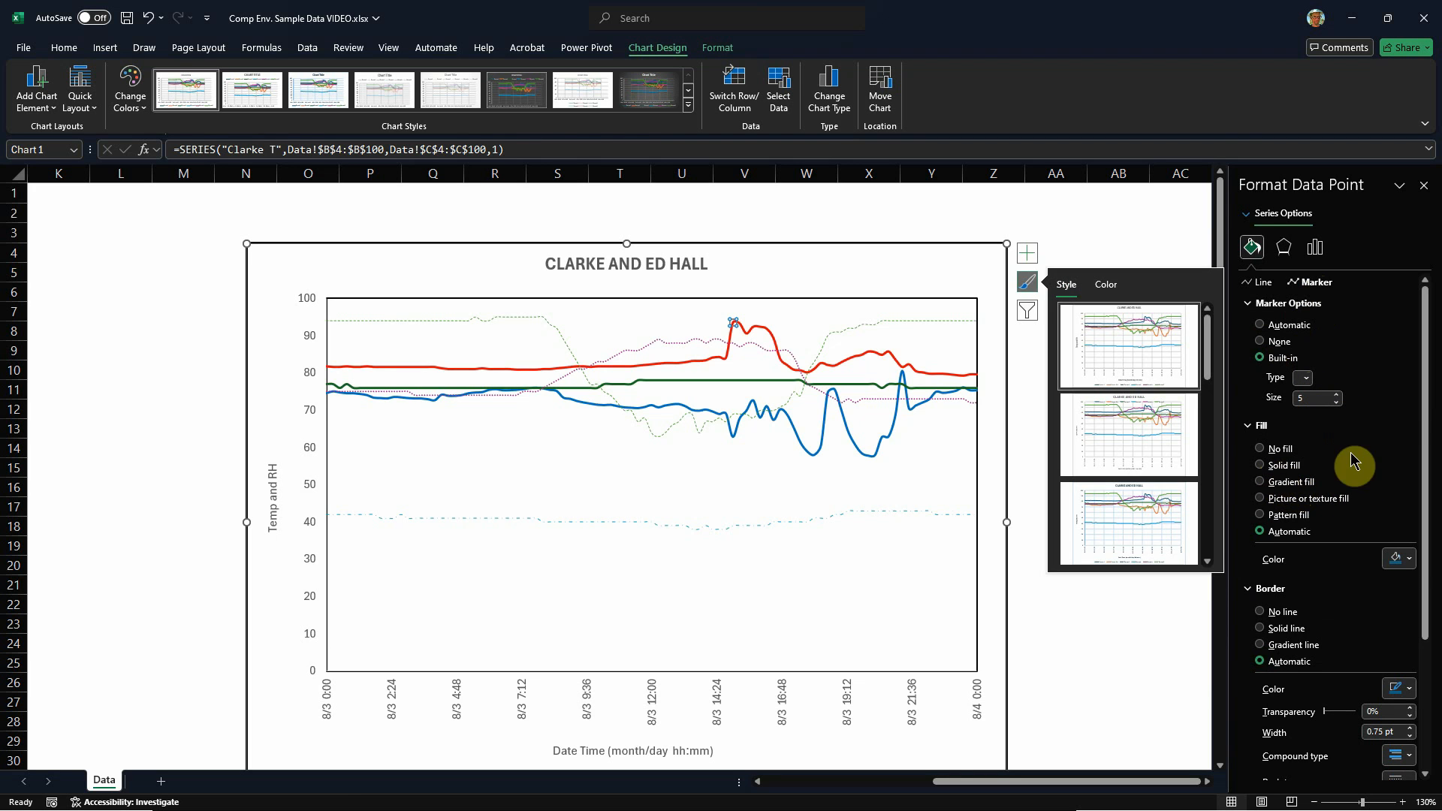
click(1262, 466)
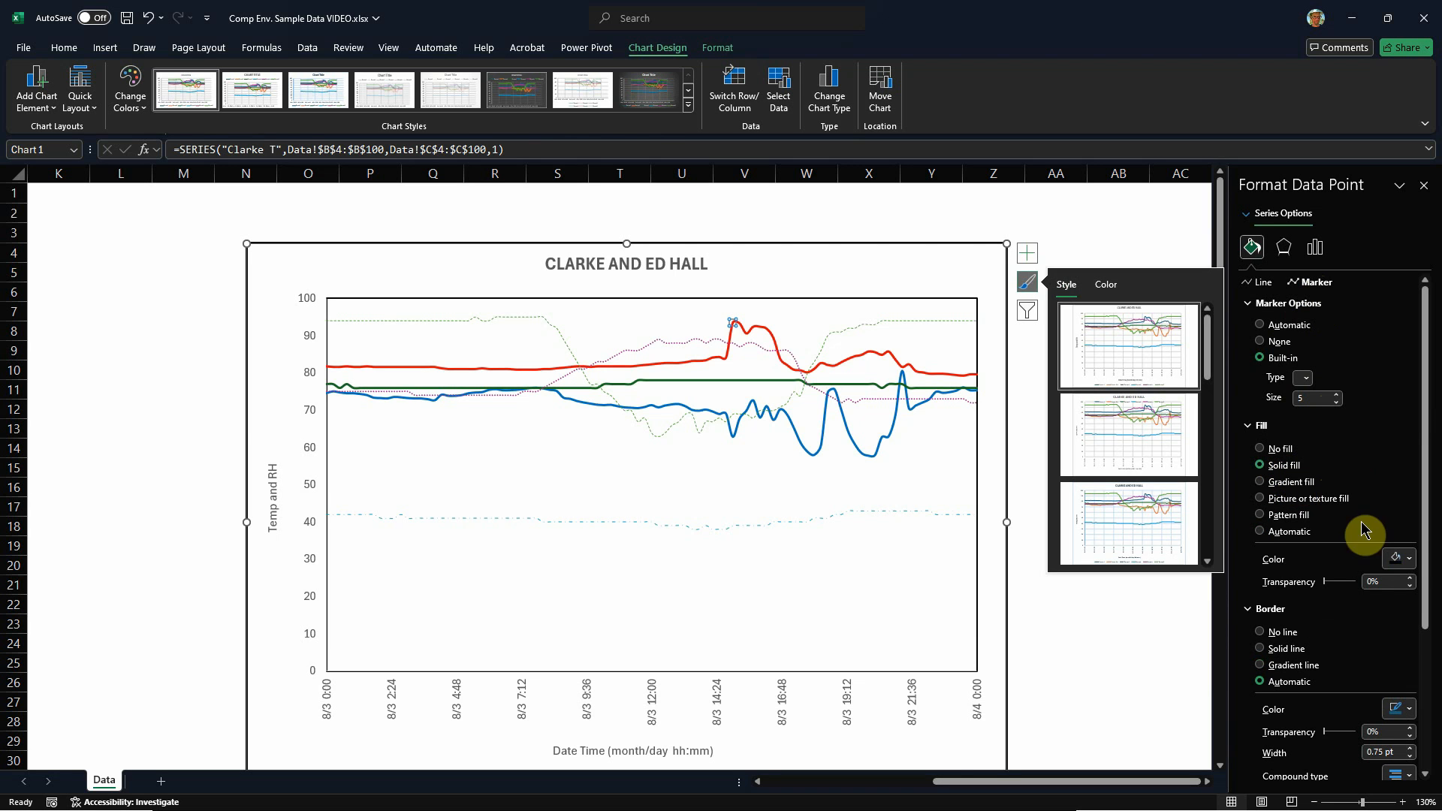
click(1409, 563)
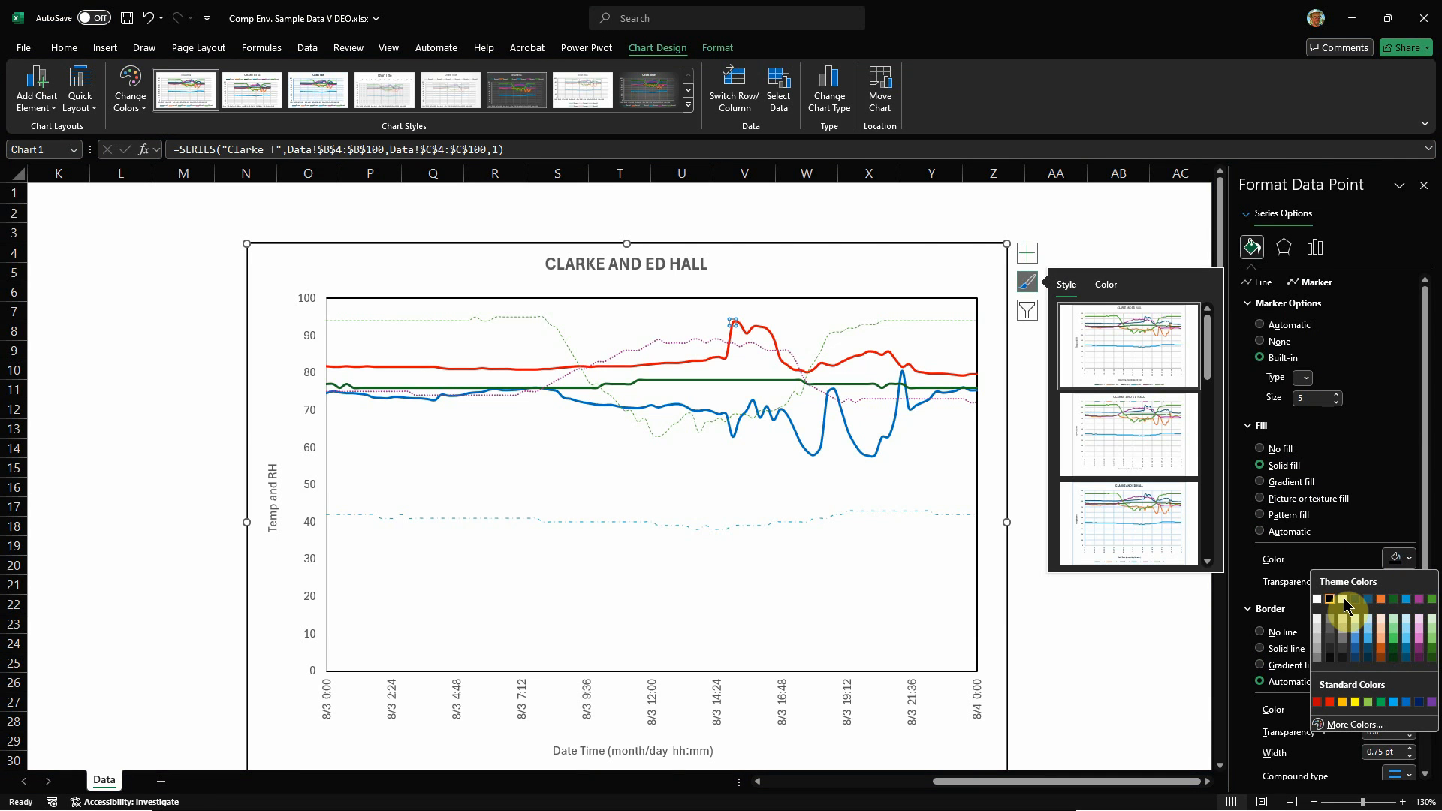
click(1386, 482)
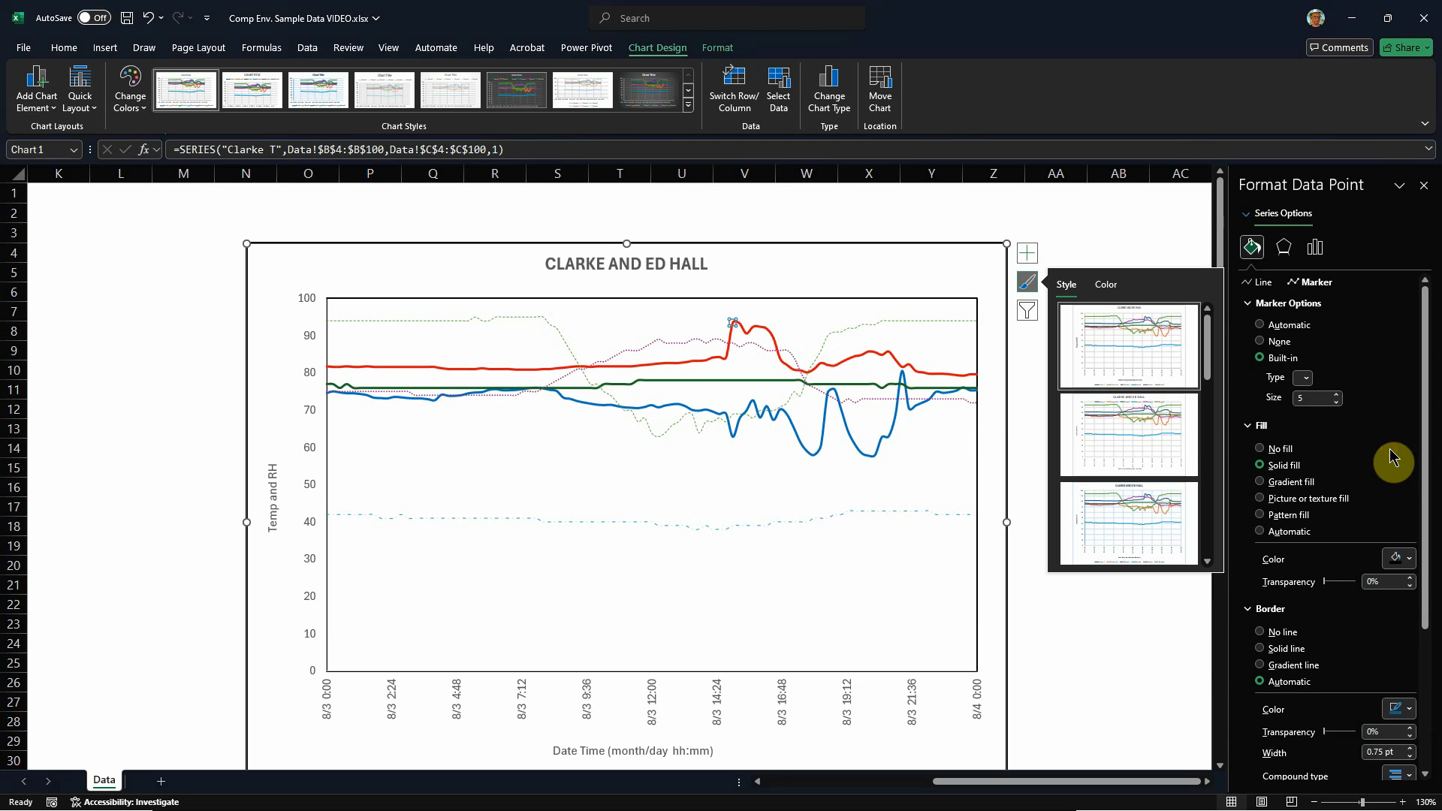
Step: Set the peak point's built-in marker to the circle type at size 2 and deselect the point
click(1307, 383)
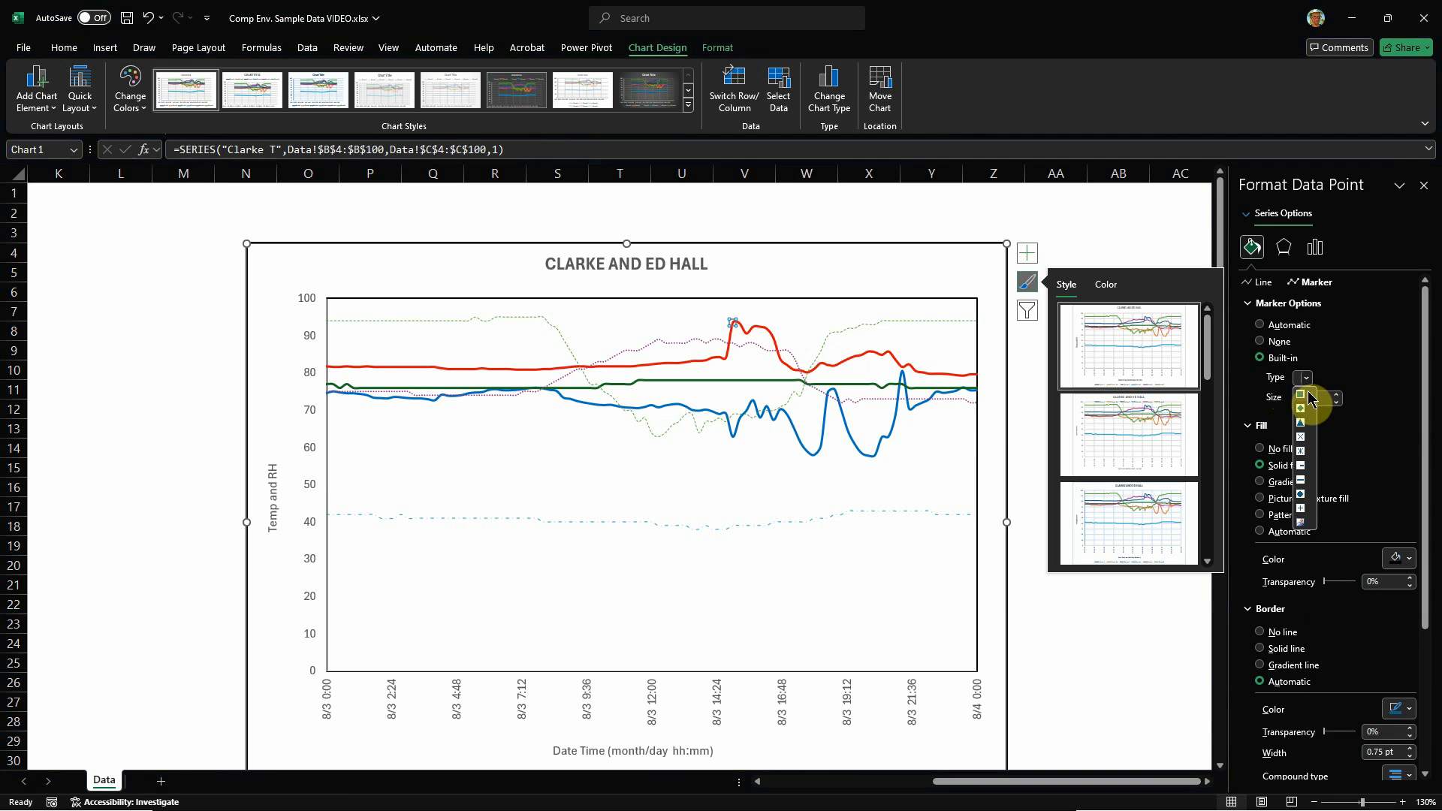
click(1303, 505)
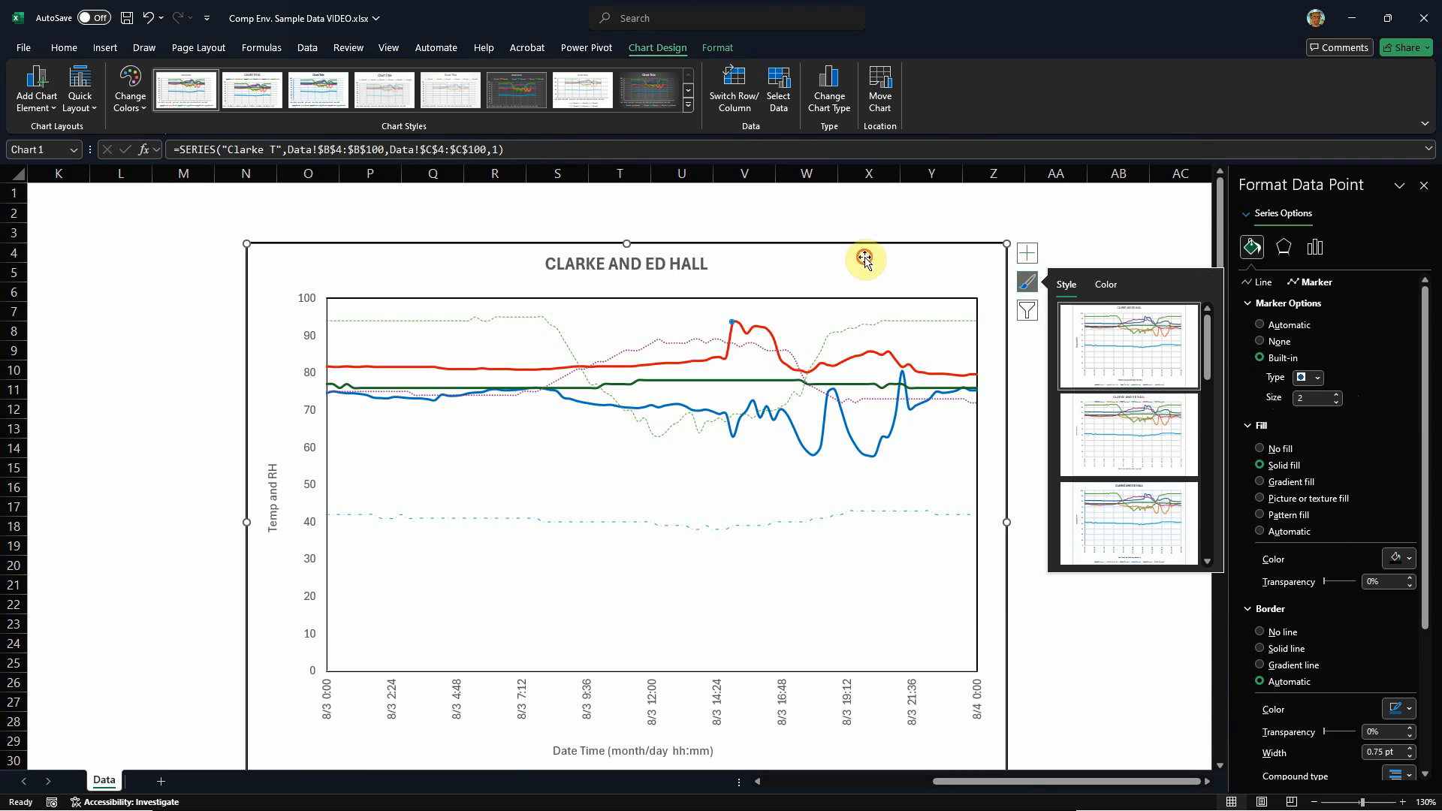
click(862, 258)
Step: Give the peak point's marker a solid black border 2.5 pt wide and deselect the point
click(736, 326)
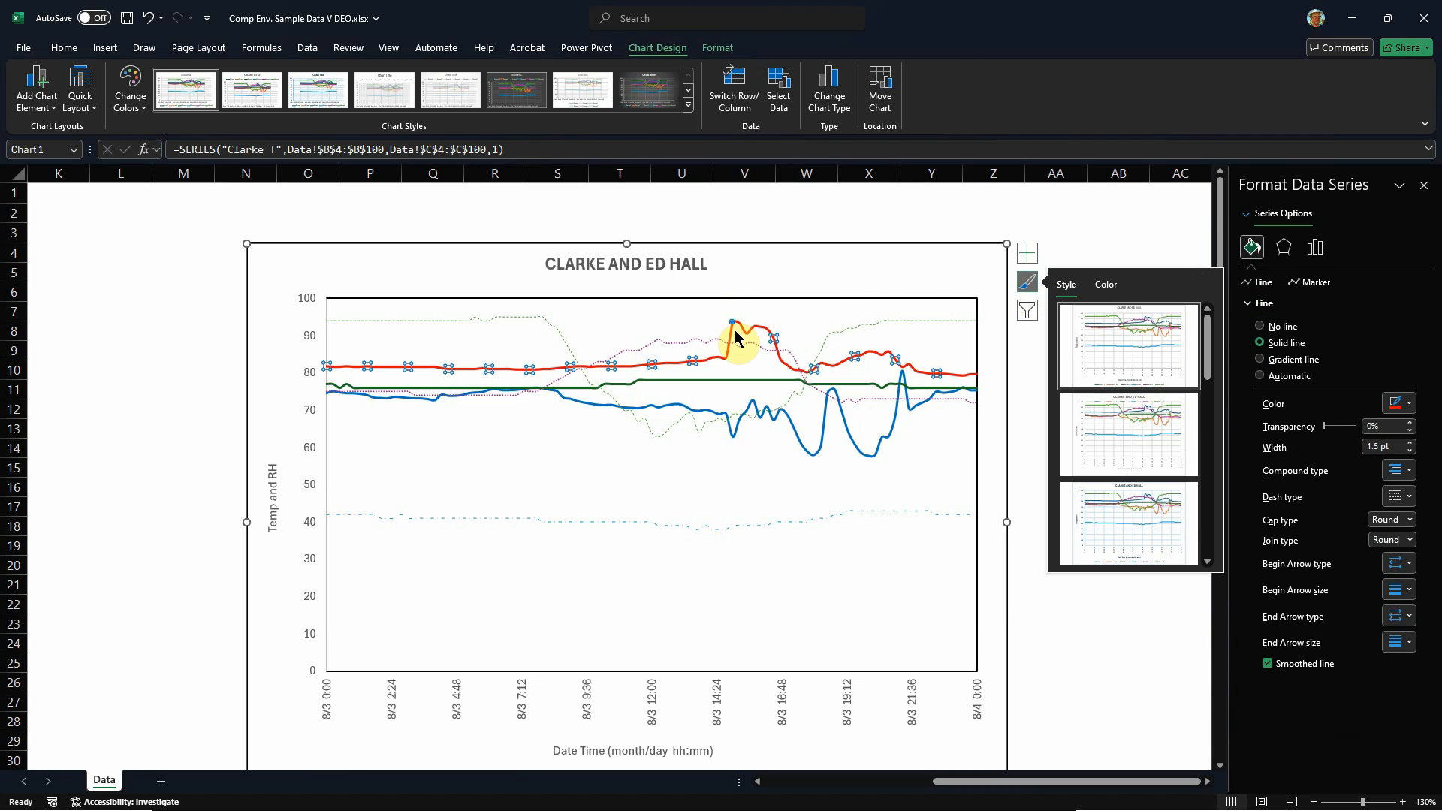
click(734, 324)
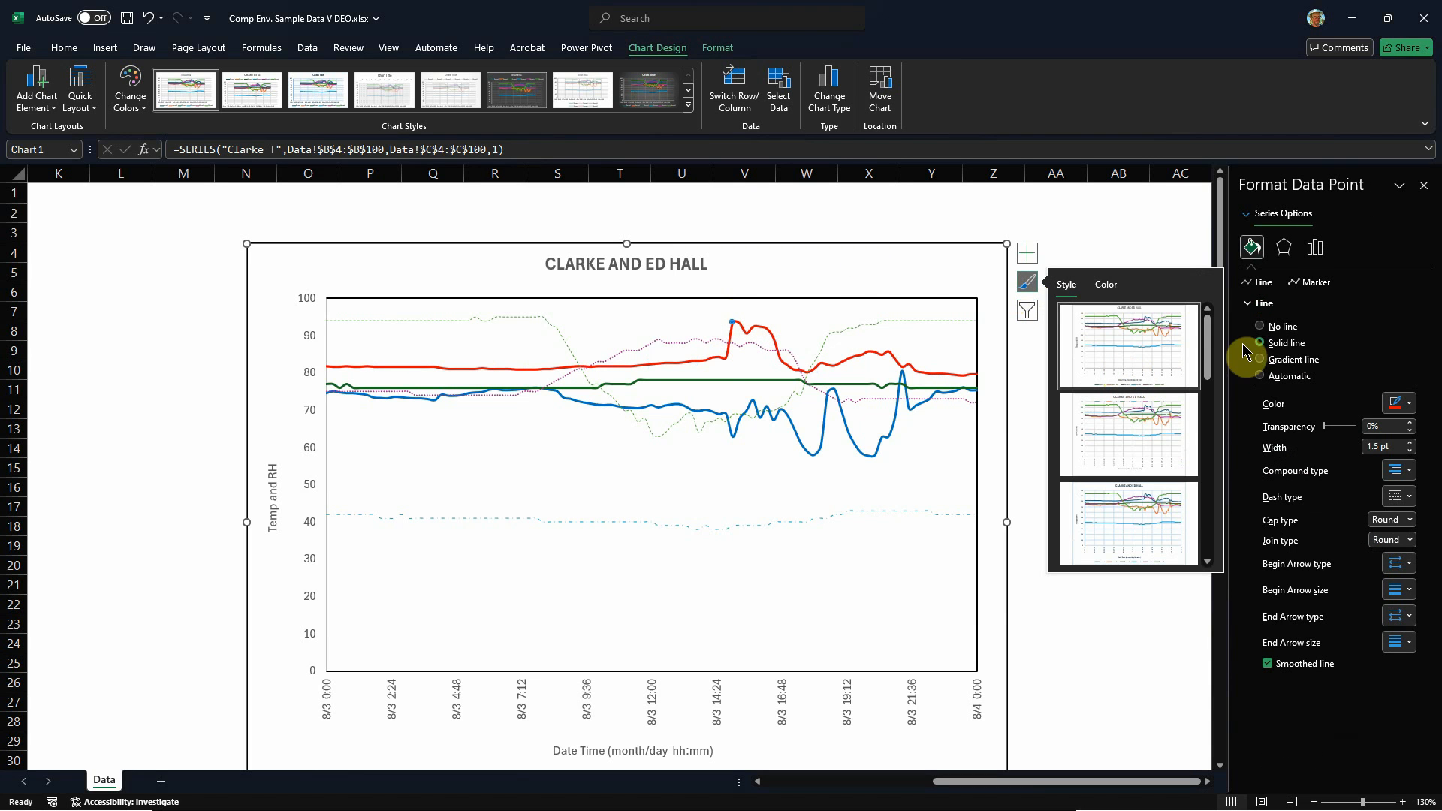
click(1316, 284)
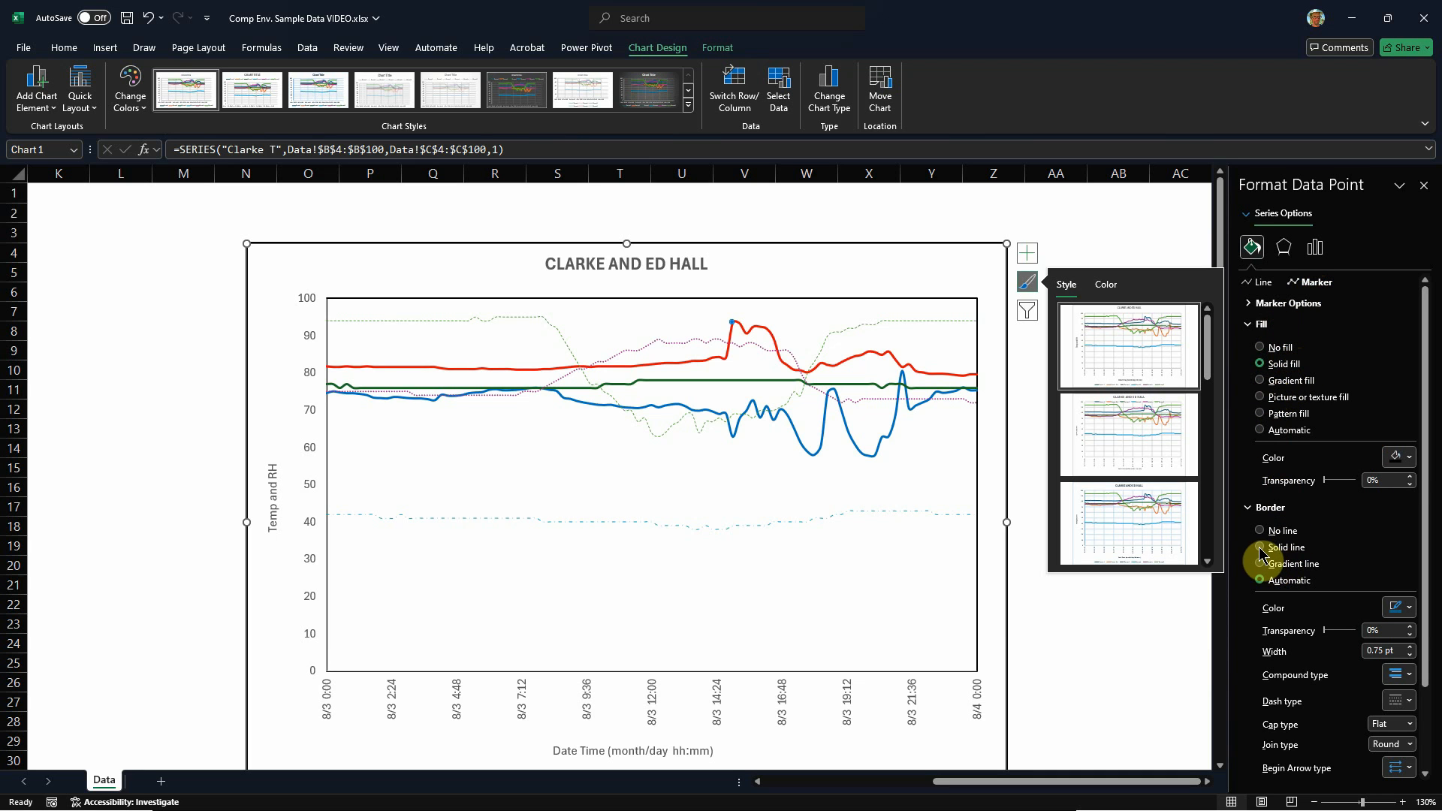
click(1402, 607)
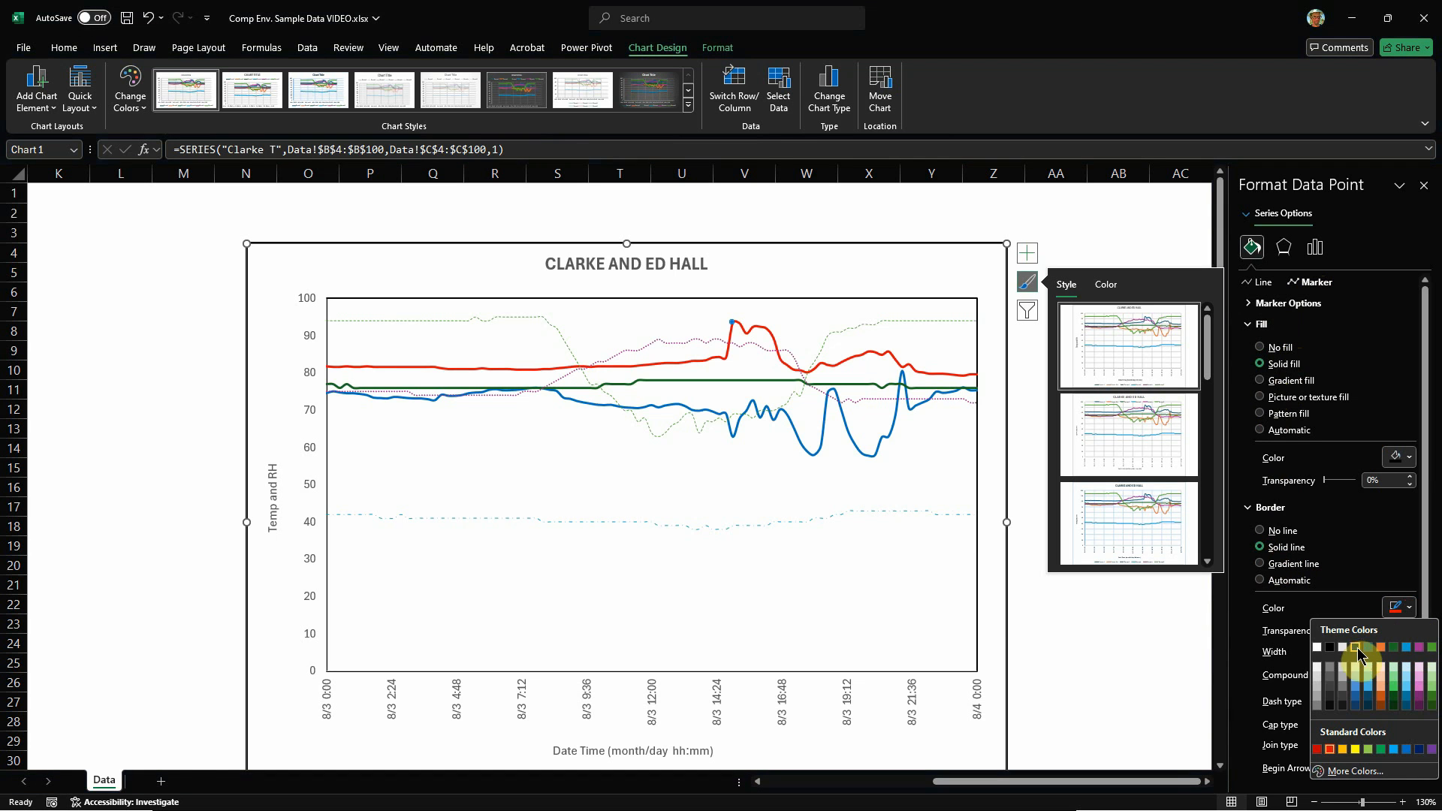
click(1328, 651)
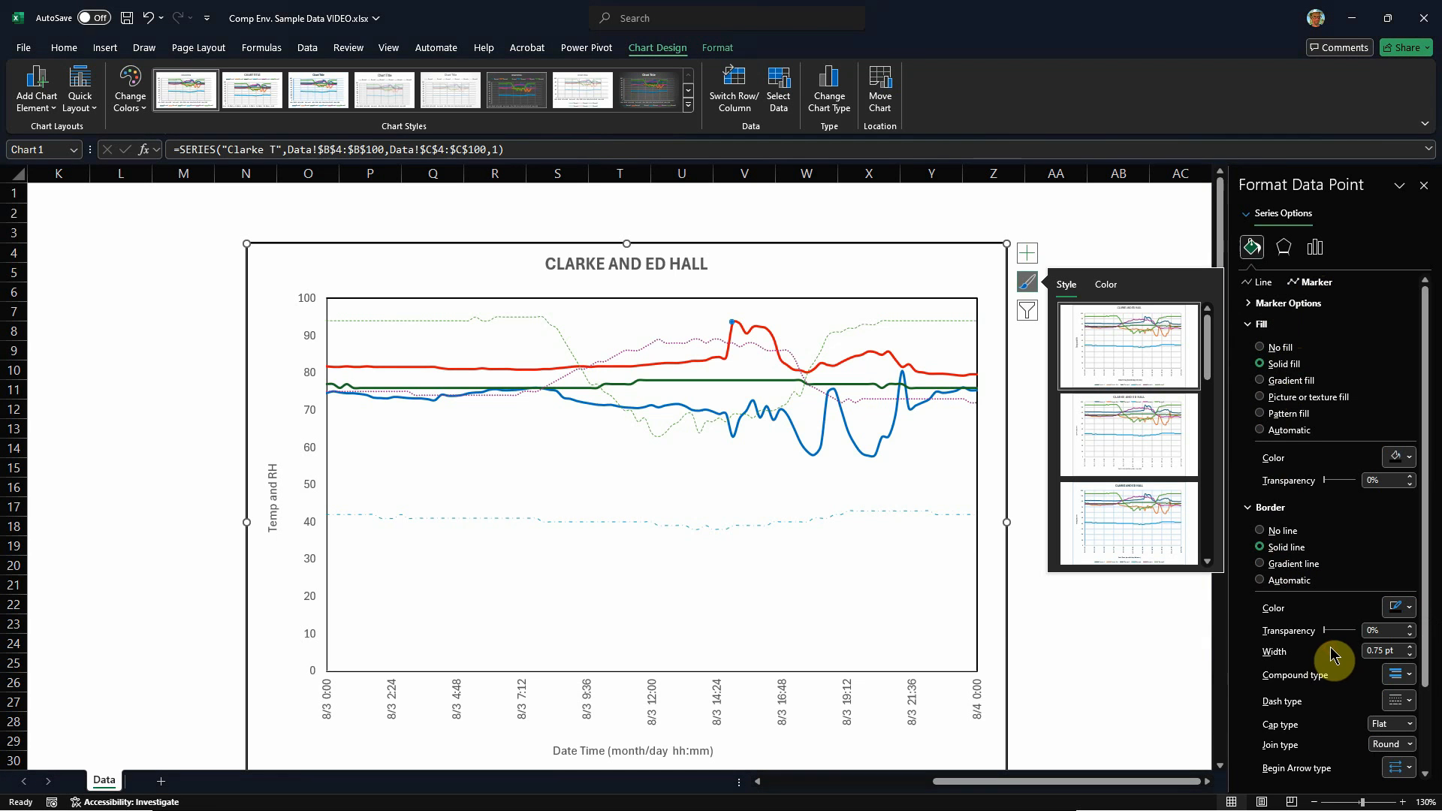
click(1410, 648)
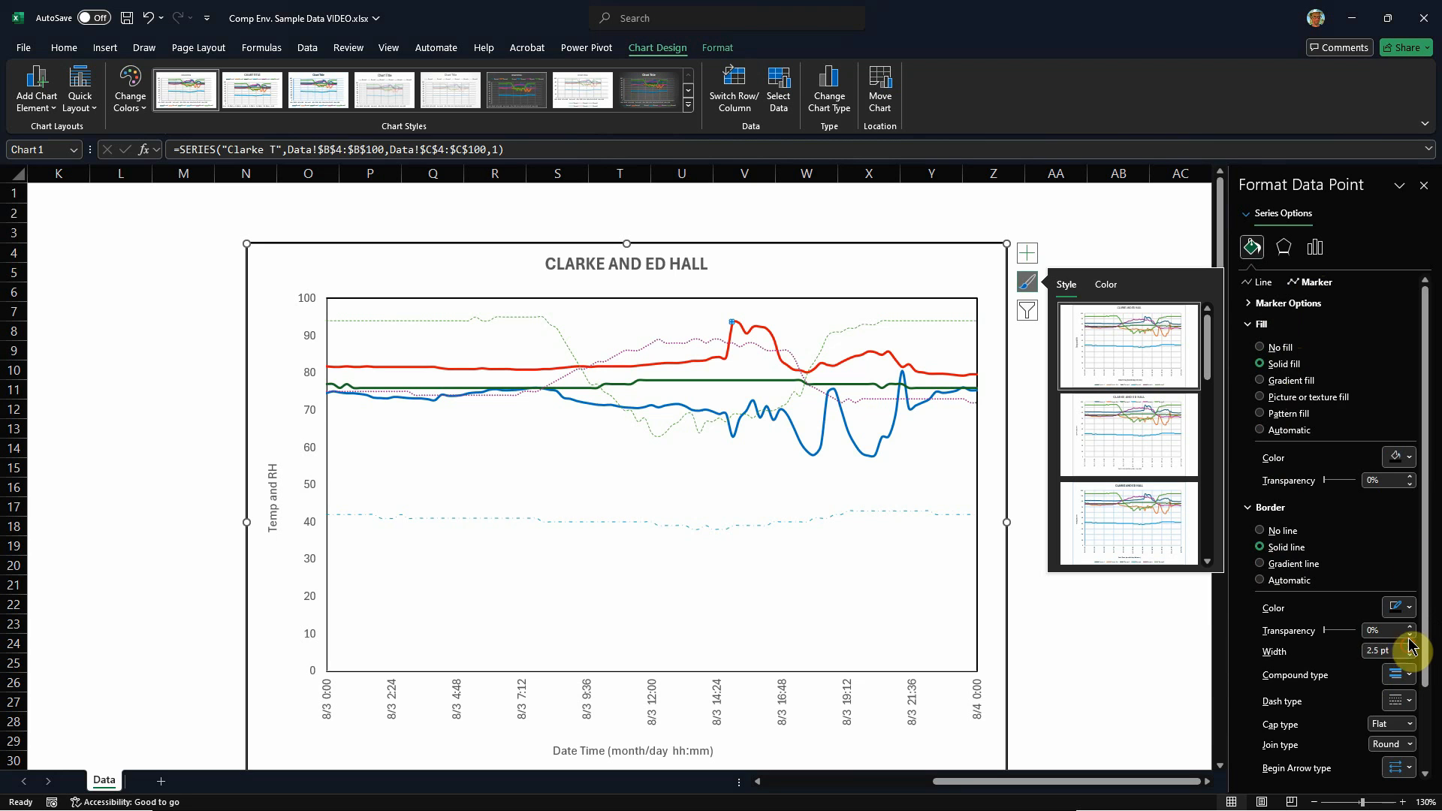
click(1289, 303)
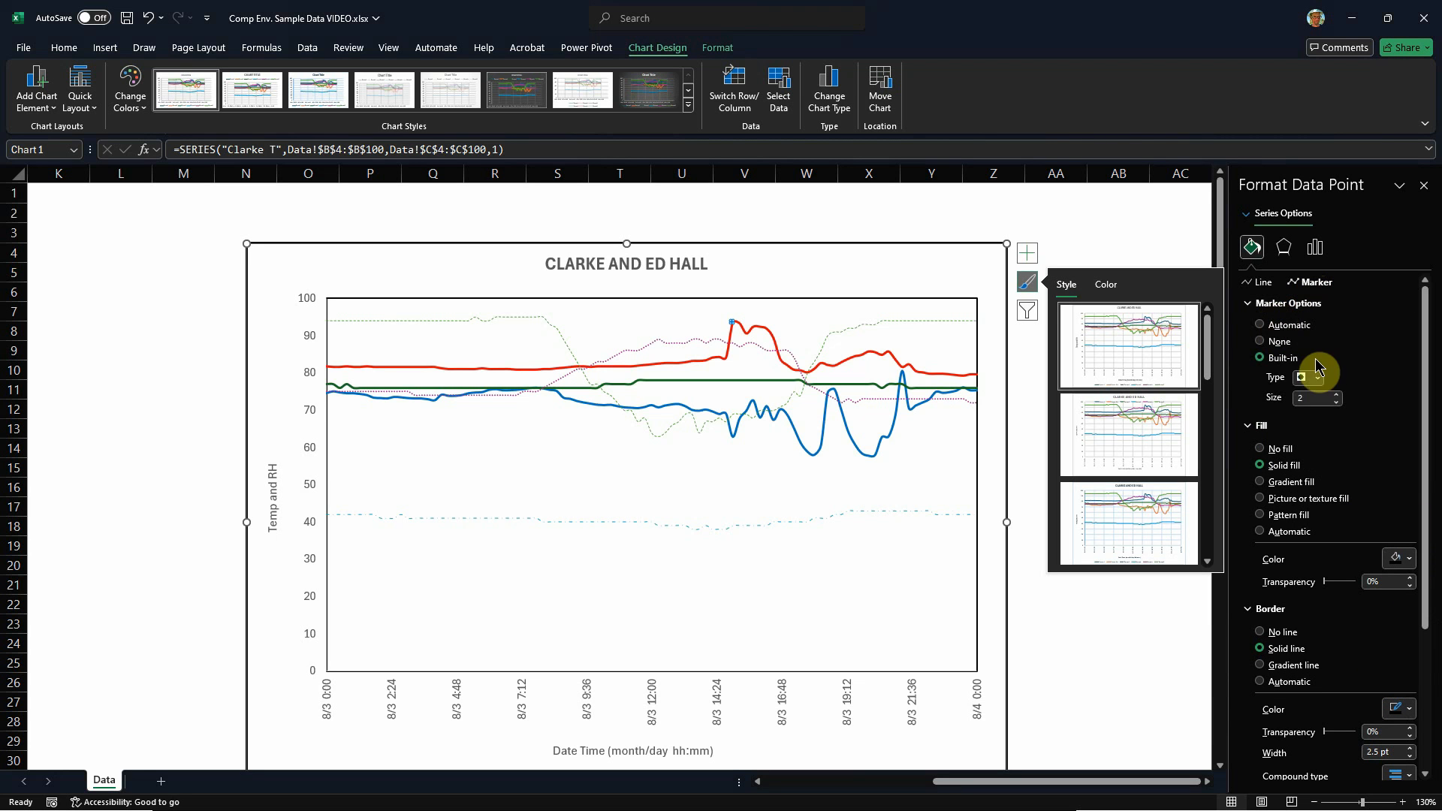
click(1343, 429)
click(889, 259)
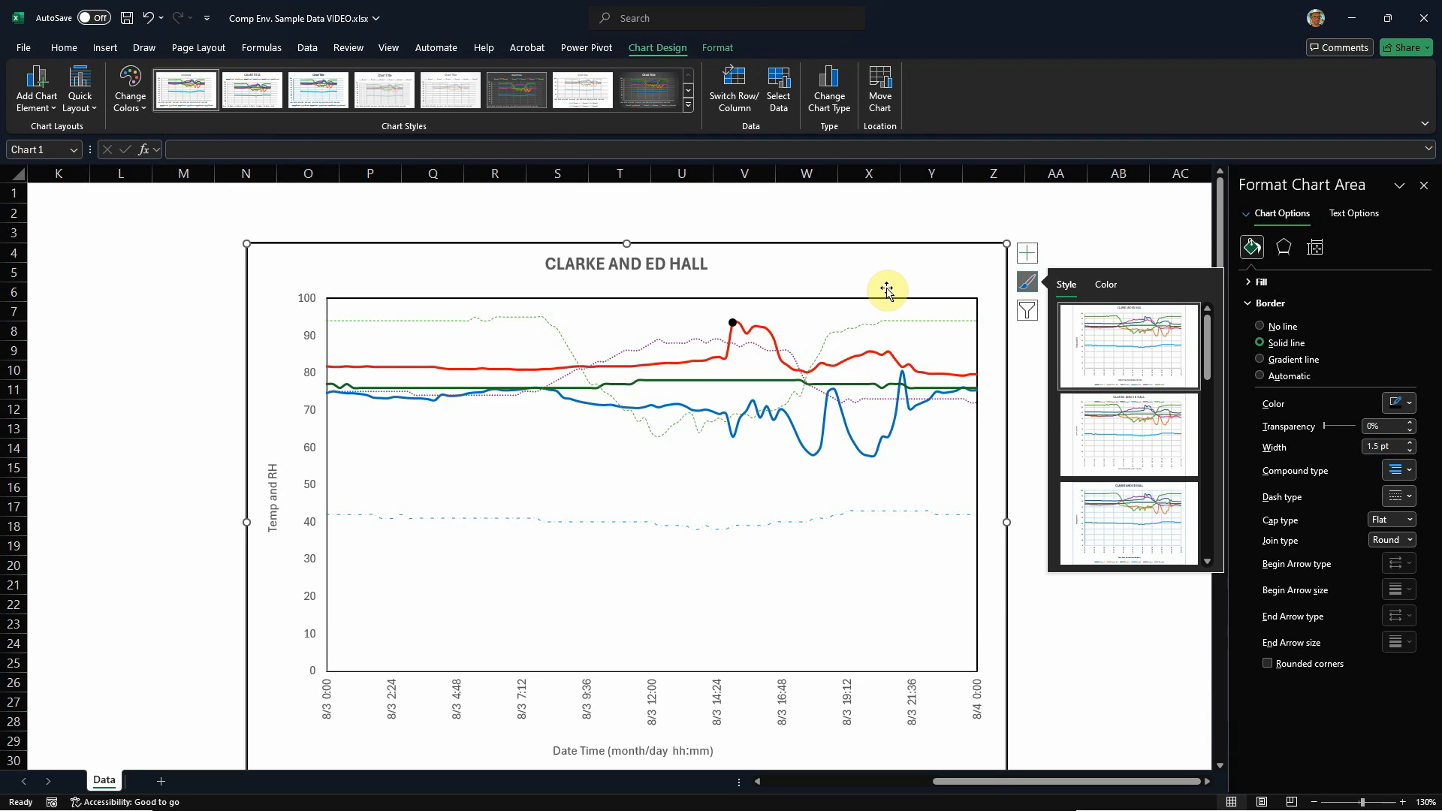
Step: Add a data label to the red series' peak point, place it above the plot area and select it
click(734, 326)
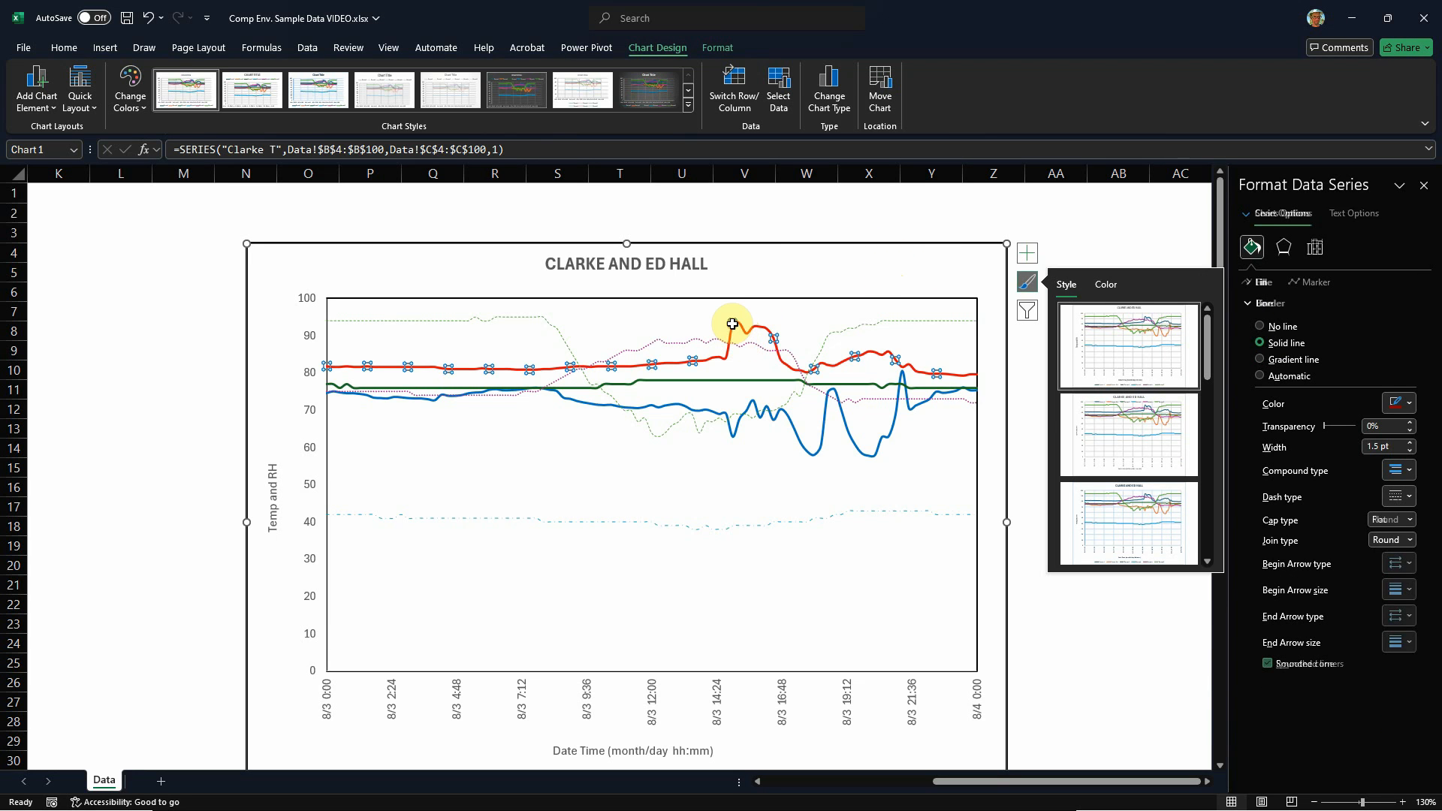
click(733, 324)
right_click(737, 324)
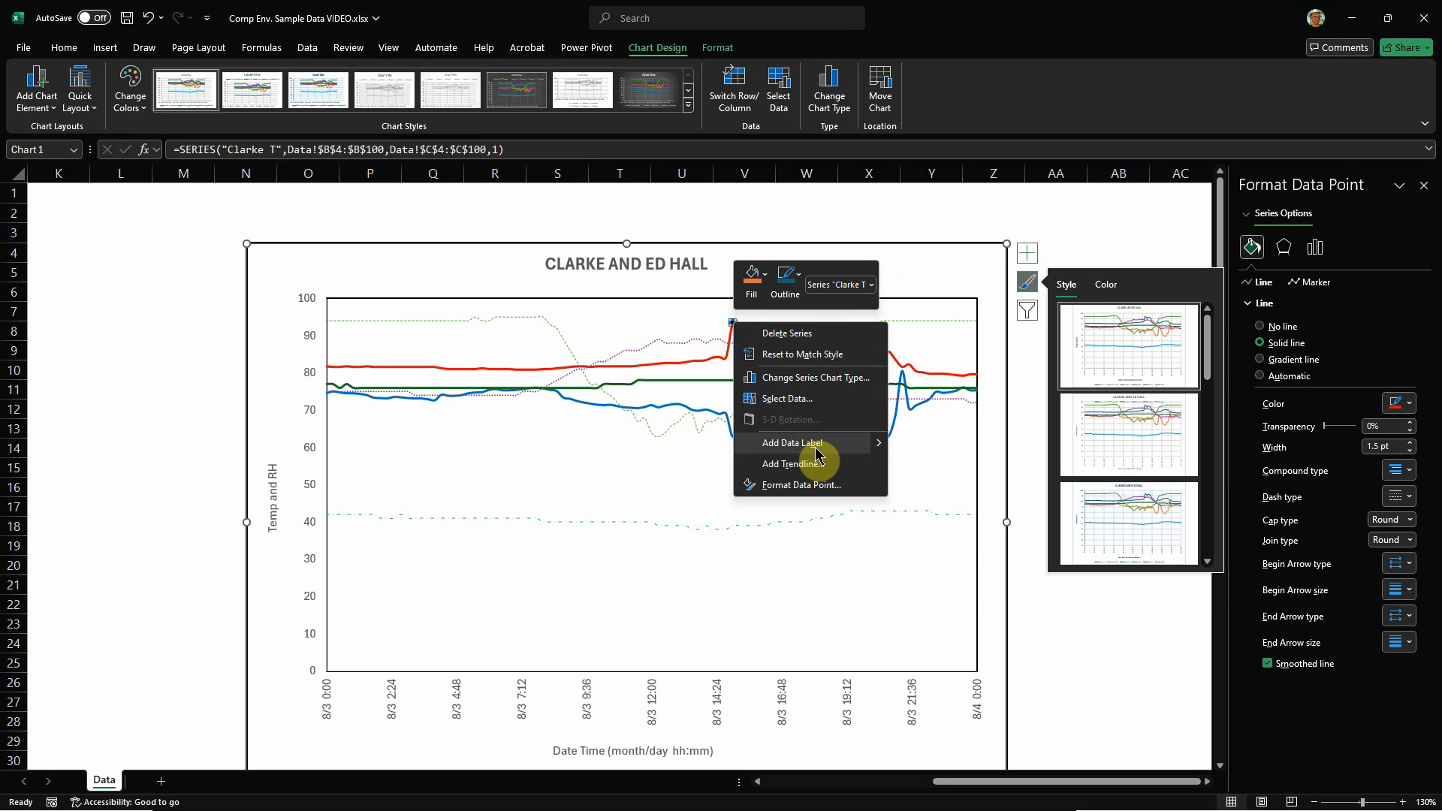
mouse_move(871, 445)
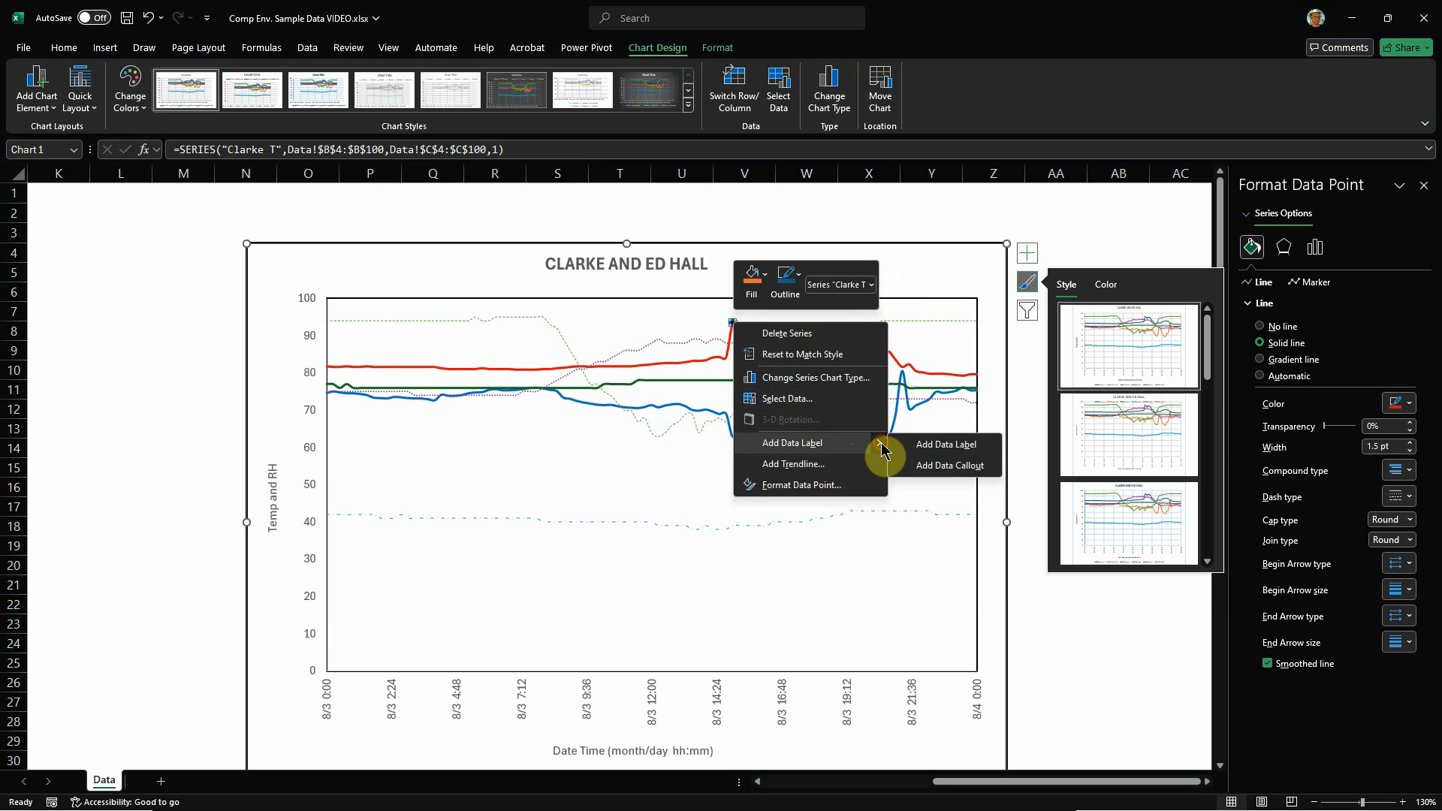
click(948, 446)
click(770, 285)
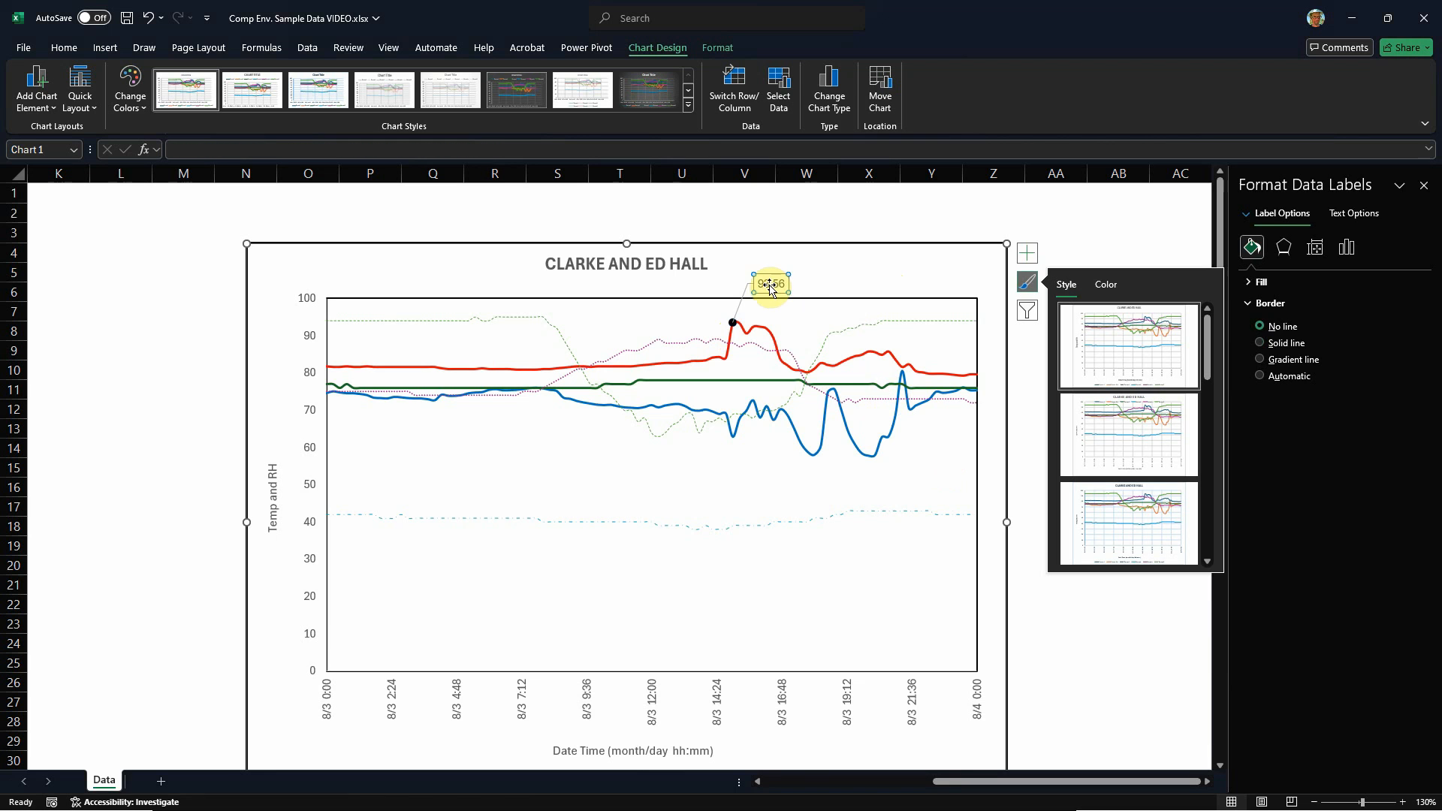
Step: Format the peak point's data label as a Number with 0 decimal places
click(1318, 251)
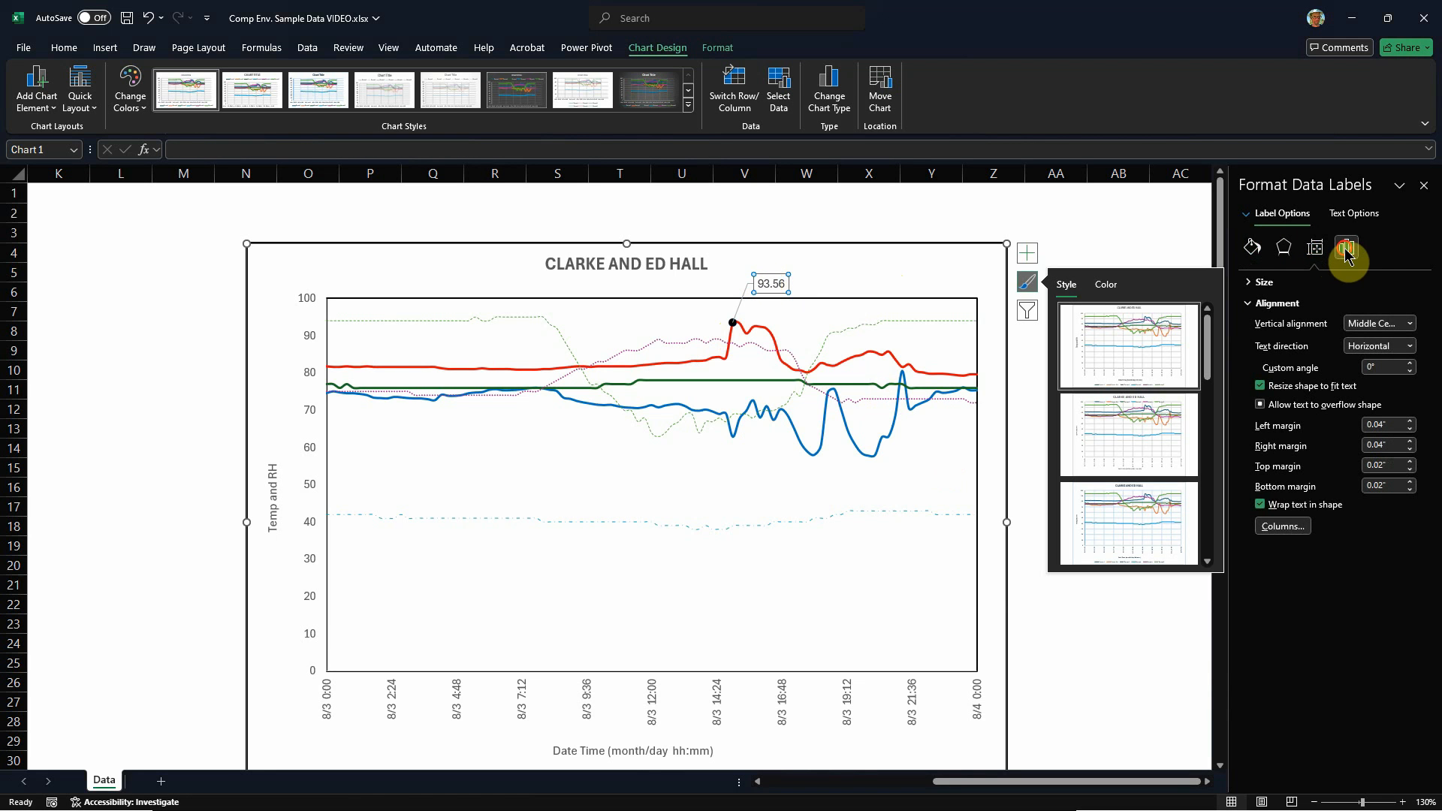
click(1346, 250)
click(1254, 303)
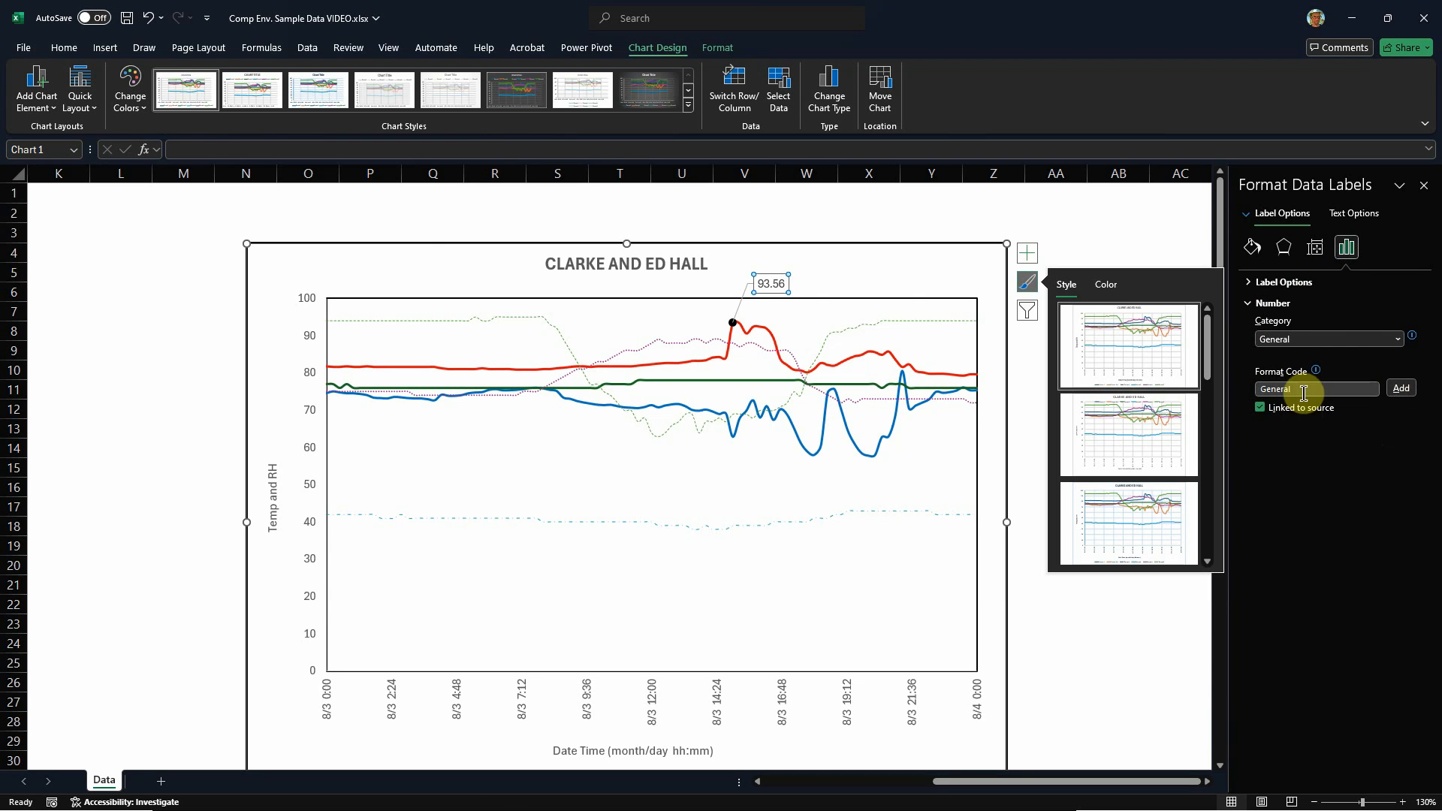
click(1399, 339)
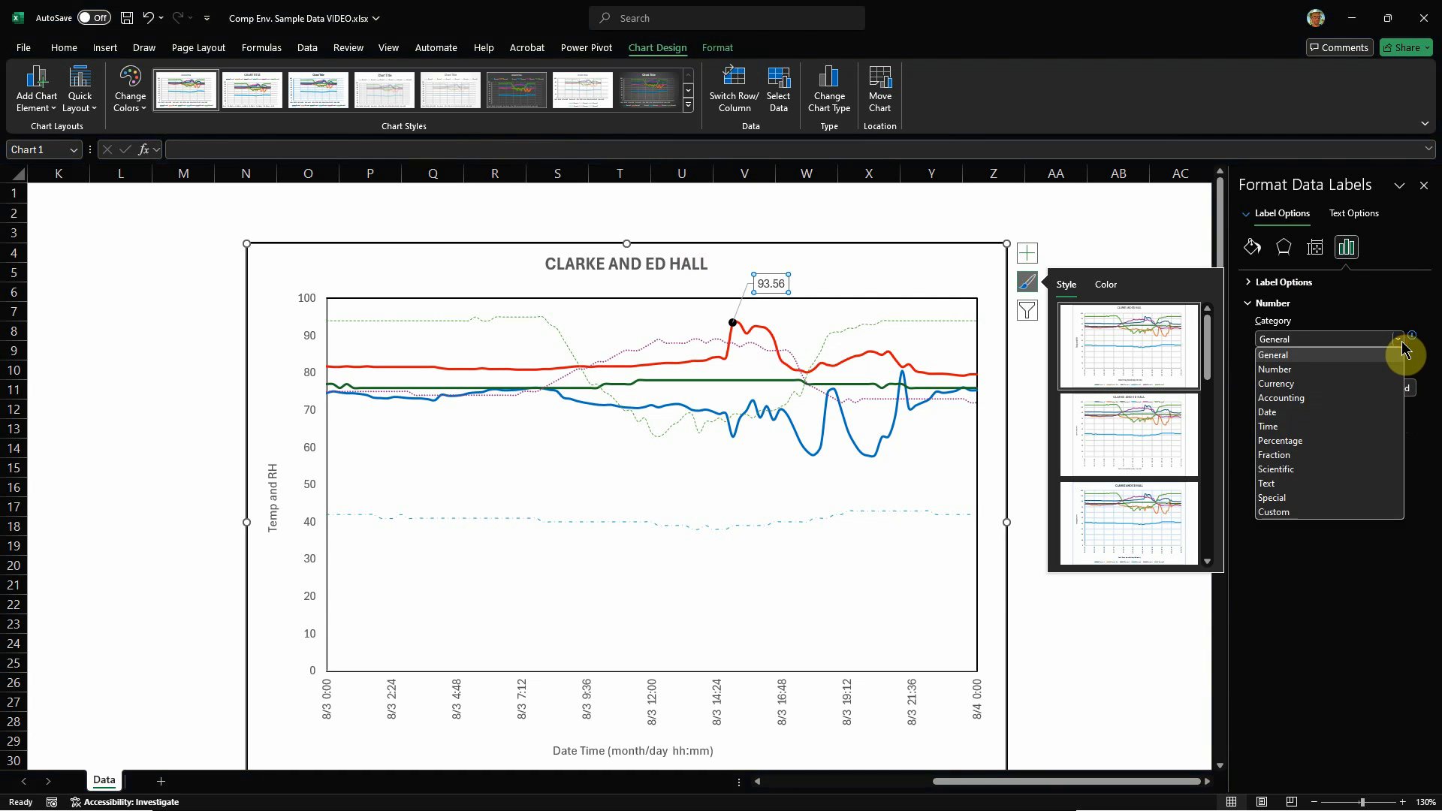
click(1305, 369)
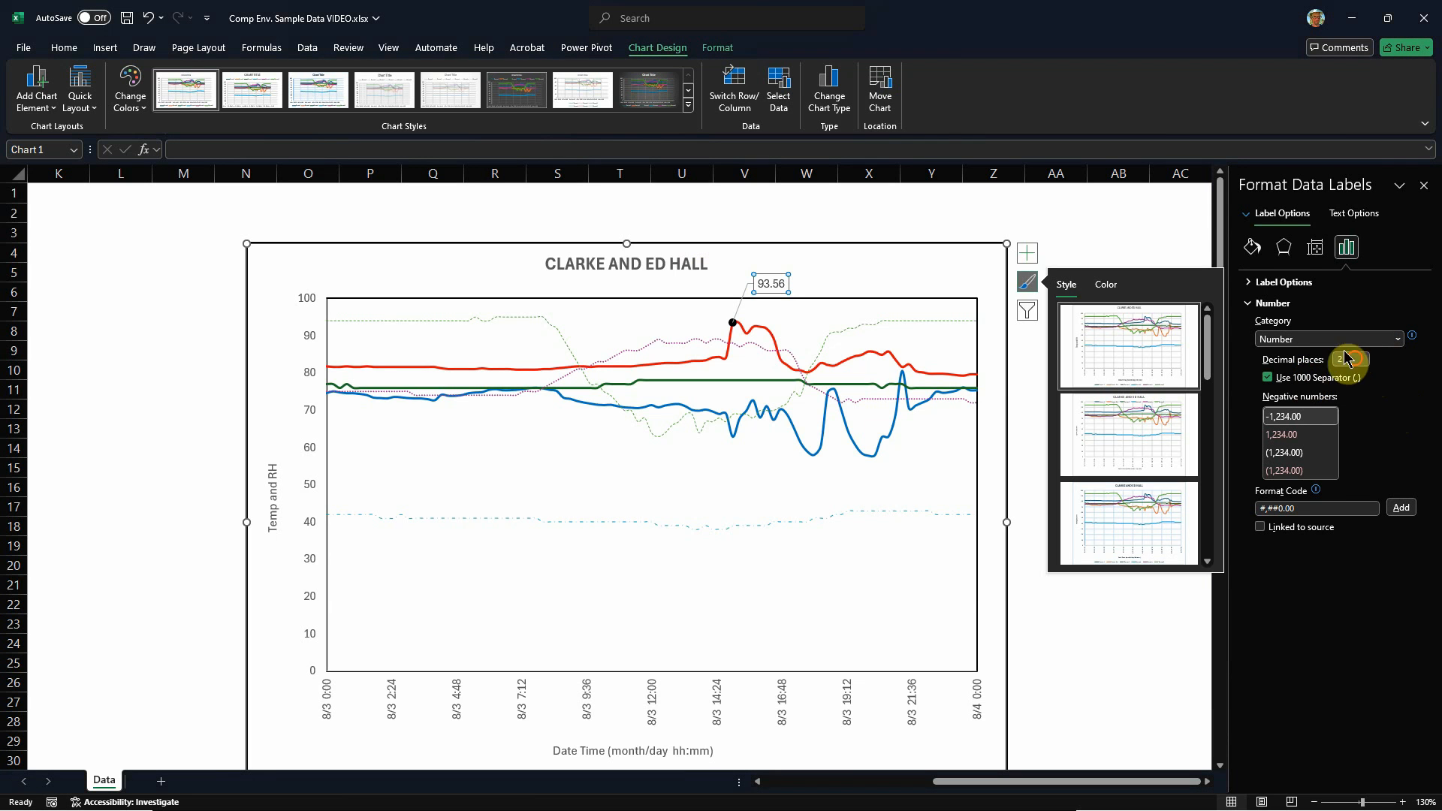
text(0)
click(836, 268)
Step: Move the peak point's data label down inside the plot area, beside the peak, and deselect it
click(764, 276)
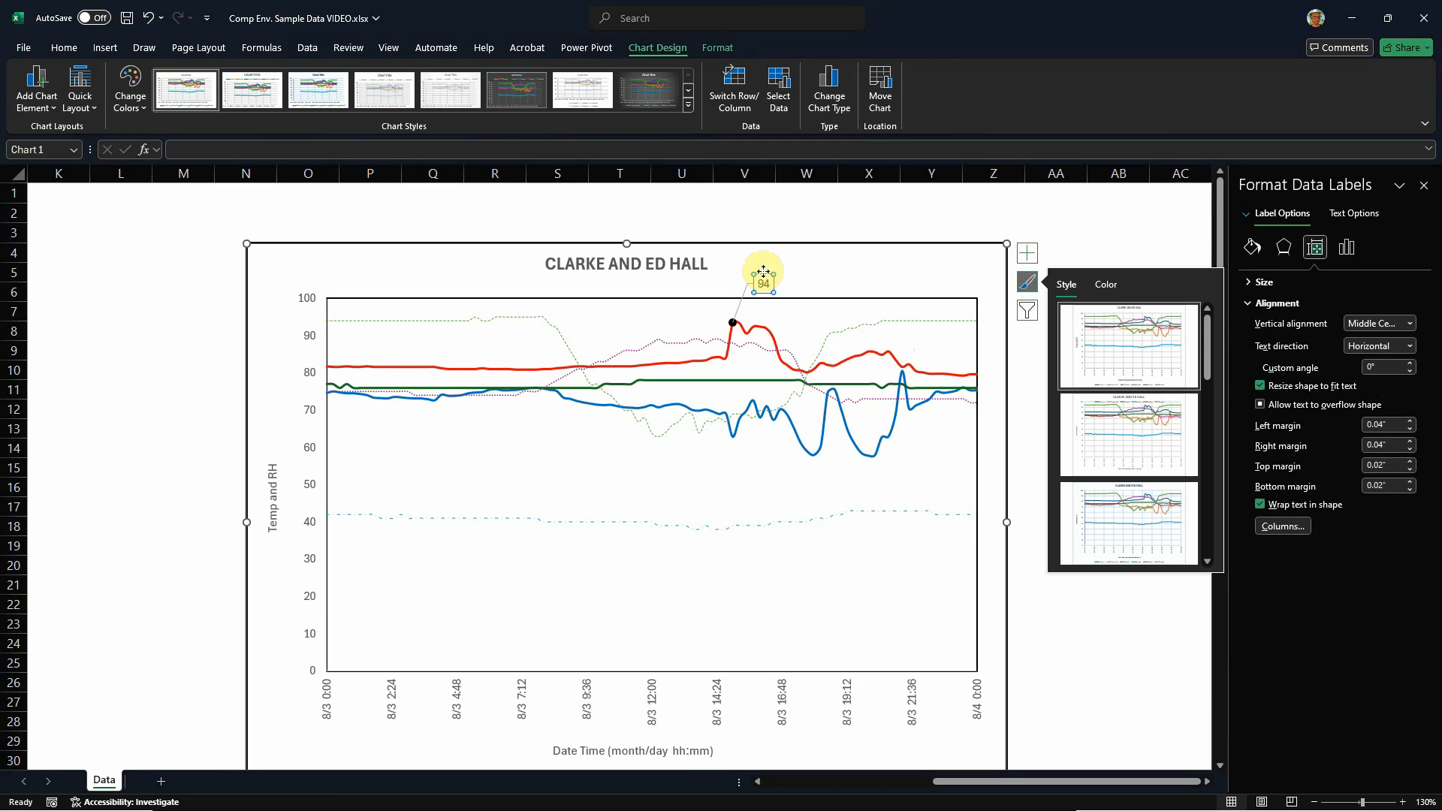
drag(763, 272, 764, 297)
click(803, 285)
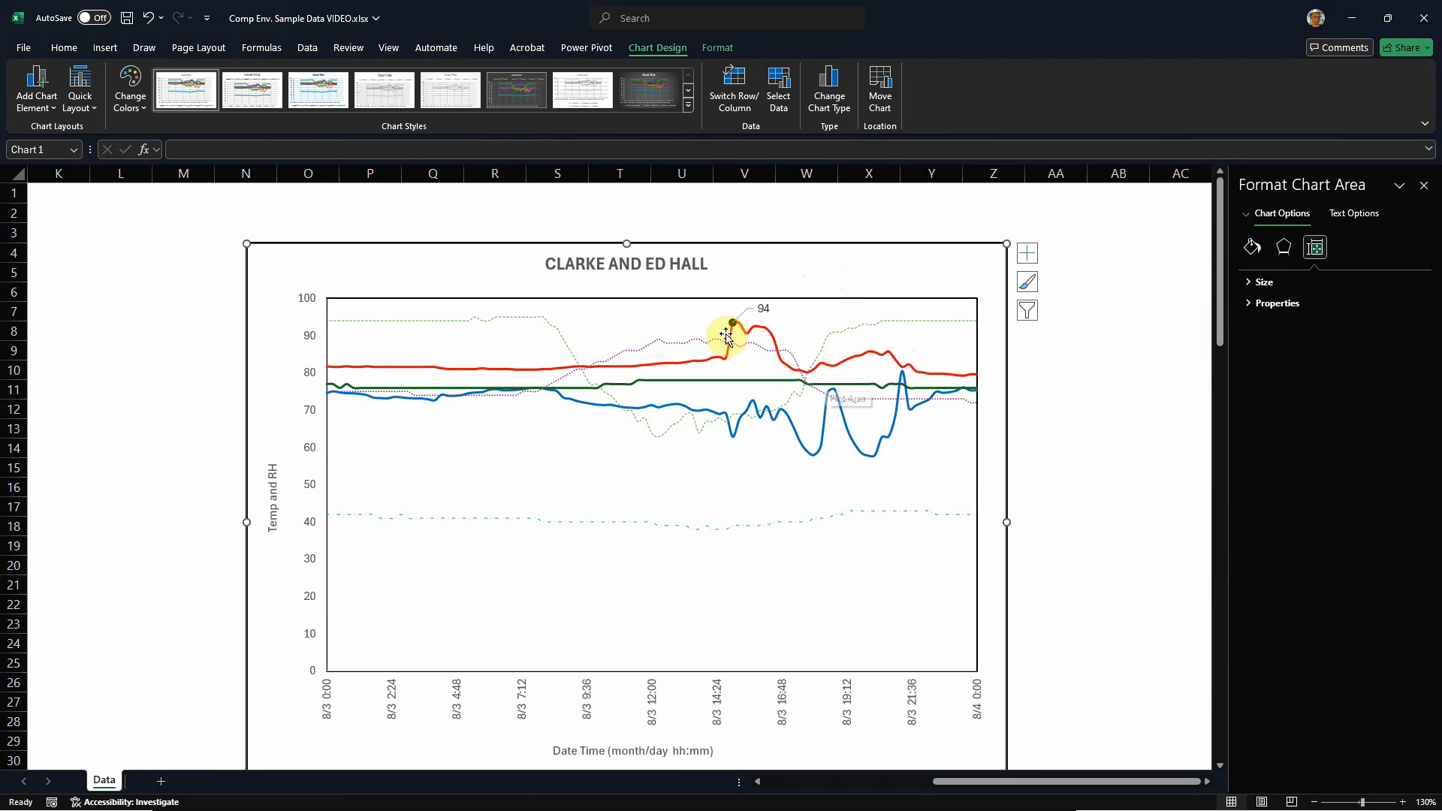
Step: Color the data label's leader line black and deselect the chart
click(748, 310)
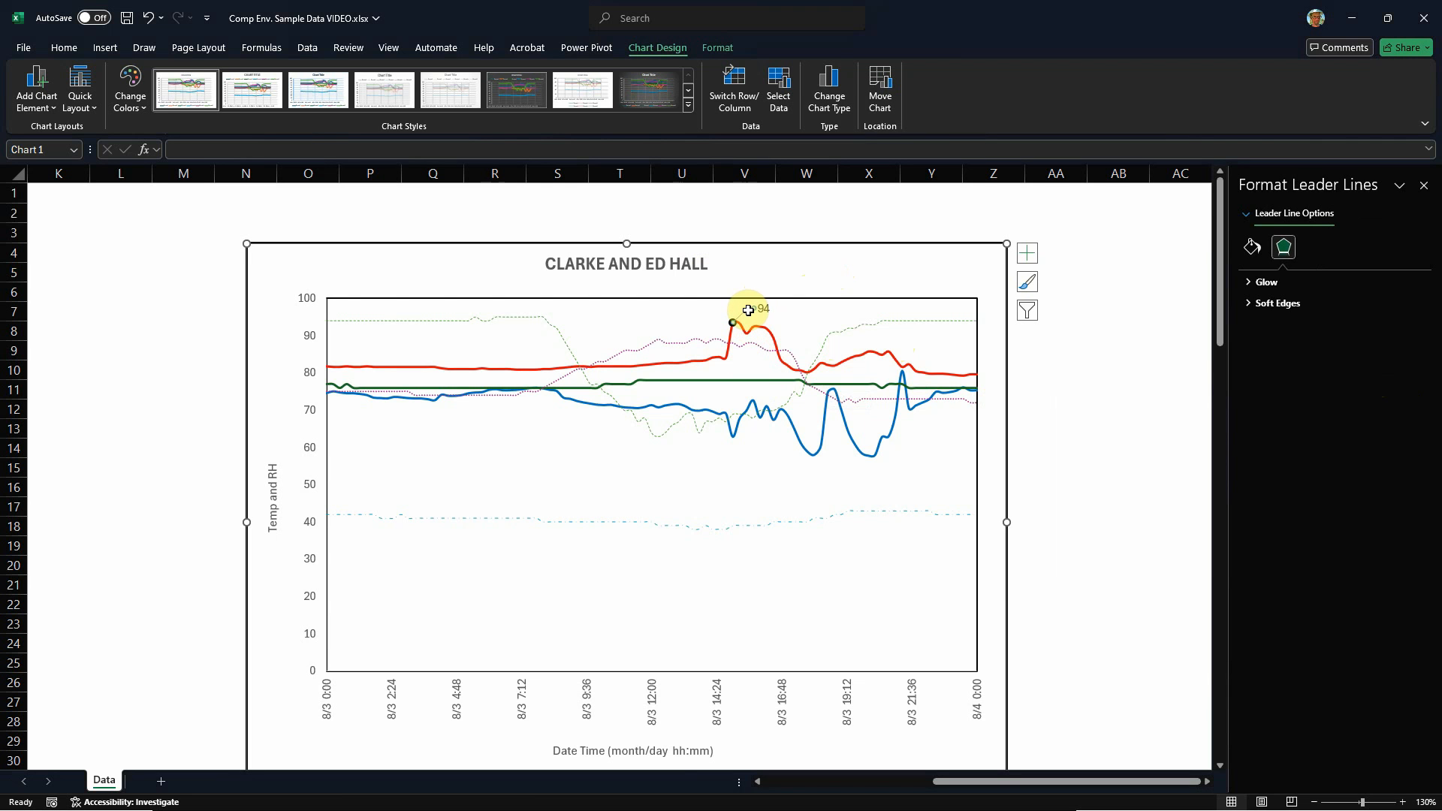
click(1252, 247)
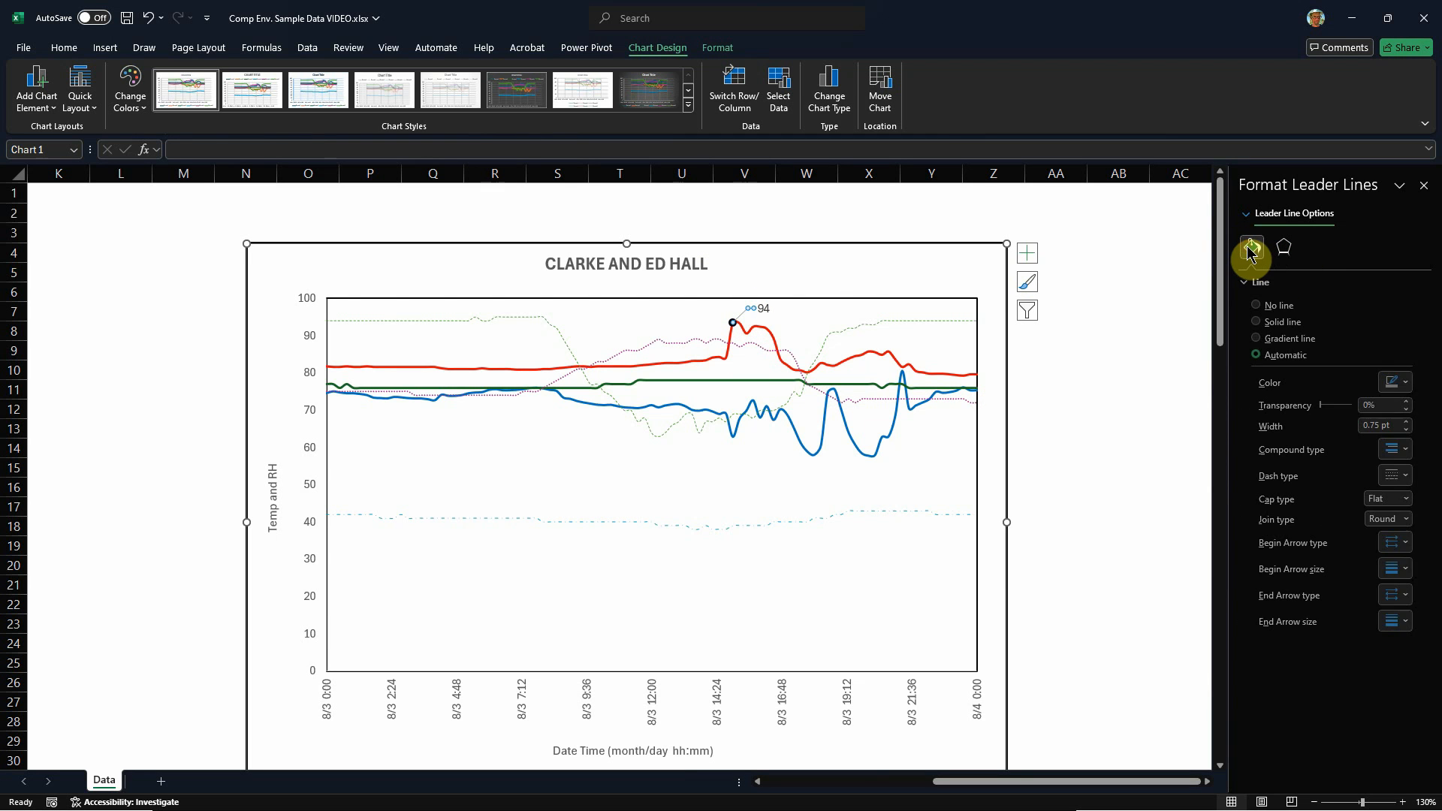
click(1410, 384)
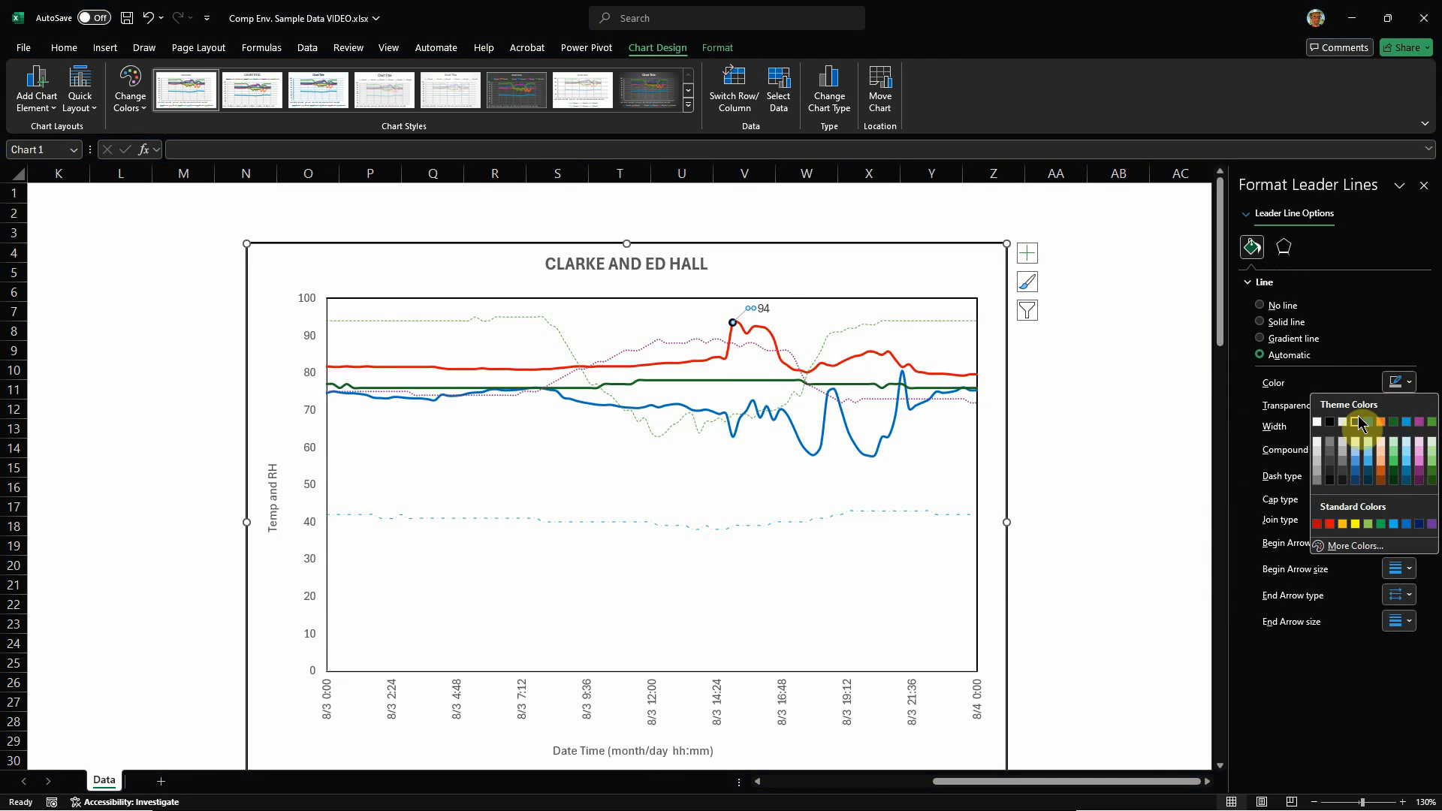
click(1334, 423)
click(1128, 423)
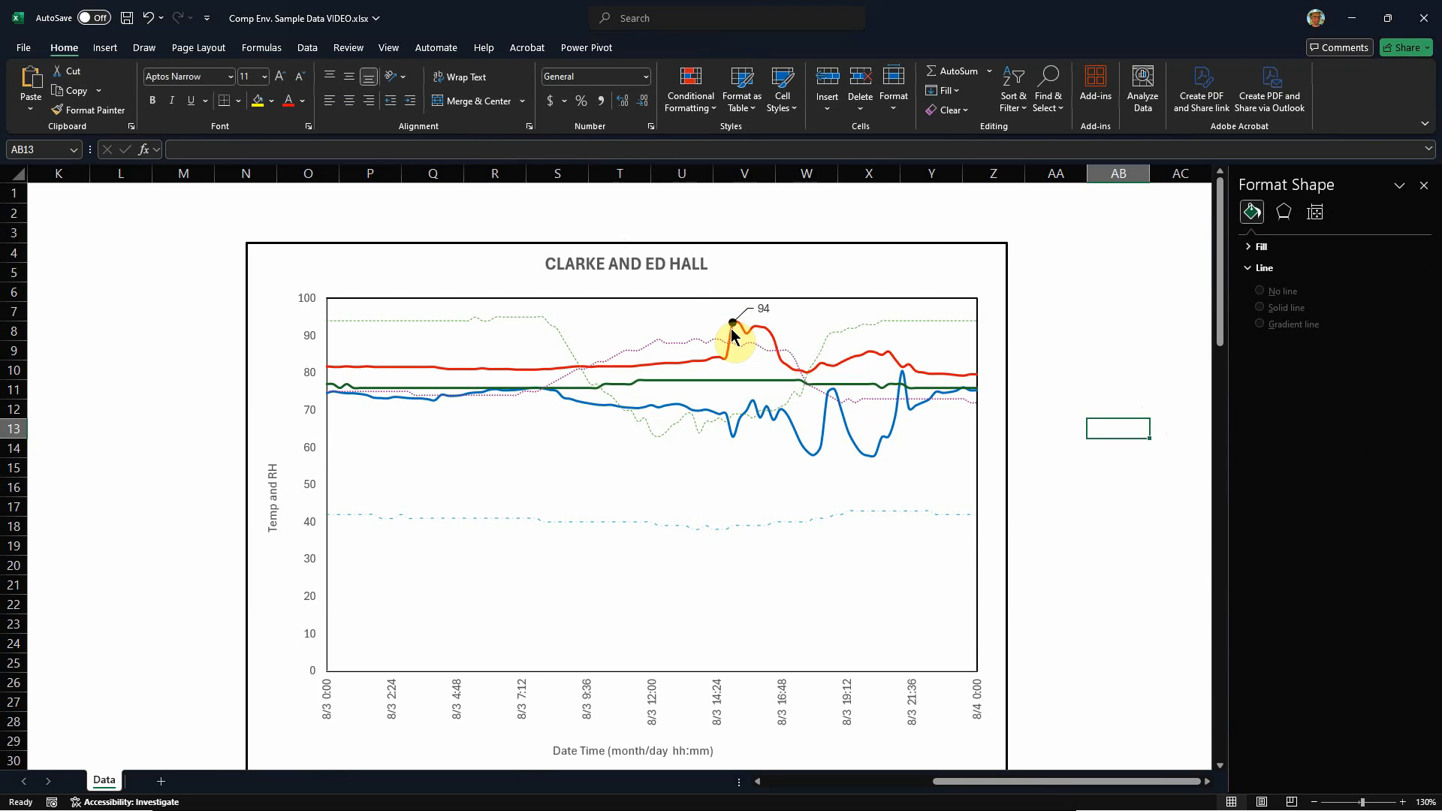
Step: Draw a small dodecagon about 0.16" high and 0.14" wide on the chart, just before the red peak
click(109, 51)
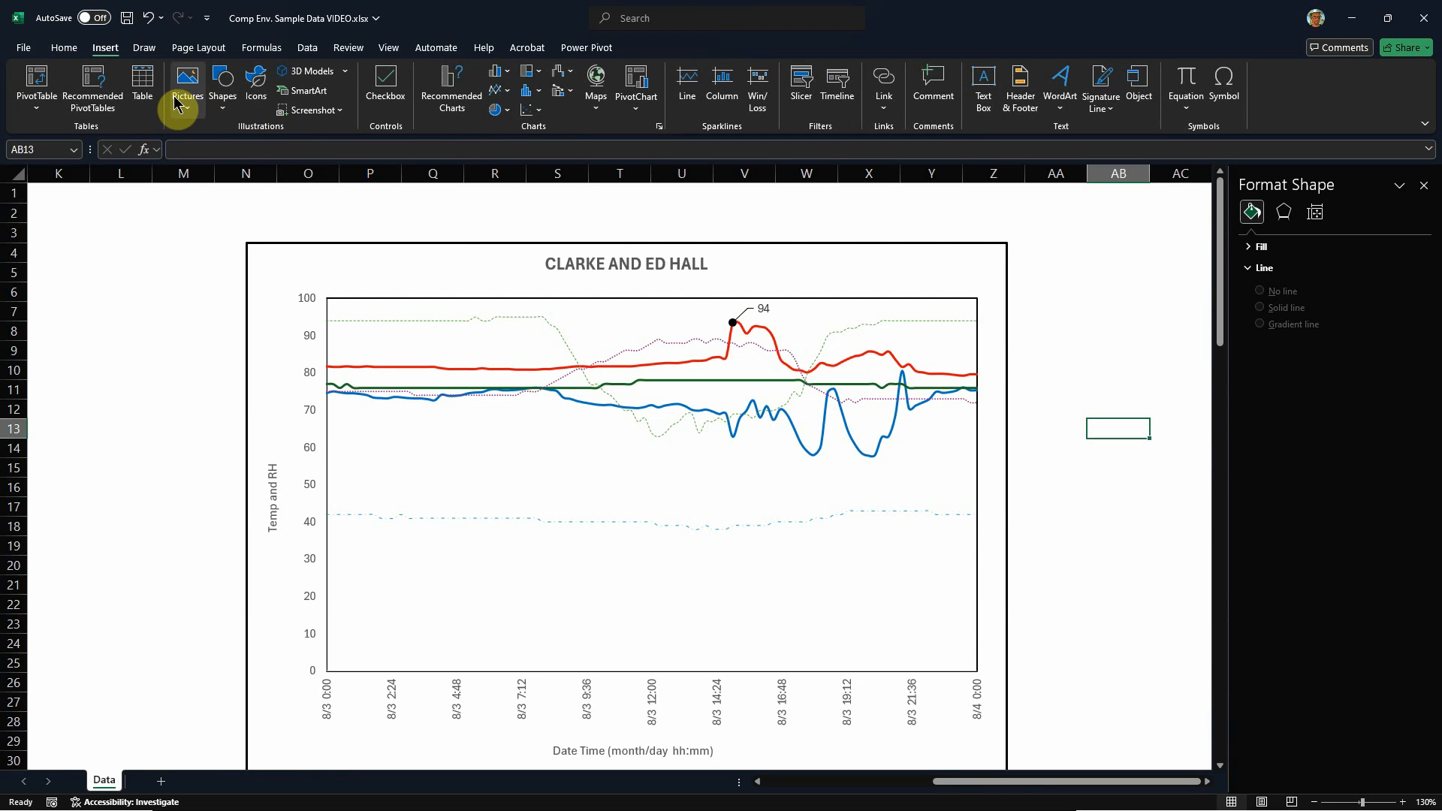
click(222, 94)
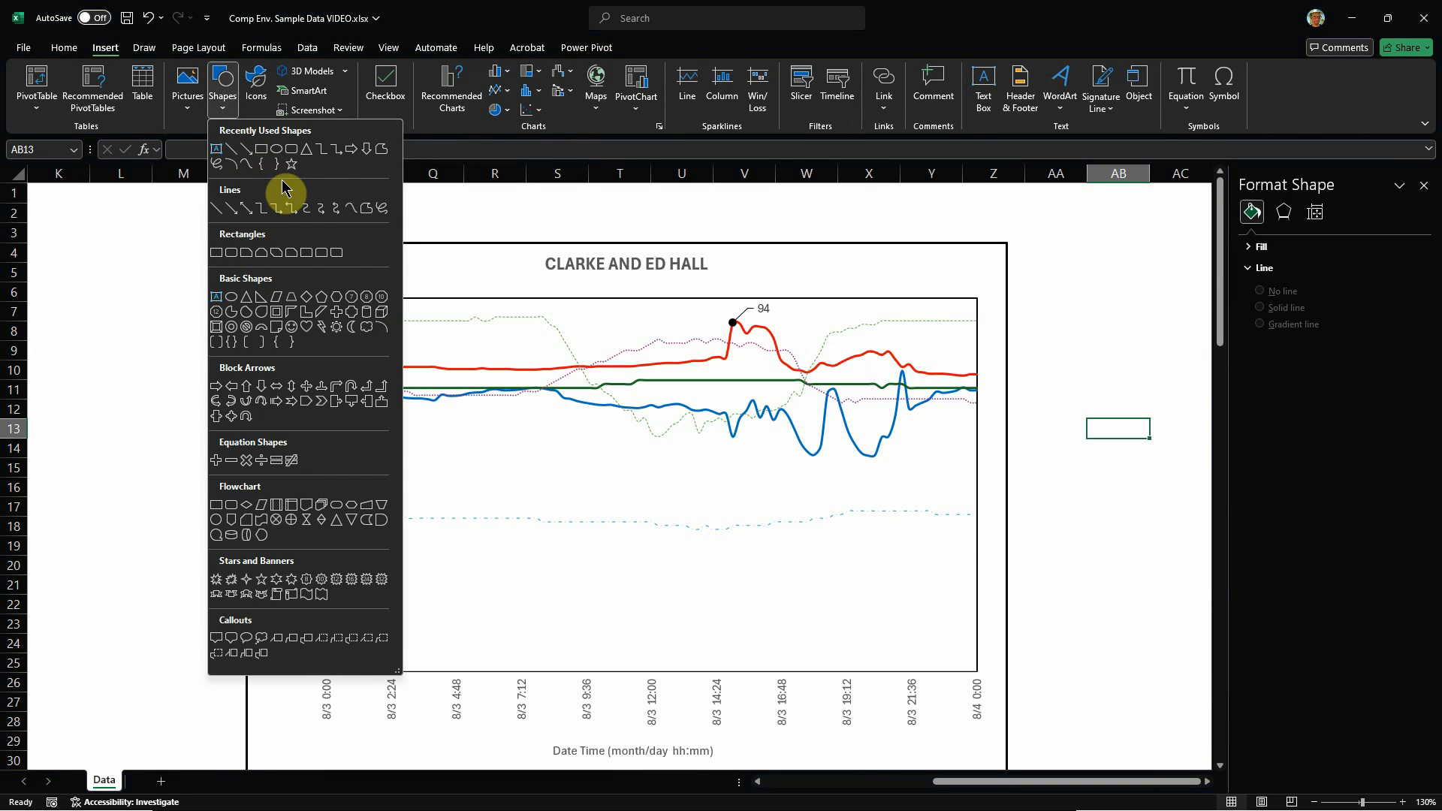
click(225, 322)
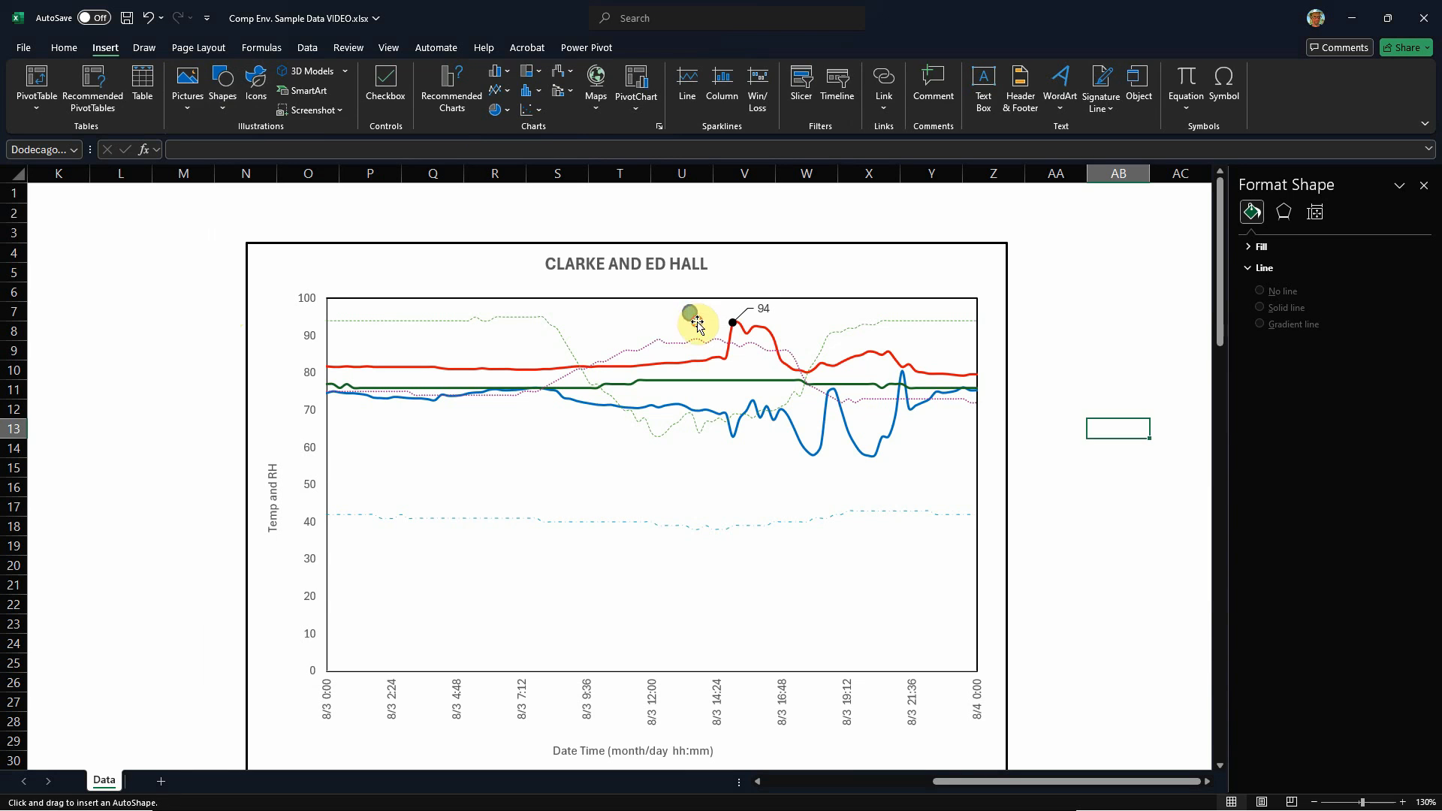
drag(692, 319, 699, 322)
Step: Remove the small dodecagon's fill and give it a black outline
click(575, 71)
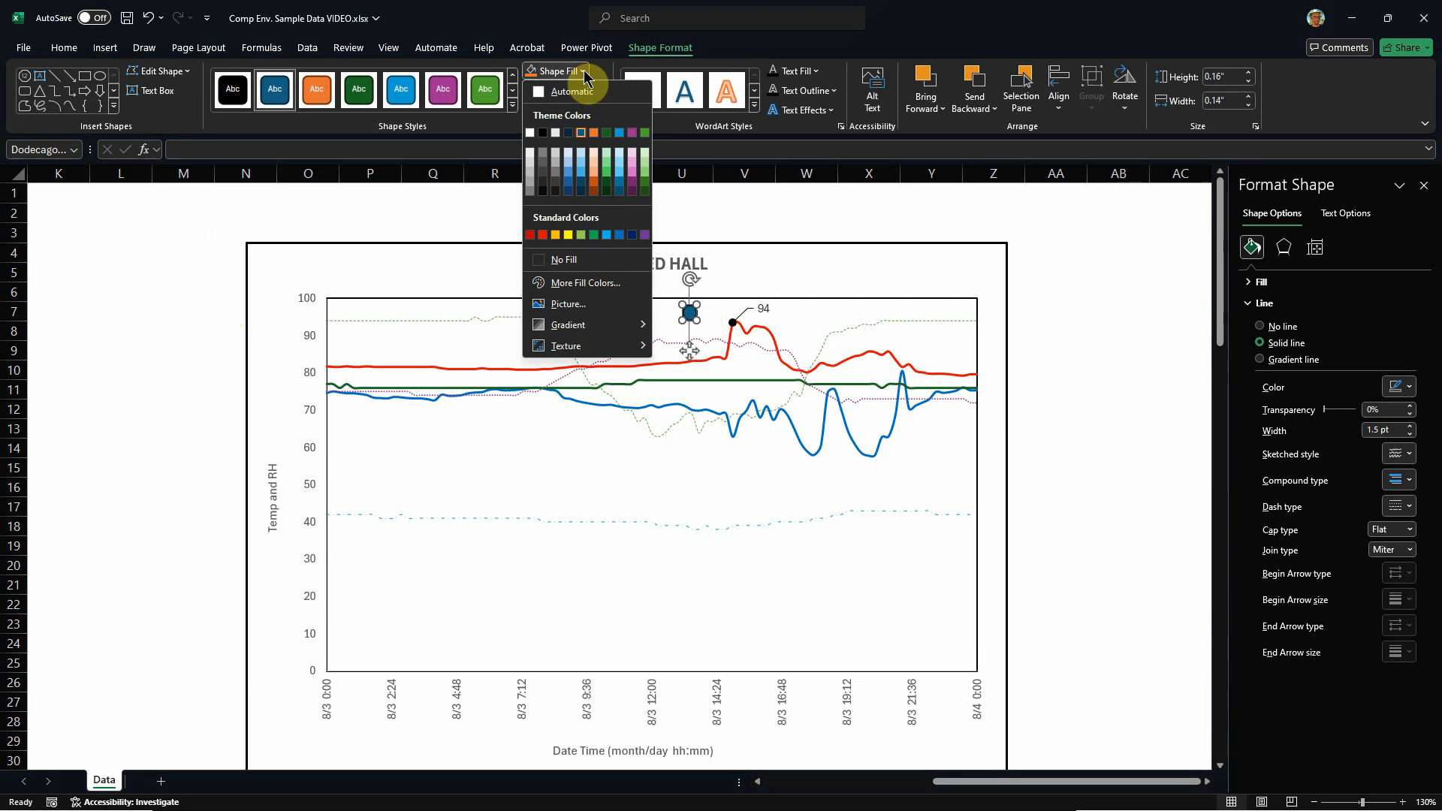
click(565, 260)
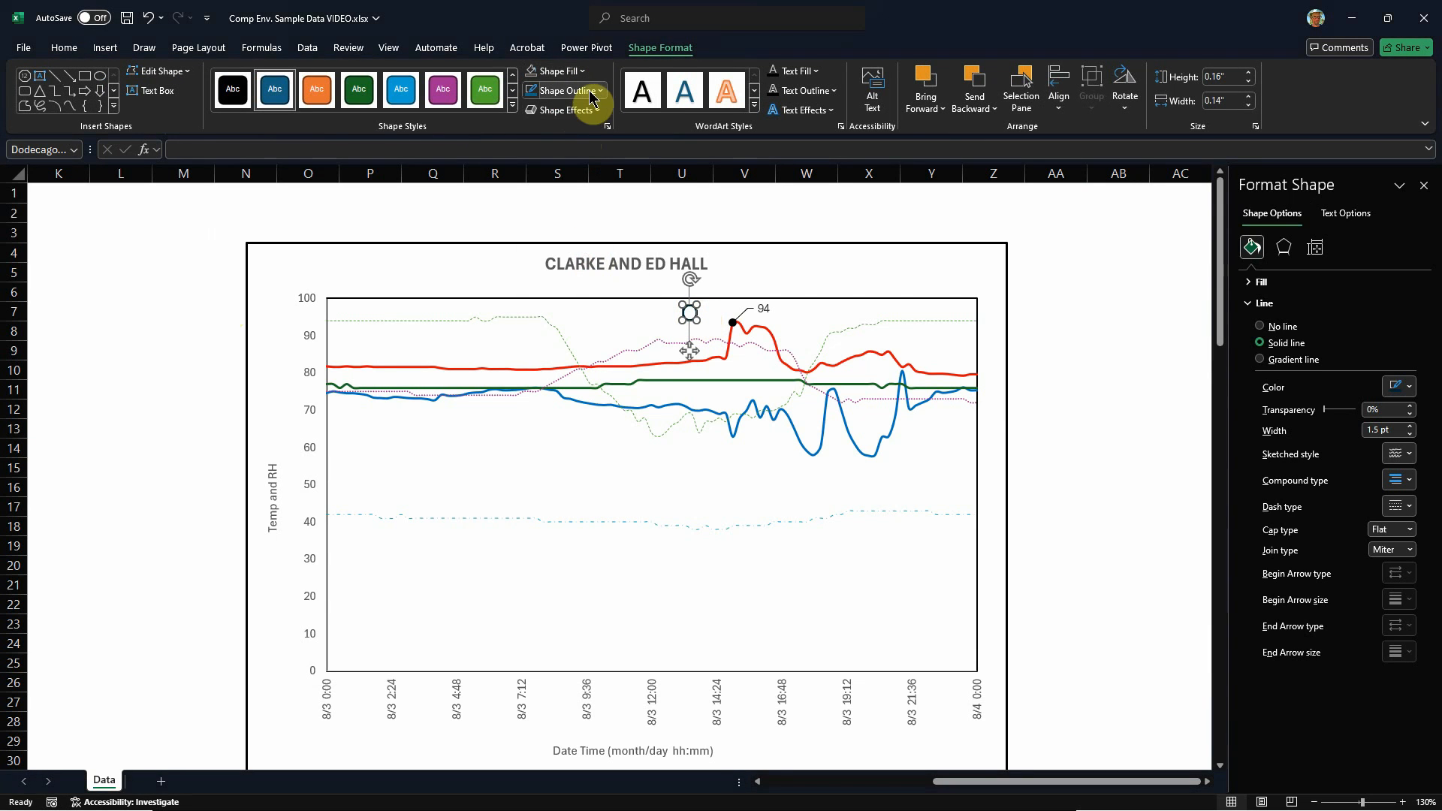
click(594, 90)
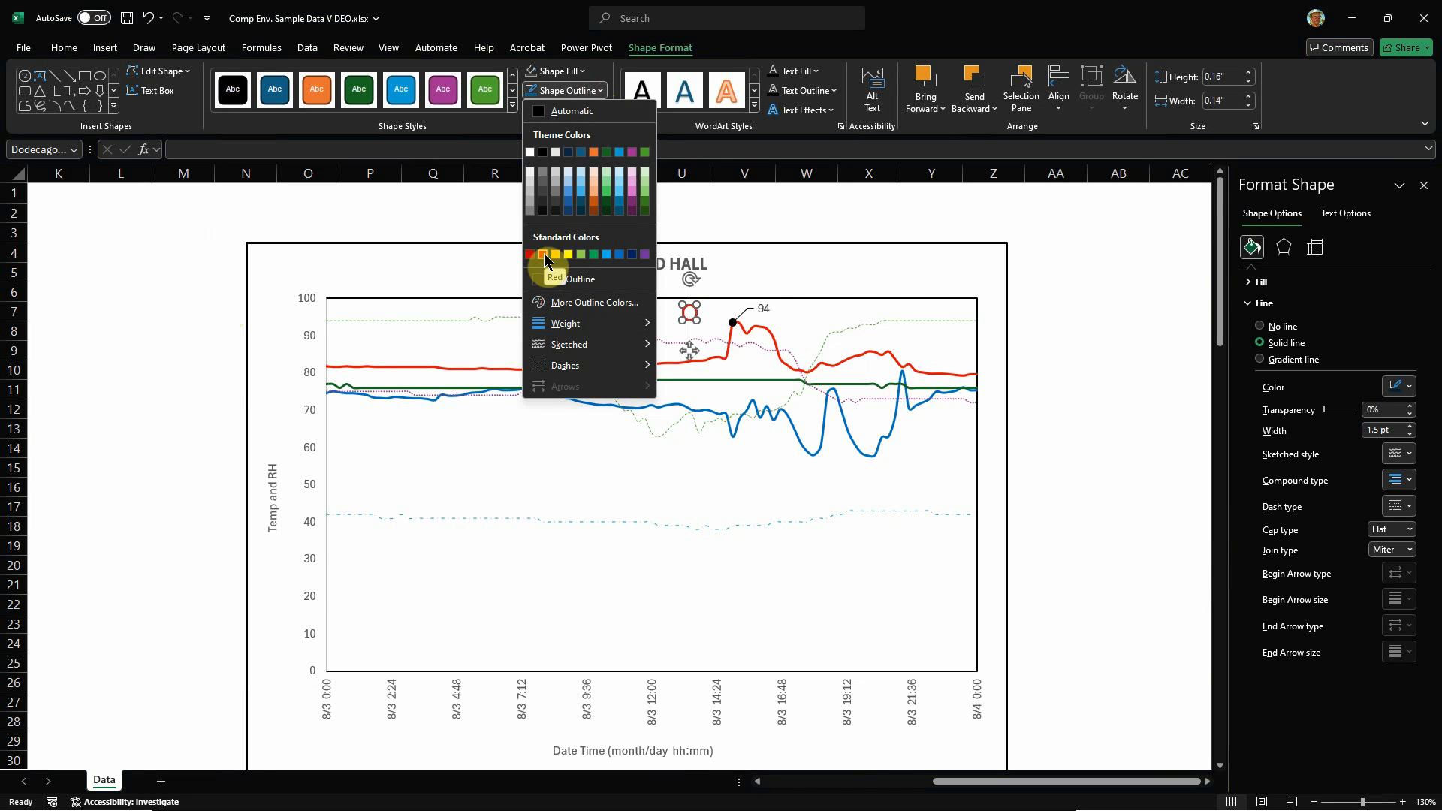
click(546, 151)
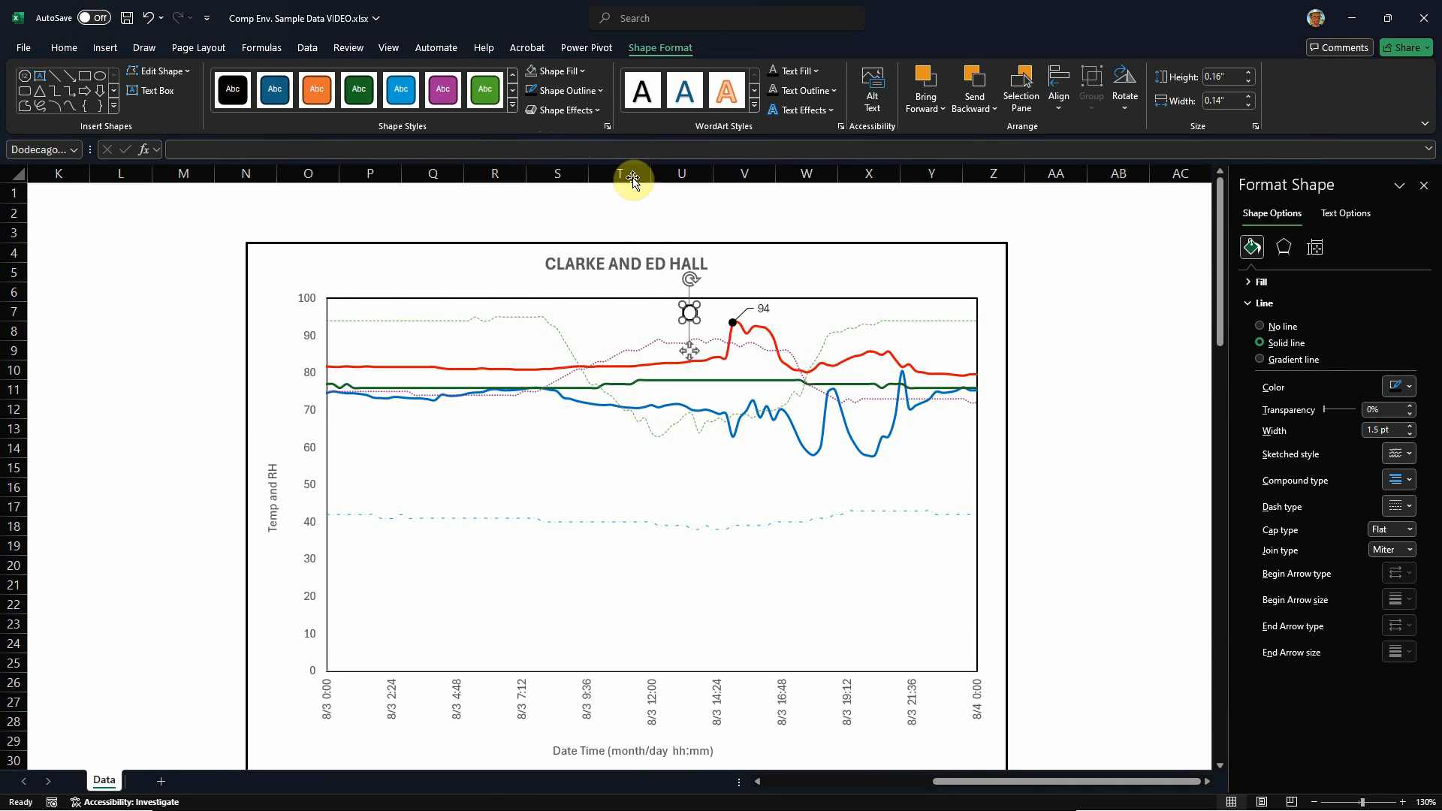
Step: Reselect the dodecagon near the peak and try to enlarge it from its corner
click(690, 314)
click(690, 317)
click(690, 314)
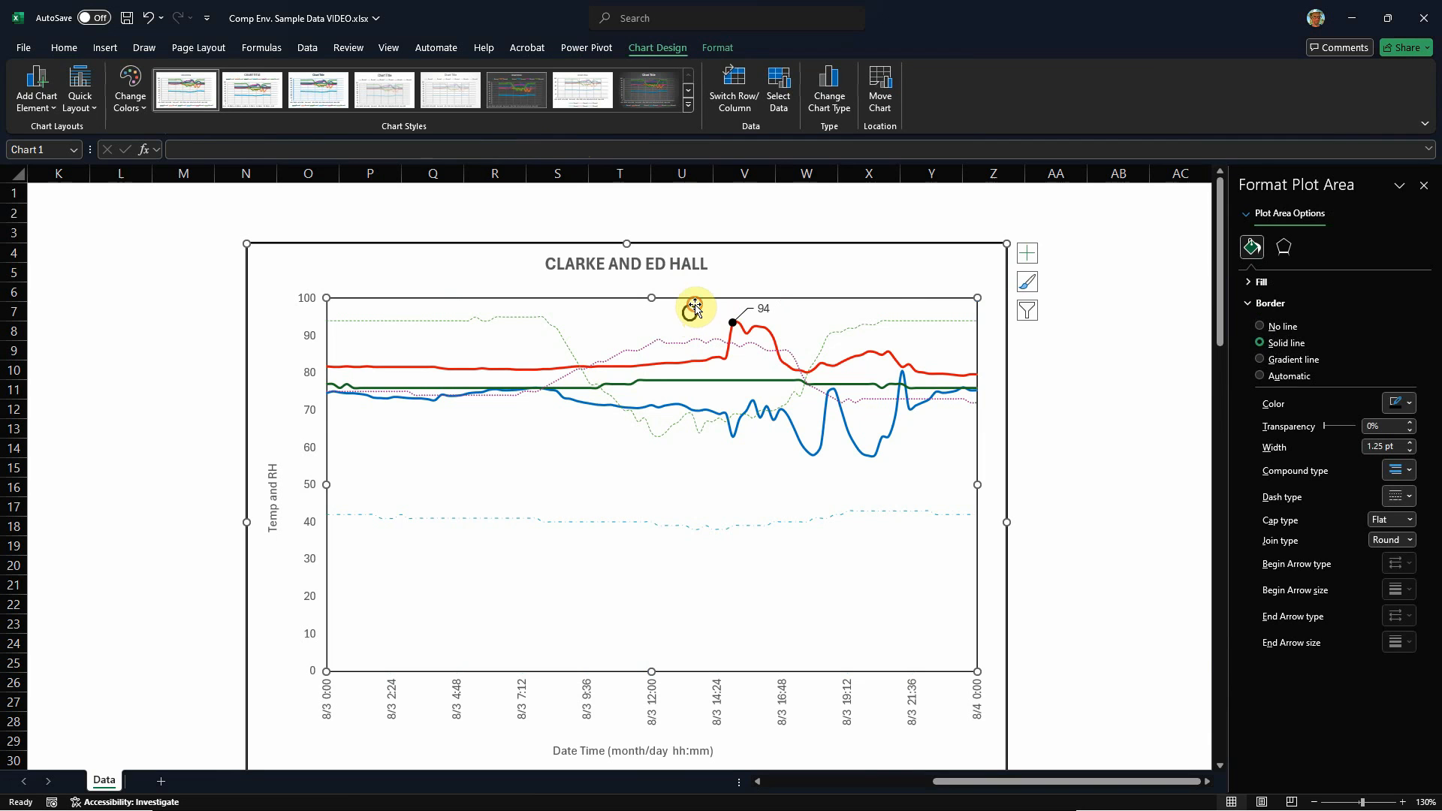
click(694, 310)
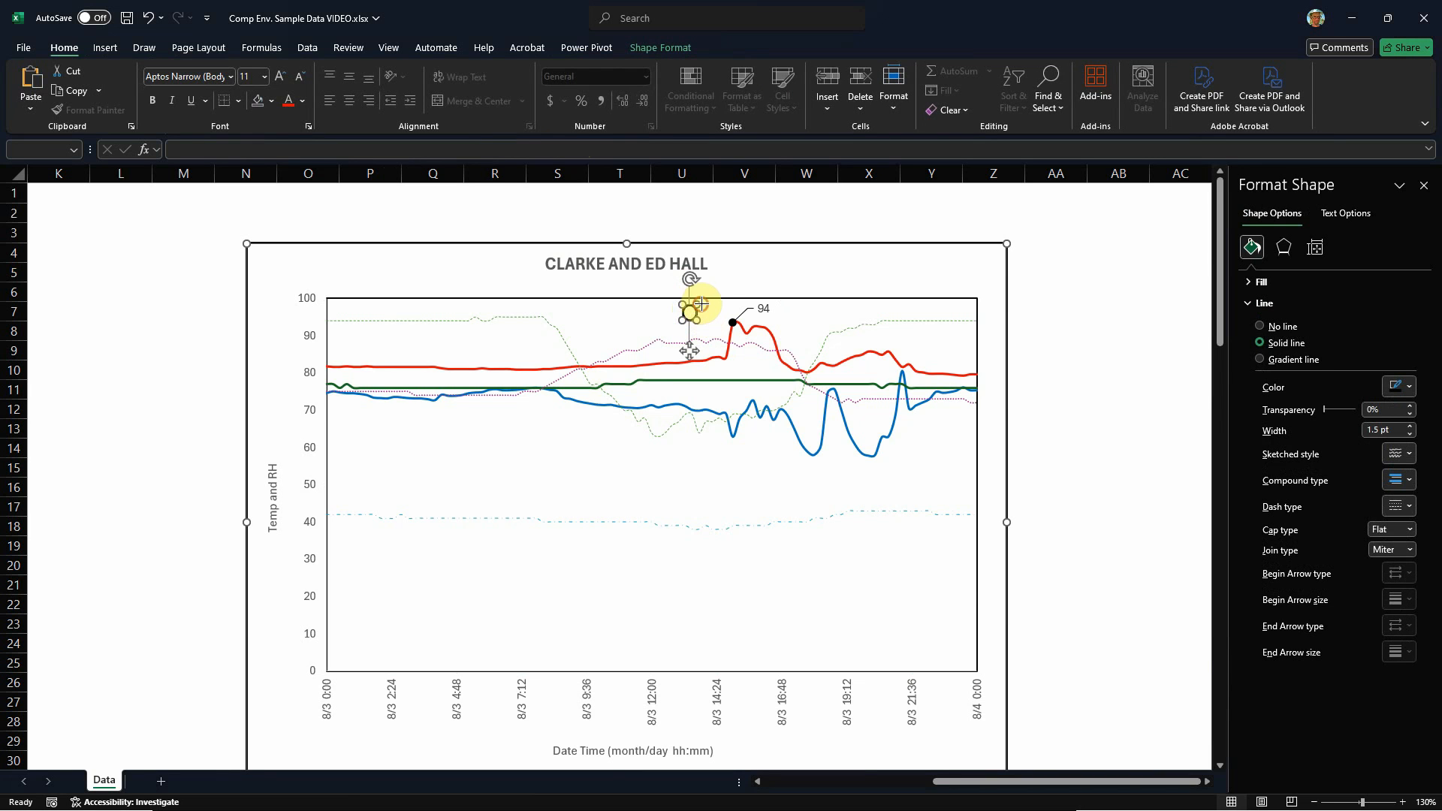
drag(701, 304, 717, 296)
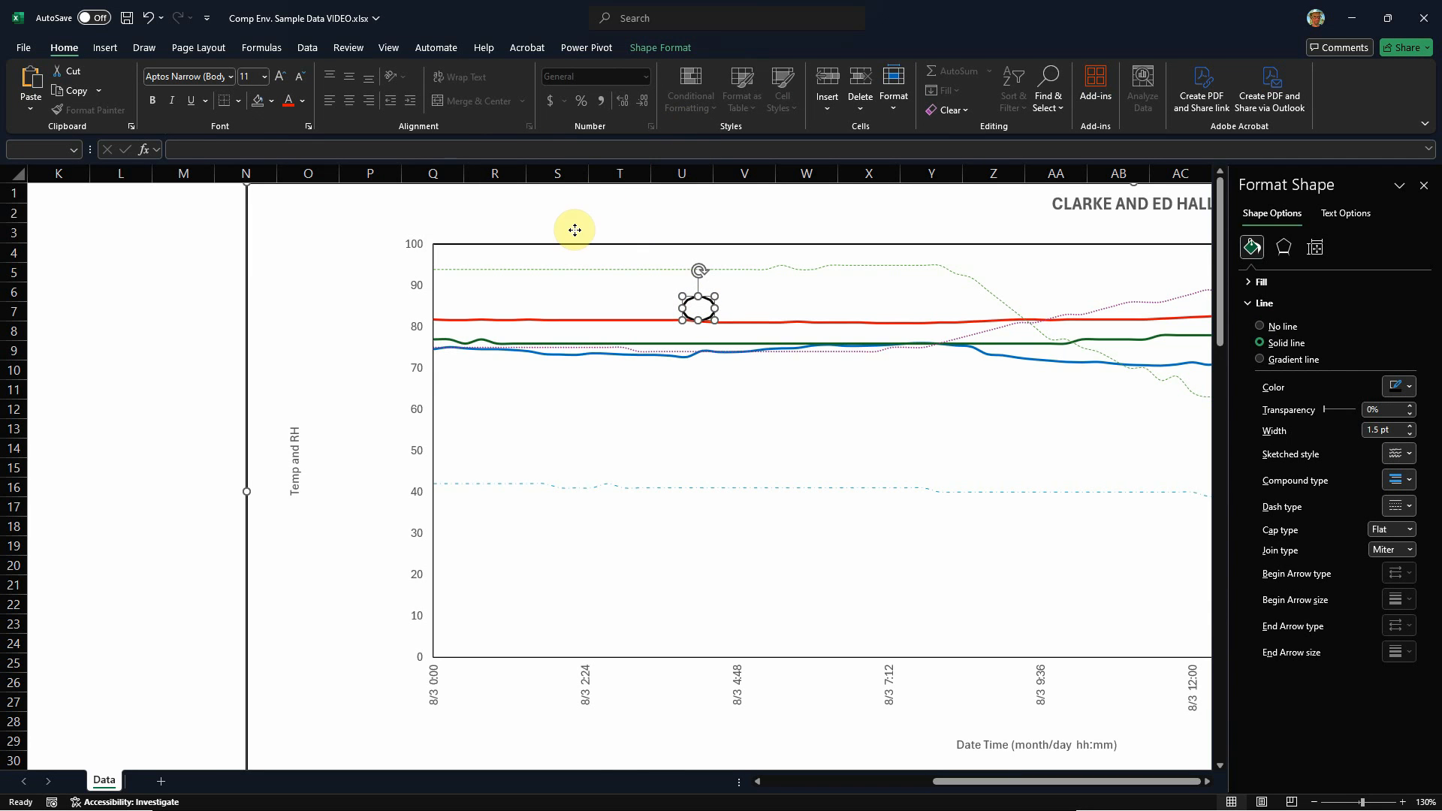
Step: Remove the enlarged black-outlined shape from the chart and leave the chart deselected
key(Escape)
click(724, 296)
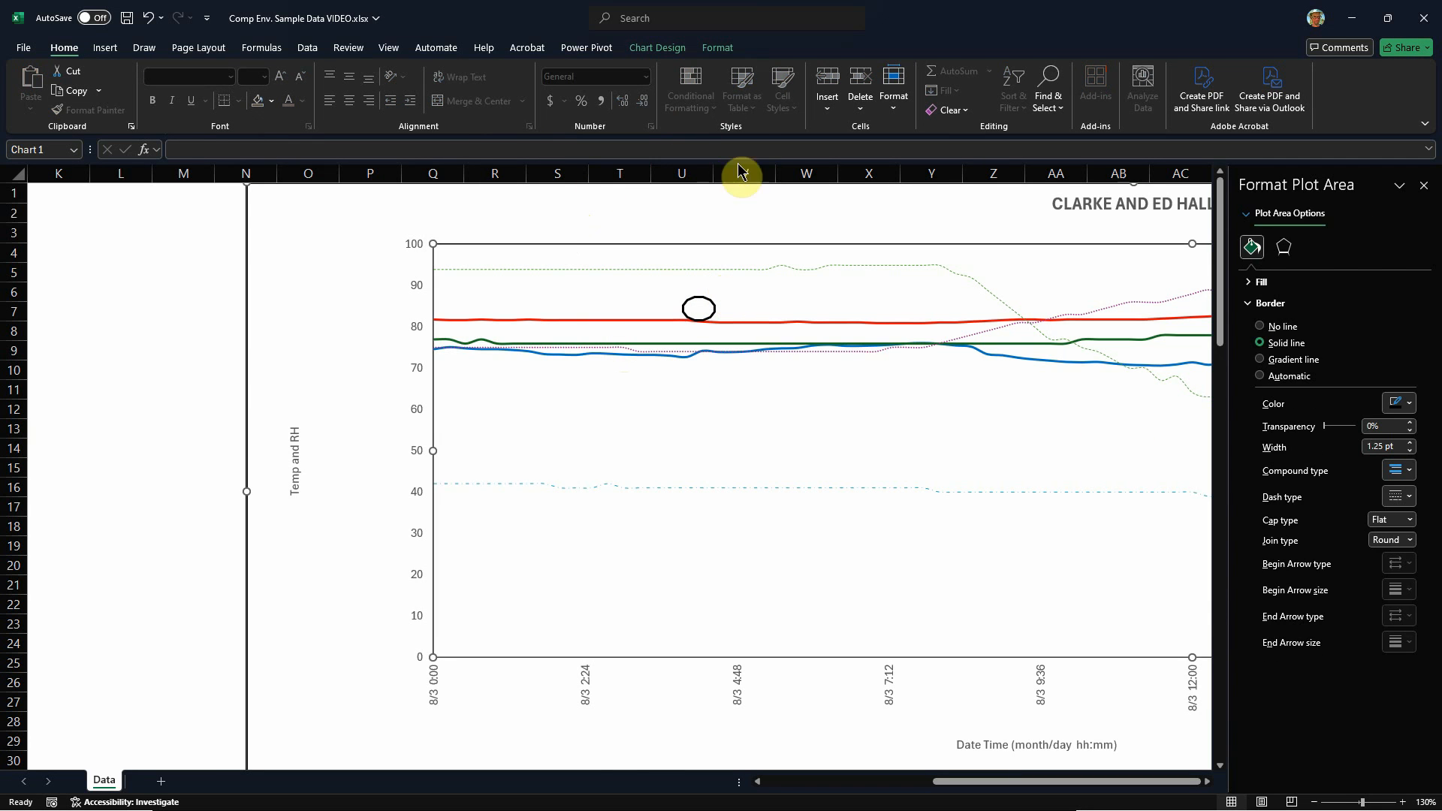
click(104, 47)
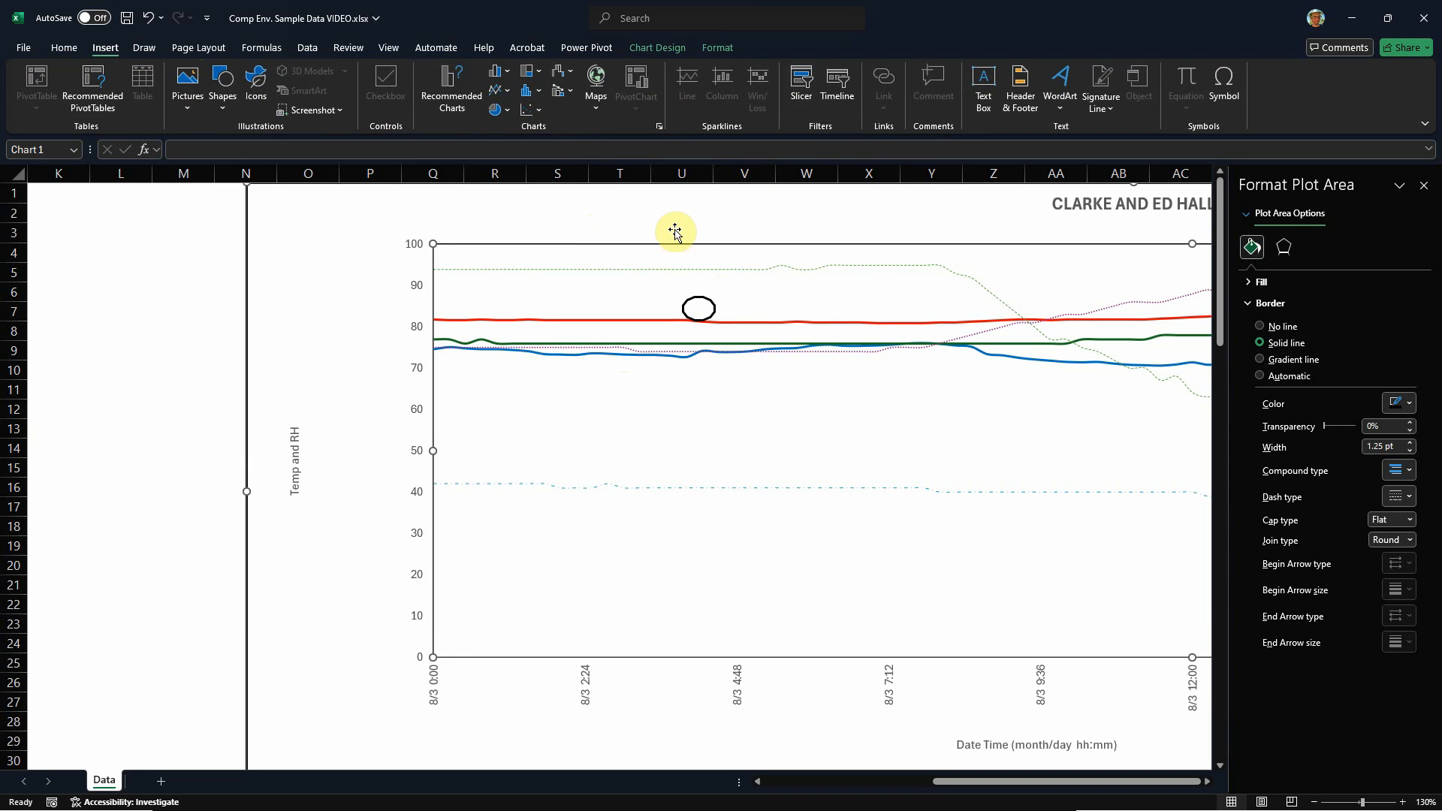
click(525, 195)
key(Escape)
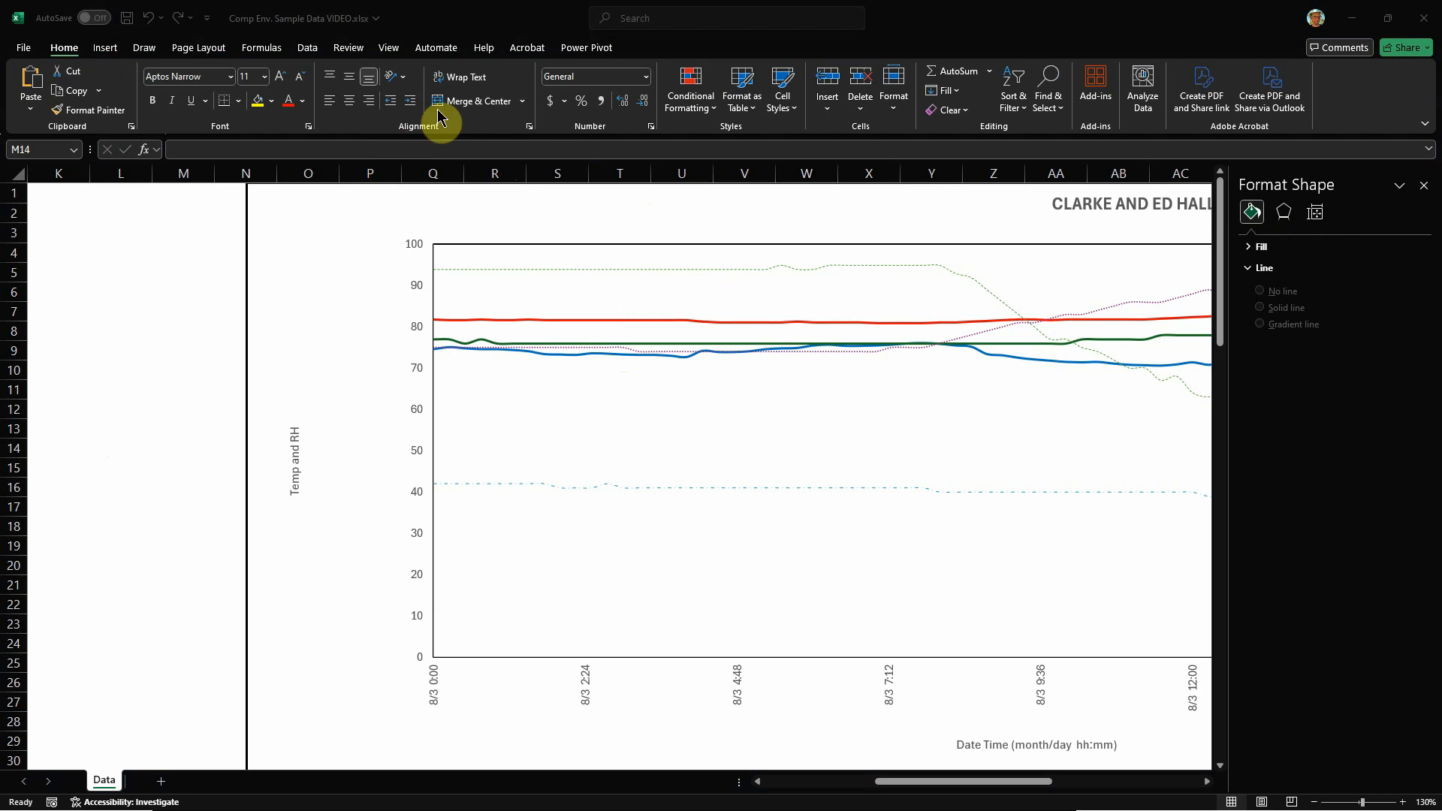
Step: Draw a circle about 0.63" in diameter on the blank cells beside the chart, around column L, rows 5 to 8
click(111, 51)
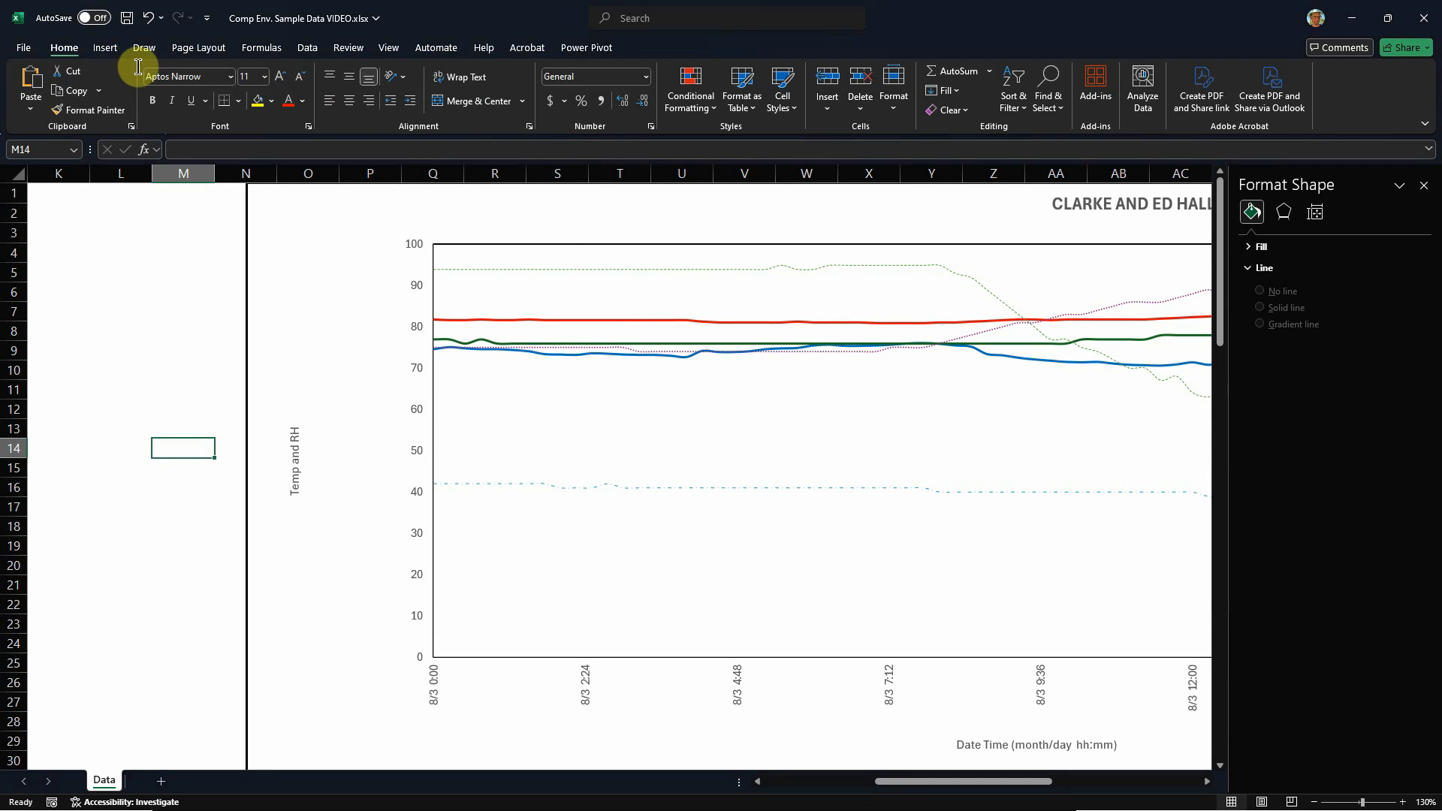
click(107, 49)
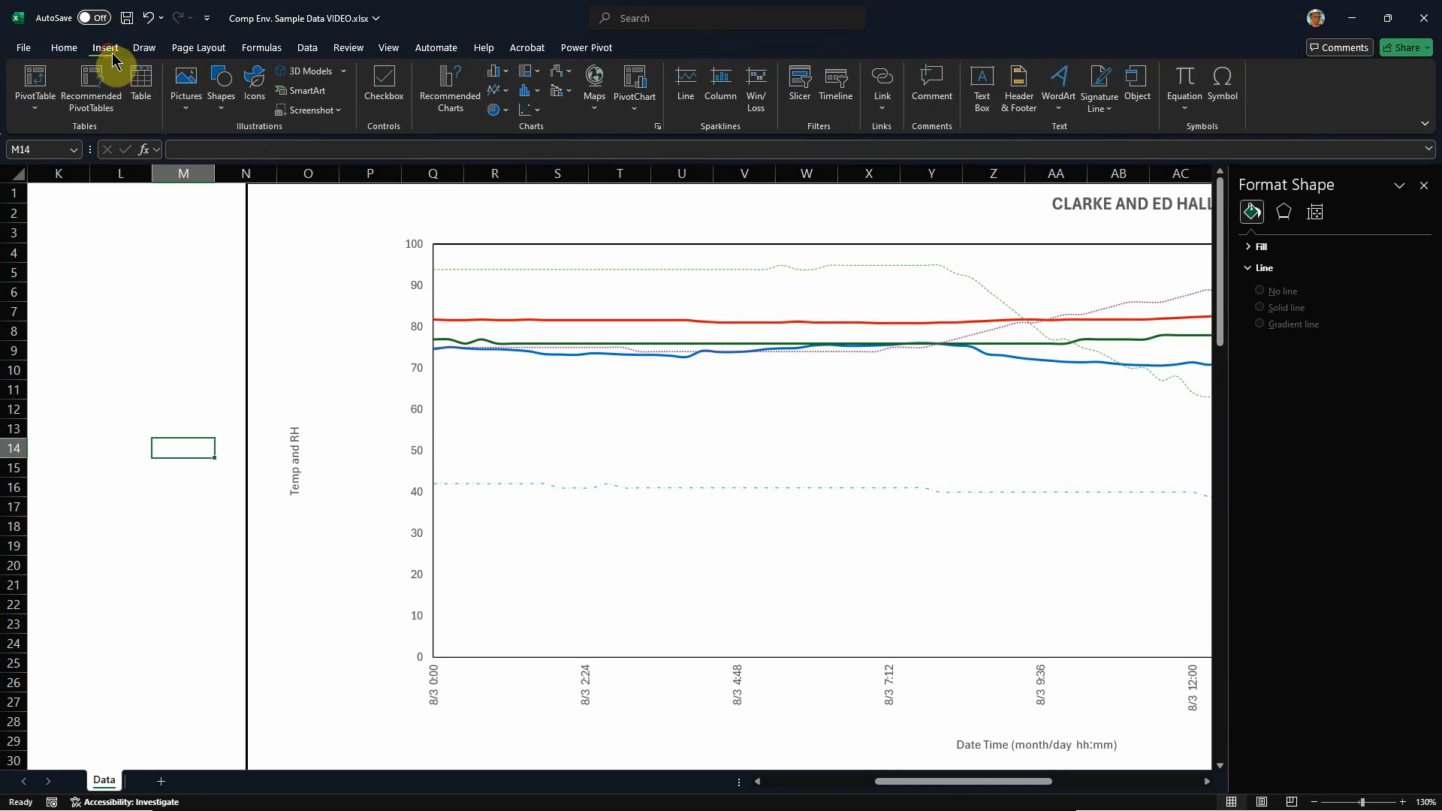
click(223, 105)
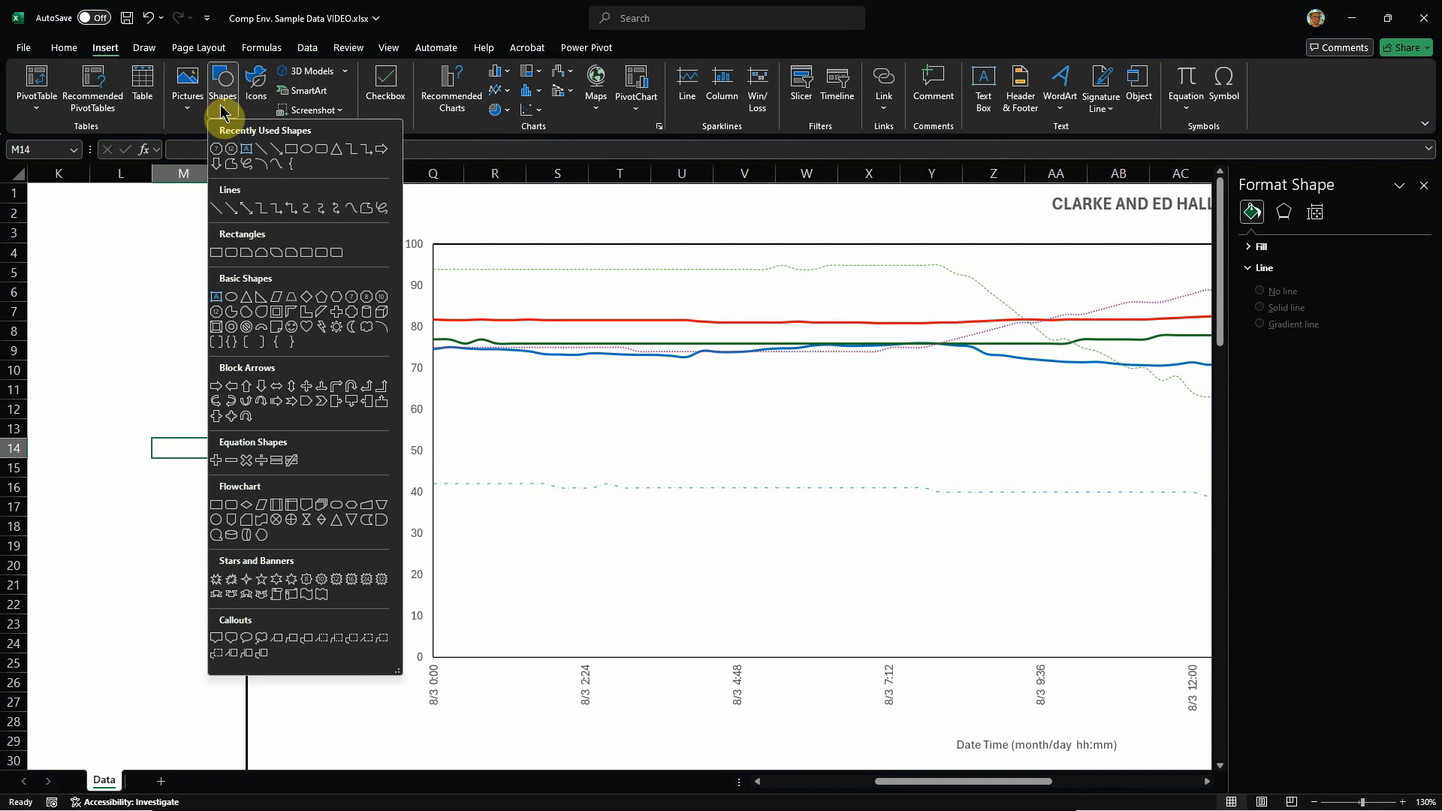
click(232, 301)
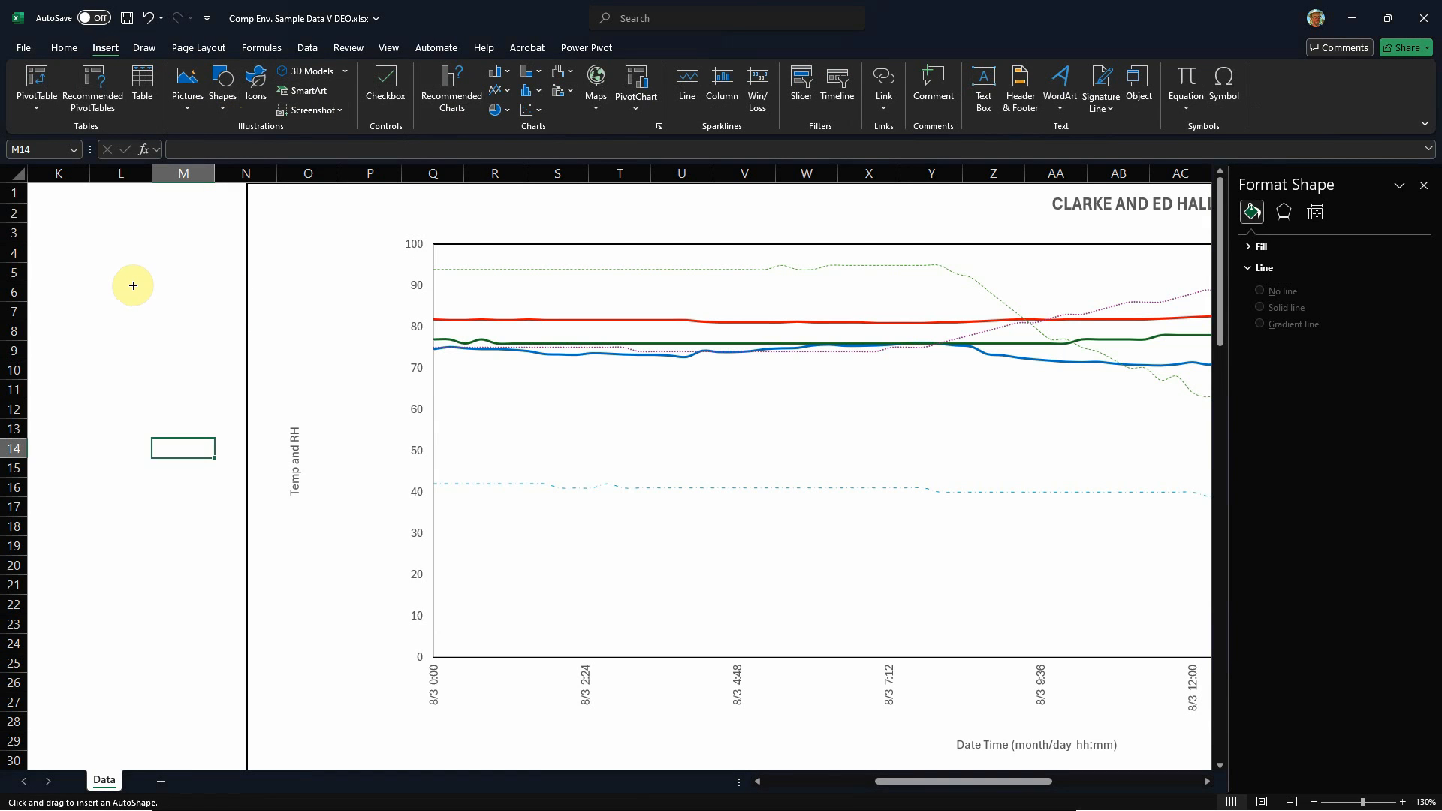
drag(110, 276, 170, 335)
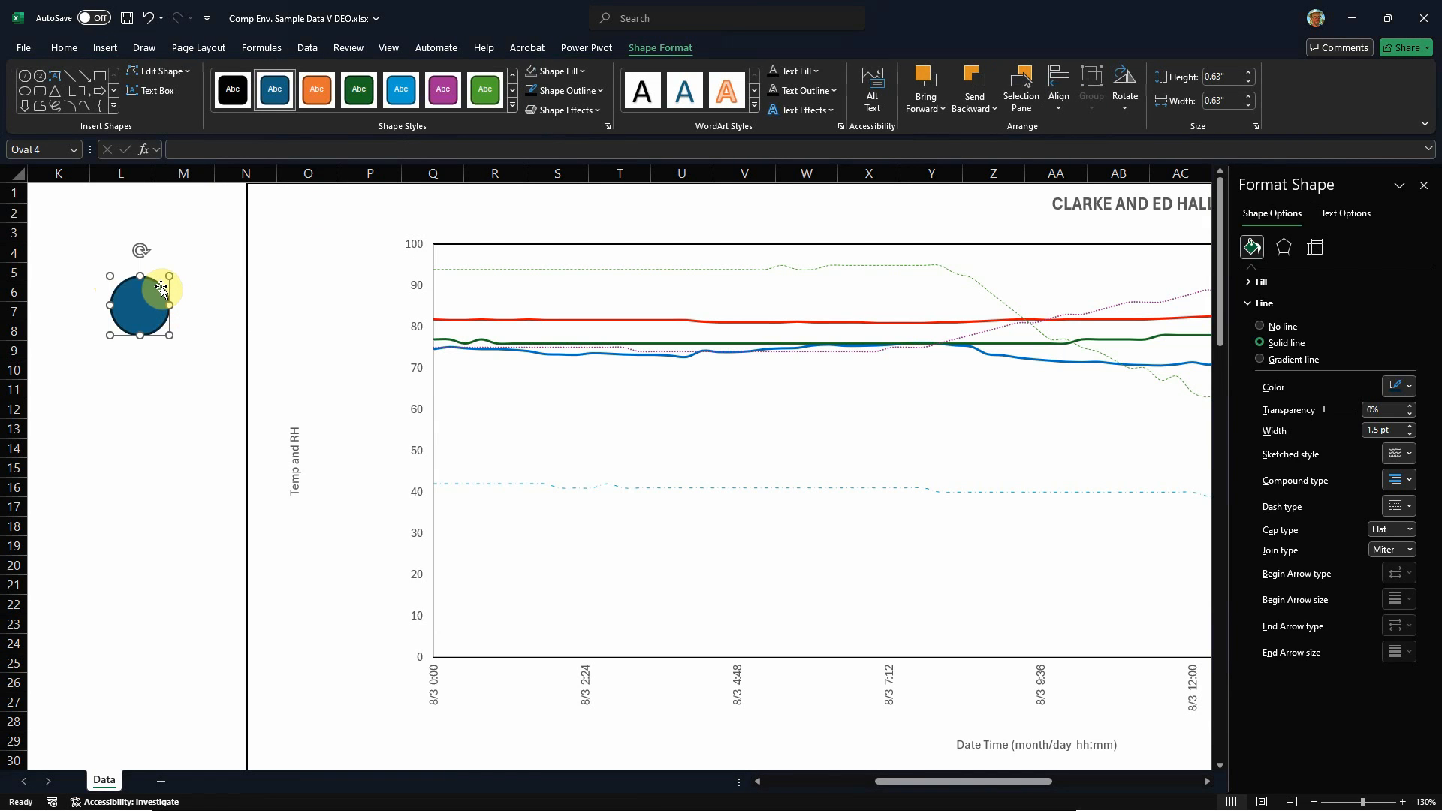
Step: Remove the circle's fill and set its outline weight to 1.5 pt
click(582, 72)
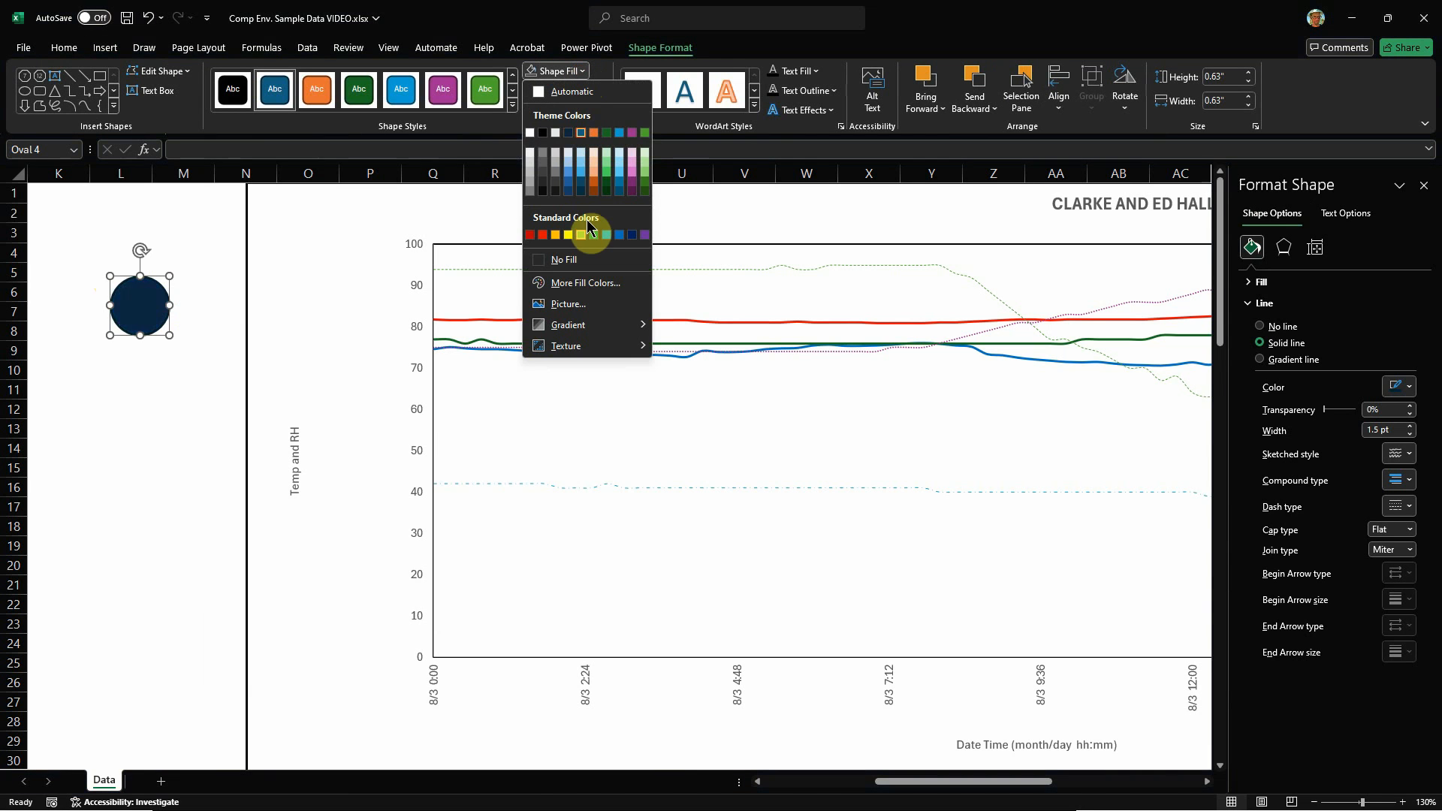
click(572, 259)
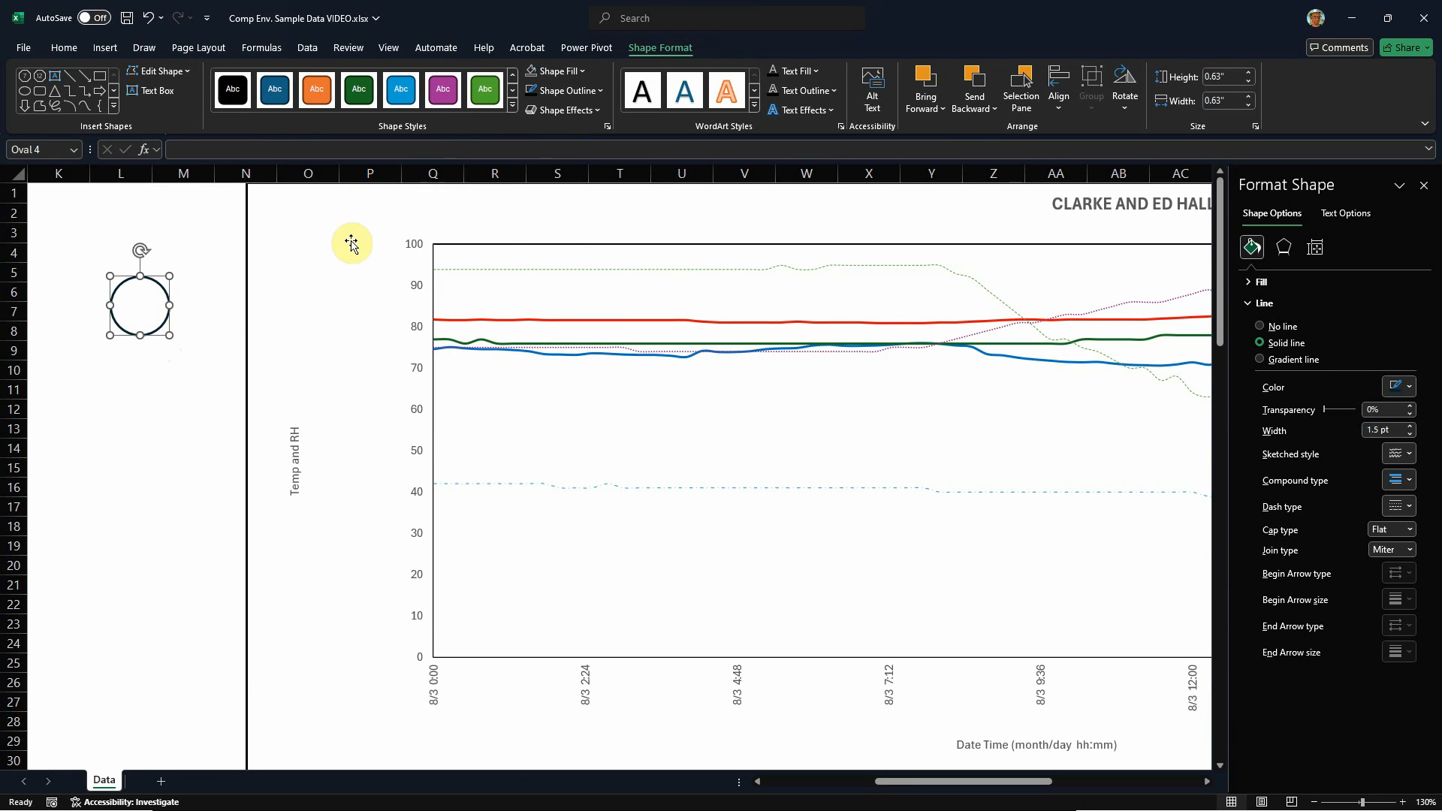
click(565, 90)
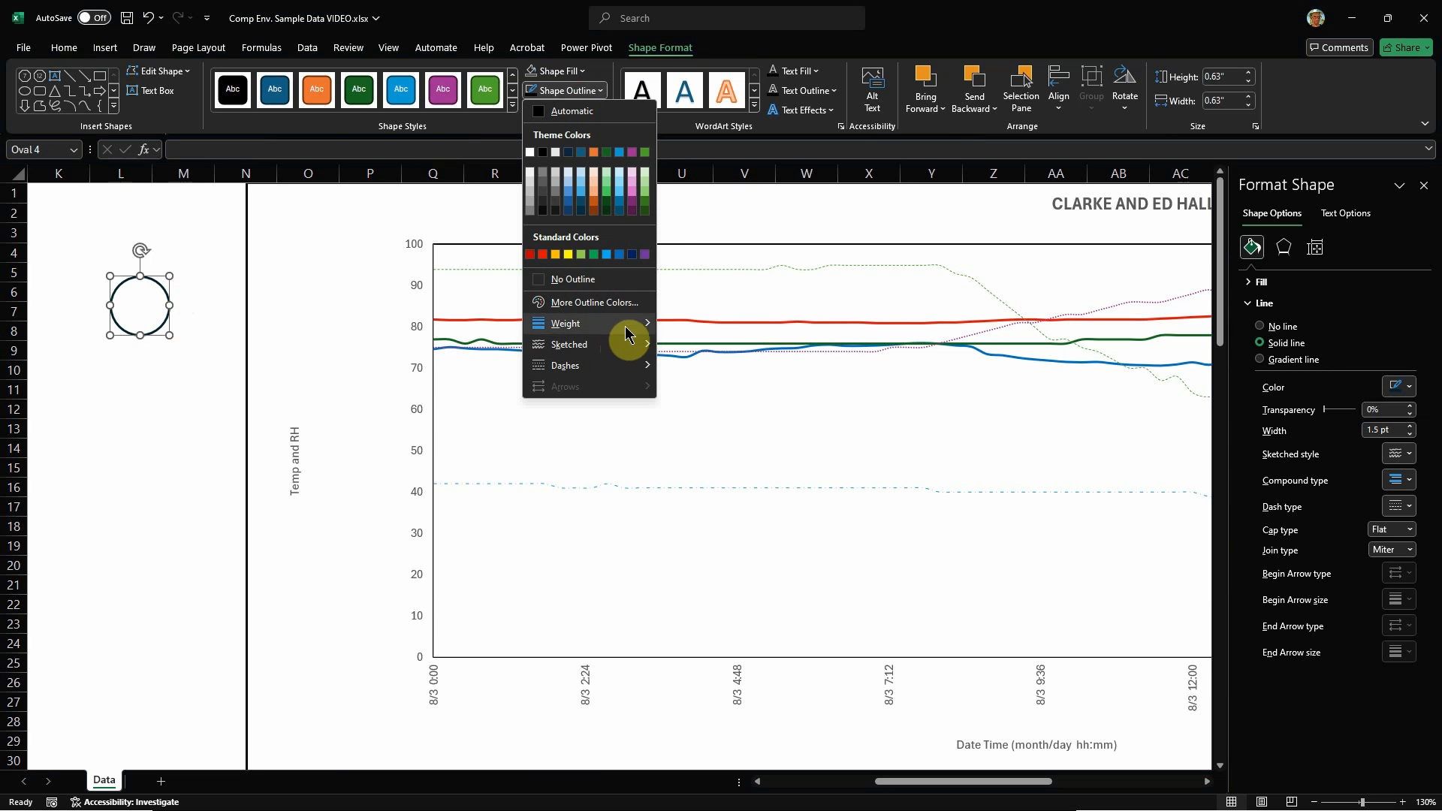
mouse_move(618, 335)
click(709, 405)
click(178, 364)
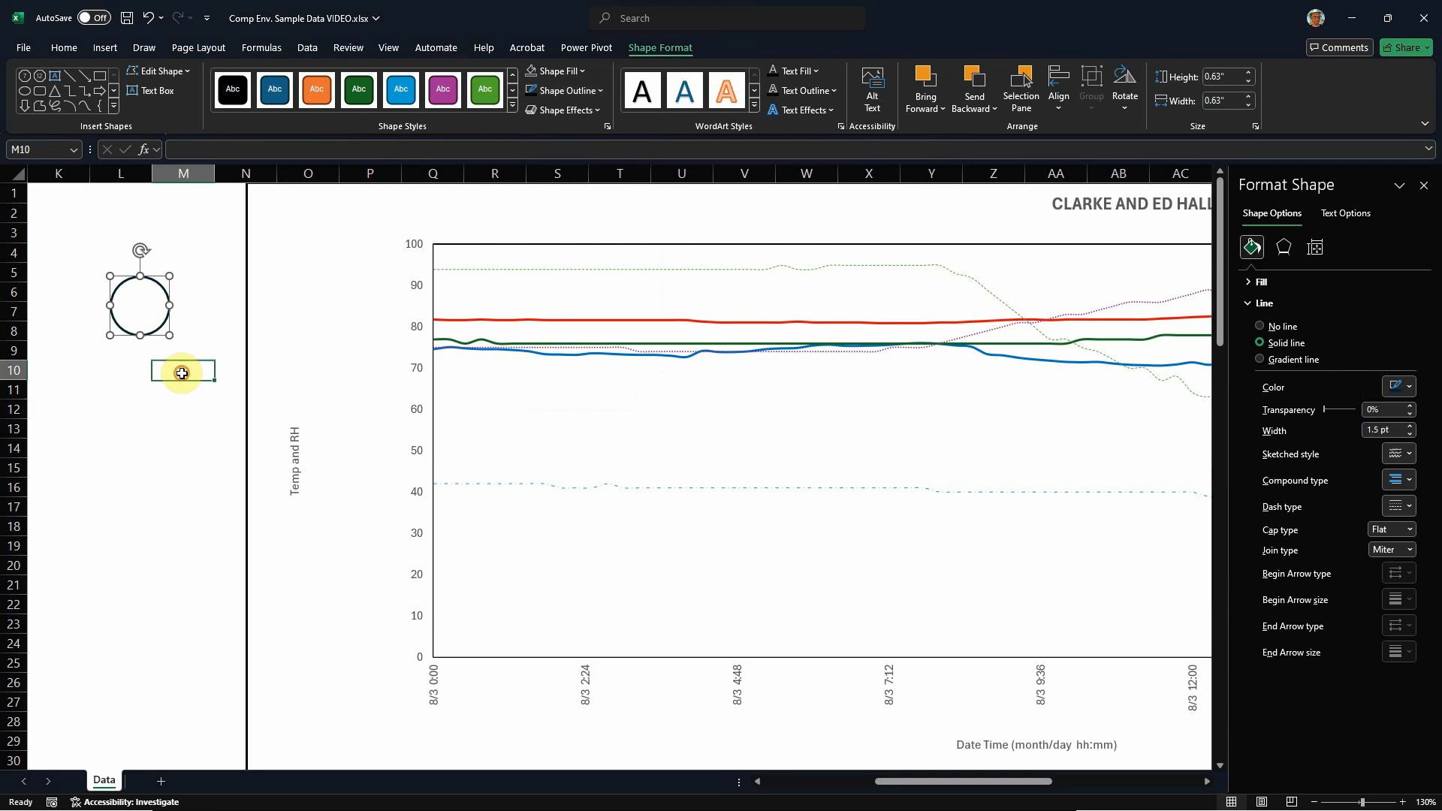
Step: Enter the text 11 inside the circle and make the font colour black
click(139, 300)
click(148, 286)
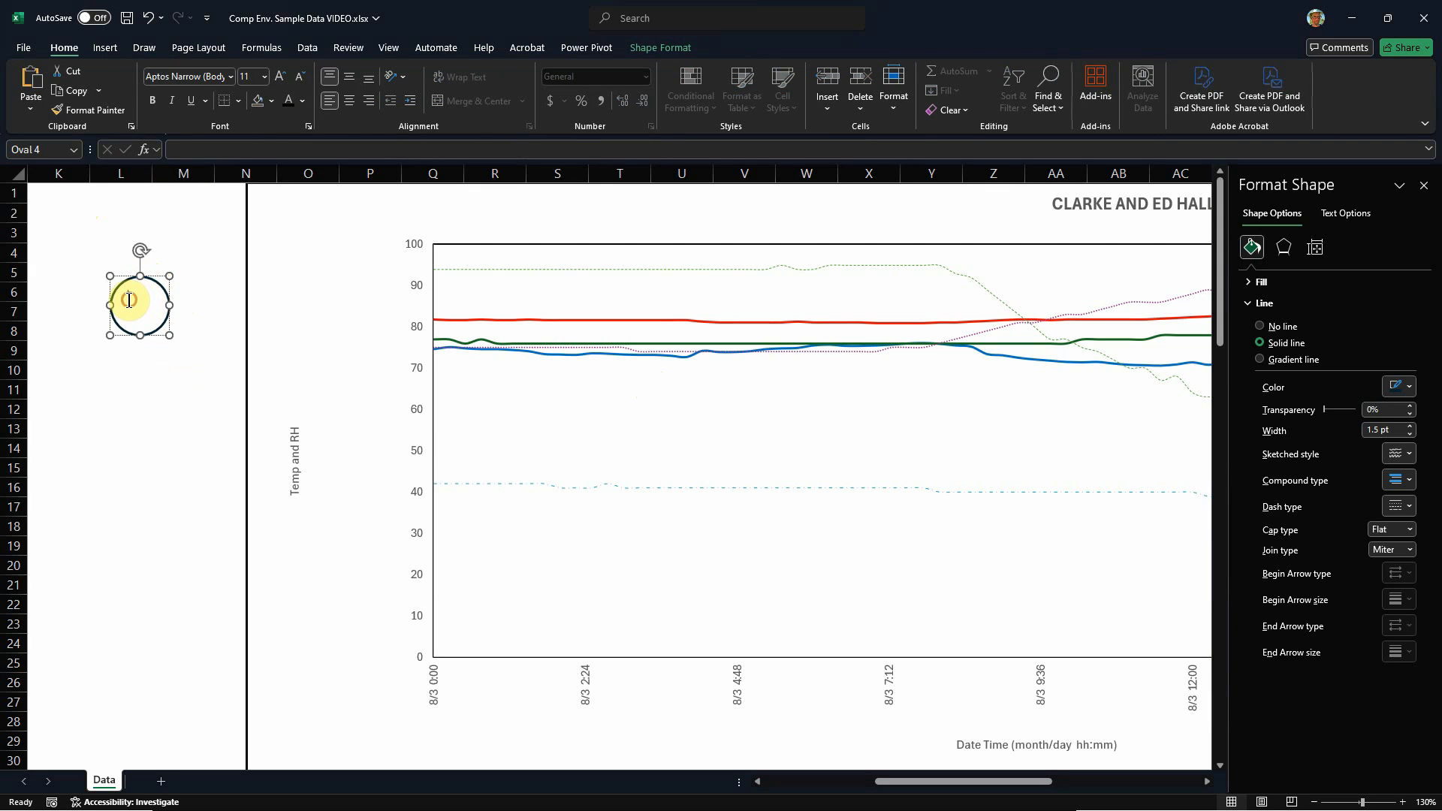
click(155, 300)
click(129, 299)
click(144, 298)
click(129, 300)
double_click(129, 300)
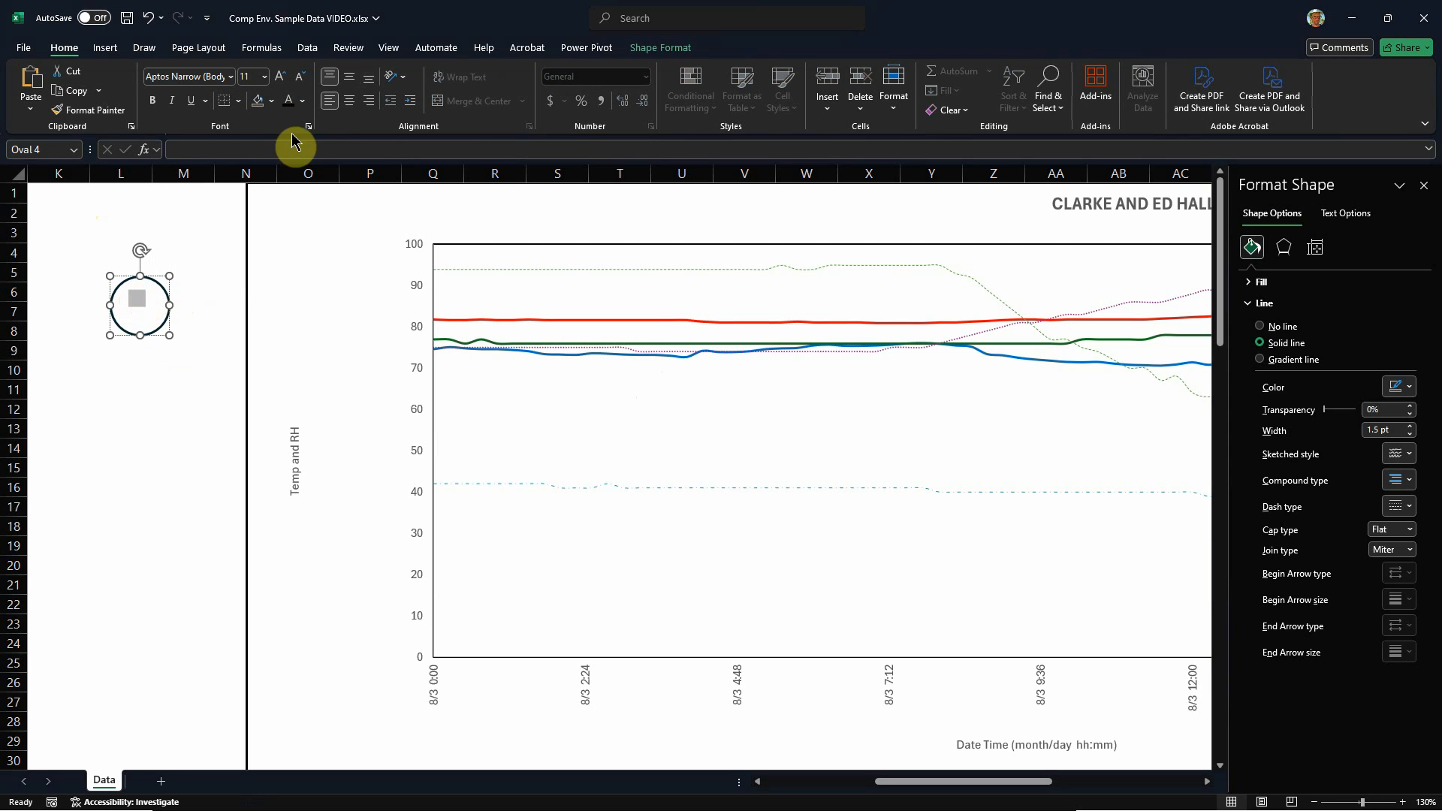
click(302, 100)
click(316, 123)
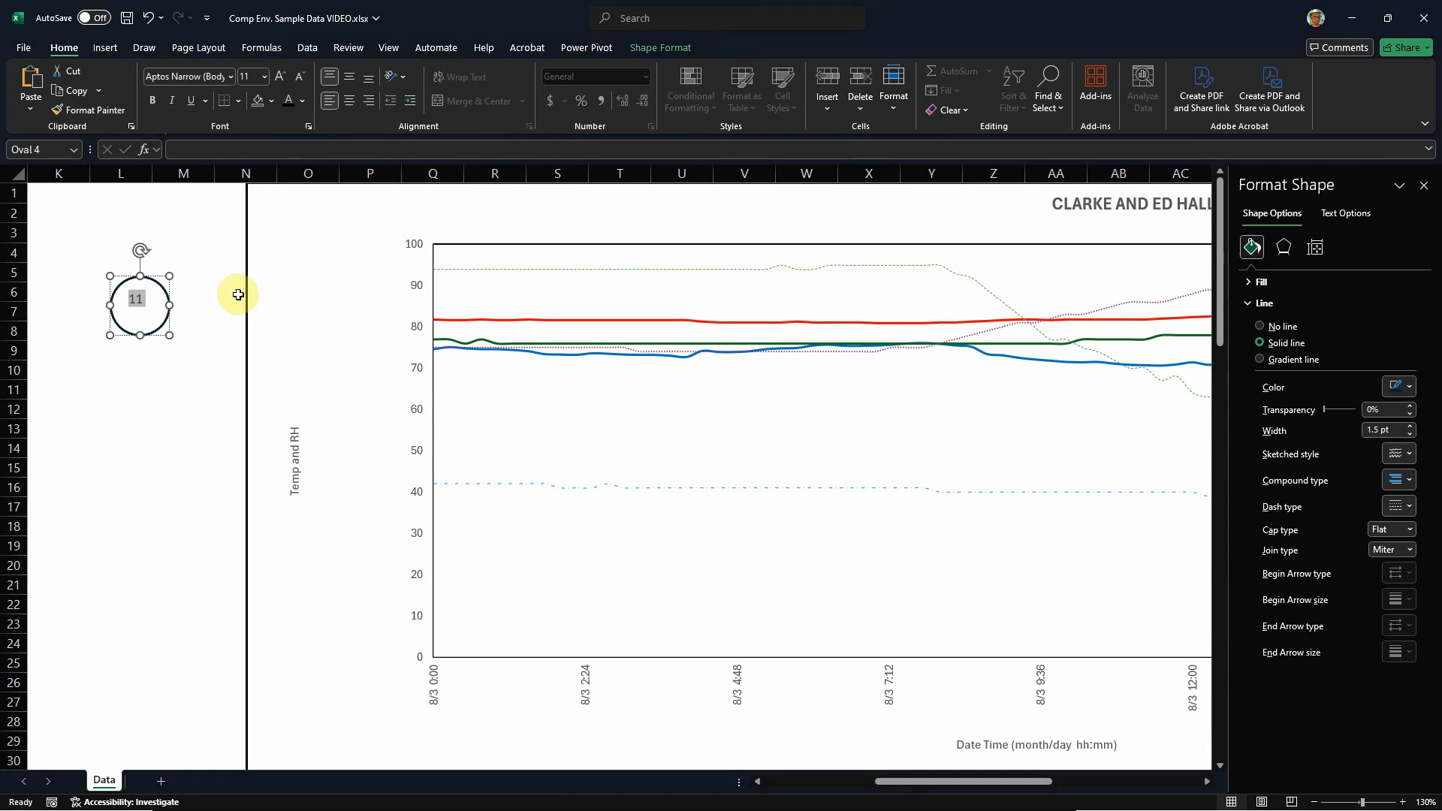
Step: Shrink the circle to fit more closely around the number 11 and middle-align the text vertically
click(181, 417)
click(147, 303)
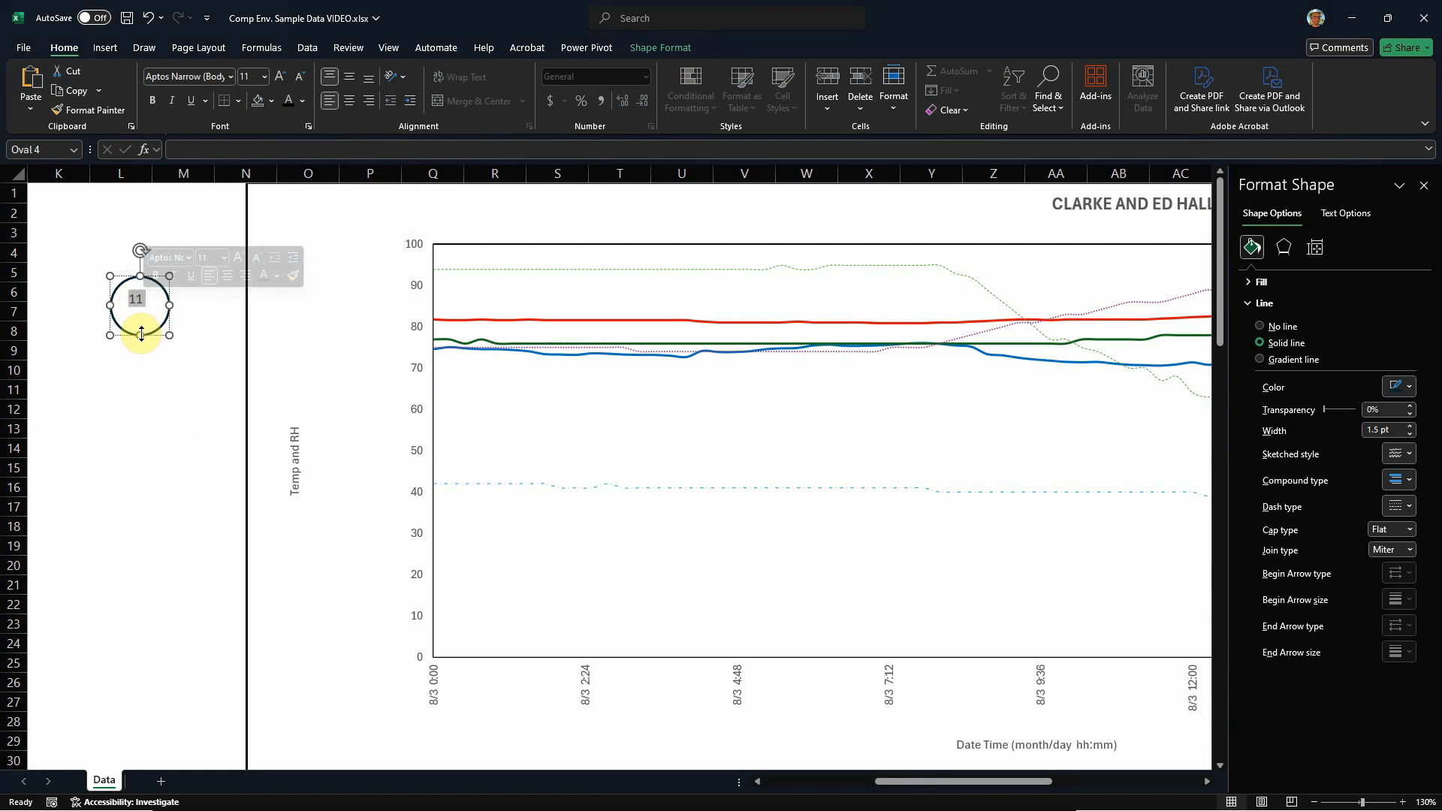
drag(140, 335, 142, 323)
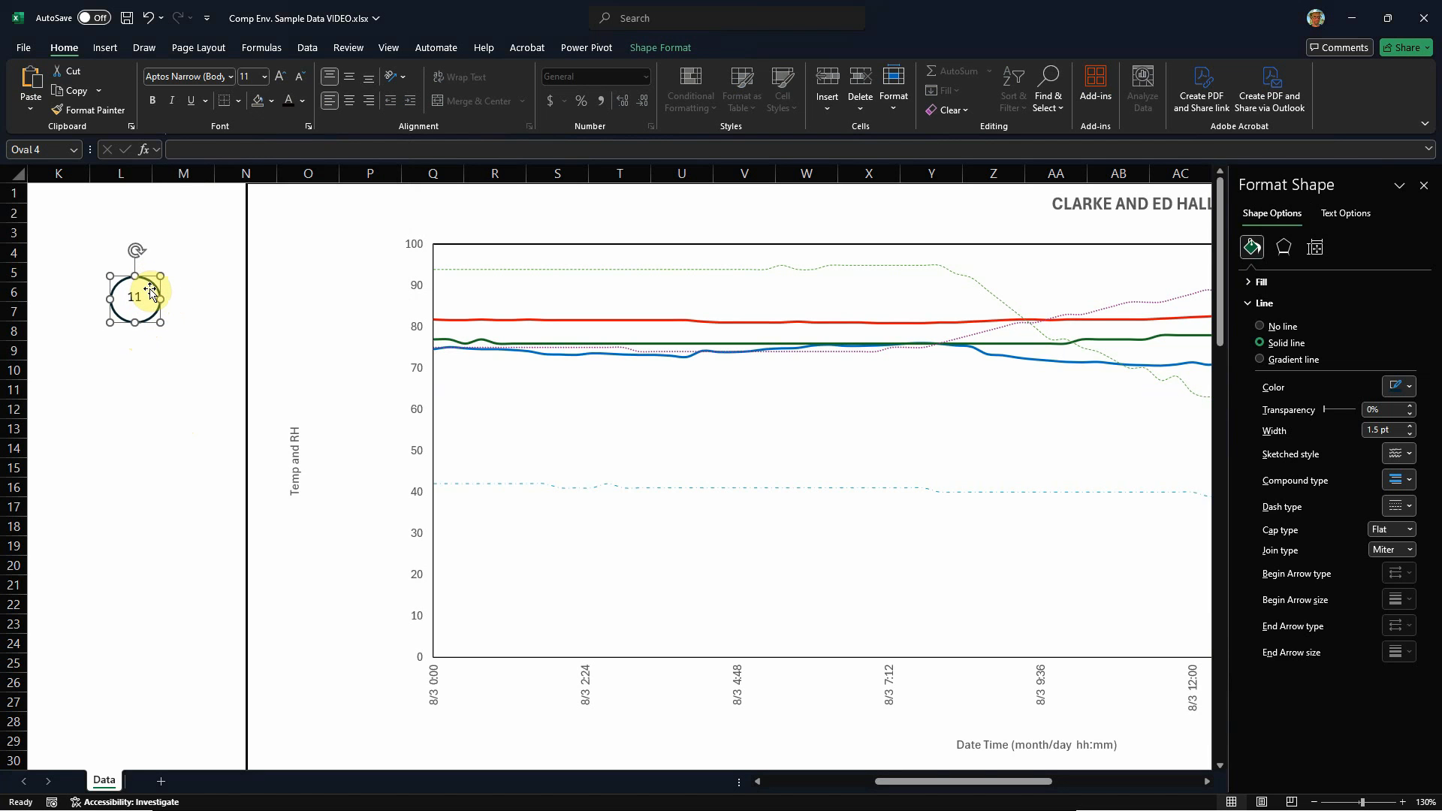
click(333, 103)
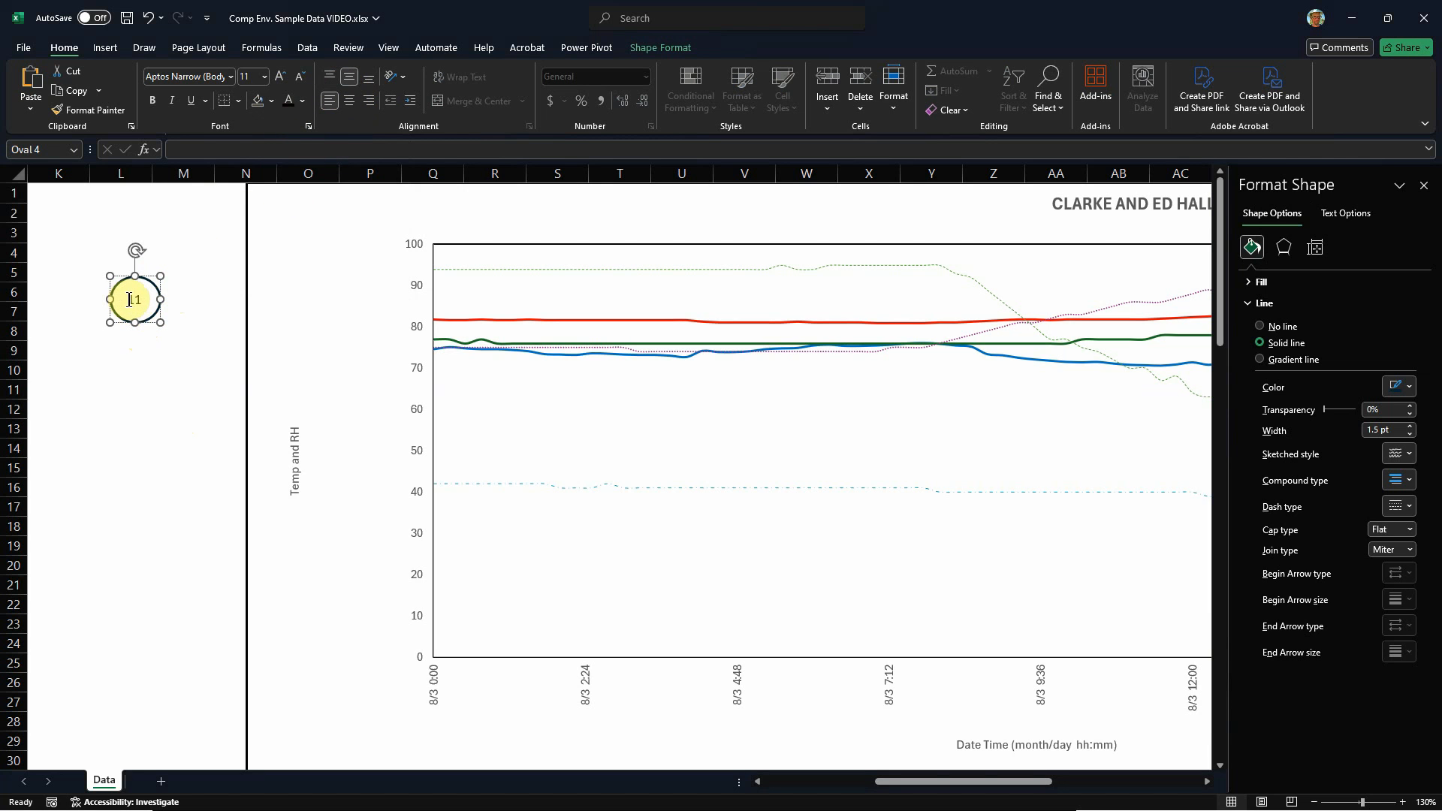
Step: Make the number 11 inside the circle bold
drag(135, 299, 143, 306)
click(154, 106)
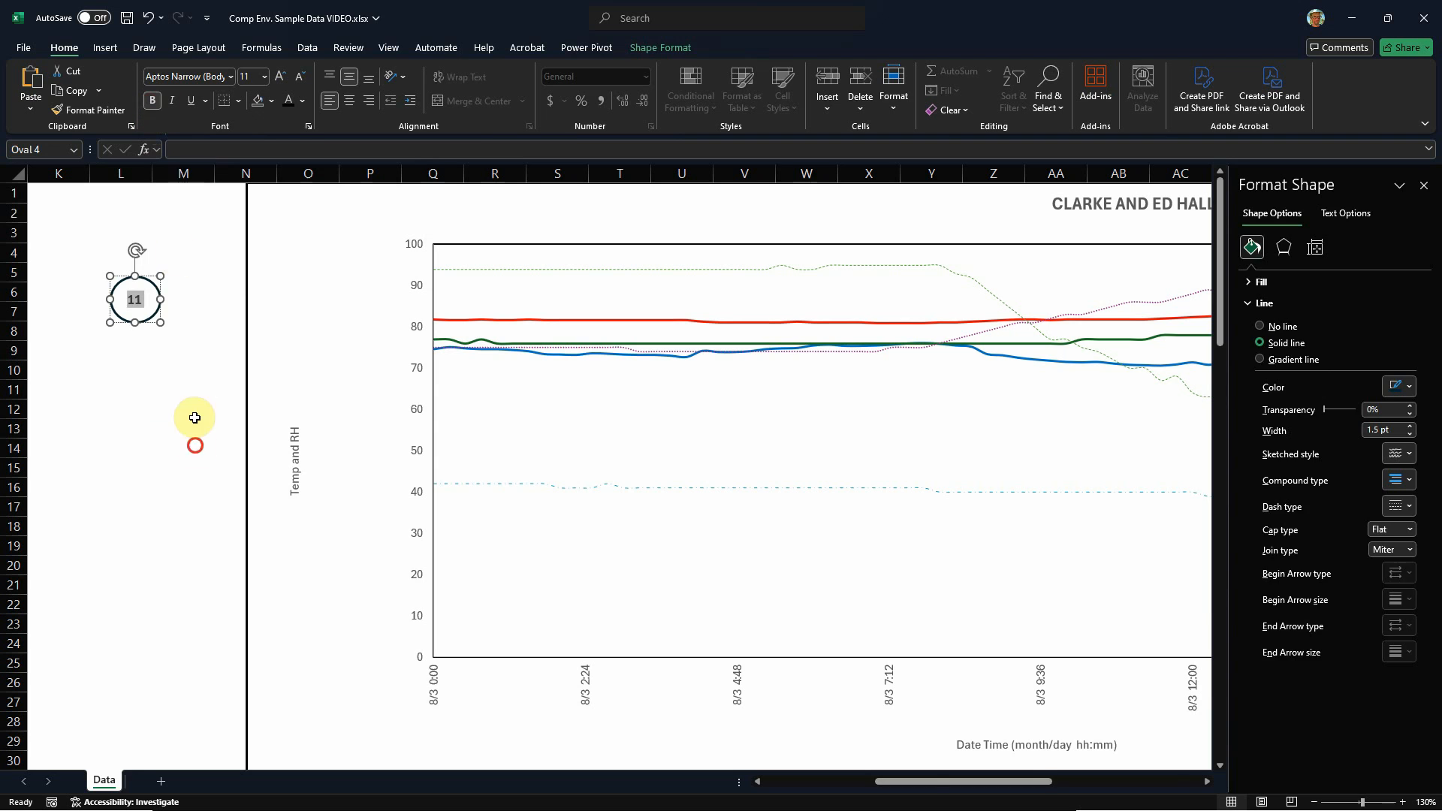
click(197, 445)
click(156, 314)
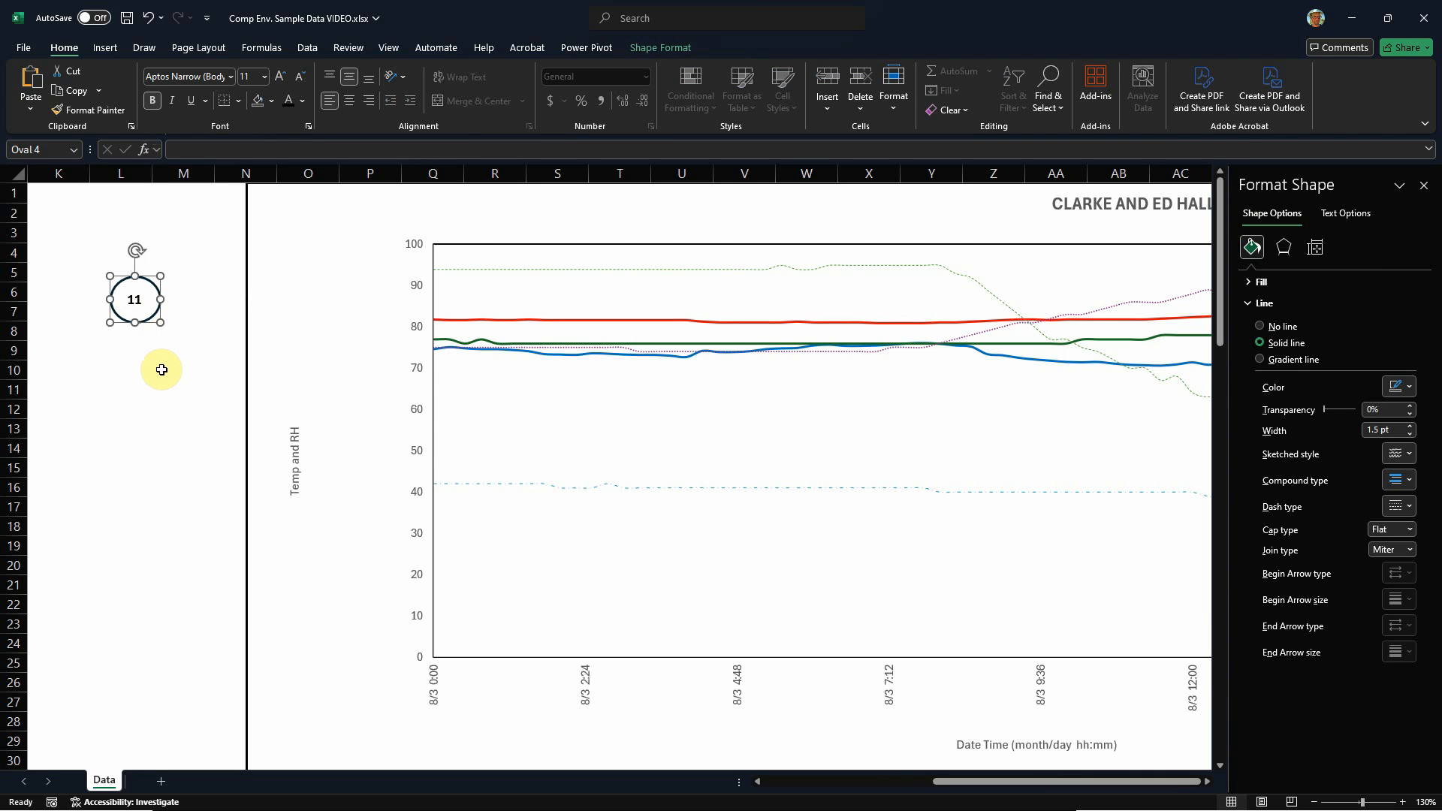
Step: Copy the numbered circle onto the chart and place it just before the labelled peak of the red temperature line
drag(172, 306, 785, 252)
scroll(567, 426, down, 3)
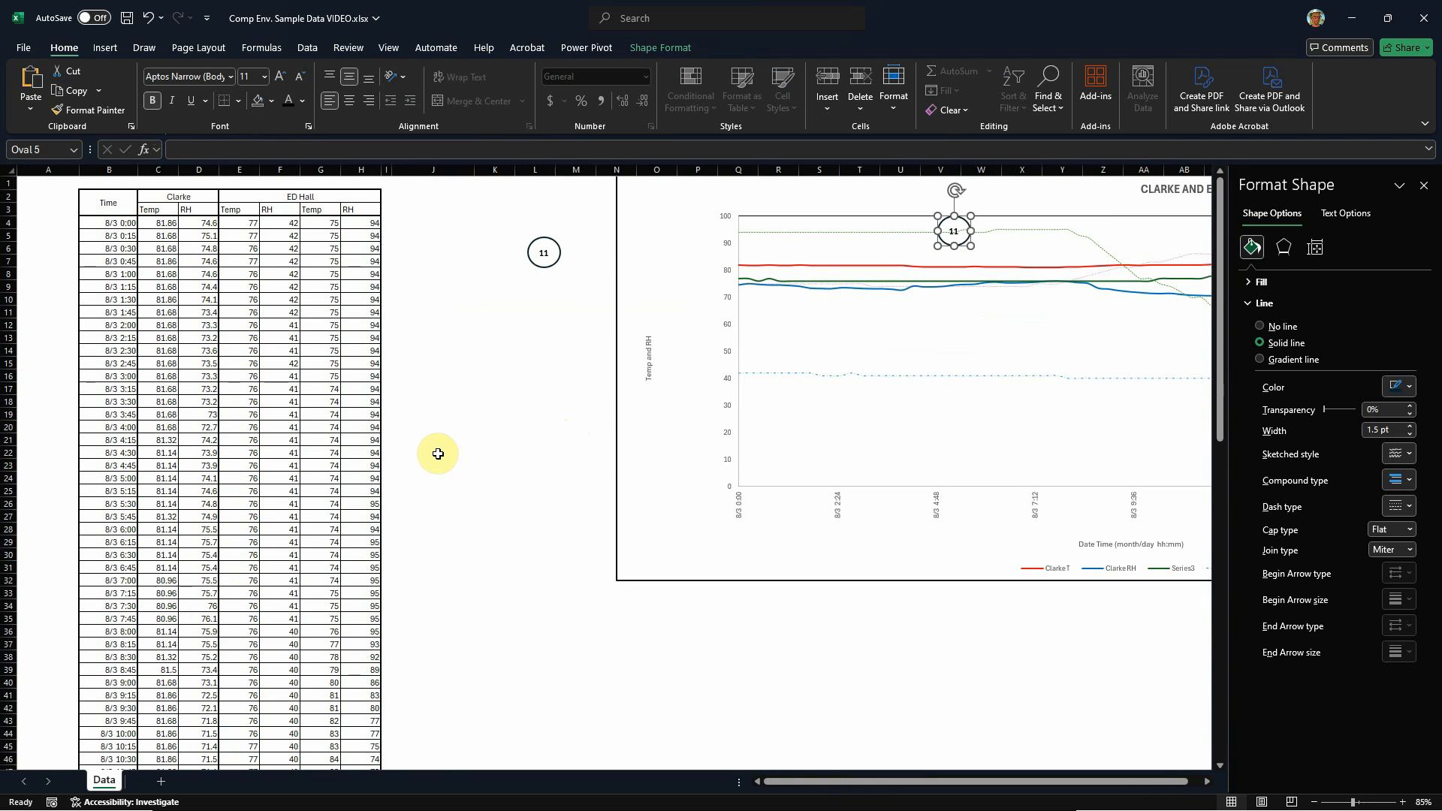
scroll(521, 470, down, 1)
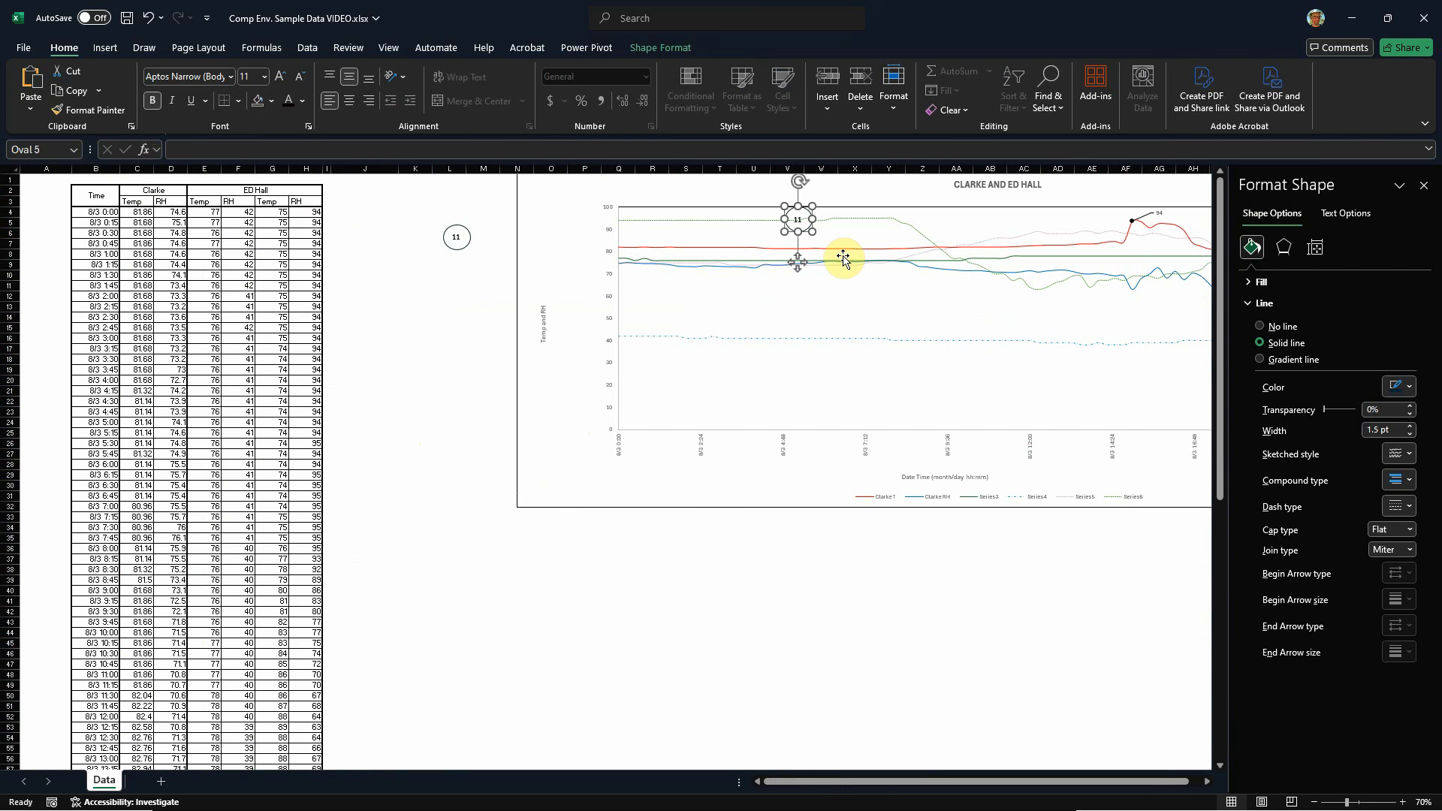
drag(812, 212, 1107, 207)
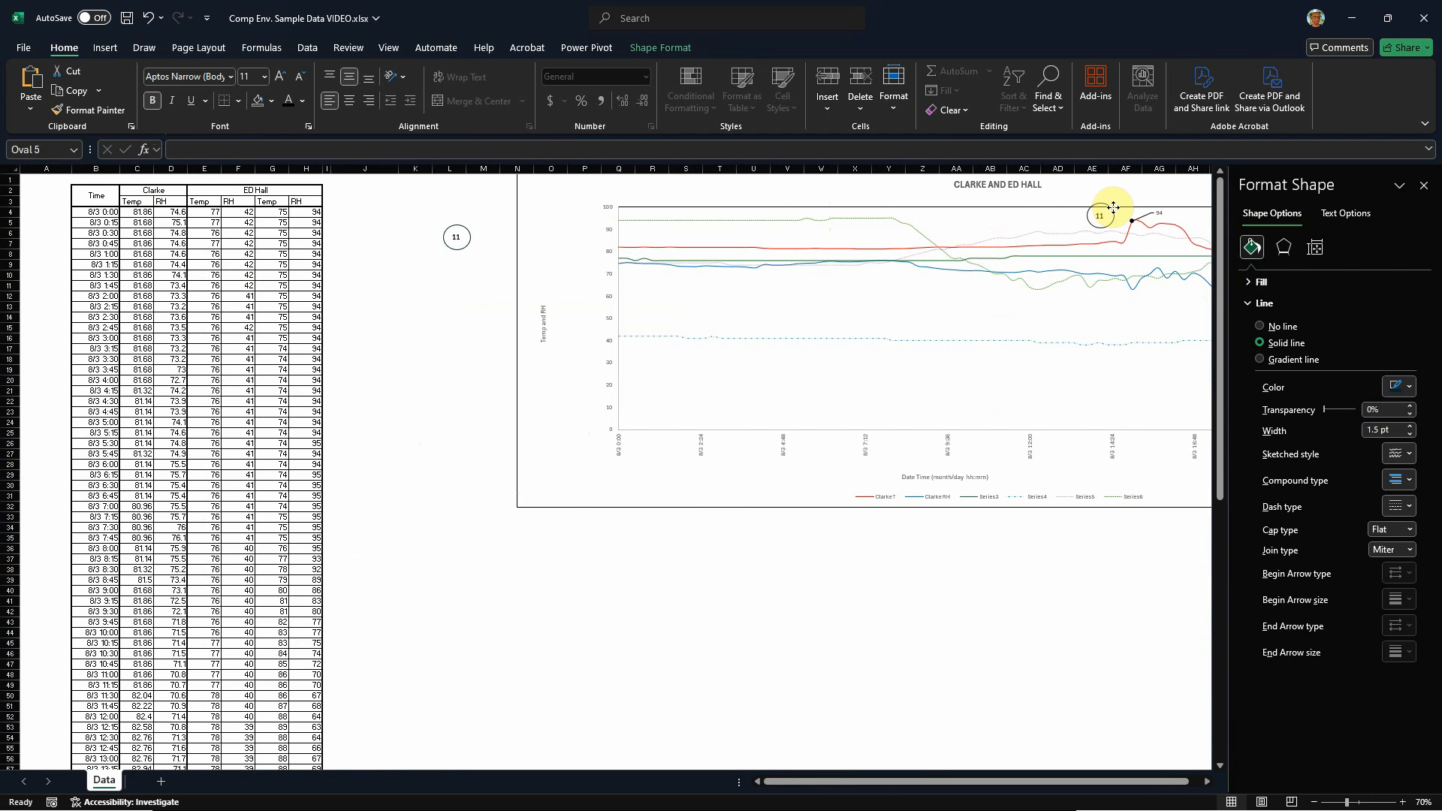
Step: Move the whole chart down the sheet and make it taller by extending its upper edge to about row 3
scroll(421, 489, down, 1)
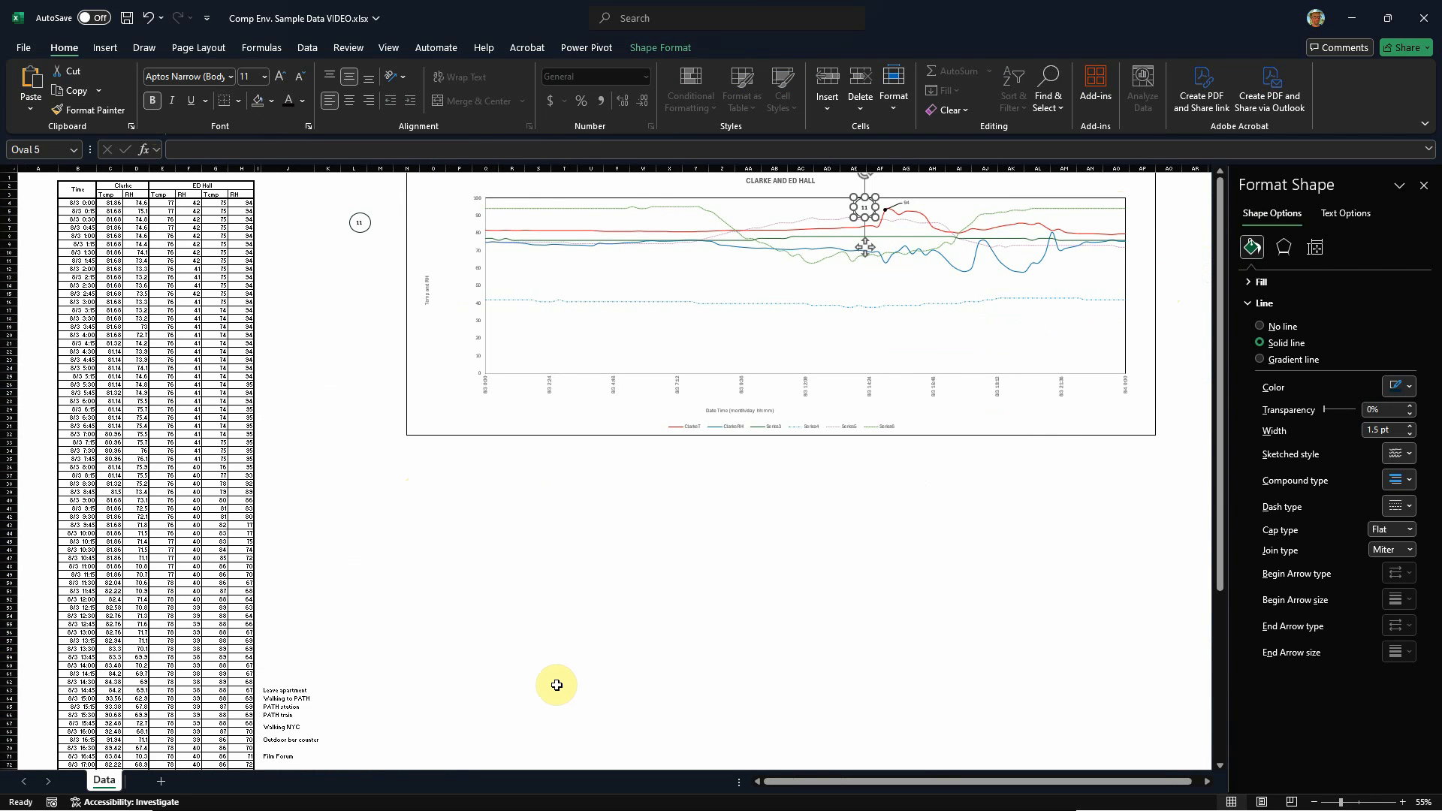
scroll(556, 687, down, 1)
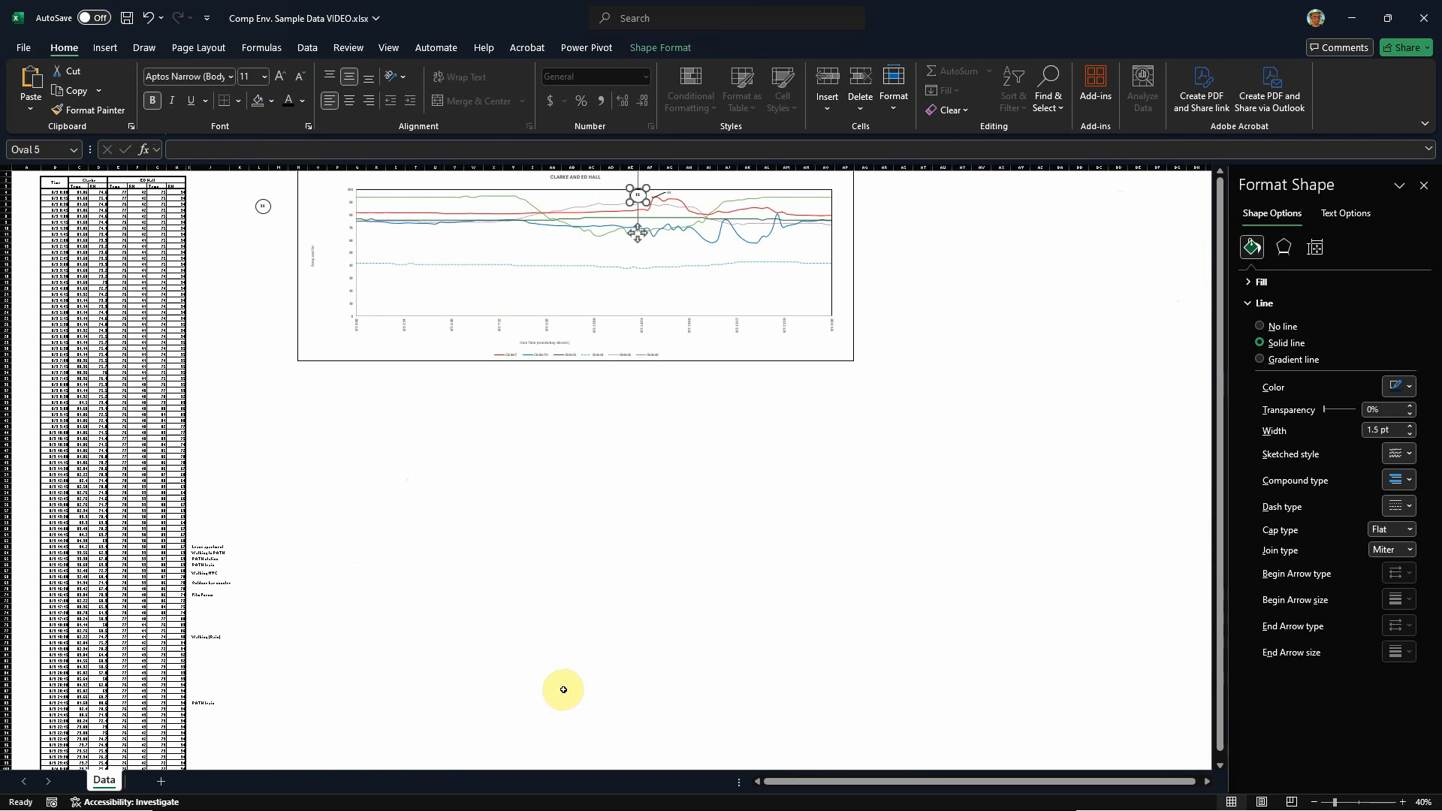
click(1001, 549)
scroll(984, 519, up, 2)
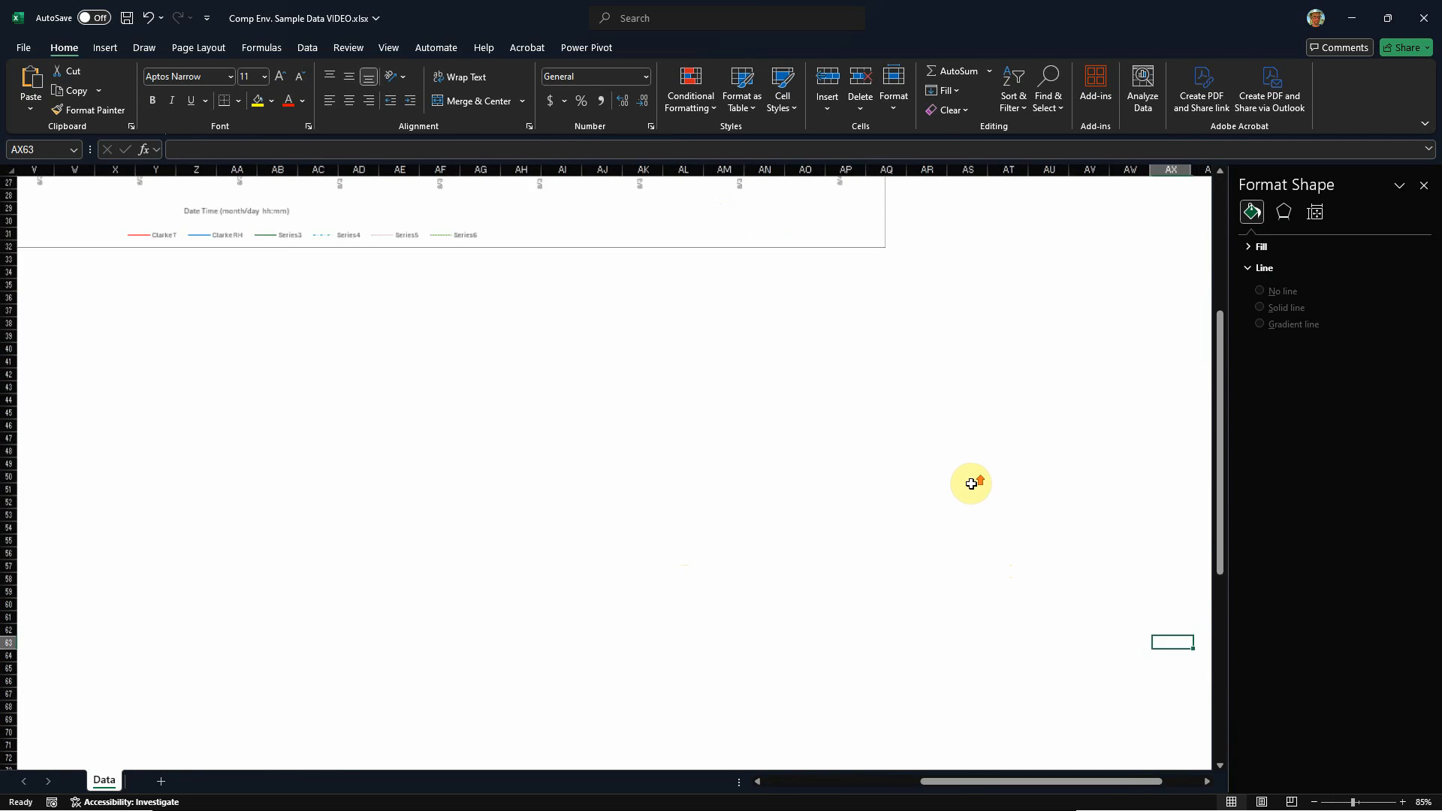
scroll(972, 483, down, 3)
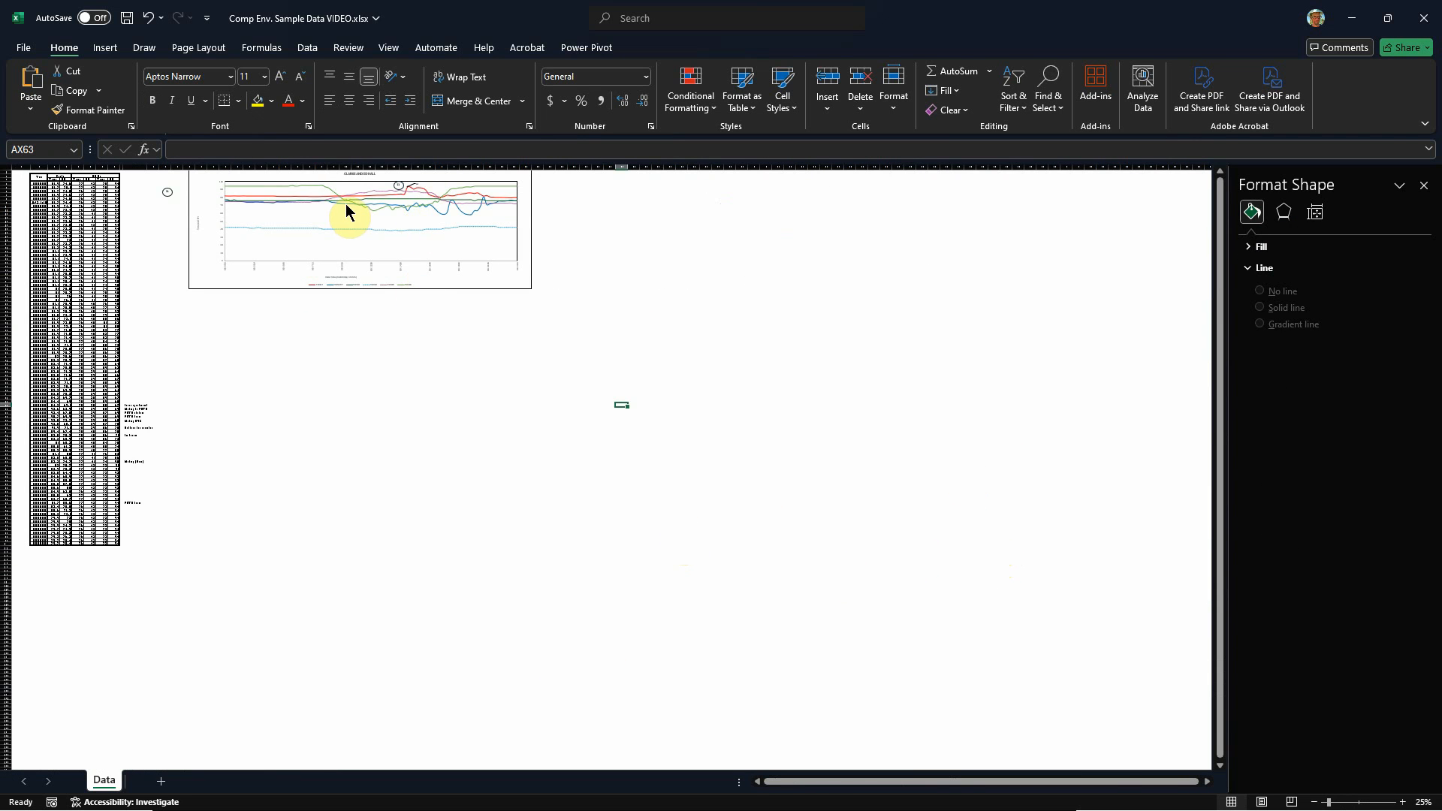
scroll(347, 212, up, 2)
scroll(680, 226, up, 1)
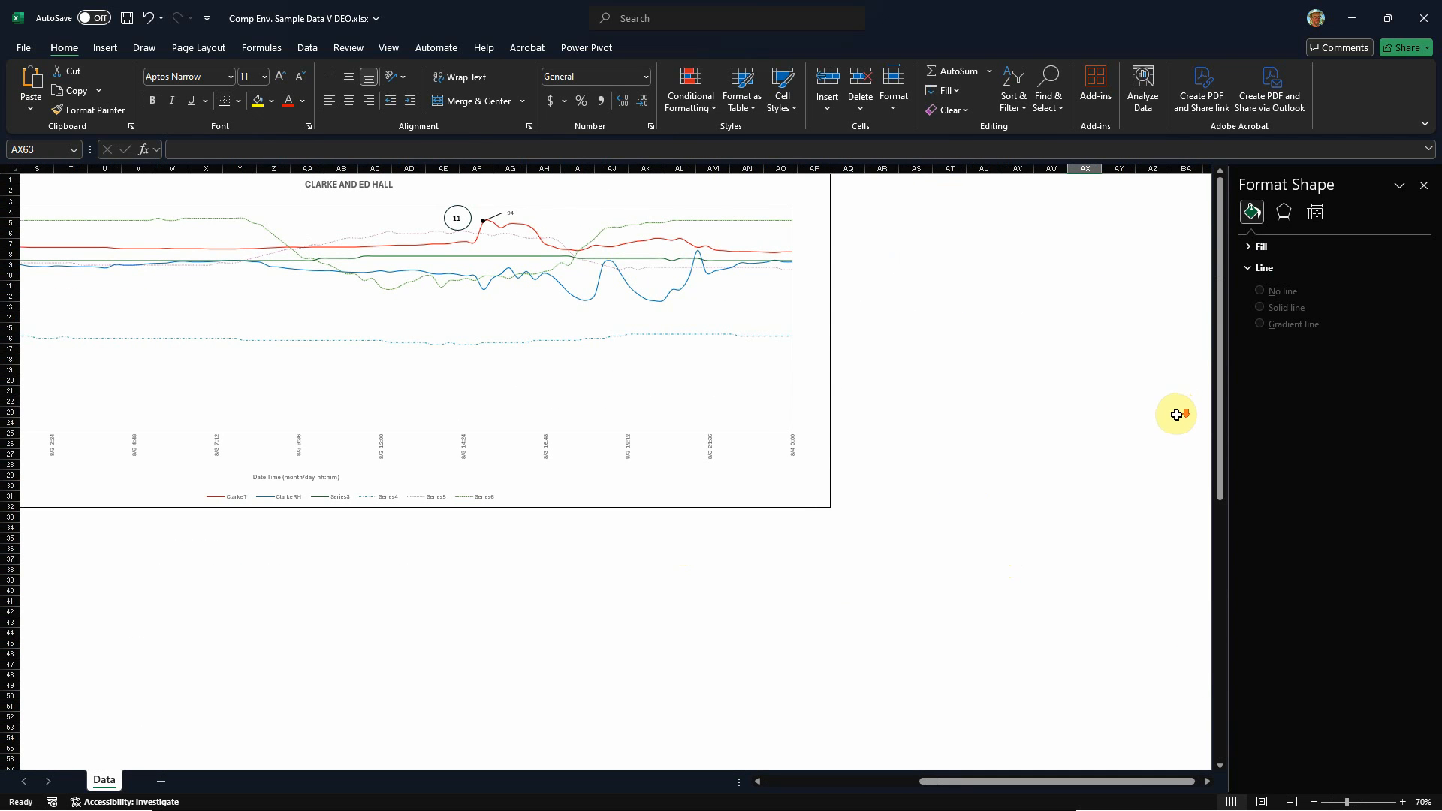
click(999, 783)
drag(999, 783, 929, 785)
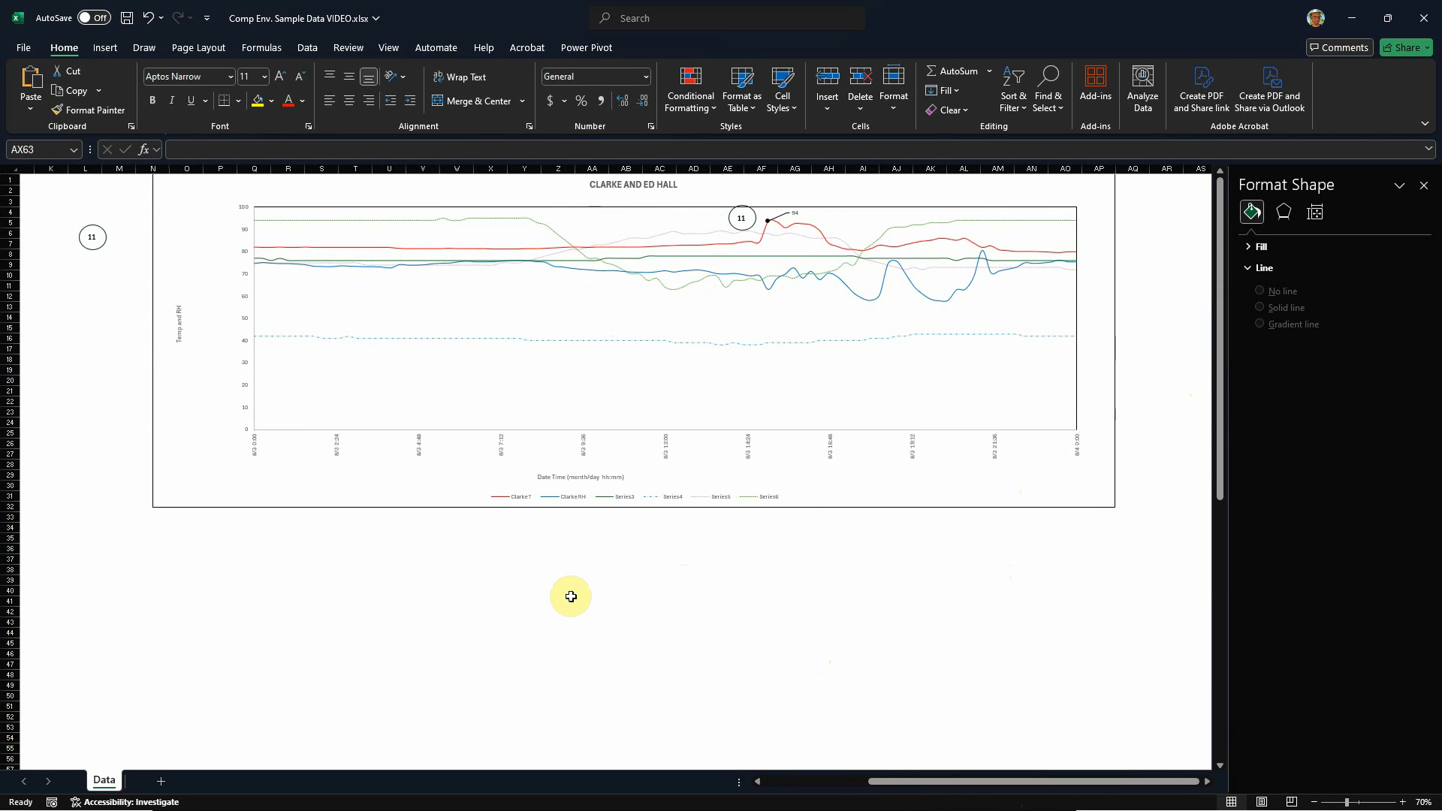
drag(154, 299, 153, 411)
drag(635, 291, 636, 194)
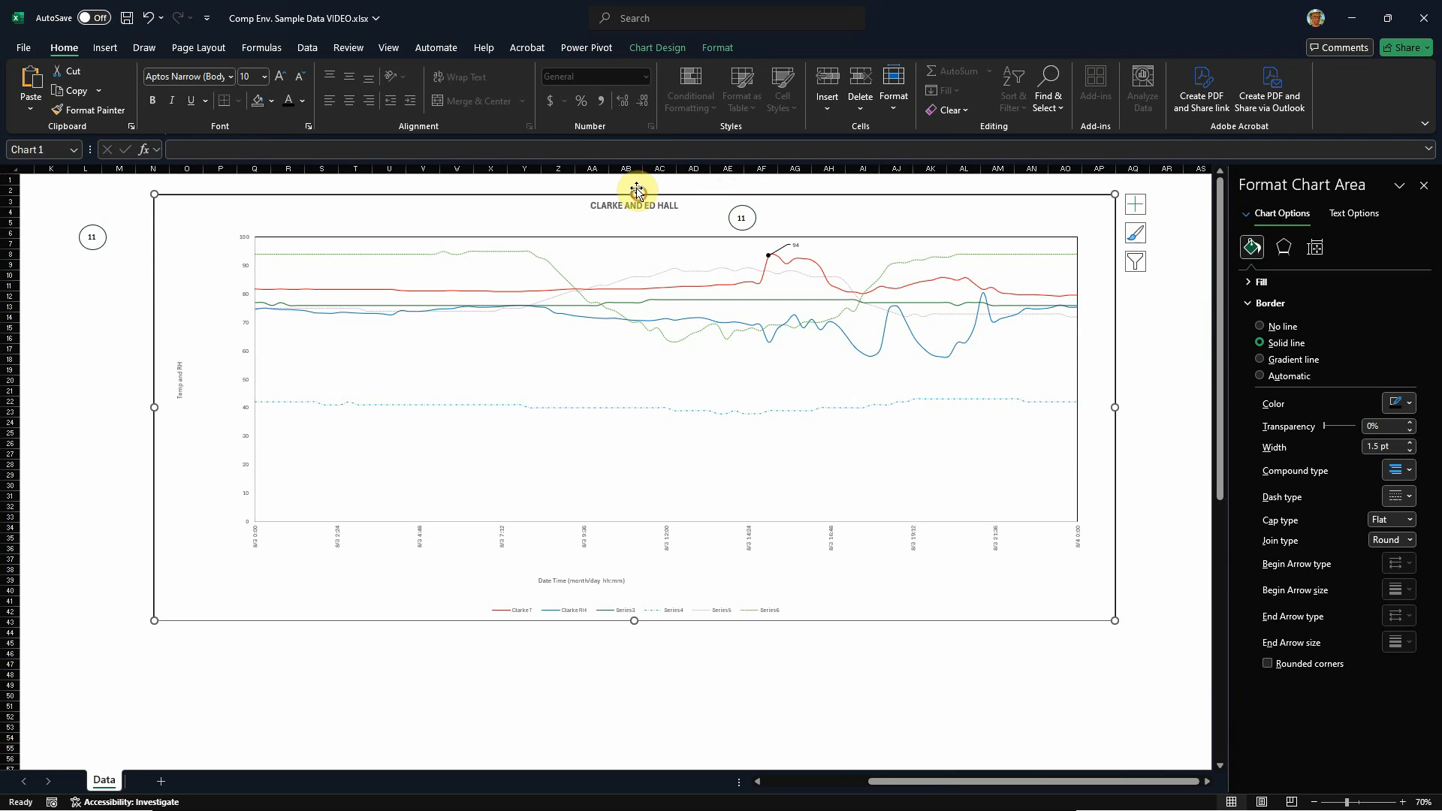
Step: Reposition the chart's numbered circle beside the red line's peak and park the original circle on blank cells around AQ11, beyond the chart
click(751, 208)
drag(751, 208, 751, 241)
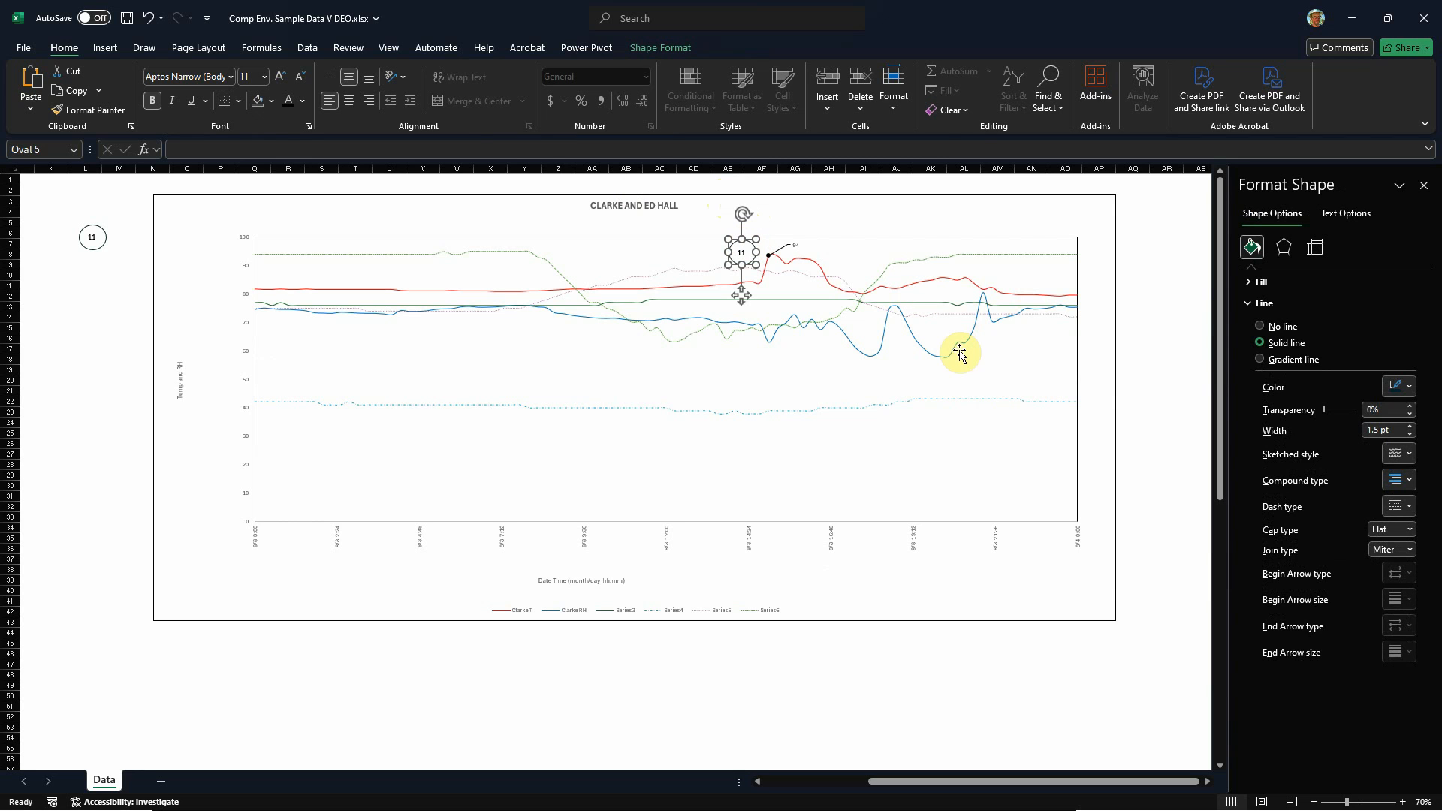
click(96, 236)
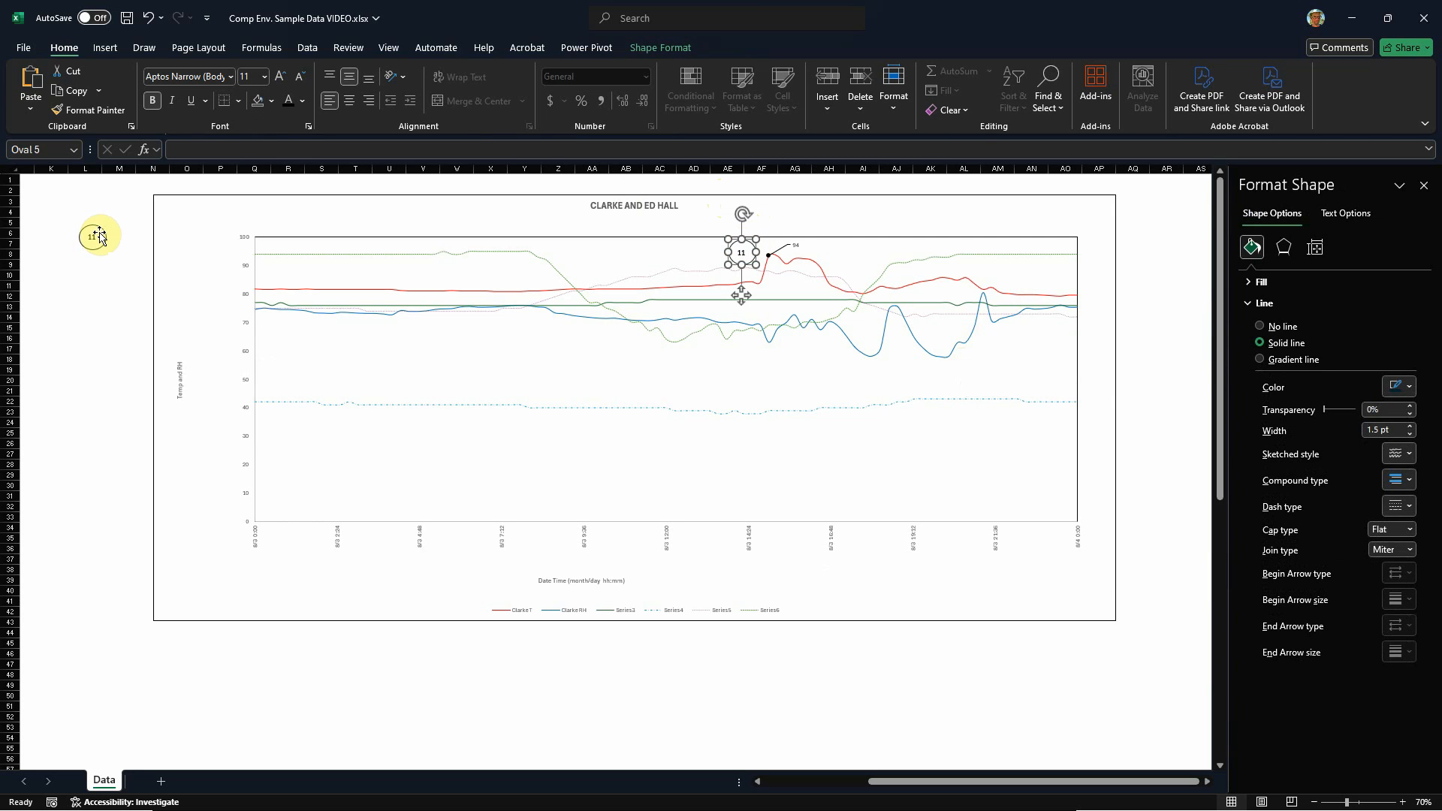
drag(101, 232, 1173, 270)
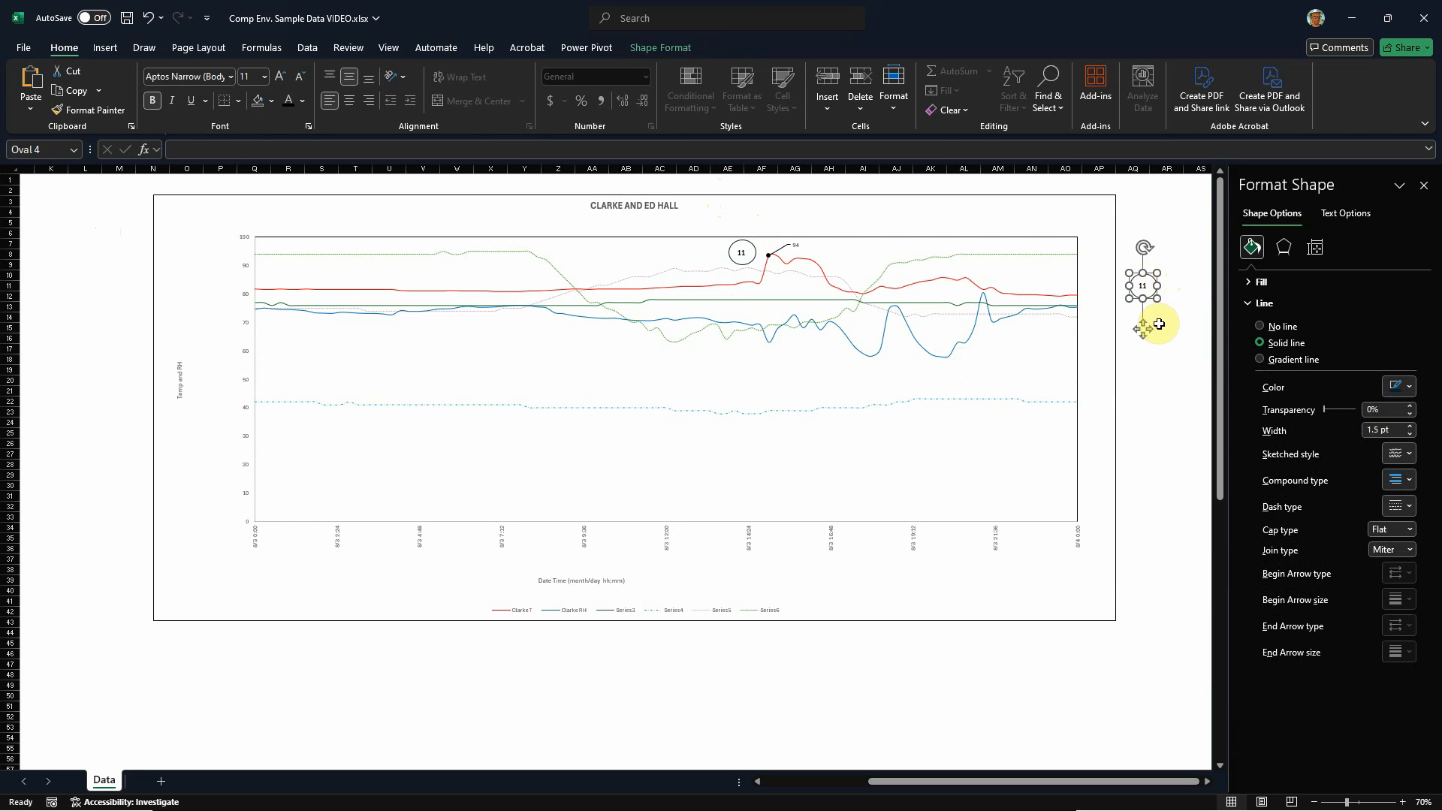
click(1164, 423)
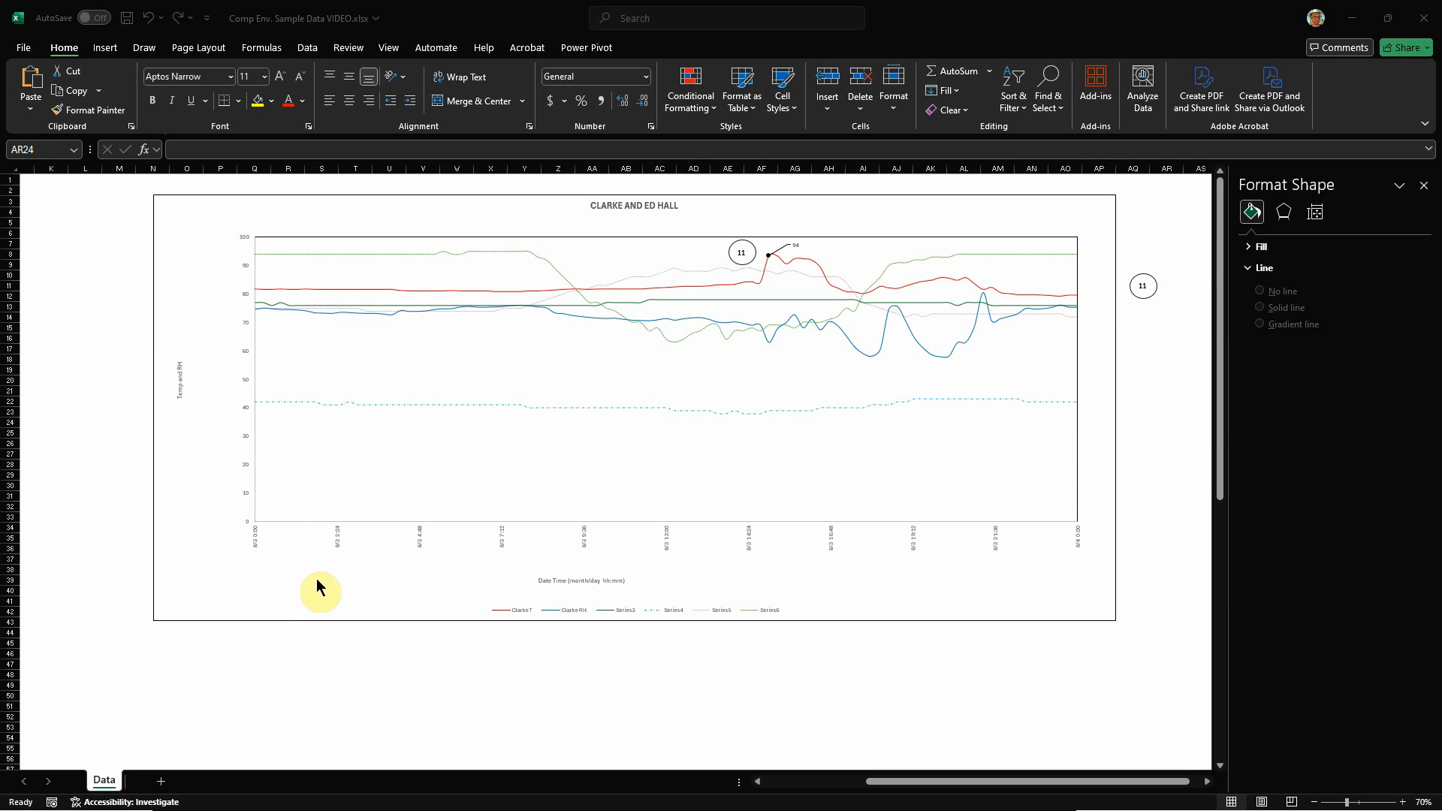
Step: Draw a rectangle about 5.63" high and 4.08" wide over the plot area from 8/3 0:00 to about 6:00 and fill it red
click(106, 50)
click(223, 94)
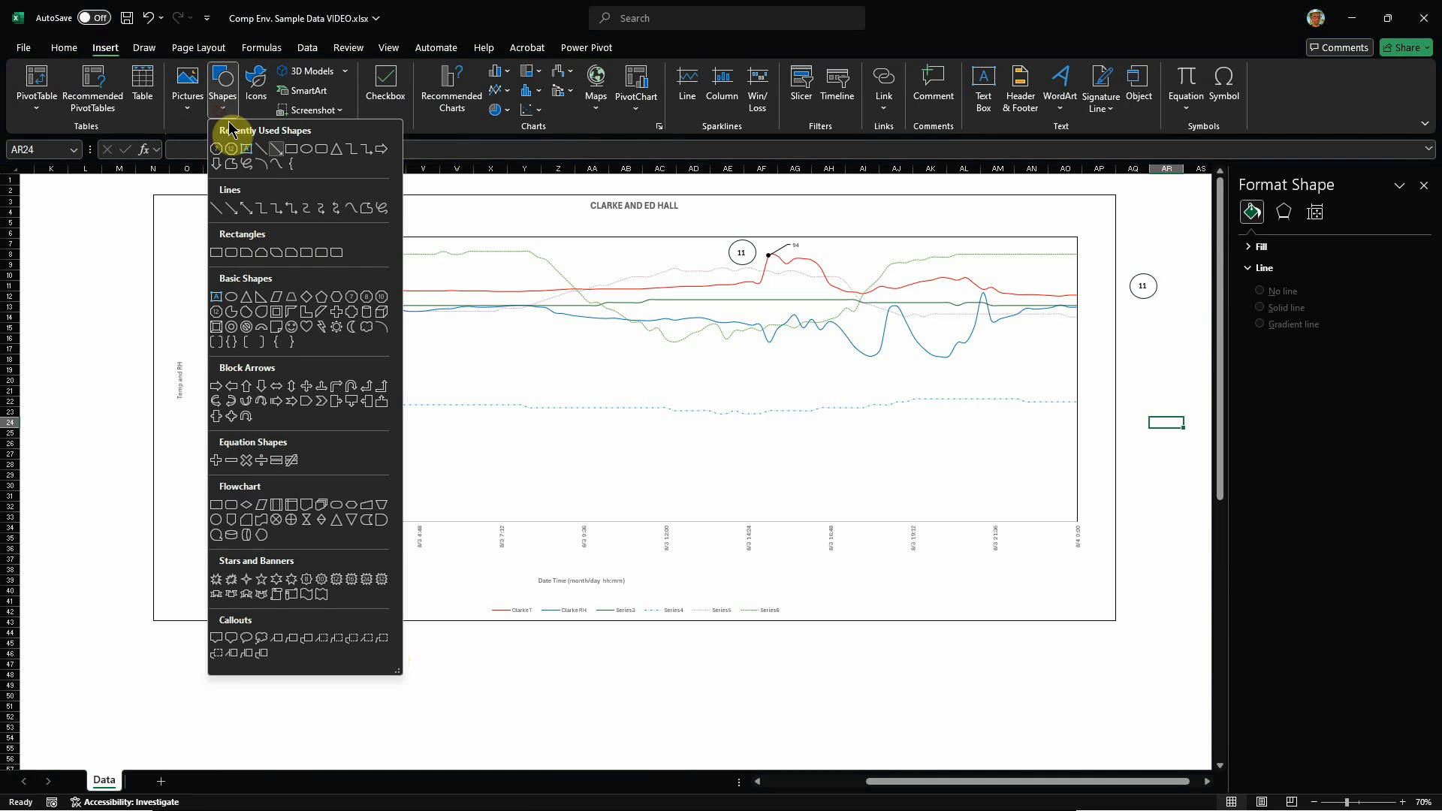
click(297, 153)
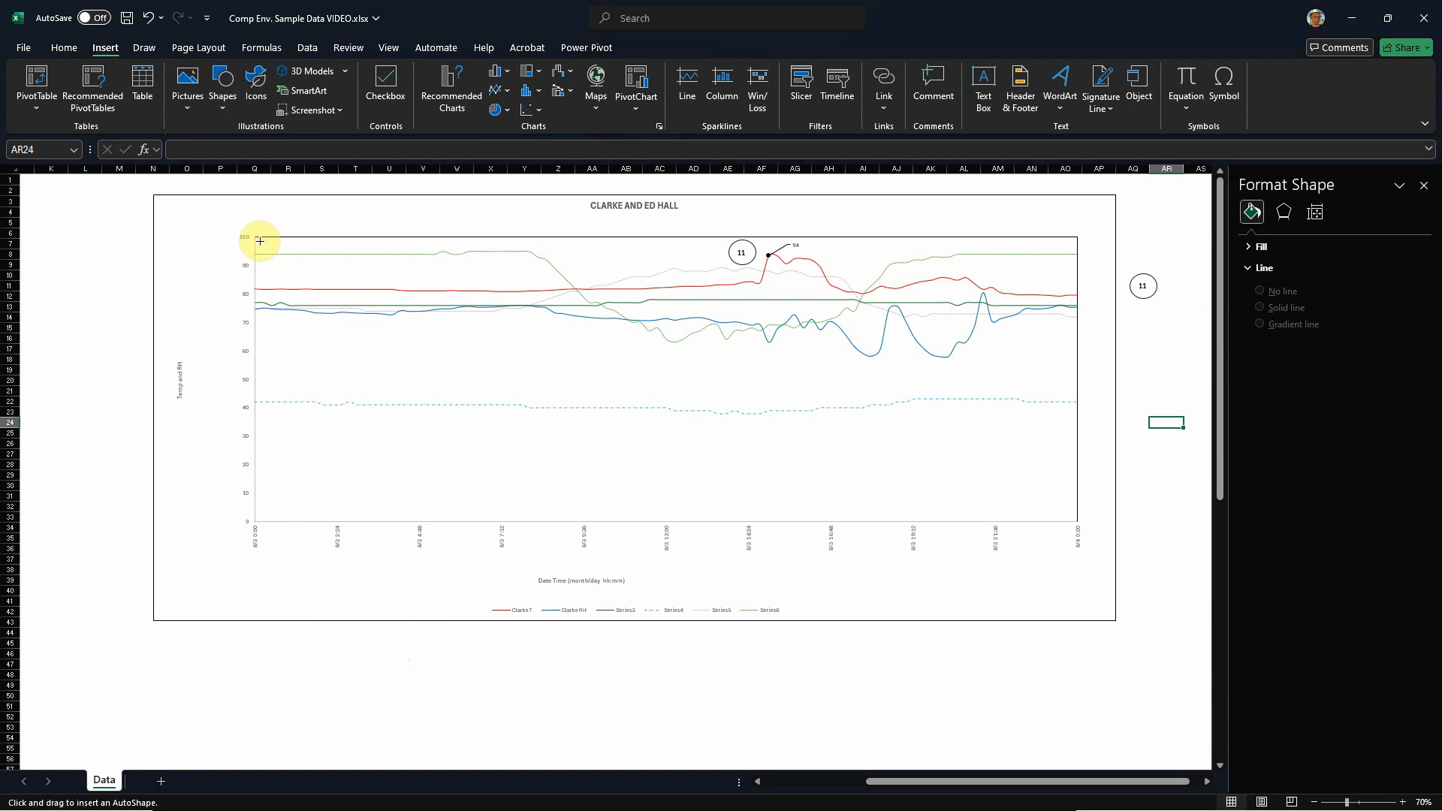
drag(256, 236, 461, 519)
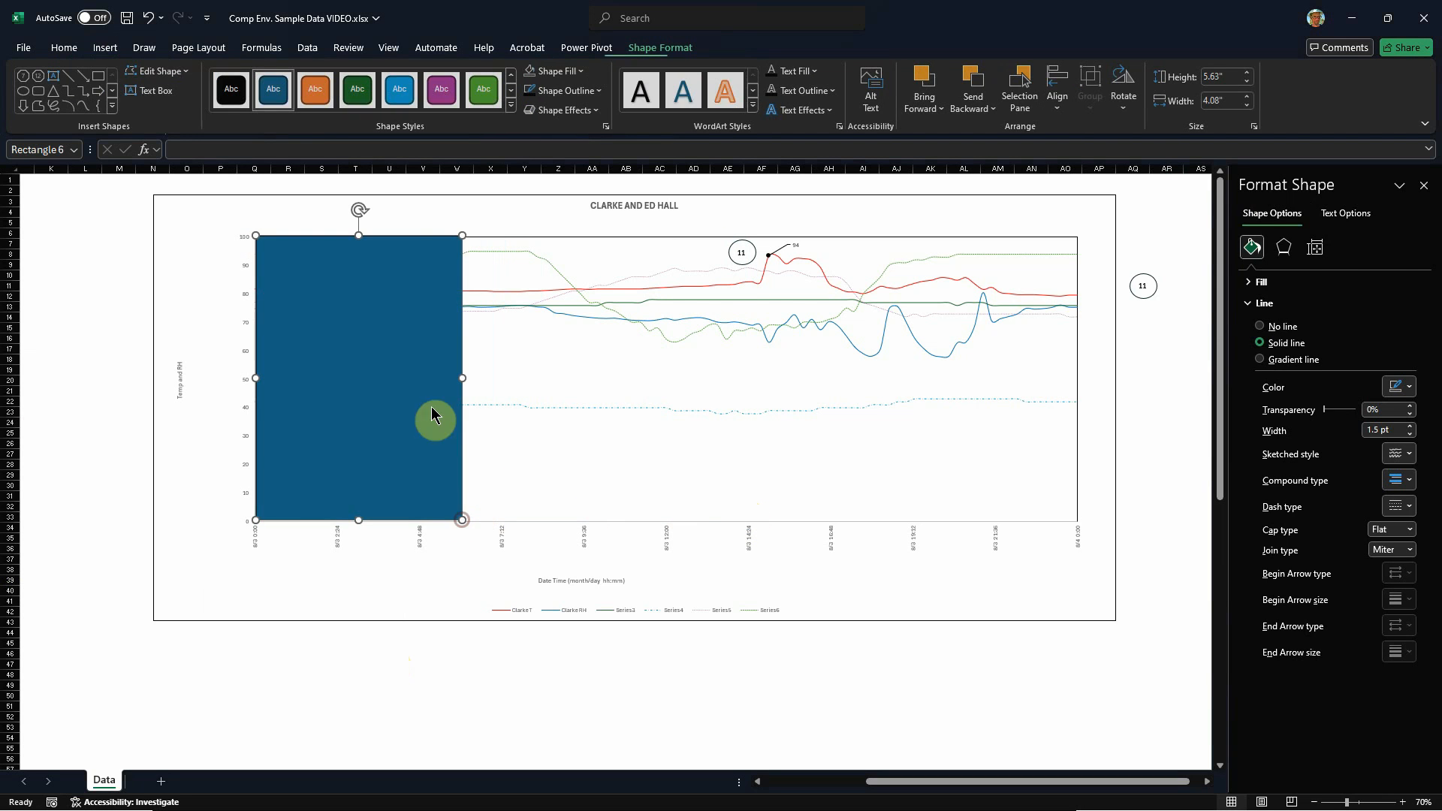
click(582, 71)
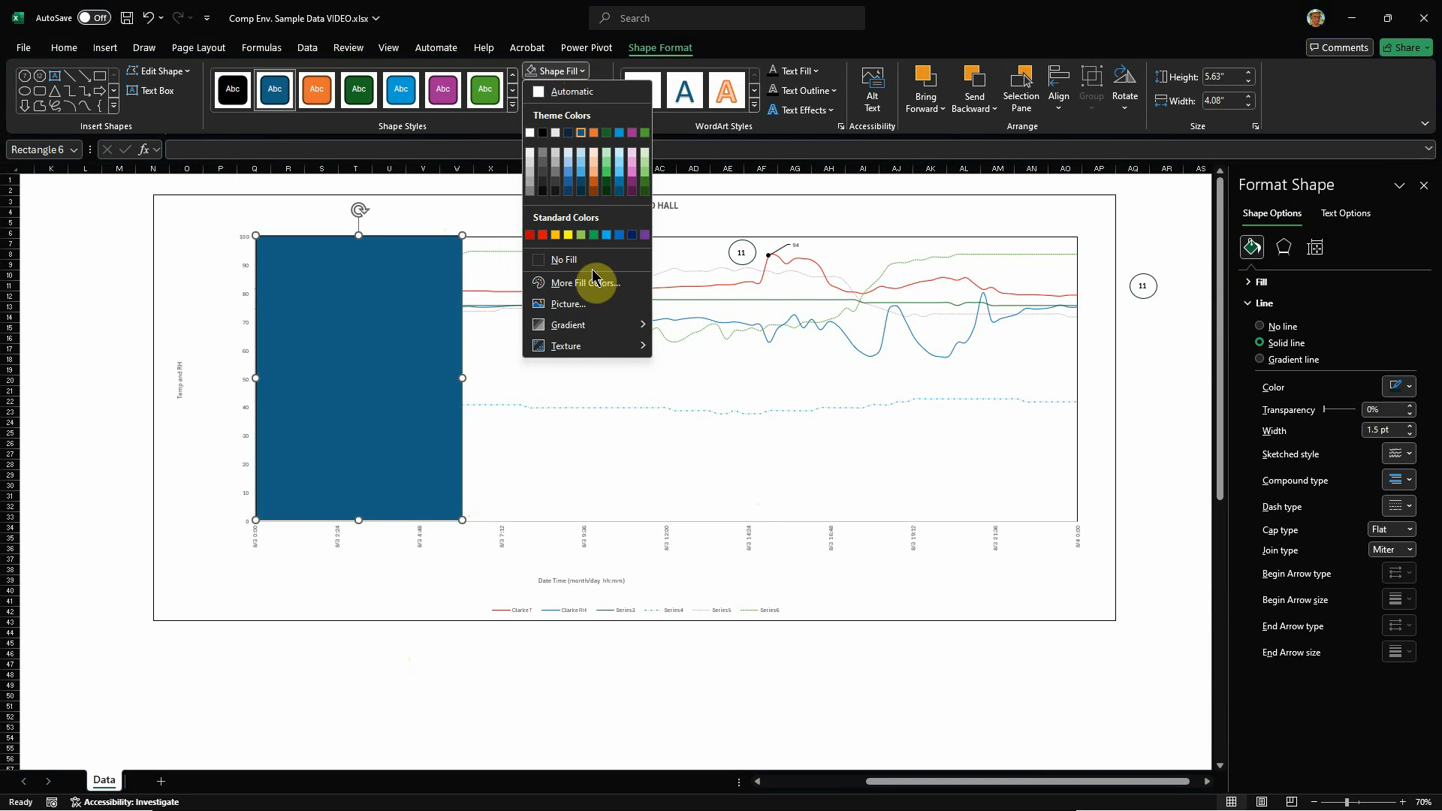
click(542, 235)
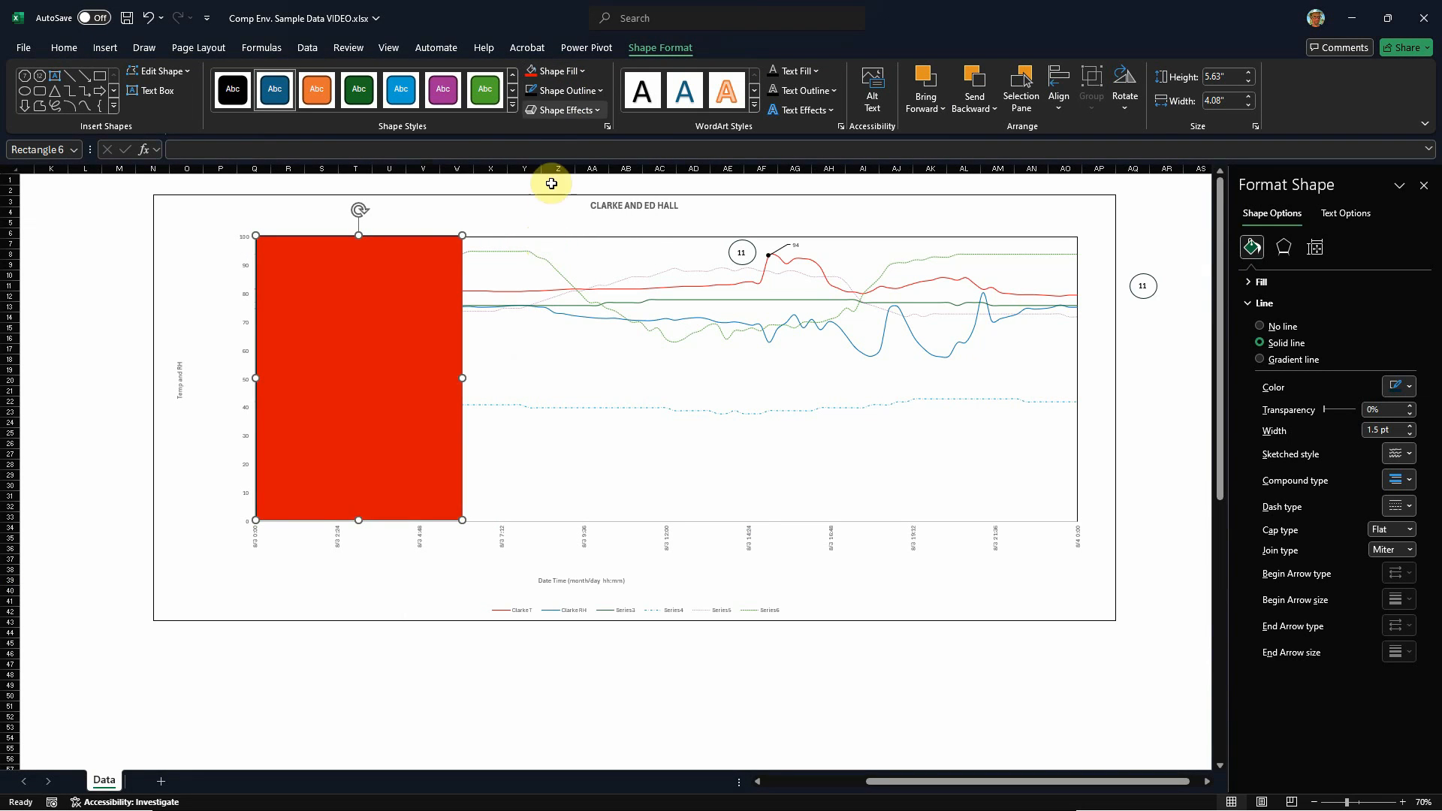
click(555, 73)
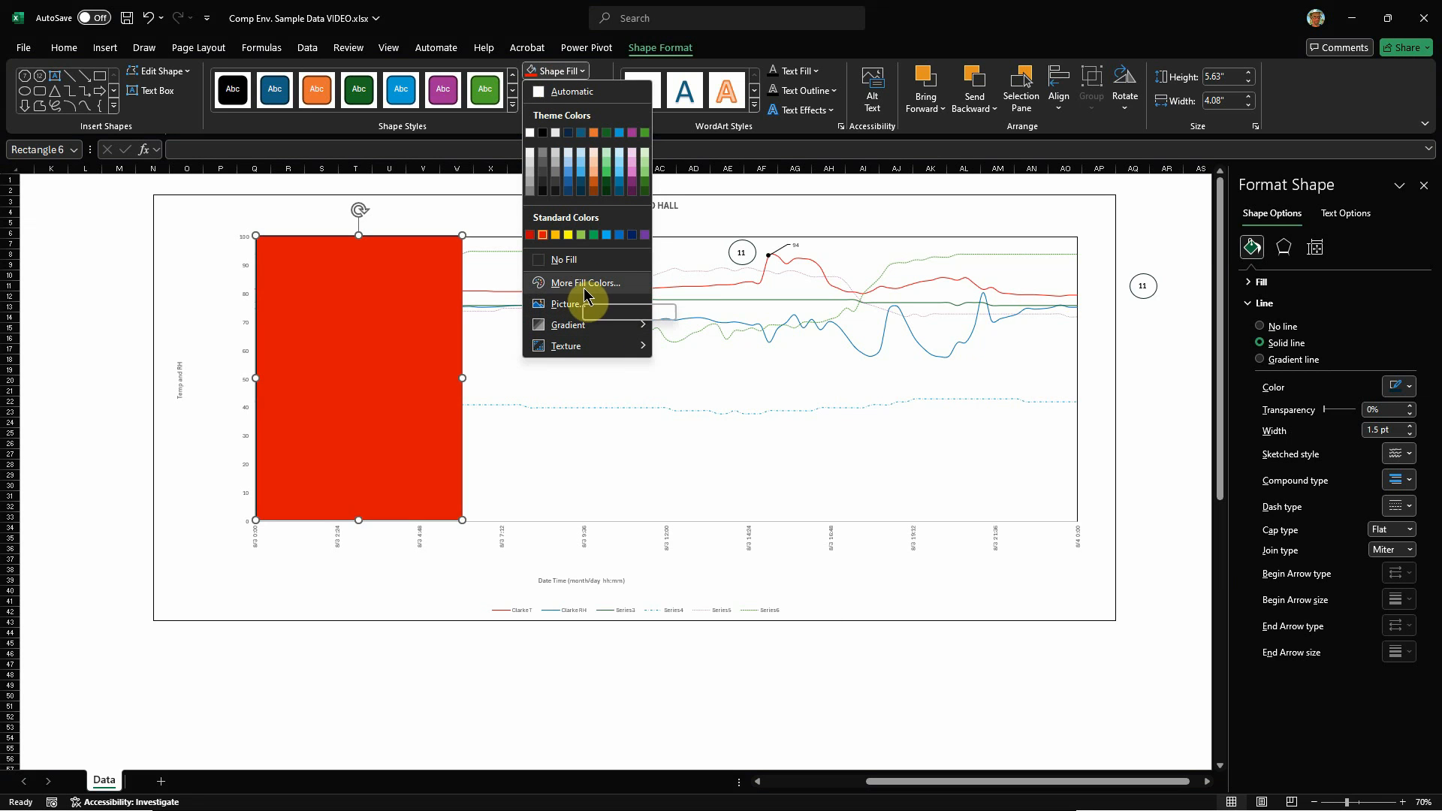
click(574, 285)
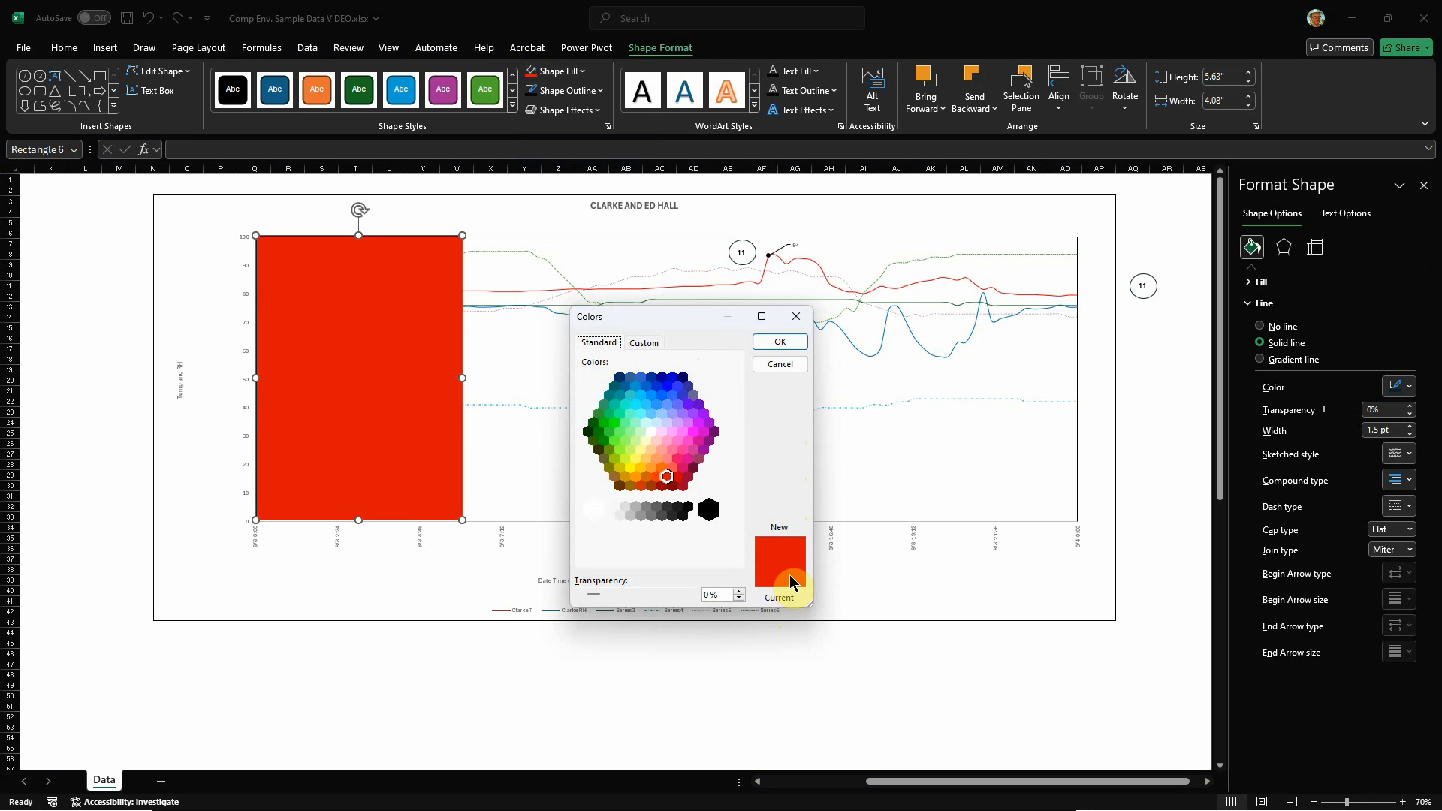
click(780, 364)
click(556, 71)
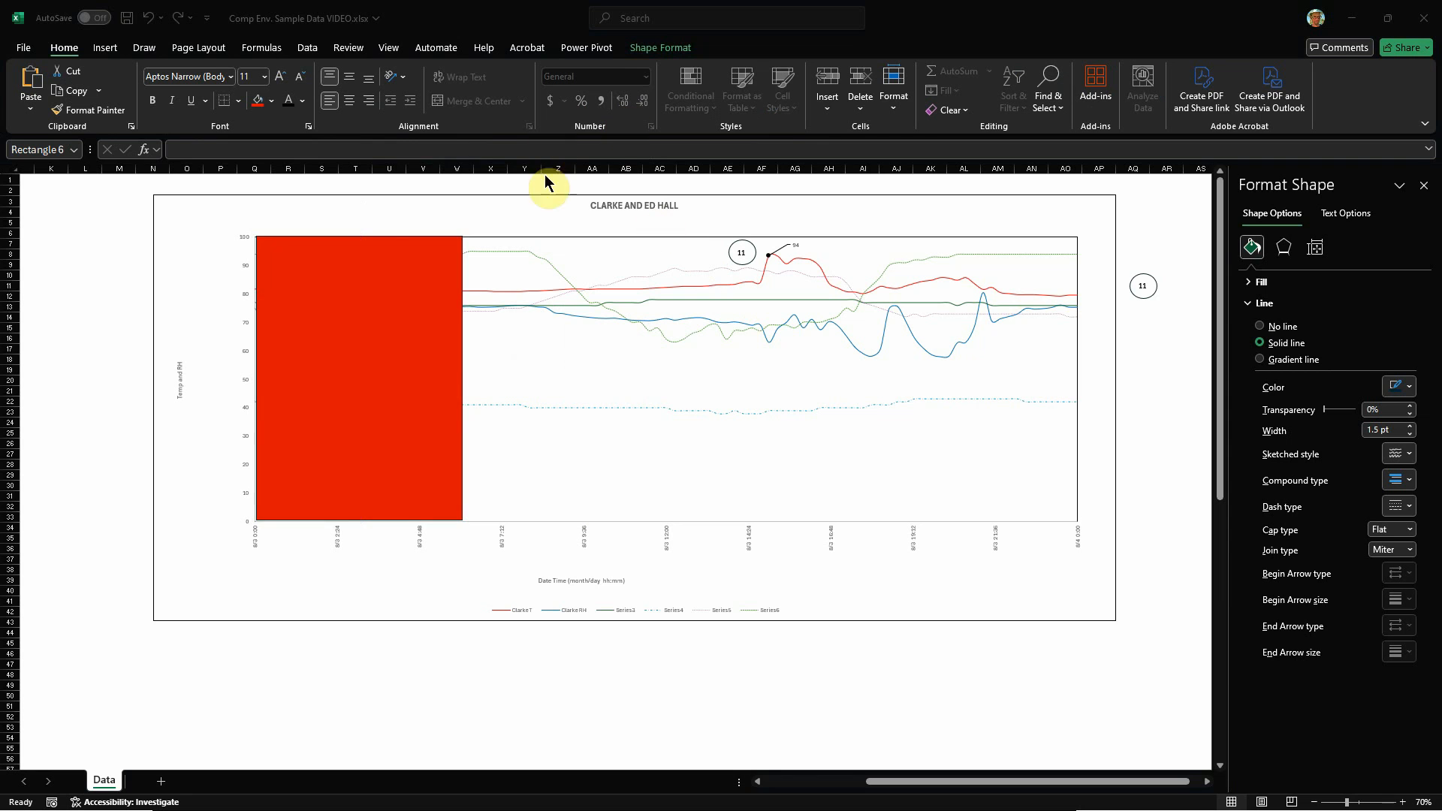
click(562, 205)
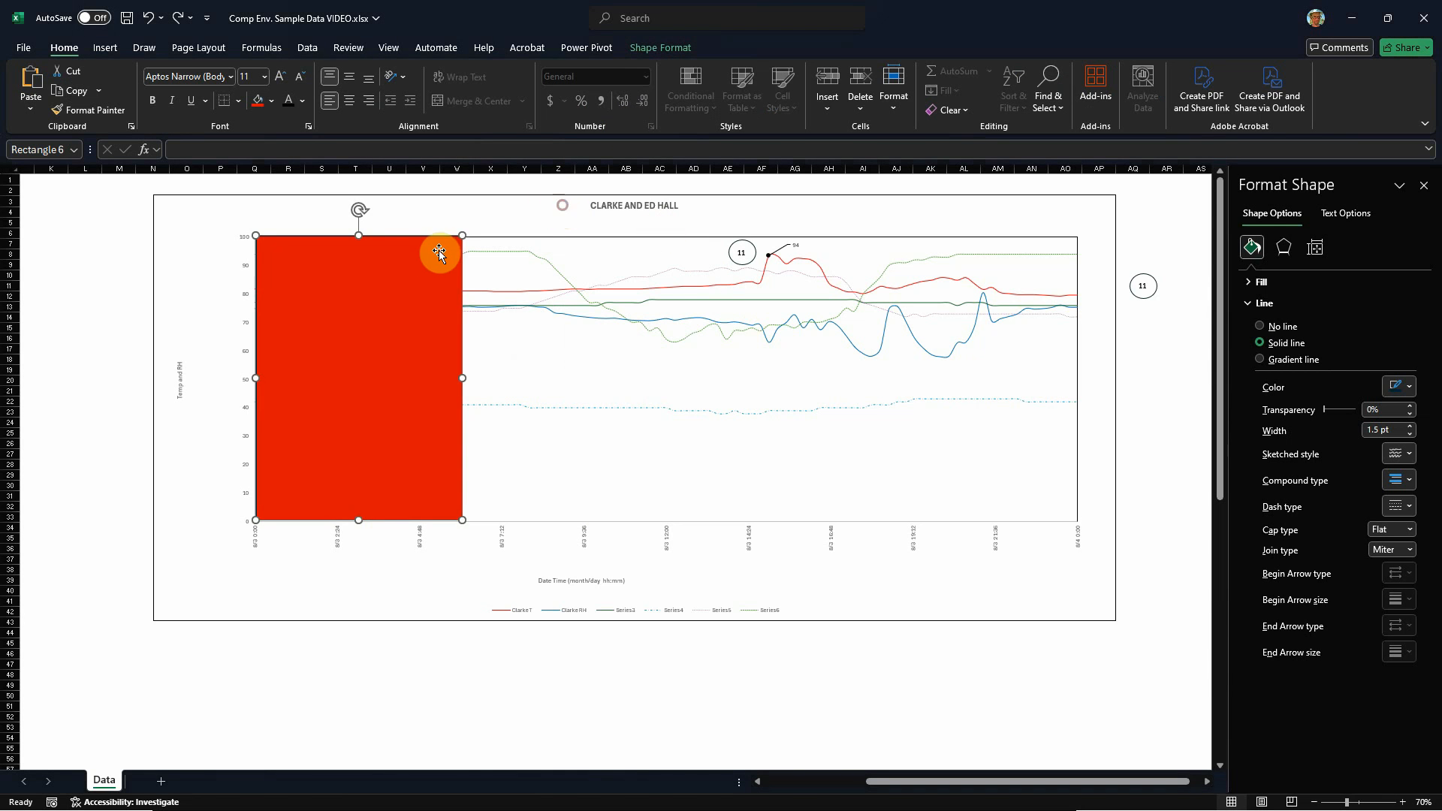
Step: Give the red rectangle's fill 86% transparency through its custom fill colour, keeping it red (#FF0000)
right_click(419, 258)
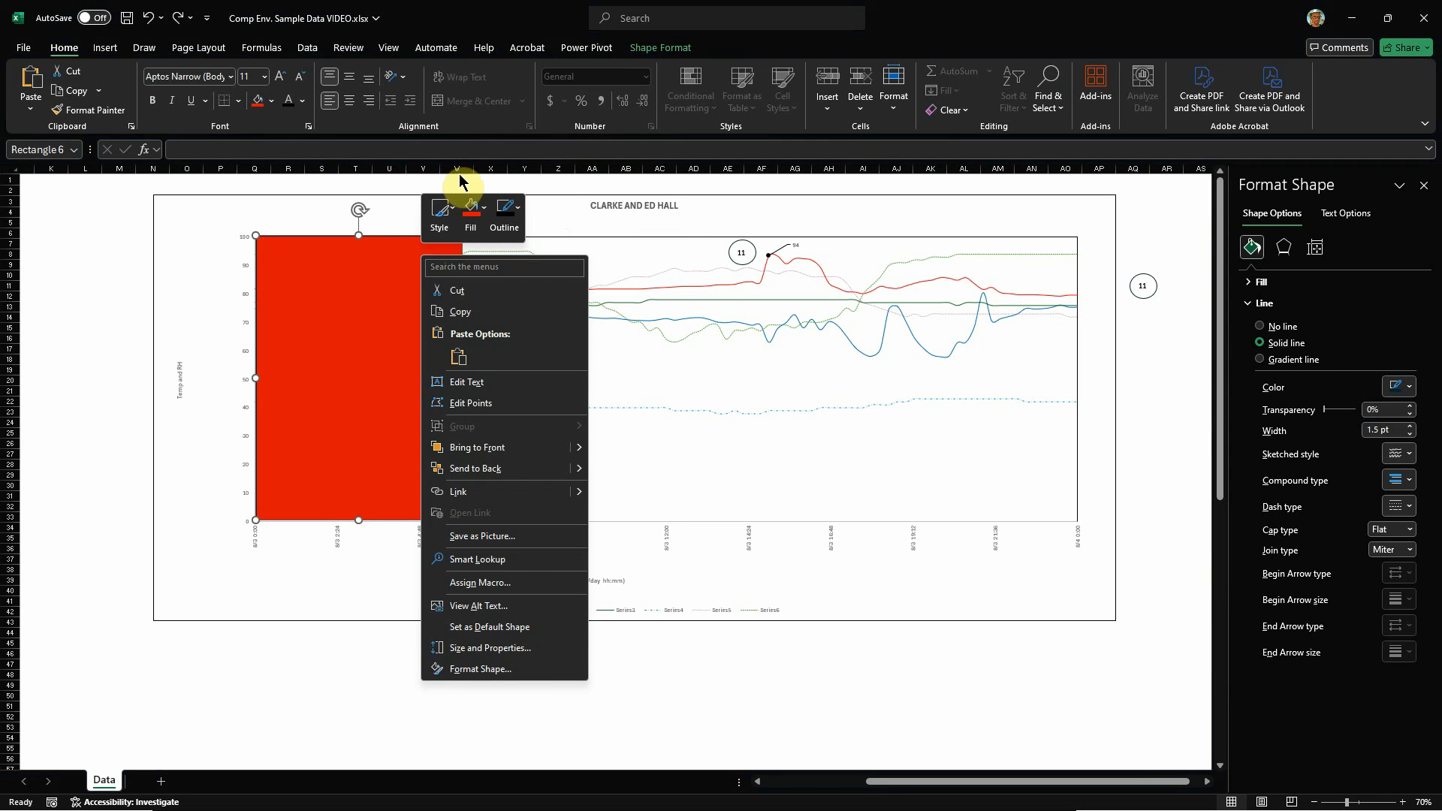
click(412, 257)
click(666, 50)
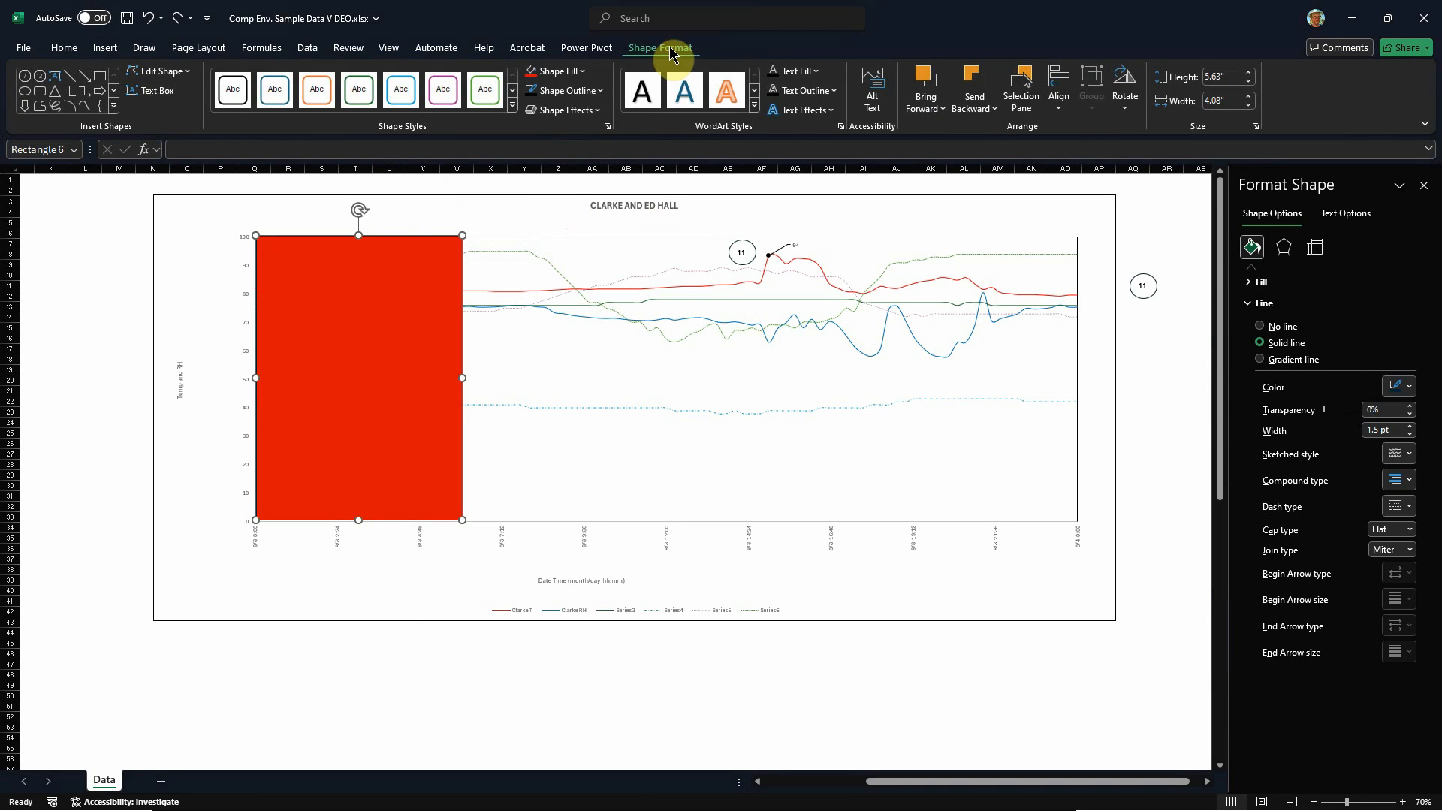
click(558, 73)
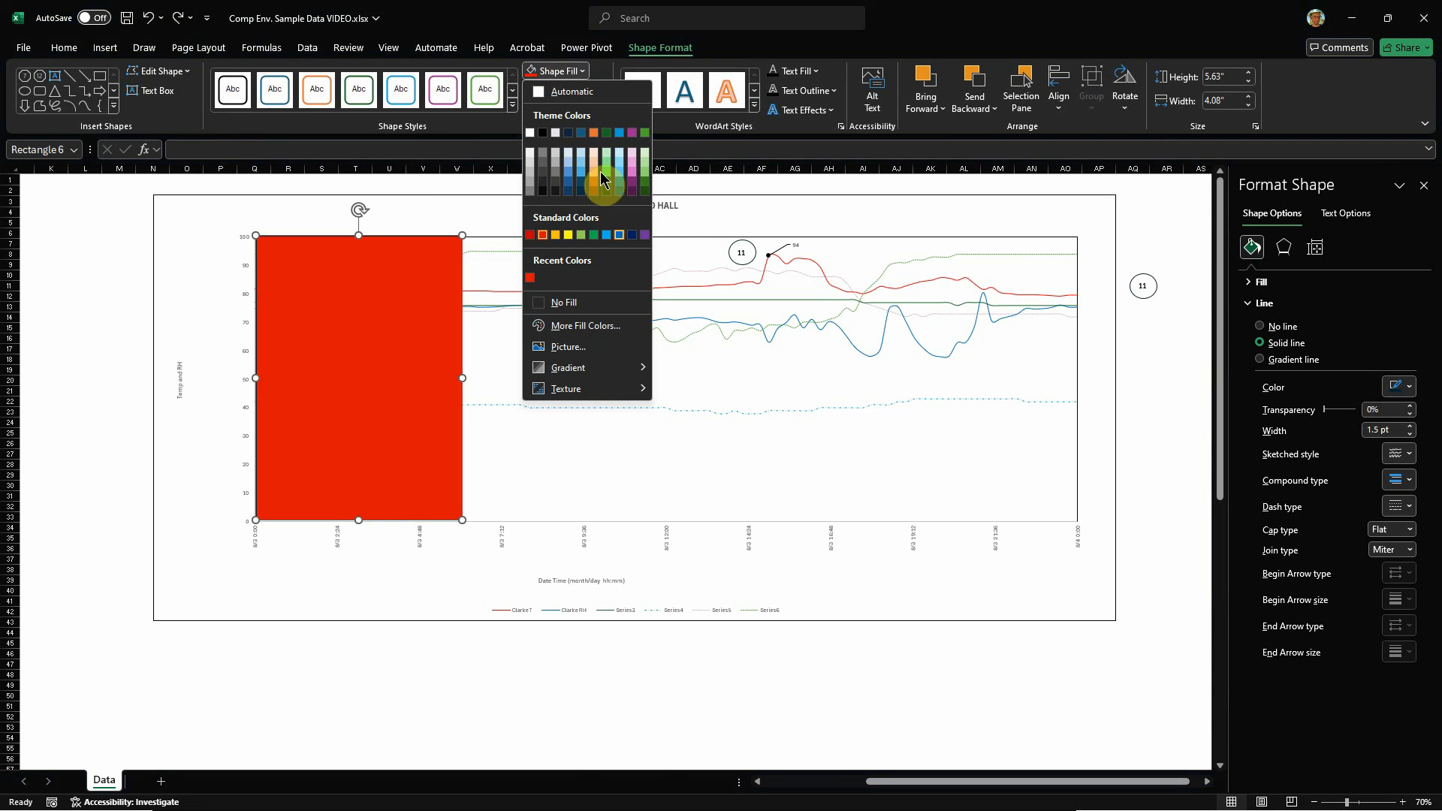
click(581, 328)
click(644, 342)
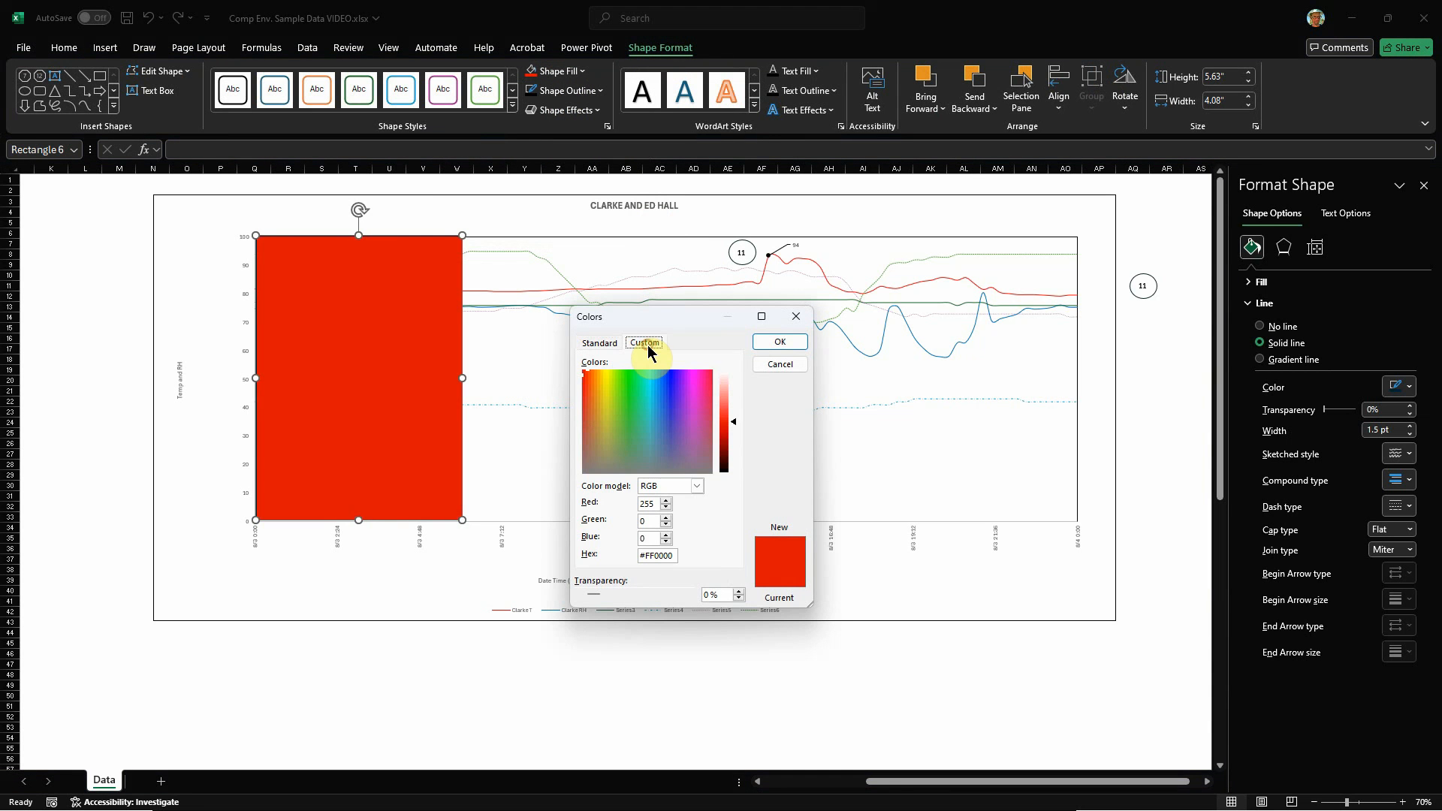
drag(593, 599, 664, 598)
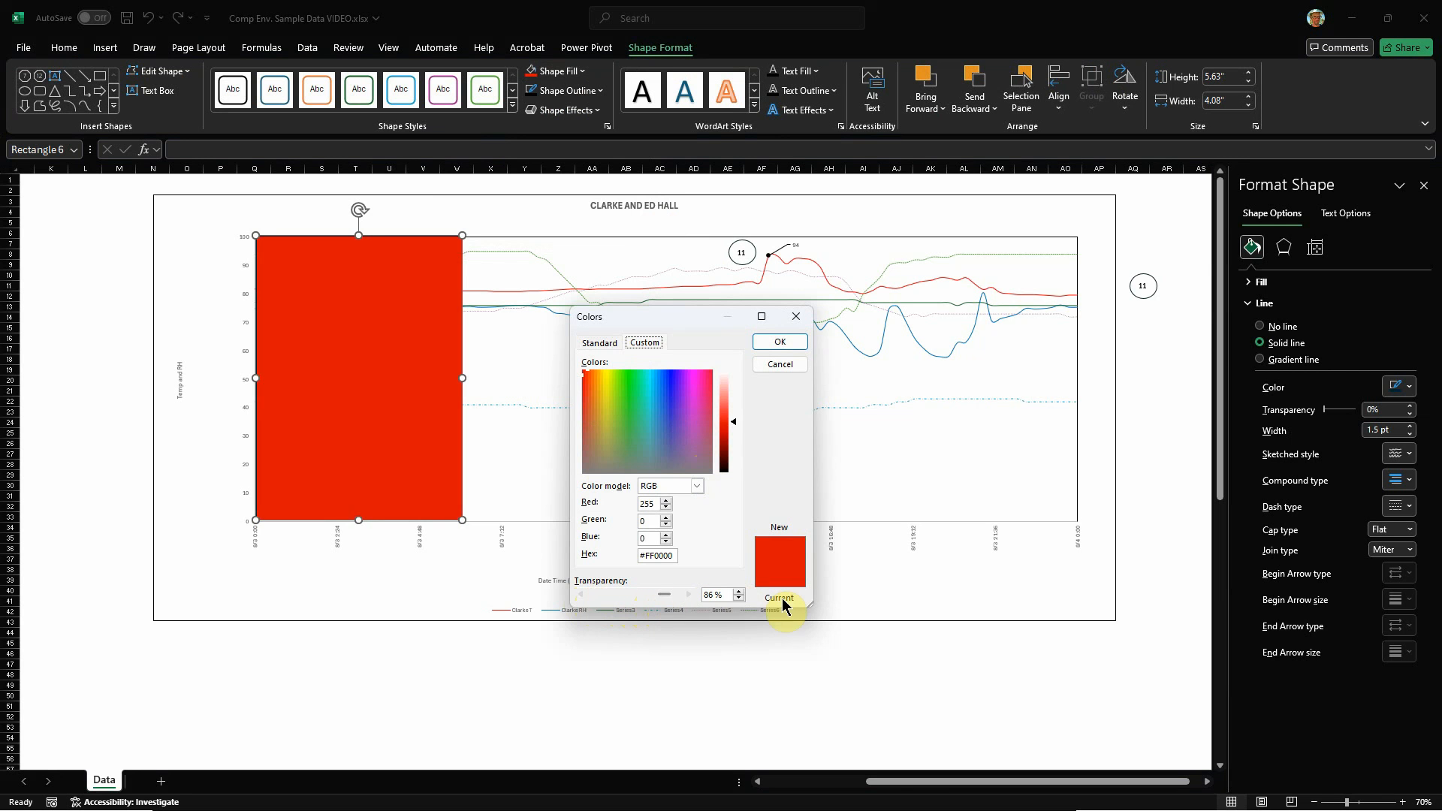
click(779, 342)
click(542, 666)
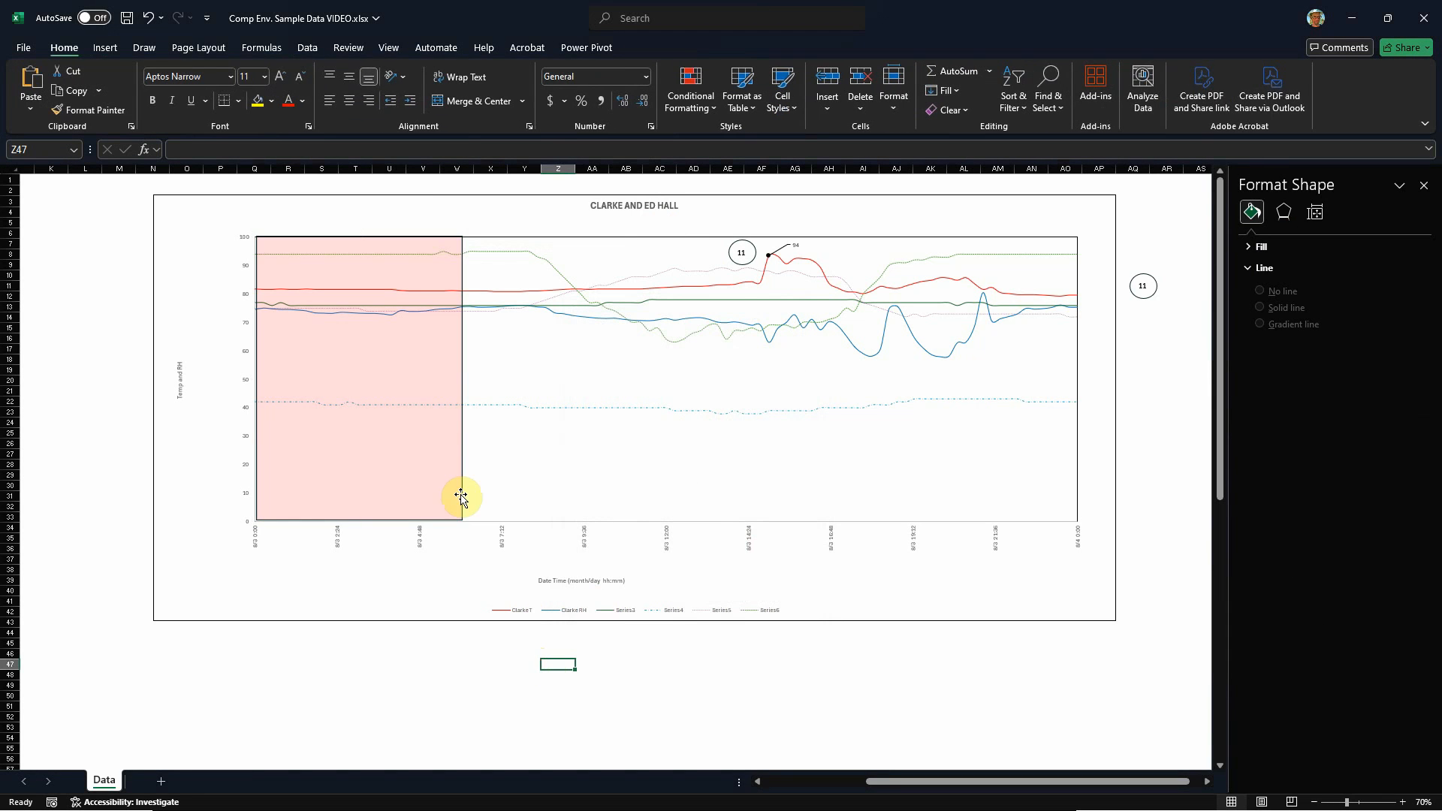
Step: Remove the outline from the translucent red rectangle on the chart
click(462, 448)
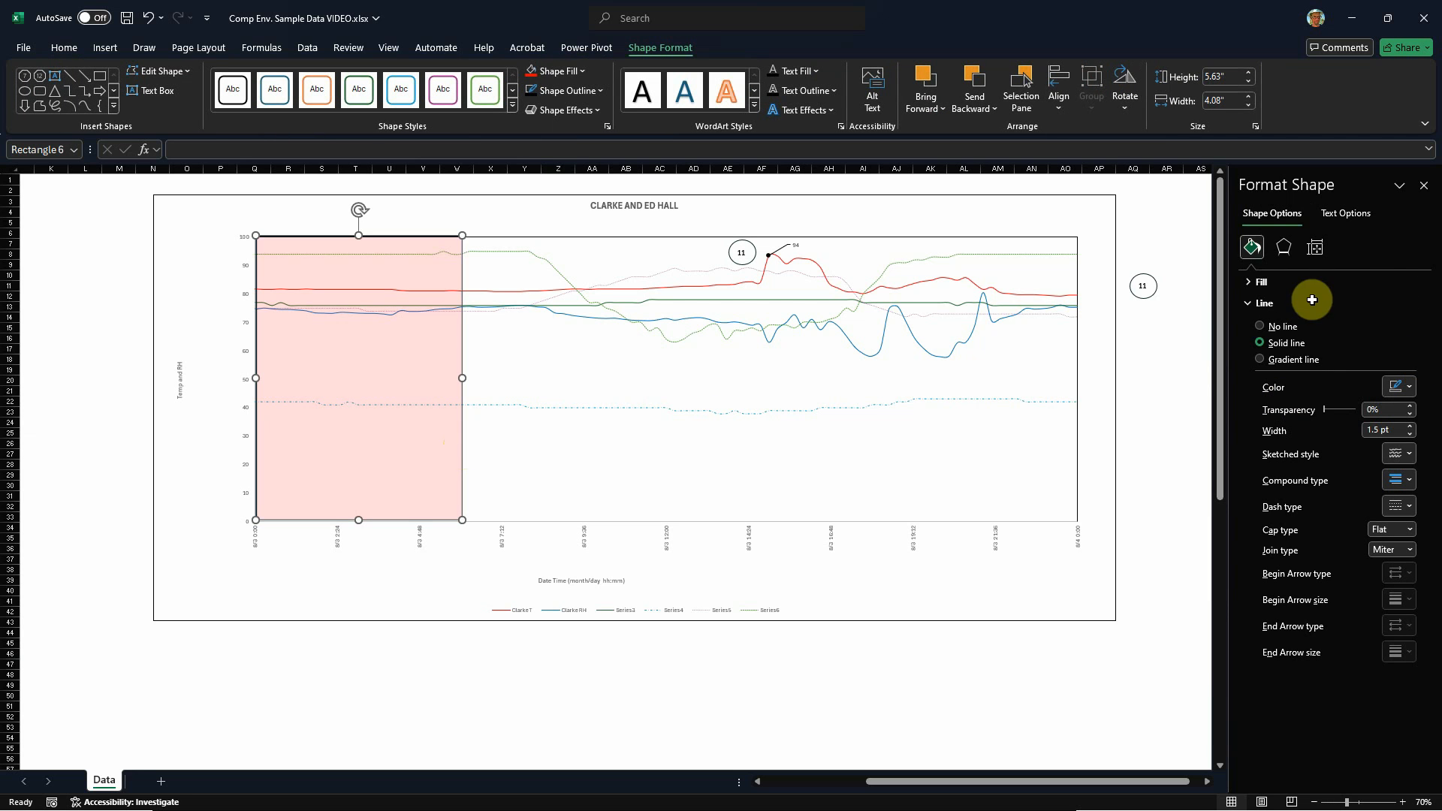
click(1268, 329)
click(744, 673)
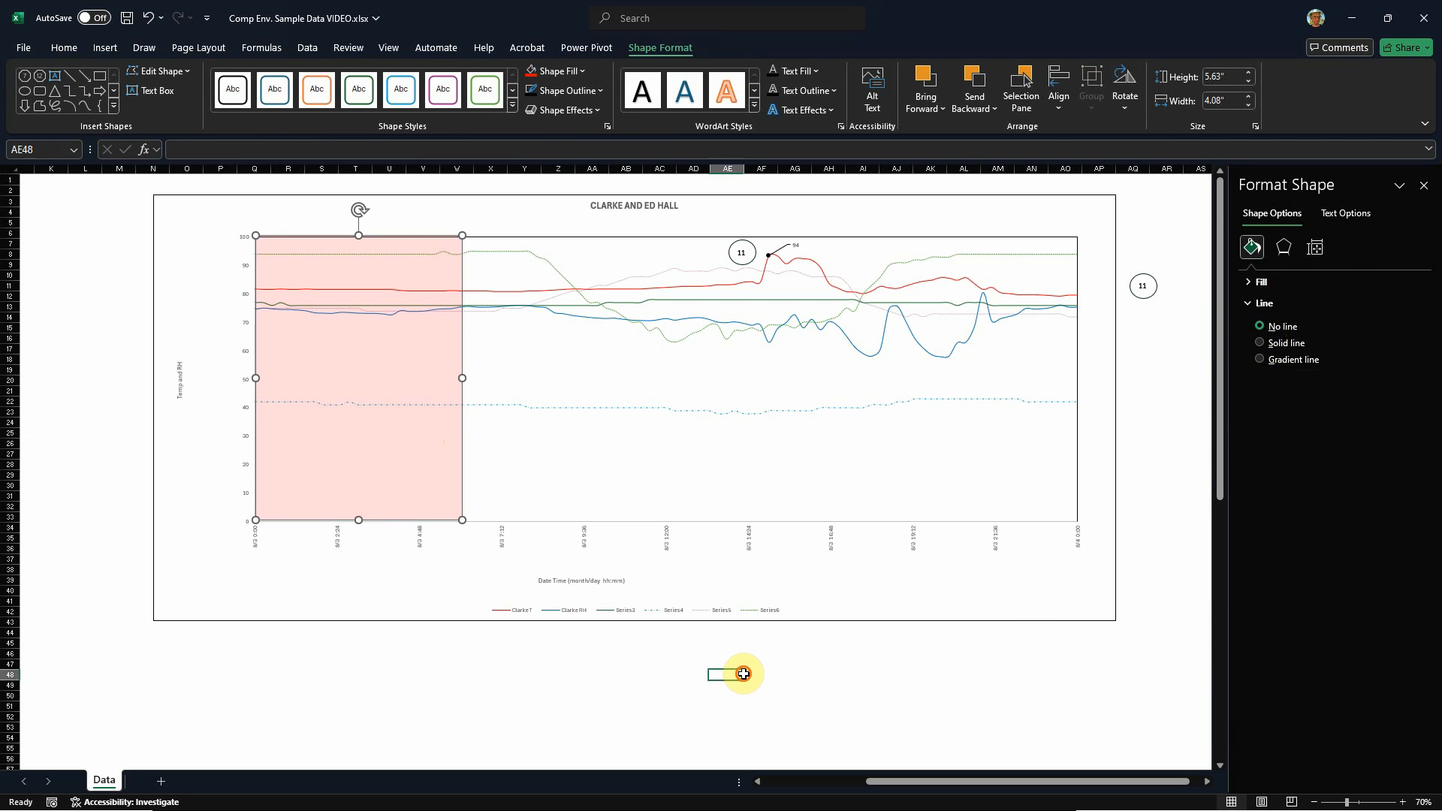
Step: Select the chart together with the red shaded rectangle and copy both
click(396, 503)
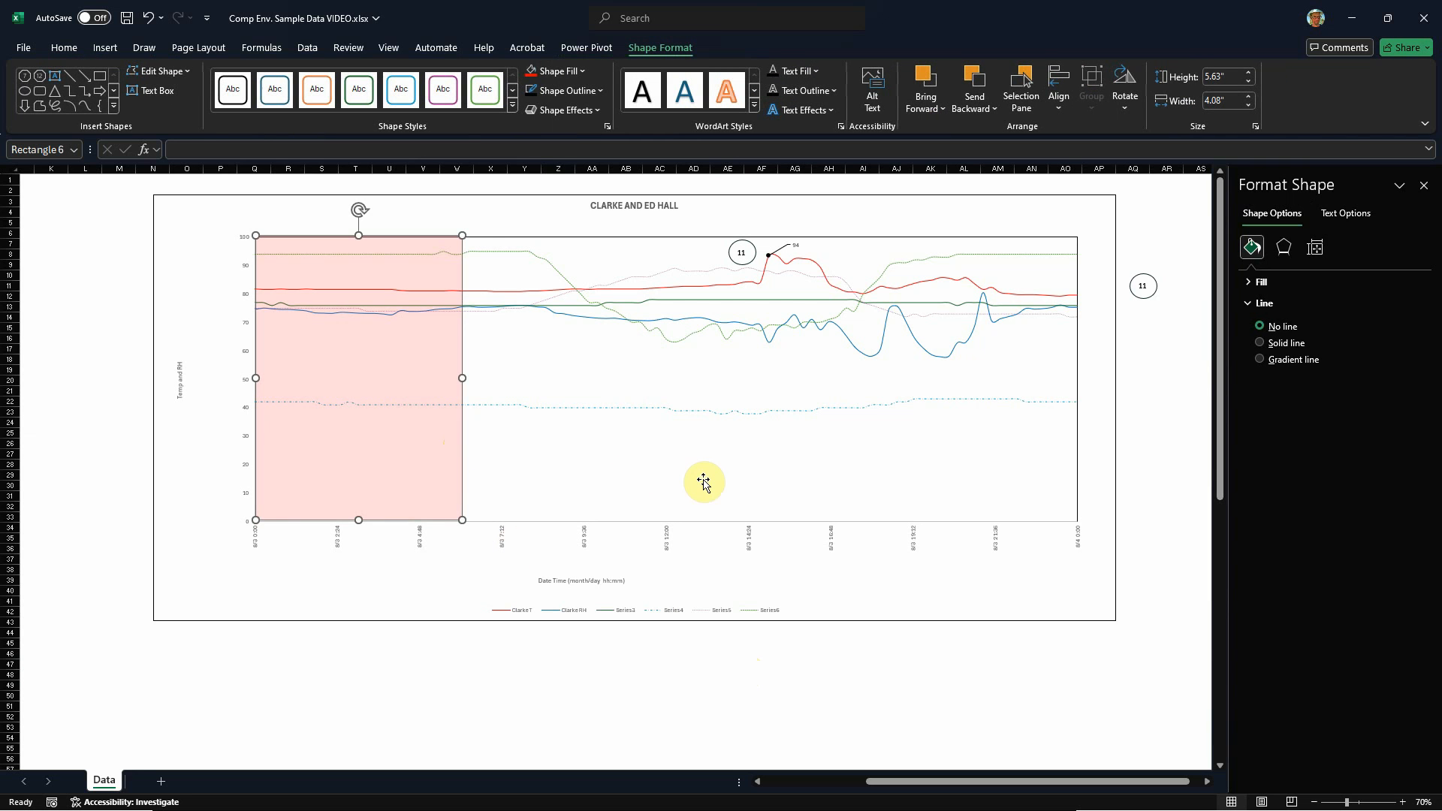
click(476, 199)
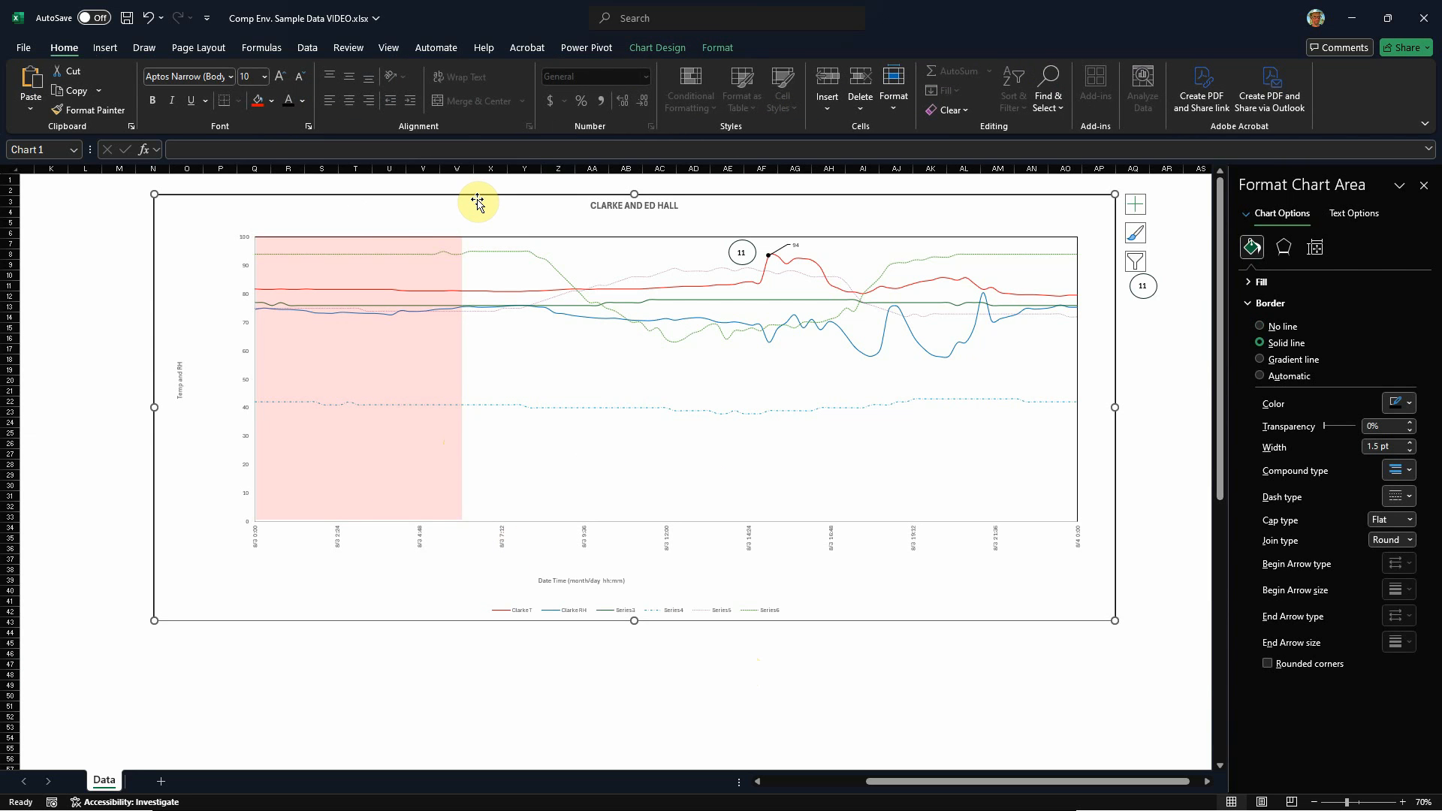
click(422, 278)
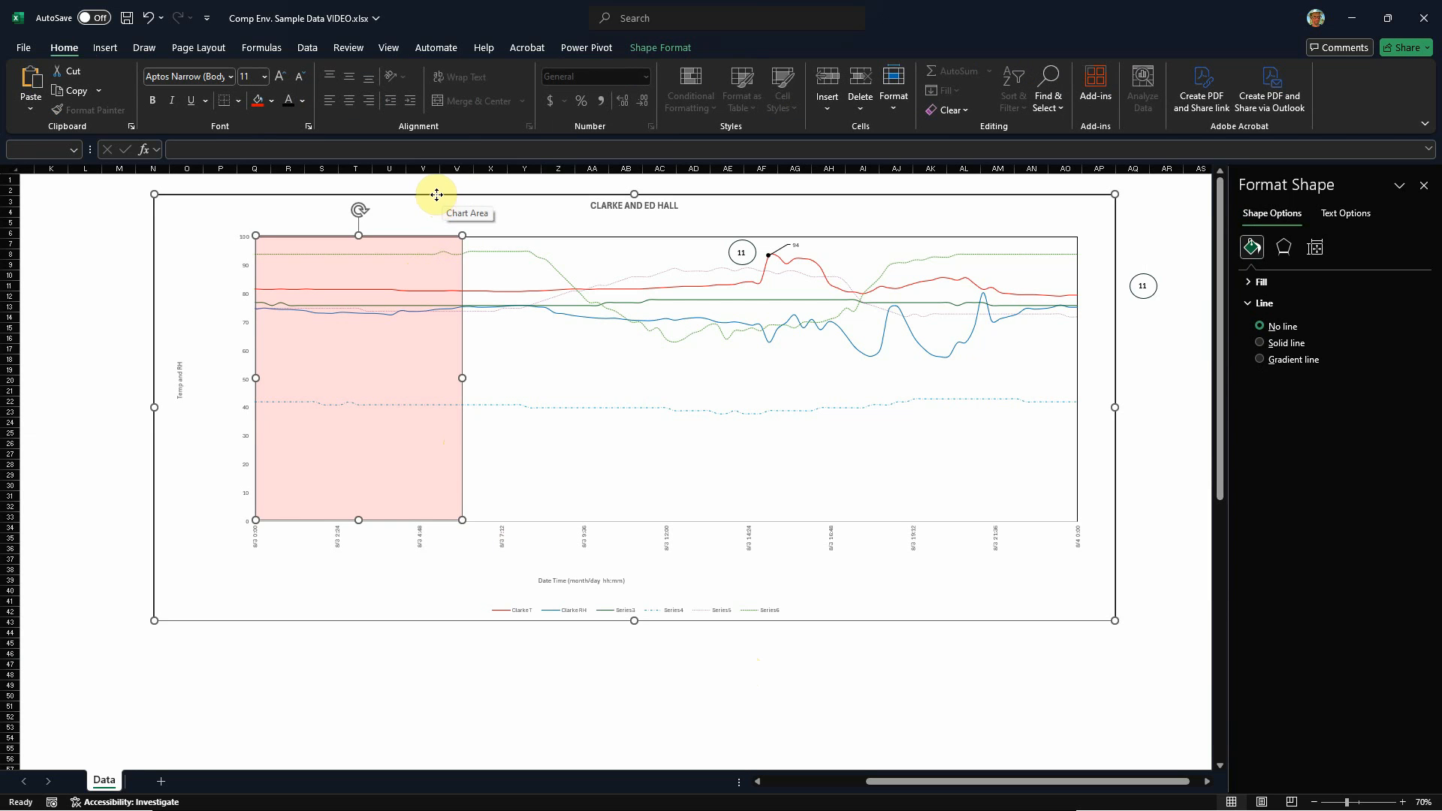
Step: Switch to PowerPoint in the browser and create a new blank presentation
click(1352, 24)
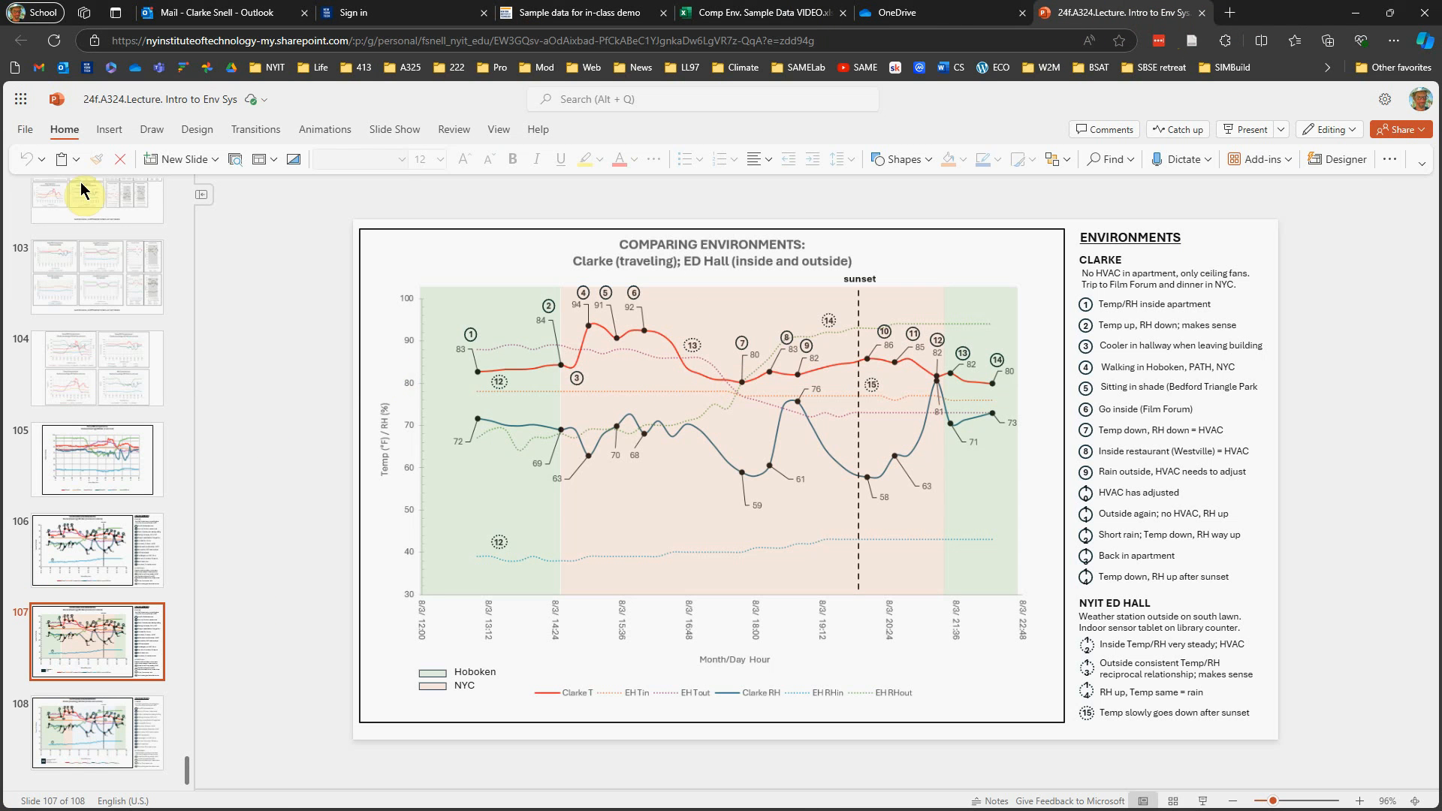
click(25, 132)
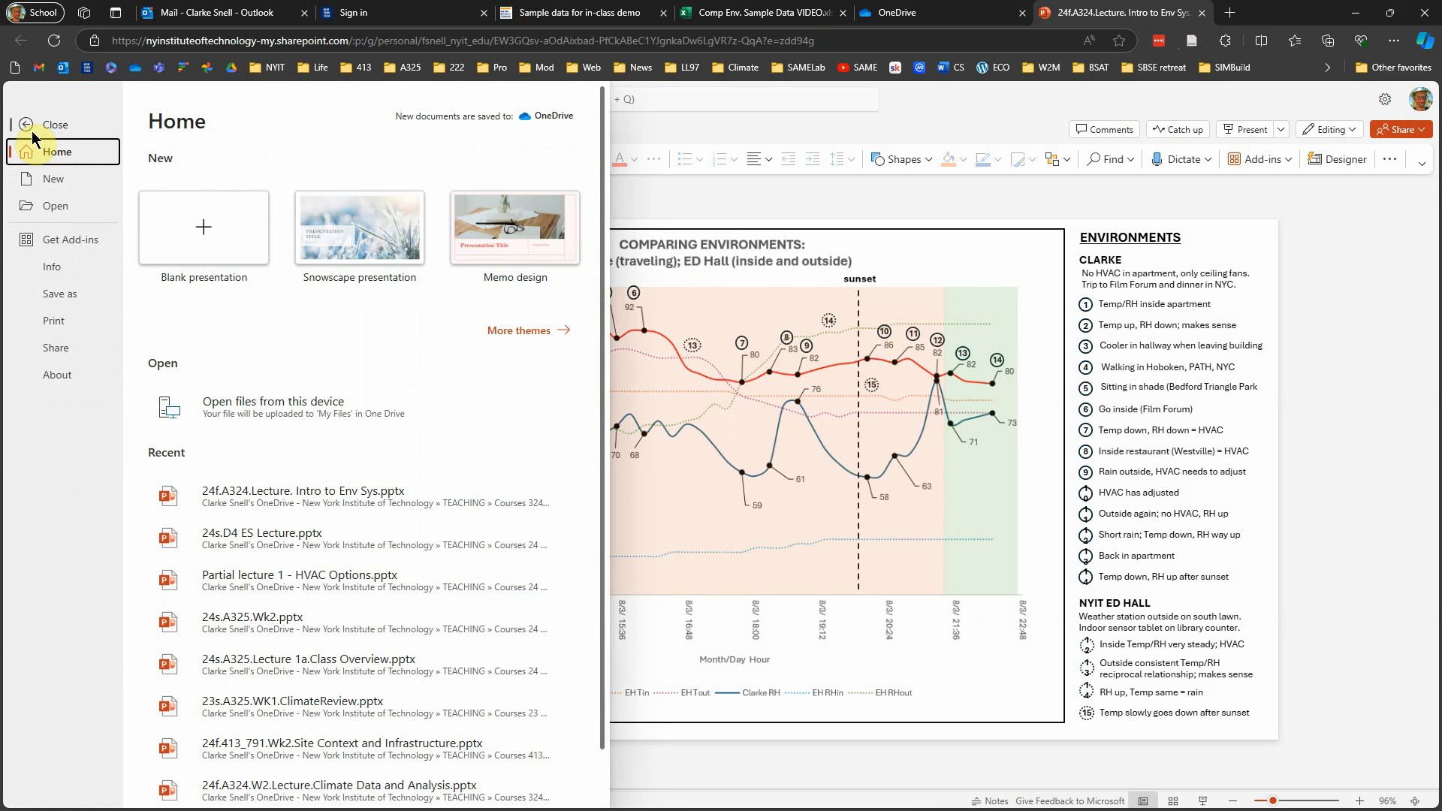
click(54, 180)
click(211, 192)
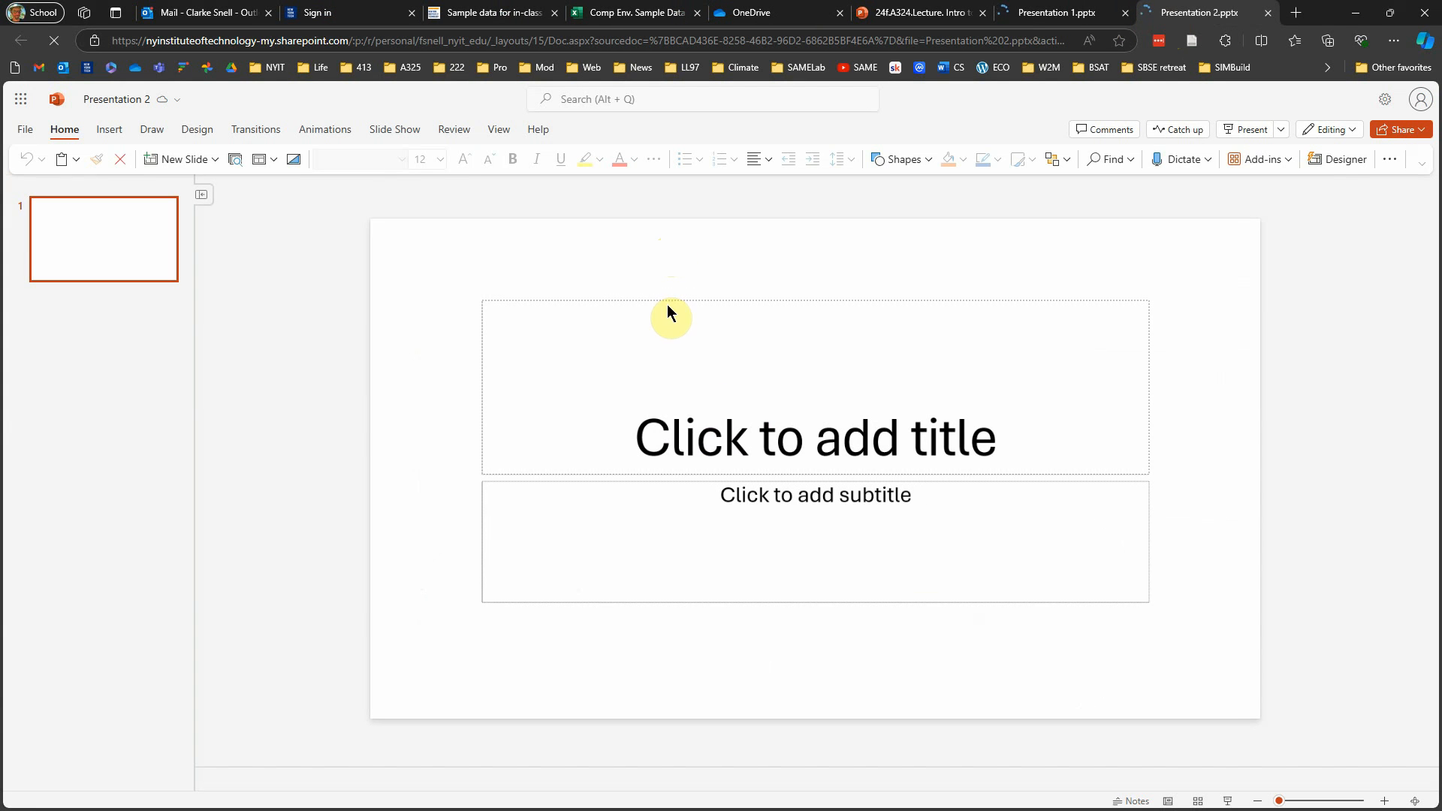
Step: Delete the title and subtitle placeholders from the slide and paste the copied chart with its shaded rectangle
click(670, 301)
key(Delete)
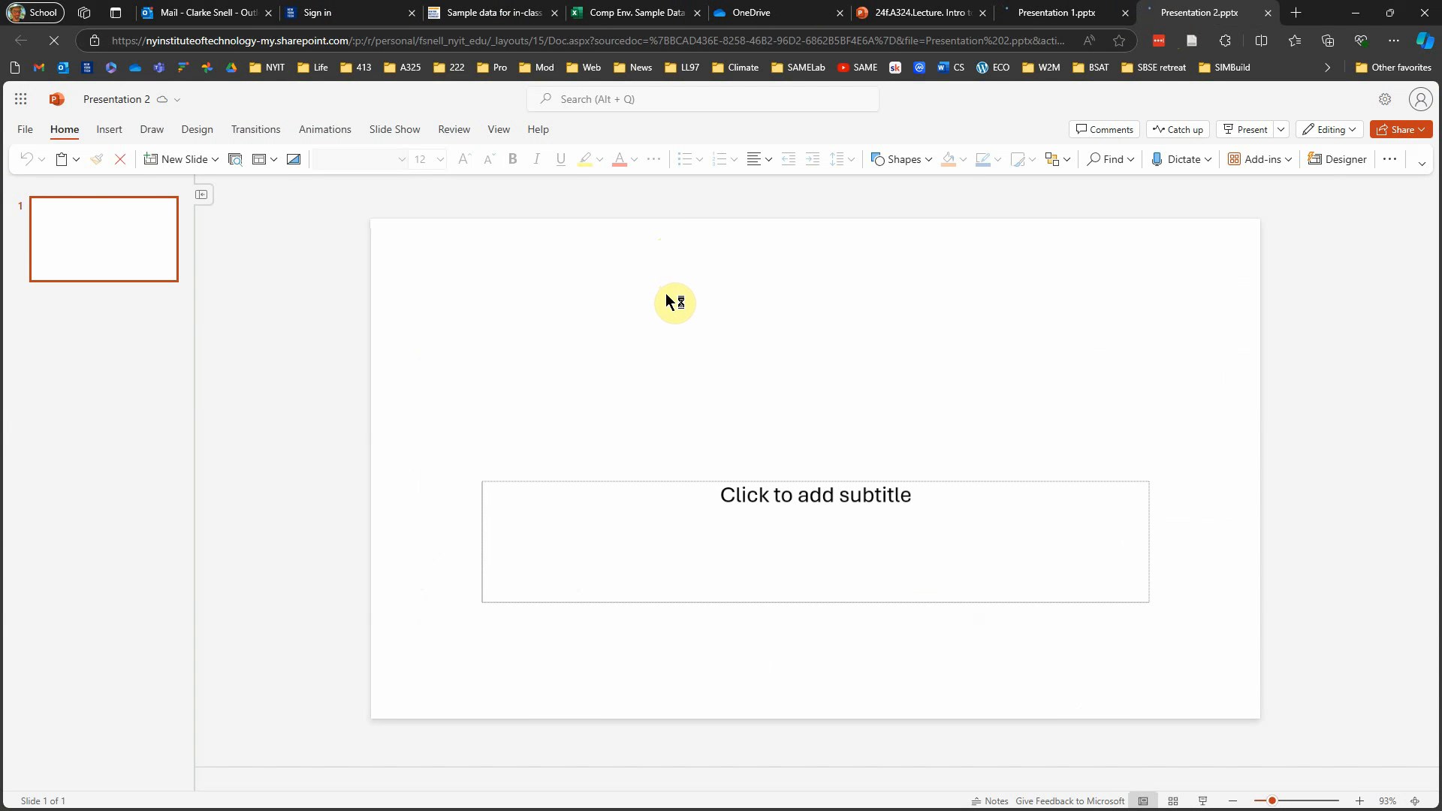
click(717, 481)
key(Delete)
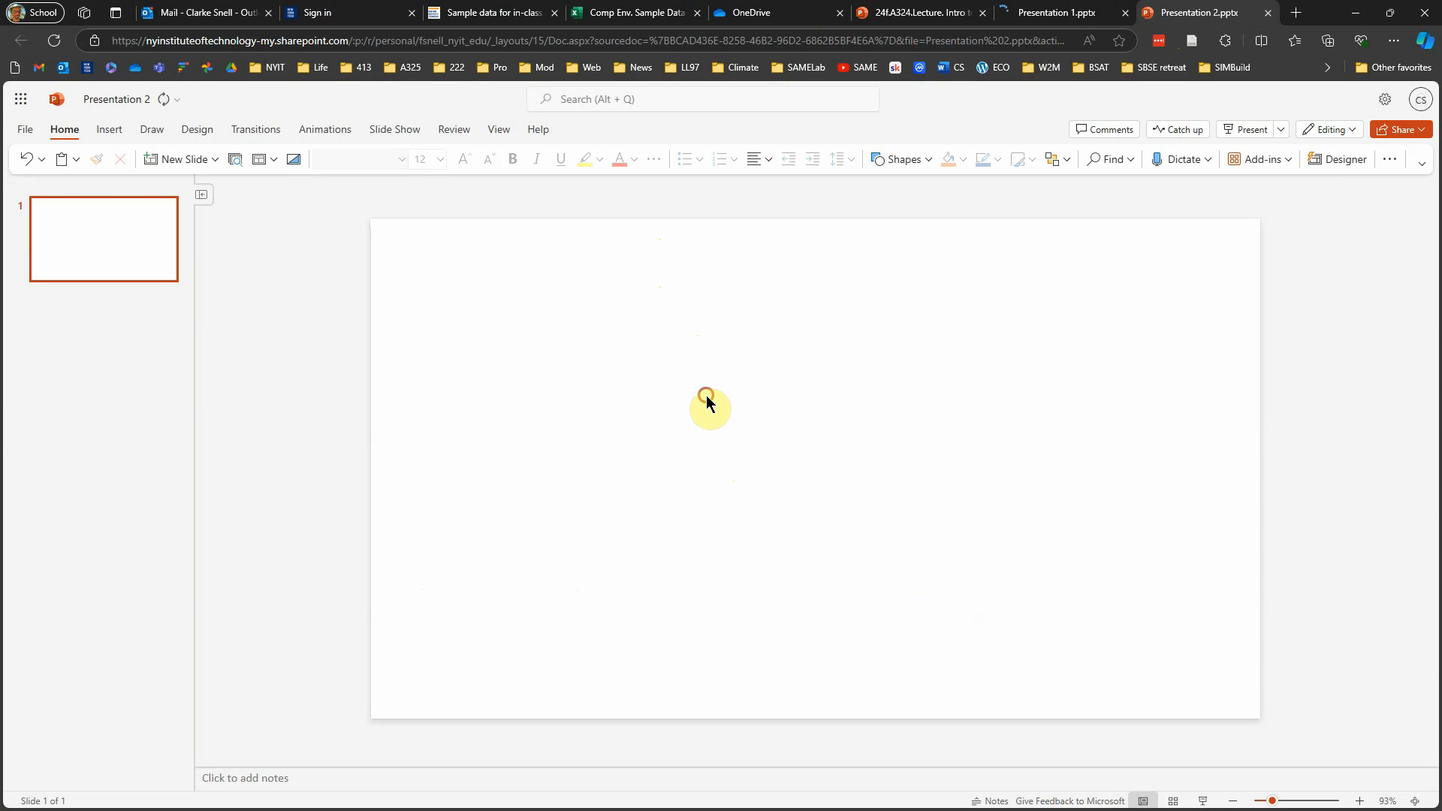
key(ctrl+v)
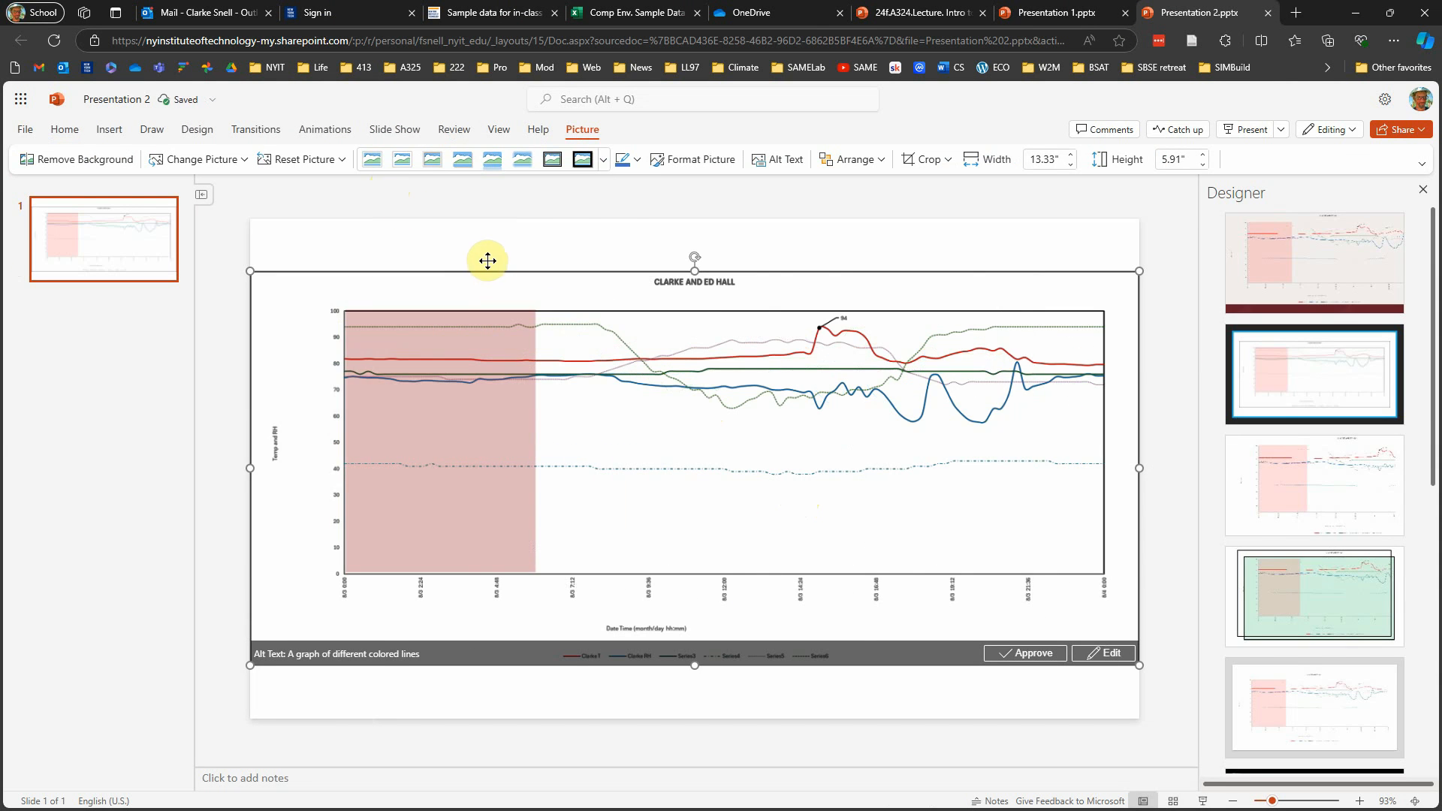
Step: Look over the elements that can be inserted on the slide, such as shapes and text boxes, and return to the desktop Excel workbook
click(152, 130)
click(109, 129)
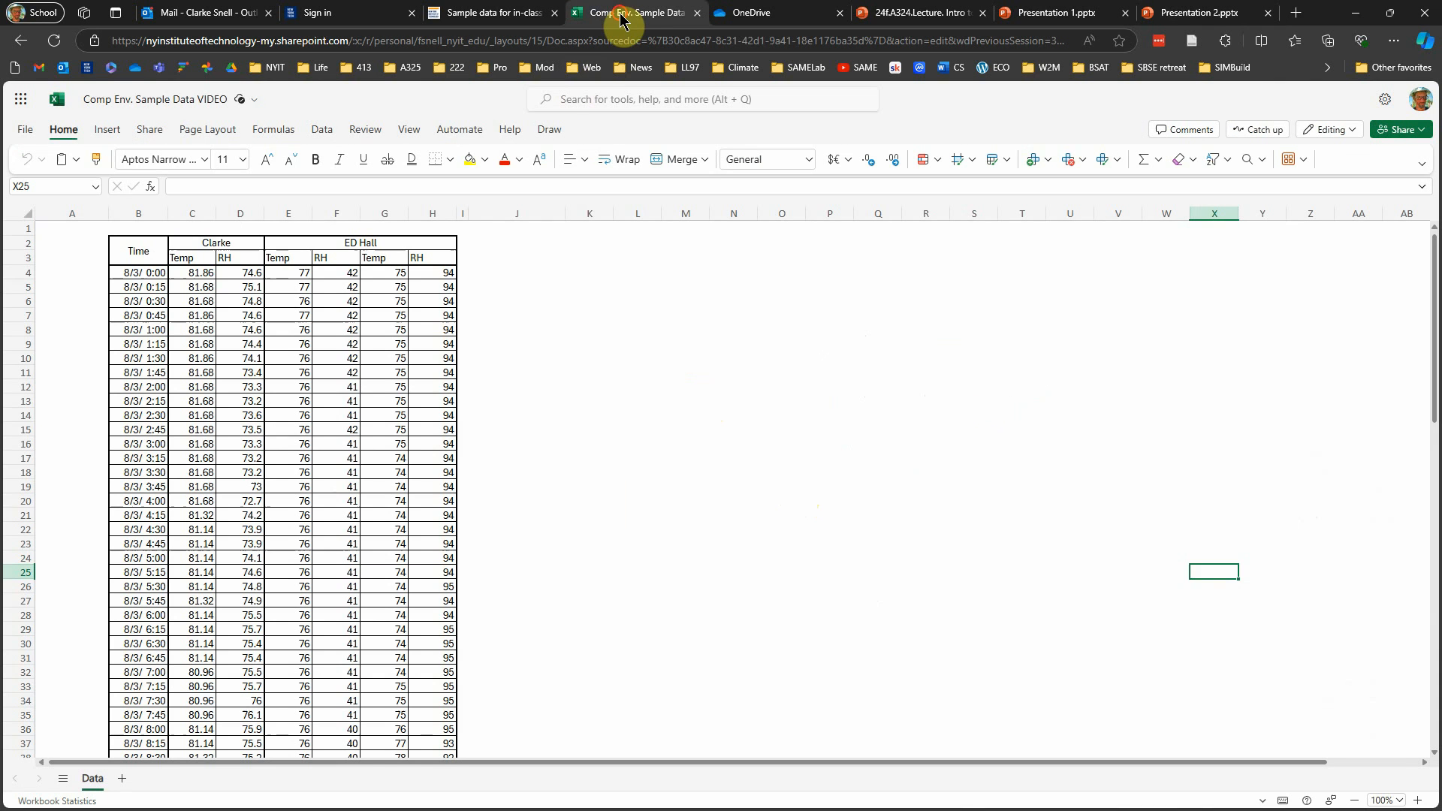
click(620, 15)
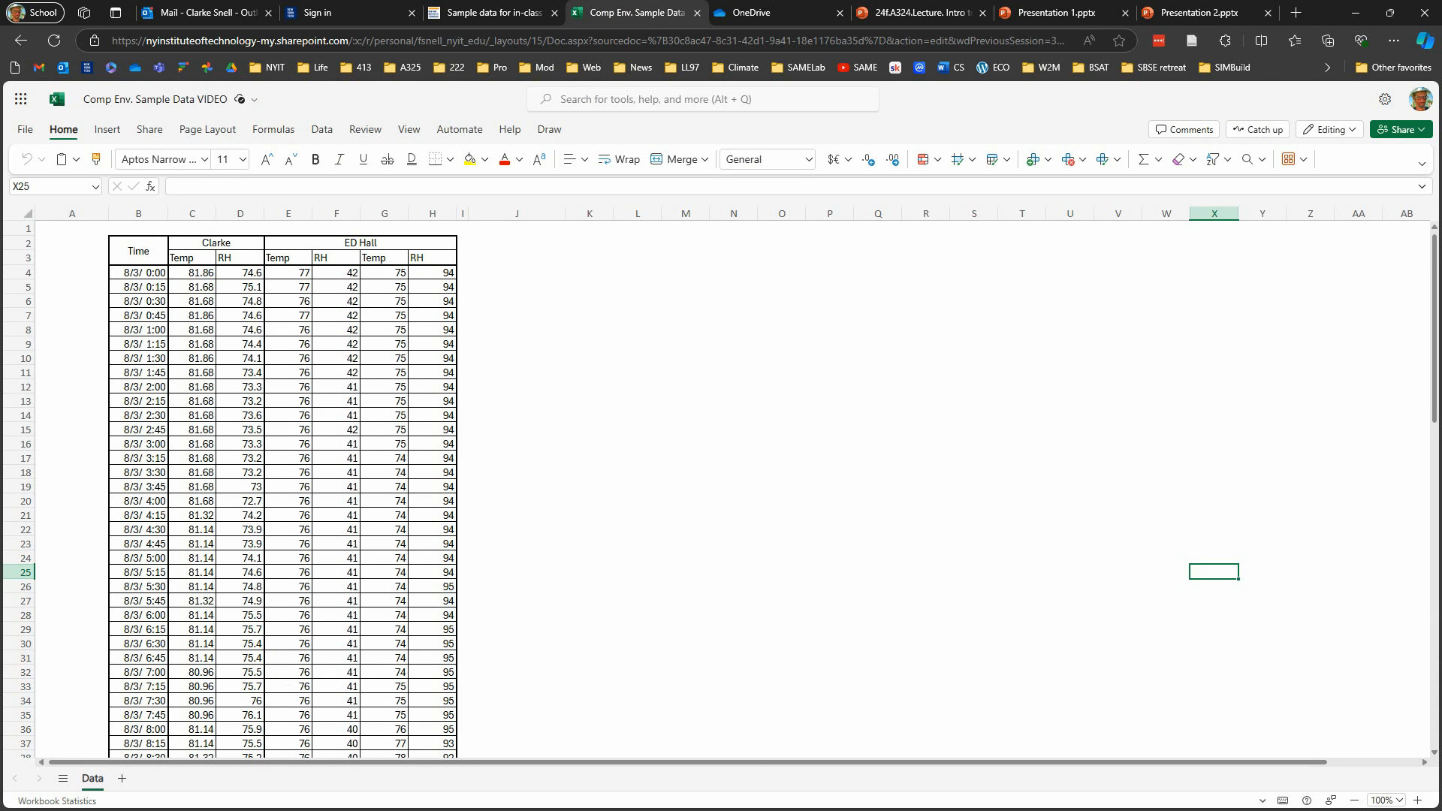
key(alt+Tab)
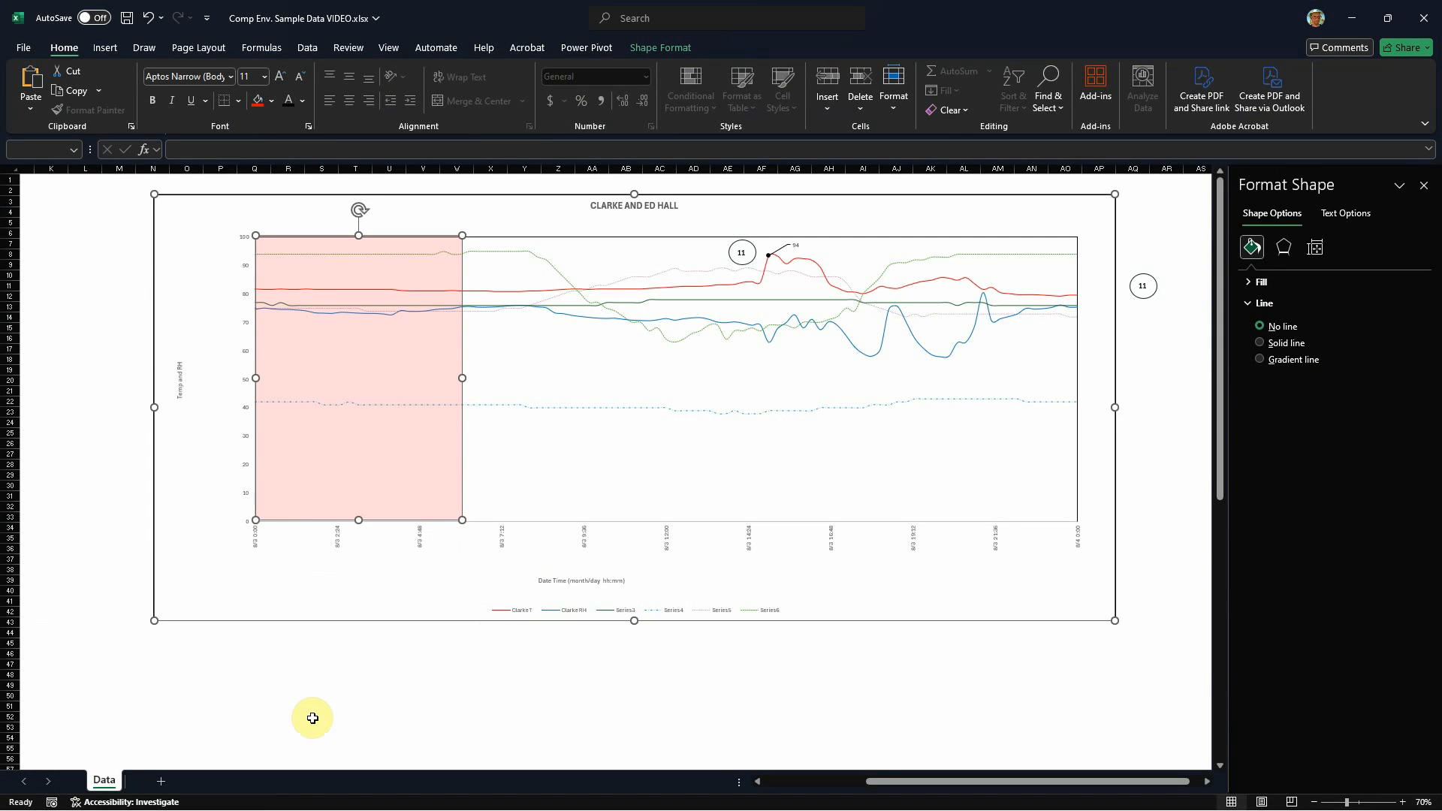